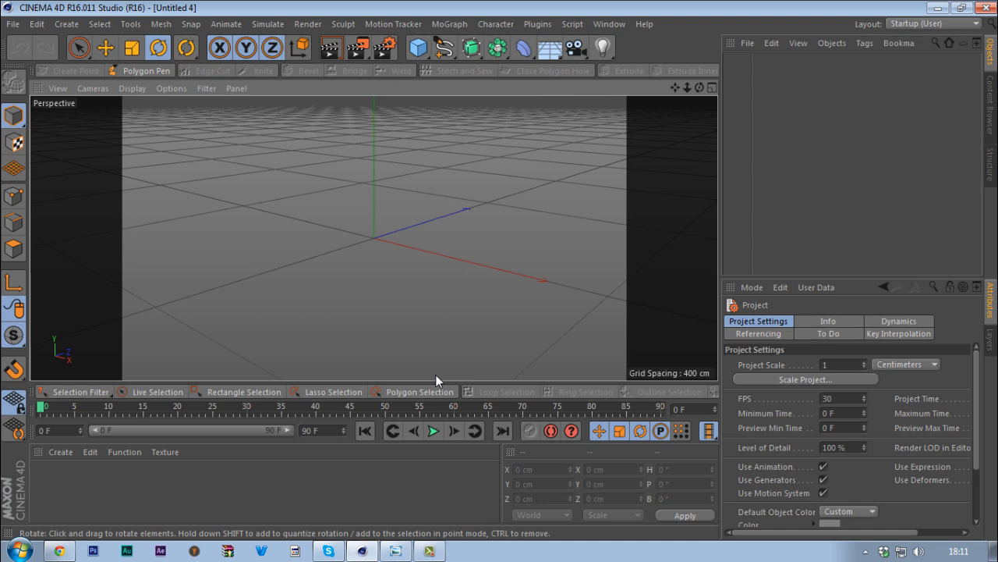
Load the Ruffles packet picture as the background image of the Front viewport.
{"action": "middle_click", "coordinate": [429, 273]}
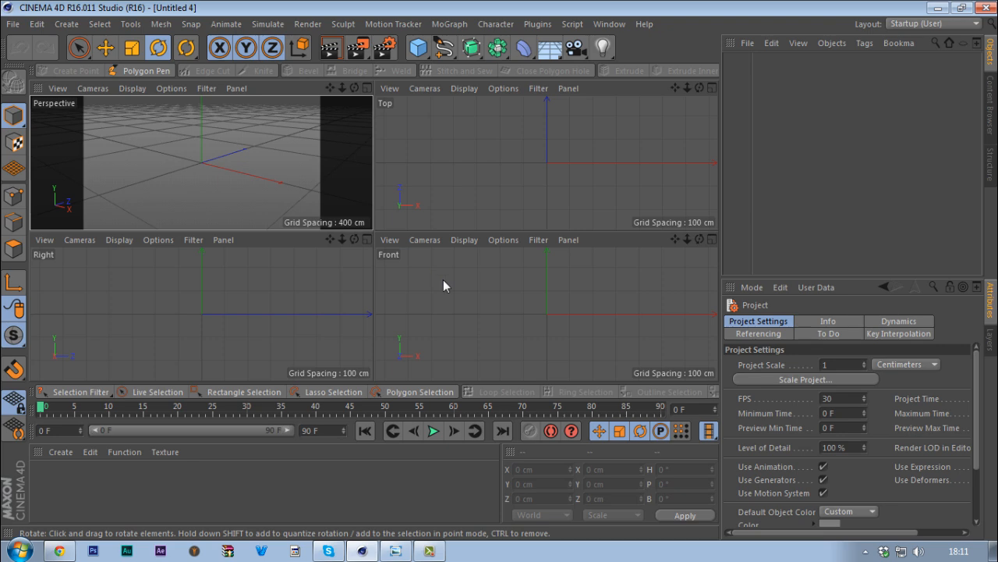
{"action": "middle_click", "coordinate": [232, 165]}
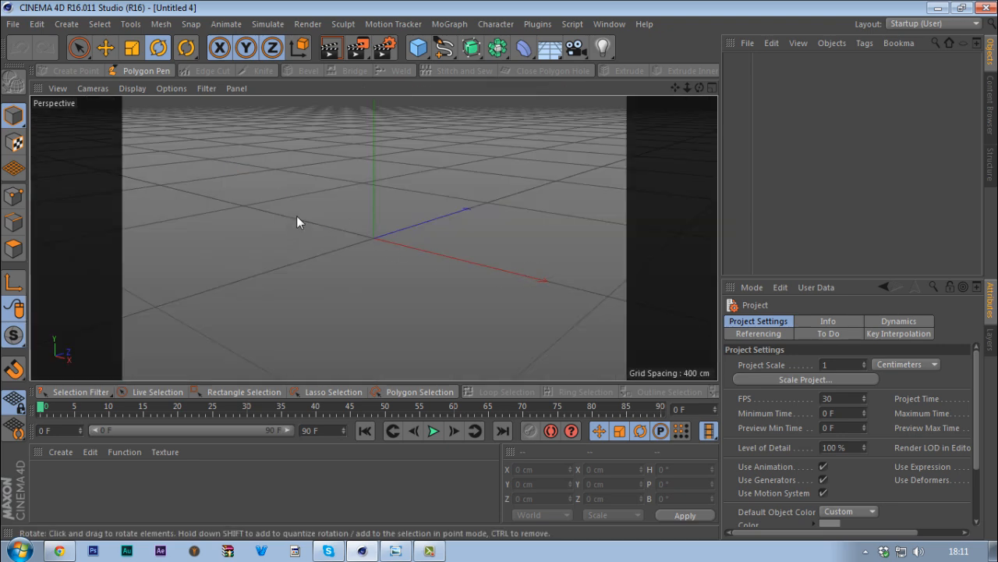
{"action": "middle_click", "coordinate": [327, 201]}
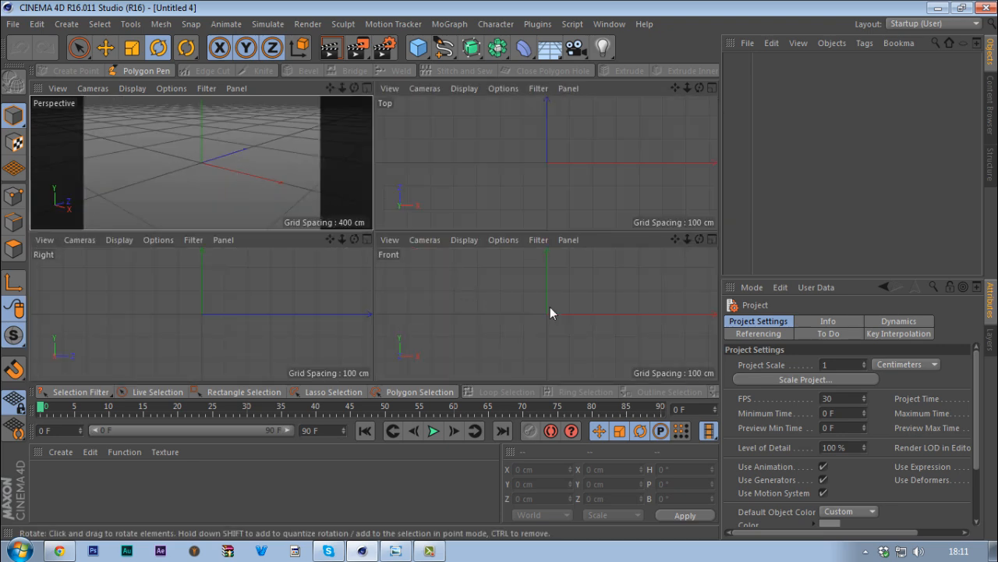
{"action": "middle_click", "coordinate": [521, 311]}
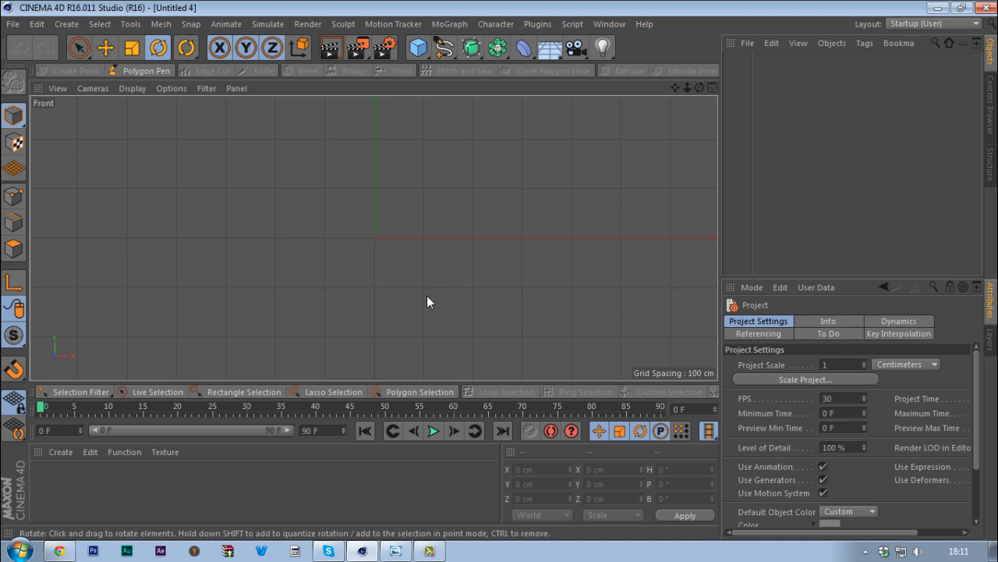
{"action": "key", "text": "shift+v"}
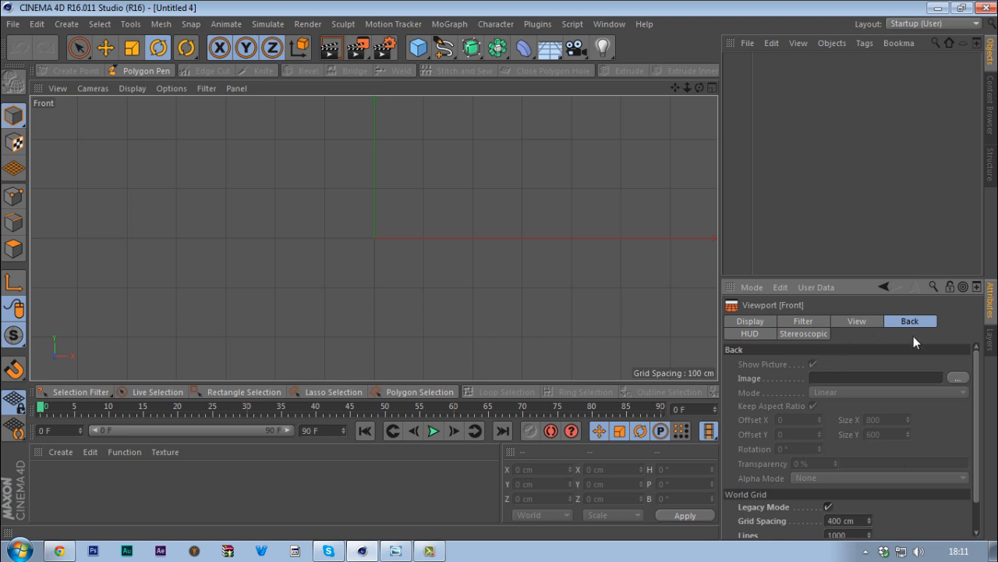
{"action": "left_click", "coordinate": [958, 379]}
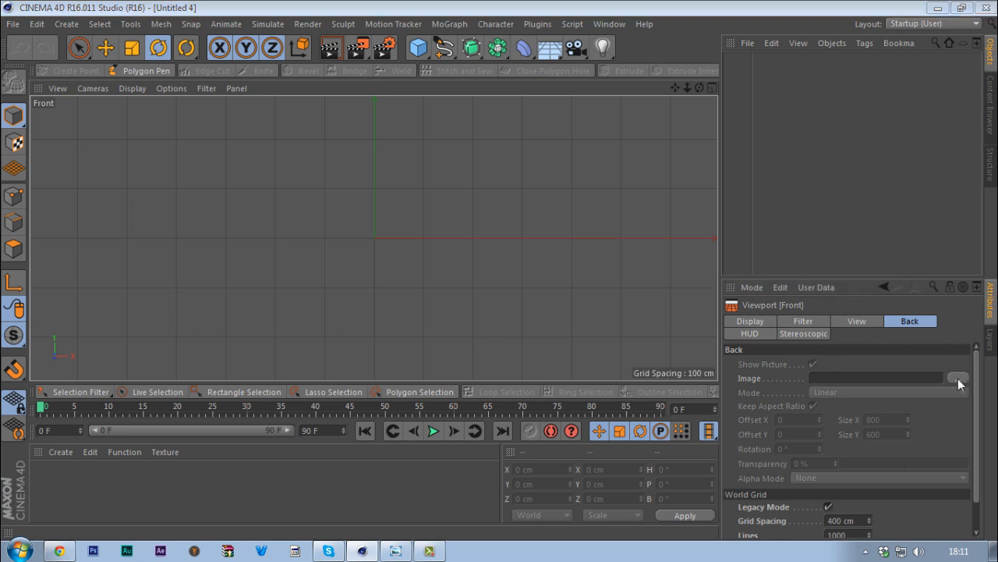
{"action": "double_click", "coordinate": [175, 124]}
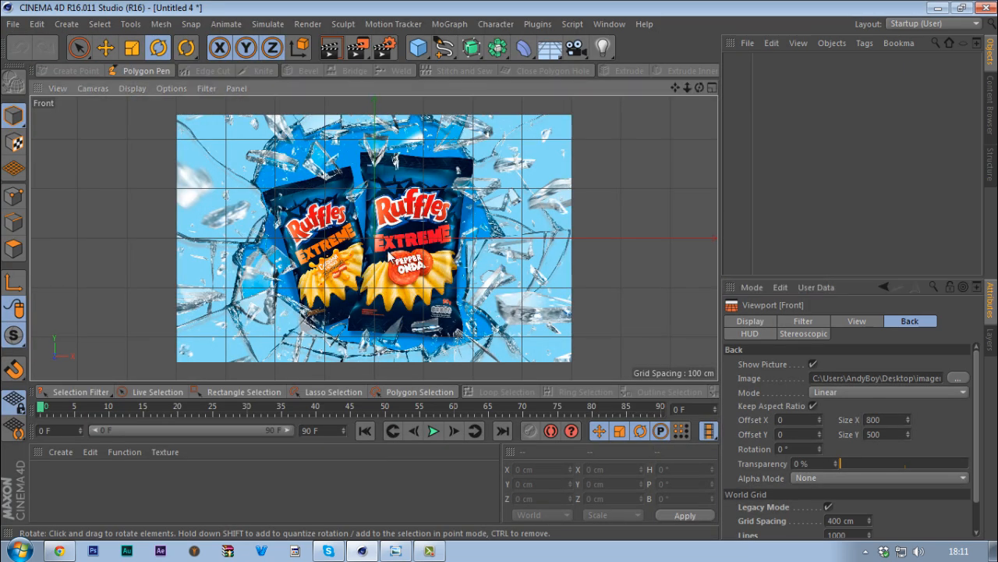
{"action": "scroll", "coordinate": [395, 256], "scroll_direction": "up", "scroll_amount": 3}
{"action": "scroll", "coordinate": [387, 243], "scroll_direction": "down", "scroll_amount": 2}
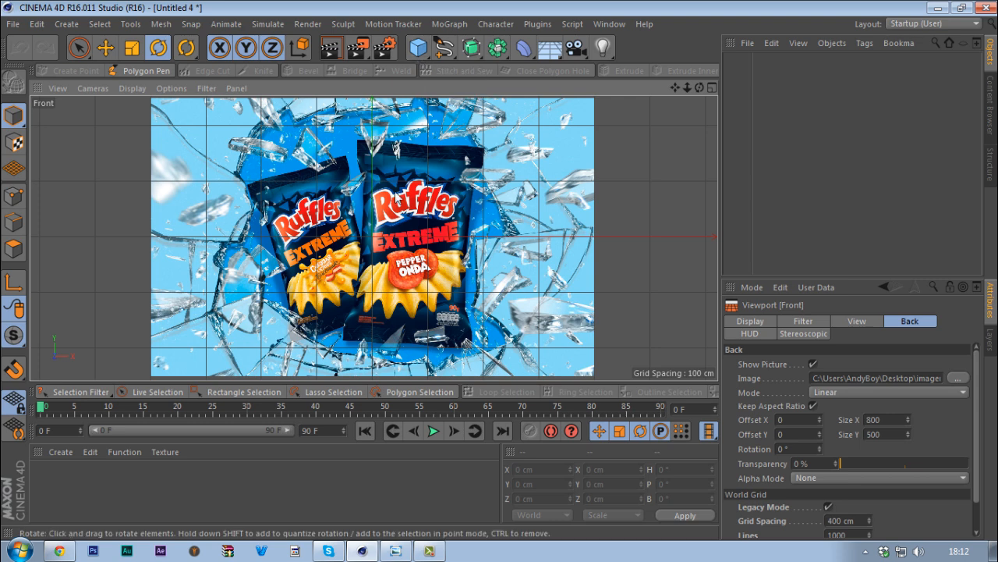
Add a Bezier surface object and show it in the Perspective view.
{"action": "left_click", "coordinate": [419, 48]}
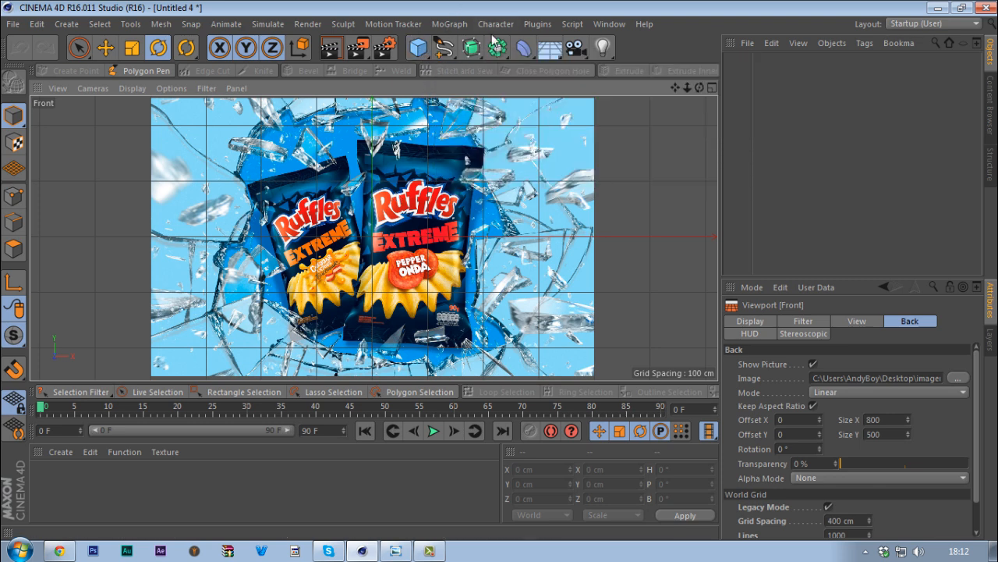
{"action": "left_click", "coordinate": [473, 48]}
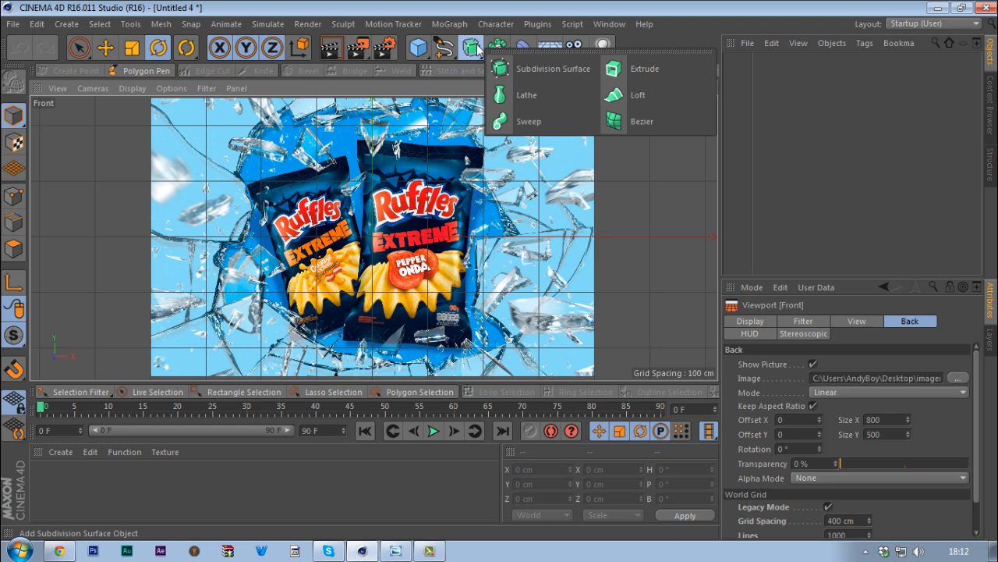
{"action": "left_click", "coordinate": [624, 121]}
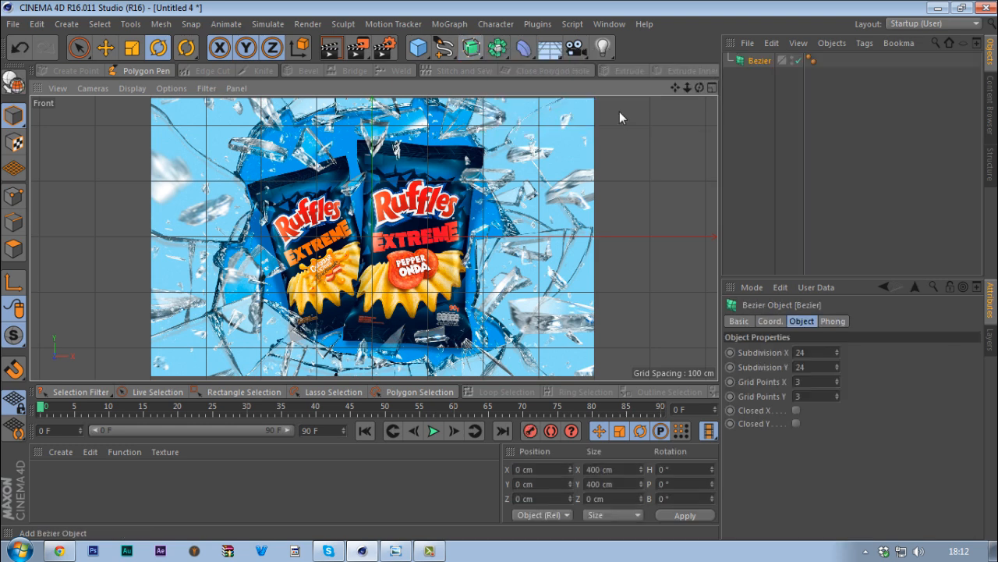
{"action": "middle_click", "coordinate": [500, 184]}
{"action": "middle_click", "coordinate": [327, 176]}
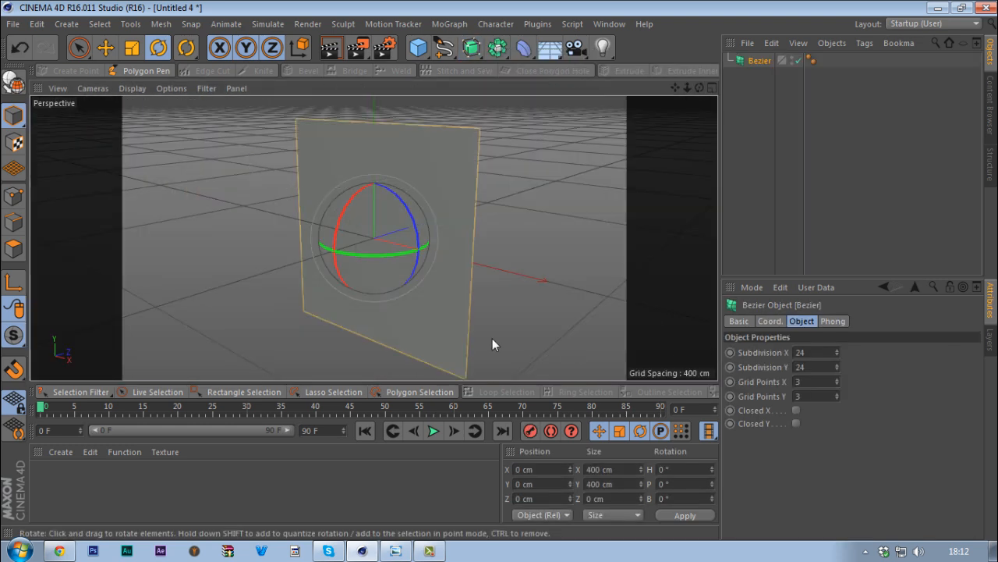
Try moving the Bezier surface's centre control point in point mode, and undo the move.
{"action": "left_click", "coordinate": [14, 195]}
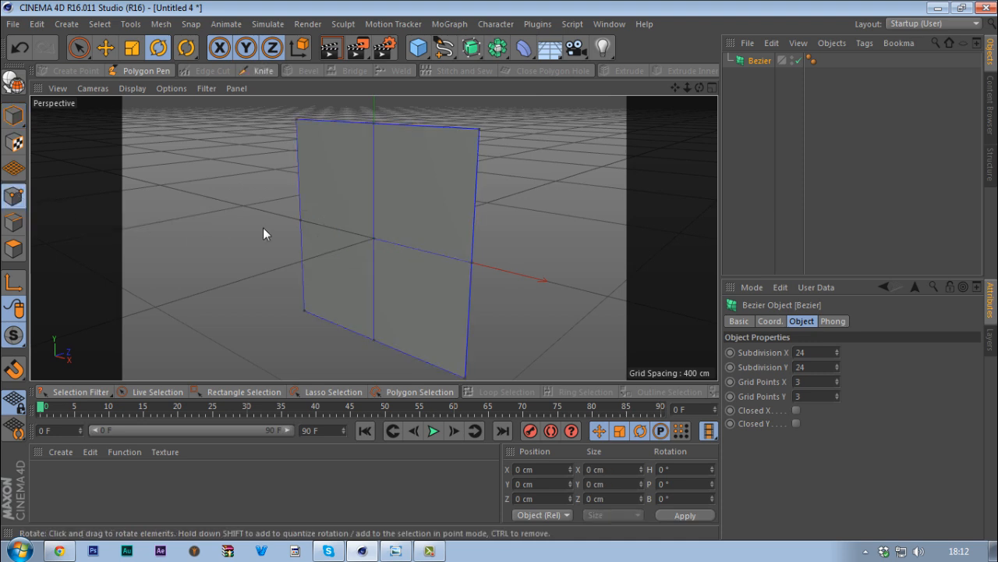
{"action": "left_click", "coordinate": [372, 238]}
{"action": "left_click_drag", "start_coordinate": [398, 274], "coordinate": [411, 292], "text": "alt"}
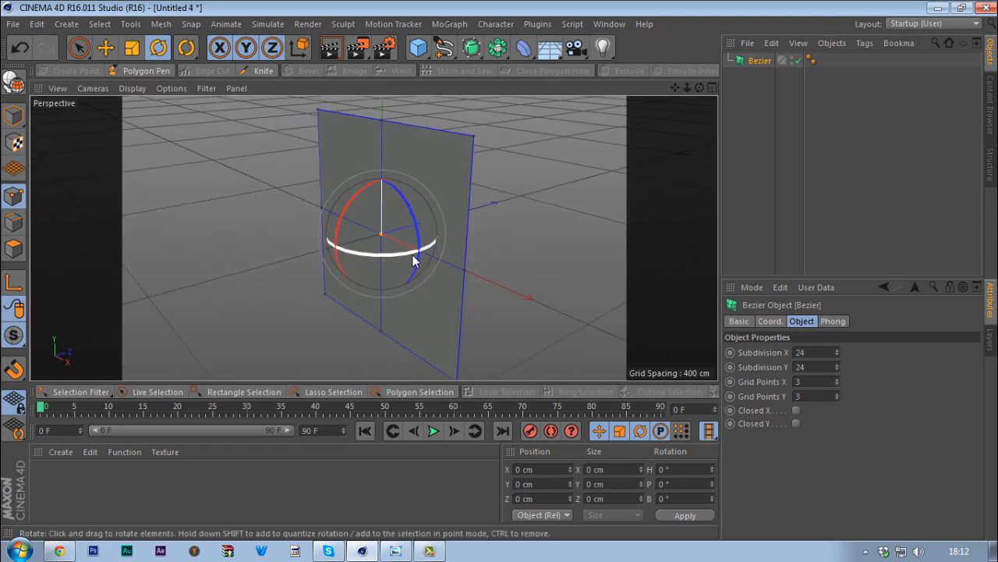
{"action": "key", "text": "e"}
{"action": "left_click_drag", "start_coordinate": [438, 219], "coordinate": [416, 292]}
{"action": "key", "text": "ctrl+z"}
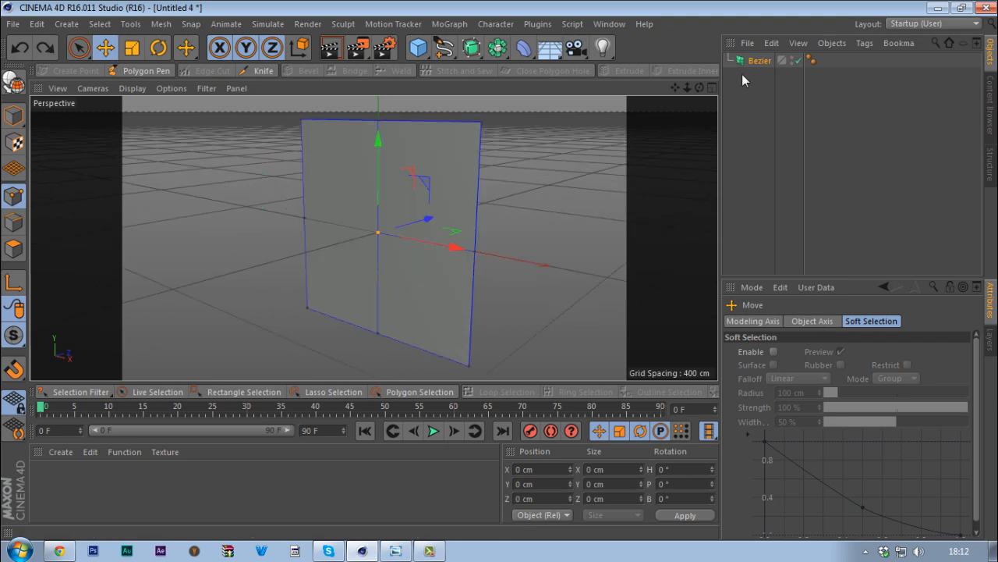
Try raising the Bezier's Grid Points X to 13, and undo everything back past the surface's creation.
{"action": "left_click", "coordinate": [757, 60]}
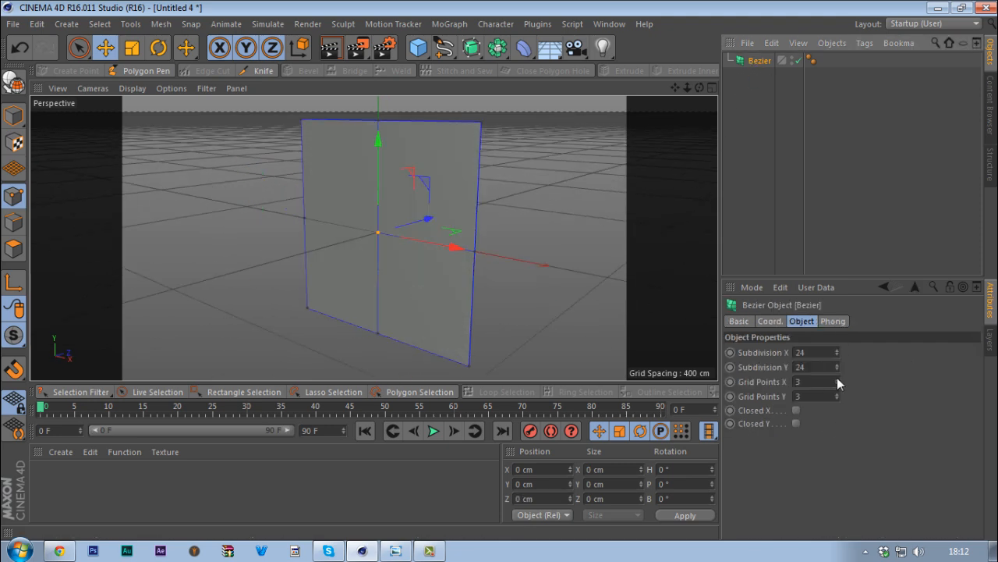
{"action": "mouse_move", "coordinate": [838, 380]}
{"action": "left_mouse_down"}
{"action": "mouse_move", "coordinate": [838, 371]}
{"action": "mouse_move", "coordinate": [838, 386]}
{"action": "left_mouse_up"}
{"action": "key", "text": "ctrl+z"}
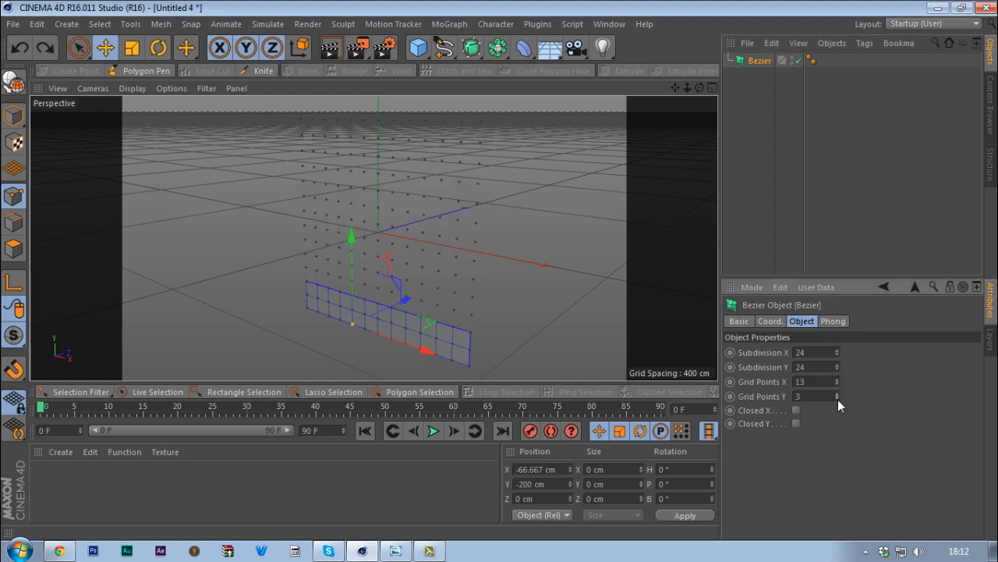
{"action": "key", "text": "ctrl+z"}
{"action": "key", "text": "ctrl+z"}
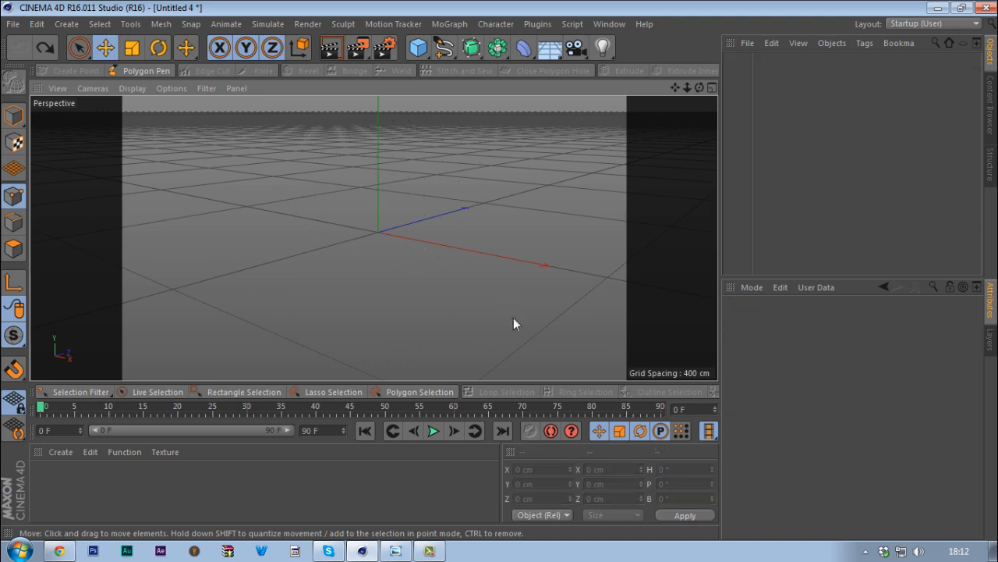
Add a Bezier surface and pull its centre control point forward to about -293 cm in Z so it bulges.
{"action": "left_click", "coordinate": [471, 47]}
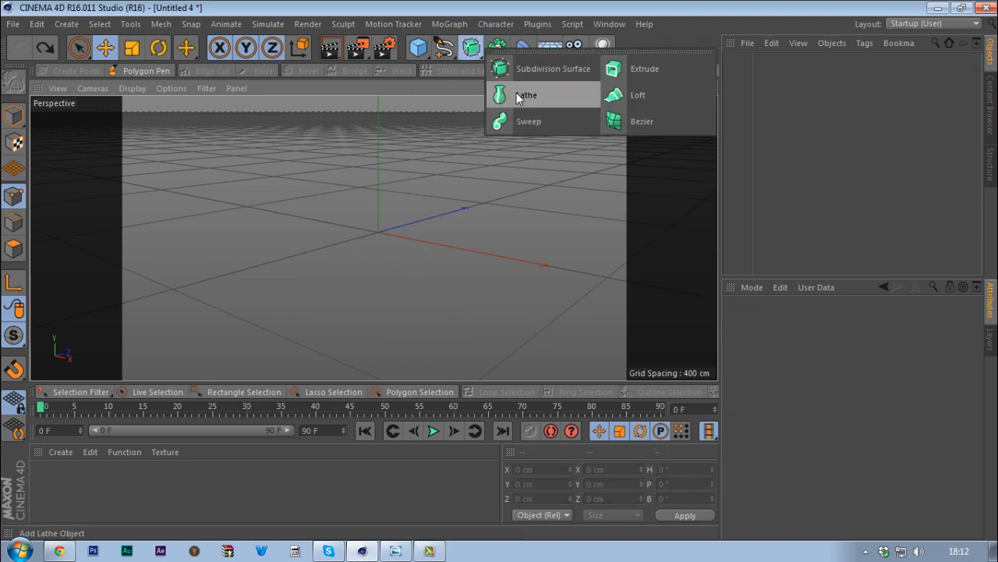
{"action": "left_click", "coordinate": [655, 118]}
{"action": "left_click", "coordinate": [378, 232]}
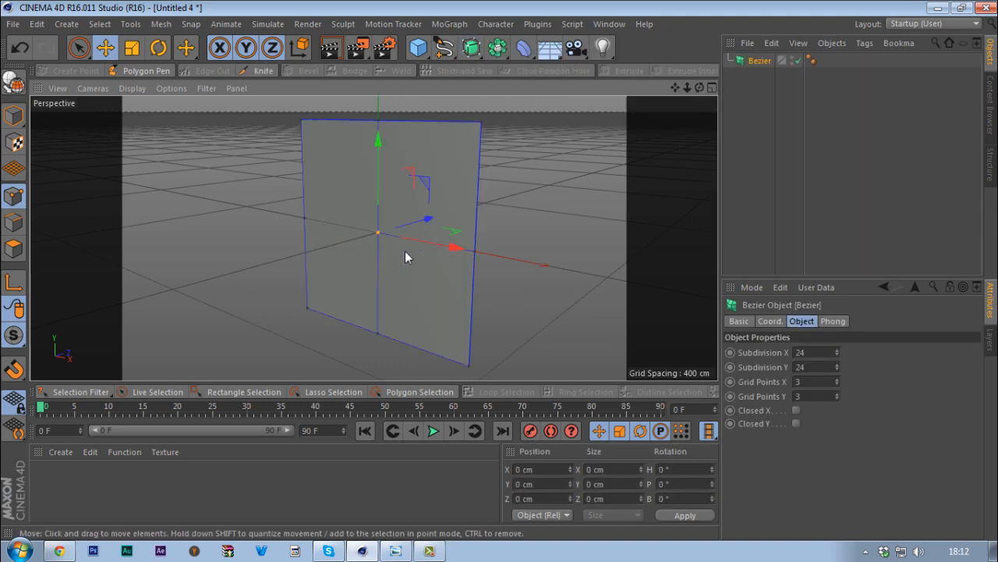
{"action": "left_click_drag", "start_coordinate": [403, 271], "coordinate": [310, 279], "text": "alt"}
{"action": "left_click_drag", "start_coordinate": [468, 225], "coordinate": [408, 283]}
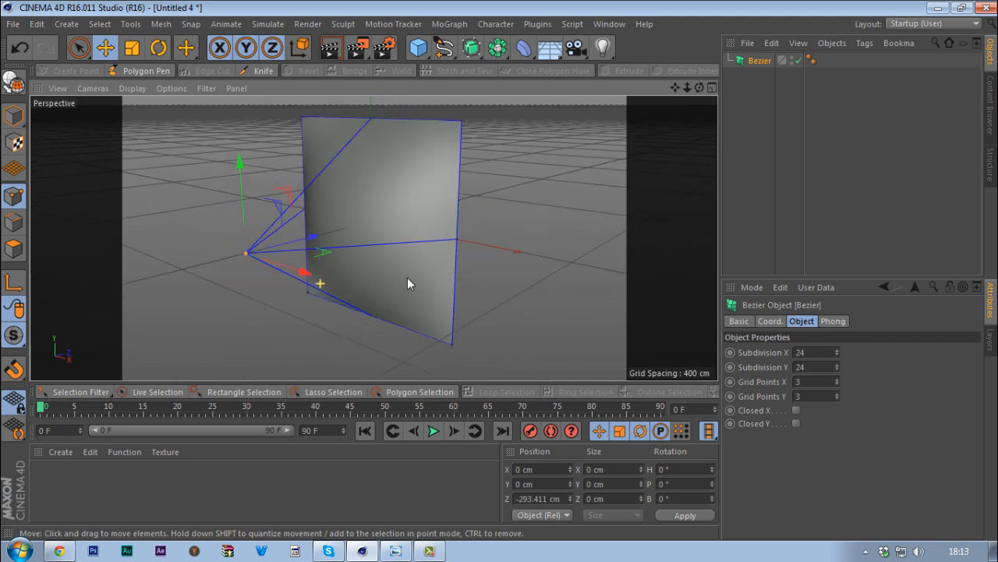
Return to model mode and convert the bulged Bezier surface into an editable polygon object.
{"action": "left_click", "coordinate": [13, 115]}
{"action": "left_click_drag", "start_coordinate": [319, 159], "coordinate": [339, 178], "text": "alt"}
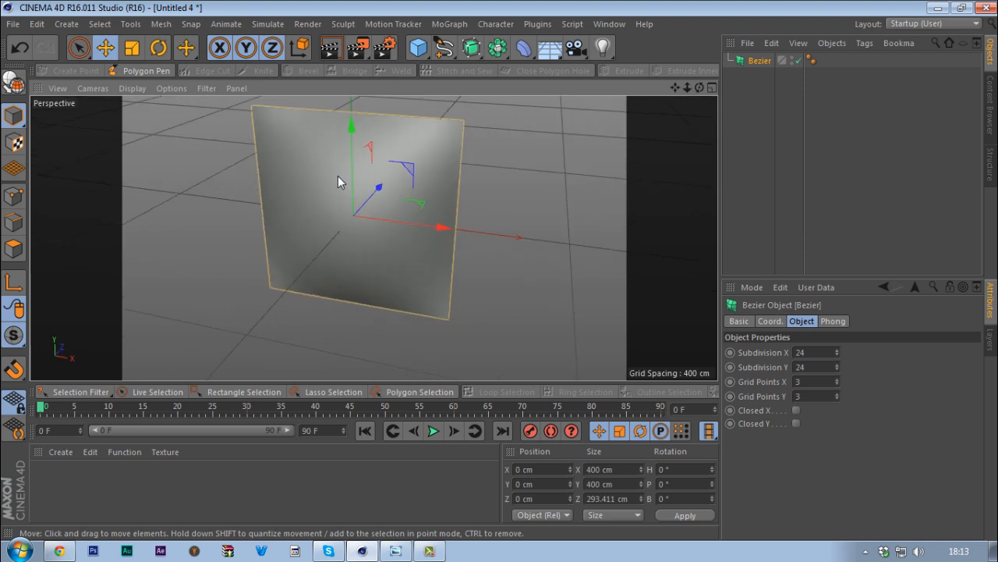
{"action": "key", "text": "t"}
{"action": "left_click_drag", "start_coordinate": [352, 123], "coordinate": [353, 111]}
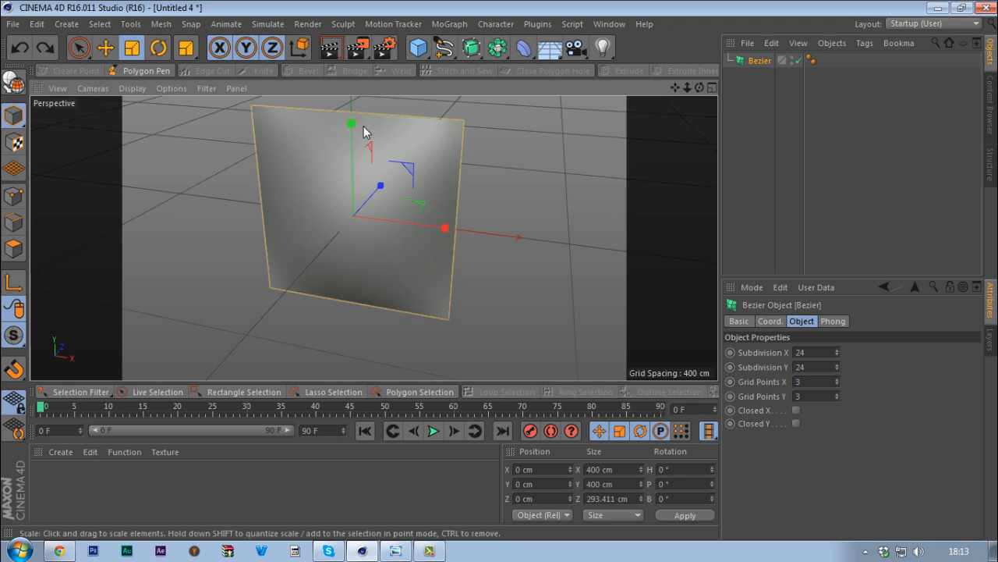
{"action": "key", "text": "c"}
{"action": "left_click_drag", "start_coordinate": [380, 246], "coordinate": [376, 225], "text": "alt"}
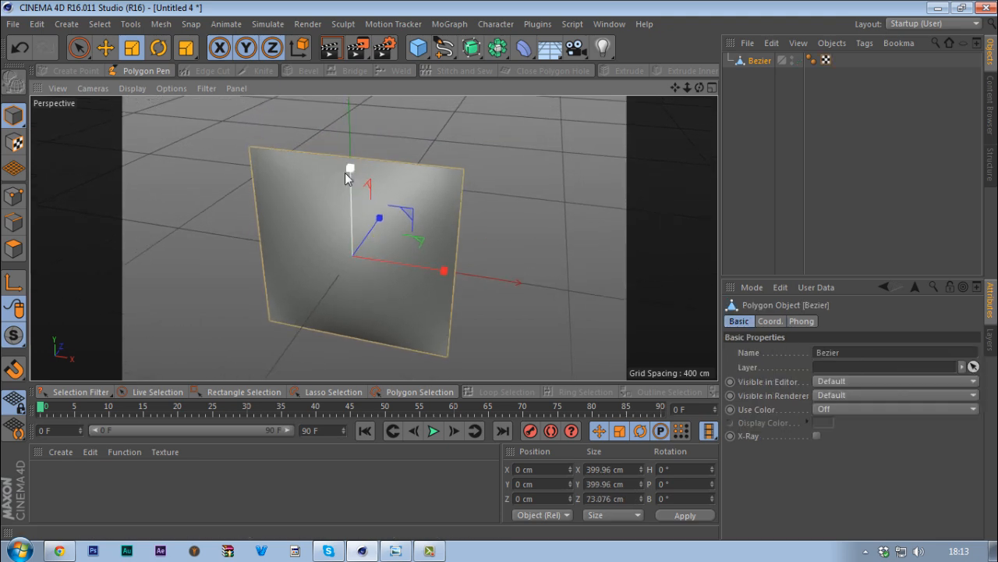
Scale the mesh in the Front view to about 542 cm high and 283 cm wide.
{"action": "middle_click", "coordinate": [346, 173]}
{"action": "middle_click", "coordinate": [474, 285]}
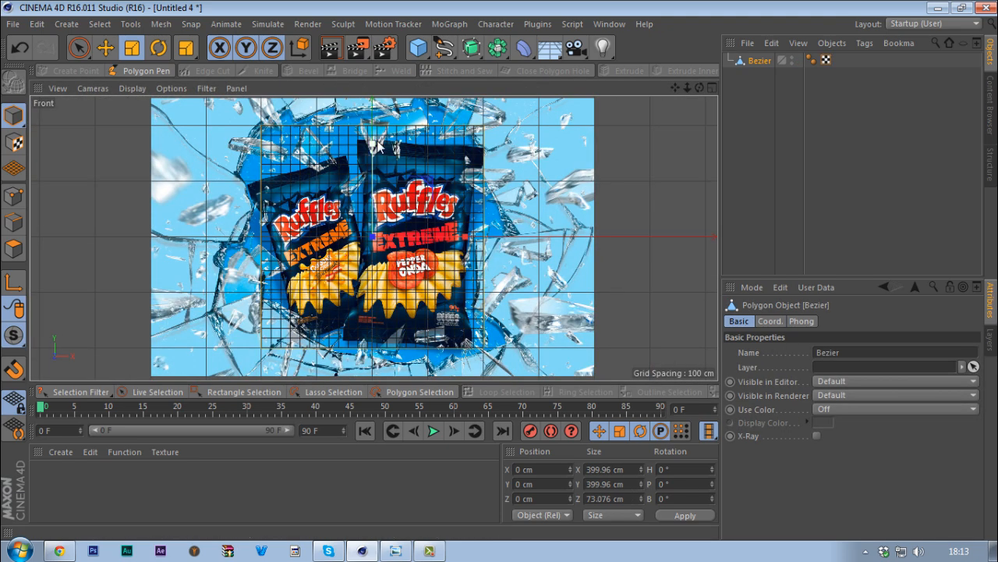
{"action": "left_click_drag", "start_coordinate": [373, 145], "coordinate": [378, 117]}
{"action": "scroll", "coordinate": [407, 211], "scroll_direction": "down", "scroll_amount": 3}
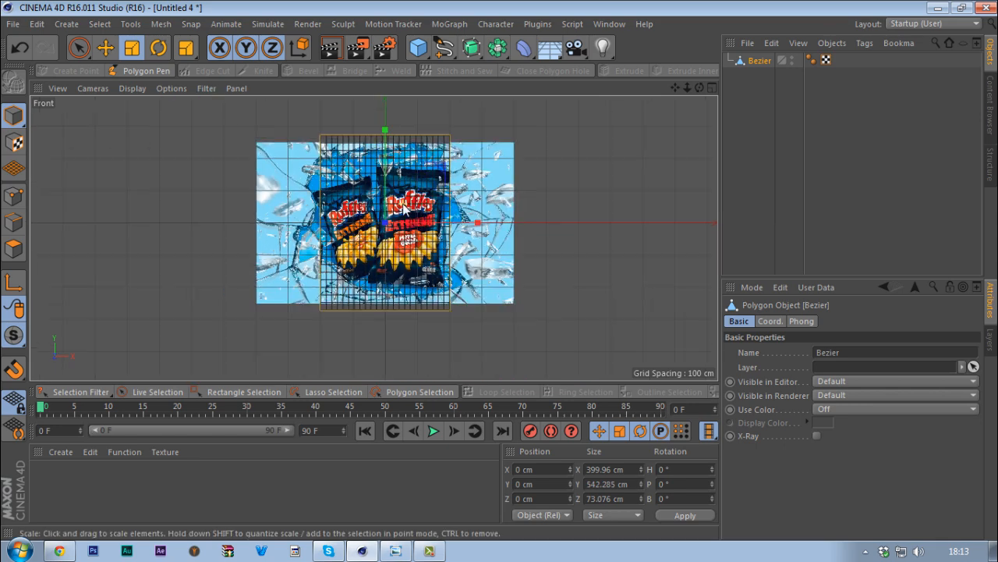
{"action": "scroll", "coordinate": [406, 214], "scroll_direction": "up", "scroll_amount": 3}
{"action": "left_click_drag", "start_coordinate": [467, 238], "coordinate": [440, 235]}
Set the Front background picture to Offset X -65, Offset Y 10 and Rotation -4° to straighten the front packet.
{"action": "key", "text": "shift+v"}
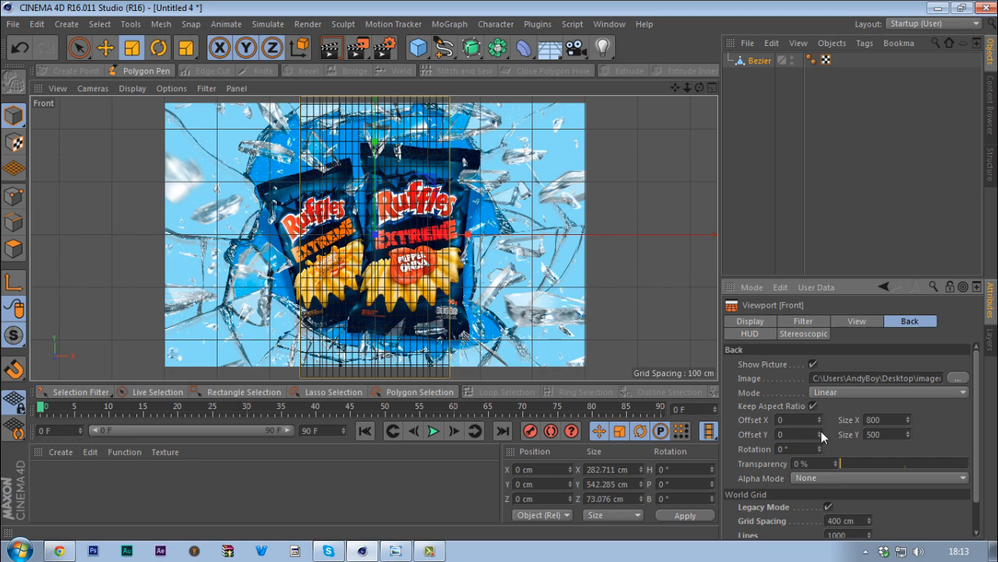
{"action": "mouse_move", "coordinate": [820, 433]}
{"action": "left_mouse_down"}
{"action": "mouse_move", "coordinate": [820, 426]}
{"action": "mouse_move", "coordinate": [829, 449]}
{"action": "mouse_move", "coordinate": [820, 451]}
{"action": "mouse_move", "coordinate": [821, 420]}
{"action": "left_mouse_up"}
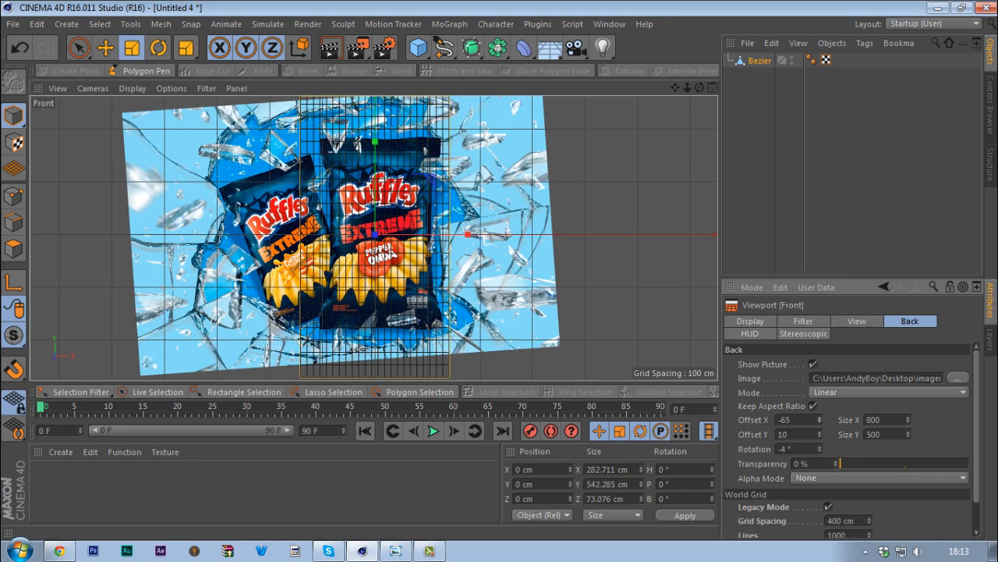
Scale the mesh uniformly to about 211 × 404 cm and set the background picture's Offset X to -77.
{"action": "left_click_drag", "start_coordinate": [472, 215], "coordinate": [446, 226]}
{"action": "scroll", "coordinate": [355, 186], "scroll_direction": "up", "scroll_amount": 2}
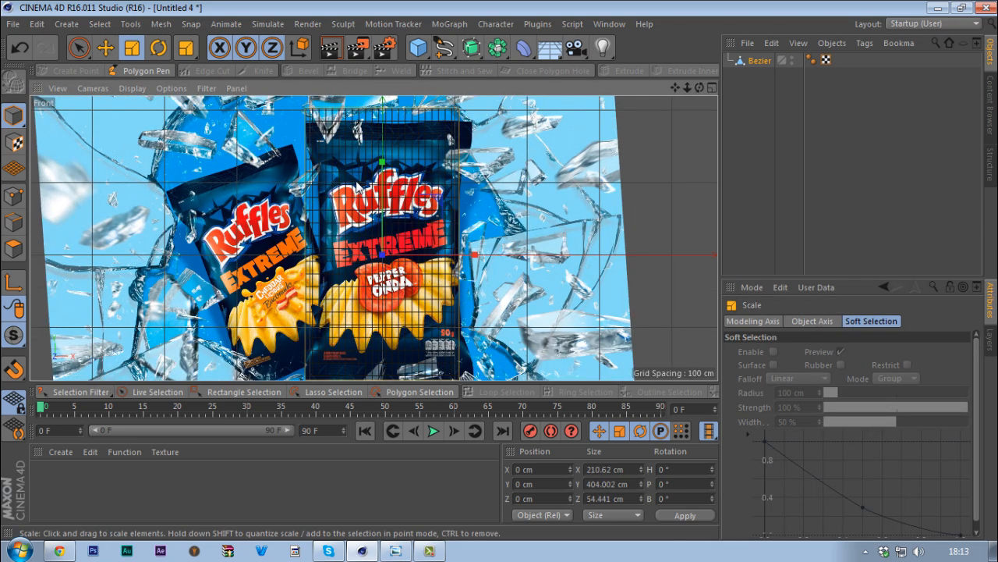
{"action": "scroll", "coordinate": [357, 182], "scroll_direction": "down", "scroll_amount": 5}
{"action": "scroll", "coordinate": [332, 182], "scroll_direction": "up", "scroll_amount": 3}
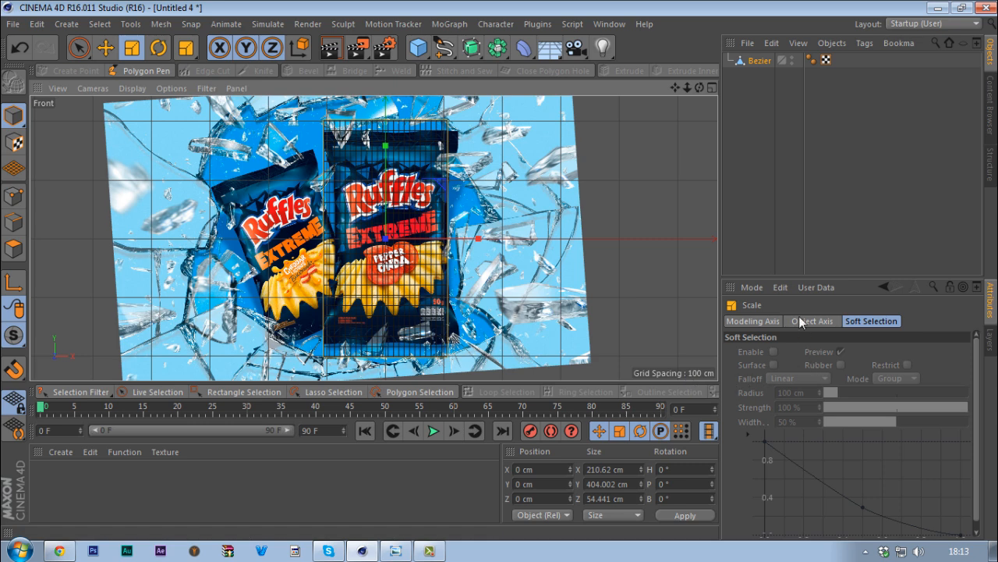
{"action": "key", "text": "shift+v"}
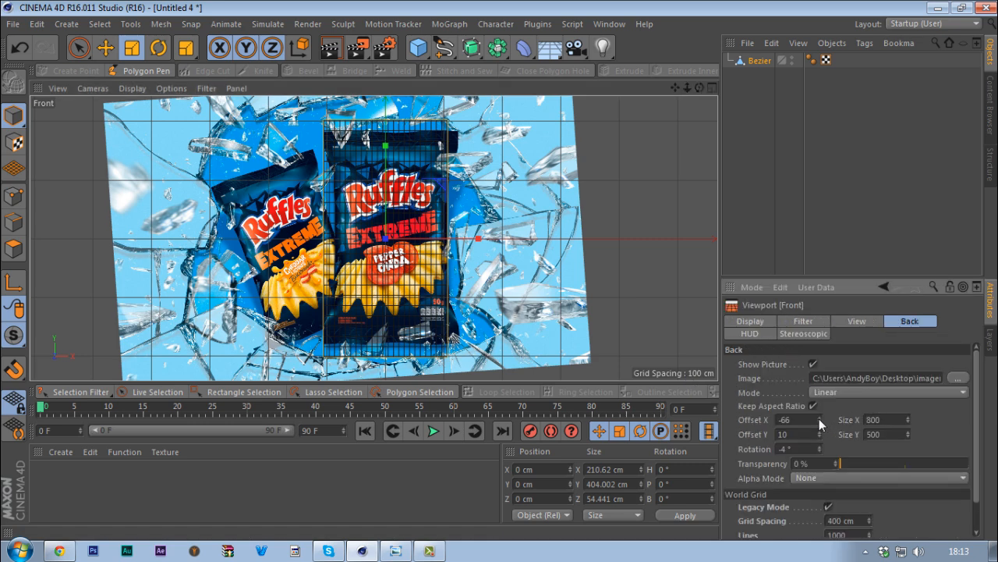
{"action": "left_click_drag", "start_coordinate": [819, 418], "coordinate": [811, 419]}
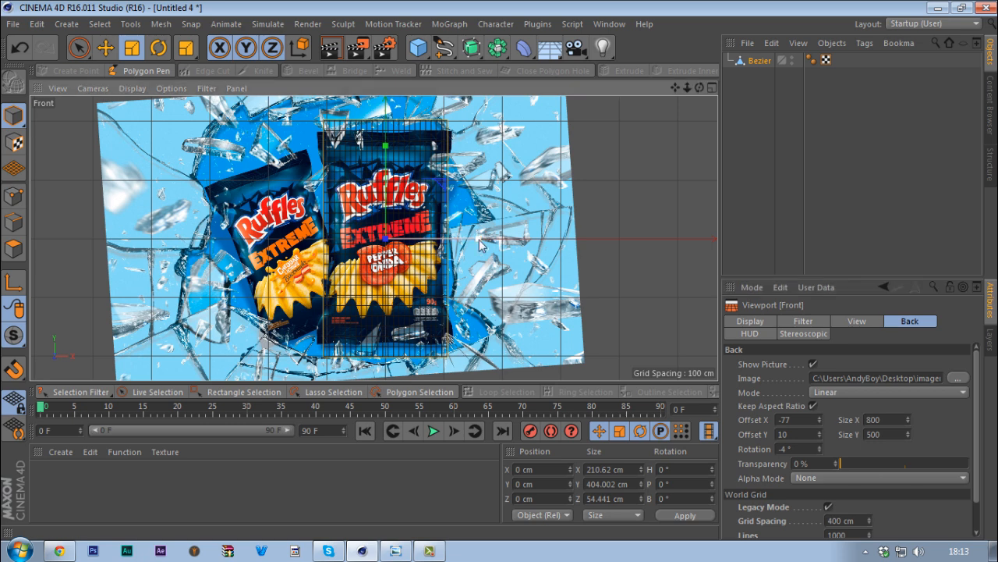
Fit the mesh over the Pepper Onda packet at about 224 cm wide and 366 cm high, nudging it up about 1 cm.
{"action": "left_click_drag", "start_coordinate": [478, 239], "coordinate": [486, 243]}
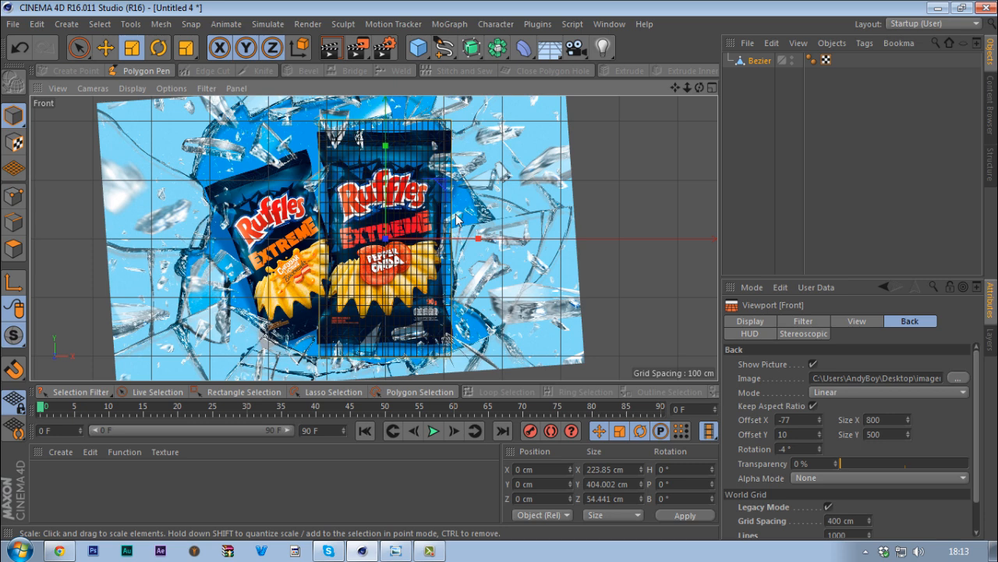
{"action": "left_click_drag", "start_coordinate": [385, 150], "coordinate": [386, 150]}
{"action": "key", "text": "e"}
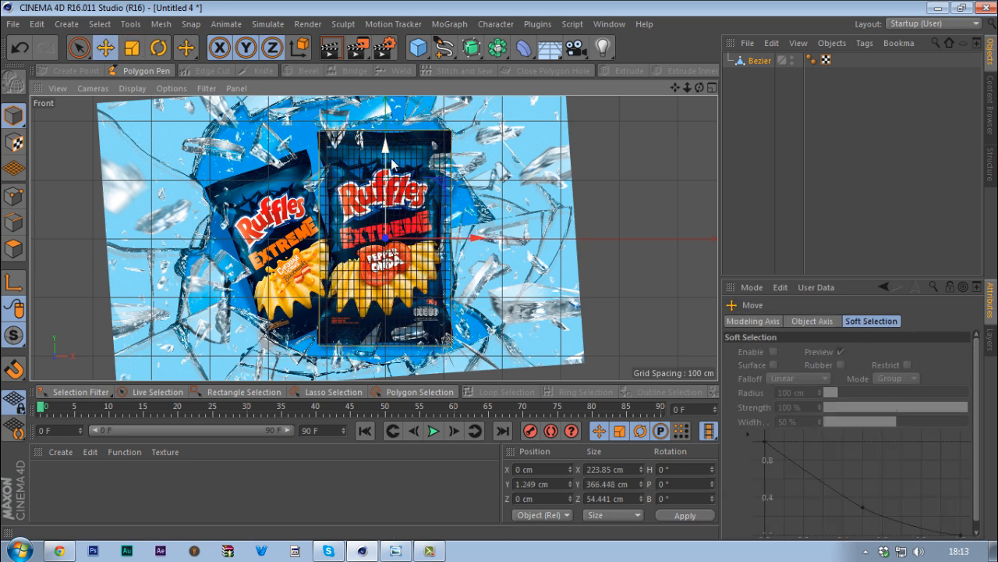
{"action": "left_click", "coordinate": [13, 248]}
{"action": "scroll", "coordinate": [384, 136], "scroll_direction": "up", "scroll_amount": 3}
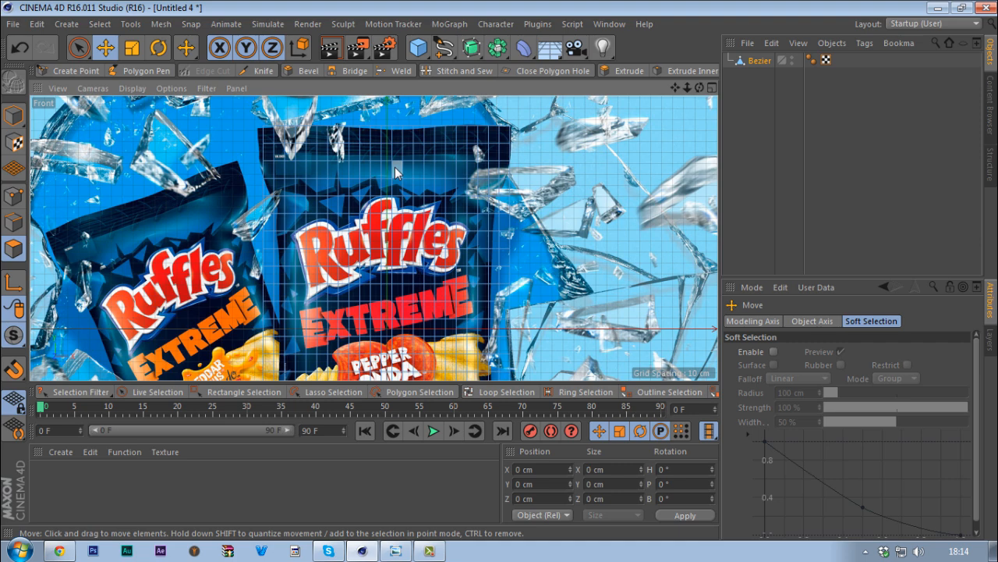
{"action": "scroll", "coordinate": [400, 140], "scroll_direction": "up", "scroll_amount": 2}
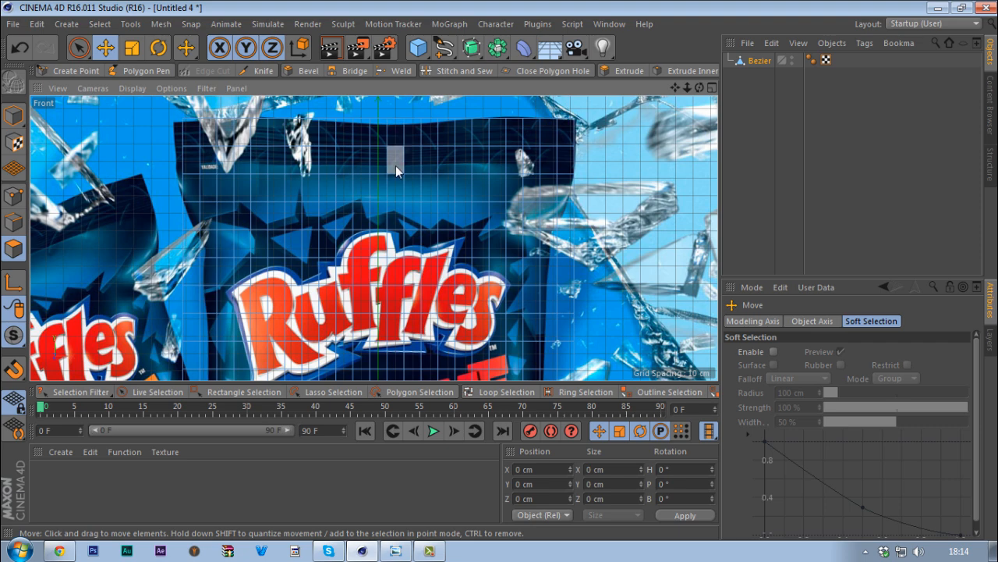
{"action": "middle_click", "coordinate": [378, 170]}
{"action": "middle_click", "coordinate": [234, 144]}
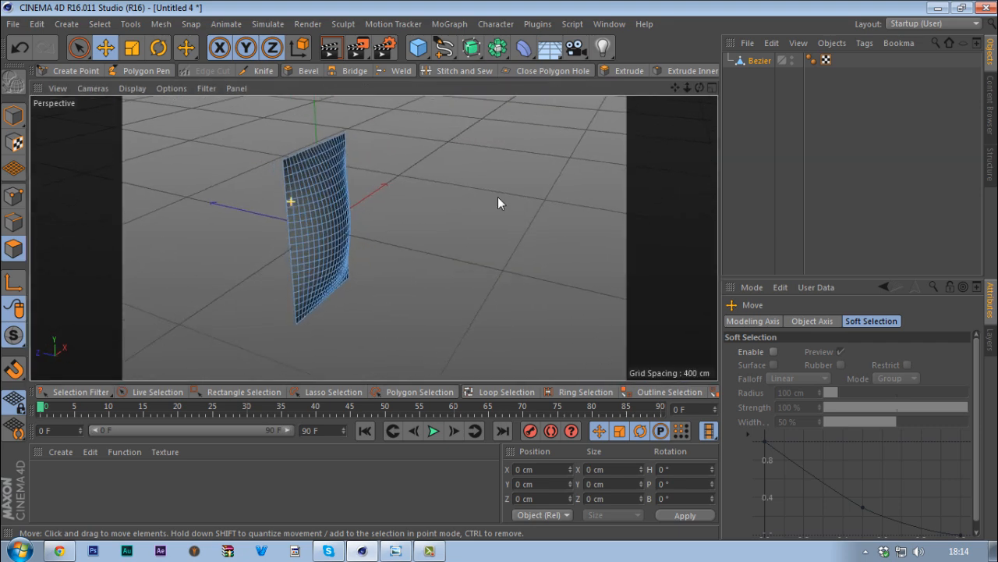
{"action": "left_click_drag", "start_coordinate": [498, 196], "coordinate": [414, 159], "text": "alt"}
{"action": "right_click_drag", "start_coordinate": [292, 161], "coordinate": [407, 152], "text": "alt"}
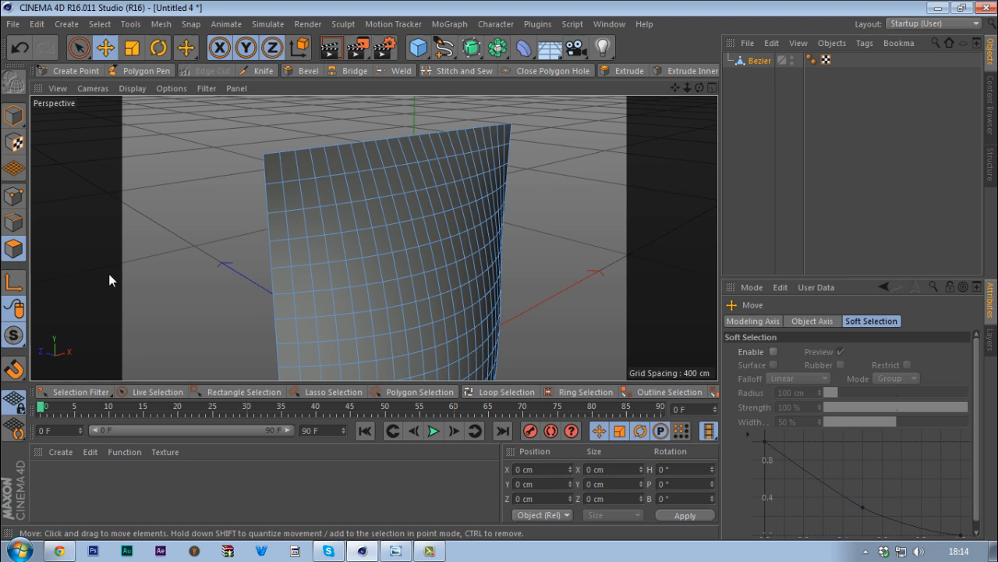
{"action": "left_click", "coordinate": [13, 222]}
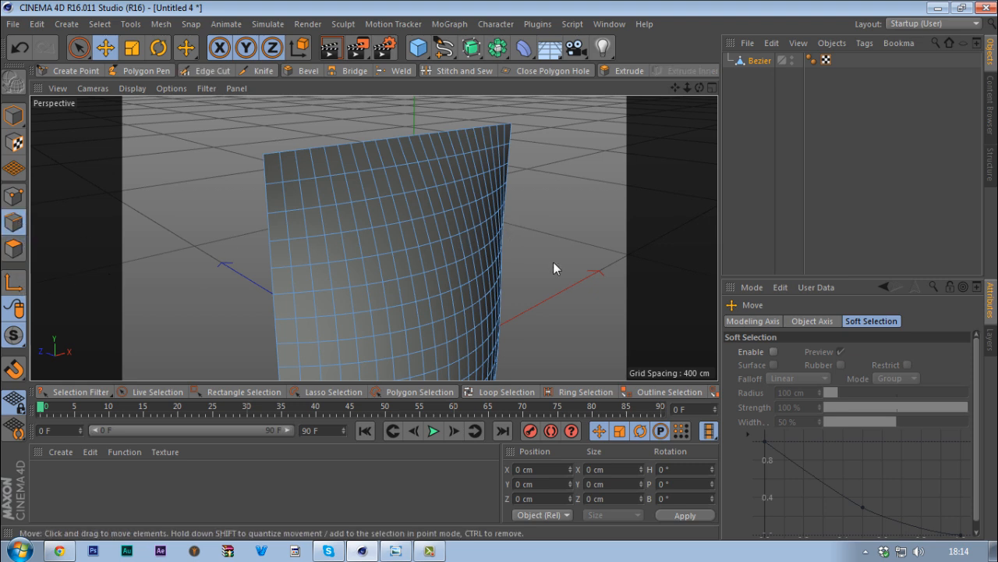
{"action": "key", "text": "v"}
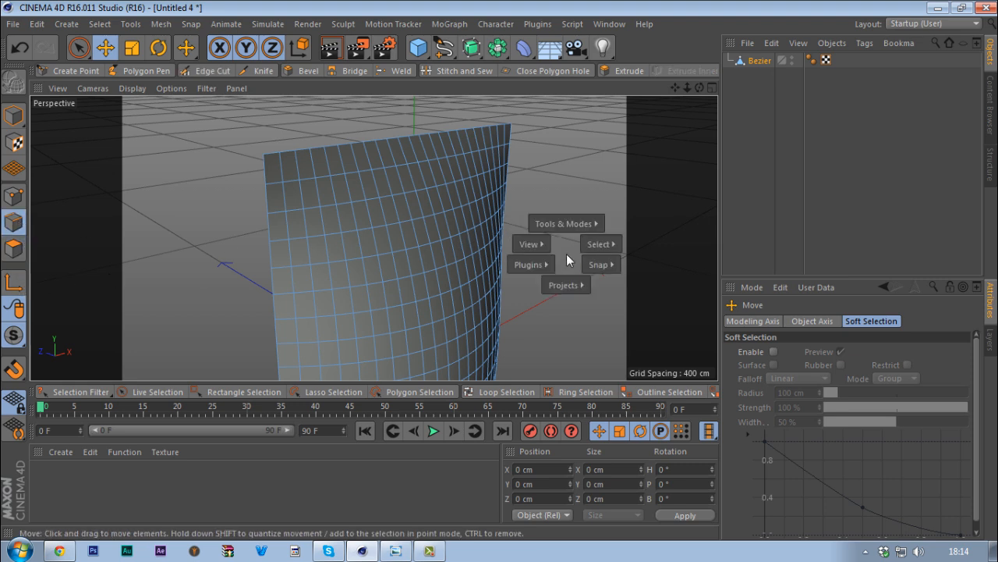
{"action": "mouse_move", "coordinate": [592, 244]}
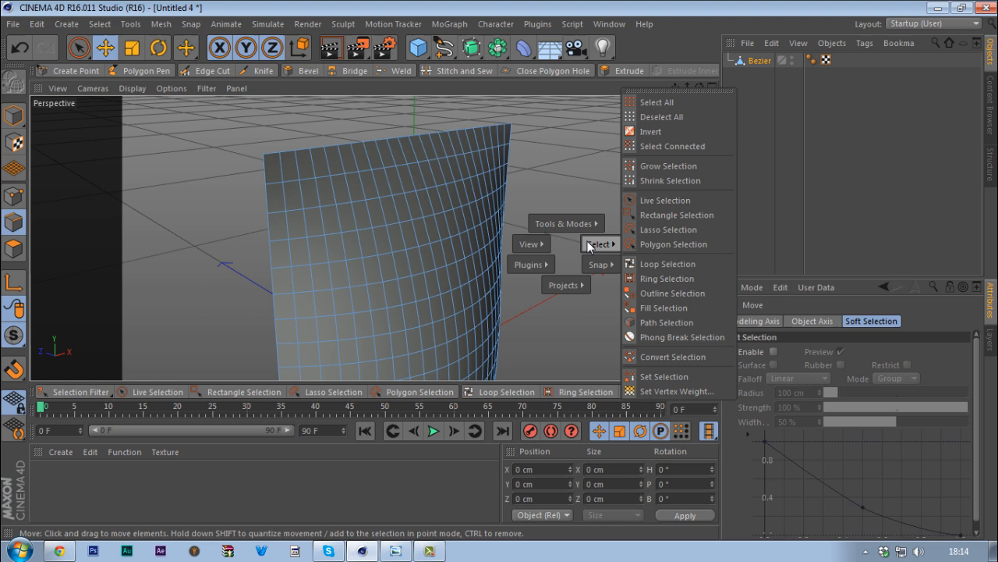
{"action": "left_click", "coordinate": [648, 323]}
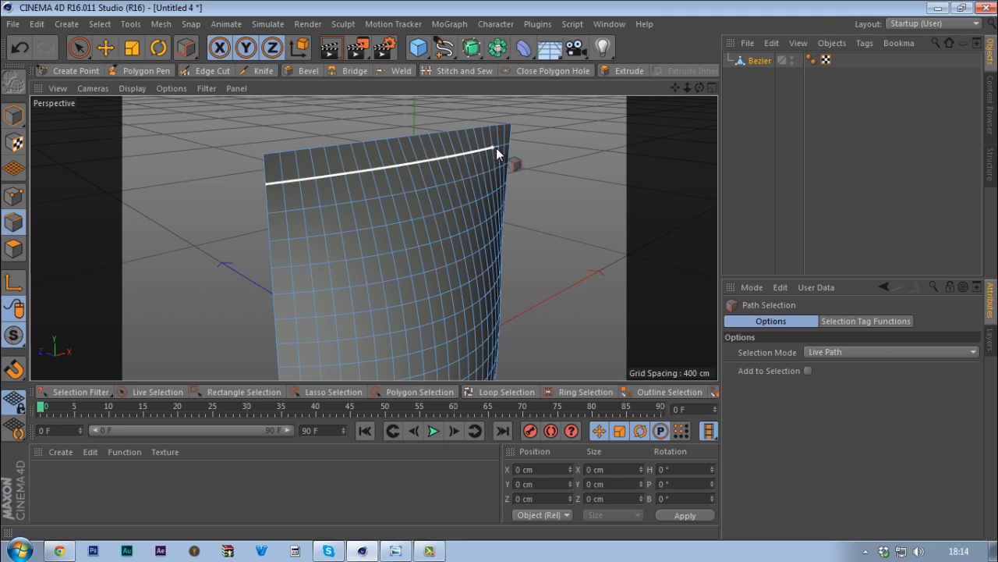
{"action": "mouse_move", "coordinate": [496, 147]}
{"action": "left_mouse_down"}
{"action": "mouse_move", "coordinate": [515, 153]}
{"action": "mouse_move", "coordinate": [247, 184]}
{"action": "mouse_move", "coordinate": [94, 152]}
{"action": "mouse_move", "coordinate": [398, 167]}
{"action": "mouse_move", "coordinate": [253, 189]}
{"action": "mouse_move", "coordinate": [318, 208]}
{"action": "mouse_move", "coordinate": [581, 242]}
{"action": "mouse_move", "coordinate": [483, 209]}
{"action": "left_mouse_up"}
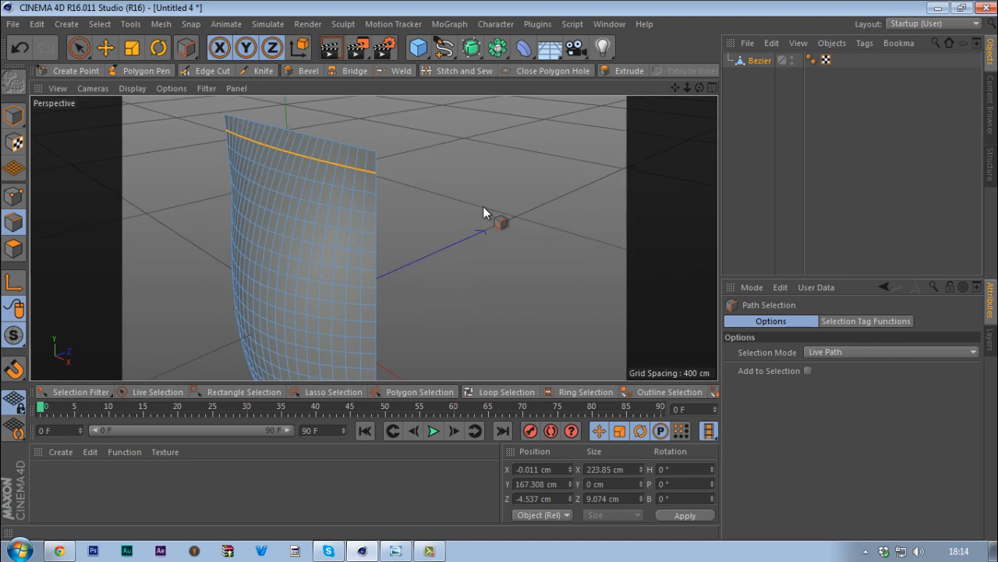
{"action": "key", "text": "space"}
{"action": "left_click", "coordinate": [453, 180]}
{"action": "left_click_drag", "start_coordinate": [379, 205], "coordinate": [364, 246], "text": "alt"}
{"action": "middle_click_drag", "start_coordinate": [638, 241], "coordinate": [716, 242], "text": "alt"}
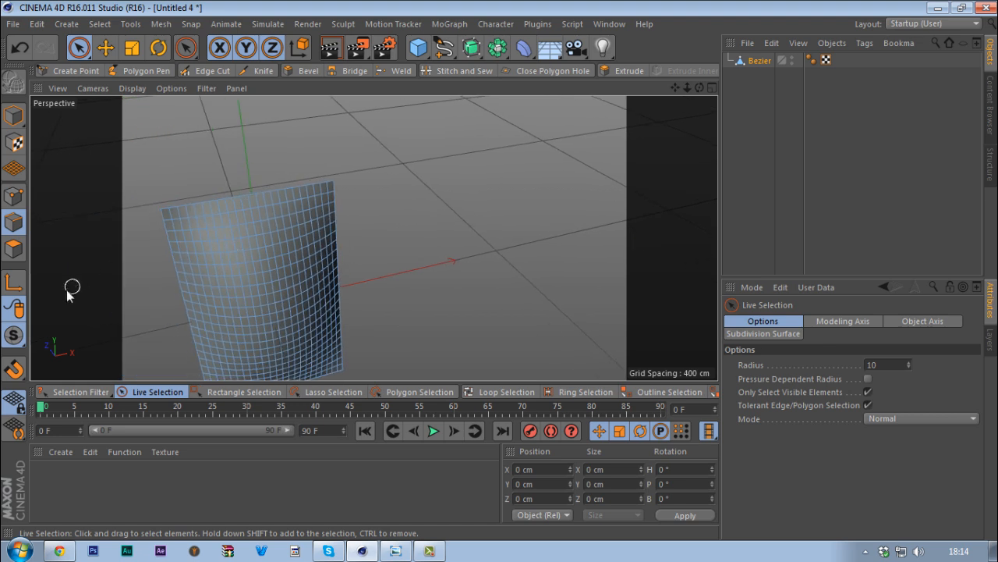
Duplicate the Bezier surface as a copy rotated 180° in heading to form the back half of the bag.
{"action": "middle_click_drag", "start_coordinate": [232, 299], "coordinate": [336, 264], "text": "alt"}
{"action": "left_click", "coordinate": [13, 115]}
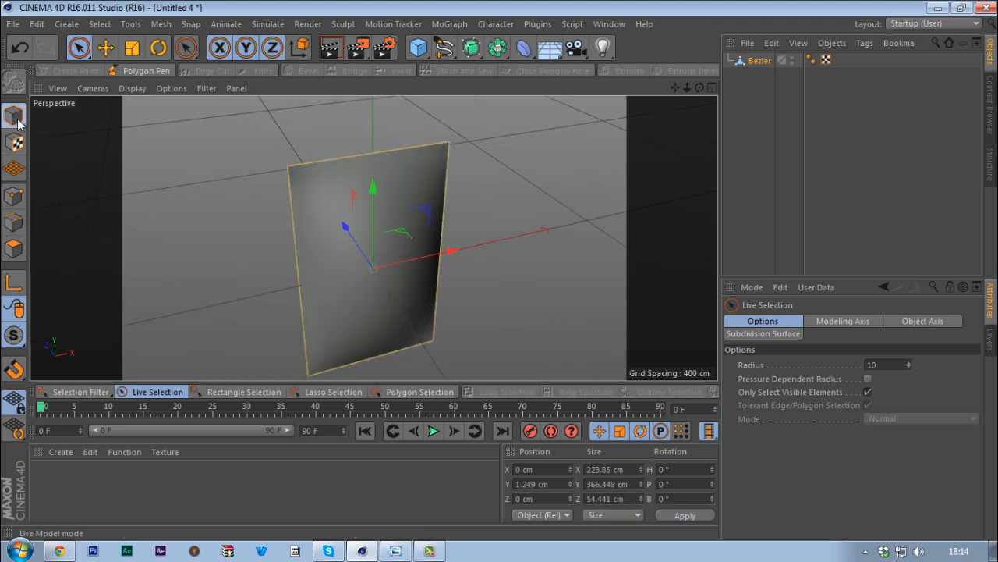
{"action": "left_click_drag", "start_coordinate": [270, 225], "coordinate": [296, 234], "text": "alt"}
{"action": "key", "text": "r"}
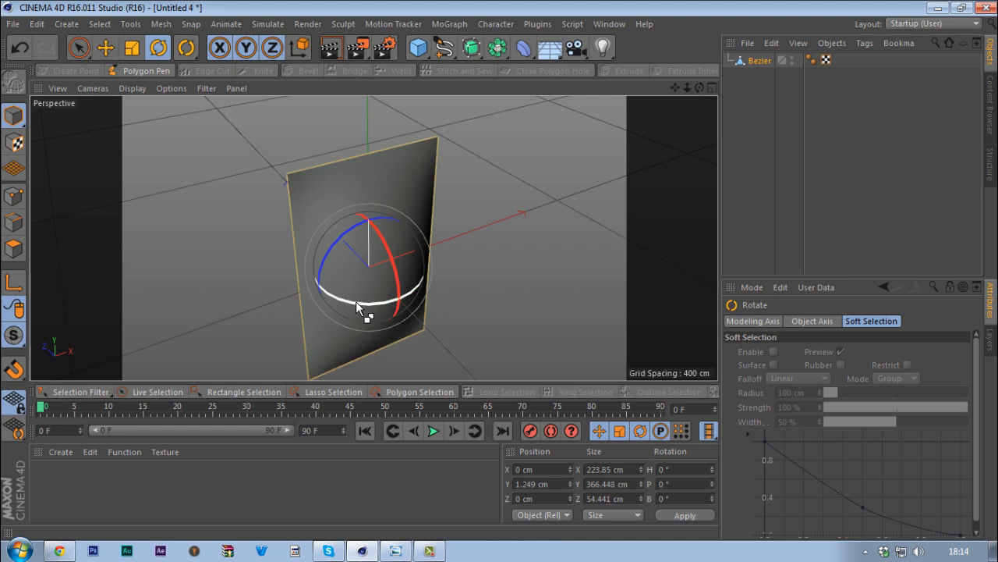
{"action": "left_click_drag", "start_coordinate": [355, 301], "coordinate": [431, 107]}
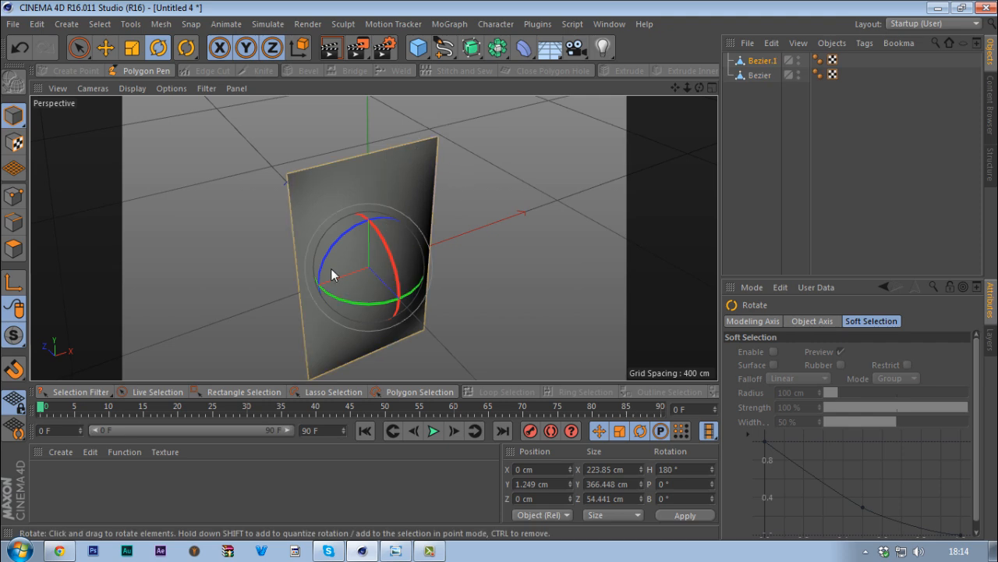
Merge the original Bezier surface and its rotated copy into one object with Connect Objects + Delete.
{"action": "left_click_drag", "start_coordinate": [331, 268], "coordinate": [498, 192], "text": "alt"}
{"action": "left_click_drag", "start_coordinate": [771, 106], "coordinate": [744, 52]}
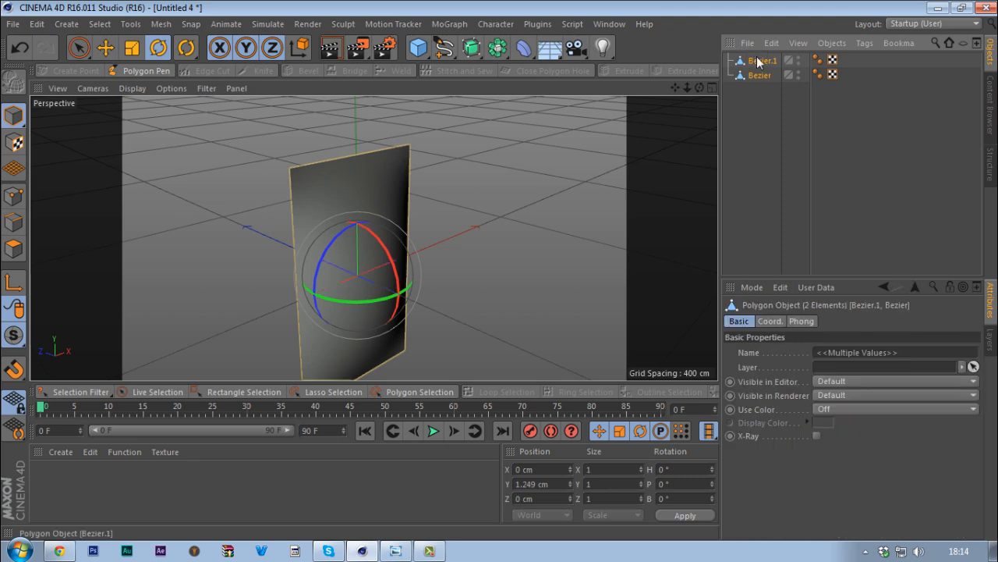
{"action": "right_click", "coordinate": [758, 68]}
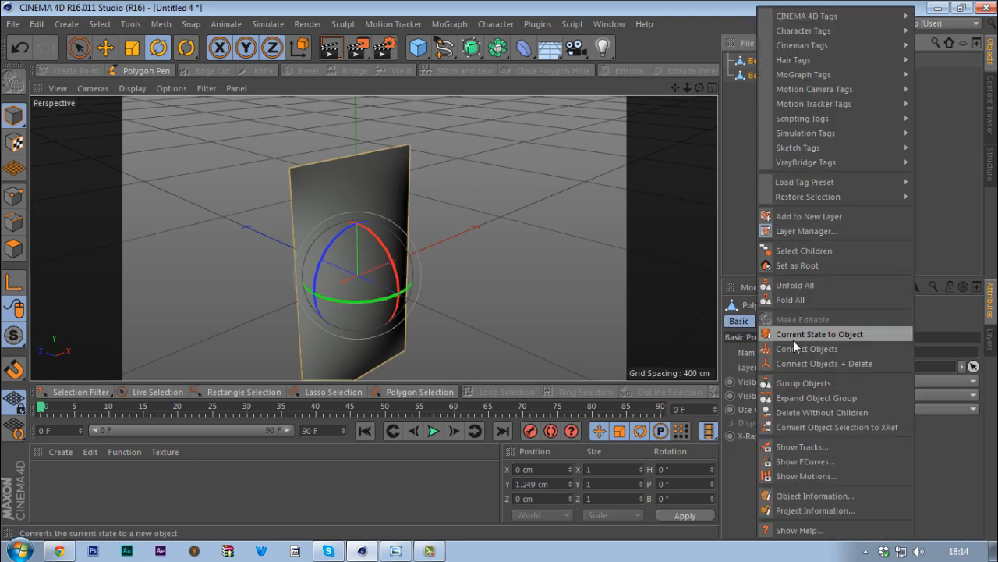
{"action": "left_click", "coordinate": [792, 363]}
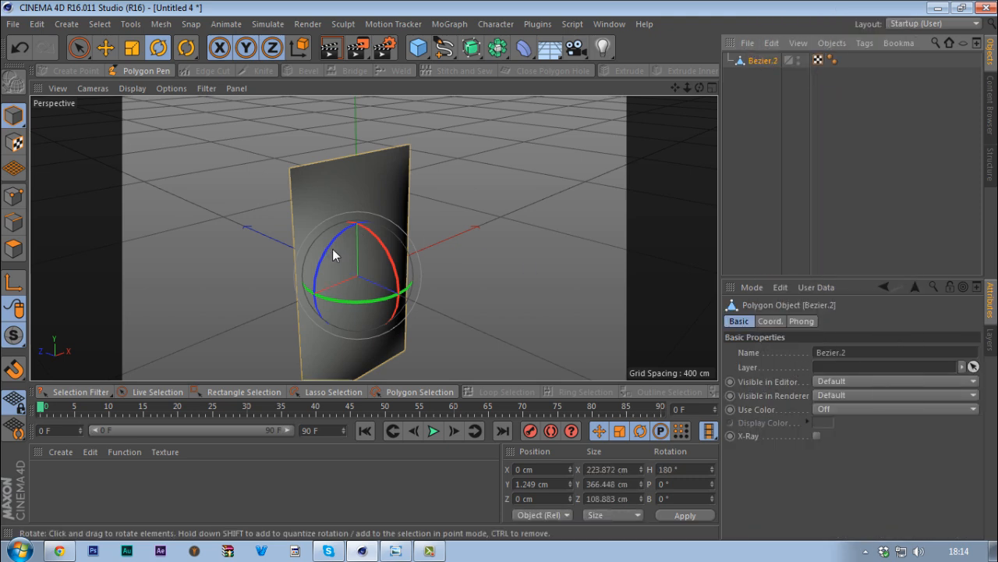
Try to Melt all points of the merged bag mesh.
{"action": "left_click_drag", "start_coordinate": [332, 248], "coordinate": [273, 250], "text": "alt"}
{"action": "left_click", "coordinate": [13, 248]}
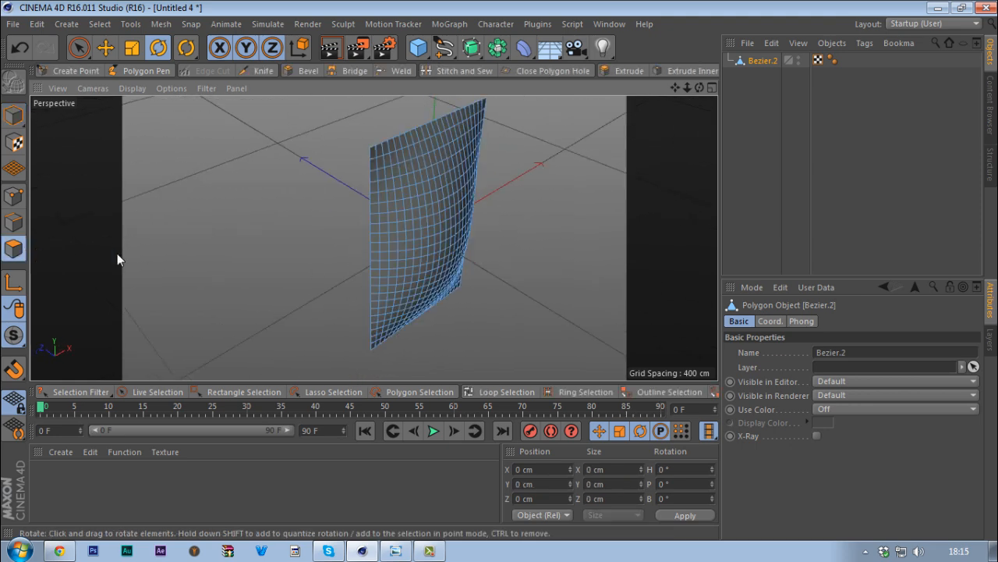
{"action": "left_click_drag", "start_coordinate": [117, 253], "coordinate": [44, 206], "text": "alt"}
{"action": "left_click", "coordinate": [13, 195]}
{"action": "left_click_drag", "start_coordinate": [257, 234], "coordinate": [419, 216], "text": "alt"}
{"action": "key", "text": "ctrl+a"}
{"action": "right_click", "coordinate": [485, 203]}
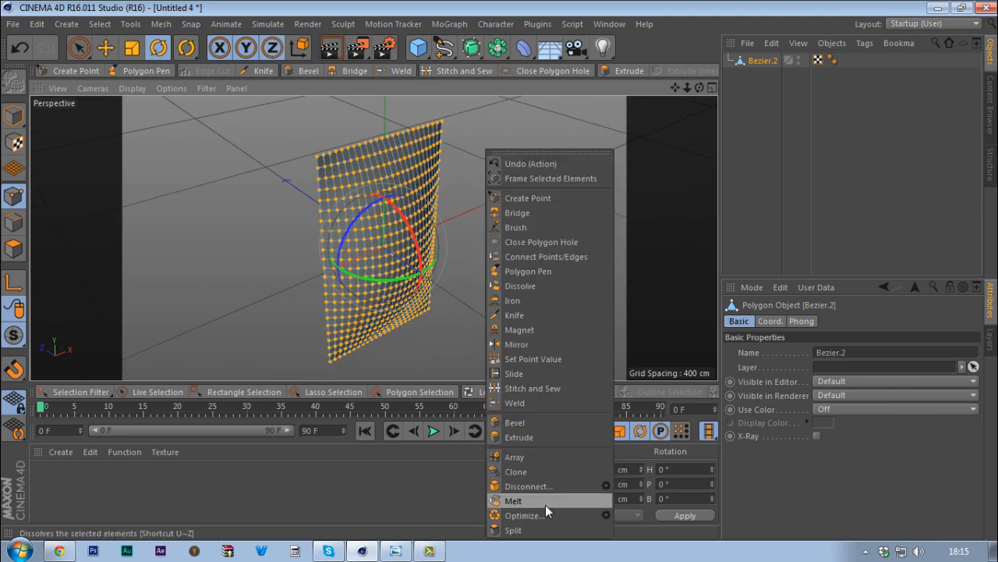
{"action": "left_click", "coordinate": [545, 504]}
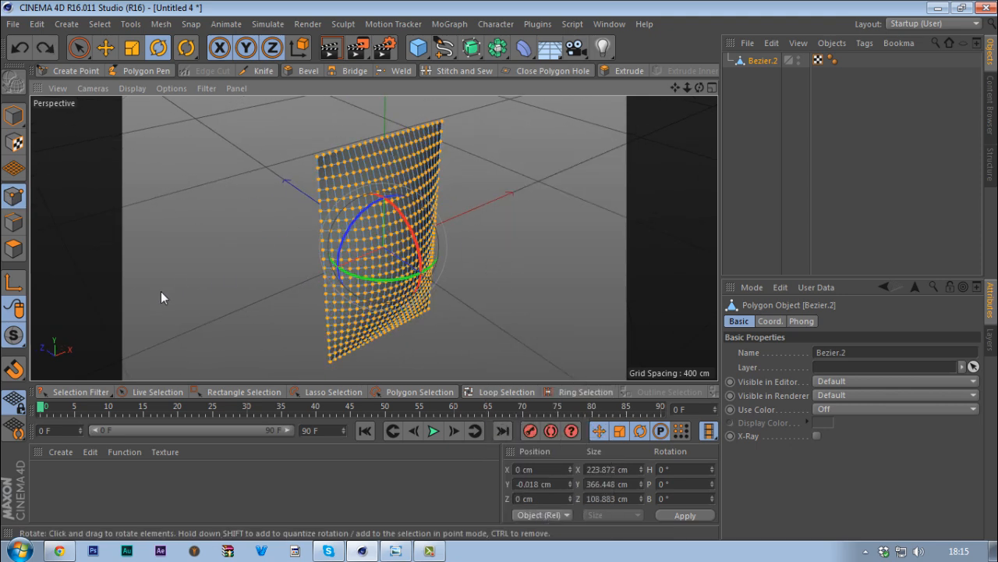
Path-select the second edge row below the top on both bag sides and narrow it along Z to about 16.7 cm.
{"action": "left_click", "coordinate": [14, 222]}
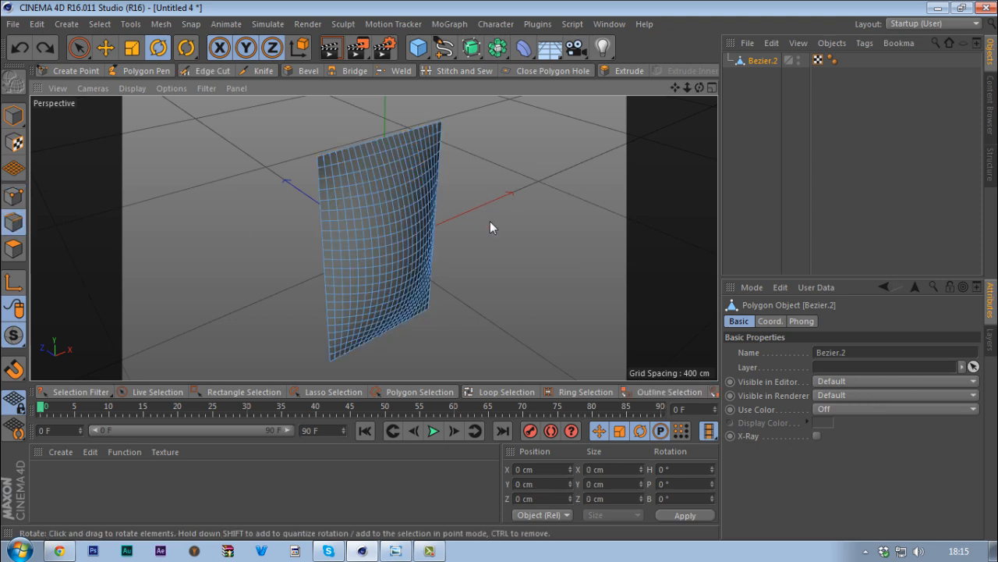
{"action": "key", "text": "v"}
{"action": "mouse_move", "coordinate": [538, 222]}
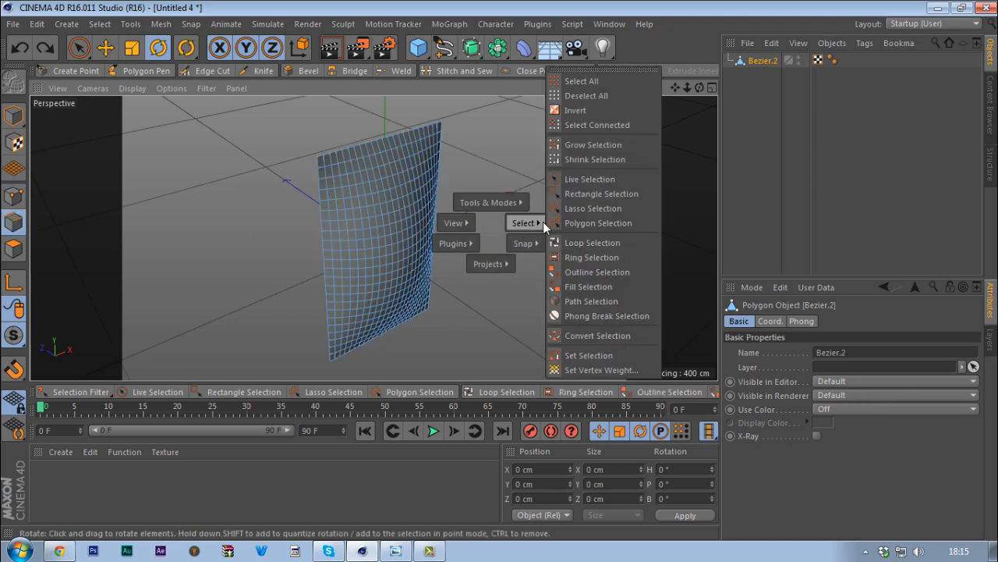
{"action": "left_click", "coordinate": [581, 302]}
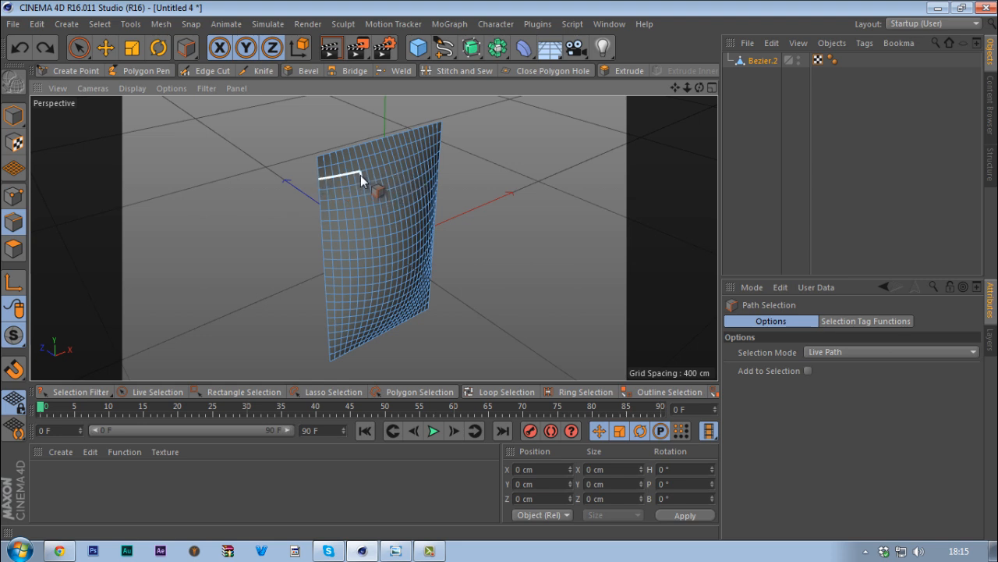
{"action": "mouse_move", "coordinate": [360, 176]}
{"action": "left_mouse_down"}
{"action": "mouse_move", "coordinate": [443, 142]}
{"action": "mouse_move", "coordinate": [268, 185]}
{"action": "mouse_move", "coordinate": [73, 146]}
{"action": "mouse_move", "coordinate": [845, 163]}
{"action": "left_mouse_up"}
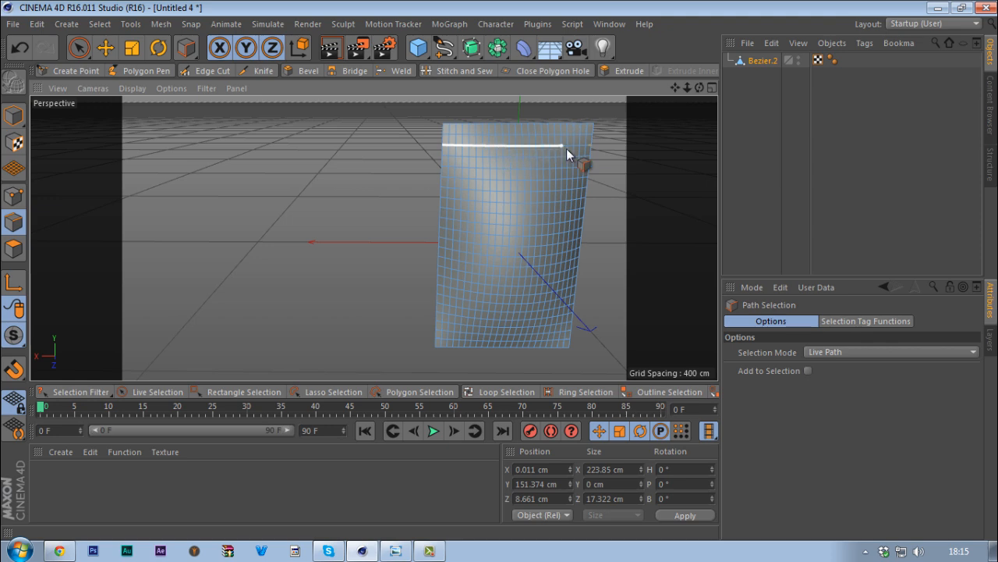
{"action": "left_click_drag", "start_coordinate": [566, 148], "coordinate": [641, 153]}
{"action": "left_click_drag", "start_coordinate": [454, 151], "coordinate": [788, 176], "text": "alt"}
{"action": "middle_click", "coordinate": [383, 169]}
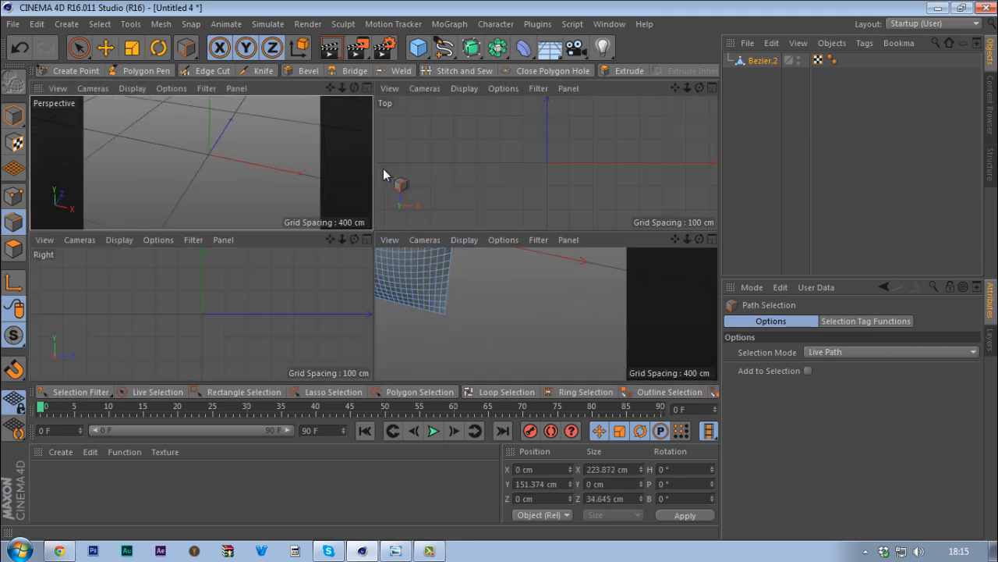
{"action": "middle_click", "coordinate": [275, 270]}
{"action": "scroll", "coordinate": [468, 132], "scroll_direction": "up", "scroll_amount": 5}
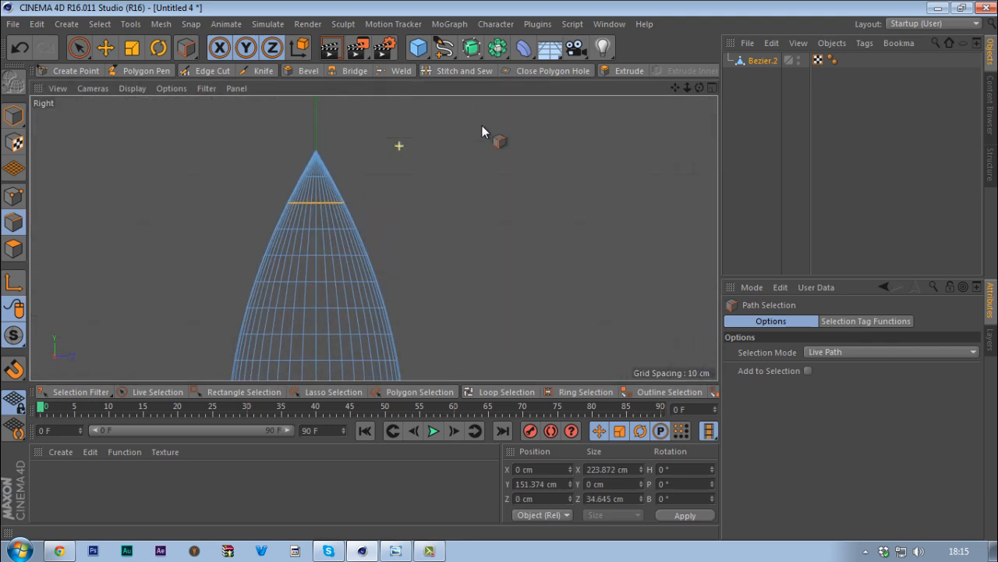
{"action": "right_click_drag", "start_coordinate": [482, 126], "coordinate": [487, 126], "text": "alt"}
{"action": "right_click_drag", "start_coordinate": [407, 181], "coordinate": [379, 177], "text": "alt"}
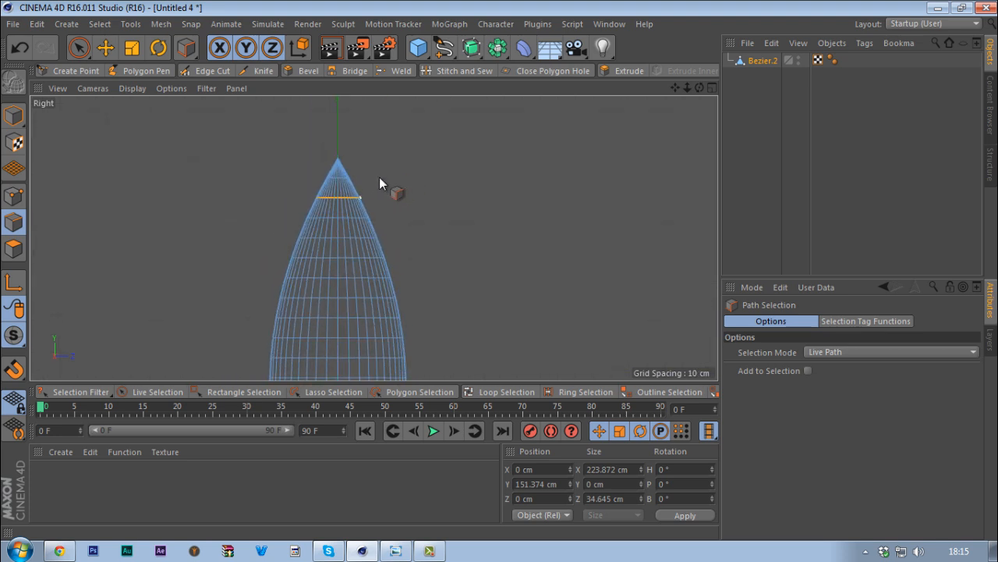
{"action": "key", "text": "t"}
{"action": "left_click_drag", "start_coordinate": [377, 189], "coordinate": [369, 160]}
Clear the edge row selection in the Perspective view and return to Path Selection near the bag's top.
{"action": "middle_click", "coordinate": [319, 175]}
{"action": "middle_click", "coordinate": [289, 150]}
{"action": "key", "text": "v"}
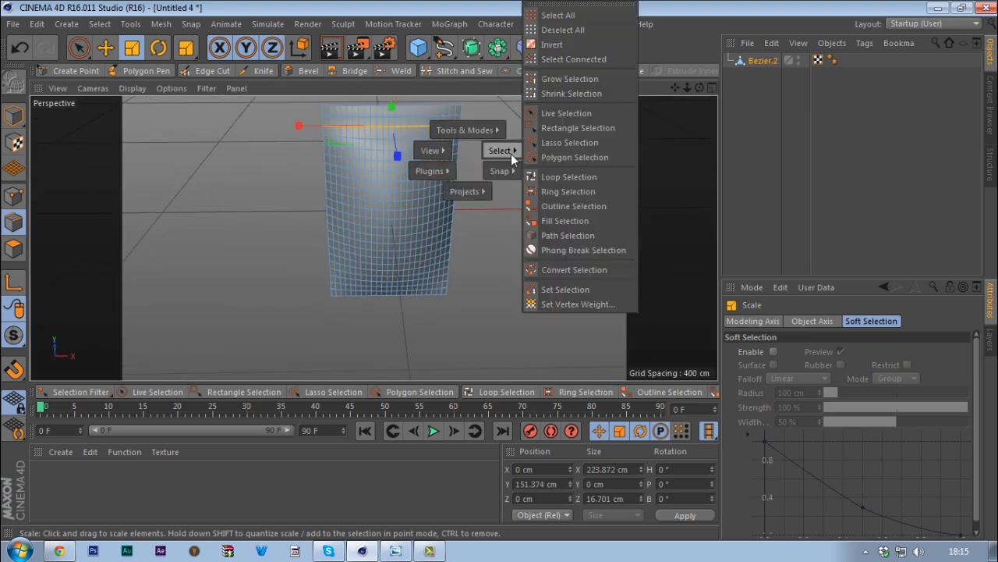
{"action": "mouse_move", "coordinate": [430, 150]}
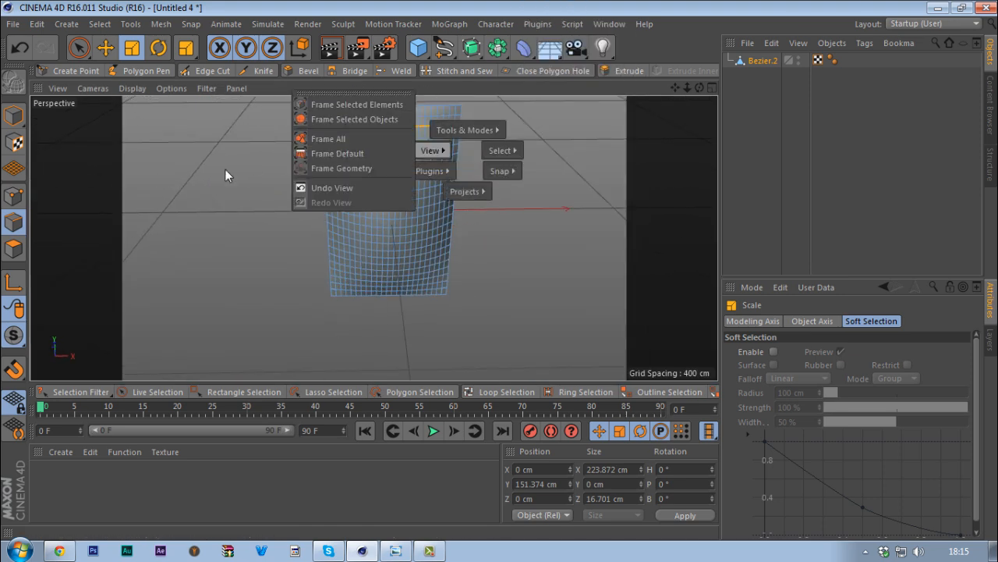
{"action": "mouse_move", "coordinate": [500, 151]}
{"action": "left_click", "coordinate": [546, 235]}
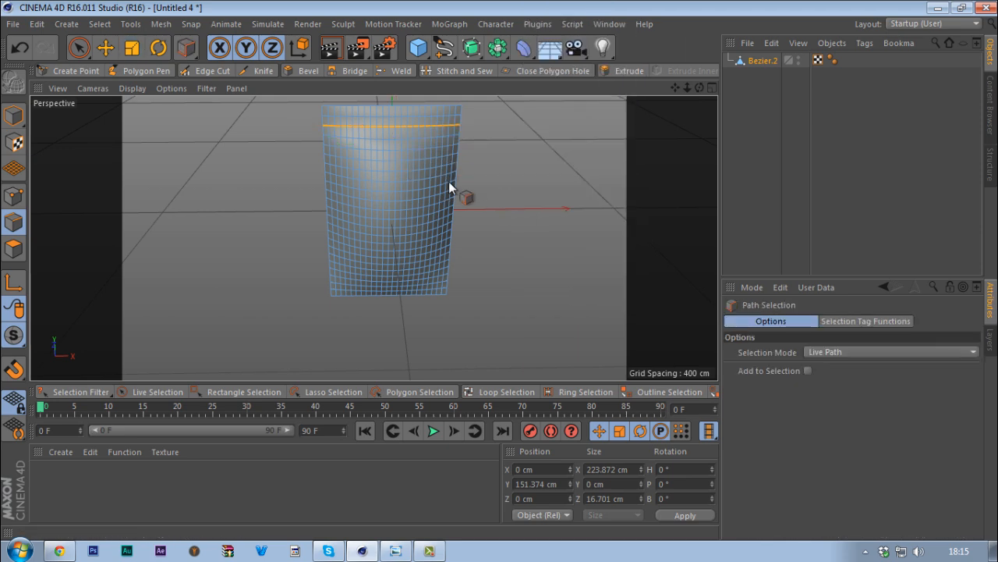
{"action": "left_click_drag", "start_coordinate": [449, 181], "coordinate": [250, 222], "text": "alt"}
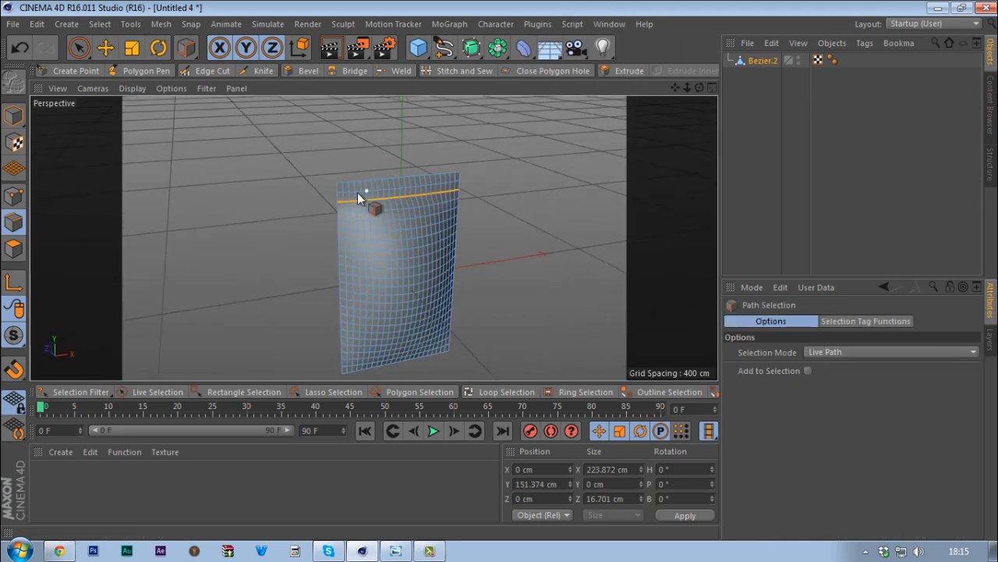
{"action": "key", "text": "9"}
{"action": "left_click", "coordinate": [281, 197]}
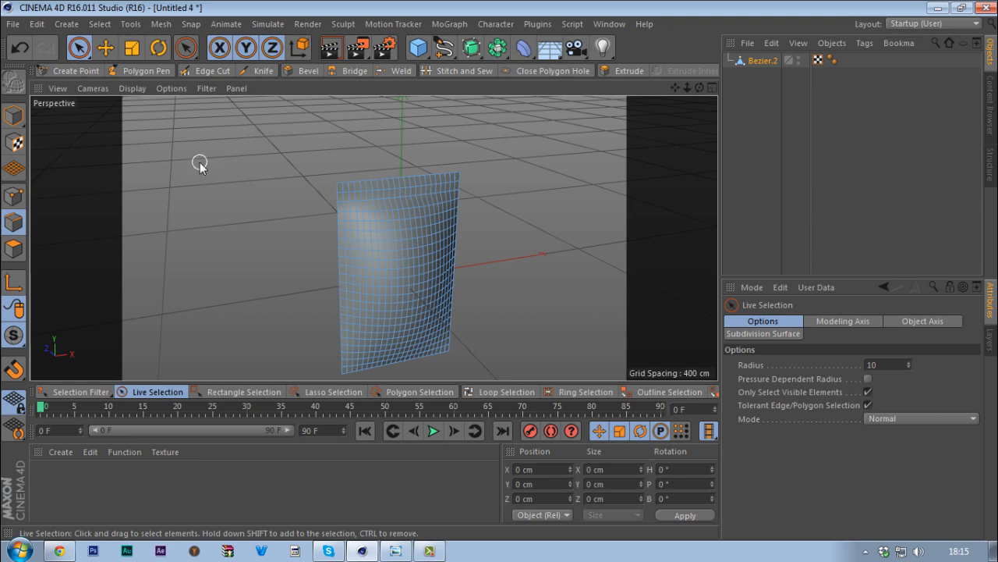
{"action": "key", "text": "space"}
{"action": "scroll", "coordinate": [336, 188], "scroll_direction": "up", "scroll_amount": 5}
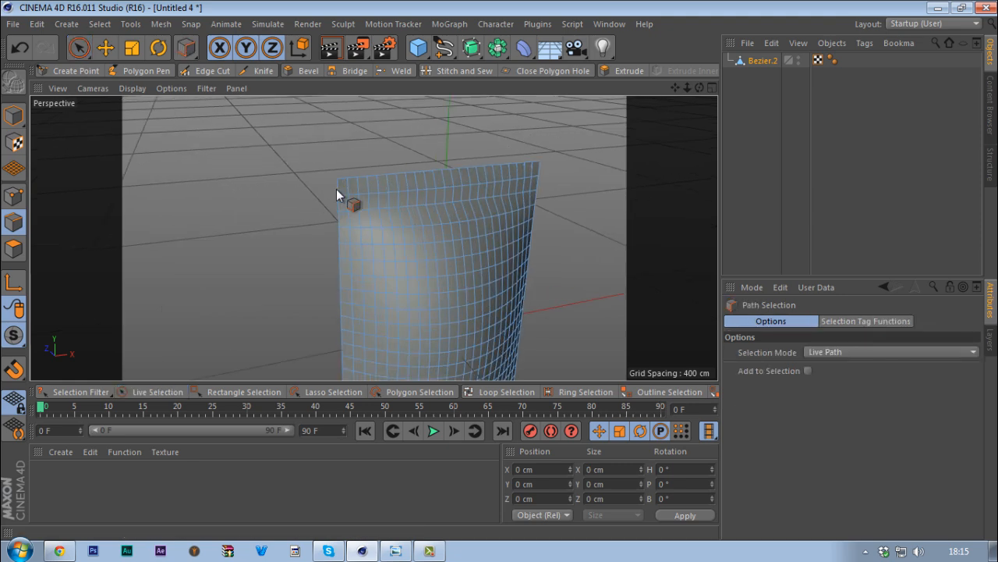
{"action": "key", "text": "space"}
{"action": "key", "text": "space"}
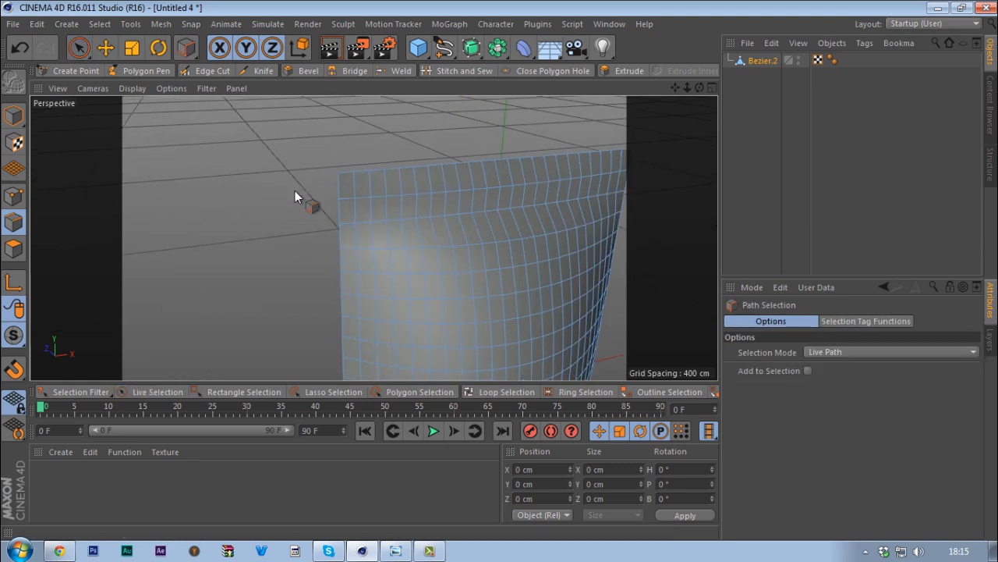
{"action": "key", "text": "space"}
{"action": "key", "text": "space"}
{"action": "key", "text": "space"}
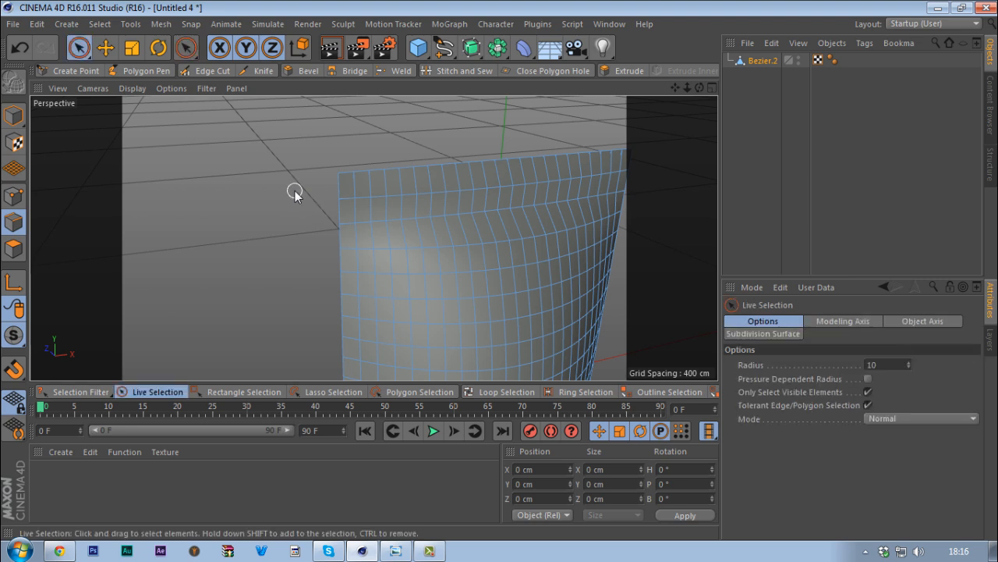
{"action": "key", "text": "space"}
{"action": "key", "text": "space"}
{"action": "key", "text": "space"}
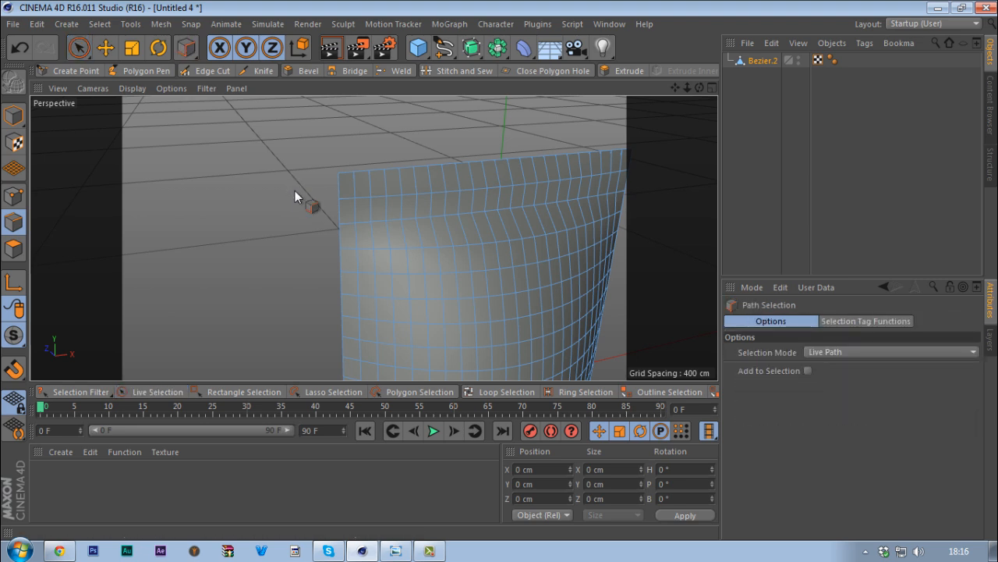
Path-select the first edge row below the top on both bag sides, narrow it along Z to about 3.3 cm, and clear the selection.
{"action": "middle_click_drag", "start_coordinate": [344, 201], "coordinate": [258, 190], "text": "alt"}
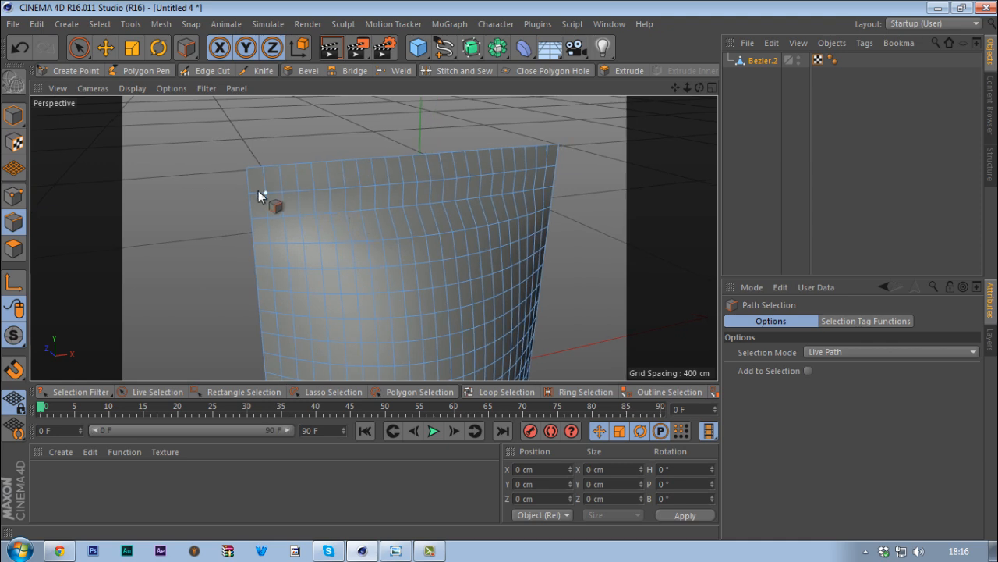
{"action": "left_click_drag", "start_coordinate": [250, 192], "coordinate": [364, 191]}
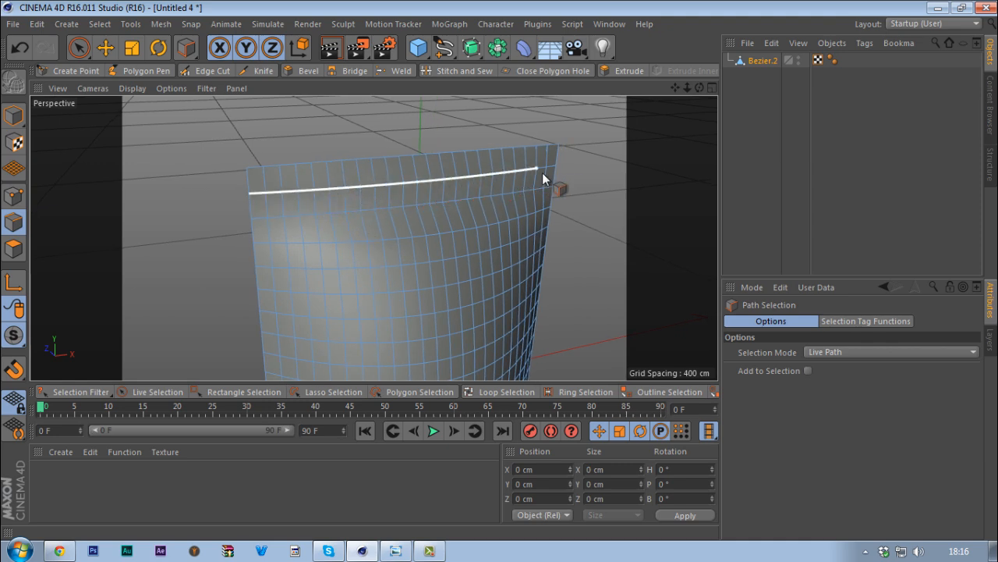
{"action": "mouse_move", "coordinate": [542, 173]}
{"action": "left_mouse_down"}
{"action": "mouse_move", "coordinate": [173, 195]}
{"action": "mouse_move", "coordinate": [498, 212]}
{"action": "mouse_move", "coordinate": [270, 221]}
{"action": "mouse_move", "coordinate": [262, 190]}
{"action": "left_mouse_up"}
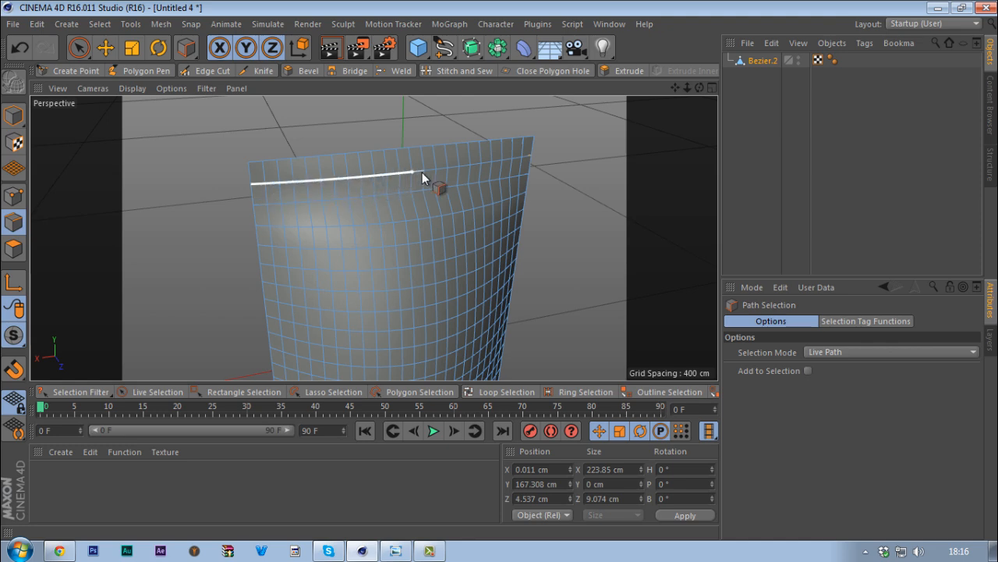
{"action": "left_click_drag", "start_coordinate": [516, 160], "coordinate": [491, 175]}
{"action": "middle_click", "coordinate": [491, 175]}
{"action": "middle_click", "coordinate": [300, 246]}
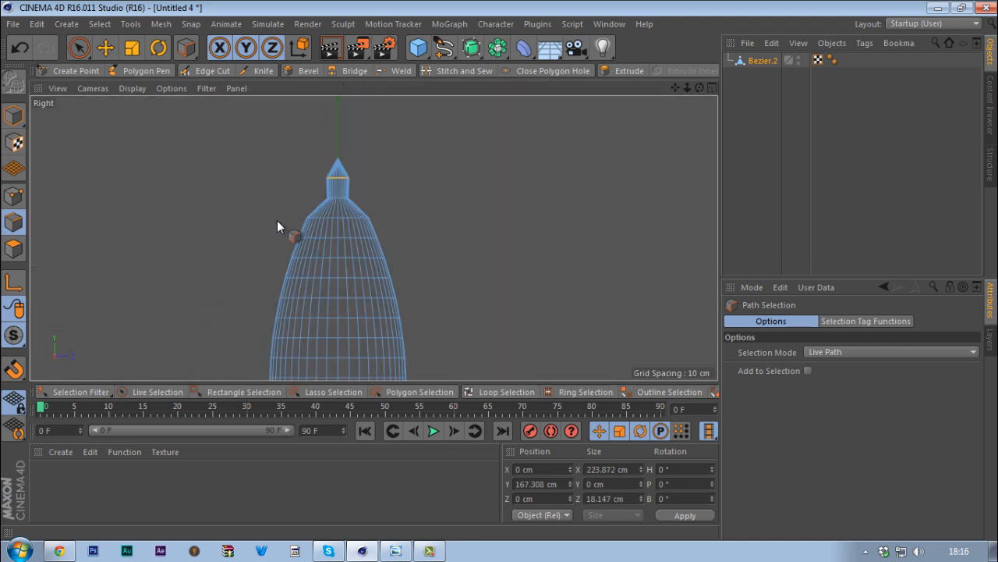
{"action": "scroll", "coordinate": [340, 163], "scroll_direction": "up", "scroll_amount": 3}
{"action": "key", "text": "t"}
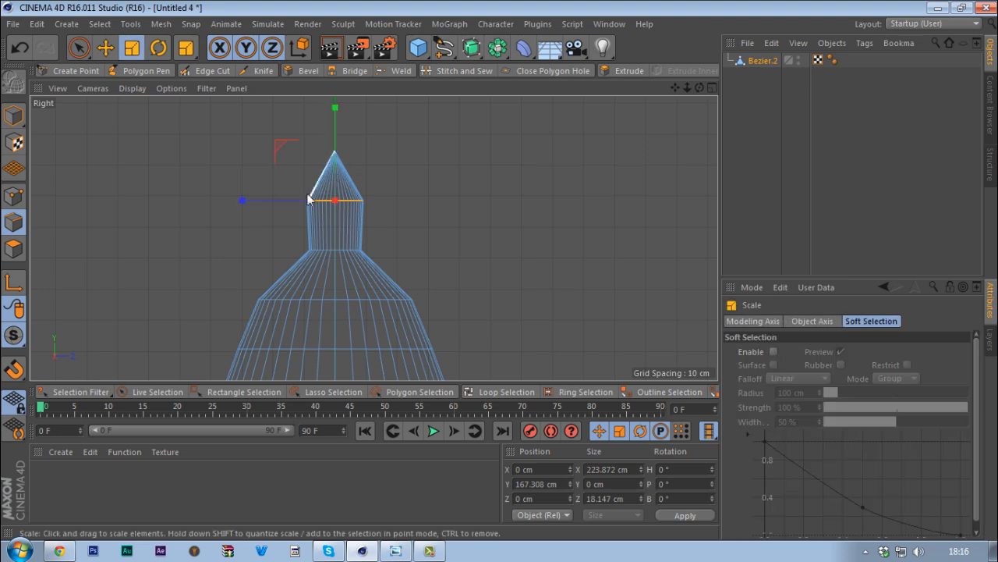
{"action": "left_click_drag", "start_coordinate": [250, 201], "coordinate": [319, 205]}
{"action": "middle_click", "coordinate": [348, 232]}
{"action": "middle_click", "coordinate": [265, 166]}
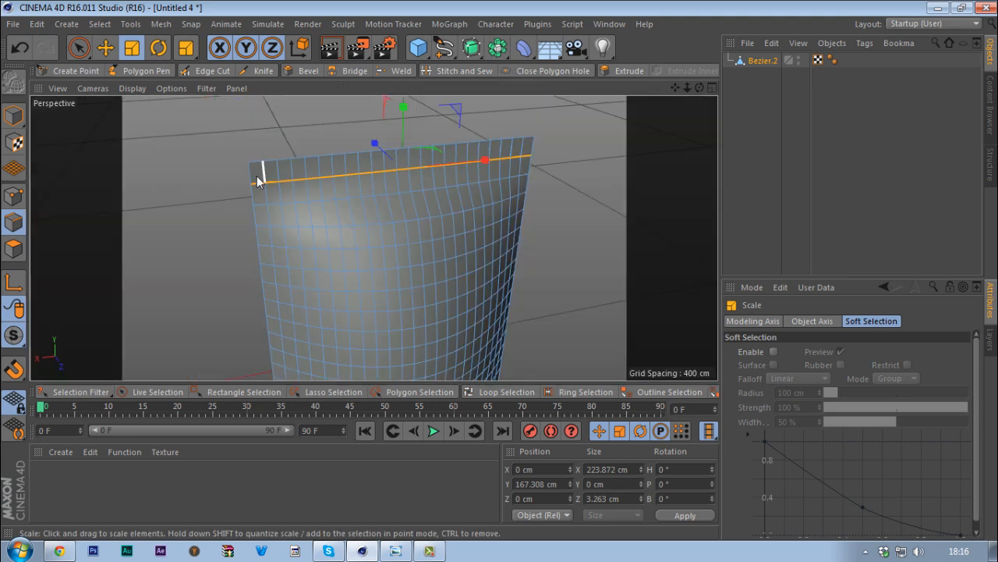
{"action": "key", "text": "space"}
{"action": "left_click", "coordinate": [237, 206]}
{"action": "key", "text": "space"}
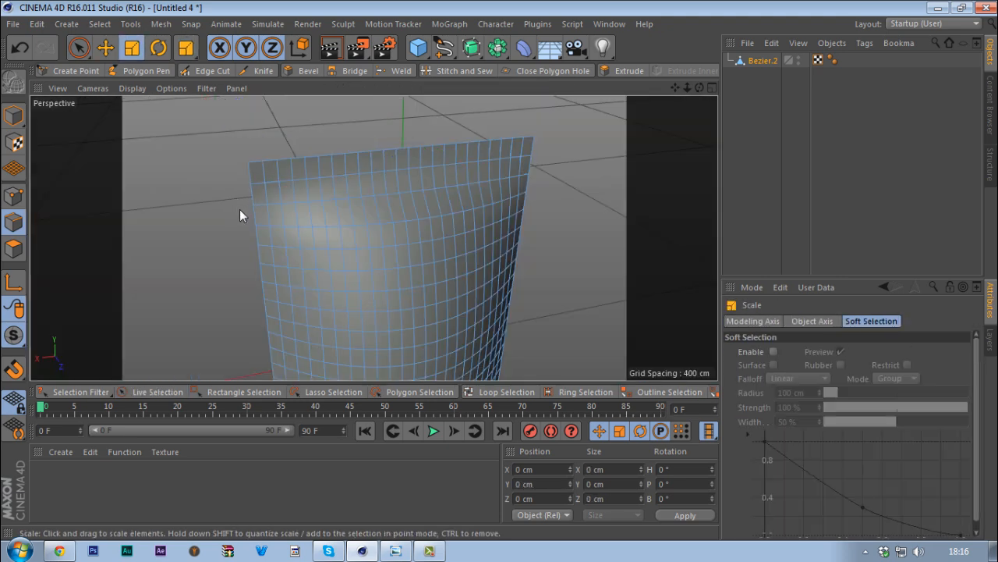
Path-select the second edge row below the top on both bag sides and narrow it along Z to 3.75 cm.
{"action": "key", "text": "v"}
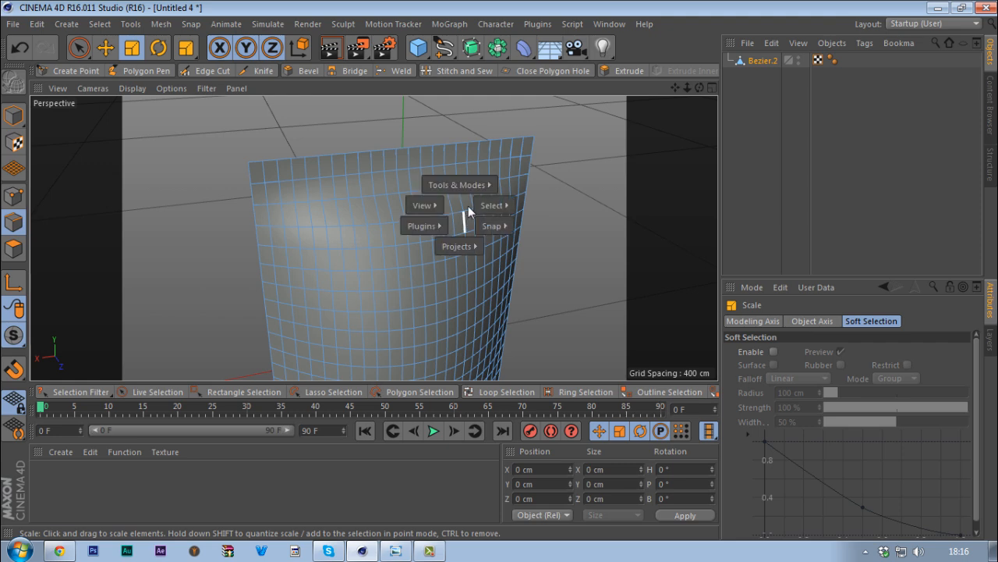
{"action": "mouse_move", "coordinate": [492, 205]}
{"action": "left_click", "coordinate": [553, 280]}
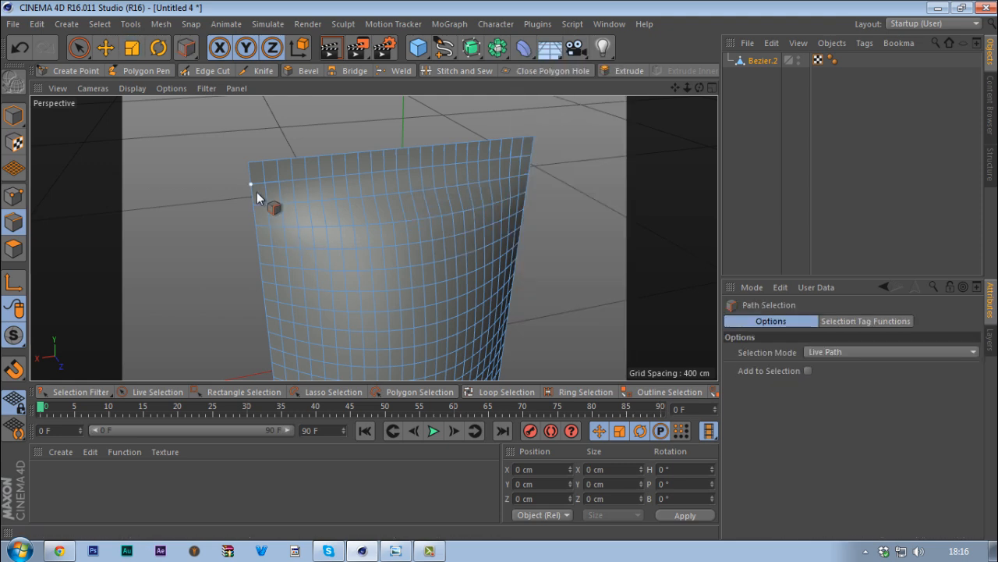
{"action": "mouse_move", "coordinate": [480, 192]}
{"action": "left_mouse_down"}
{"action": "mouse_move", "coordinate": [527, 181]}
{"action": "mouse_move", "coordinate": [57, 182]}
{"action": "mouse_move", "coordinate": [78, 182]}
{"action": "left_mouse_up"}
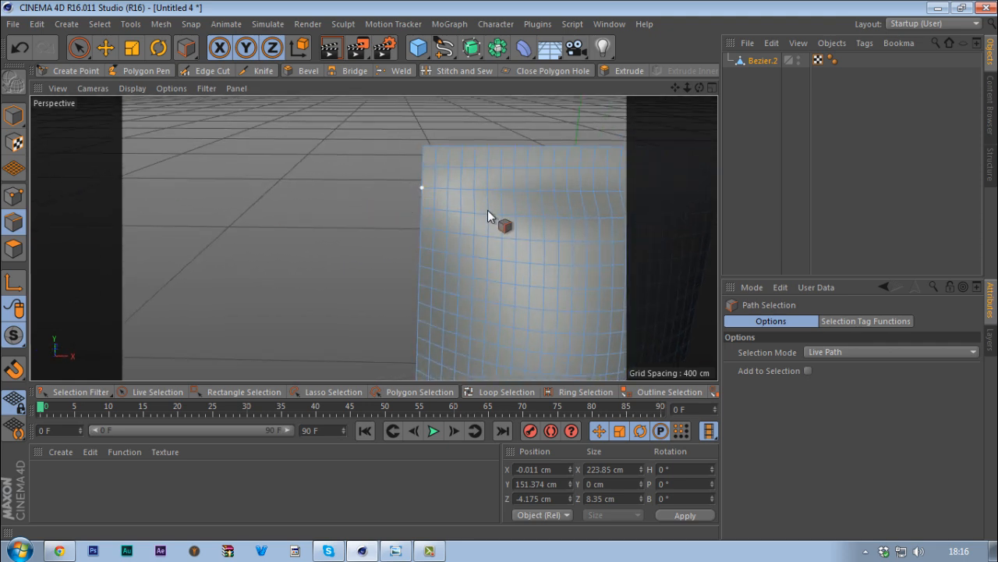
{"action": "left_click_drag", "start_coordinate": [487, 209], "coordinate": [309, 216], "text": "alt"}
{"action": "left_click_drag", "start_coordinate": [253, 195], "coordinate": [433, 196]}
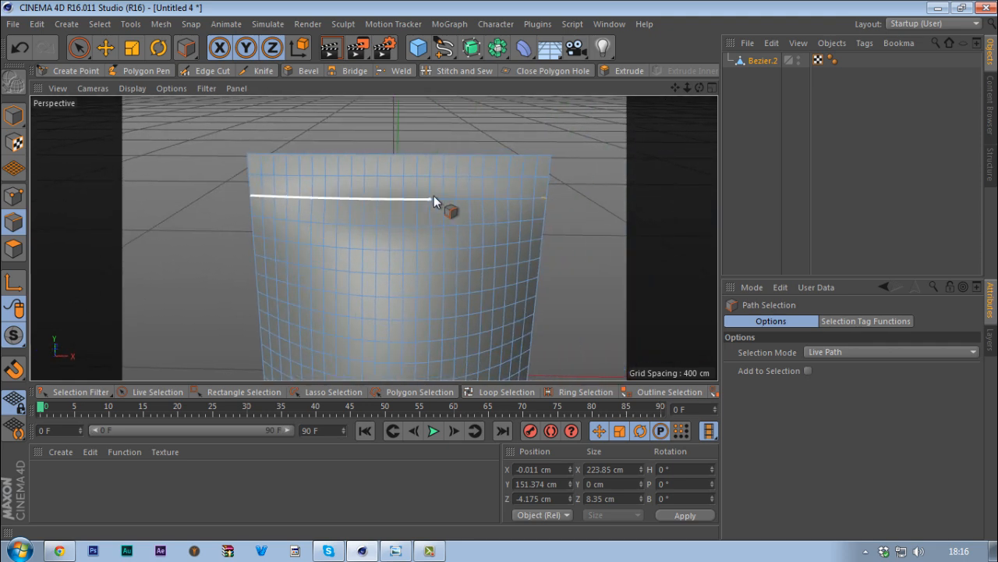
{"action": "left_click_drag", "start_coordinate": [560, 201], "coordinate": [556, 202]}
{"action": "middle_click", "coordinate": [546, 204]}
{"action": "middle_click", "coordinate": [291, 276]}
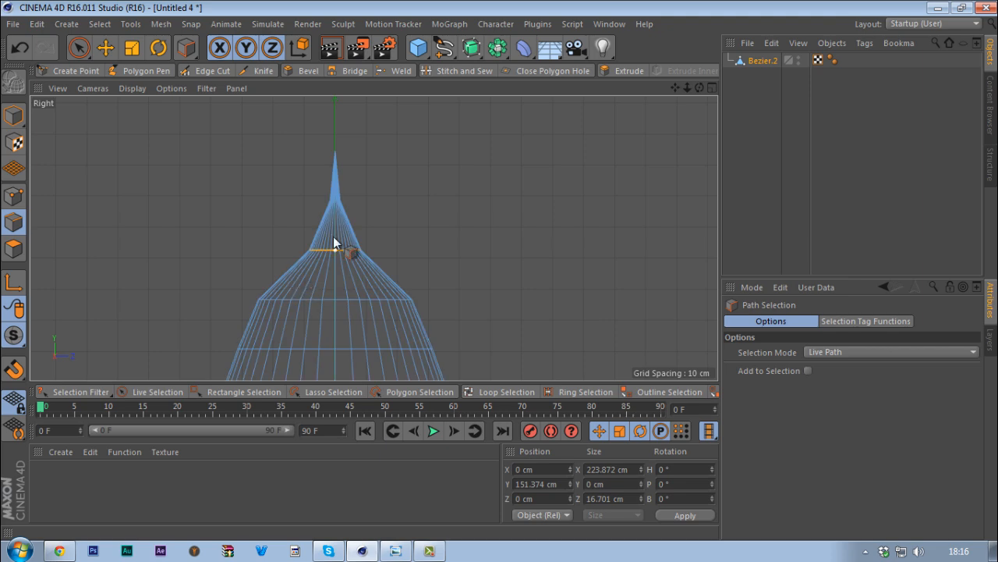
{"action": "key", "text": "t"}
{"action": "left_click_drag", "start_coordinate": [241, 252], "coordinate": [330, 252]}
{"action": "middle_click", "coordinate": [330, 252]}
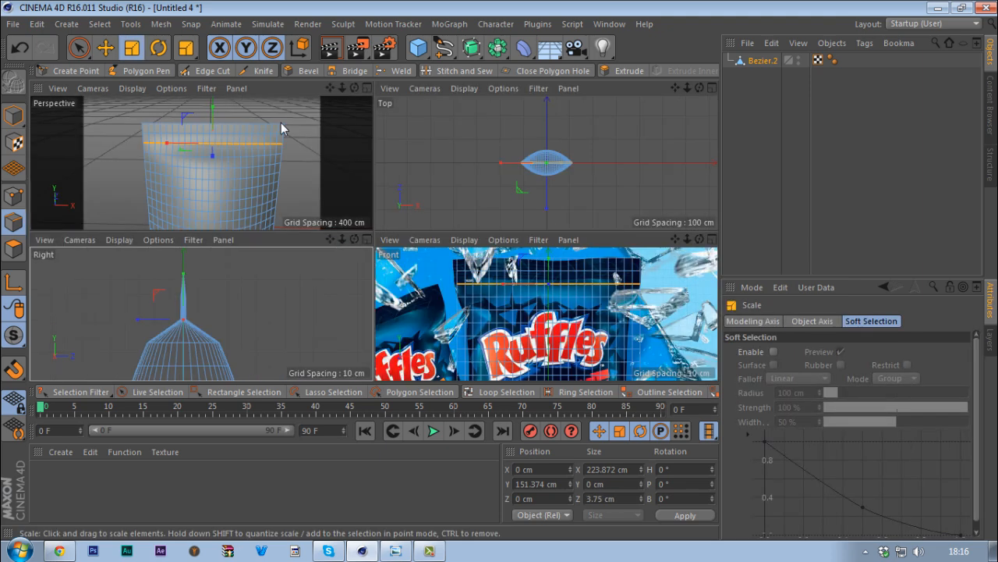
{"action": "middle_click", "coordinate": [281, 122]}
Deselect the bag, inspect its flattened top seal in the Perspective view, and examine the reference picture's seal in the Front view.
{"action": "left_click", "coordinate": [757, 182]}
{"action": "right_click_drag", "start_coordinate": [439, 171], "coordinate": [370, 199], "text": "alt"}
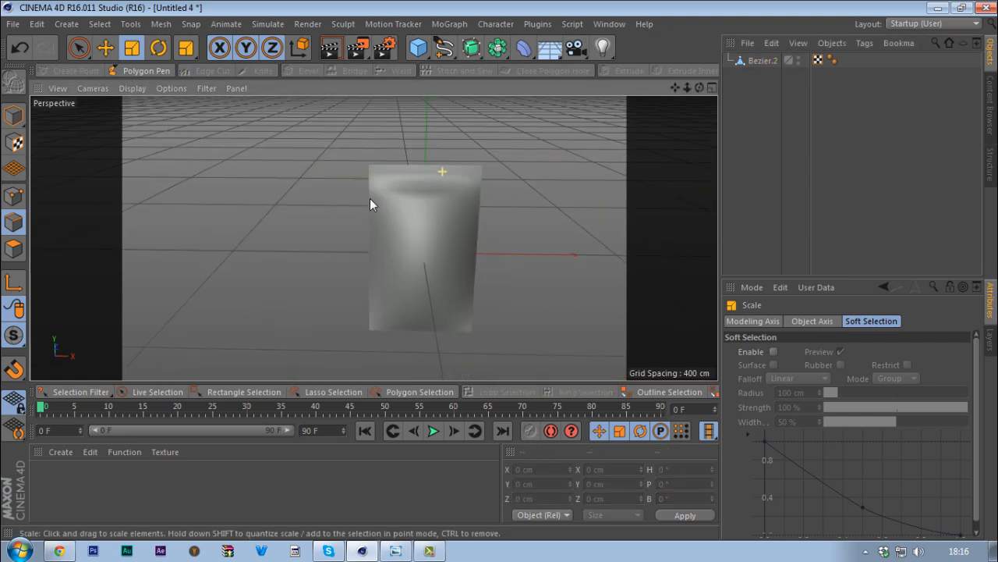
{"action": "left_click_drag", "start_coordinate": [394, 241], "coordinate": [404, 329], "text": "alt"}
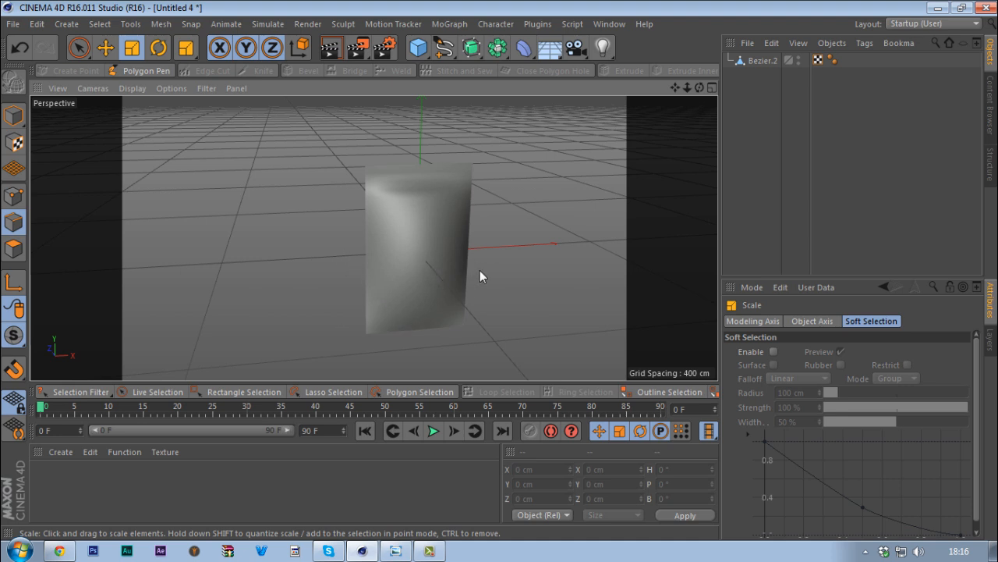
{"action": "middle_click", "coordinate": [422, 260]}
{"action": "middle_click", "coordinate": [449, 316]}
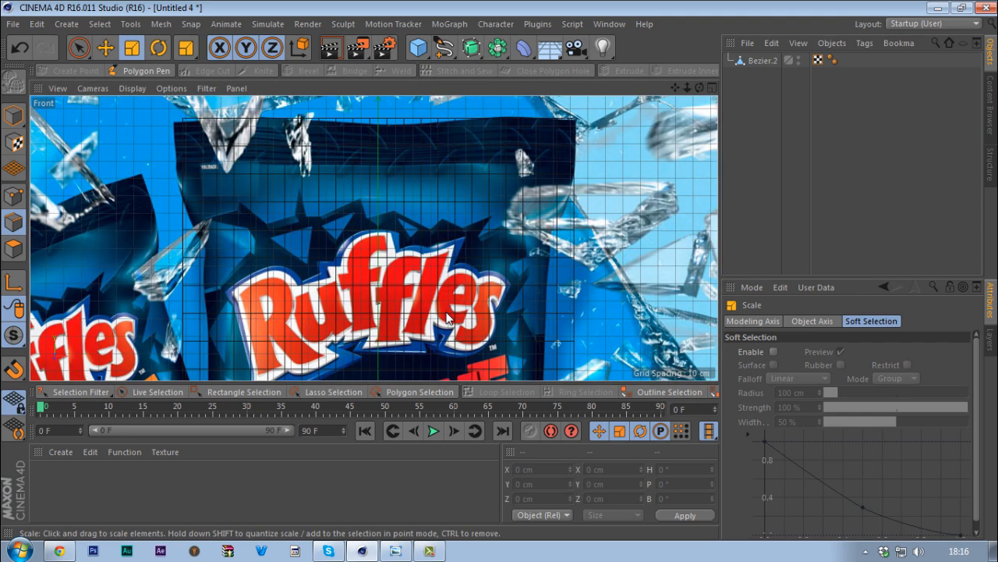
{"action": "scroll", "coordinate": [324, 153], "scroll_direction": "up", "scroll_amount": 3}
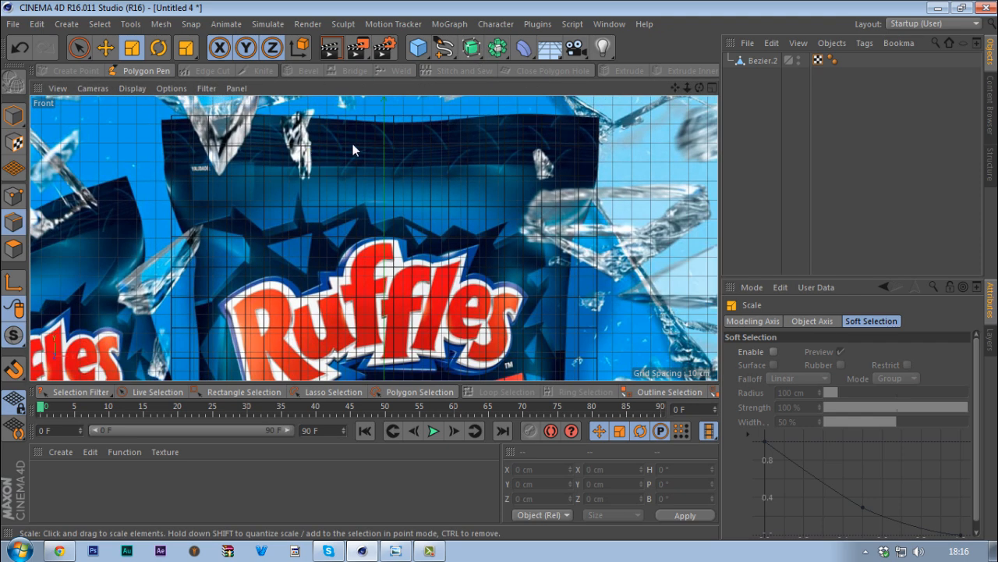
Cut a horizontal line through the bag's top row of polygons using the Knife in Line mode with Visible Only off.
{"action": "left_click", "coordinate": [760, 60]}
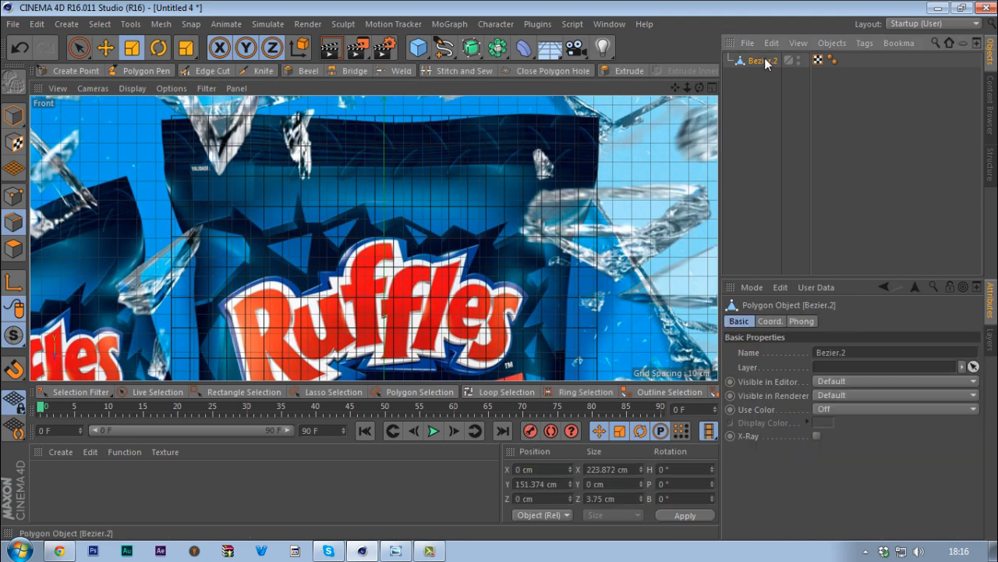
{"action": "left_click", "coordinate": [15, 247]}
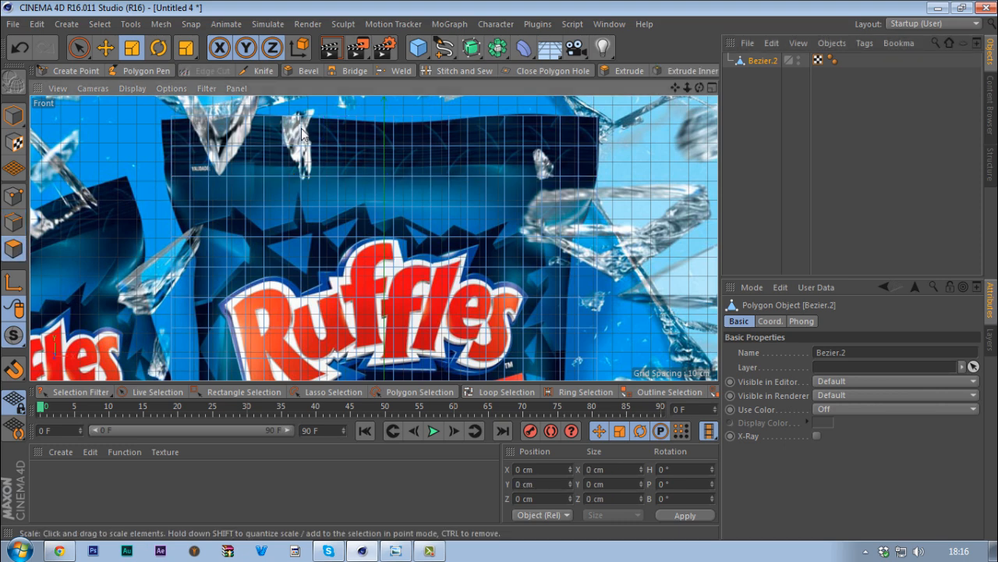
{"action": "scroll", "coordinate": [303, 134], "scroll_direction": "up", "scroll_amount": 6}
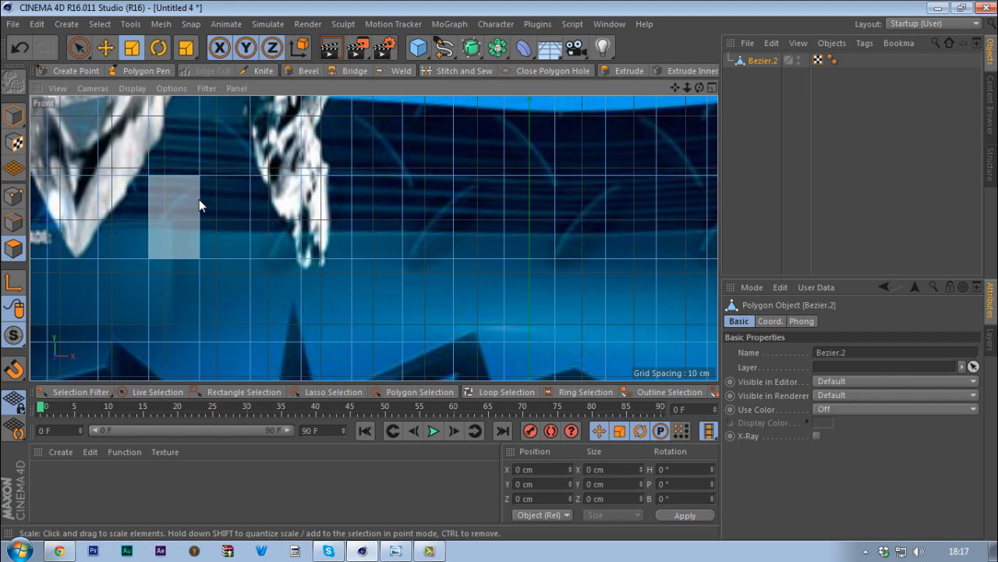
{"action": "scroll", "coordinate": [198, 205], "scroll_direction": "down", "scroll_amount": 3}
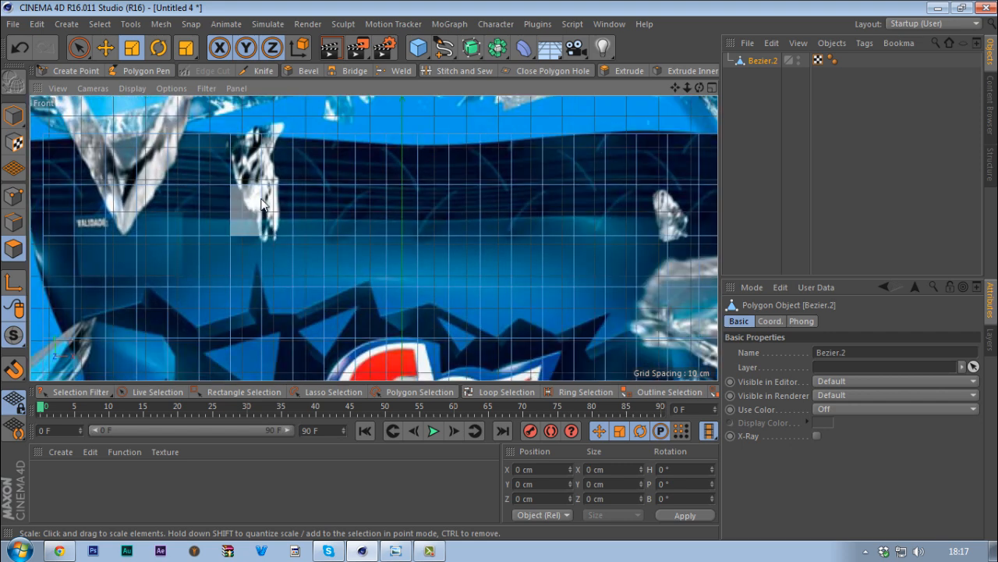
{"action": "scroll", "coordinate": [264, 201], "scroll_direction": "down", "scroll_amount": 3}
{"action": "key", "text": "k"}
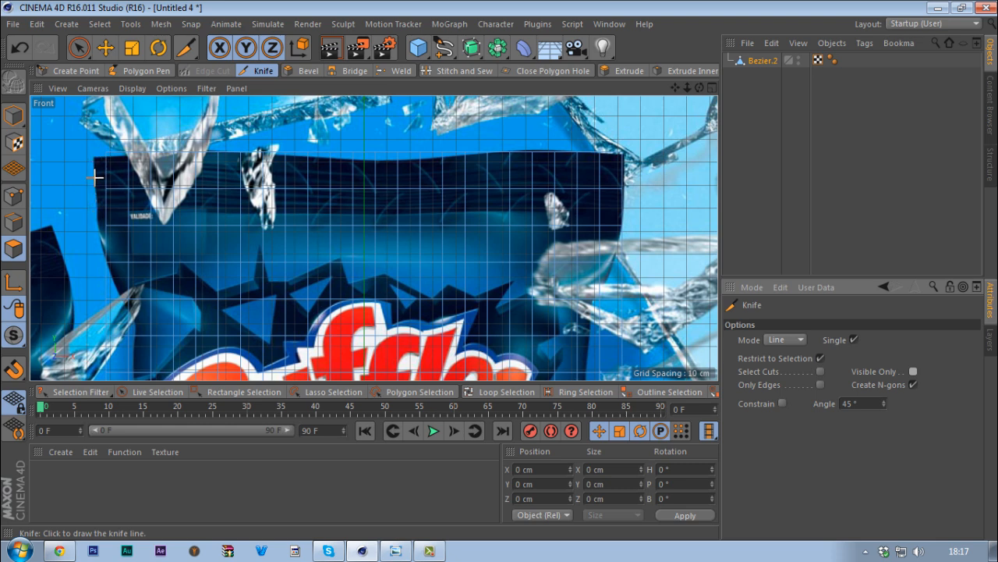
{"action": "left_click_drag", "start_coordinate": [95, 178], "coordinate": [690, 195], "text": "shift"}
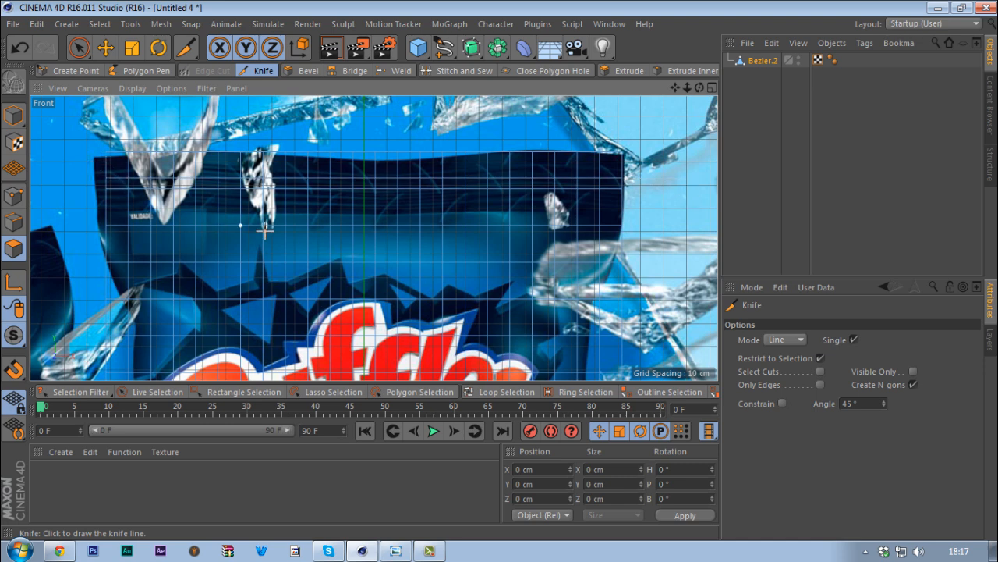
Set the Front view's background picture transparency to 77% and knife three more horizontal lines across the bag's top seal.
{"action": "key", "text": "shift+v"}
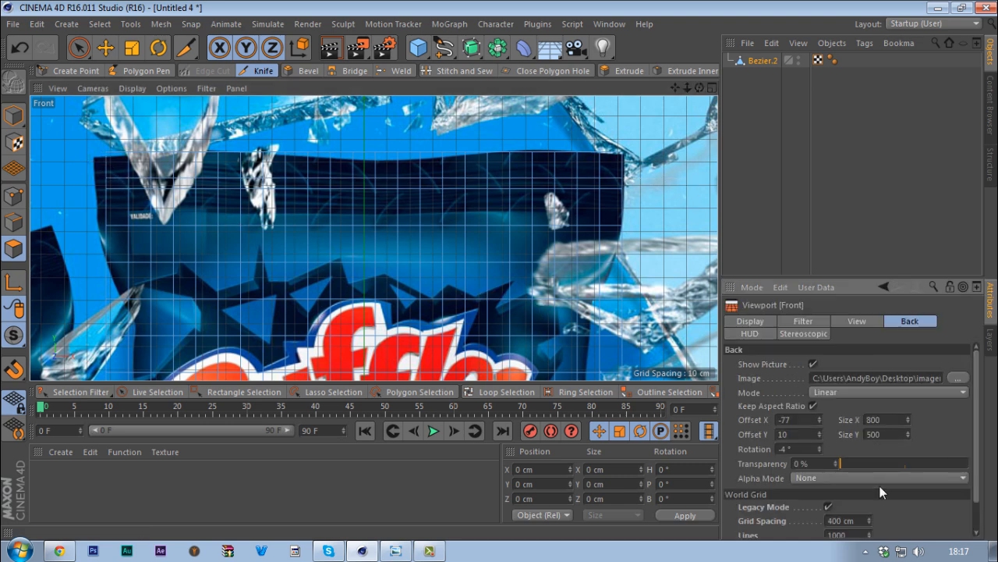
{"action": "left_click_drag", "start_coordinate": [842, 465], "coordinate": [940, 465]}
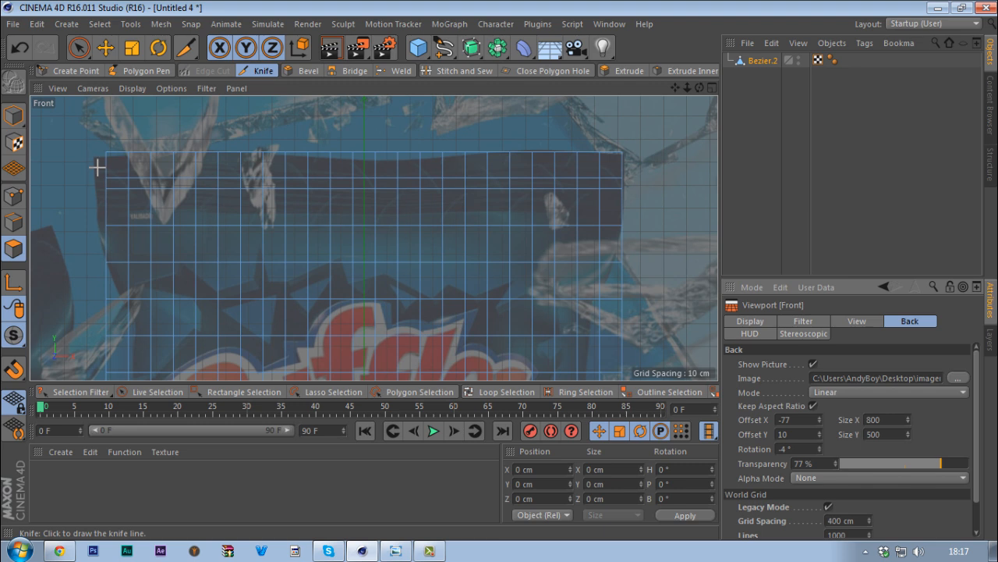
{"action": "left_click_drag", "start_coordinate": [96, 166], "coordinate": [691, 164]}
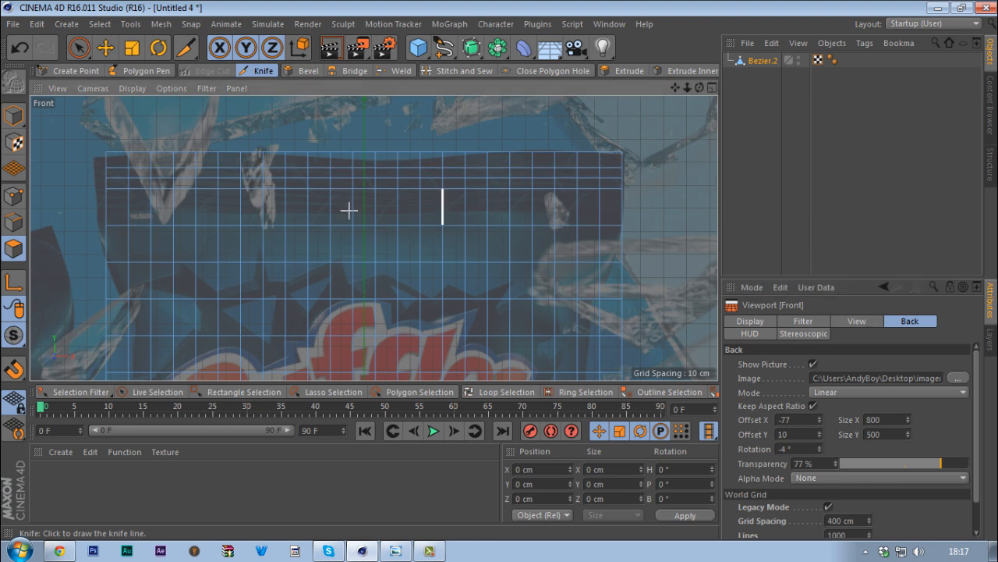
{"action": "left_click_drag", "start_coordinate": [97, 200], "coordinate": [678, 205]}
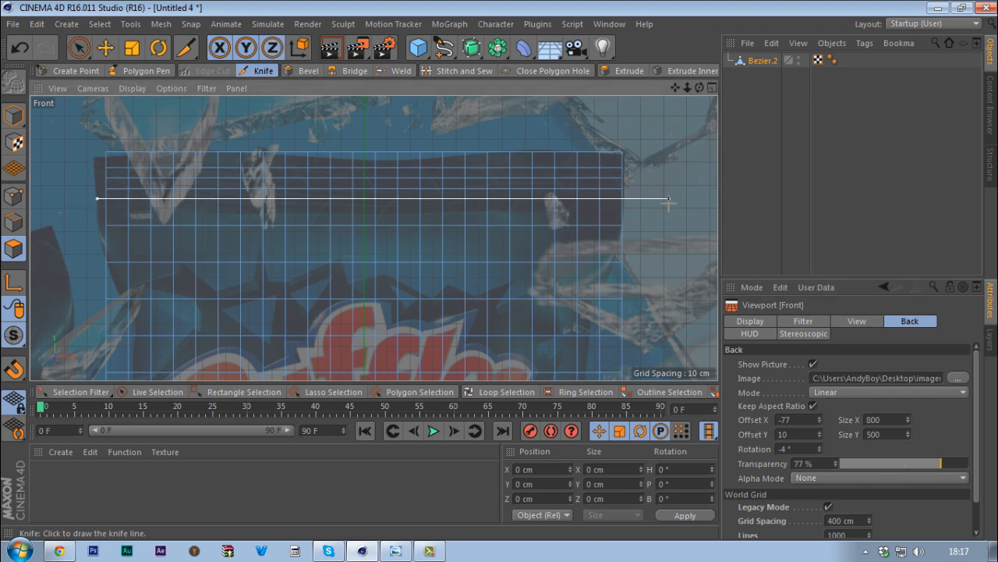
{"action": "left_click_drag", "start_coordinate": [90, 208], "coordinate": [422, 208]}
{"action": "left_click_drag", "start_coordinate": [390, 341], "coordinate": [662, 207]}
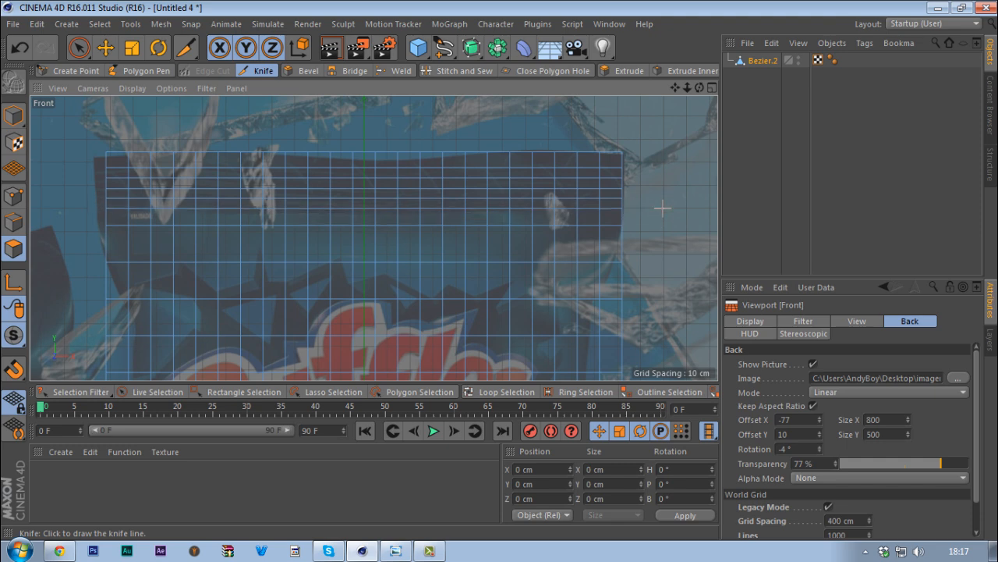
Live-select only the bag's topmost edge row in the Front view and raise it to about Y 184.8 cm.
{"action": "middle_click", "coordinate": [233, 197]}
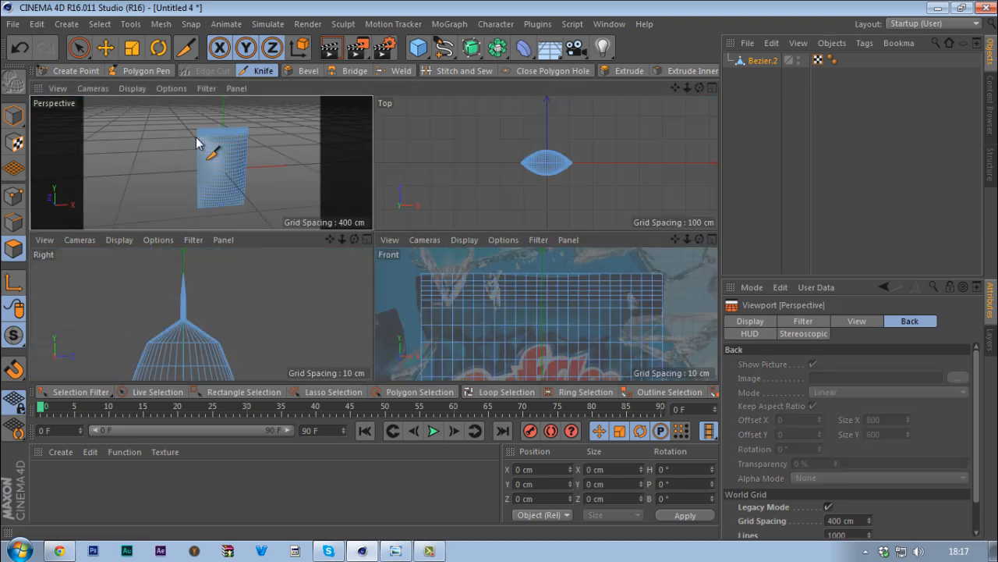
{"action": "middle_click", "coordinate": [200, 145]}
{"action": "middle_click", "coordinate": [411, 181]}
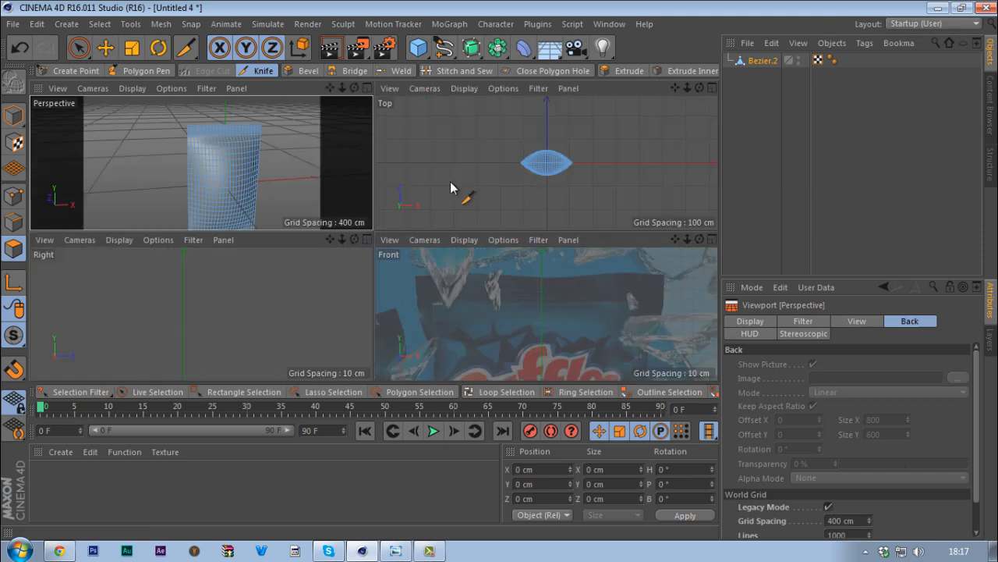
{"action": "middle_click", "coordinate": [463, 260]}
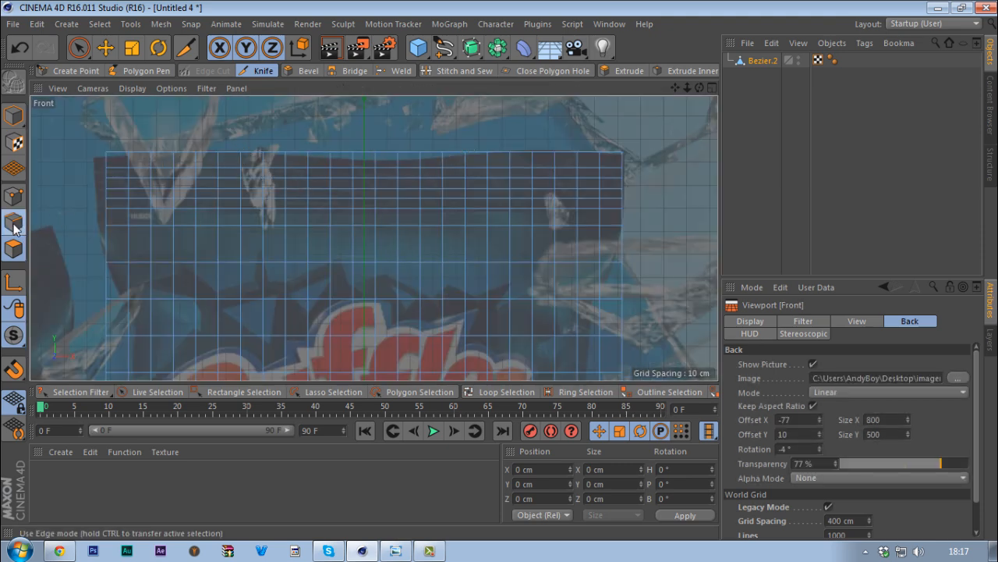
{"action": "left_click", "coordinate": [38, 225]}
{"action": "key", "text": "space"}
{"action": "mouse_move", "coordinate": [125, 153]}
{"action": "left_mouse_down"}
{"action": "mouse_move", "coordinate": [568, 160]}
{"action": "mouse_move", "coordinate": [631, 152]}
{"action": "mouse_move", "coordinate": [602, 167]}
{"action": "left_mouse_up"}
{"action": "left_click_drag", "start_coordinate": [453, 167], "coordinate": [113, 168], "text": "ctrl"}
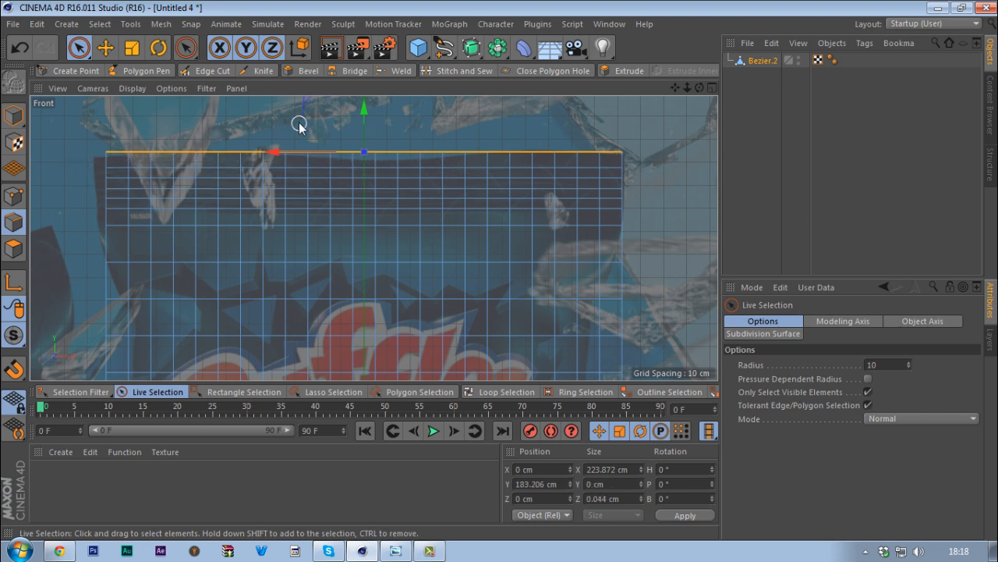
{"action": "left_click_drag", "start_coordinate": [366, 112], "coordinate": [365, 110]}
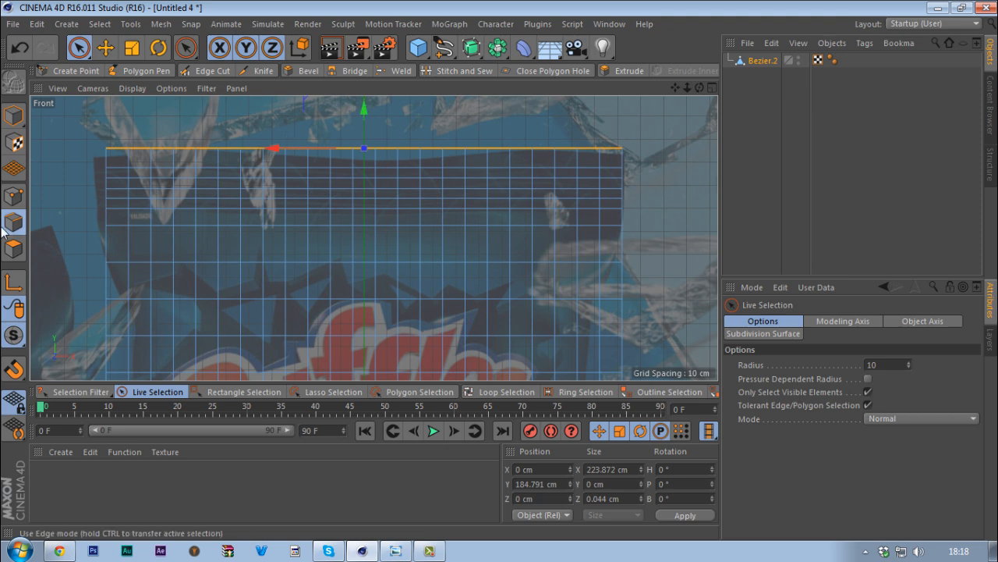
{"action": "middle_click", "coordinate": [133, 208]}
{"action": "middle_click", "coordinate": [280, 160]}
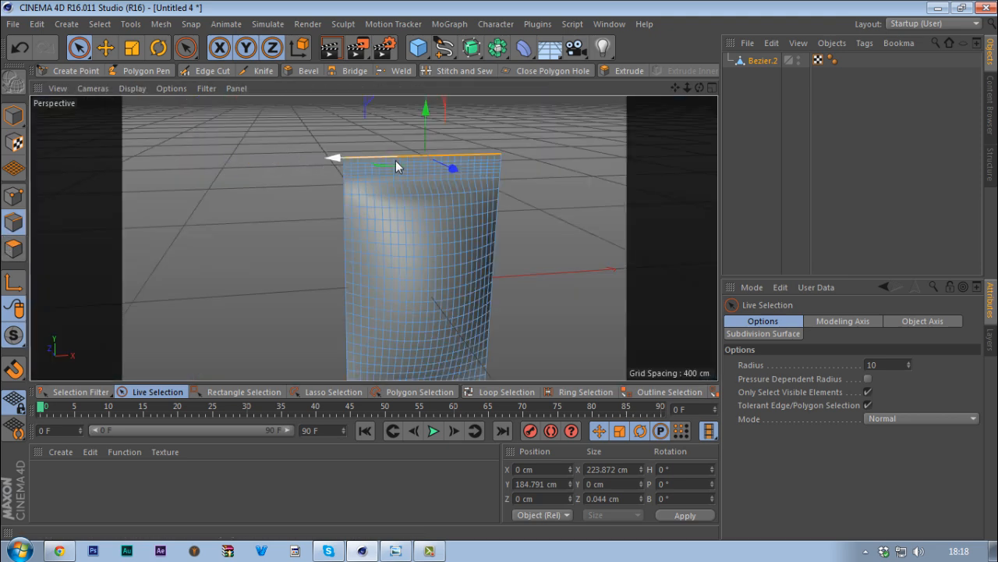
{"action": "scroll", "coordinate": [395, 161], "scroll_direction": "up", "scroll_amount": 2}
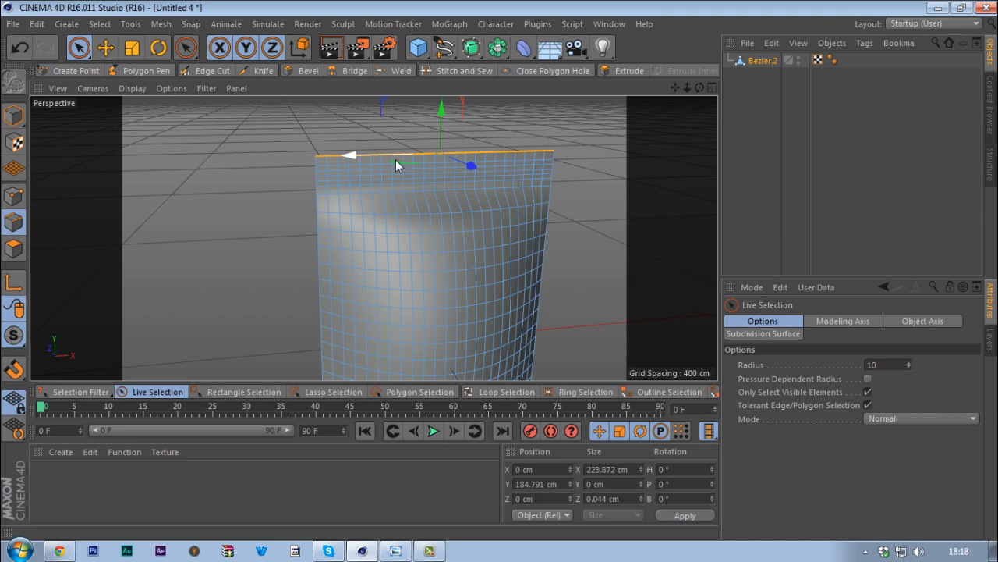
Select the uppermost cut line across the front of the bag's top seal using Path Selection in Live Path mode.
{"action": "scroll", "coordinate": [396, 164], "scroll_direction": "up", "scroll_amount": 2}
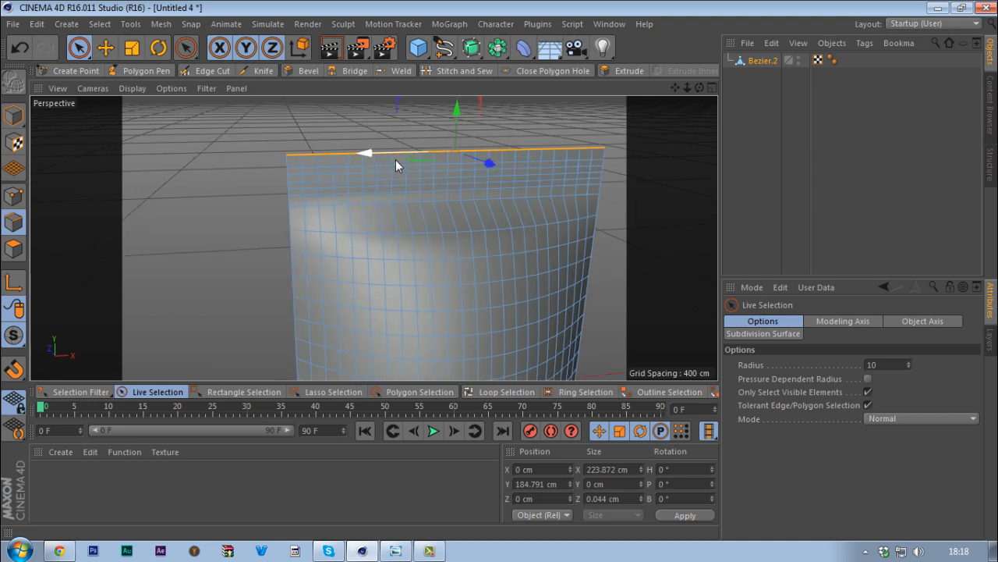
{"action": "key", "text": "v"}
{"action": "mouse_move", "coordinate": [415, 155]}
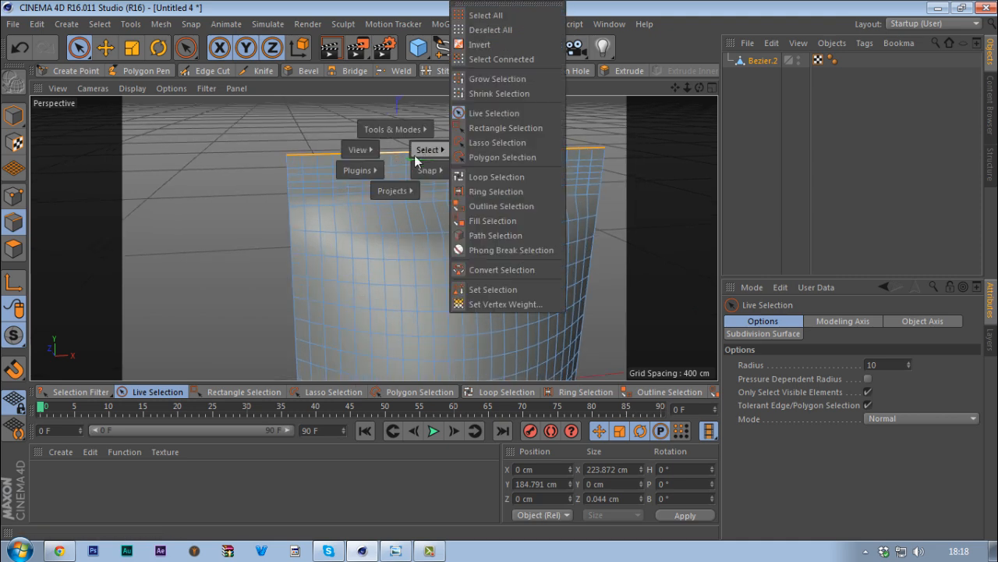
{"action": "left_click", "coordinate": [481, 234]}
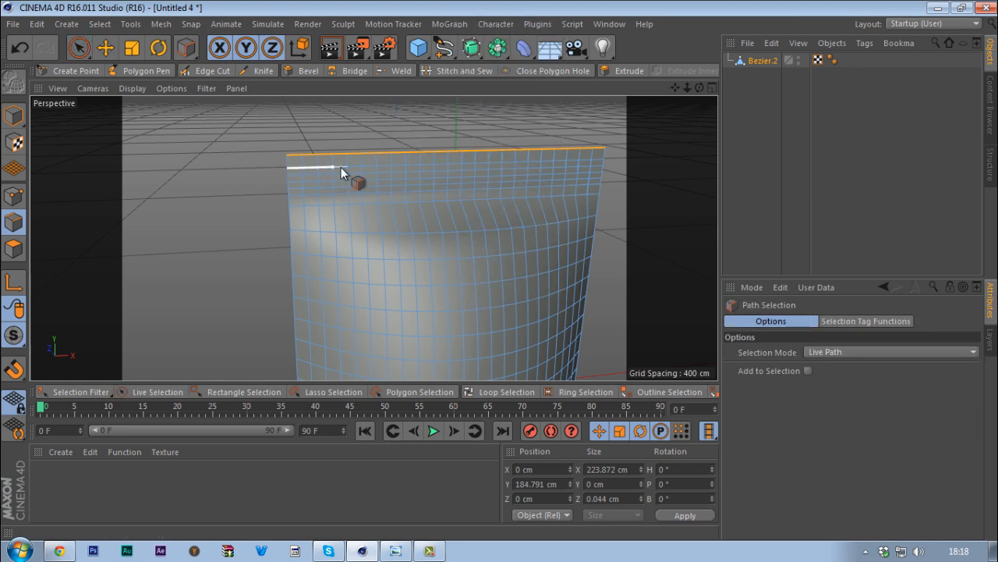
{"action": "mouse_move", "coordinate": [528, 166]}
{"action": "left_mouse_down"}
{"action": "mouse_move", "coordinate": [589, 165]}
{"action": "mouse_move", "coordinate": [539, 168]}
{"action": "left_mouse_up"}
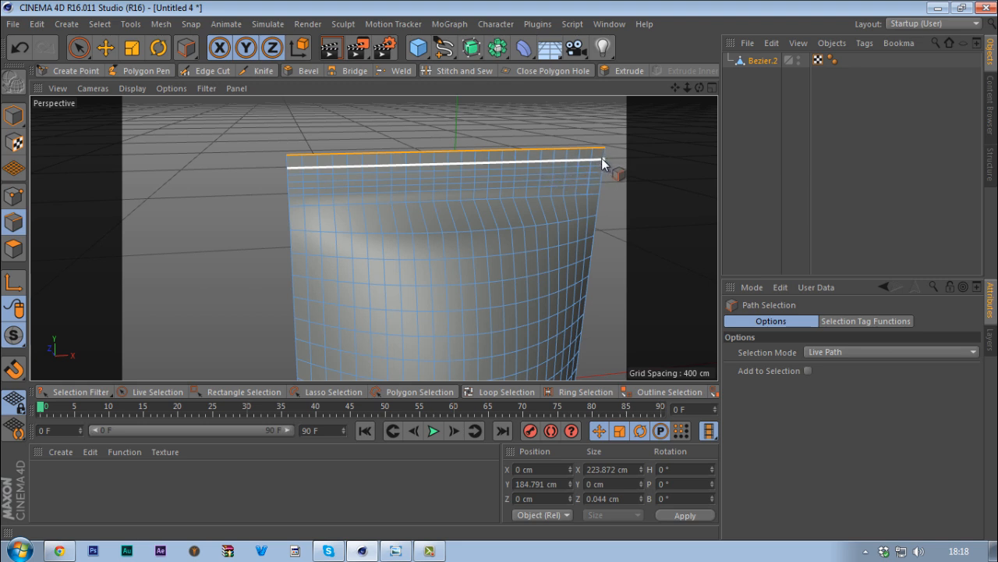
{"action": "left_click_drag", "start_coordinate": [602, 157], "coordinate": [603, 158]}
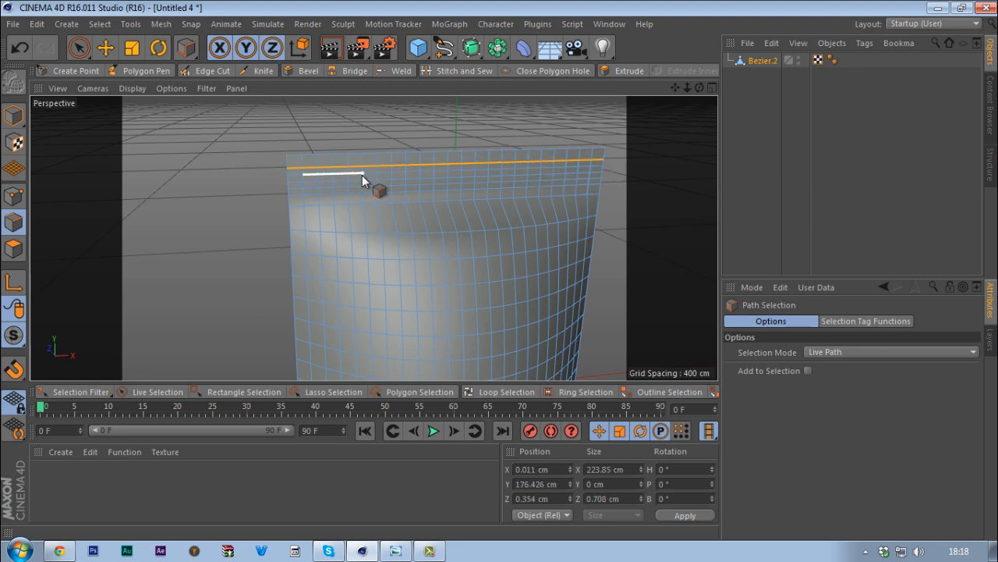
Add the four remaining horizontal cut lines on the front of the top seal to the path selection.
{"action": "left_click_drag", "start_coordinate": [362, 174], "coordinate": [375, 174], "text": "shift"}
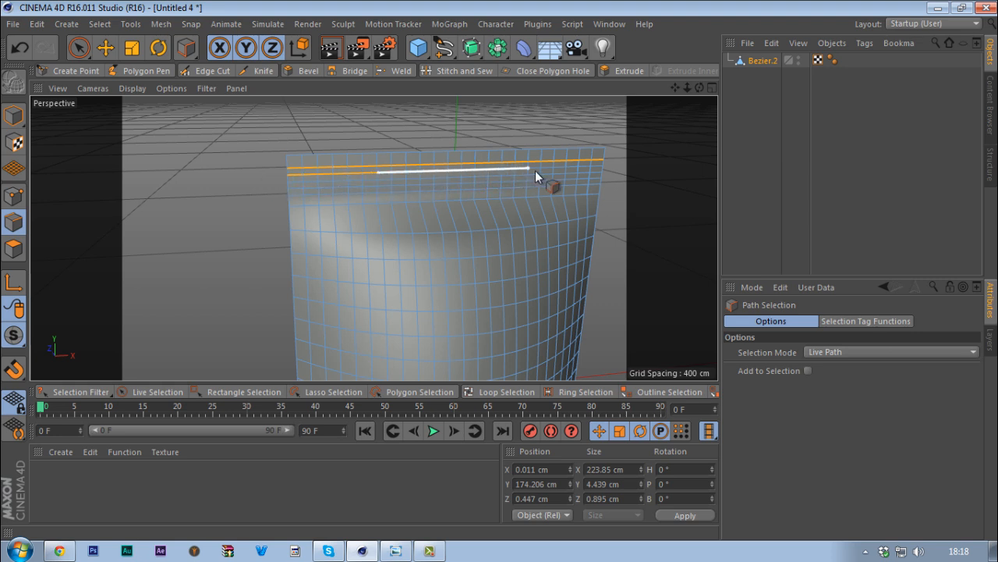
{"action": "left_click_drag", "start_coordinate": [553, 177], "coordinate": [605, 164], "text": "shift"}
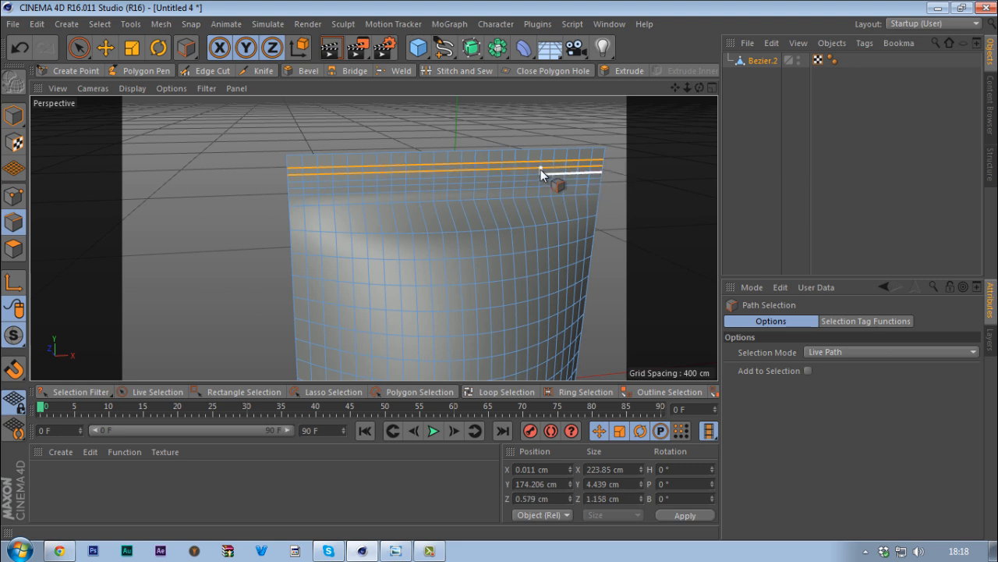
{"action": "left_click_drag", "start_coordinate": [540, 170], "coordinate": [541, 174], "text": "shift"}
{"action": "left_click_drag", "start_coordinate": [465, 181], "coordinate": [419, 180], "text": "shift"}
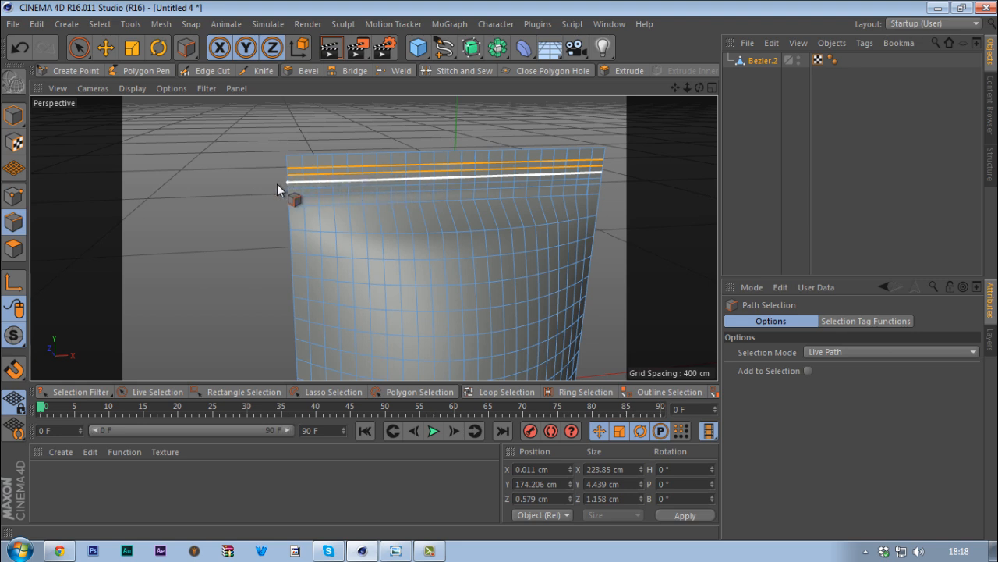
{"action": "left_click_drag", "start_coordinate": [276, 184], "coordinate": [280, 186], "text": "shift"}
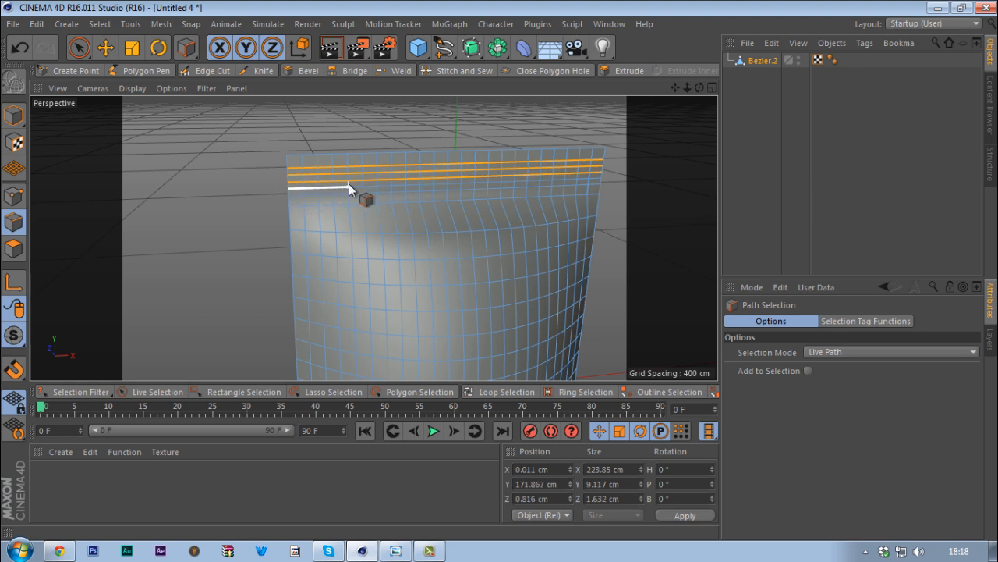
{"action": "left_click_drag", "start_coordinate": [436, 184], "coordinate": [517, 183], "text": "shift"}
{"action": "left_click_drag", "start_coordinate": [598, 180], "coordinate": [602, 180], "text": "shift"}
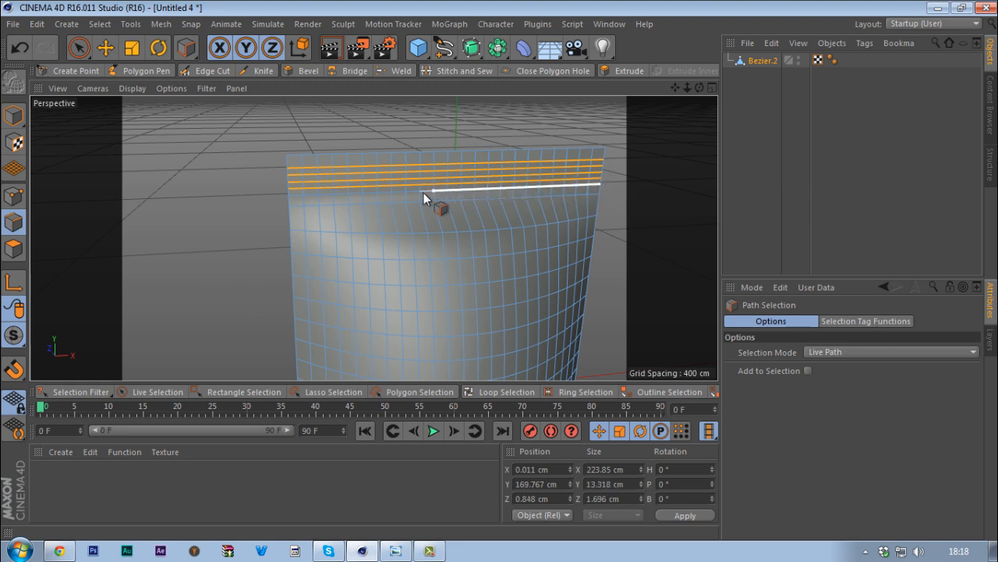
{"action": "left_click_drag", "start_coordinate": [424, 193], "coordinate": [353, 194], "text": "shift"}
{"action": "mouse_move", "coordinate": [270, 193]}
{"action": "left_mouse_down", "text": "shift"}
{"action": "mouse_move", "coordinate": [522, 215]}
{"action": "mouse_move", "coordinate": [698, 208]}
{"action": "left_mouse_up", "text": "shift"}
Add the five matching horizontal cut lines on the back of the top seal to the path selection.
{"action": "left_click_drag", "start_coordinate": [328, 205], "coordinate": [597, 203], "text": "alt"}
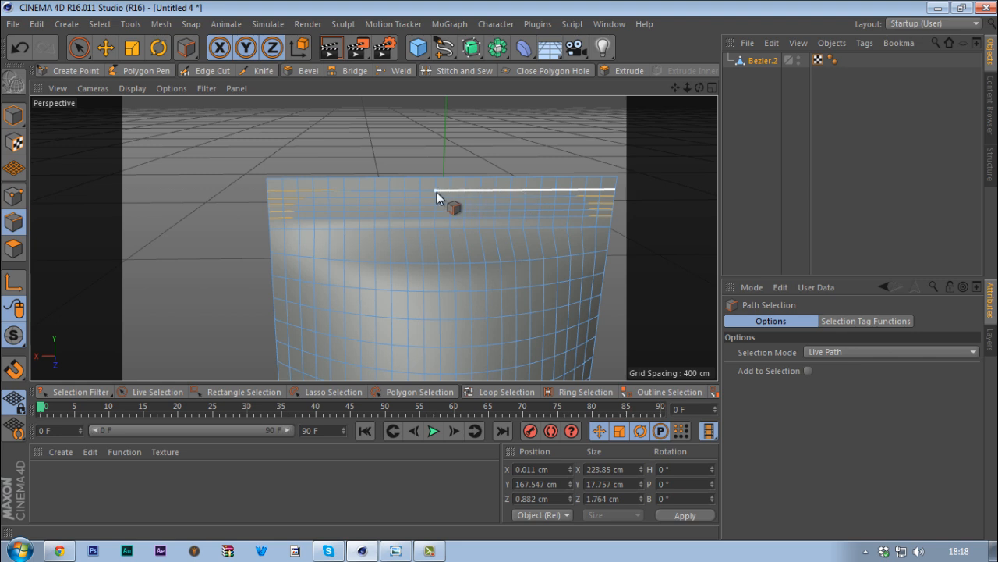
{"action": "left_click_drag", "start_coordinate": [258, 192], "coordinate": [258, 202], "text": "shift"}
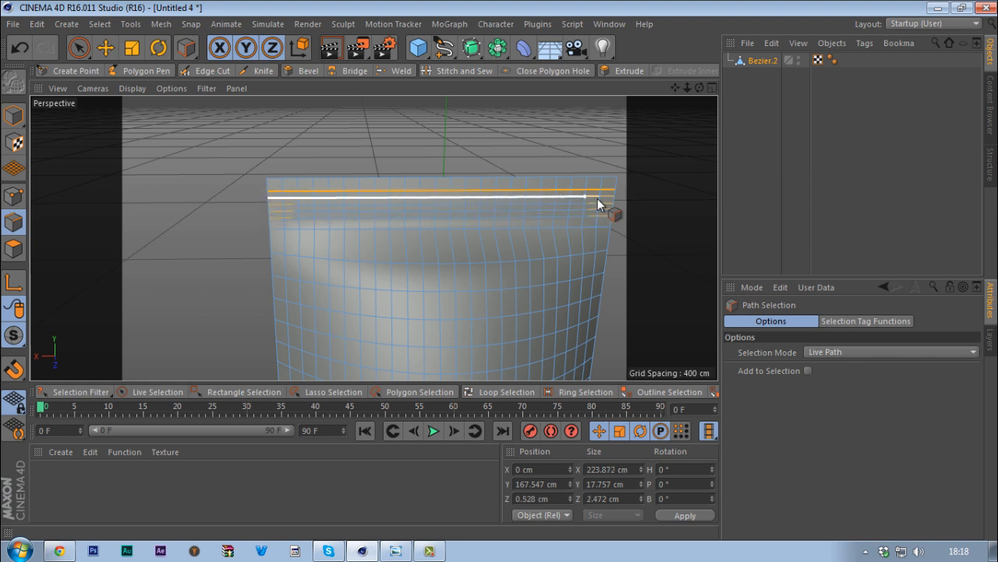
{"action": "left_click_drag", "start_coordinate": [598, 198], "coordinate": [626, 200], "text": "shift"}
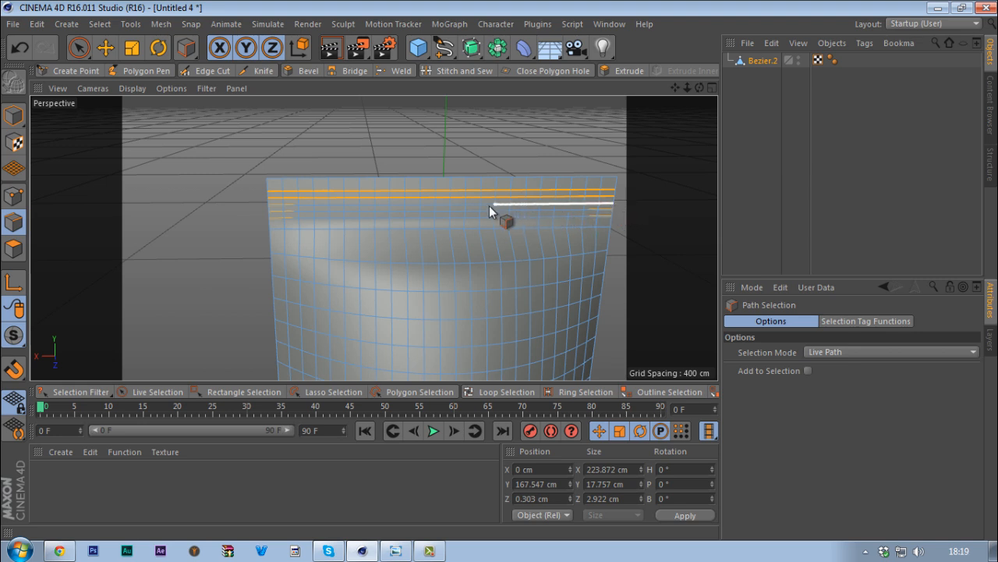
{"action": "left_click_drag", "start_coordinate": [296, 205], "coordinate": [246, 213], "text": "shift"}
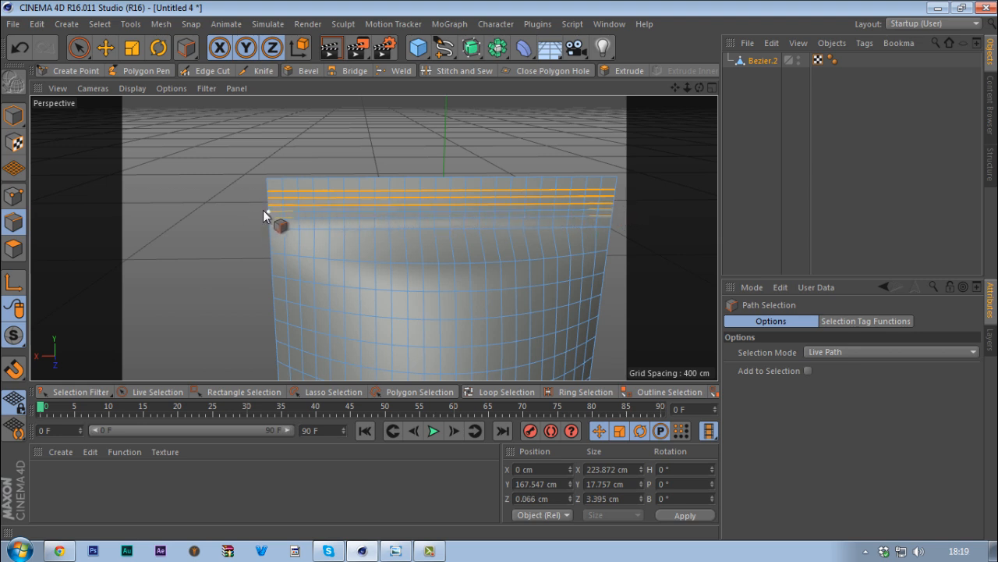
{"action": "left_click_drag", "start_coordinate": [502, 207], "coordinate": [621, 215], "text": "shift"}
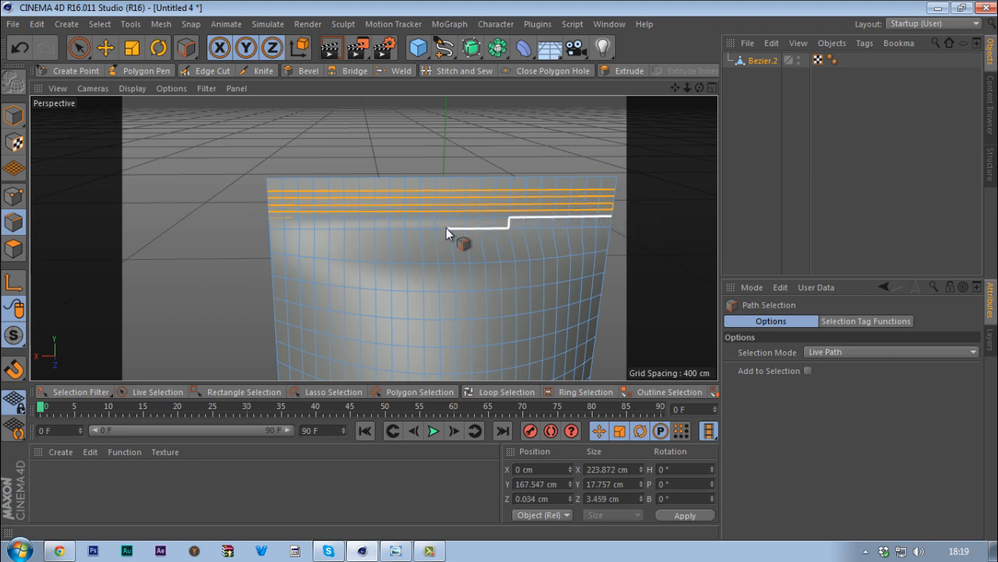
{"action": "left_click_drag", "start_coordinate": [421, 215], "coordinate": [248, 215], "text": "shift"}
Examine the ends of the selected seal lines at both side edges of the bag for stray selected edges.
{"action": "scroll", "coordinate": [633, 204], "scroll_direction": "up", "scroll_amount": 5}
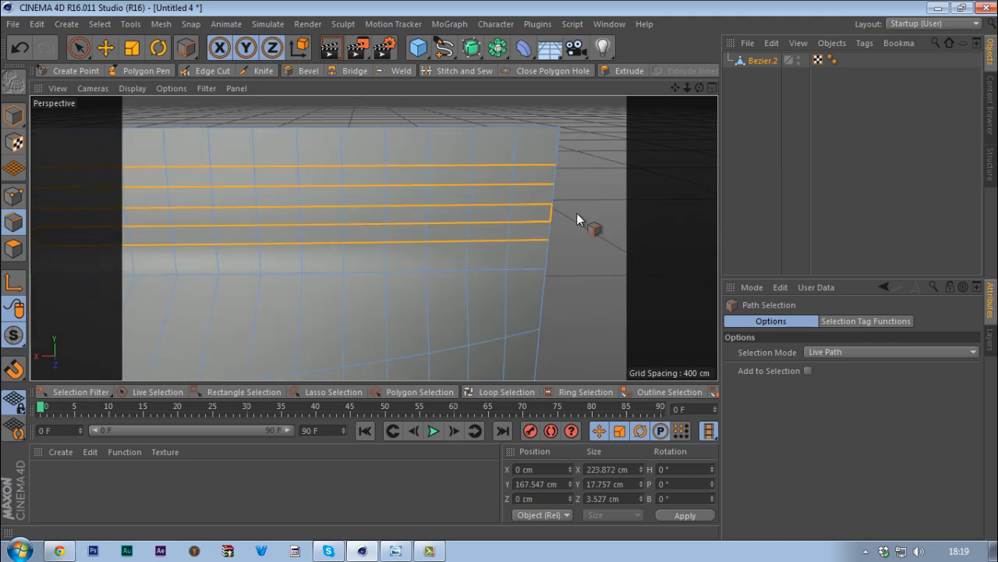
{"action": "left_click_drag", "start_coordinate": [547, 218], "coordinate": [324, 223], "text": "alt"}
{"action": "scroll", "coordinate": [555, 211], "scroll_direction": "up", "scroll_amount": 3}
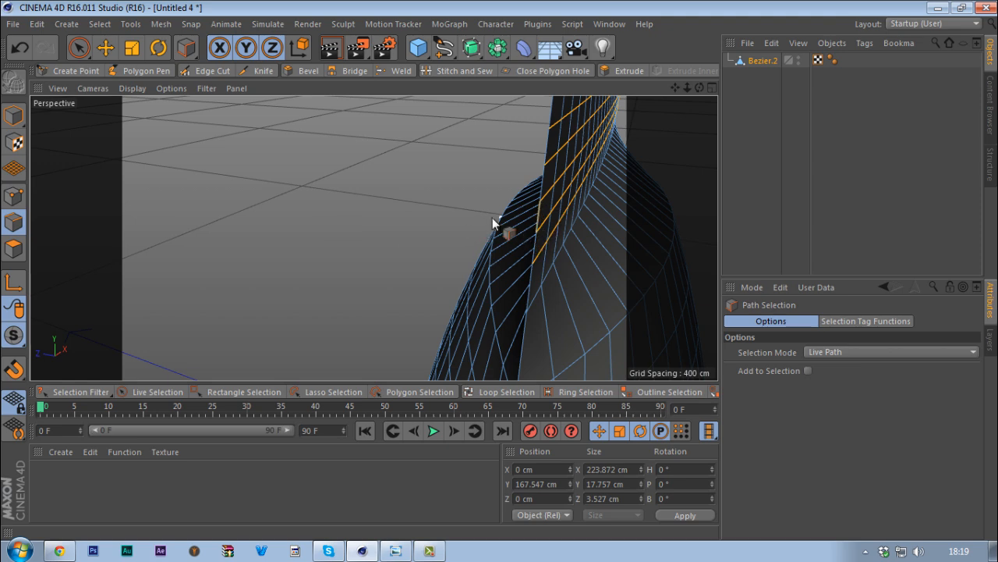
{"action": "scroll", "coordinate": [529, 228], "scroll_direction": "up", "scroll_amount": 4}
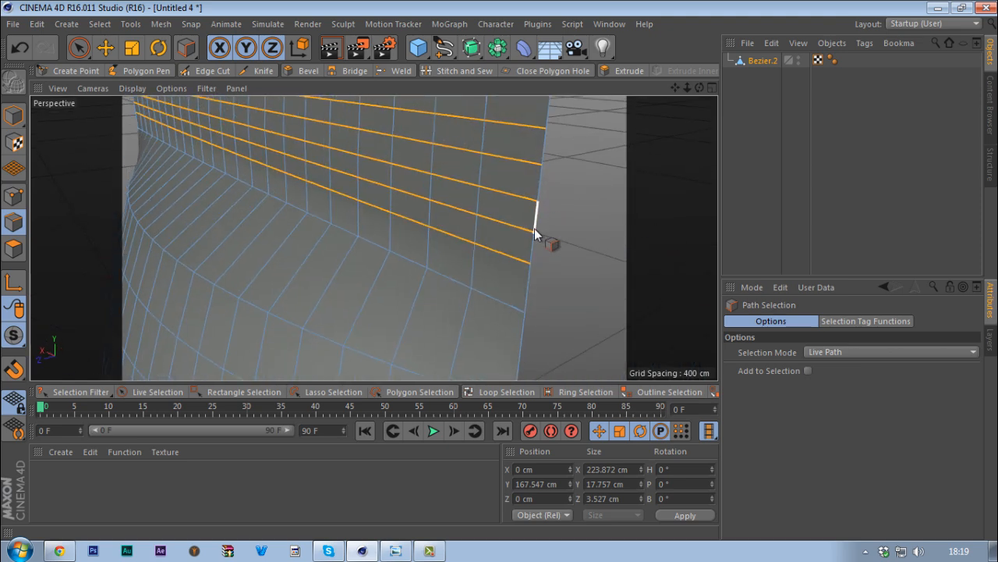
{"action": "left_click_drag", "start_coordinate": [545, 246], "coordinate": [316, 252], "text": "alt"}
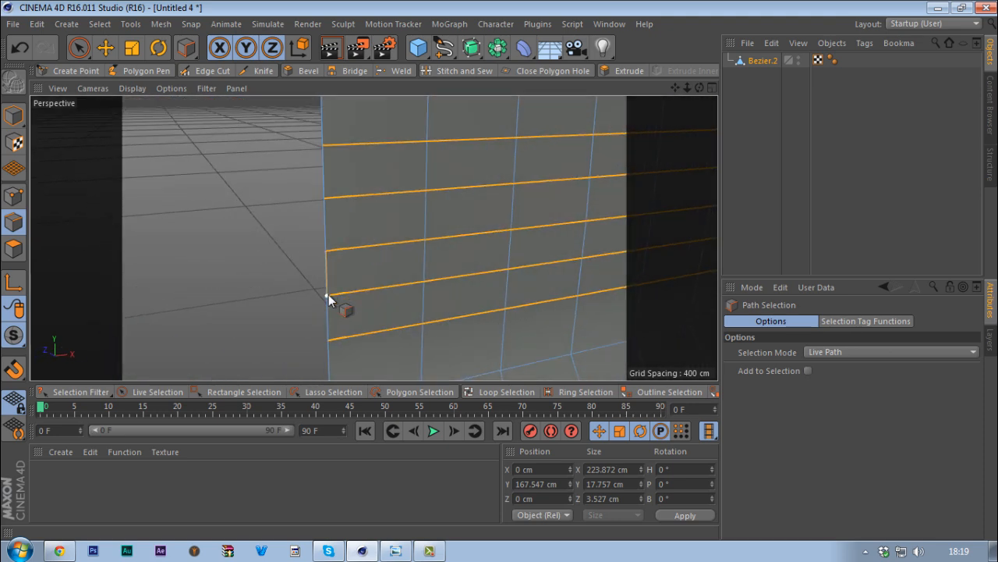
{"action": "scroll", "coordinate": [329, 295], "scroll_direction": "down", "scroll_amount": 4}
{"action": "left_click_drag", "start_coordinate": [253, 274], "coordinate": [351, 265], "text": "alt"}
Try to bevel the selected seal lines with a 0.27 cm Chamfer offset, and undo the bevel.
{"action": "left_click", "coordinate": [308, 70]}
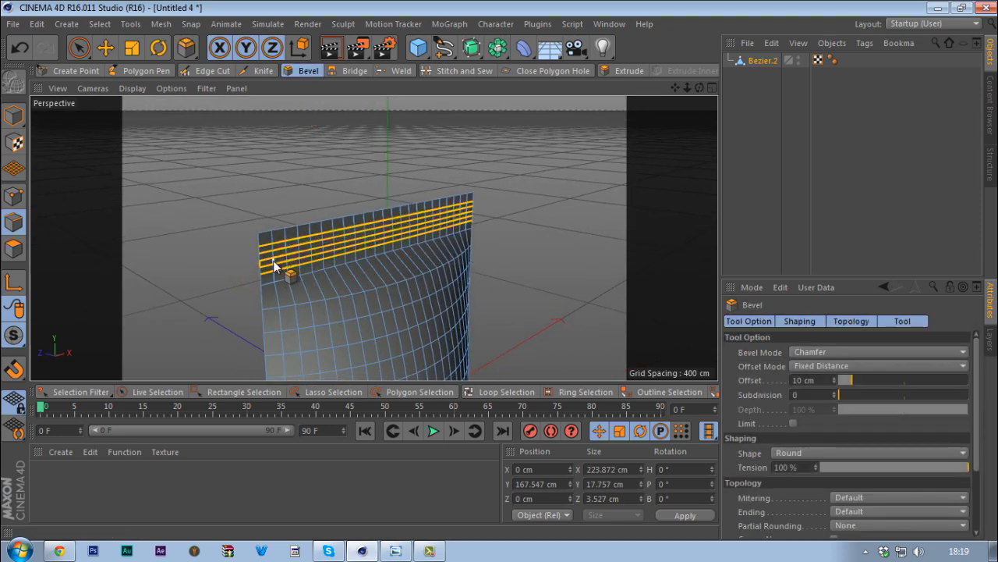
{"action": "scroll", "coordinate": [273, 261], "scroll_direction": "up", "scroll_amount": 5}
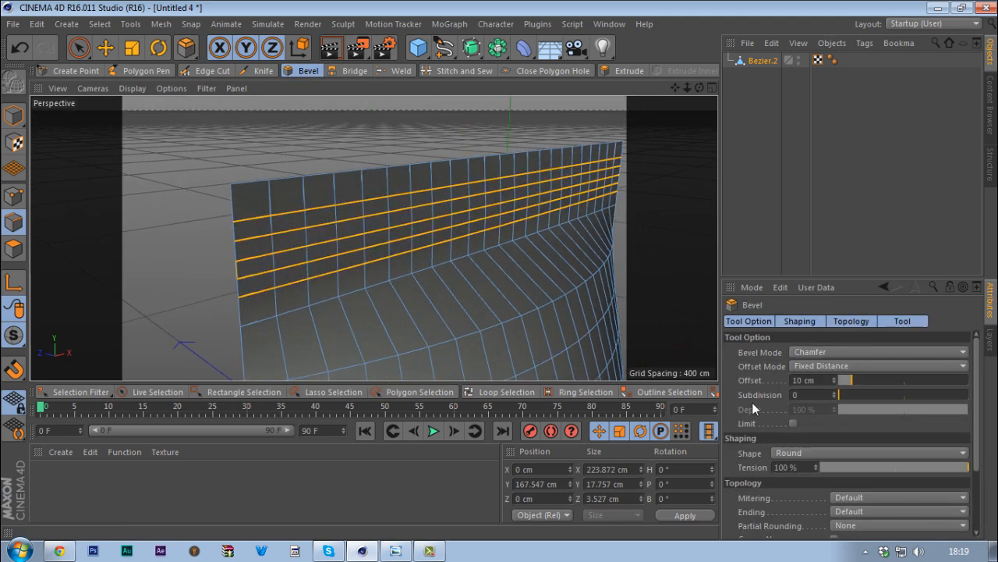
{"action": "scroll", "coordinate": [290, 263], "scroll_direction": "up", "scroll_amount": 4}
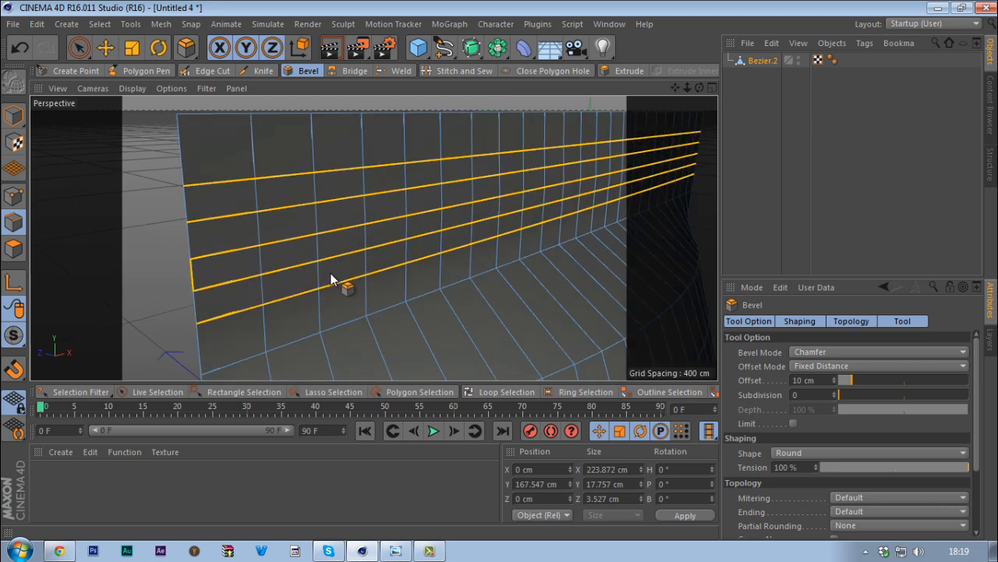
{"action": "mouse_move", "coordinate": [329, 274]}
{"action": "left_mouse_down"}
{"action": "mouse_move", "coordinate": [340, 274]}
{"action": "mouse_move", "coordinate": [330, 279]}
{"action": "left_mouse_up"}
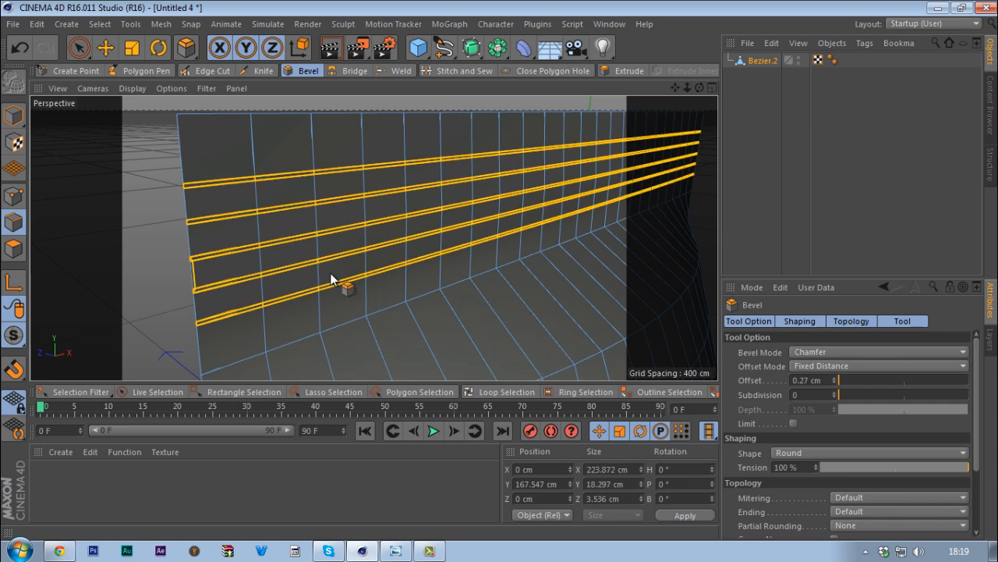
{"action": "key", "text": "ctrl+z"}
Remove the short vertical edge at the seal's side from the selection using Live Selection with Only Select Visible Elements off.
{"action": "key", "text": "space"}
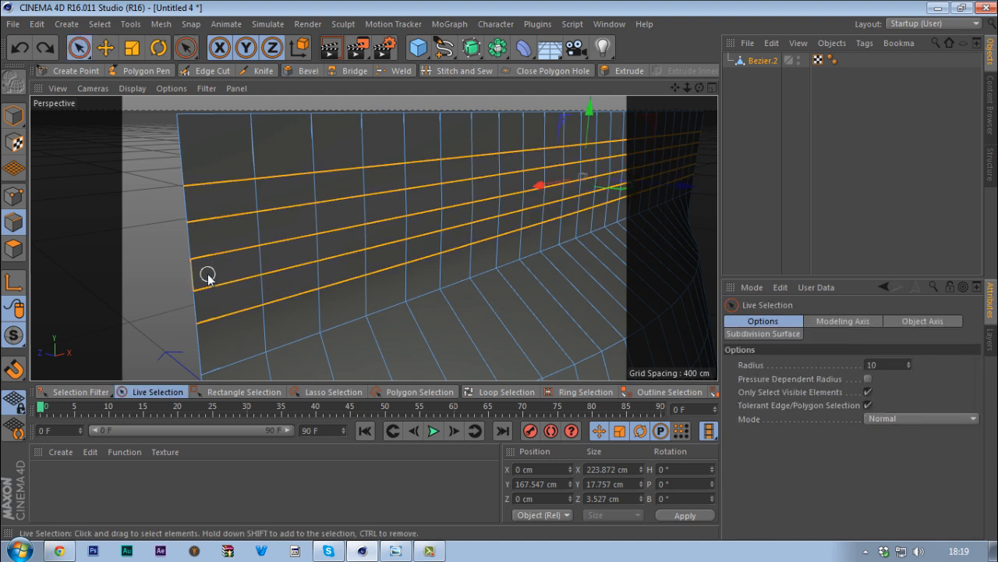
{"action": "left_click", "coordinate": [868, 392]}
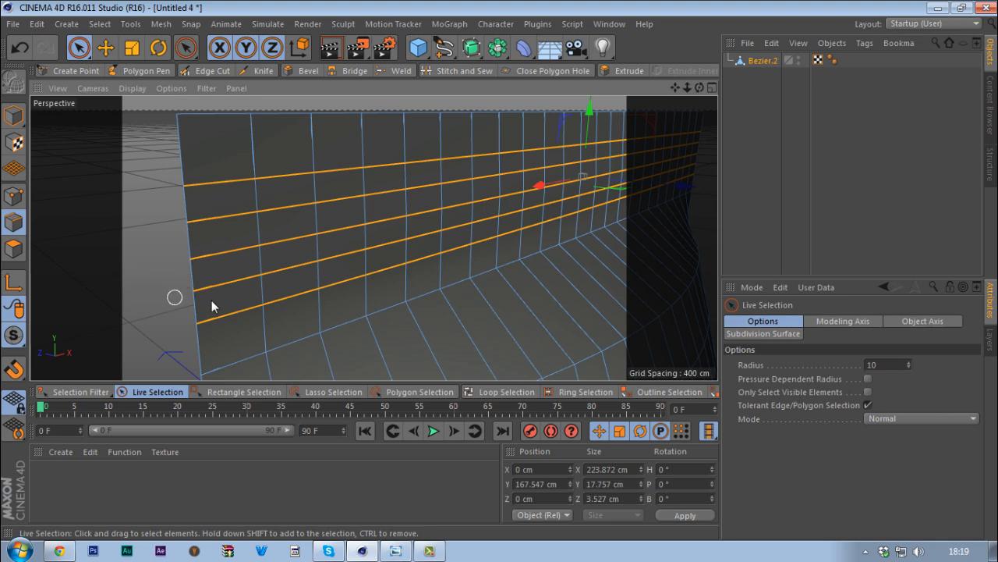
{"action": "right_click_drag", "start_coordinate": [270, 270], "coordinate": [146, 293], "text": "alt"}
{"action": "right_click_drag", "start_coordinate": [444, 238], "coordinate": [467, 223], "text": "alt"}
Bevel the selected horizontal seal lines in Chamfer mode with an offset of 0.6 cm.
{"action": "left_click", "coordinate": [305, 74]}
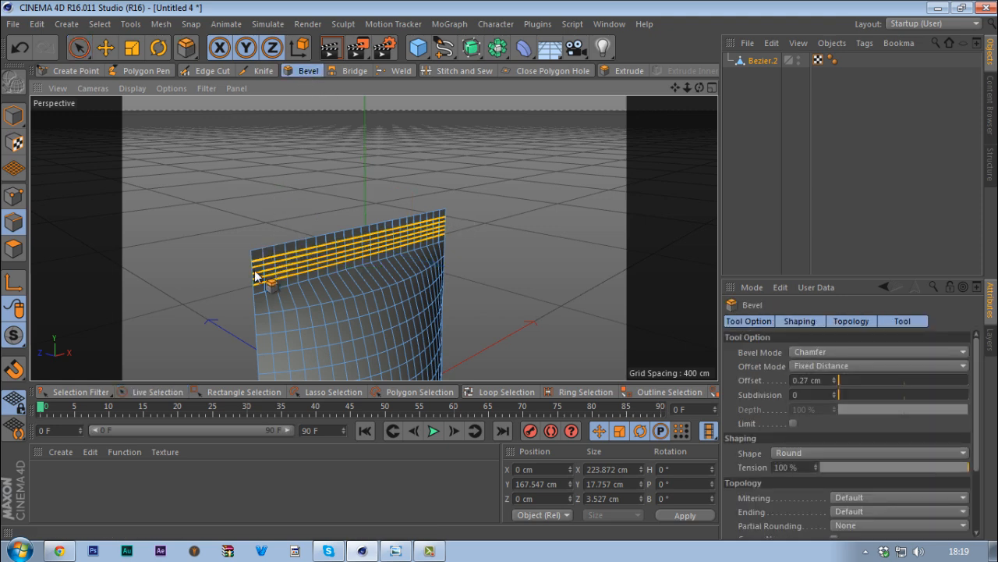
{"action": "right_click_drag", "start_coordinate": [261, 272], "coordinate": [303, 234], "text": "alt"}
{"action": "left_click_drag", "start_coordinate": [303, 233], "coordinate": [308, 241]}
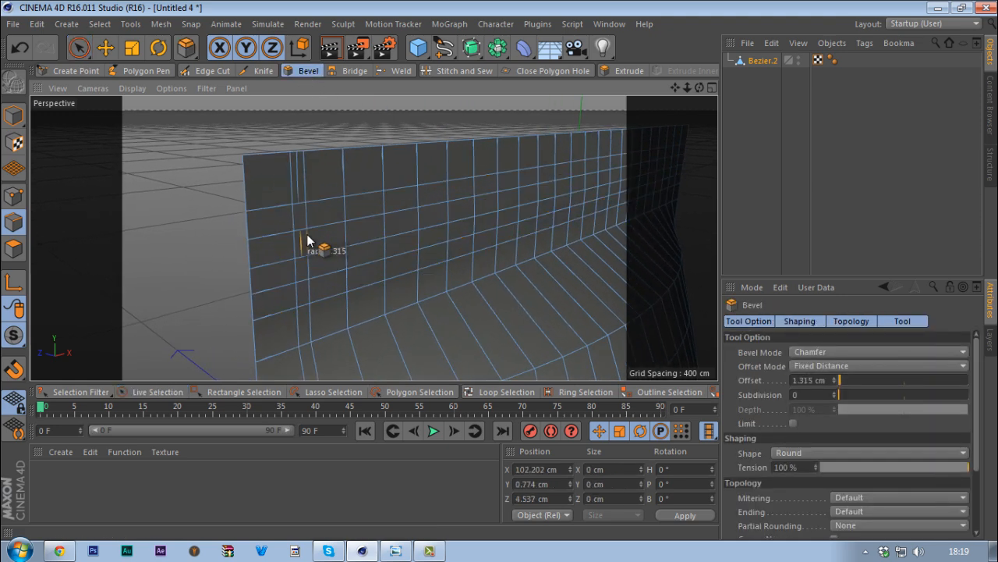
{"action": "key", "text": "ctrl+z"}
{"action": "key", "text": "ctrl+z"}
{"action": "key", "text": "ctrl+z"}
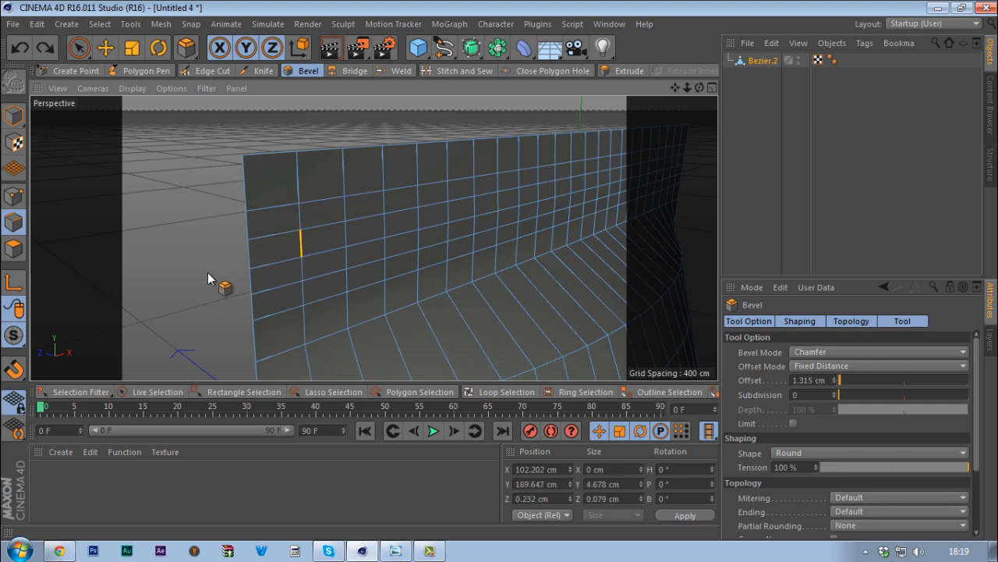
{"action": "left_click_drag", "start_coordinate": [207, 273], "coordinate": [208, 272]}
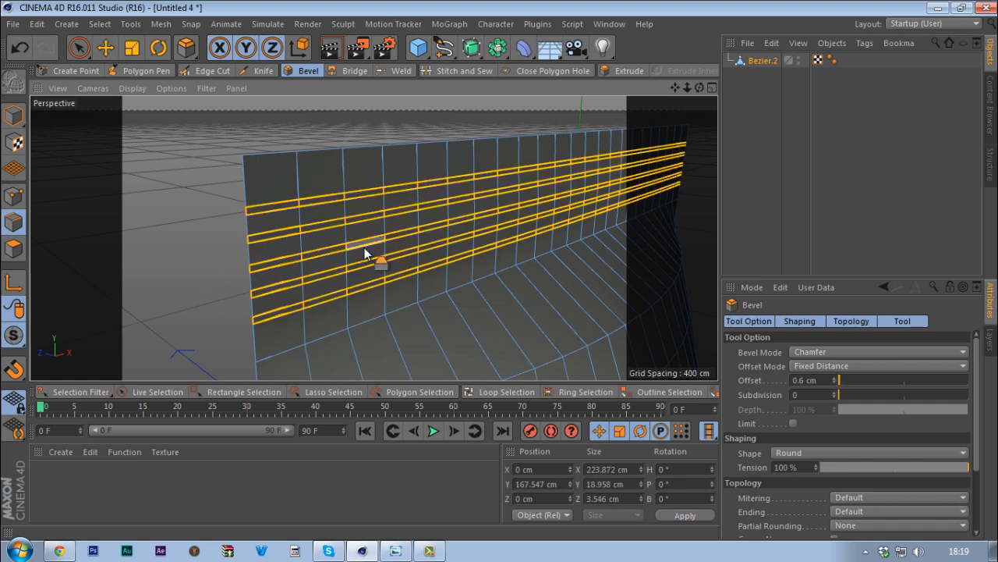
Convert the bevelled edge selection to polygons and invert it so the thin seal strips are selected.
{"action": "left_click", "coordinate": [13, 248], "text": "ctrl"}
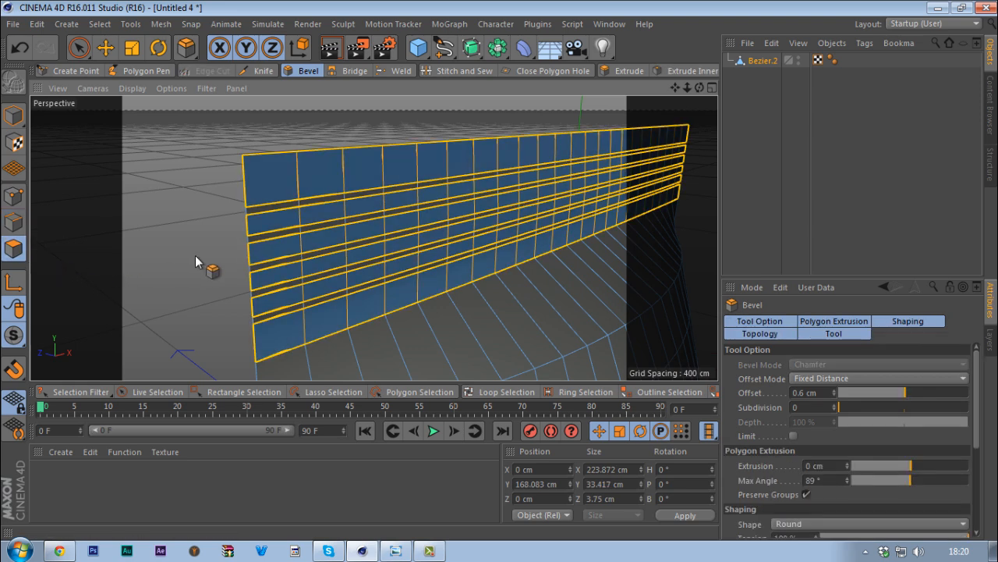
{"action": "key", "text": "u"}
{"action": "key", "text": "i"}
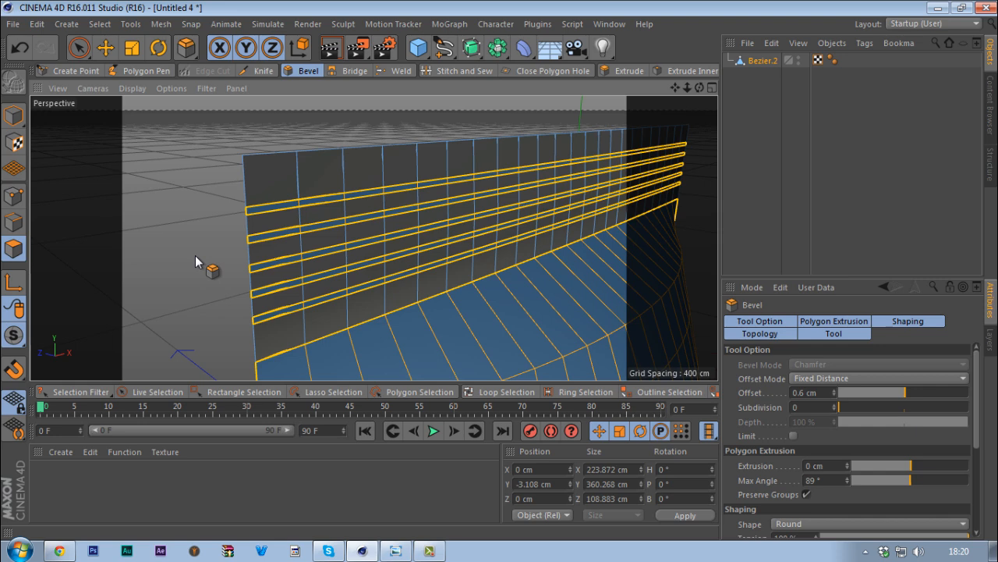
Remove the bag's body polygons from the selection in the Front view with Live Selection, keeping only the thin seal strips selected.
{"action": "middle_click", "coordinate": [195, 255]}
{"action": "middle_click", "coordinate": [456, 284]}
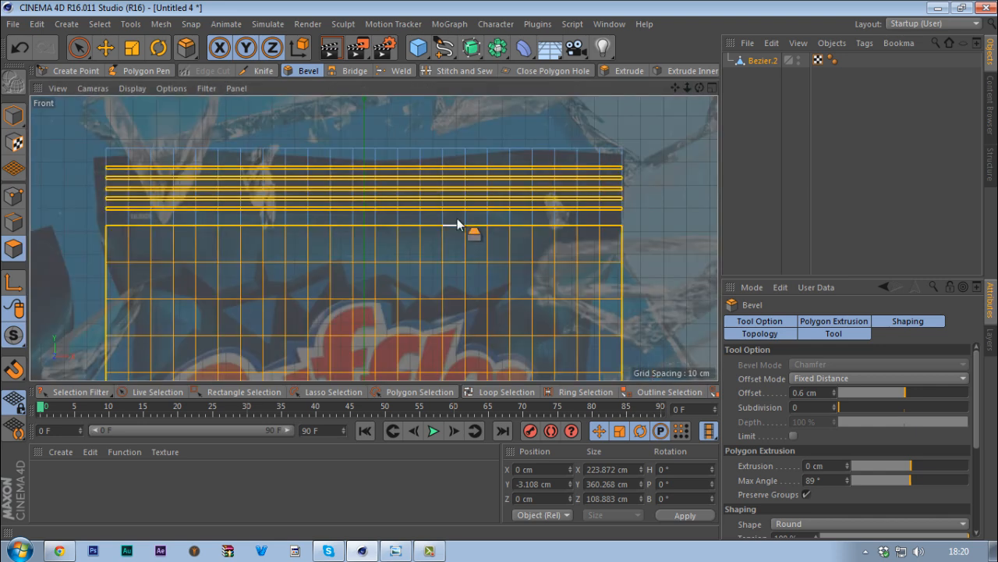
{"action": "scroll", "coordinate": [445, 198], "scroll_direction": "down", "scroll_amount": 1}
{"action": "scroll", "coordinate": [382, 213], "scroll_direction": "down", "scroll_amount": 5}
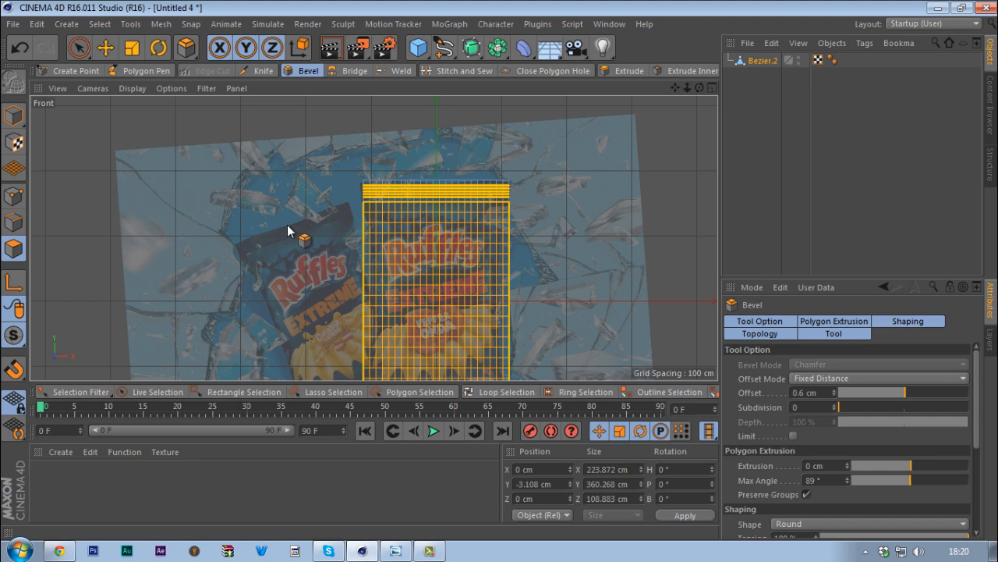
{"action": "key", "text": "space"}
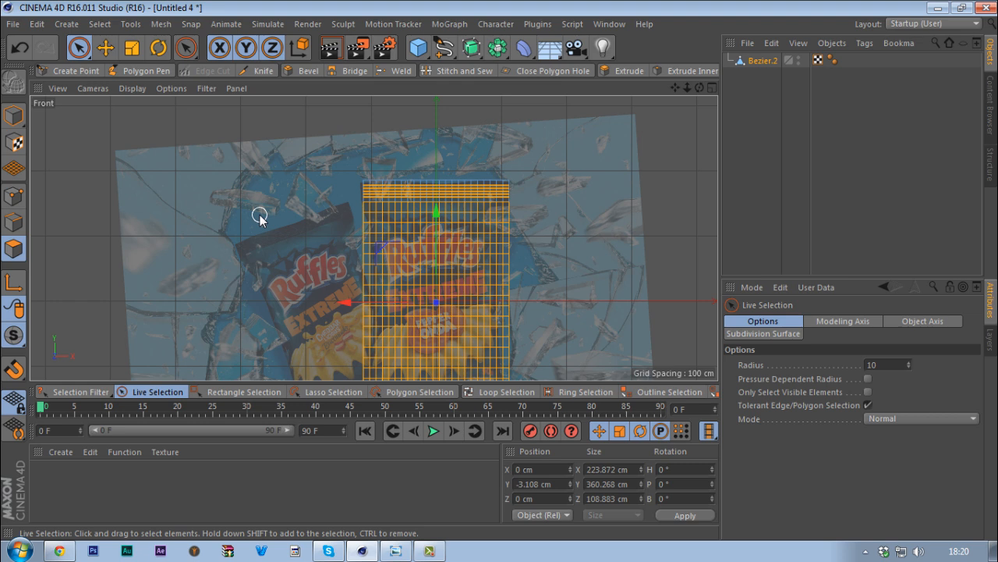
{"action": "middle_click_drag", "start_coordinate": [260, 219], "coordinate": [277, 216]}
{"action": "mouse_move", "coordinate": [347, 231]}
{"action": "left_mouse_down", "text": "ctrl"}
{"action": "mouse_move", "coordinate": [487, 232]}
{"action": "mouse_move", "coordinate": [506, 368]}
{"action": "left_mouse_up", "text": "ctrl"}
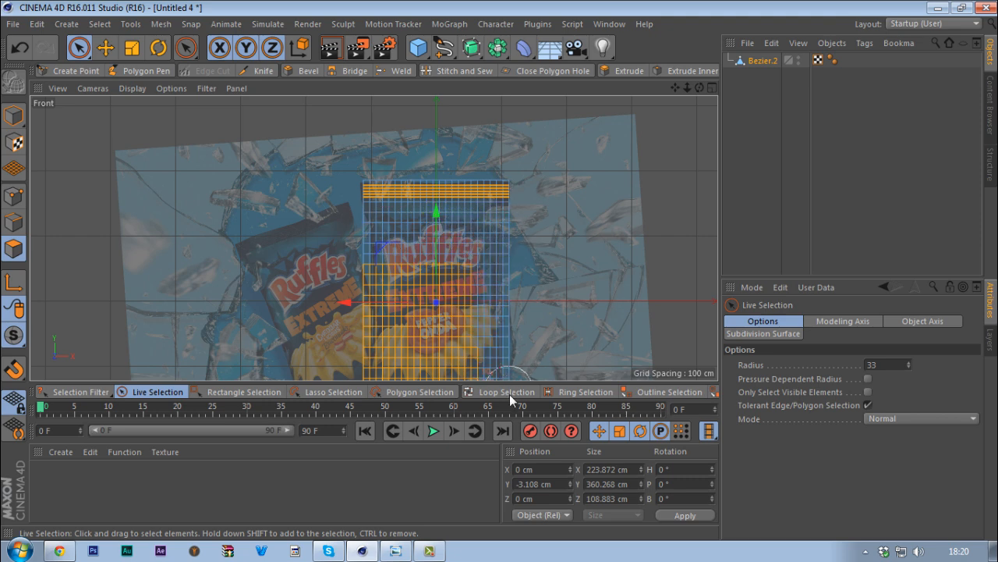
{"action": "middle_click_drag", "start_coordinate": [489, 332], "coordinate": [468, 234], "text": "alt"}
{"action": "mouse_move", "coordinate": [494, 276]}
{"action": "left_mouse_down", "text": "ctrl"}
{"action": "mouse_move", "coordinate": [351, 312]}
{"action": "mouse_move", "coordinate": [349, 175]}
{"action": "mouse_move", "coordinate": [450, 194]}
{"action": "mouse_move", "coordinate": [373, 252]}
{"action": "mouse_move", "coordinate": [415, 240]}
{"action": "mouse_move", "coordinate": [421, 223]}
{"action": "left_mouse_up", "text": "ctrl"}
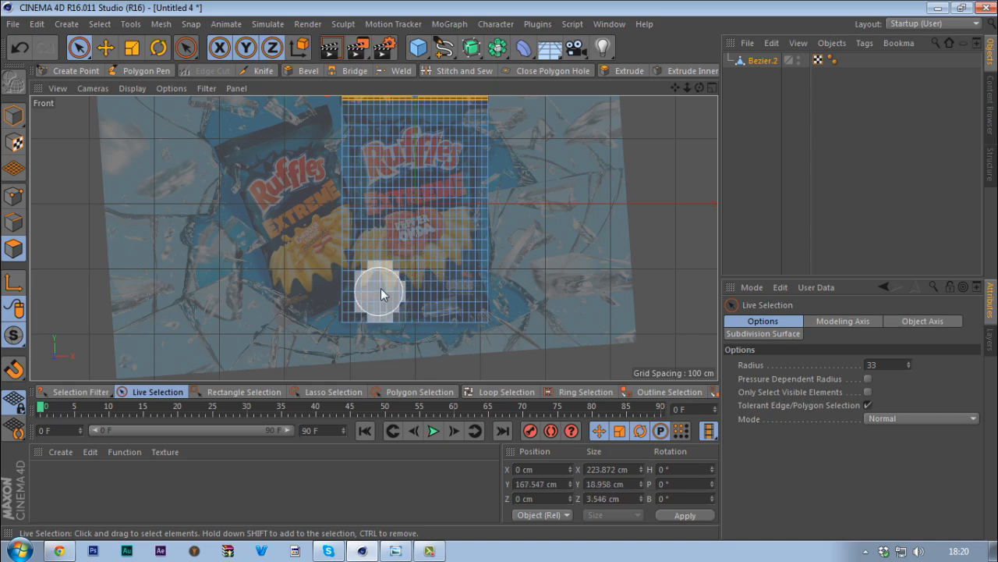
Add a Subdivision Surface generator as the parent of Bezier.2.
{"action": "middle_click", "coordinate": [396, 274]}
{"action": "middle_click", "coordinate": [217, 158]}
{"action": "mouse_move", "coordinate": [305, 252]}
{"action": "left_mouse_down", "text": "alt"}
{"action": "mouse_move", "coordinate": [505, 250]}
{"action": "mouse_move", "coordinate": [374, 252]}
{"action": "left_mouse_up", "text": "alt"}
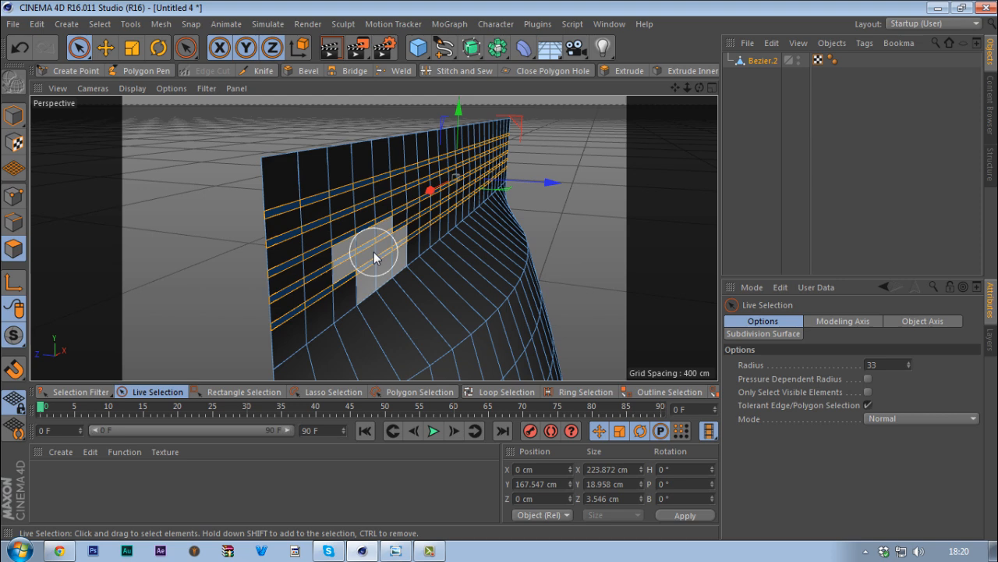
{"action": "left_click", "coordinate": [471, 48], "text": "alt"}
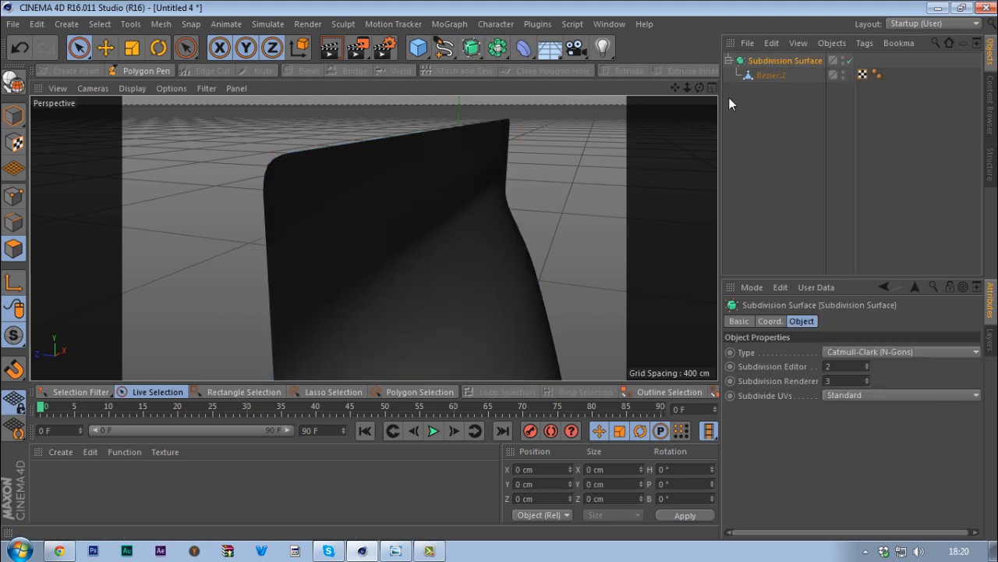
Extrude Bezier.2's selected seal strips with an offset of about 1.3 cm to form the crimp ridges.
{"action": "left_click", "coordinate": [771, 75]}
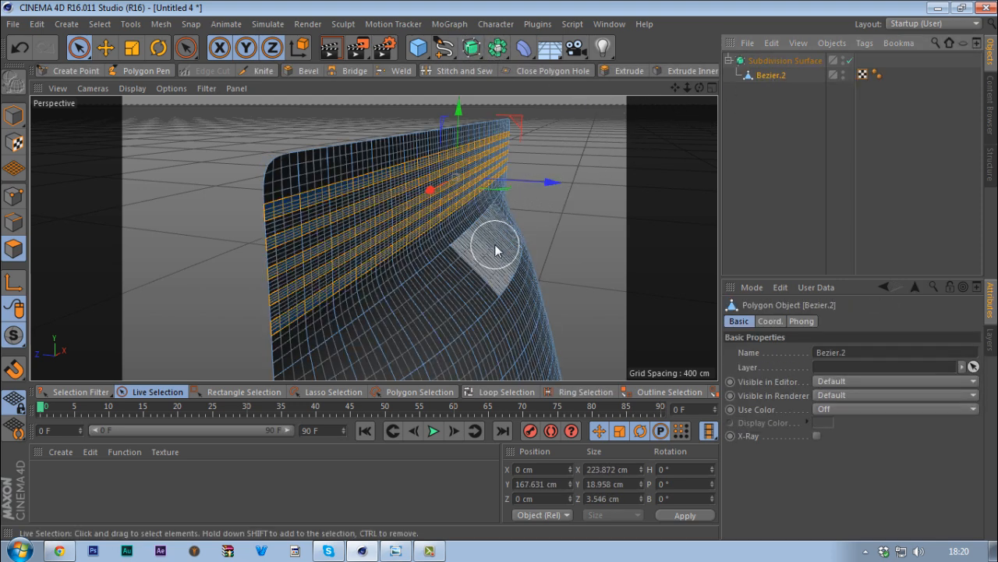
{"action": "key", "text": "d"}
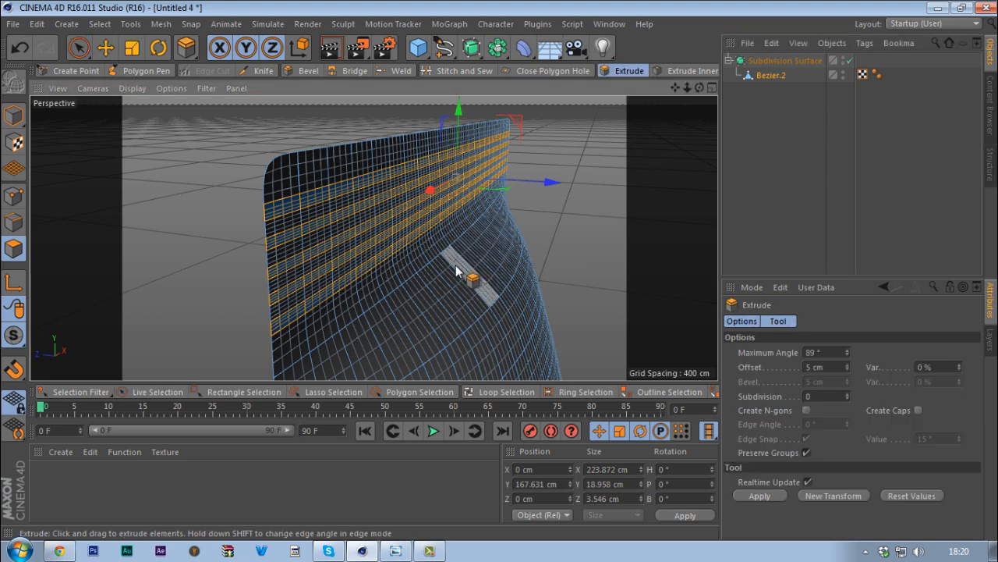
{"action": "left_click_drag", "start_coordinate": [439, 269], "coordinate": [450, 275]}
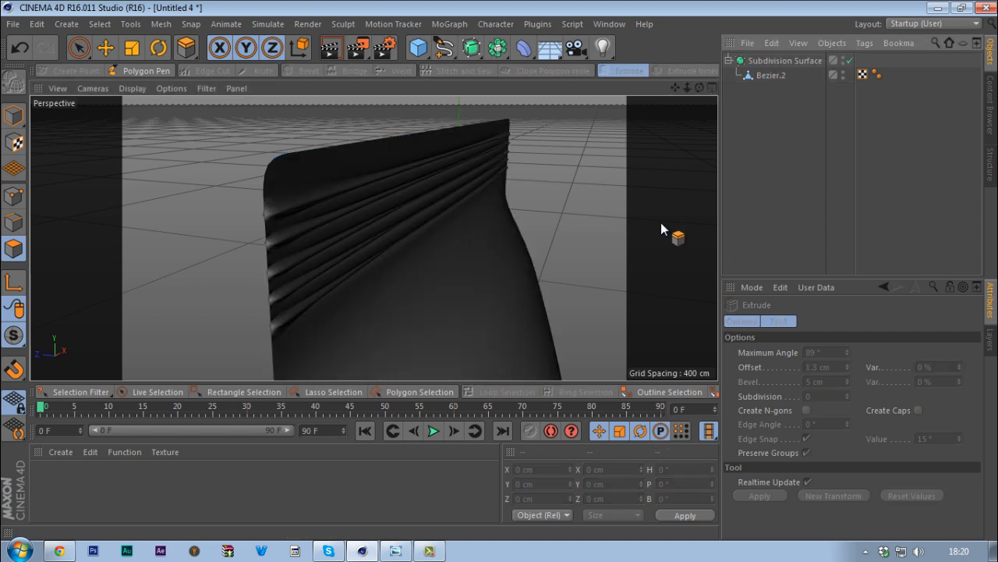
{"action": "mouse_move", "coordinate": [418, 240]}
{"action": "left_mouse_down", "text": "alt"}
{"action": "mouse_move", "coordinate": [341, 278]}
{"action": "mouse_move", "coordinate": [259, 261]}
{"action": "mouse_move", "coordinate": [576, 265]}
{"action": "mouse_move", "coordinate": [390, 254]}
{"action": "mouse_move", "coordinate": [457, 232]}
{"action": "mouse_move", "coordinate": [405, 257]}
{"action": "mouse_move", "coordinate": [519, 257]}
{"action": "mouse_move", "coordinate": [371, 258]}
{"action": "left_mouse_up", "text": "alt"}
{"action": "left_click", "coordinate": [769, 75]}
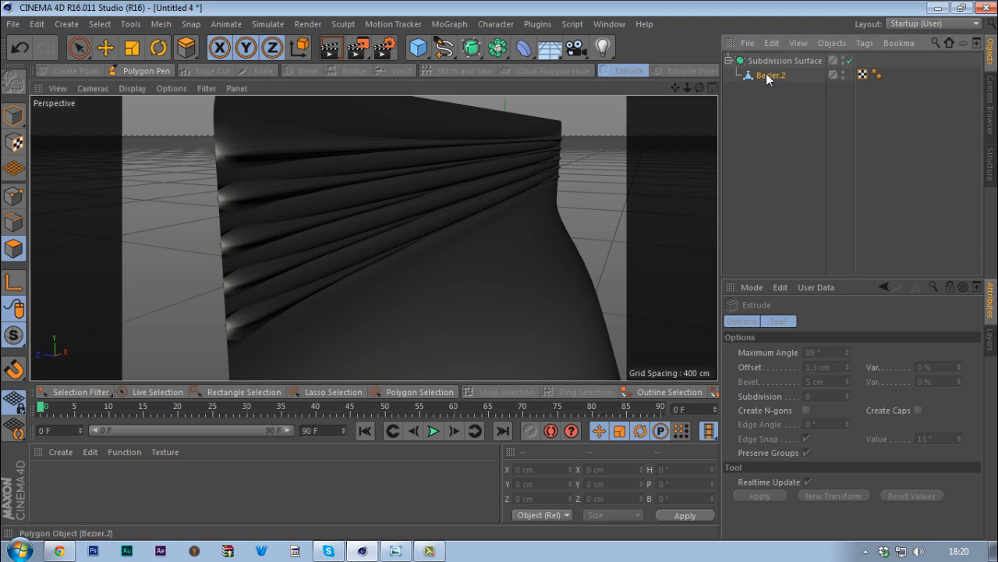
{"action": "left_click_drag", "start_coordinate": [398, 303], "coordinate": [404, 303]}
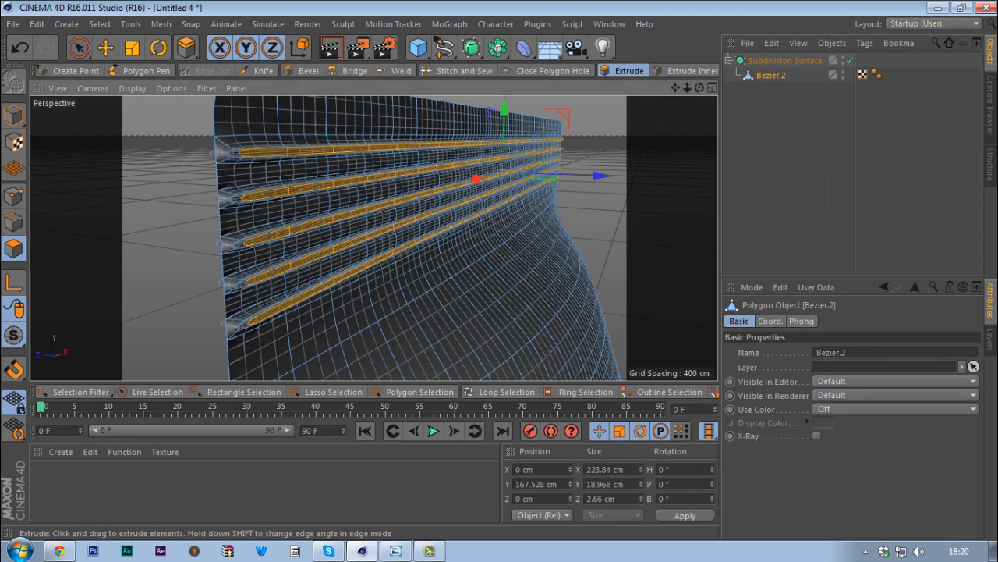
Disable the Subdivision Surface and clear the polygon selection on Bezier.2.
{"action": "left_click", "coordinate": [762, 221]}
{"action": "left_click_drag", "start_coordinate": [497, 234], "coordinate": [662, 148], "text": "alt"}
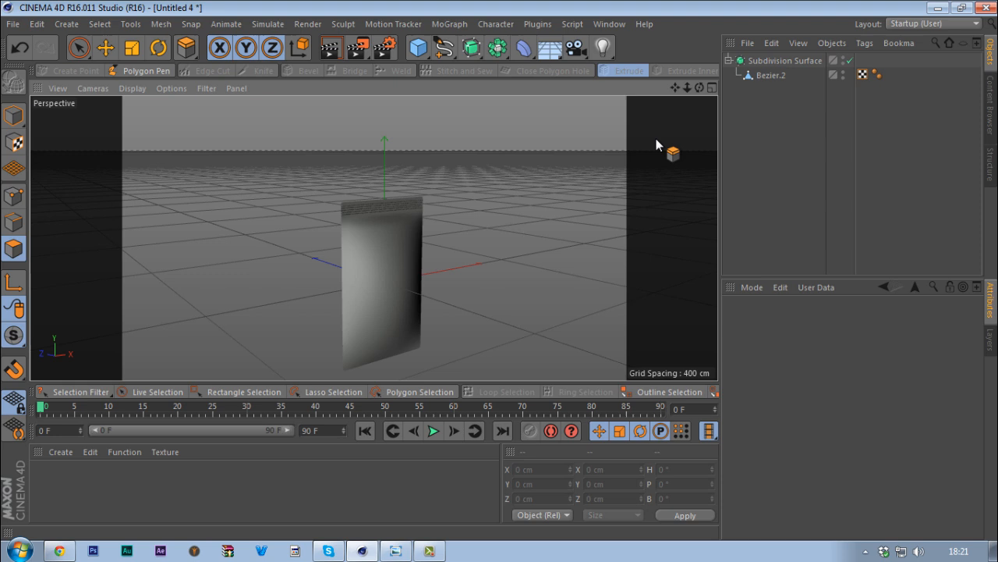
{"action": "left_click", "coordinate": [766, 75]}
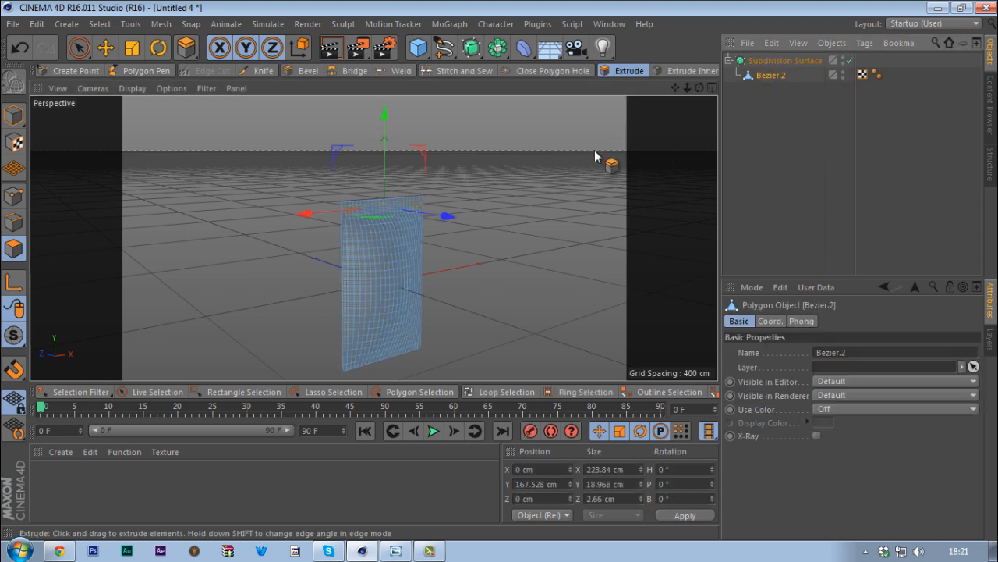
{"action": "left_click", "coordinate": [525, 194]}
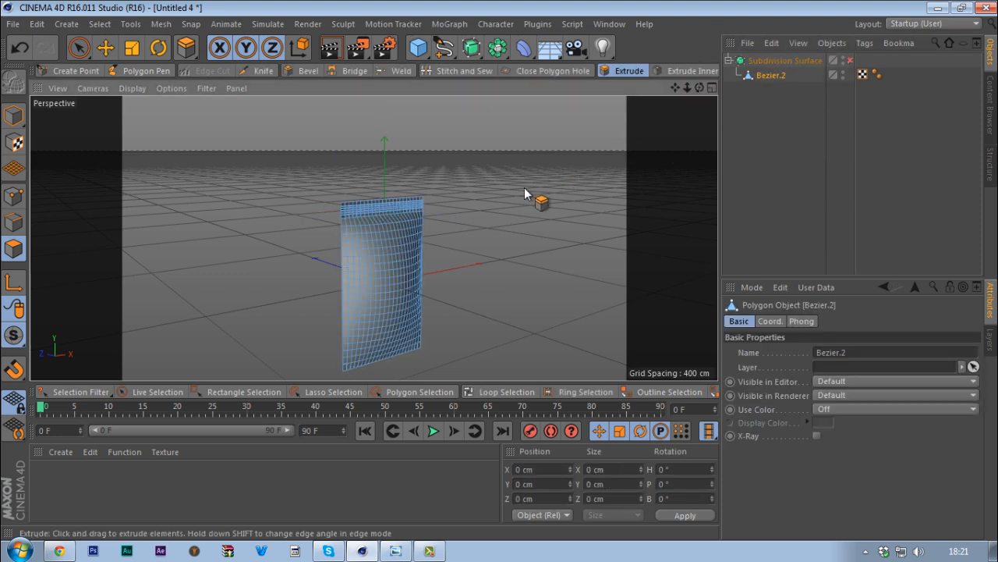
Try a Knife cut in Loop mode across the bag's middle polygon row at a 50% offset.
{"action": "middle_click", "coordinate": [575, 182]}
{"action": "middle_click", "coordinate": [471, 287]}
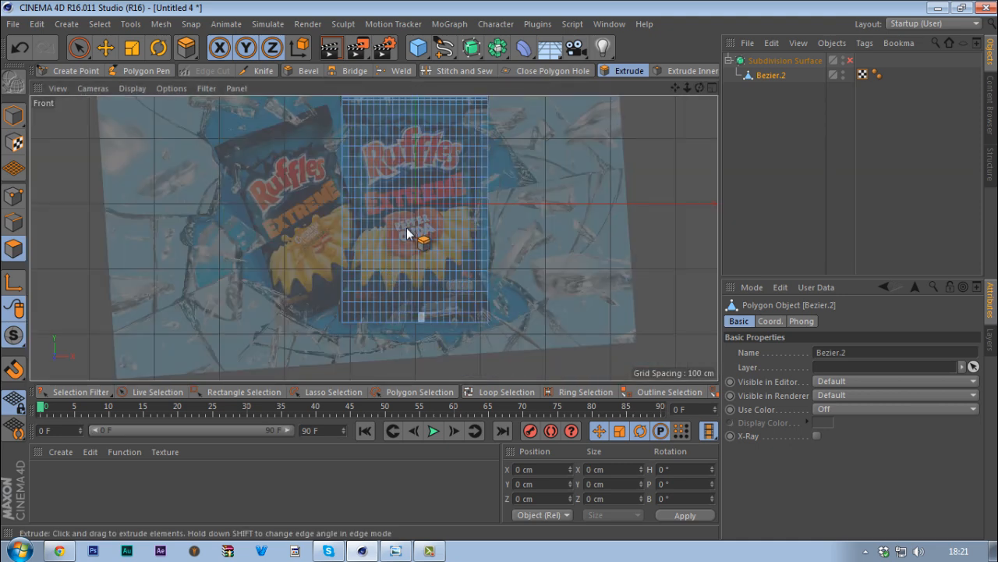
{"action": "scroll", "coordinate": [407, 209], "scroll_direction": "down", "scroll_amount": 1}
{"action": "scroll", "coordinate": [425, 198], "scroll_direction": "up", "scroll_amount": 5}
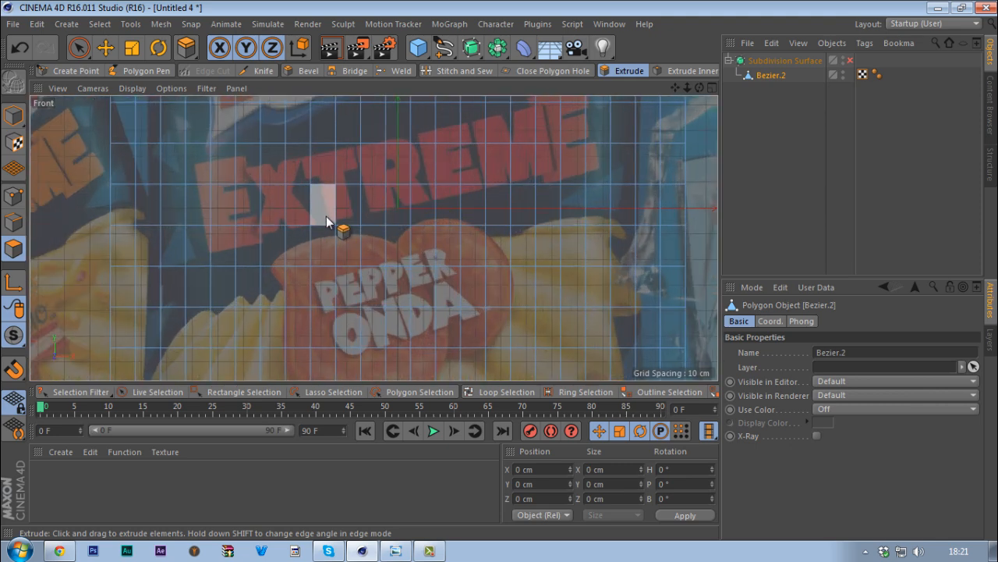
{"action": "key", "text": "k"}
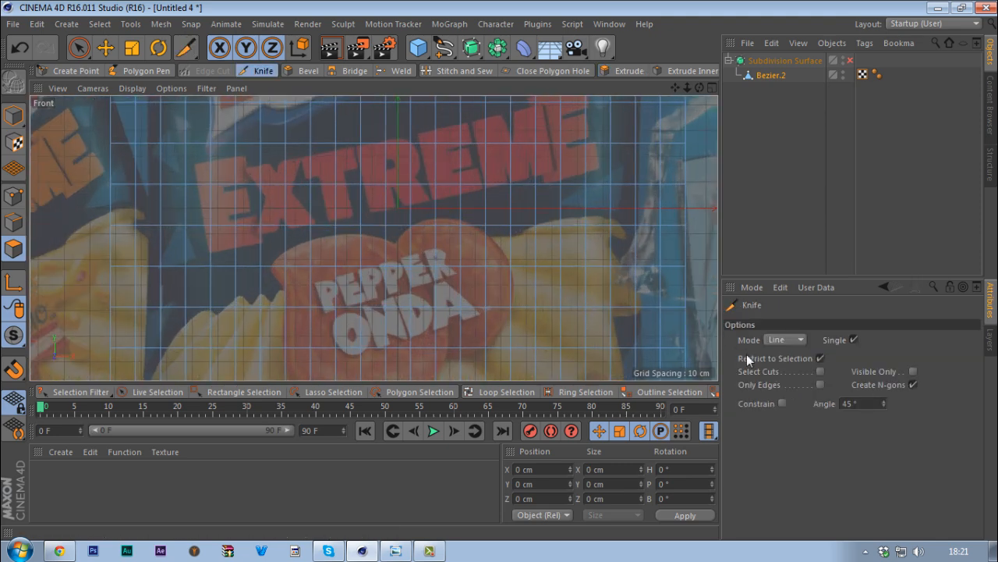
{"action": "left_click", "coordinate": [788, 340]}
{"action": "left_click", "coordinate": [784, 387]}
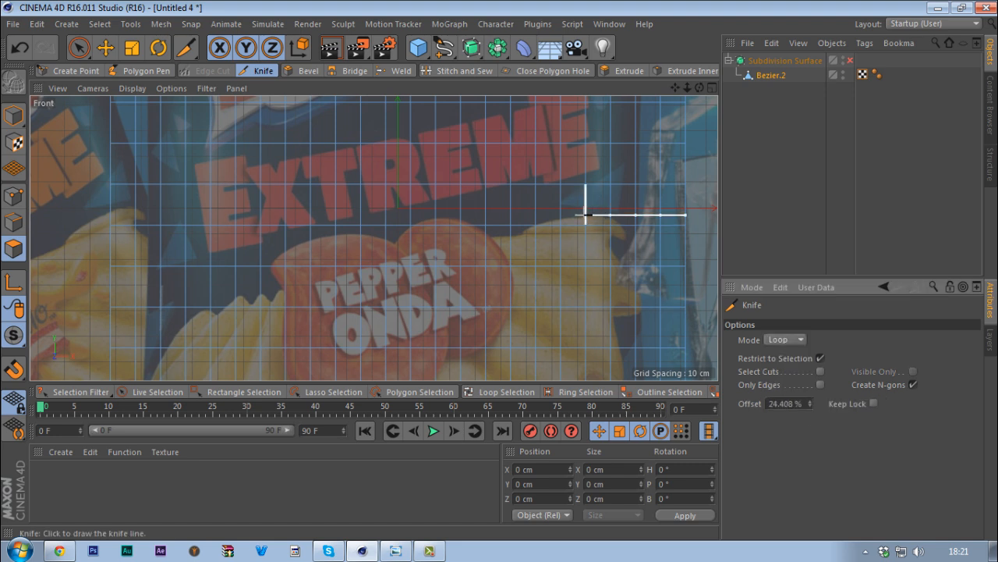
{"action": "left_click", "coordinate": [683, 207]}
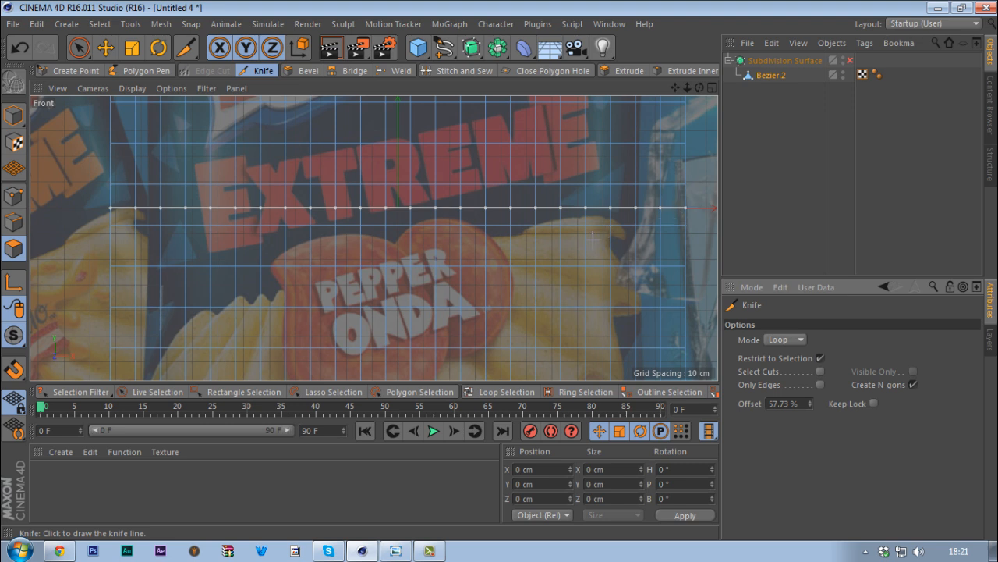
{"action": "left_click", "coordinate": [786, 404]}
{"action": "type", "text": "50"}
{"action": "key", "text": "Return"}
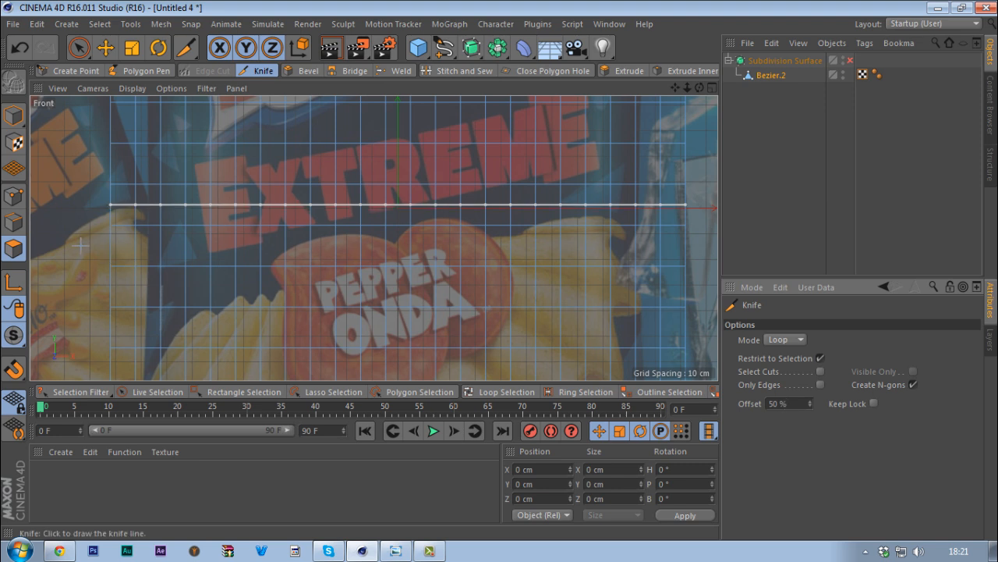
{"action": "key", "text": "ctrl+z"}
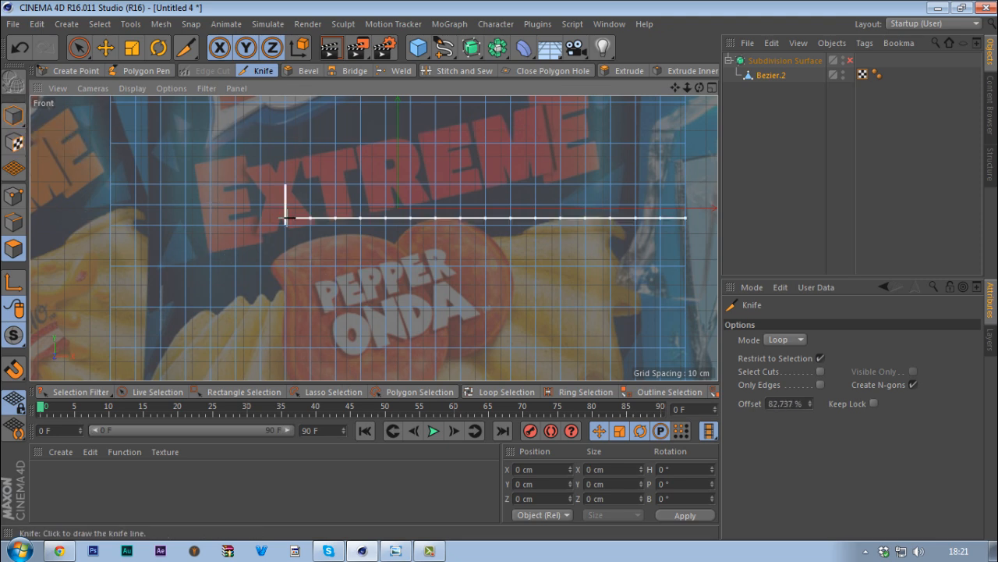
Try selecting the bag's lower-half polygons with Live Selection, and undo the selection together with the middle loop cut.
{"action": "scroll", "coordinate": [286, 216], "scroll_direction": "down", "scroll_amount": 3}
{"action": "key", "text": "space"}
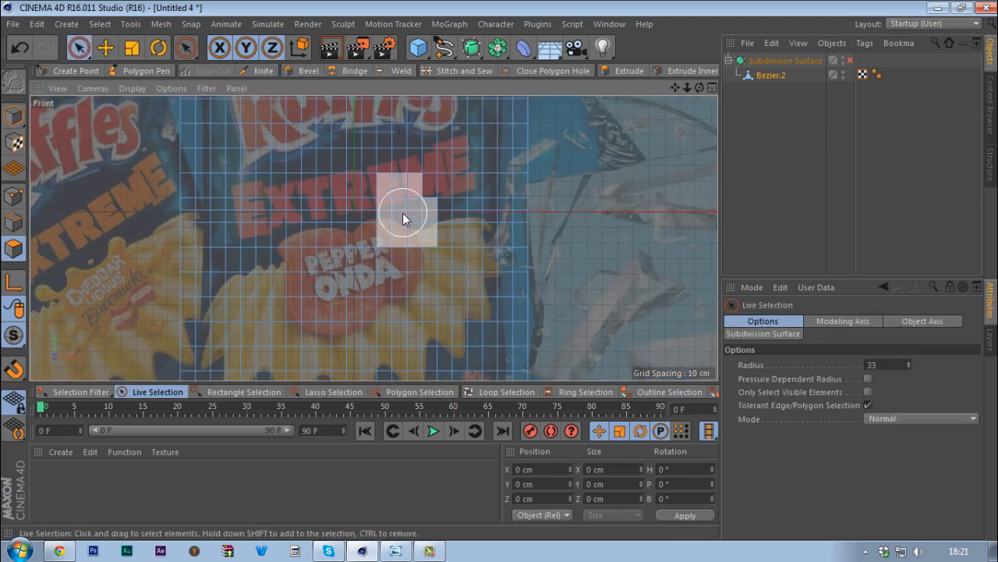
{"action": "scroll", "coordinate": [394, 217], "scroll_direction": "down", "scroll_amount": 2}
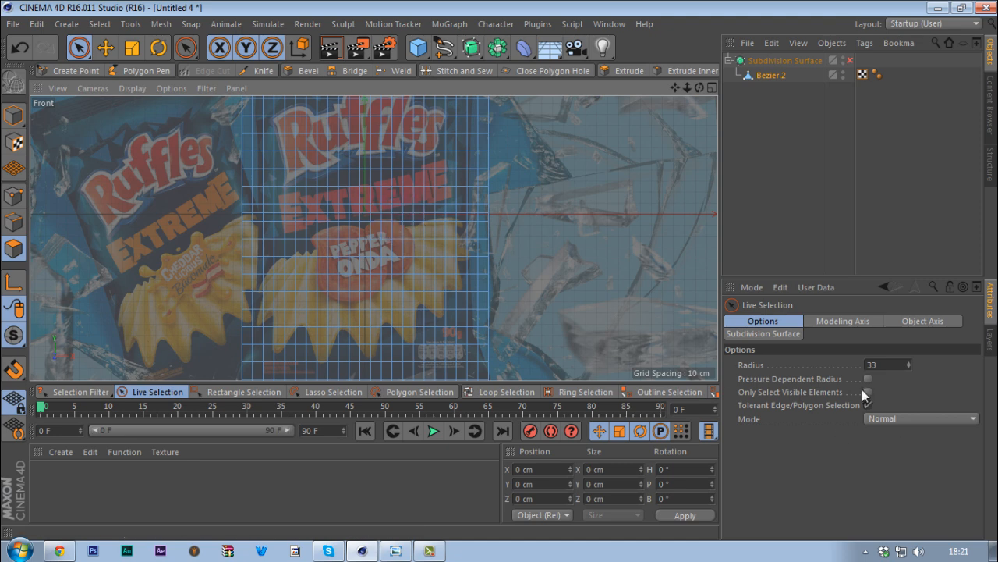
{"action": "scroll", "coordinate": [434, 234], "scroll_direction": "down", "scroll_amount": 3}
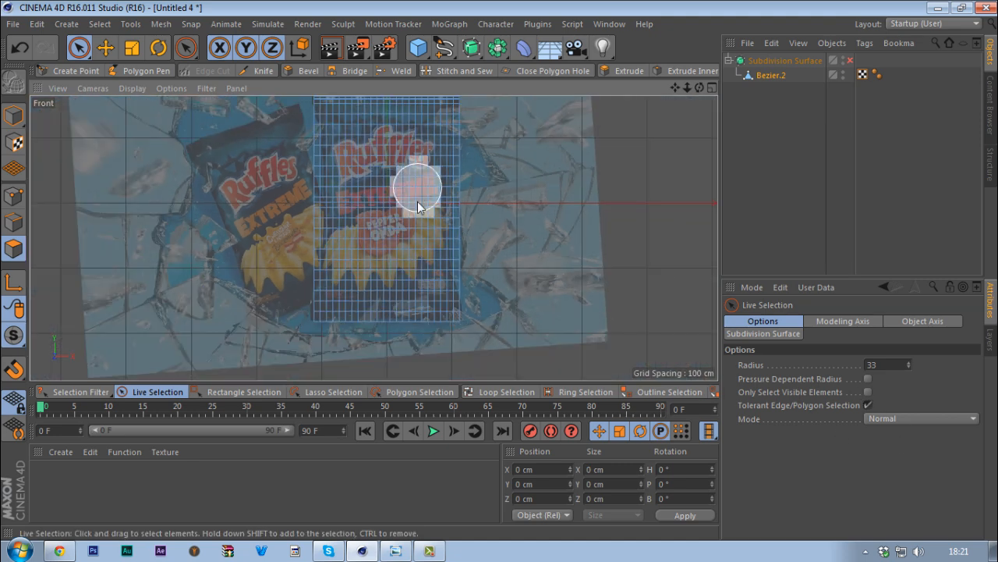
{"action": "mouse_move", "coordinate": [501, 318]}
{"action": "left_mouse_down"}
{"action": "mouse_move", "coordinate": [263, 290]}
{"action": "mouse_move", "coordinate": [535, 267]}
{"action": "mouse_move", "coordinate": [244, 250]}
{"action": "mouse_move", "coordinate": [456, 239]}
{"action": "mouse_move", "coordinate": [347, 232]}
{"action": "left_mouse_up"}
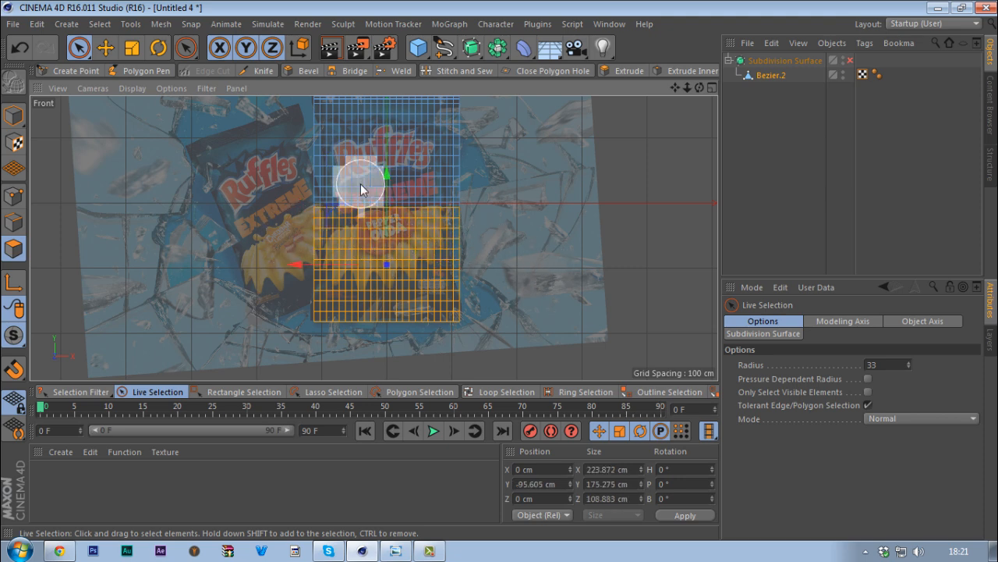
{"action": "scroll", "coordinate": [357, 185], "scroll_direction": "up", "scroll_amount": 3}
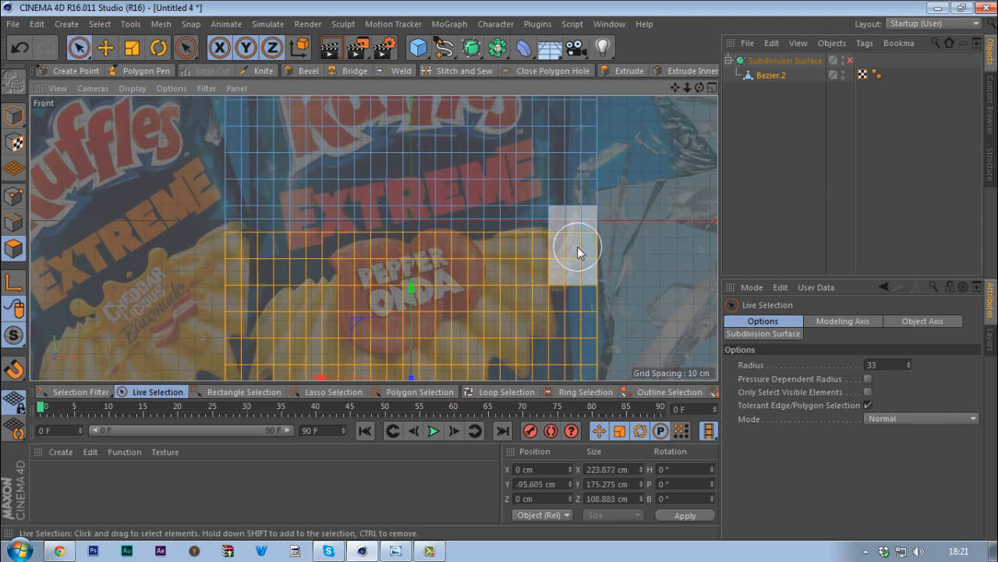
{"action": "scroll", "coordinate": [578, 246], "scroll_direction": "up", "scroll_amount": 2}
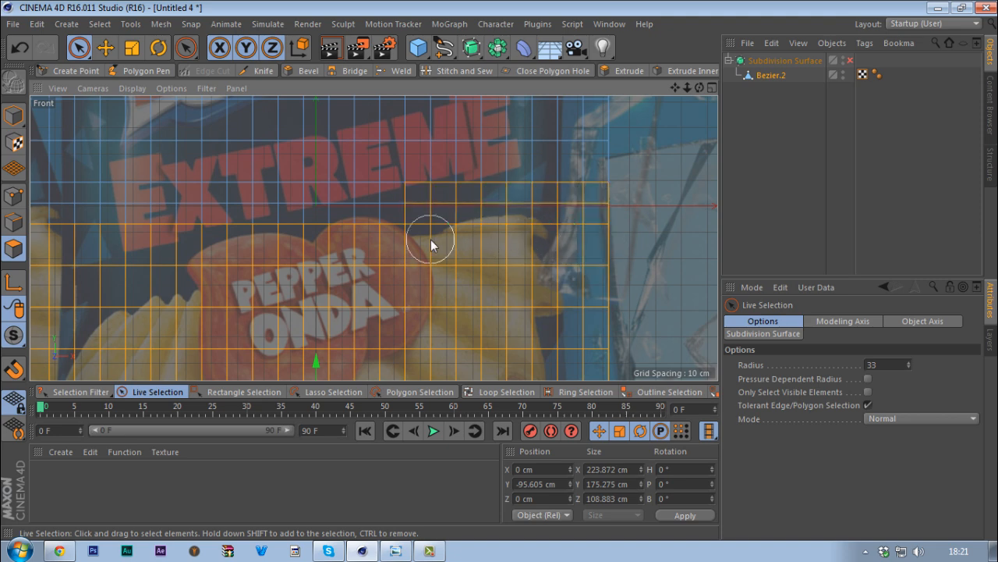
{"action": "left_click_drag", "start_coordinate": [357, 241], "coordinate": [376, 238]}
{"action": "middle_click", "coordinate": [377, 239]}
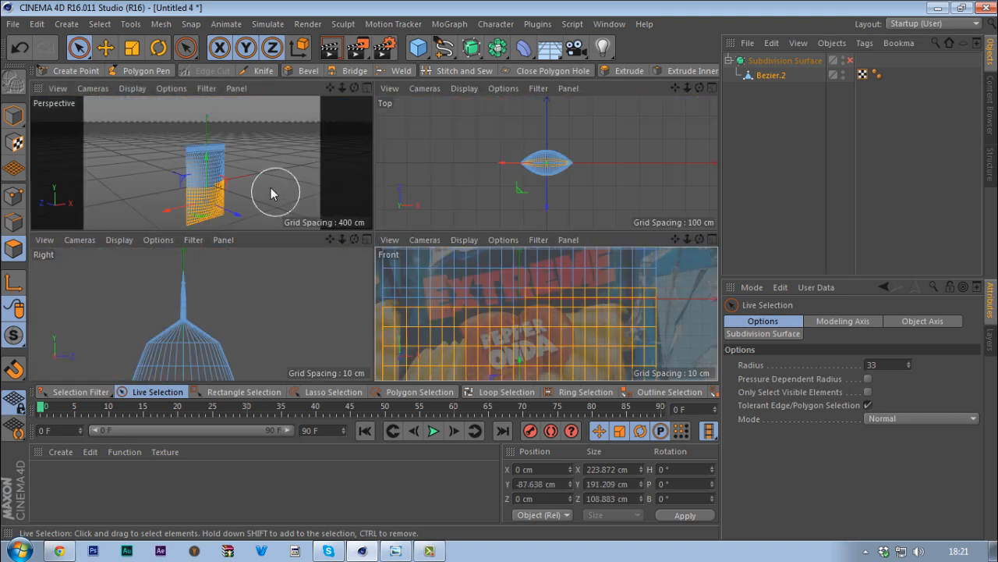
{"action": "middle_click", "coordinate": [273, 194]}
{"action": "left_click_drag", "start_coordinate": [292, 220], "coordinate": [286, 261], "text": "alt"}
{"action": "key", "text": "ctrl+z"}
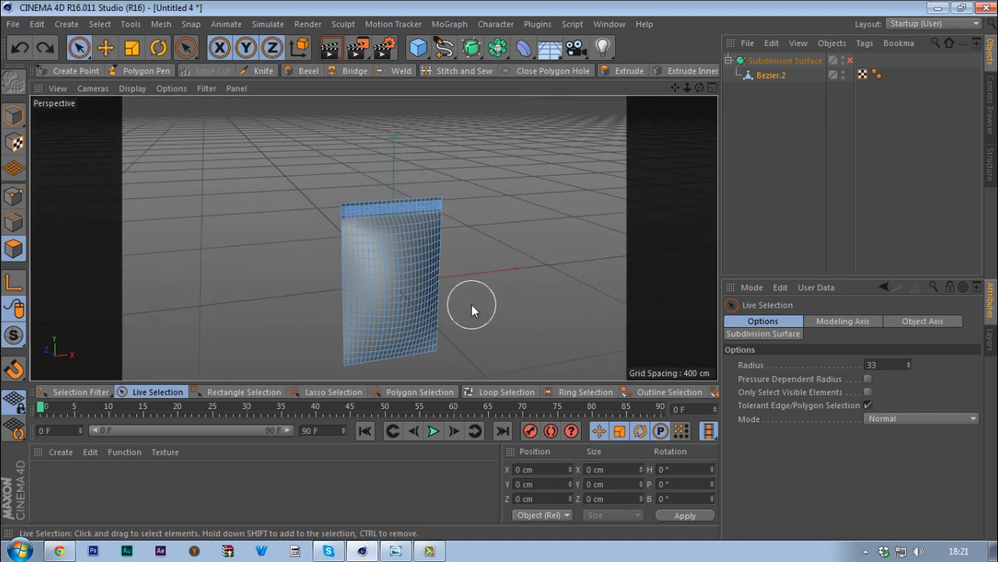
Select all polygons in the bag's lower half in the Front view, starting just below the horizontal centre axis.
{"action": "middle_click", "coordinate": [471, 304]}
{"action": "middle_click", "coordinate": [483, 296]}
{"action": "scroll", "coordinate": [477, 291], "scroll_direction": "down", "scroll_amount": 2}
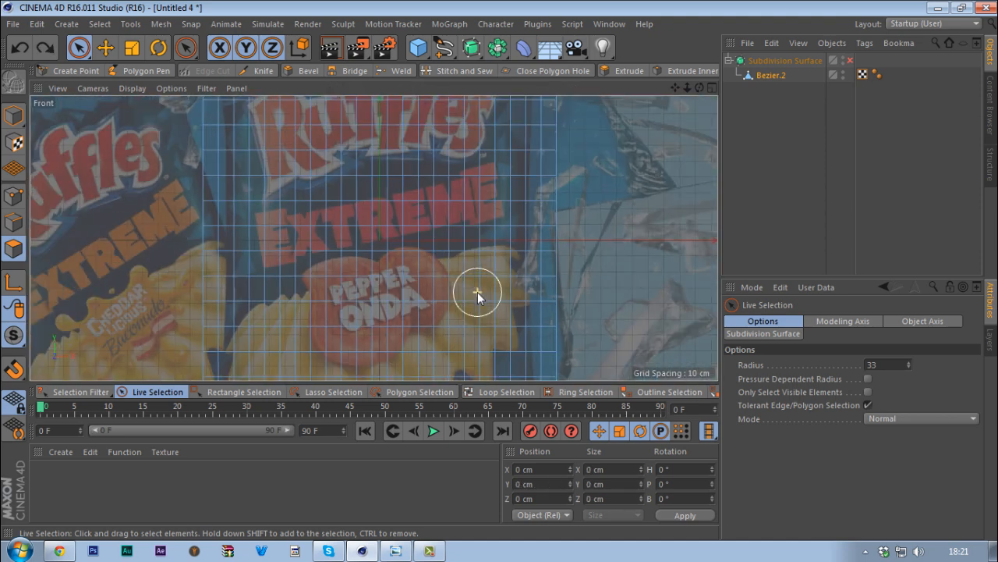
{"action": "scroll", "coordinate": [436, 264], "scroll_direction": "down", "scroll_amount": 6}
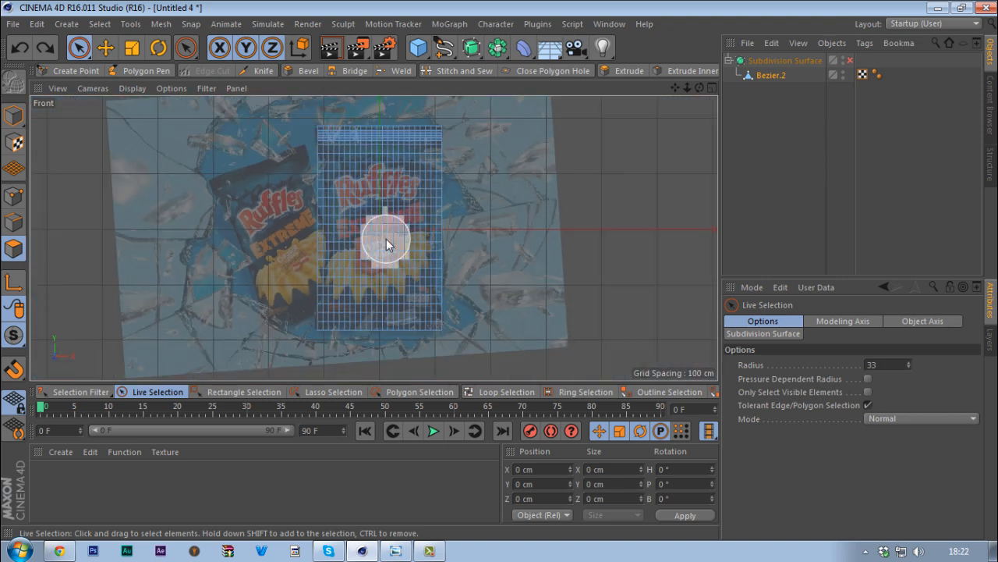
{"action": "scroll", "coordinate": [386, 242], "scroll_direction": "up", "scroll_amount": 6}
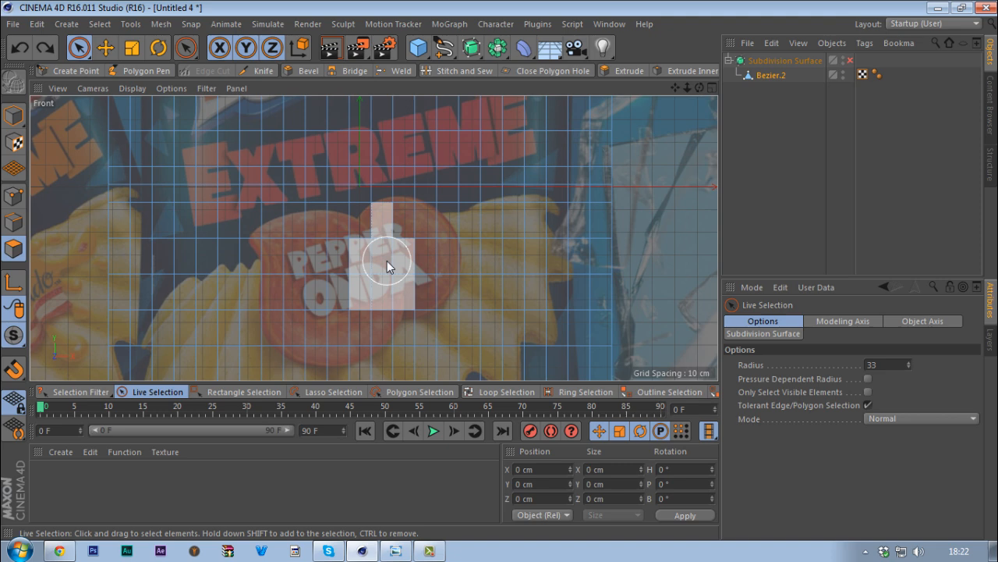
{"action": "scroll", "coordinate": [369, 247], "scroll_direction": "down", "scroll_amount": 3}
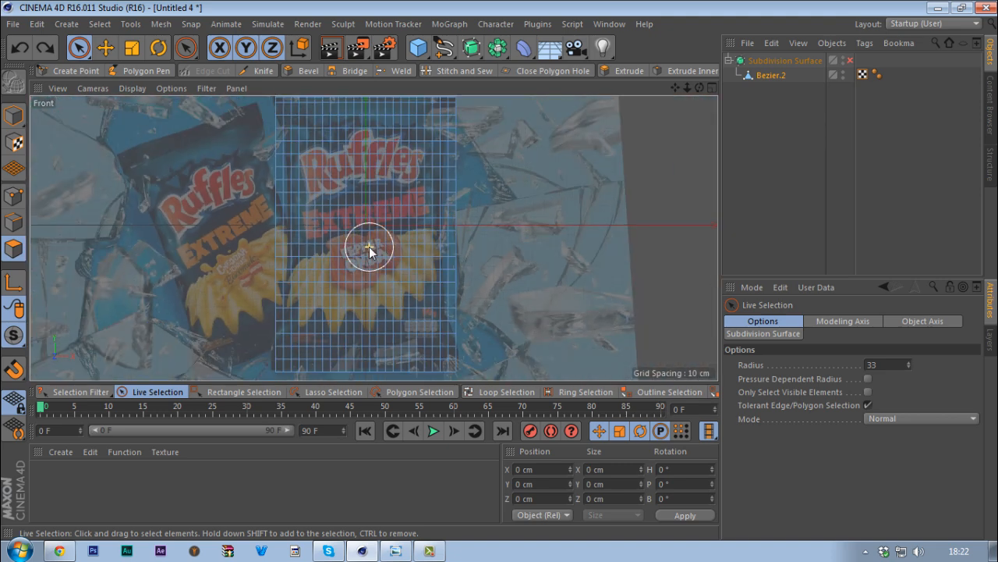
{"action": "mouse_move", "coordinate": [326, 256]}
{"action": "left_mouse_down"}
{"action": "mouse_move", "coordinate": [278, 256]}
{"action": "mouse_move", "coordinate": [434, 273]}
{"action": "mouse_move", "coordinate": [444, 333]}
{"action": "mouse_move", "coordinate": [308, 370]}
{"action": "left_mouse_up"}
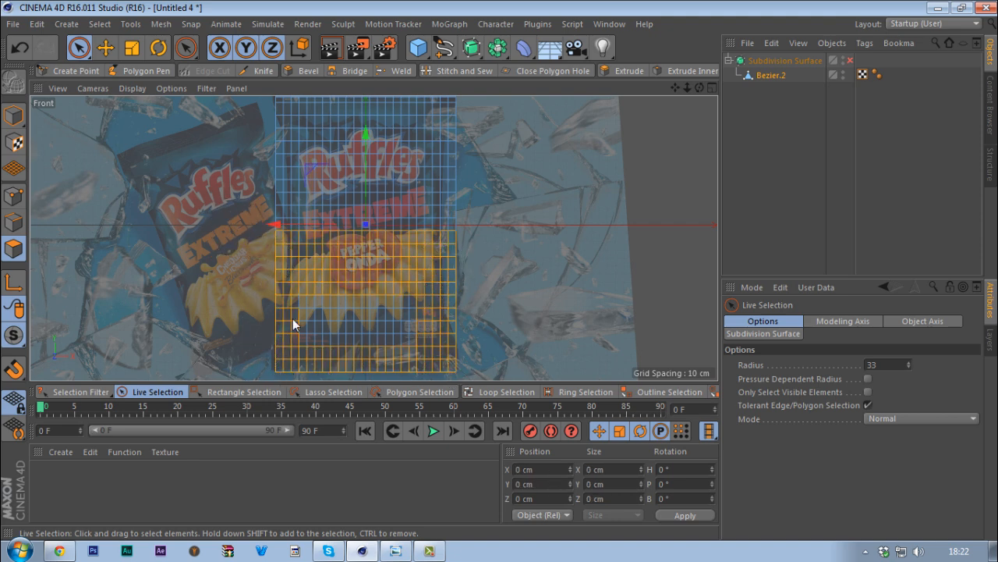
Delete the selected polygons in the bag's lower half, leaving only the upper half of Bezier.2.
{"action": "middle_click", "coordinate": [445, 263]}
{"action": "middle_click", "coordinate": [279, 152]}
{"action": "mouse_move", "coordinate": [373, 300]}
{"action": "left_mouse_down", "text": "ctrl"}
{"action": "mouse_move", "coordinate": [585, 301]}
{"action": "mouse_move", "coordinate": [663, 269]}
{"action": "mouse_move", "coordinate": [496, 288]}
{"action": "left_mouse_up", "text": "ctrl"}
{"action": "key", "text": "ctrl+z"}
{"action": "key", "text": "Delete"}
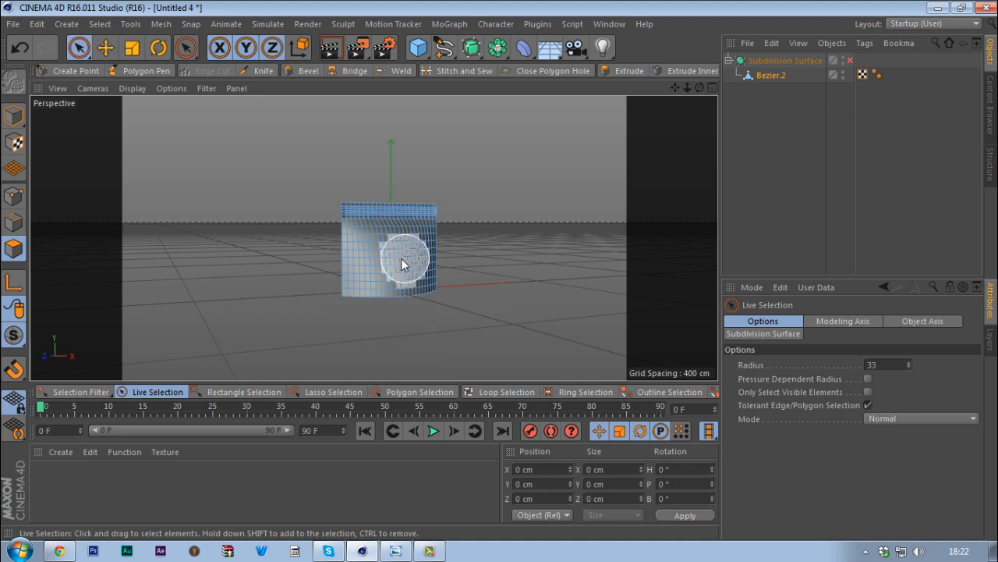
Select all points of Bezier.2 and run Optimize to clear the leftover points of the deleted lower half.
{"action": "left_click", "coordinate": [13, 195]}
{"action": "key", "text": "ctrl+a"}
{"action": "right_click", "coordinate": [214, 233]}
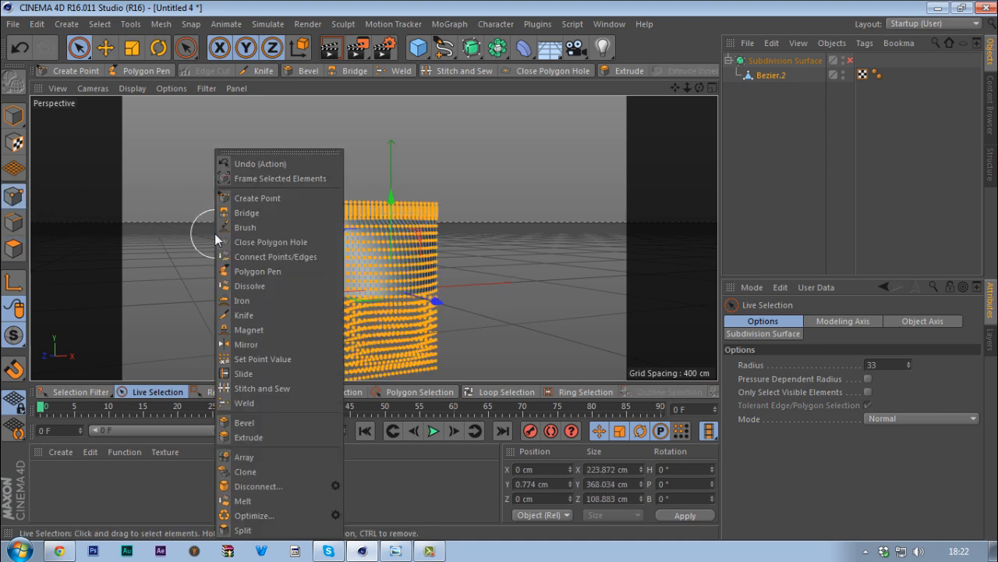
{"action": "left_click", "coordinate": [258, 516]}
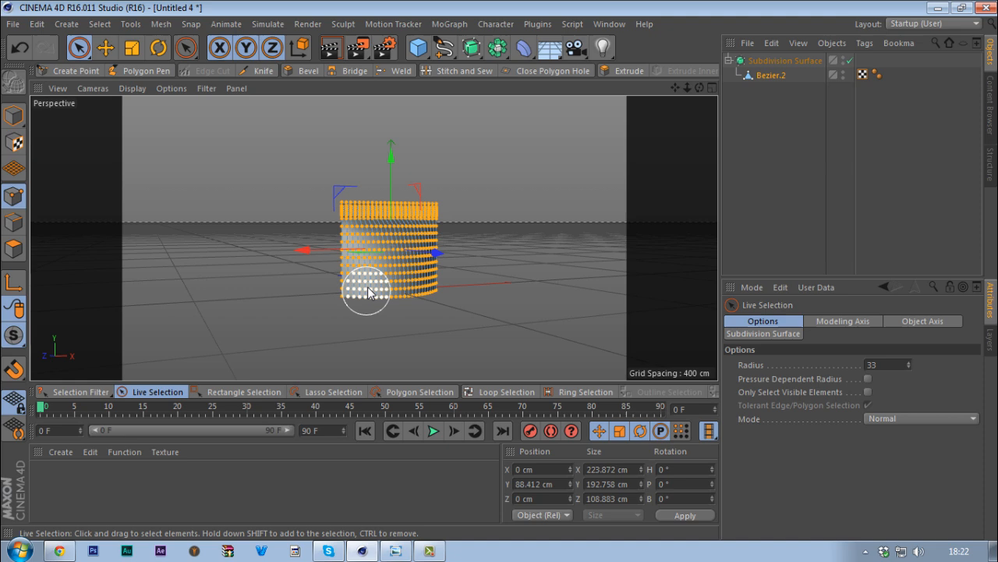
Clear the object selection and add a Symmetry object to the scene.
{"action": "left_click", "coordinate": [761, 232]}
{"action": "mouse_move", "coordinate": [390, 241]}
{"action": "left_mouse_down", "text": "alt"}
{"action": "mouse_move", "coordinate": [475, 299]}
{"action": "mouse_move", "coordinate": [613, 285]}
{"action": "mouse_move", "coordinate": [273, 249]}
{"action": "mouse_move", "coordinate": [326, 290]}
{"action": "mouse_move", "coordinate": [440, 207]}
{"action": "mouse_move", "coordinate": [391, 220]}
{"action": "mouse_move", "coordinate": [409, 157]}
{"action": "mouse_move", "coordinate": [456, 152]}
{"action": "mouse_move", "coordinate": [394, 251]}
{"action": "mouse_move", "coordinate": [296, 245]}
{"action": "mouse_move", "coordinate": [311, 239]}
{"action": "mouse_move", "coordinate": [336, 259]}
{"action": "left_mouse_up", "text": "alt"}
{"action": "left_click", "coordinate": [498, 47]}
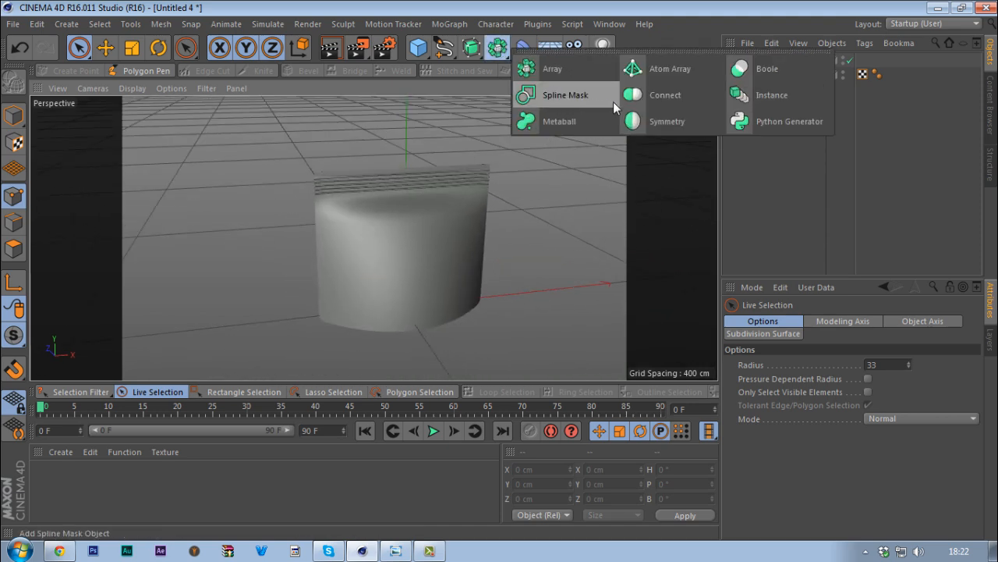
{"action": "left_click", "coordinate": [648, 121]}
Place Bezier.2 inside the Symmetry object and mirror the upper half across the XZ plane.
{"action": "left_click_drag", "start_coordinate": [758, 89], "coordinate": [805, 66]}
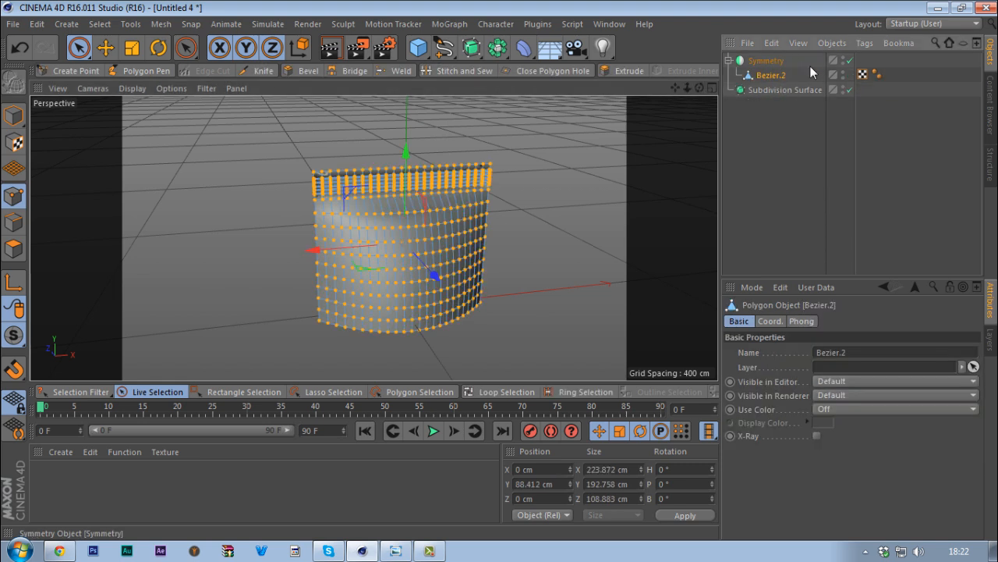
{"action": "left_click", "coordinate": [810, 64]}
{"action": "left_click", "coordinate": [14, 115]}
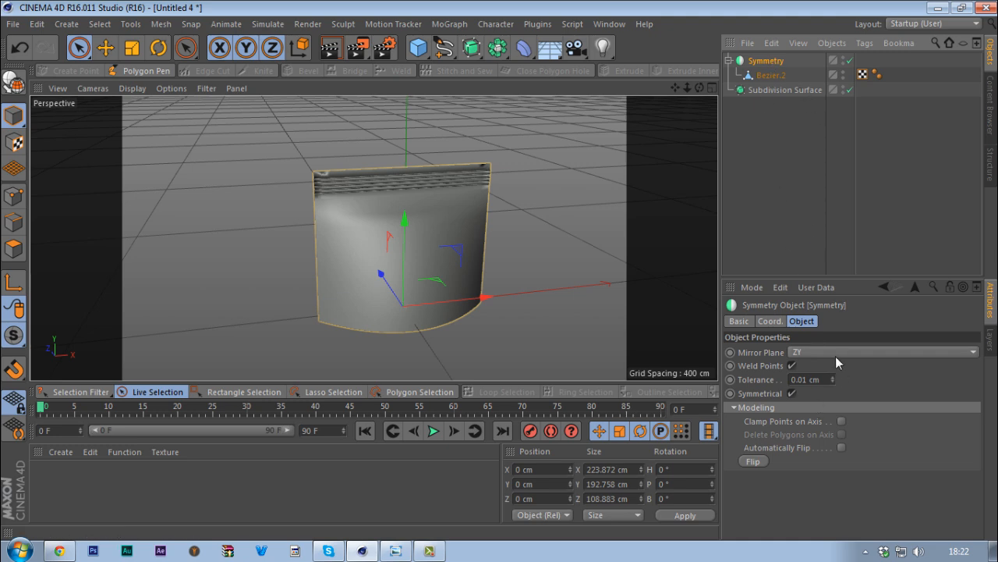
{"action": "scroll", "coordinate": [832, 349], "scroll_direction": "down", "scroll_amount": 1}
{"action": "left_click_drag", "start_coordinate": [410, 264], "coordinate": [490, 274], "text": "alt"}
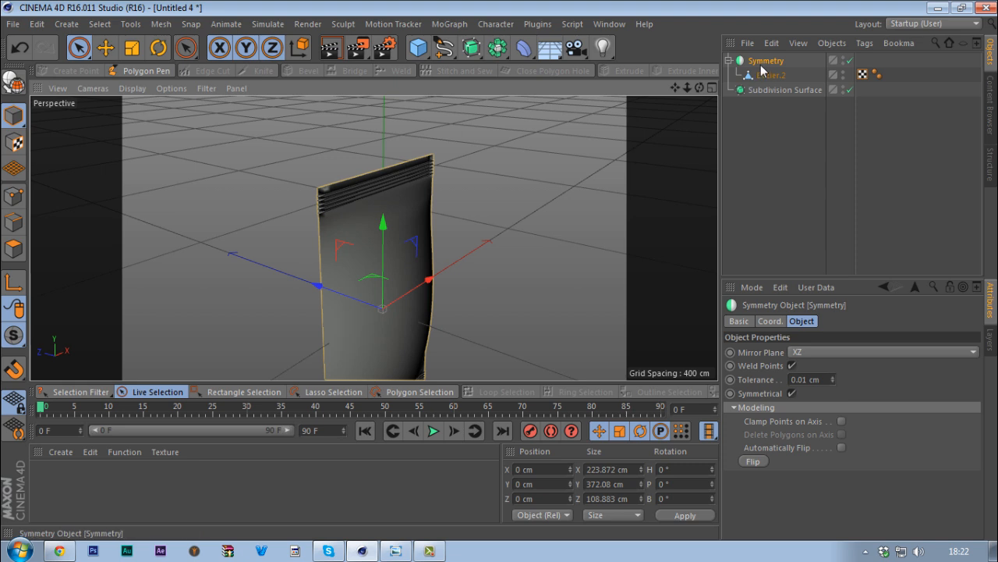
Convert the Symmetry into an editable mesh and place Bezier.2 inside the Subdivision Surface, discarding the leftover Symmetry null.
{"action": "key", "text": "c"}
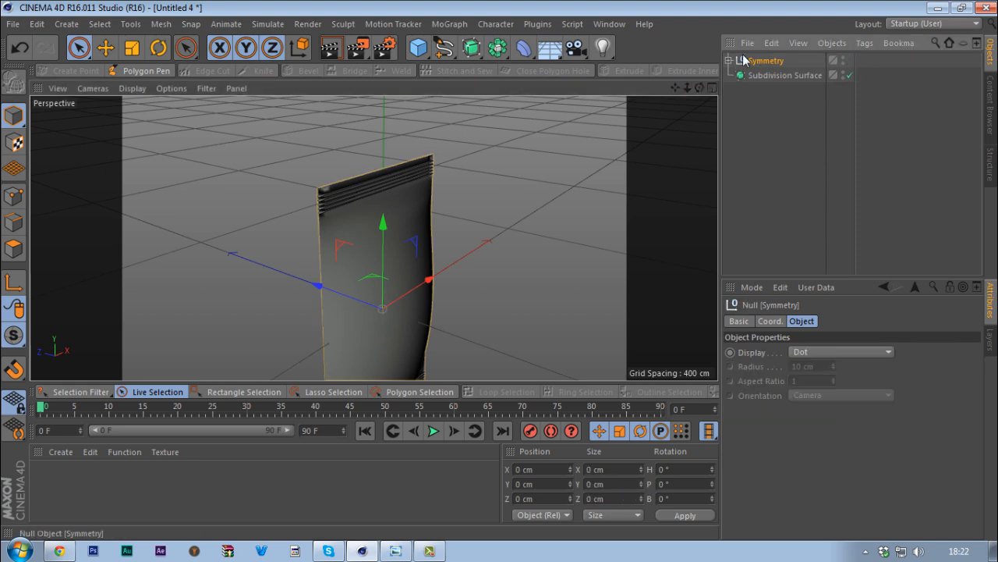
{"action": "left_click", "coordinate": [728, 61]}
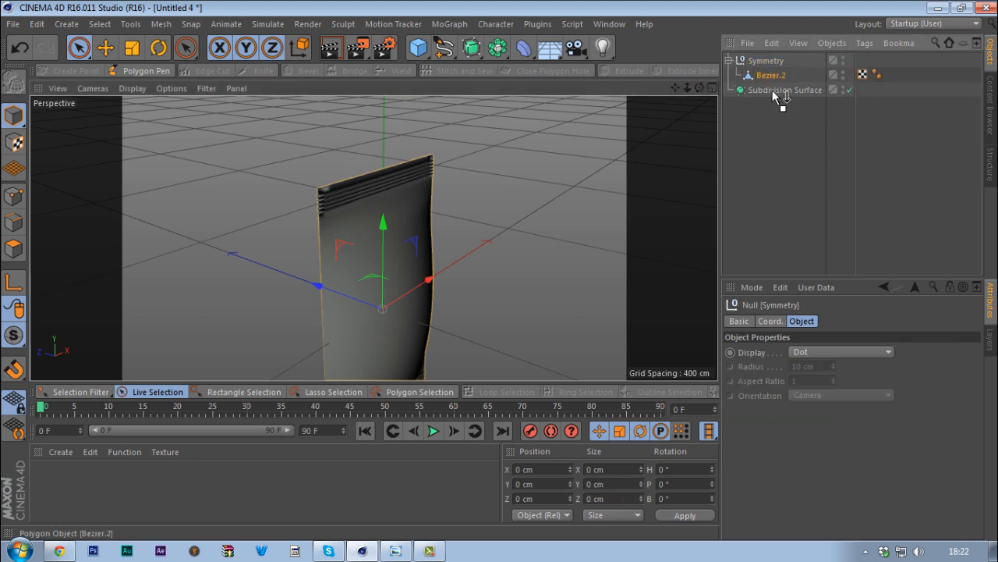
{"action": "left_click_drag", "start_coordinate": [778, 95], "coordinate": [773, 89]}
{"action": "left_click", "coordinate": [773, 61]}
{"action": "key", "text": "Delete"}
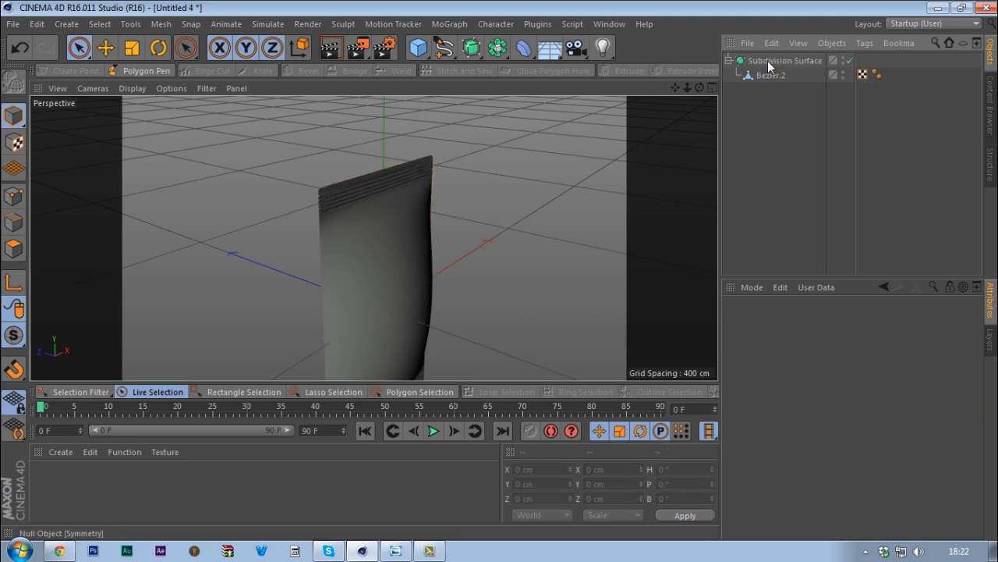
Show Bezier.2 in polygon mode in the Front view with the Subdivision Surface disabled.
{"action": "left_click", "coordinate": [770, 75]}
{"action": "left_click_drag", "start_coordinate": [484, 211], "coordinate": [419, 266], "text": "alt"}
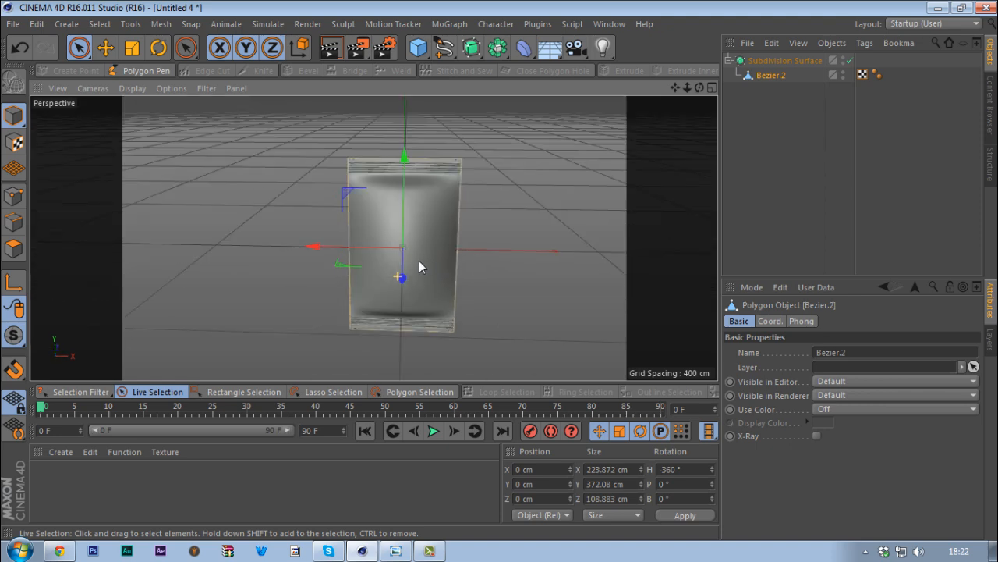
{"action": "middle_click", "coordinate": [413, 210]}
{"action": "middle_click", "coordinate": [478, 308]}
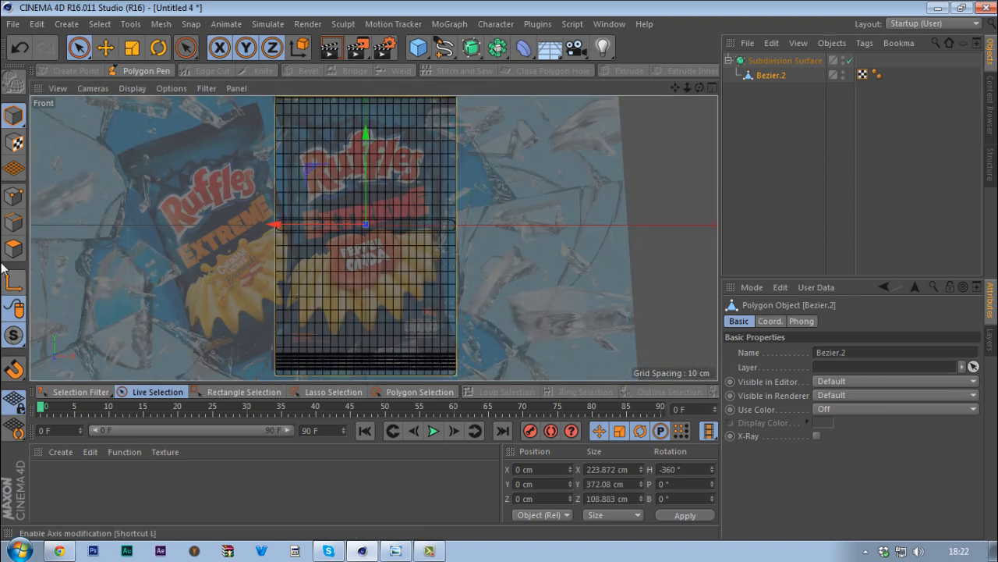
{"action": "middle_click_drag", "start_coordinate": [335, 179], "coordinate": [339, 253], "text": "alt"}
{"action": "left_click", "coordinate": [386, 246]}
{"action": "left_click", "coordinate": [460, 227]}
{"action": "key", "text": "q"}
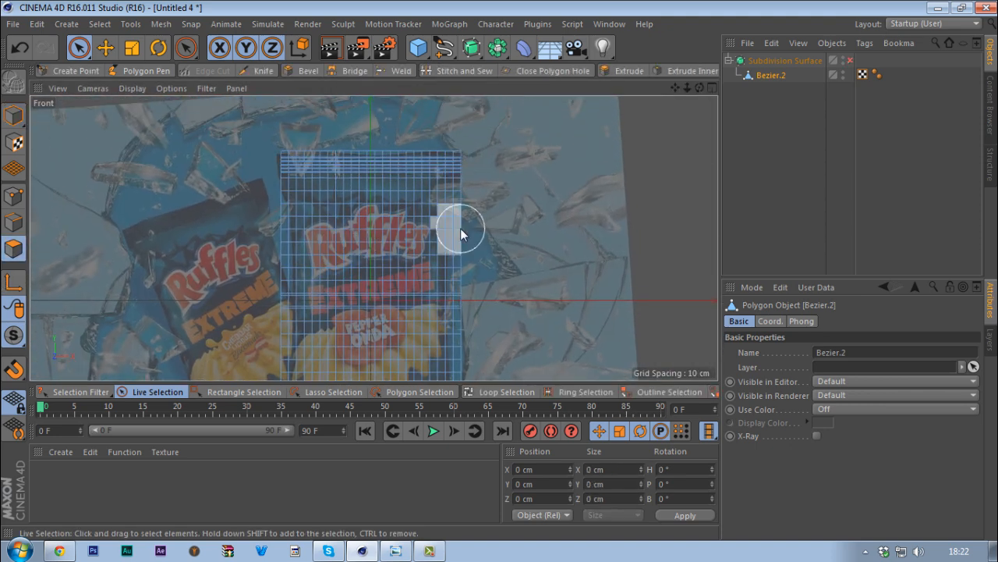
Activate the Brush in Smear mode for Bezier.2 and reduce its radius to about 46.37 cm.
{"action": "left_click", "coordinate": [444, 183]}
{"action": "scroll", "coordinate": [444, 182], "scroll_direction": "up", "scroll_amount": 6}
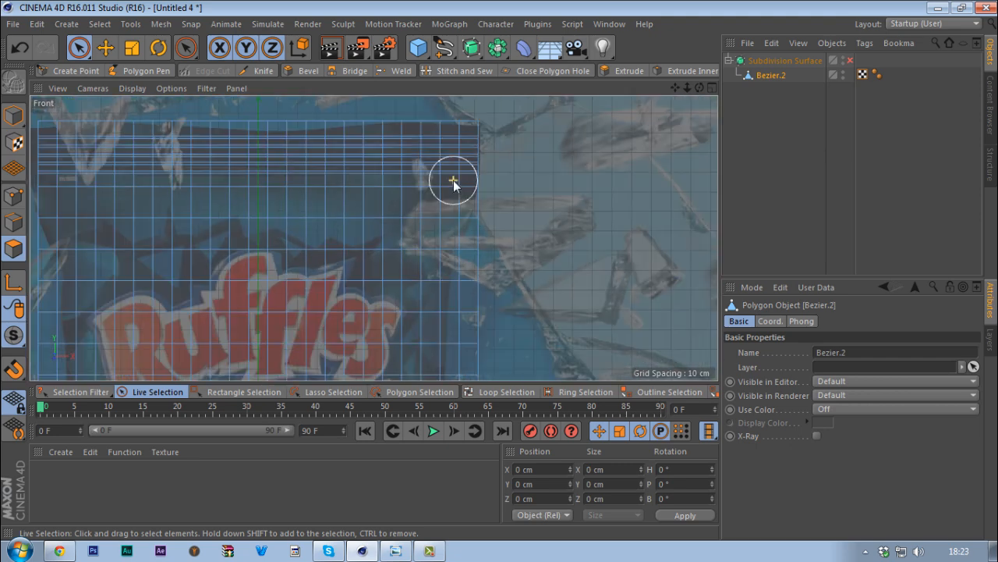
{"action": "left_click", "coordinate": [490, 228]}
{"action": "scroll", "coordinate": [498, 223], "scroll_direction": "down", "scroll_amount": 3}
{"action": "left_click", "coordinate": [474, 229]}
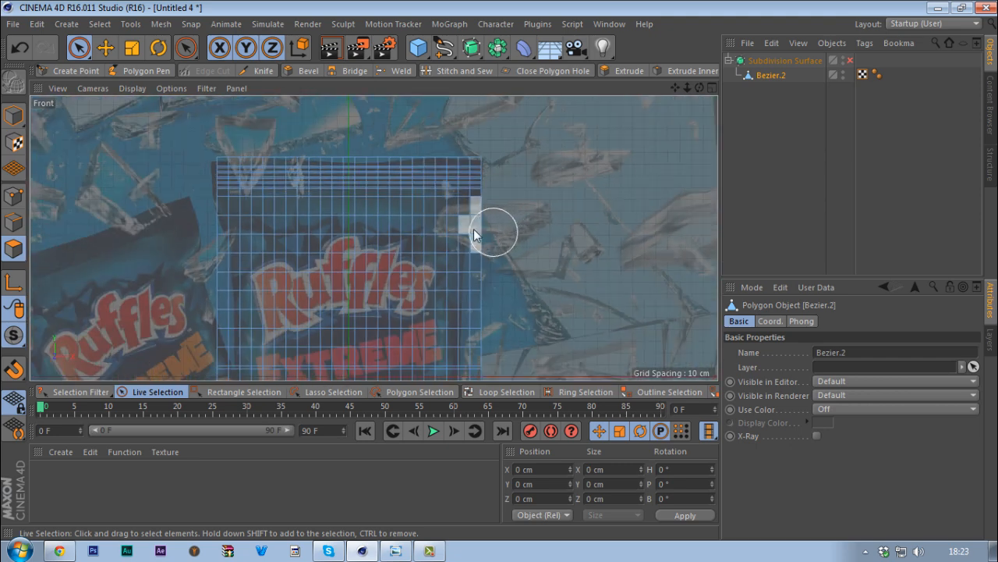
{"action": "scroll", "coordinate": [371, 201], "scroll_direction": "down", "scroll_amount": 3}
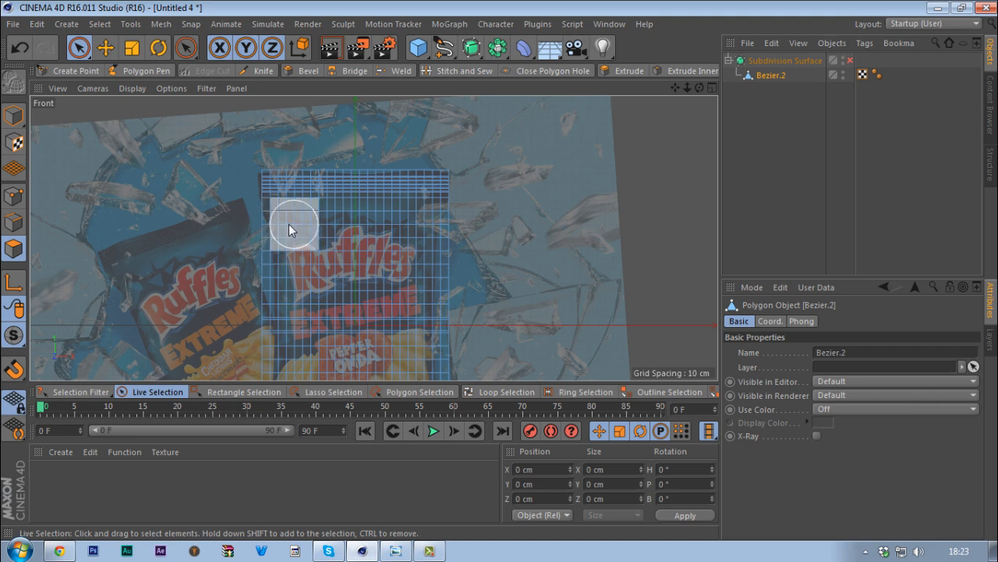
{"action": "right_click", "coordinate": [384, 202]}
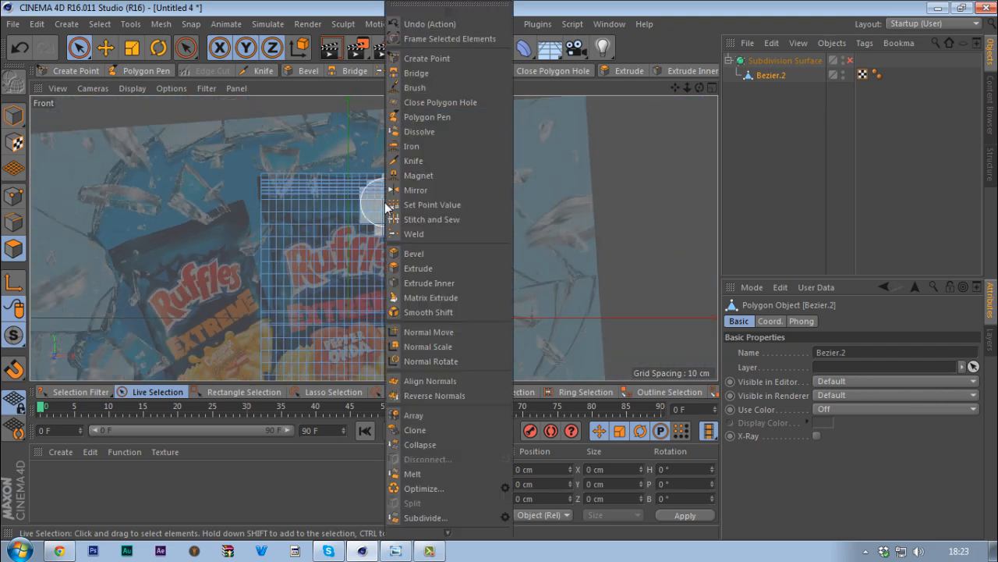
{"action": "left_click", "coordinate": [441, 89]}
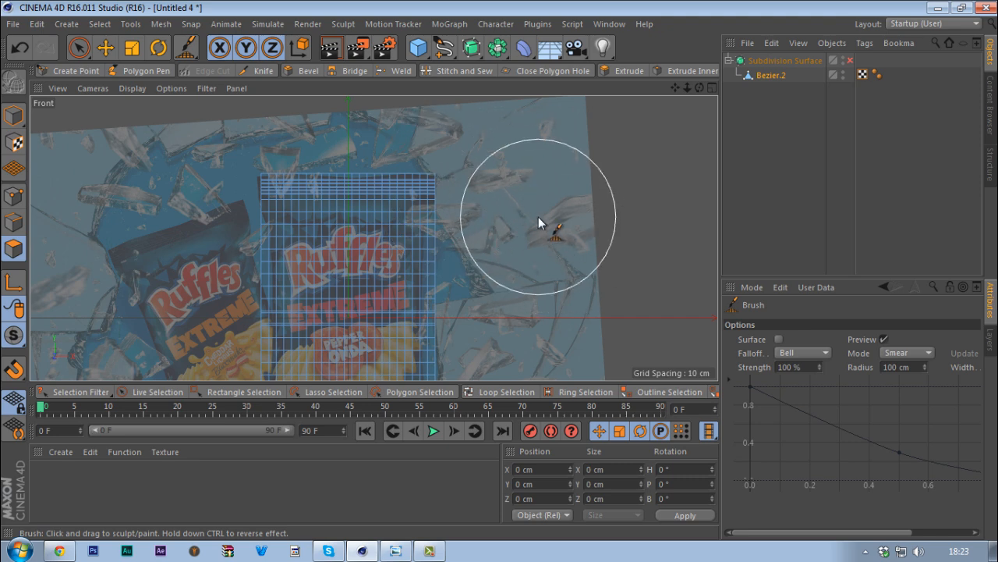
{"action": "middle_click_drag", "start_coordinate": [538, 217], "coordinate": [492, 227]}
Try pushing the bag's right side edge inward below the top seal with Brush strokes to follow the reference outline.
{"action": "scroll", "coordinate": [439, 212], "scroll_direction": "up", "scroll_amount": 4}
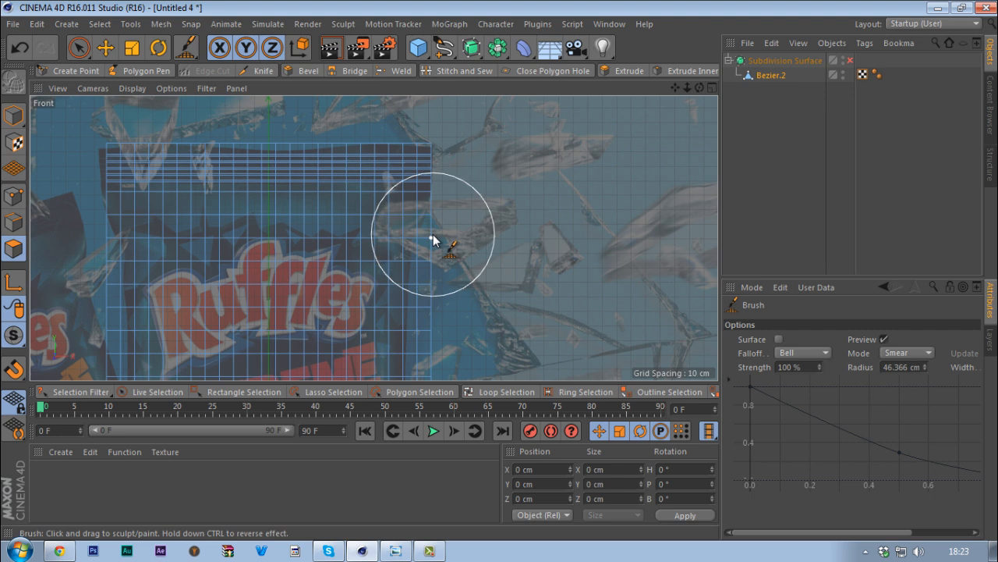
{"action": "left_click_drag", "start_coordinate": [434, 243], "coordinate": [418, 245]}
{"action": "left_click_drag", "start_coordinate": [450, 284], "coordinate": [424, 288]}
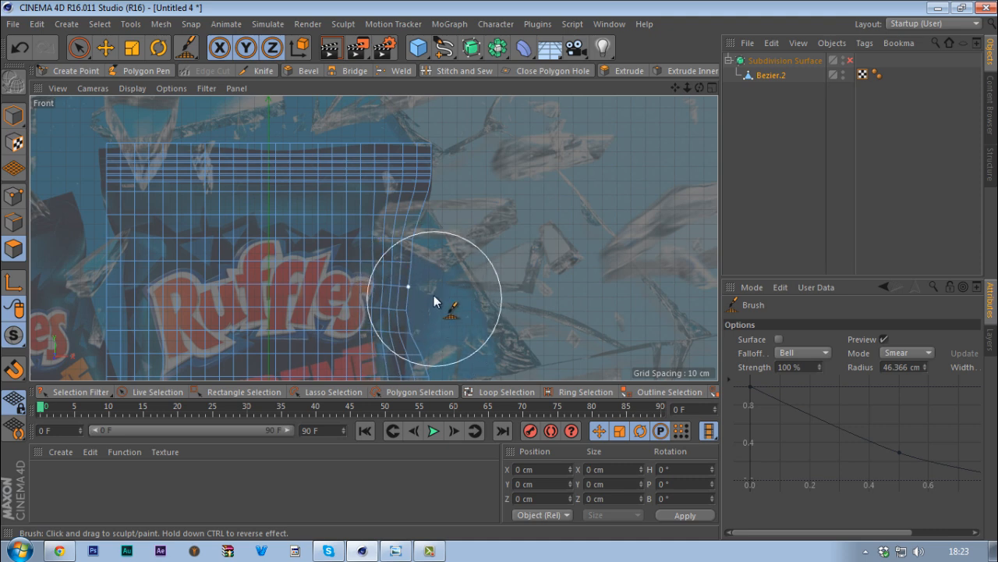
Undo the Brush strokes, the Symmetry conversion and the mirroring, back to the half bag inside the Subdivision Surface.
{"action": "scroll", "coordinate": [451, 205], "scroll_direction": "down", "scroll_amount": 3}
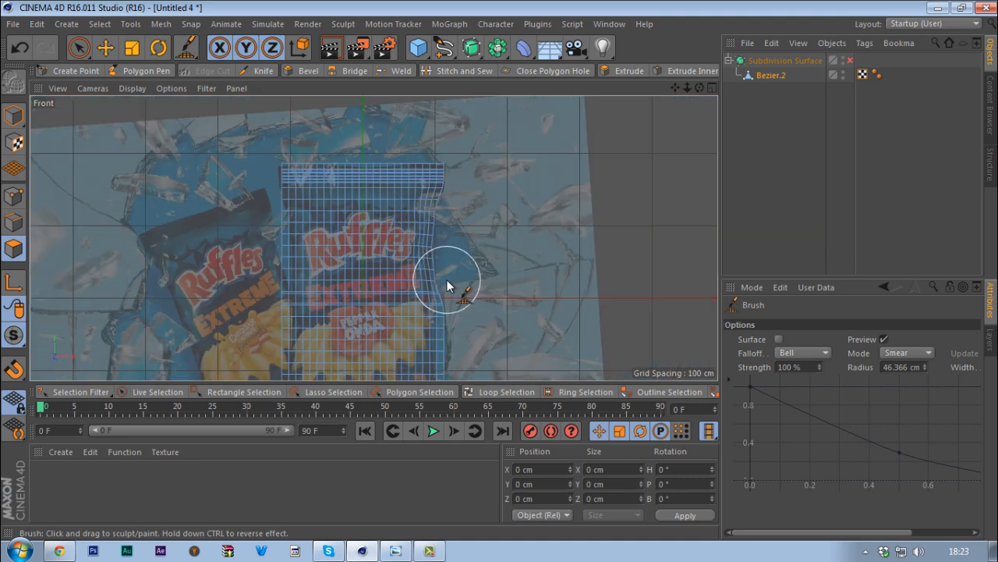
{"action": "key", "text": "ctrl+z"}
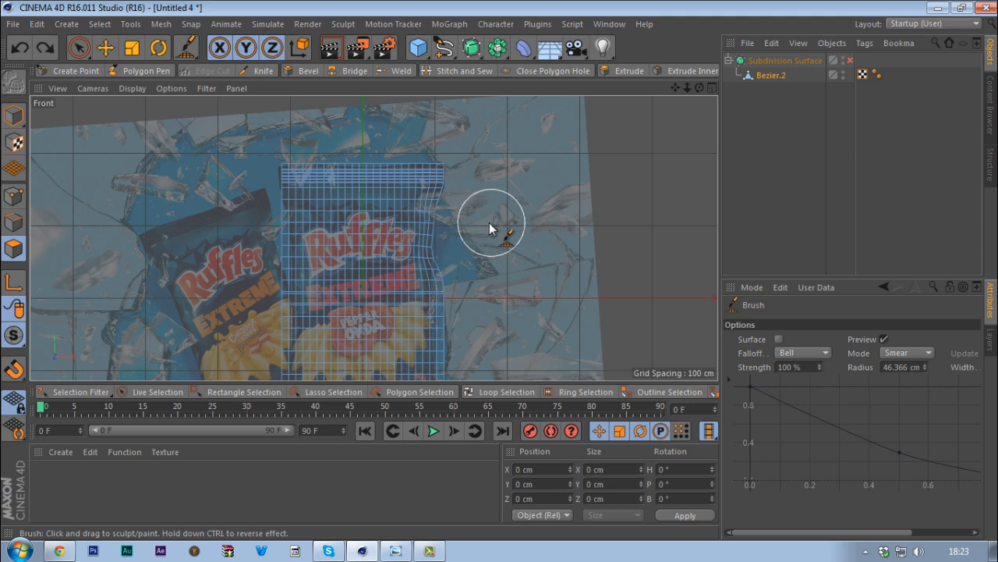
{"action": "key", "text": "ctrl+z"}
{"action": "key", "text": "ctrl+z"}
{"action": "key", "text": "ctrl+z"}
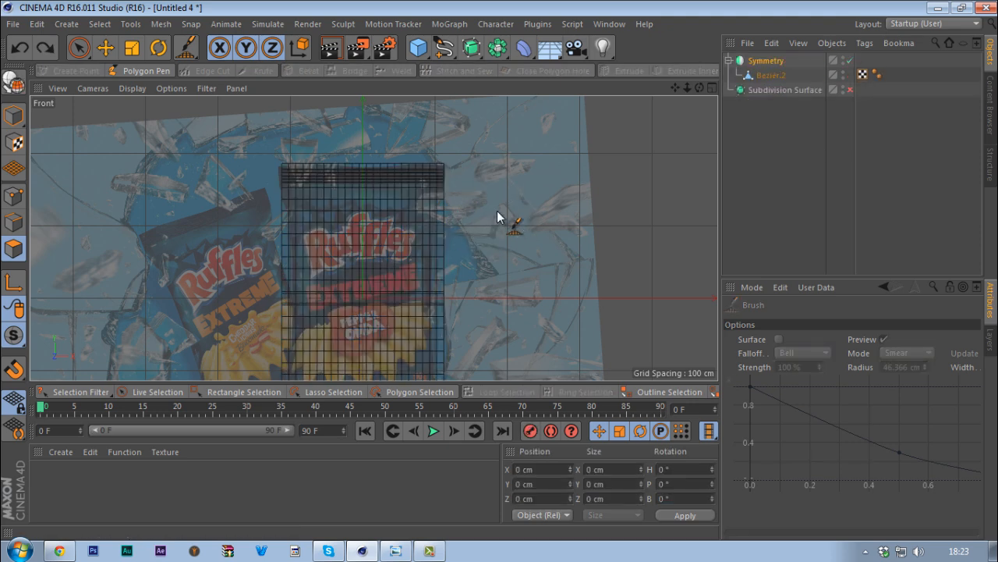
{"action": "key", "text": "ctrl+z"}
{"action": "key", "text": "ctrl+z"}
{"action": "key", "text": "ctrl+z"}
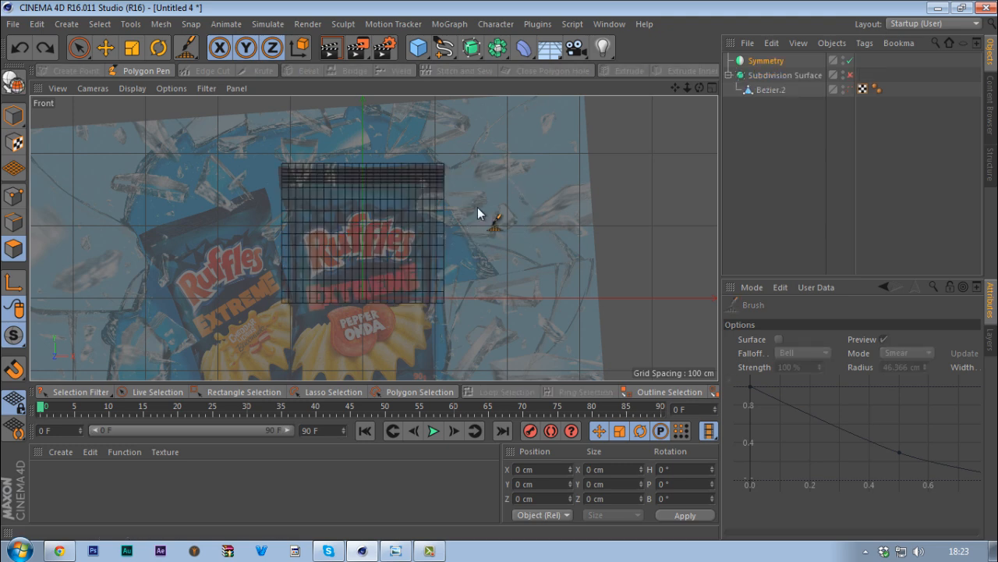
Smear the right side edge of the half bag Bezier.2 inward with the Brush to follow the reference outline.
{"action": "left_click", "coordinate": [769, 91]}
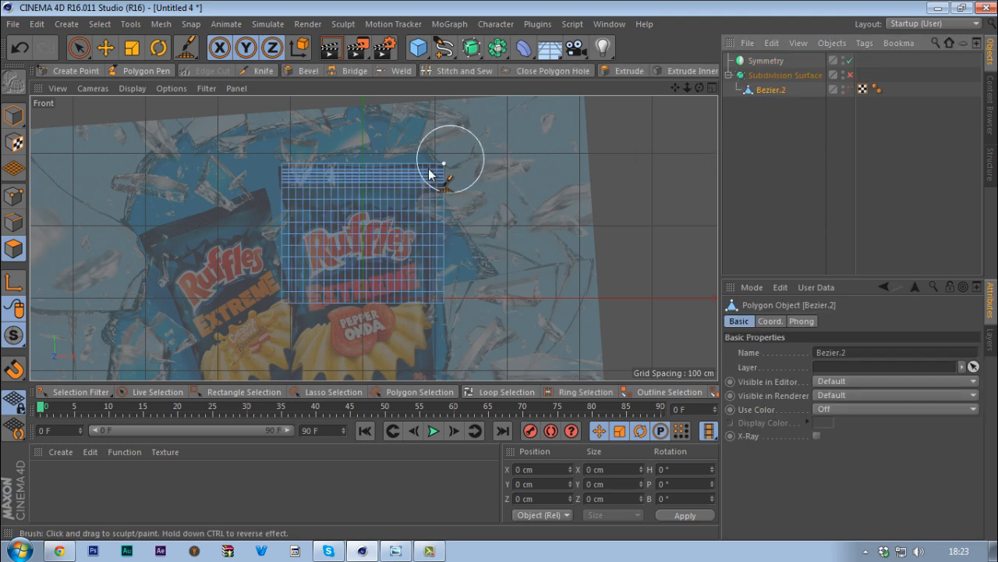
{"action": "scroll", "coordinate": [470, 209], "scroll_direction": "up", "scroll_amount": 3}
{"action": "scroll", "coordinate": [452, 221], "scroll_direction": "up", "scroll_amount": 2}
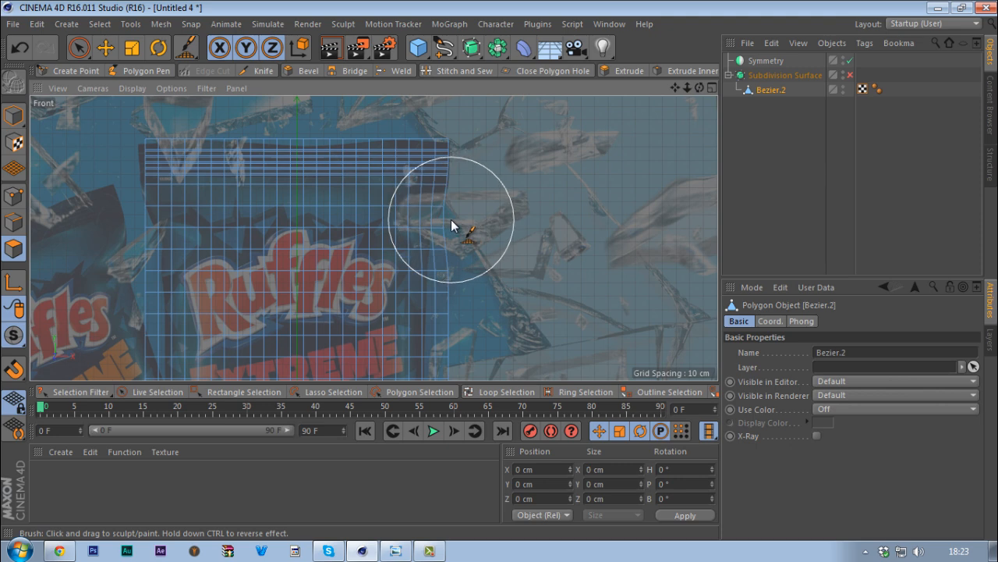
{"action": "mouse_move", "coordinate": [449, 219]}
{"action": "left_mouse_down"}
{"action": "mouse_move", "coordinate": [460, 260]}
{"action": "mouse_move", "coordinate": [446, 294]}
{"action": "left_mouse_up"}
{"action": "scroll", "coordinate": [457, 272], "scroll_direction": "down", "scroll_amount": 2}
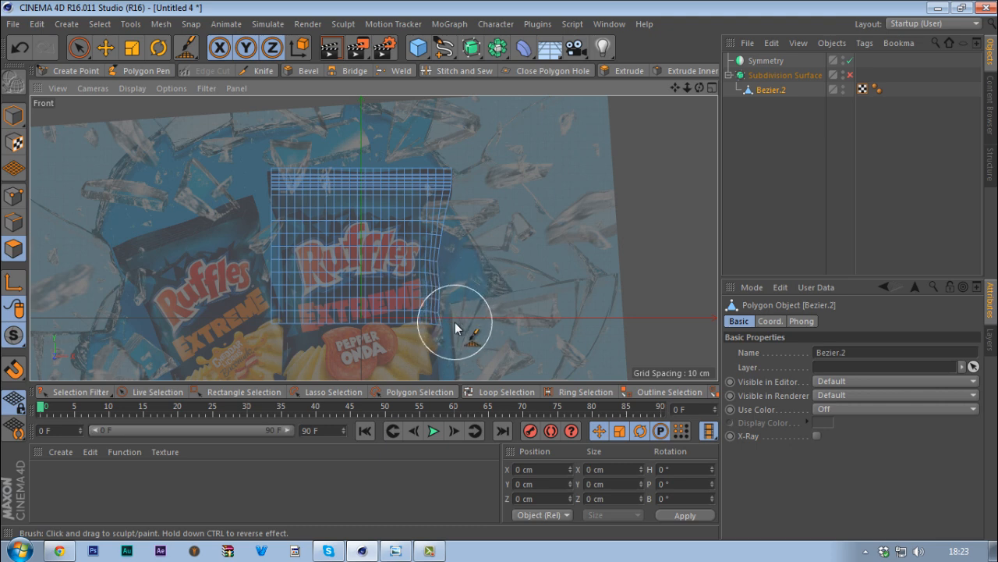
Switch to point mode and revert the last Brush changes at the lower end of the right side edge.
{"action": "scroll", "coordinate": [455, 327], "scroll_direction": "up", "scroll_amount": 3}
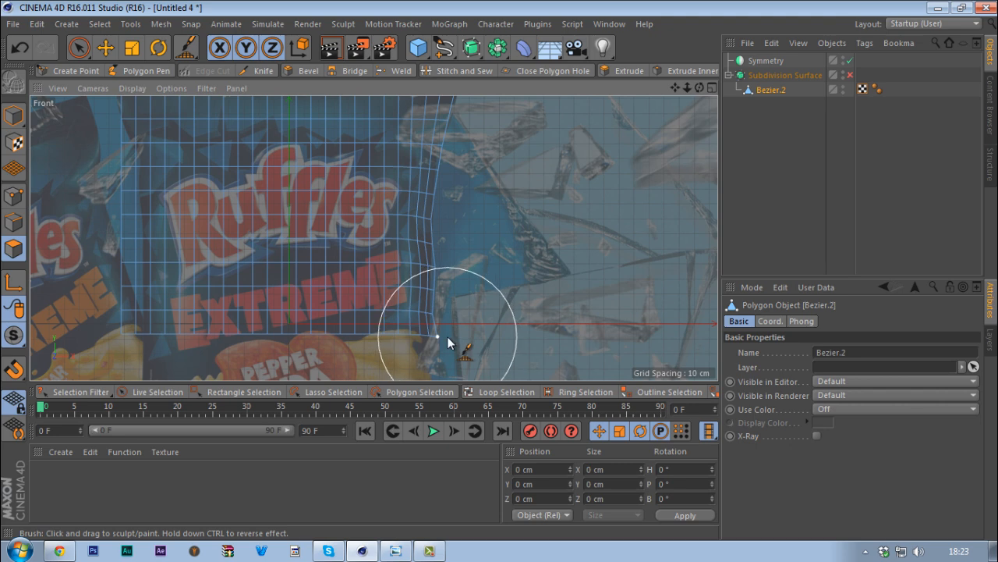
{"action": "left_click", "coordinate": [14, 195]}
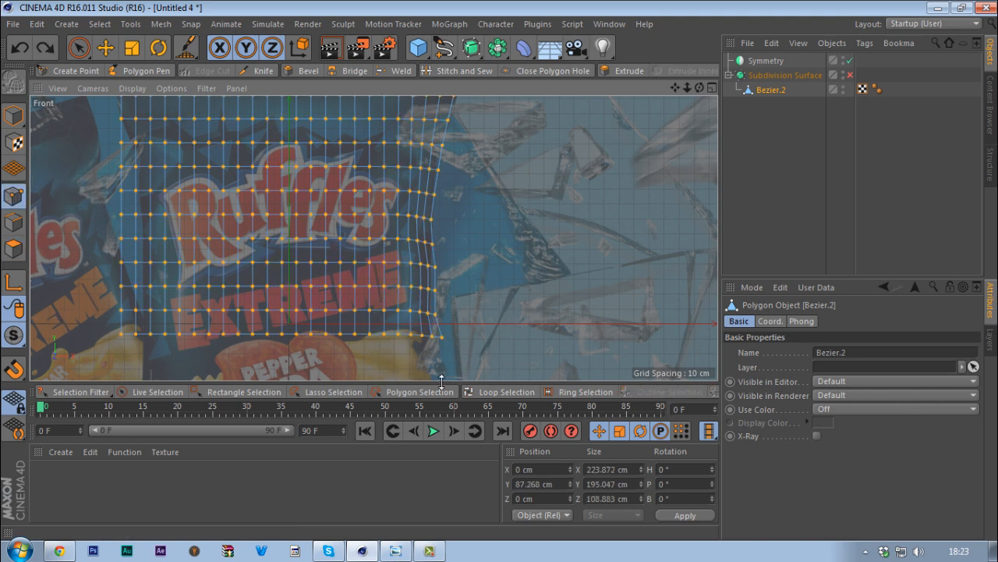
{"action": "left_click_drag", "start_coordinate": [479, 364], "coordinate": [486, 345]}
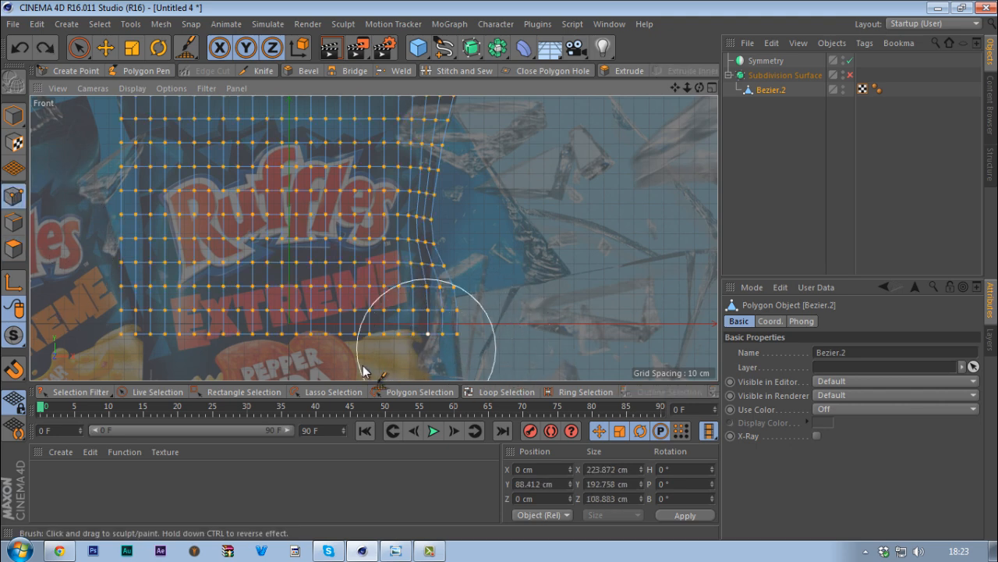
Select the three lowest points of the right side edge and move them outward to about X -112.76 cm.
{"action": "key", "text": "space"}
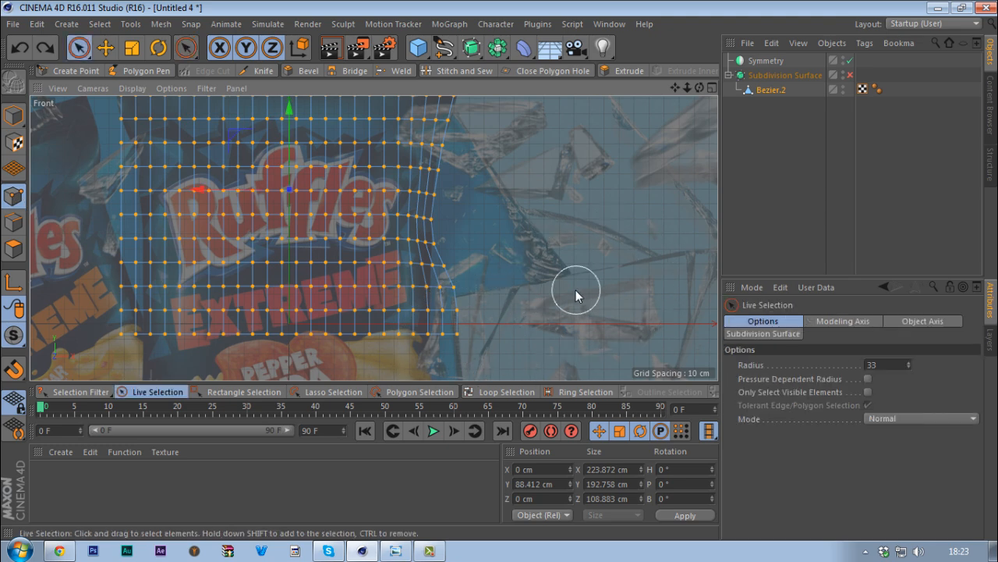
{"action": "left_click", "coordinate": [521, 309]}
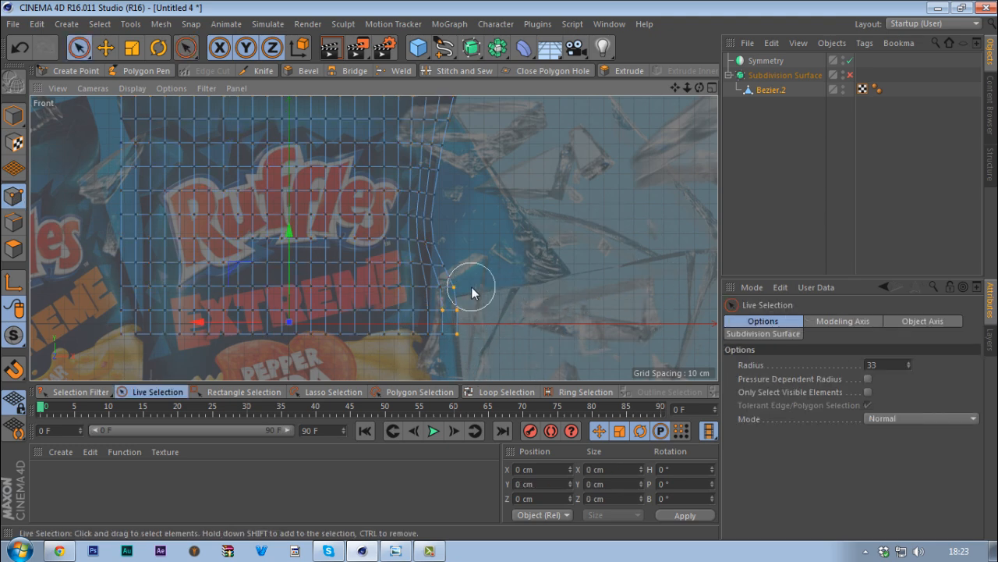
{"action": "left_click_drag", "start_coordinate": [468, 283], "coordinate": [448, 314]}
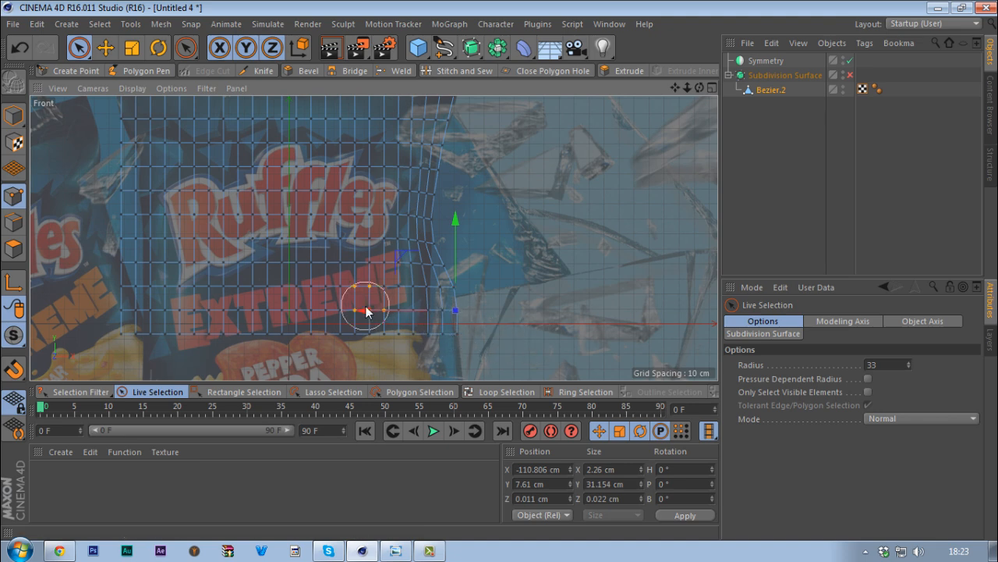
{"action": "key", "text": "e"}
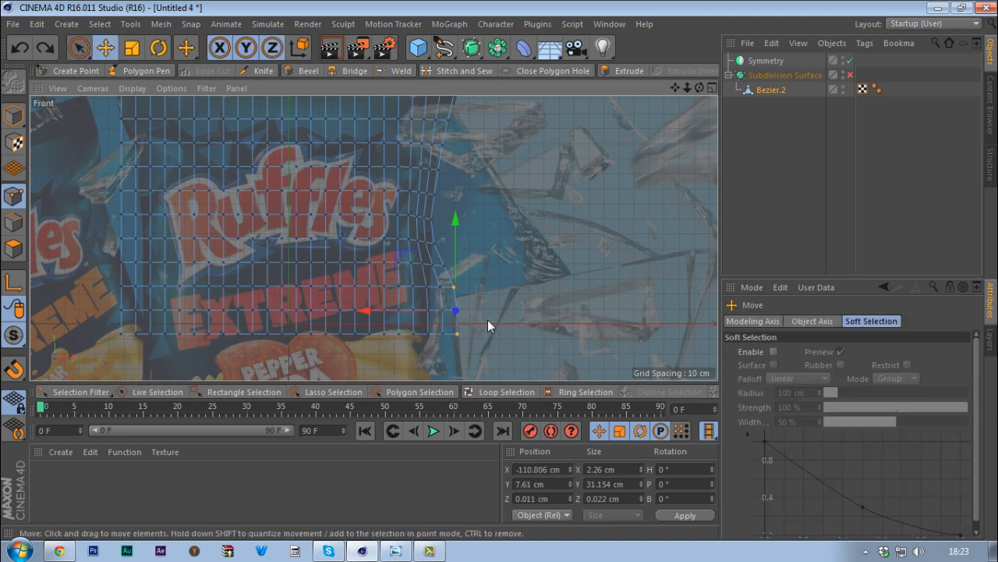
{"action": "left_click_drag", "start_coordinate": [374, 306], "coordinate": [448, 314]}
Select the lowest points of the right side edge again and move them inward to about X -94.21 cm.
{"action": "key", "text": "space"}
{"action": "middle_click_drag", "start_coordinate": [529, 295], "coordinate": [516, 288]}
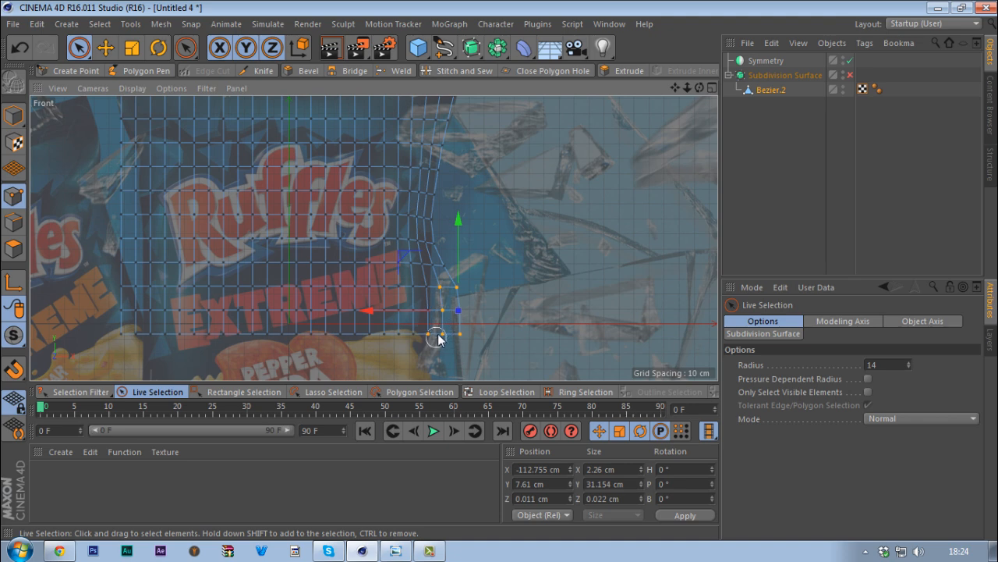
{"action": "left_click", "coordinate": [380, 311]}
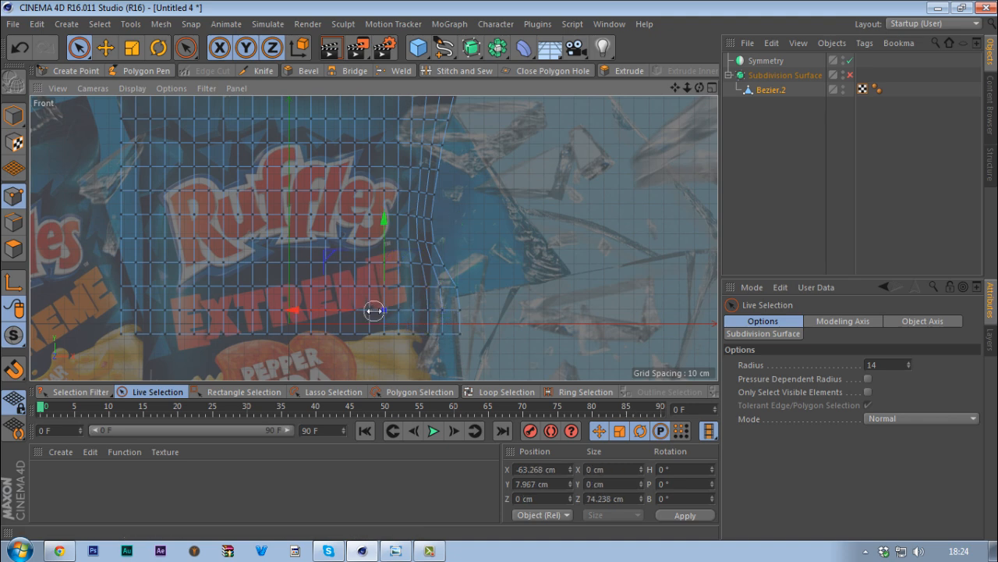
{"action": "key", "text": "ctrl+z"}
{"action": "left_click_drag", "start_coordinate": [387, 310], "coordinate": [373, 311]}
{"action": "scroll", "coordinate": [447, 322], "scroll_direction": "up", "scroll_amount": 3}
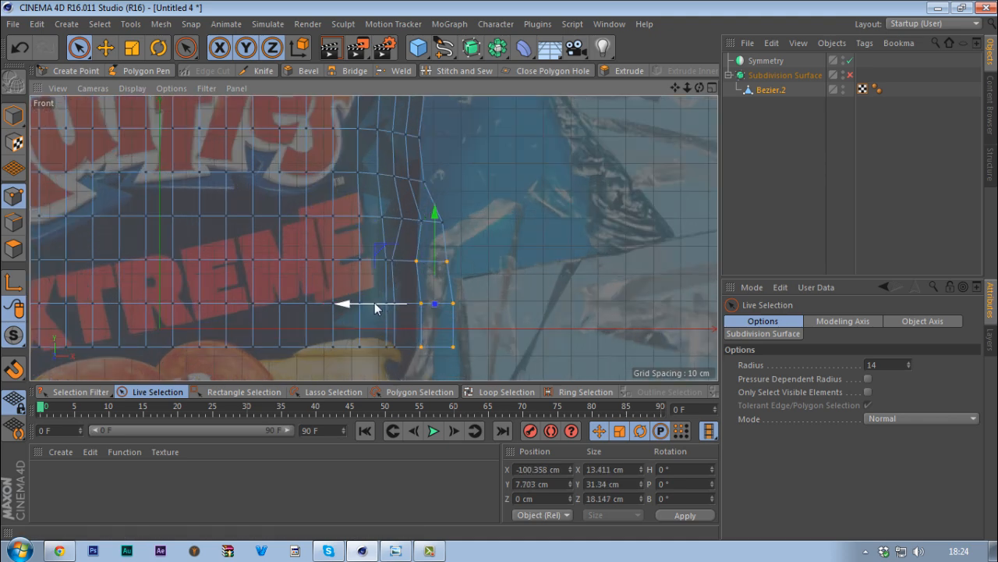
{"action": "left_click_drag", "start_coordinate": [375, 303], "coordinate": [362, 301]}
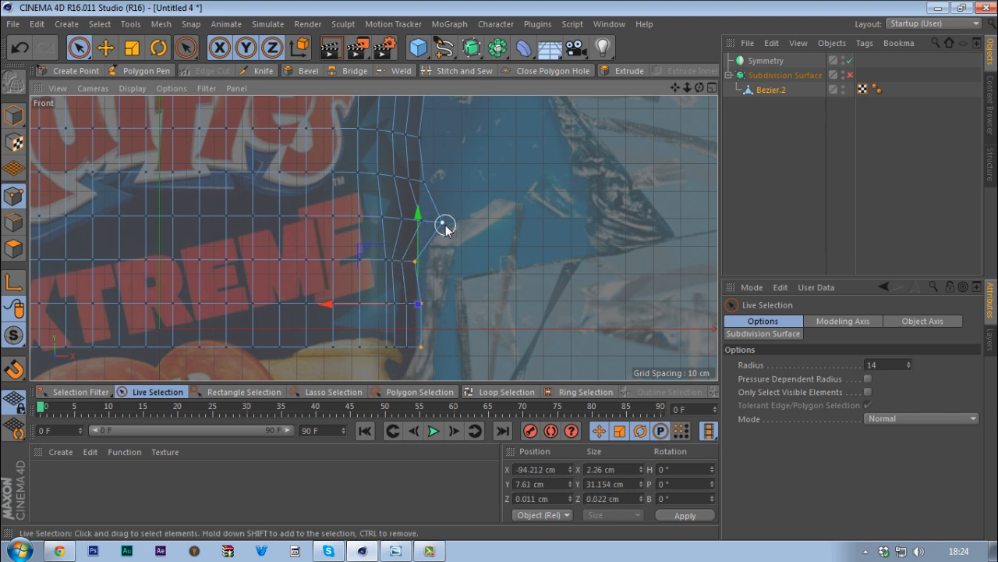
Select the lowest three rows of points at the left side edge and move them inward to the reference bag's outline.
{"action": "scroll", "coordinate": [465, 215], "scroll_direction": "down", "scroll_amount": 1}
{"action": "scroll", "coordinate": [529, 254], "scroll_direction": "down", "scroll_amount": 1}
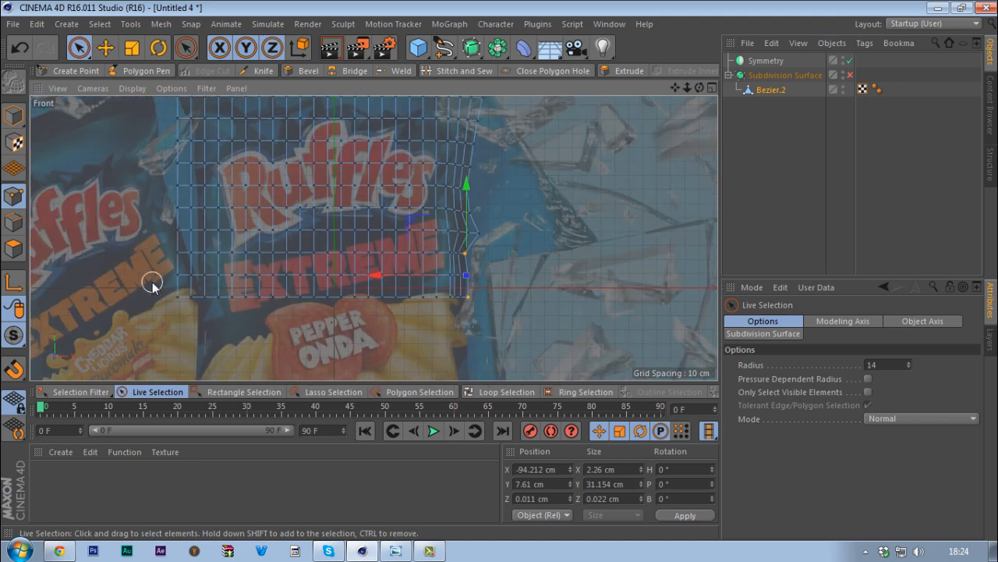
{"action": "scroll", "coordinate": [162, 268], "scroll_direction": "up", "scroll_amount": 2}
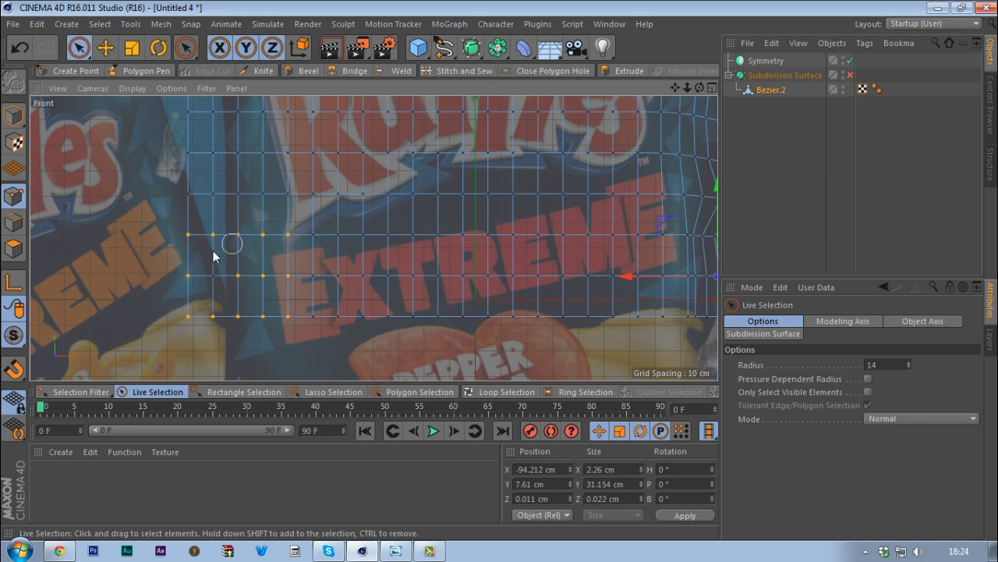
{"action": "left_click_drag", "start_coordinate": [155, 275], "coordinate": [170, 279]}
{"action": "mouse_move", "coordinate": [293, 258]}
{"action": "left_mouse_down", "text": "ctrl"}
{"action": "mouse_move", "coordinate": [289, 307]}
{"action": "mouse_move", "coordinate": [274, 261]}
{"action": "mouse_move", "coordinate": [221, 258]}
{"action": "mouse_move", "coordinate": [178, 277]}
{"action": "mouse_move", "coordinate": [138, 276]}
{"action": "mouse_move", "coordinate": [166, 276]}
{"action": "left_mouse_up", "text": "ctrl"}
{"action": "left_click", "coordinate": [297, 233], "text": "ctrl"}
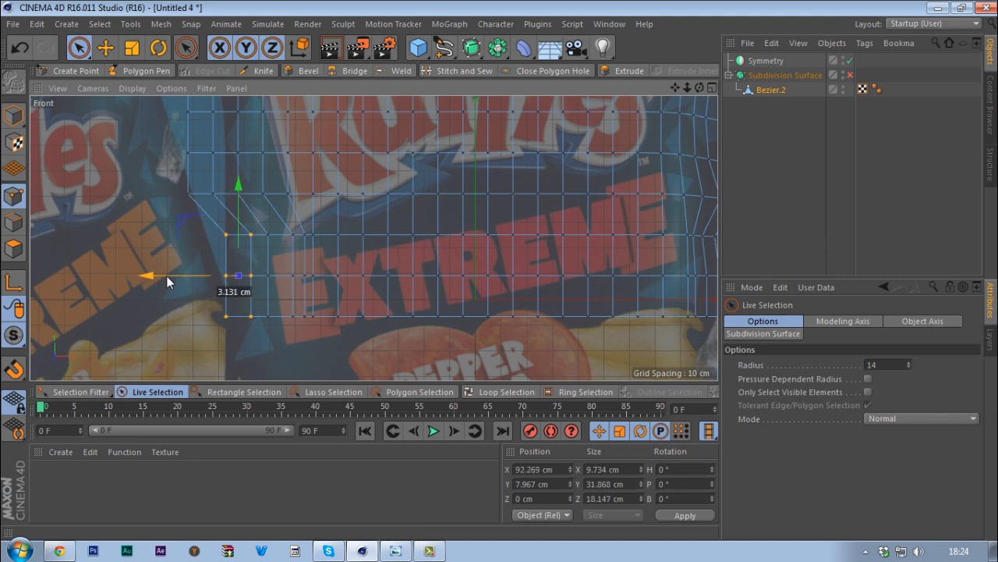
{"action": "left_click", "coordinate": [174, 314]}
Smear the protruding kink above the lower end of the right side edge inward using the Brush with a 16.364 cm radius.
{"action": "scroll", "coordinate": [265, 316], "scroll_direction": "down", "scroll_amount": 5}
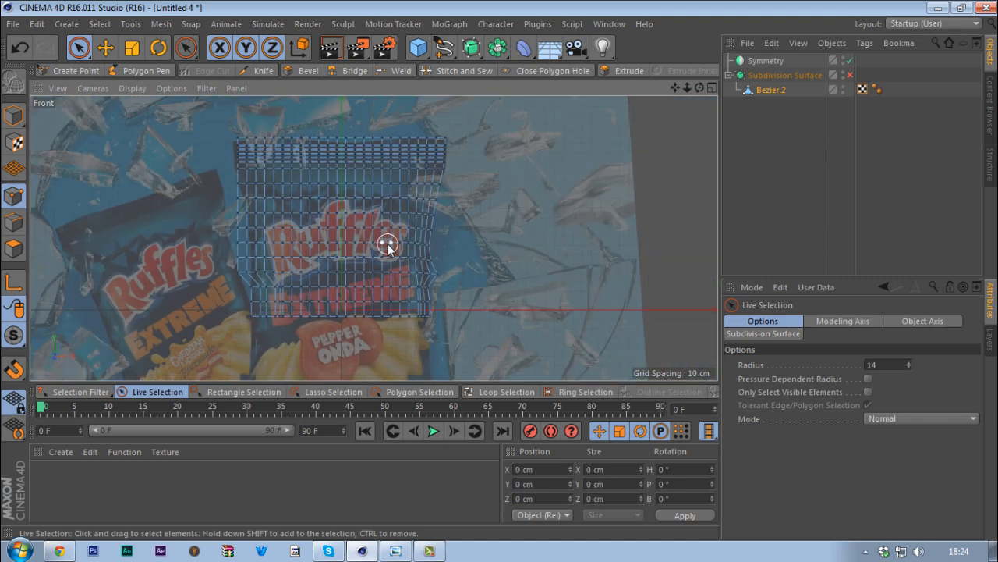
{"action": "right_click", "coordinate": [433, 228]}
{"action": "left_click", "coordinate": [451, 225]}
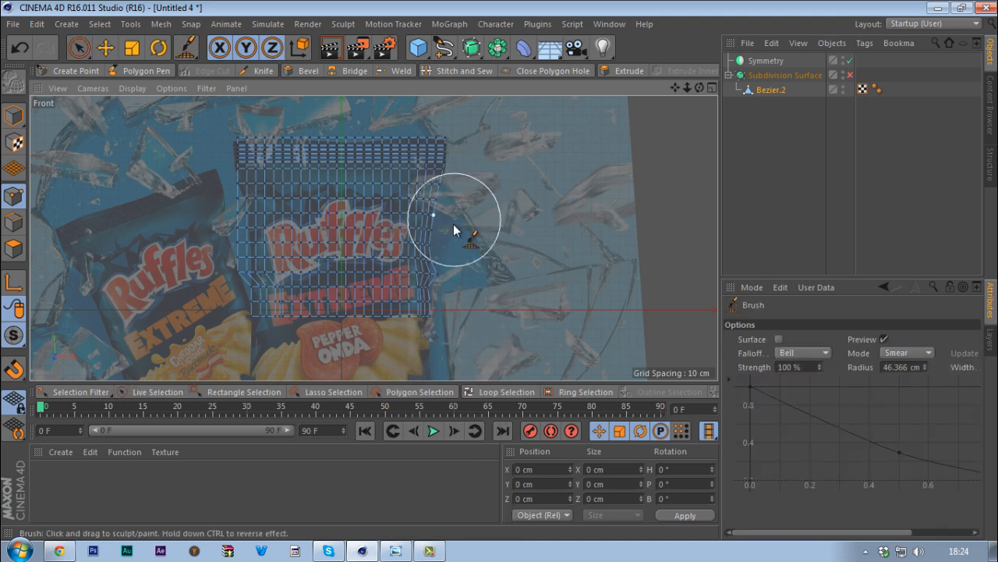
{"action": "scroll", "coordinate": [440, 273], "scroll_direction": "up", "scroll_amount": 3}
{"action": "mouse_move", "coordinate": [464, 270]}
{"action": "middle_mouse_down", "text": "alt"}
{"action": "mouse_move", "coordinate": [487, 268]}
{"action": "mouse_move", "coordinate": [475, 260]}
{"action": "middle_mouse_up", "text": "alt"}
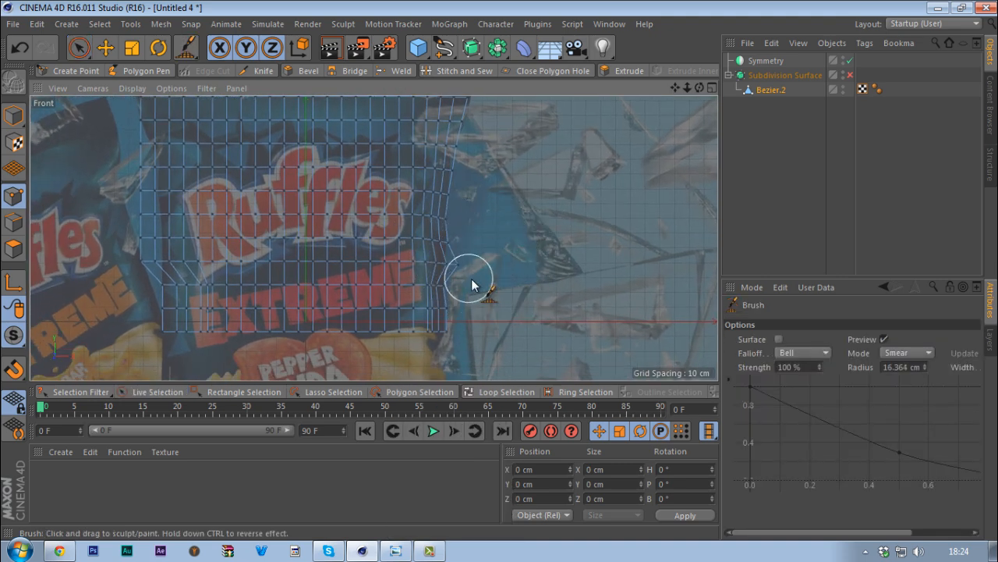
{"action": "left_click_drag", "start_coordinate": [462, 267], "coordinate": [416, 265]}
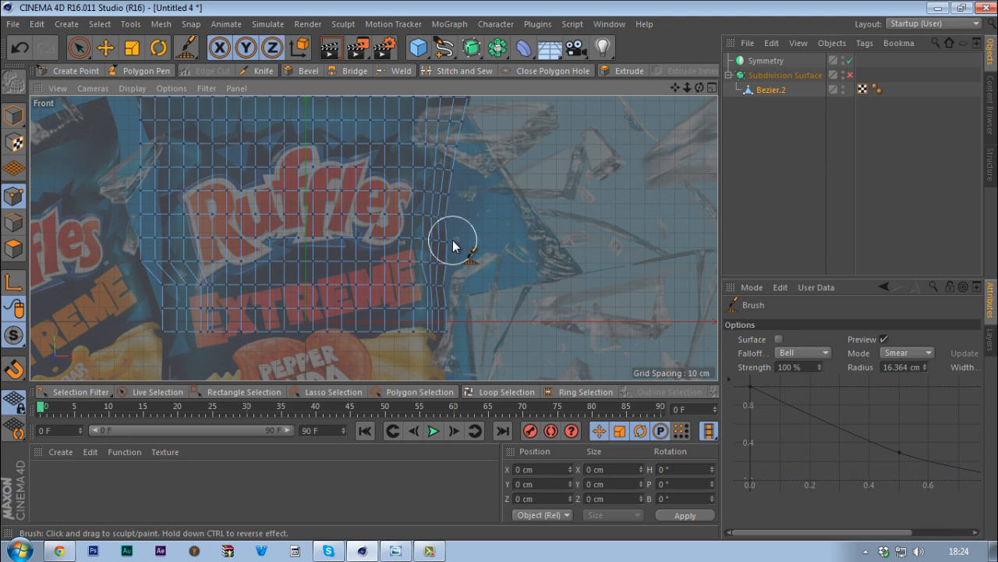
Enlarge the Brush radius to 25.418 cm and smear the top edge and upper corners to follow the reference bag's wavy outline.
{"action": "scroll", "coordinate": [466, 196], "scroll_direction": "down", "scroll_amount": 3}
{"action": "scroll", "coordinate": [477, 227], "scroll_direction": "up", "scroll_amount": 3}
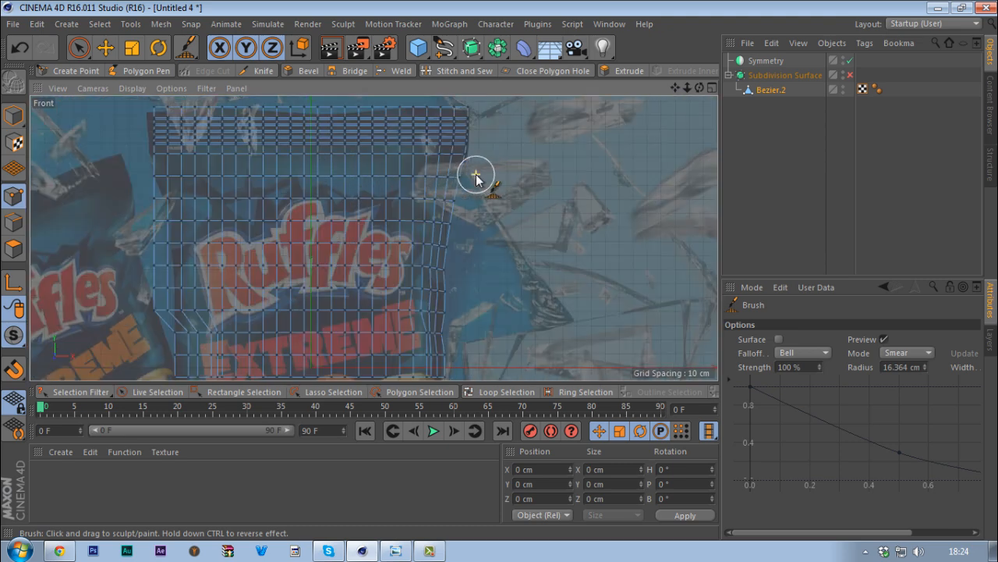
{"action": "scroll", "coordinate": [476, 178], "scroll_direction": "up", "scroll_amount": 2}
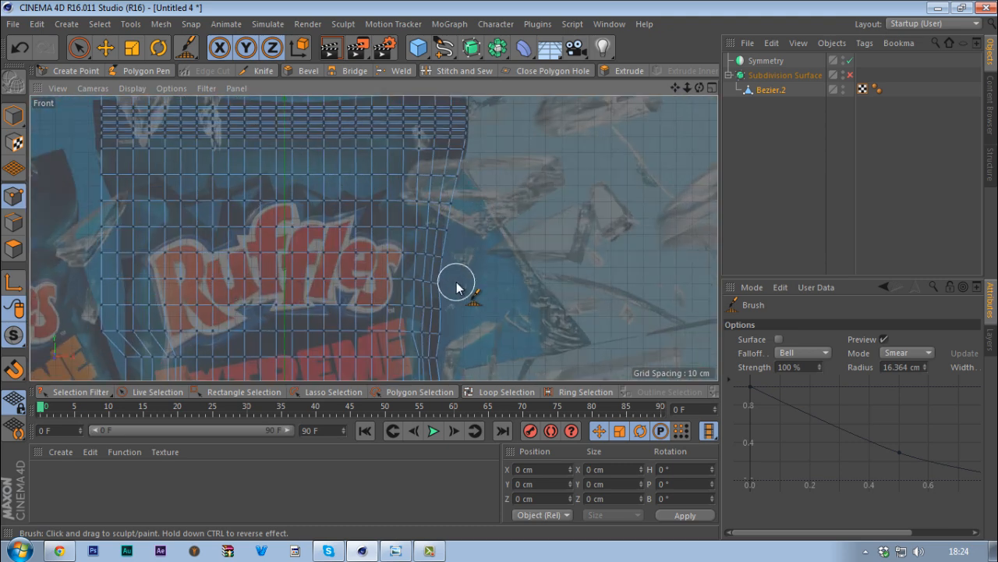
{"action": "scroll", "coordinate": [462, 289], "scroll_direction": "down", "scroll_amount": 2}
{"action": "scroll", "coordinate": [480, 278], "scroll_direction": "up", "scroll_amount": 2}
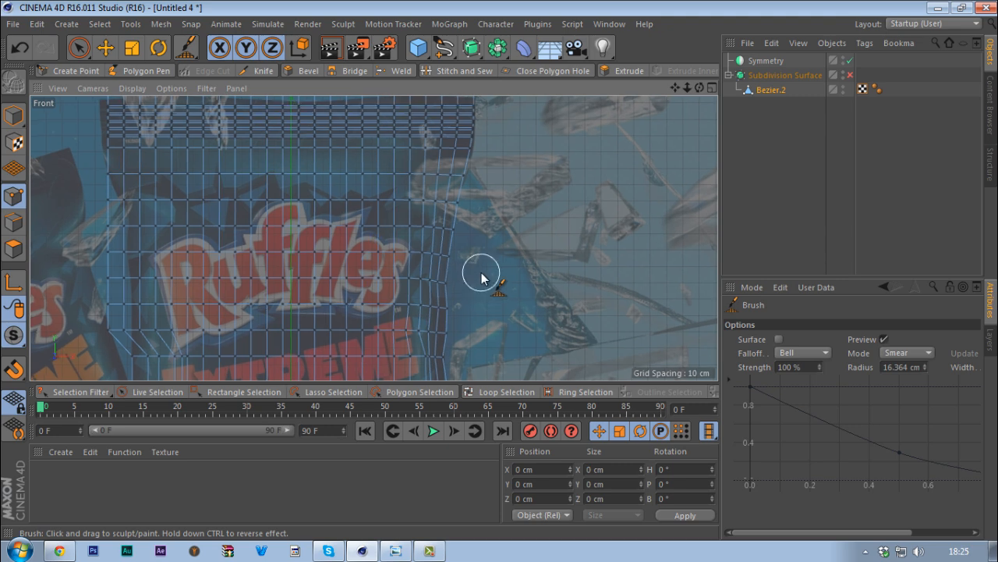
{"action": "middle_click_drag", "start_coordinate": [481, 273], "coordinate": [493, 273]}
{"action": "mouse_move", "coordinate": [495, 216]}
{"action": "left_mouse_down", "text": "alt"}
{"action": "mouse_move", "coordinate": [490, 241]}
{"action": "mouse_move", "coordinate": [498, 236]}
{"action": "left_mouse_up", "text": "alt"}
{"action": "mouse_move", "coordinate": [431, 175]}
{"action": "middle_mouse_down", "text": "alt"}
{"action": "mouse_move", "coordinate": [429, 228]}
{"action": "mouse_move", "coordinate": [426, 220]}
{"action": "middle_mouse_up", "text": "alt"}
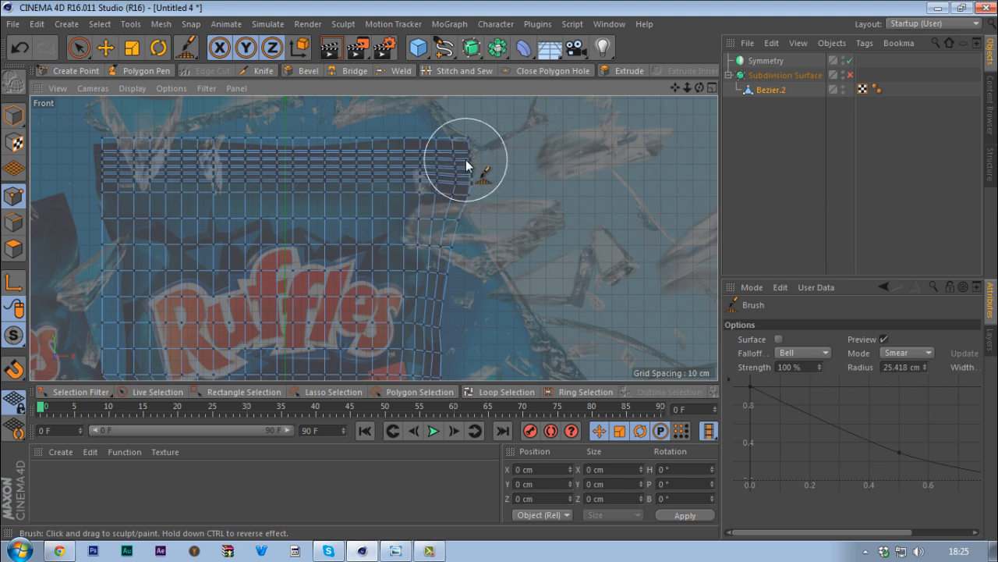
{"action": "mouse_move", "coordinate": [466, 159]}
{"action": "left_mouse_down"}
{"action": "mouse_move", "coordinate": [343, 135]}
{"action": "mouse_move", "coordinate": [341, 145]}
{"action": "mouse_move", "coordinate": [256, 142]}
{"action": "mouse_move", "coordinate": [263, 151]}
{"action": "mouse_move", "coordinate": [223, 156]}
{"action": "mouse_move", "coordinate": [103, 150]}
{"action": "mouse_move", "coordinate": [96, 270]}
{"action": "mouse_move", "coordinate": [194, 304]}
{"action": "left_mouse_up"}
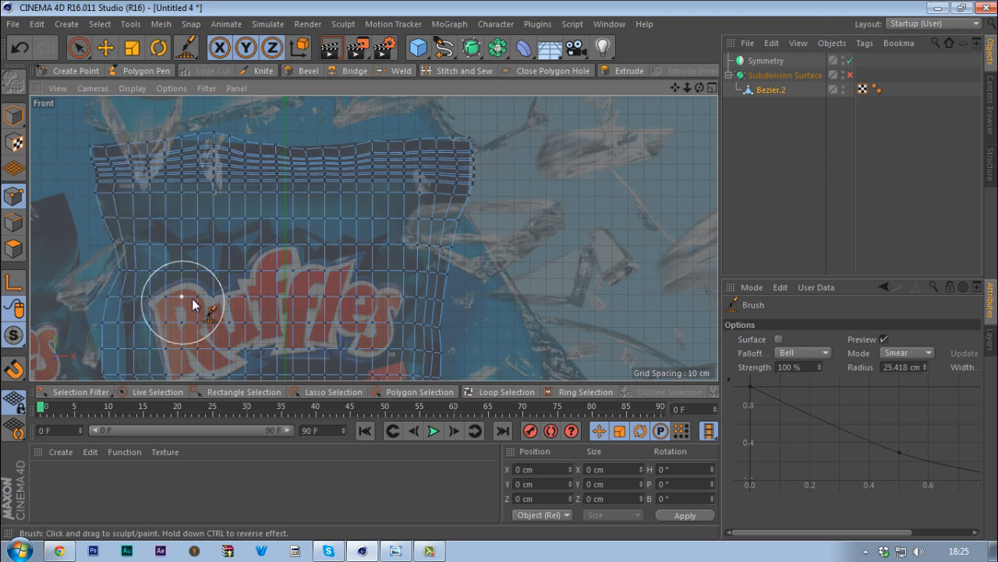
Smear the left side edge of Bezier.2 with the Brush so it follows the reference outline.
{"action": "middle_click_drag", "start_coordinate": [193, 303], "coordinate": [342, 232], "text": "alt"}
{"action": "mouse_move", "coordinate": [248, 226]}
{"action": "left_mouse_down"}
{"action": "mouse_move", "coordinate": [269, 226]}
{"action": "mouse_move", "coordinate": [259, 268]}
{"action": "mouse_move", "coordinate": [273, 272]}
{"action": "mouse_move", "coordinate": [256, 296]}
{"action": "mouse_move", "coordinate": [278, 302]}
{"action": "mouse_move", "coordinate": [273, 331]}
{"action": "mouse_move", "coordinate": [271, 302]}
{"action": "left_mouse_up"}
{"action": "left_click_drag", "start_coordinate": [272, 249], "coordinate": [275, 250]}
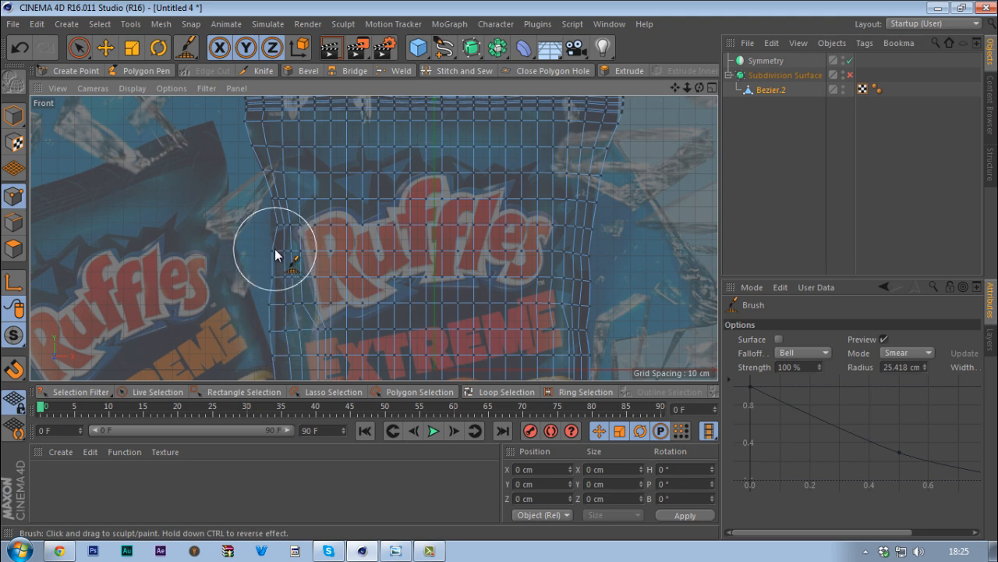
{"action": "scroll", "coordinate": [258, 220], "scroll_direction": "down", "scroll_amount": 3}
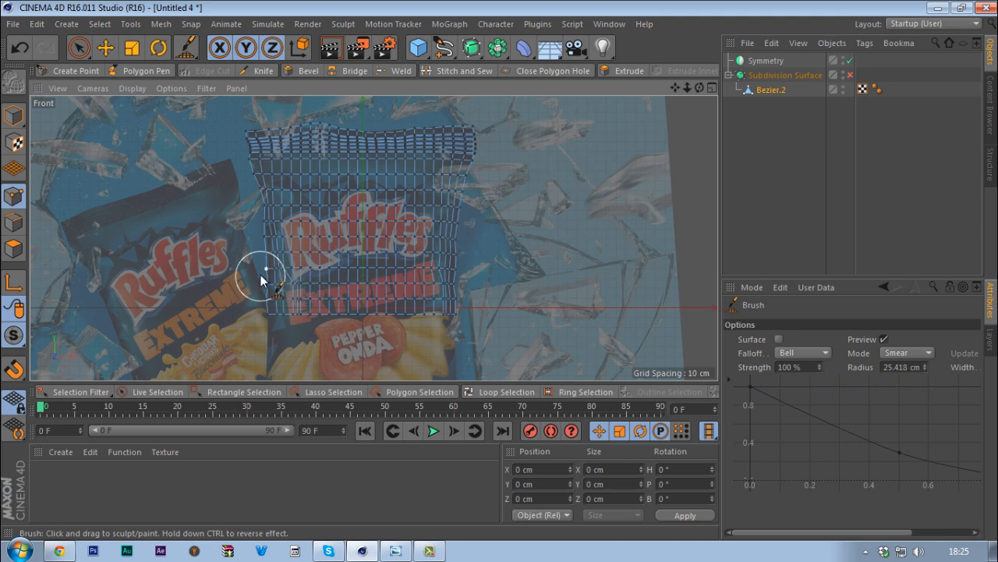
Switch to polygon mode, turn on the Subdivision Surface and examine the smoothed half bag's lower left area in the perspective view.
{"action": "middle_click", "coordinate": [392, 232]}
{"action": "middle_click", "coordinate": [200, 151]}
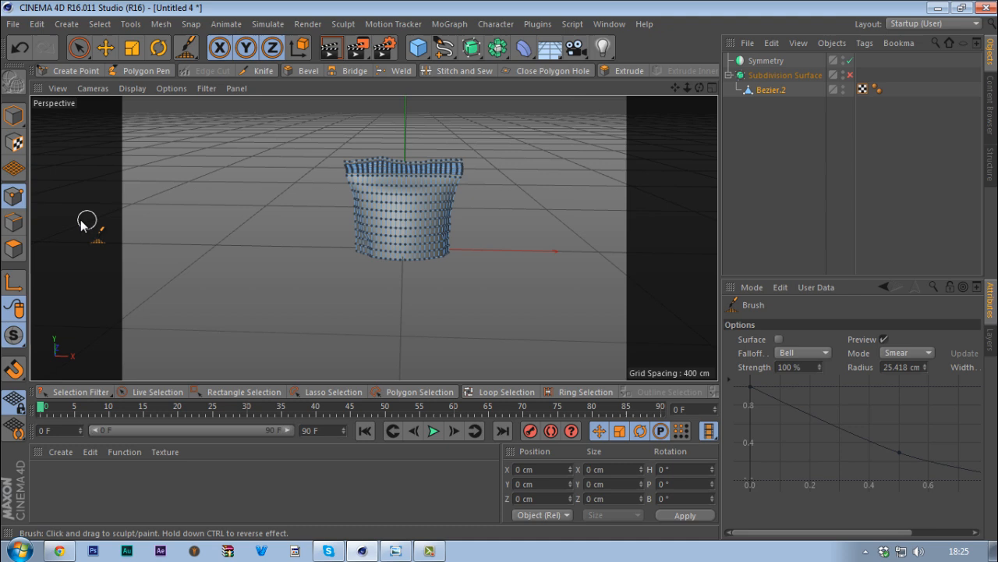
{"action": "left_click", "coordinate": [13, 249]}
{"action": "left_click_drag", "start_coordinate": [400, 232], "coordinate": [376, 250], "text": "alt"}
{"action": "key", "text": "q"}
{"action": "left_click", "coordinate": [772, 211]}
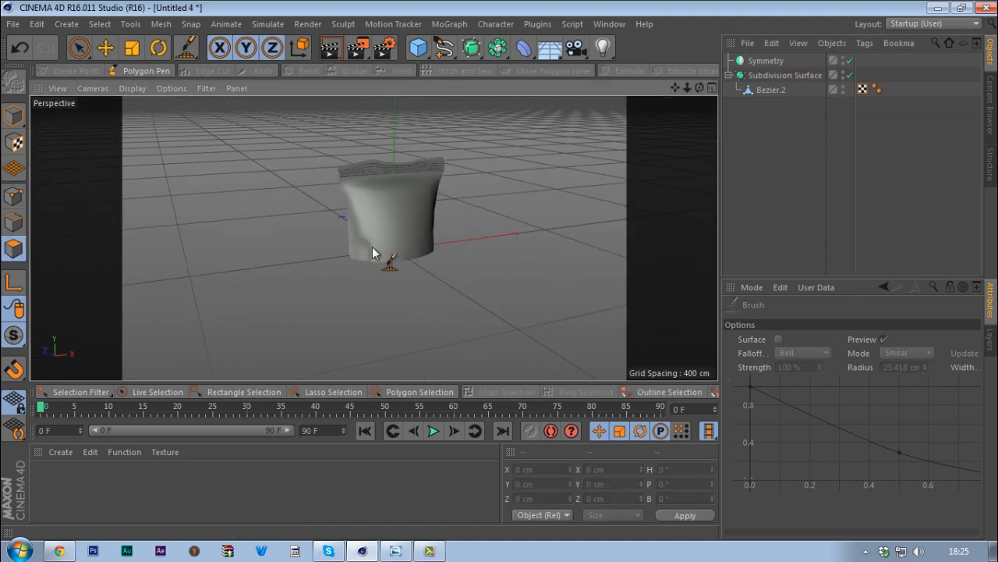
{"action": "right_click_drag", "start_coordinate": [380, 247], "coordinate": [466, 209], "text": "alt"}
{"action": "left_click_drag", "start_coordinate": [369, 234], "coordinate": [483, 261], "text": "alt"}
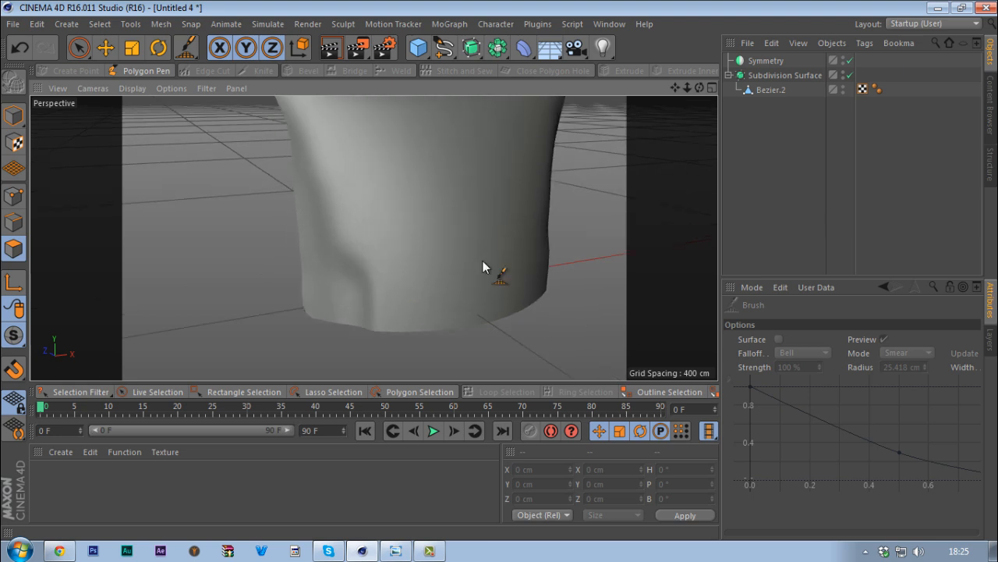
Smear the dent near the lower left corner of Bezier.2 downward with the Brush in the front view.
{"action": "left_click", "coordinate": [770, 91]}
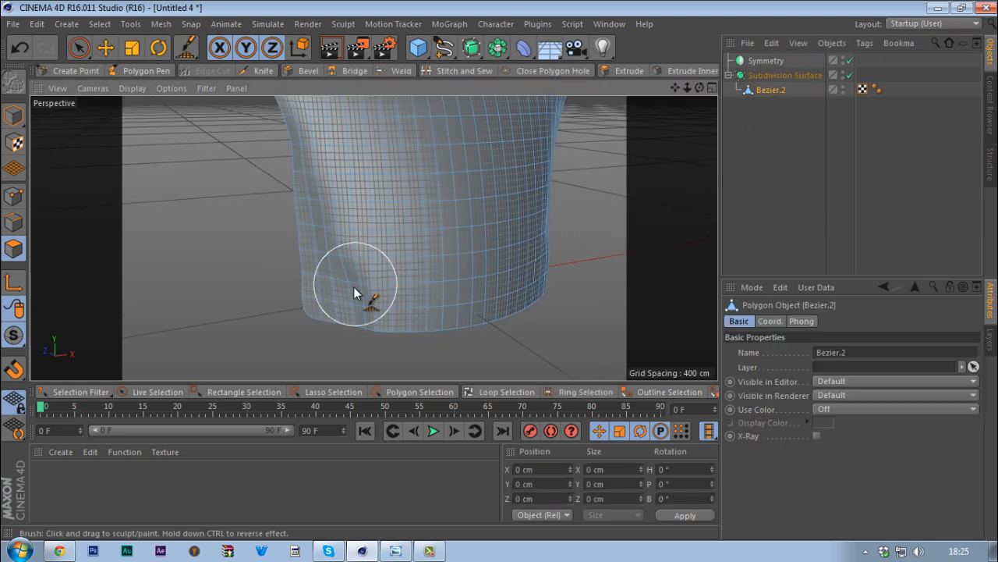
{"action": "left_click_drag", "start_coordinate": [354, 290], "coordinate": [356, 311]}
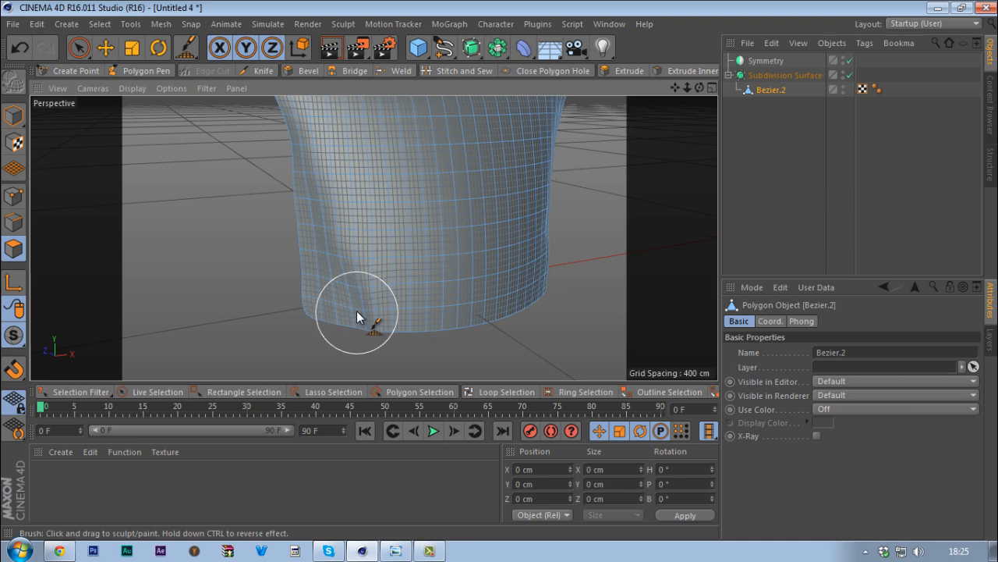
{"action": "middle_click", "coordinate": [356, 312]}
{"action": "middle_click", "coordinate": [472, 283]}
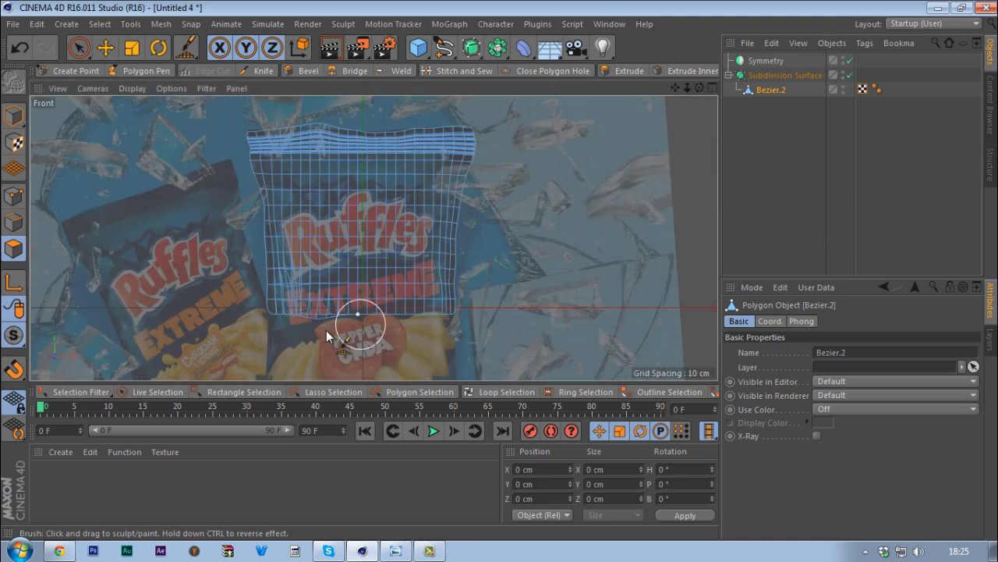
{"action": "scroll", "coordinate": [320, 333], "scroll_direction": "up", "scroll_amount": 5}
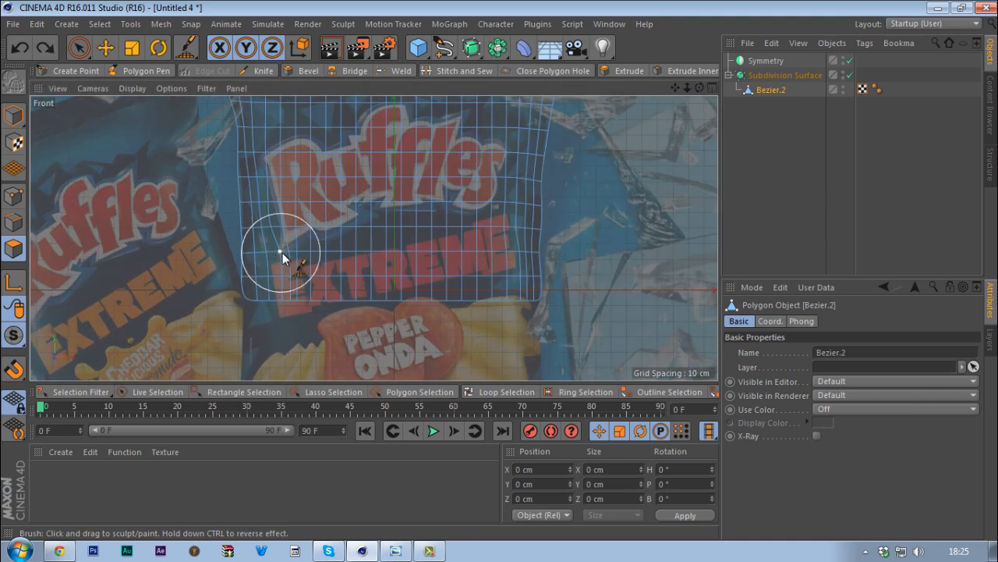
{"action": "left_click_drag", "start_coordinate": [282, 253], "coordinate": [286, 266]}
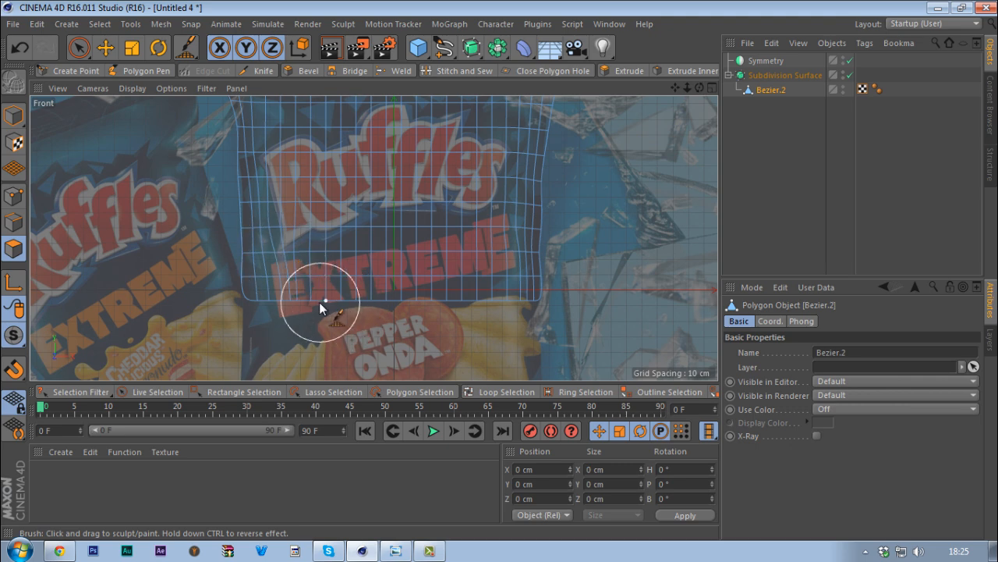
Move Bezier.2 from the Subdivision Surface into the Symmetry object and mirror it across the XZ plane.
{"action": "middle_click", "coordinate": [446, 171]}
{"action": "middle_click", "coordinate": [325, 206]}
{"action": "left_click", "coordinate": [786, 219]}
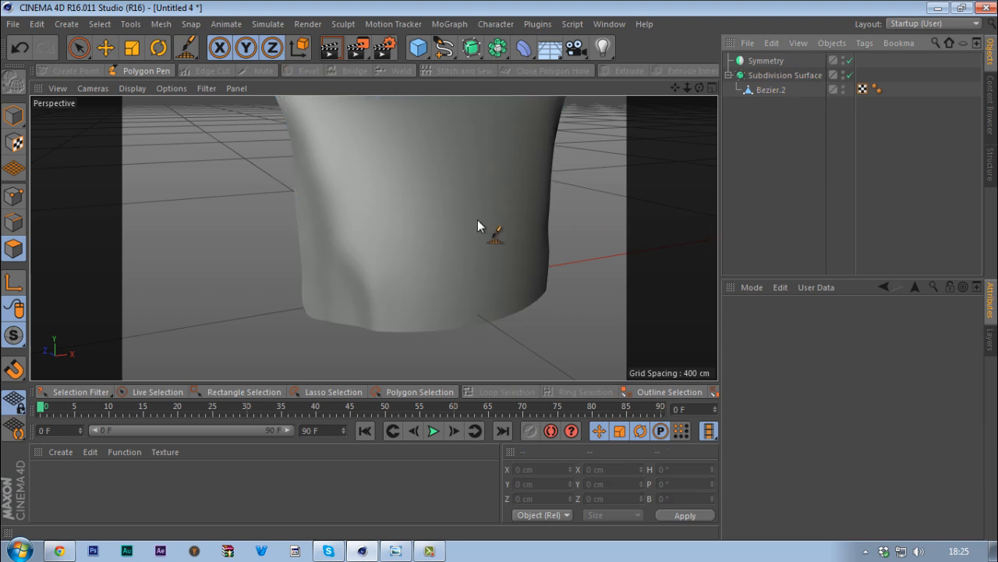
{"action": "left_click_drag", "start_coordinate": [776, 92], "coordinate": [771, 64]}
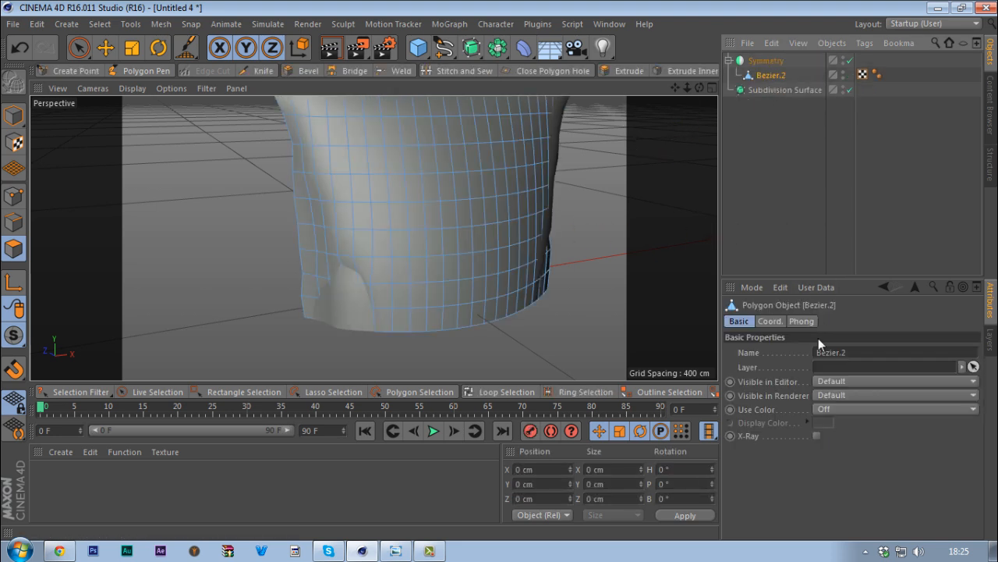
{"action": "left_click", "coordinate": [772, 61]}
Examine the mirrored bag from several angles and compare it with the reference picture 253D_ruffles_packs.
{"action": "scroll", "coordinate": [831, 349], "scroll_direction": "down", "scroll_amount": 1}
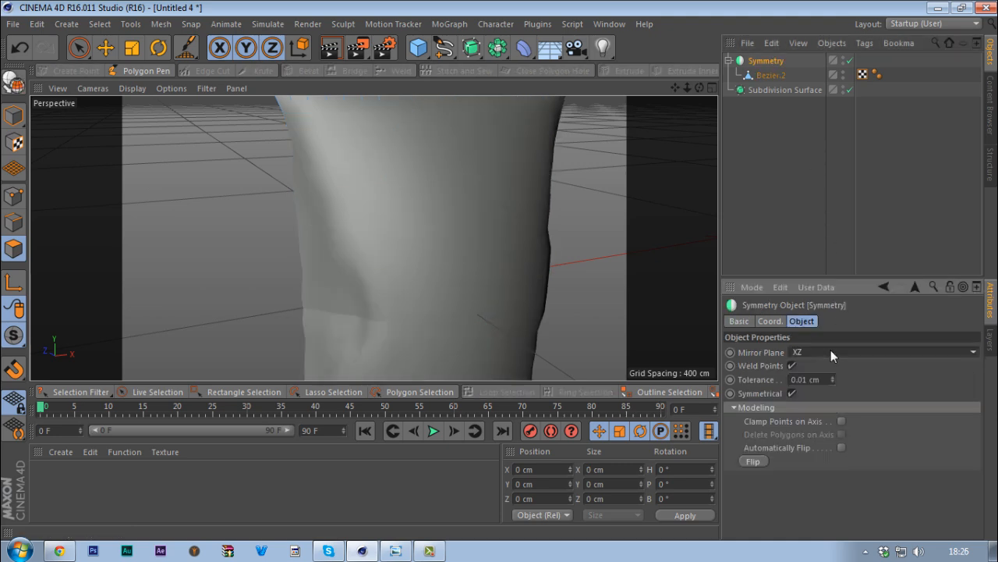
{"action": "scroll", "coordinate": [382, 270], "scroll_direction": "down", "scroll_amount": 5}
{"action": "left_click_drag", "start_coordinate": [382, 271], "coordinate": [417, 312], "text": "alt"}
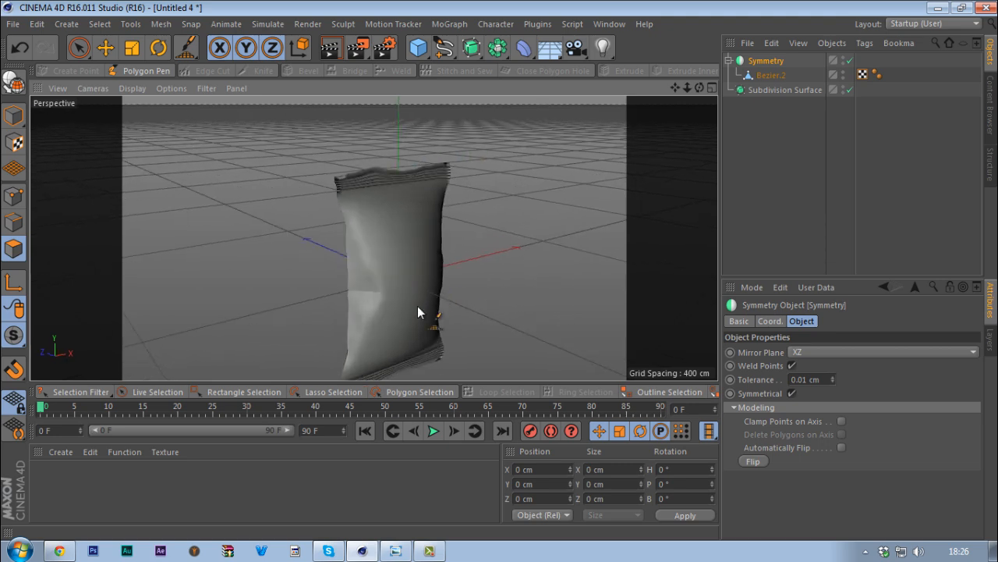
{"action": "left_click", "coordinate": [396, 551]}
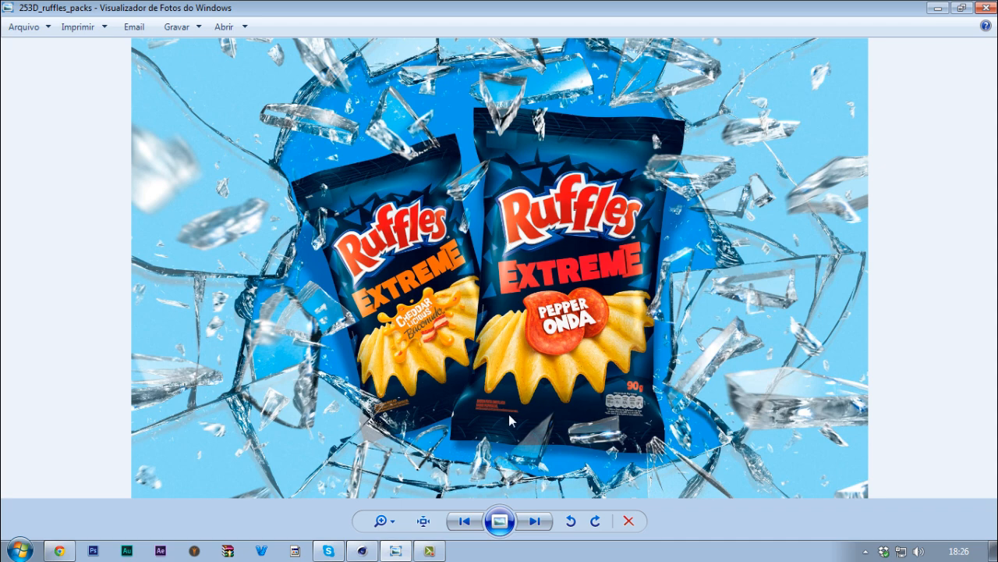
{"action": "left_click", "coordinate": [362, 551]}
{"action": "left_click_drag", "start_coordinate": [431, 265], "coordinate": [513, 256], "text": "alt"}
{"action": "scroll", "coordinate": [413, 285], "scroll_direction": "up", "scroll_amount": 5}
{"action": "scroll", "coordinate": [414, 286], "scroll_direction": "down", "scroll_amount": 3}
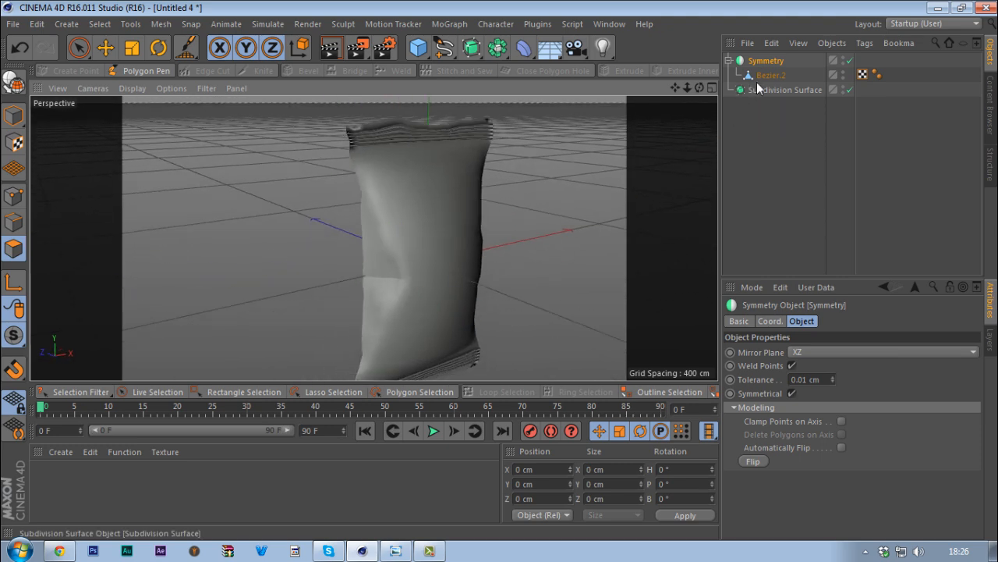
Make the Symmetry object editable and move the resulting Bezier.2 mesh into the Subdivision Surface.
{"action": "key", "text": "c"}
{"action": "left_click", "coordinate": [728, 60]}
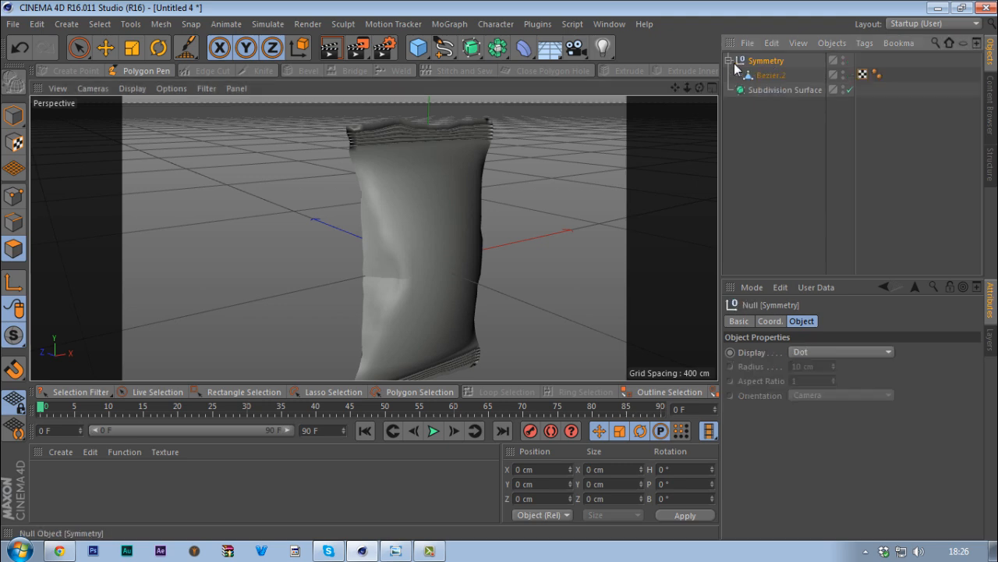
{"action": "left_click_drag", "start_coordinate": [760, 75], "coordinate": [769, 88]}
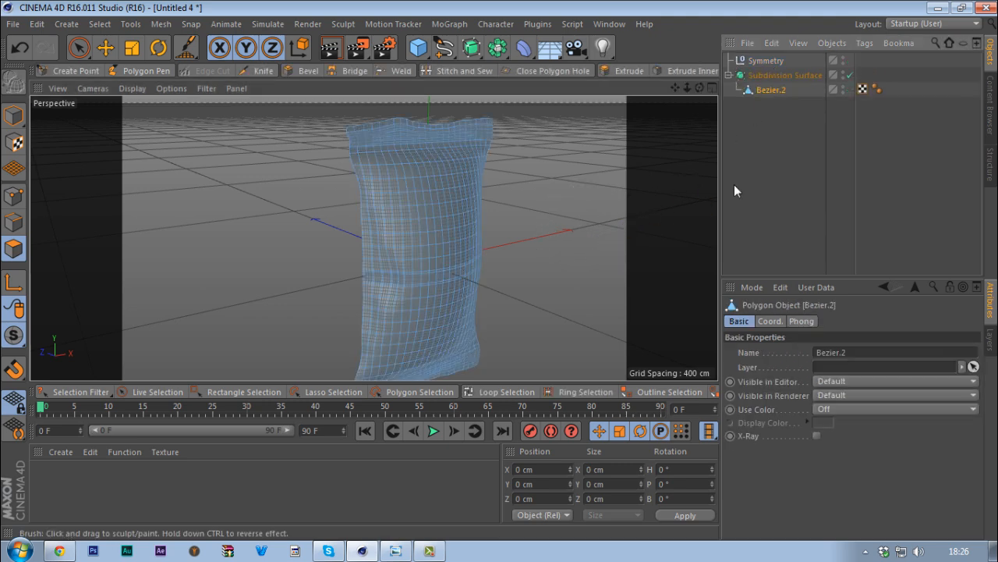
Select the full bag mesh Bezier.2 and turn off the Subdivision Surface smoothing.
{"action": "left_click", "coordinate": [795, 165]}
{"action": "left_click", "coordinate": [773, 93]}
{"action": "key", "text": "q"}
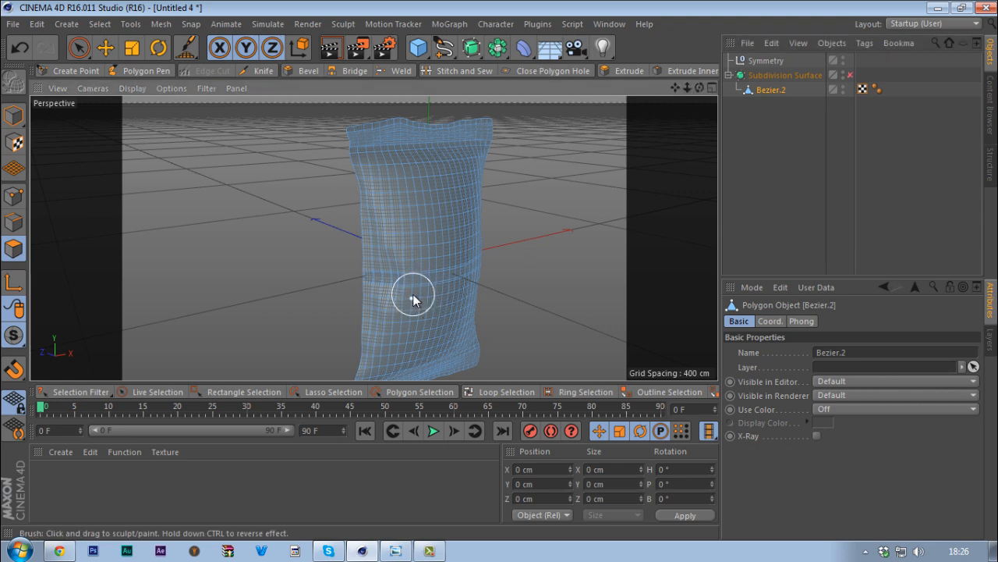
Turn the Subdivision Surface smoothing back on and nudge the crease beside the bag's middle with the Brush.
{"action": "scroll", "coordinate": [392, 294], "scroll_direction": "up", "scroll_amount": 4}
{"action": "mouse_move", "coordinate": [430, 294]}
{"action": "left_mouse_down", "text": "alt"}
{"action": "mouse_move", "coordinate": [383, 292]}
{"action": "mouse_move", "coordinate": [381, 269]}
{"action": "mouse_move", "coordinate": [395, 265]}
{"action": "left_mouse_up", "text": "alt"}
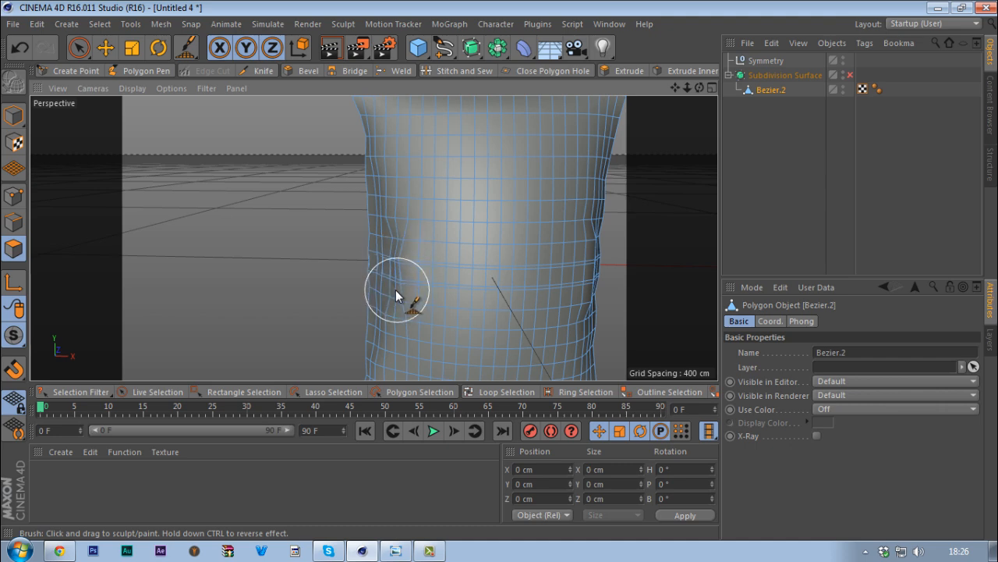
{"action": "key", "text": "q"}
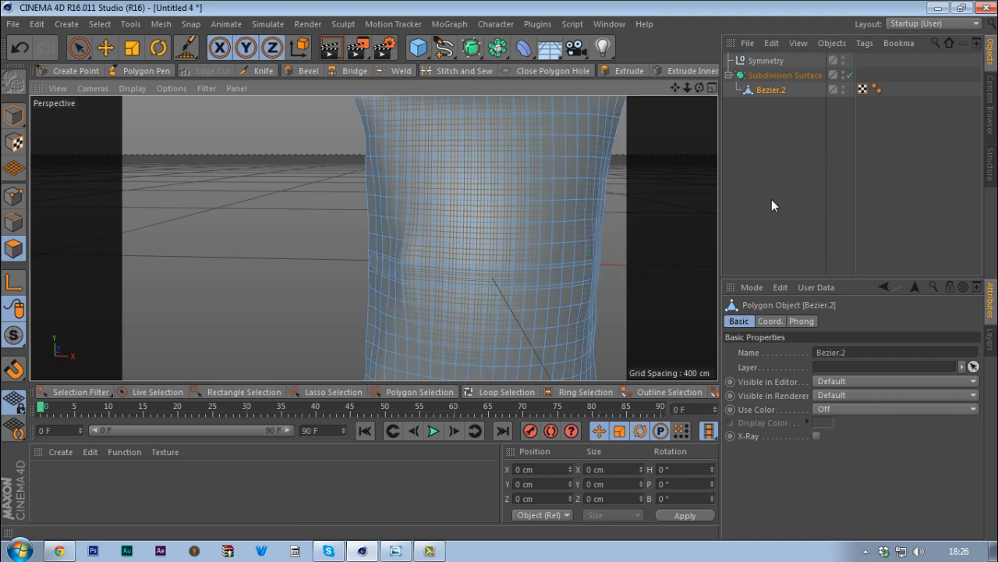
{"action": "left_click", "coordinate": [772, 200]}
{"action": "scroll", "coordinate": [341, 268], "scroll_direction": "down", "scroll_amount": 5}
{"action": "left_click_drag", "start_coordinate": [341, 268], "coordinate": [434, 279], "text": "alt"}
{"action": "scroll", "coordinate": [434, 279], "scroll_direction": "up", "scroll_amount": 5}
{"action": "left_click", "coordinate": [756, 90]}
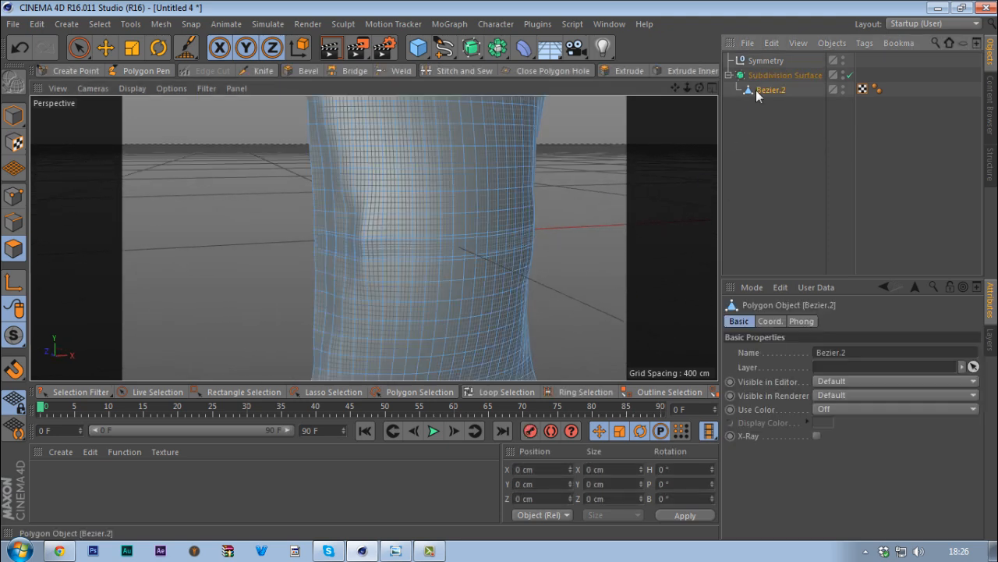
{"action": "left_click_drag", "start_coordinate": [364, 242], "coordinate": [372, 241]}
Deselect the mesh and examine the whole smoothed bag from the front and from slightly above.
{"action": "left_click", "coordinate": [780, 202]}
{"action": "scroll", "coordinate": [443, 259], "scroll_direction": "down", "scroll_amount": 4}
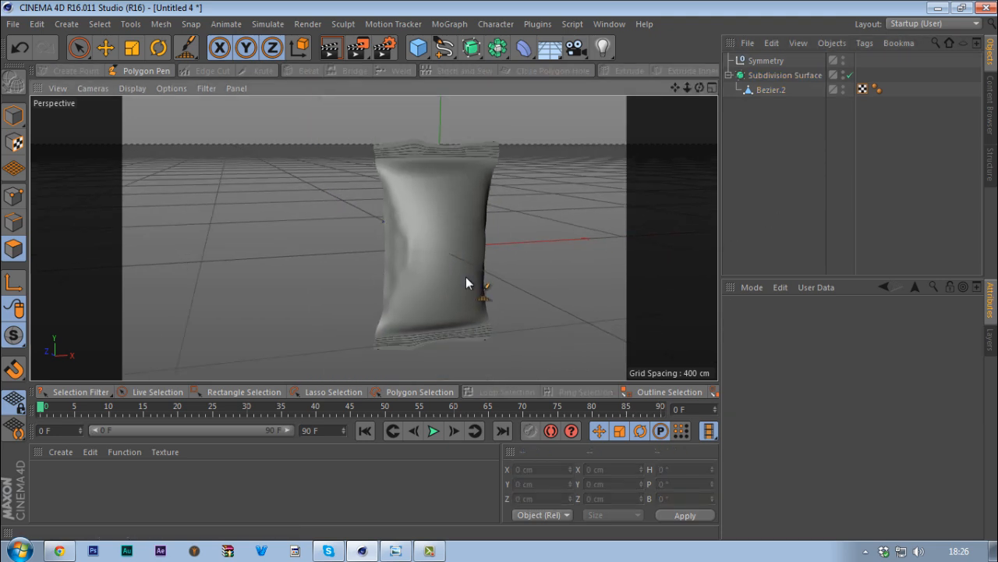
{"action": "left_click_drag", "start_coordinate": [308, 280], "coordinate": [400, 274], "text": "alt"}
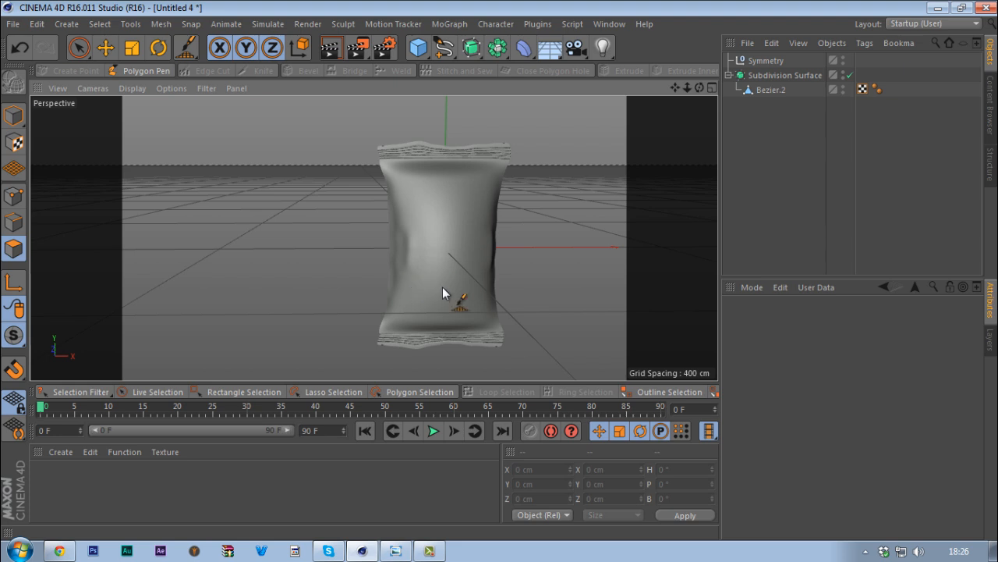
{"action": "middle_click_drag", "start_coordinate": [443, 287], "coordinate": [396, 260], "text": "alt"}
{"action": "scroll", "coordinate": [404, 265], "scroll_direction": "down", "scroll_amount": 4}
{"action": "left_click_drag", "start_coordinate": [422, 257], "coordinate": [407, 281], "text": "alt"}
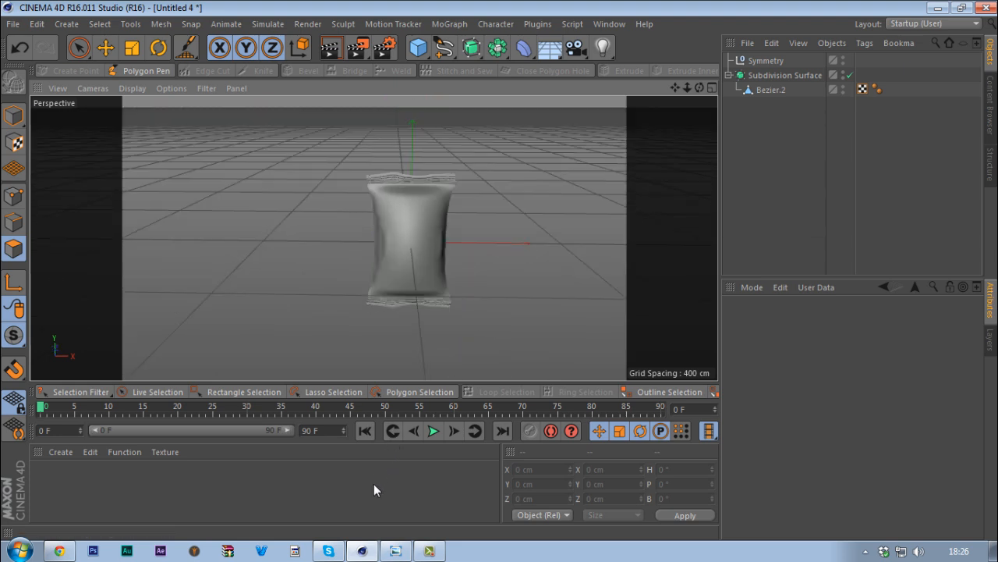
Create a material and load the image 639259221 as its Color texture without copying it to the project location.
{"action": "double_click", "coordinate": [324, 491]}
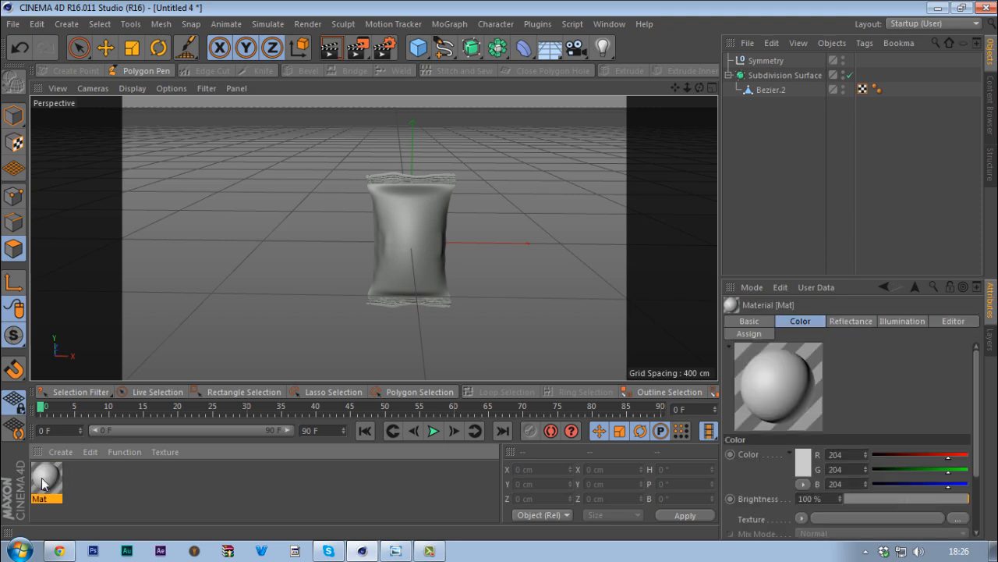
{"action": "double_click", "coordinate": [43, 484]}
{"action": "left_click", "coordinate": [280, 250]}
{"action": "left_click", "coordinate": [499, 240]}
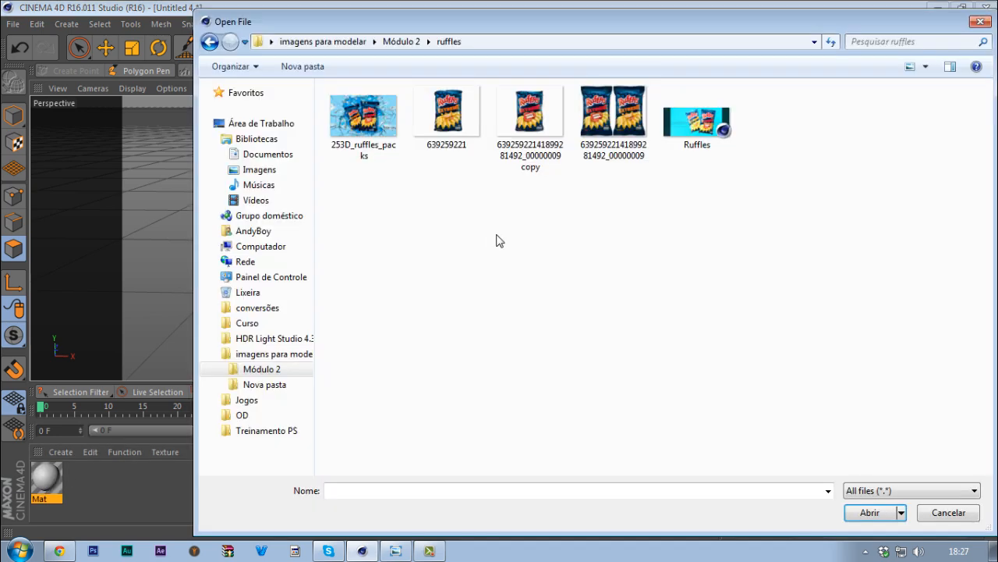
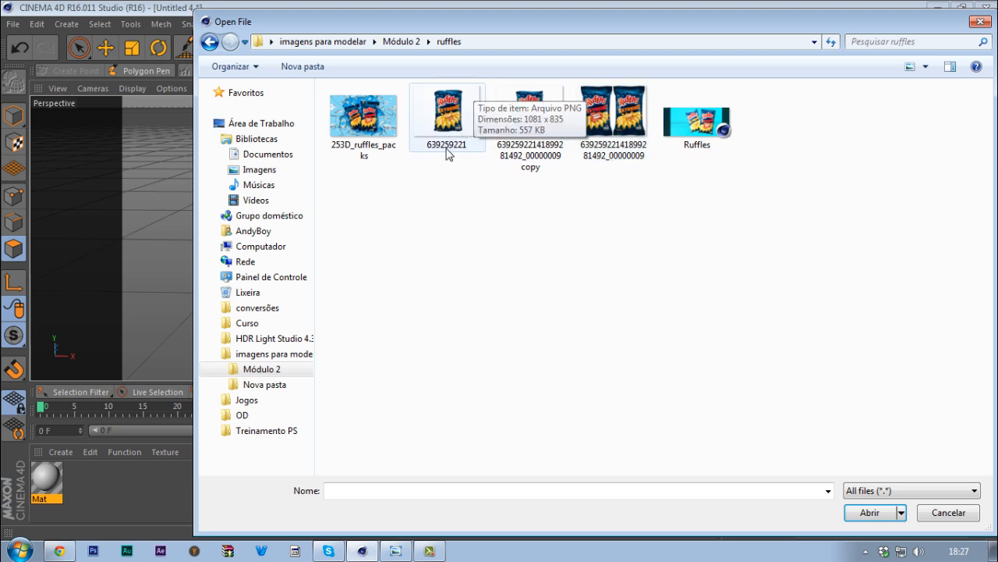
{"action": "double_click", "coordinate": [451, 119]}
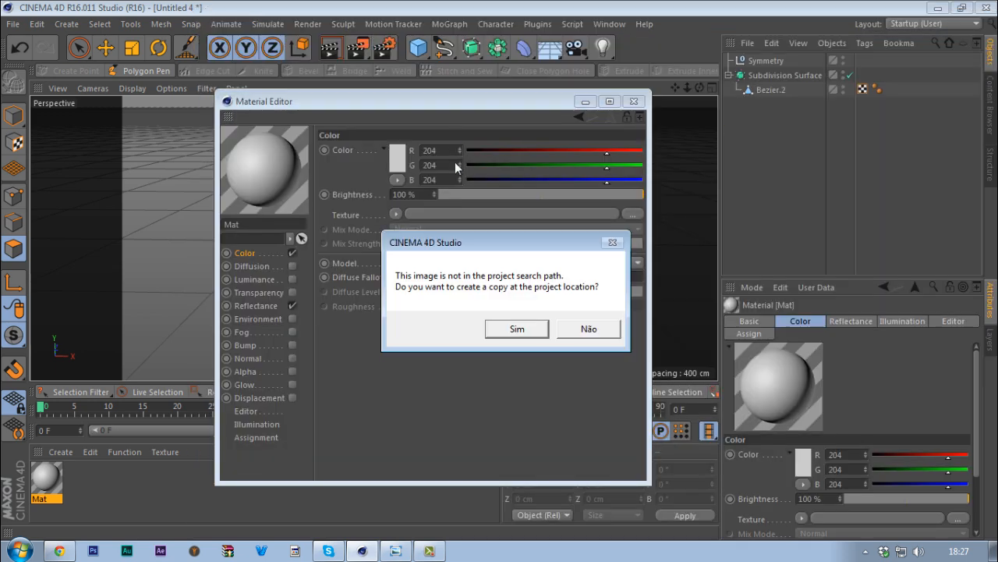
{"action": "left_click", "coordinate": [575, 334]}
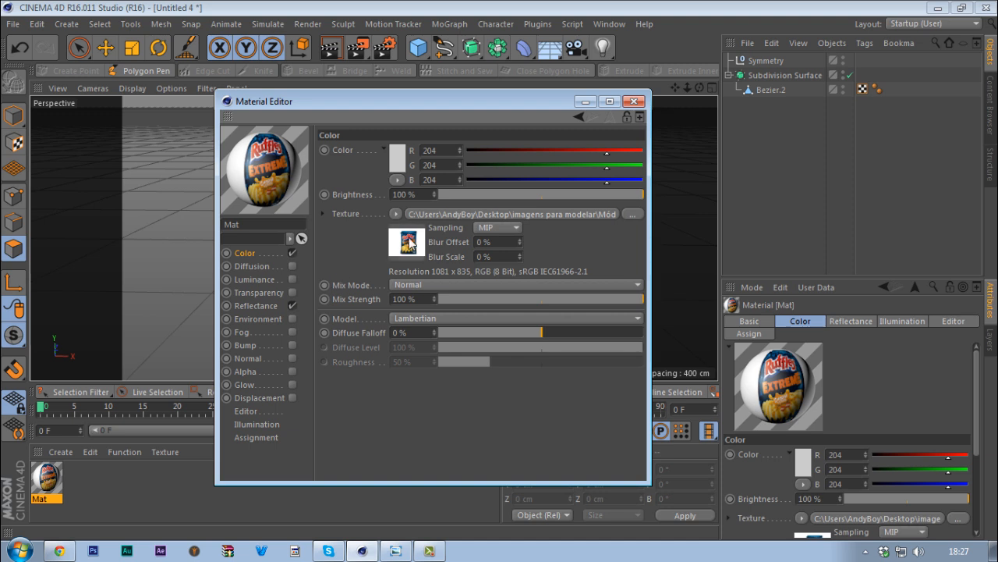
Enable the material's Alpha channel with the same Ruffles image as its texture and close the Material Editor.
{"action": "left_click", "coordinate": [286, 372]}
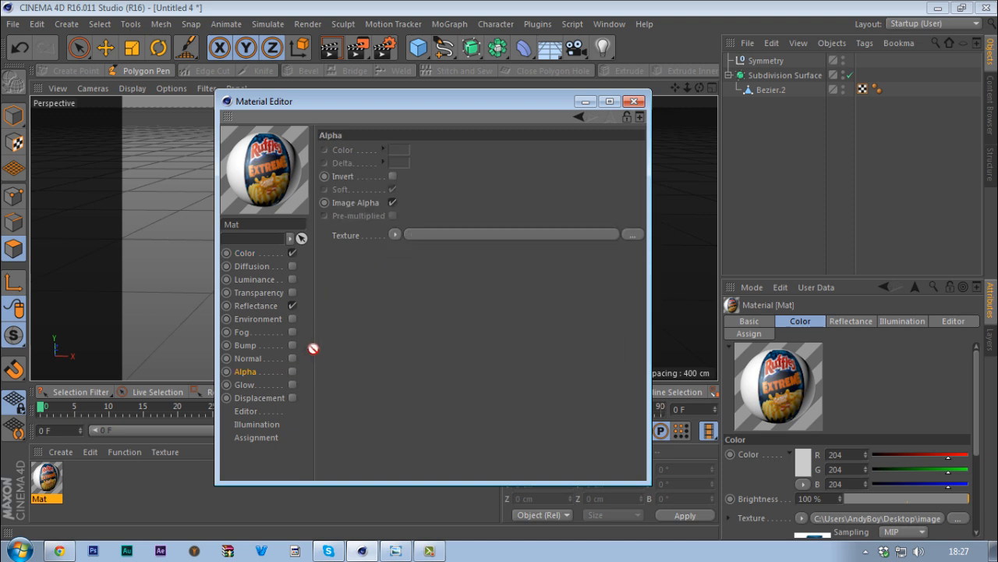
{"action": "left_click_drag", "start_coordinate": [280, 372], "coordinate": [414, 237]}
{"action": "left_click", "coordinate": [290, 372]}
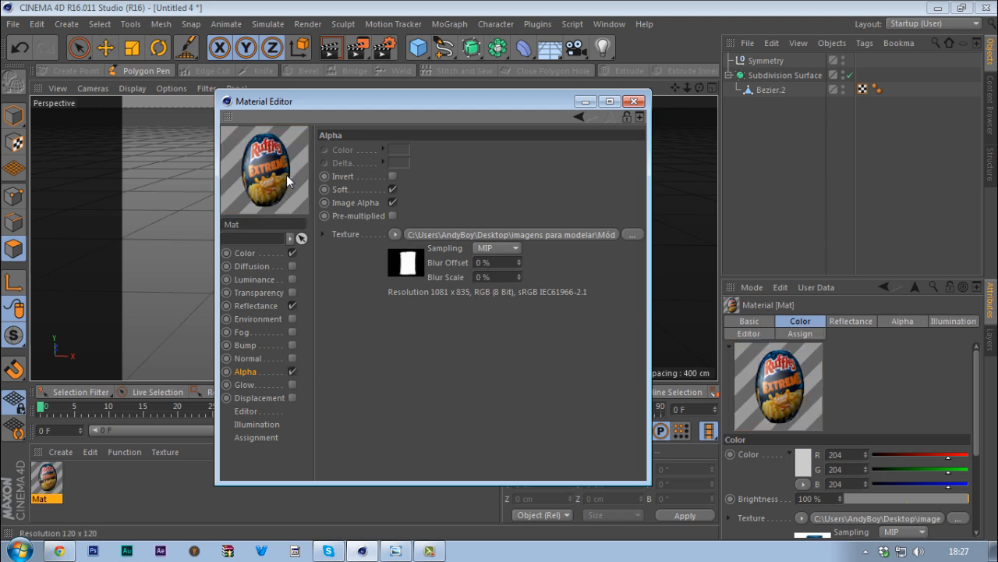
{"action": "left_click", "coordinate": [633, 102]}
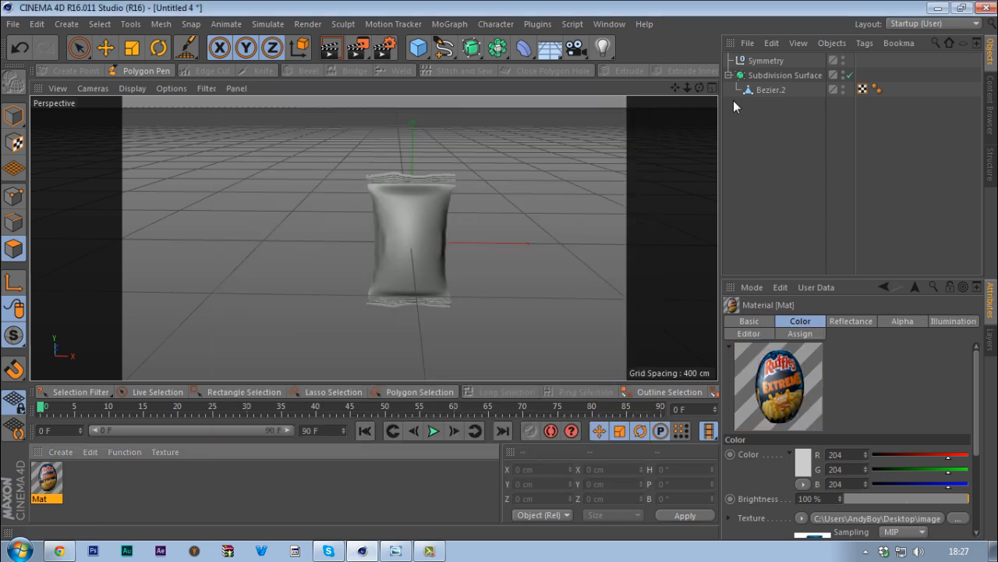
Turn off the Subdivision Surface smoothing and try the Ruffles image material on the selected bag mesh Bezier.2.
{"action": "left_click", "coordinate": [765, 90]}
{"action": "key", "text": "q"}
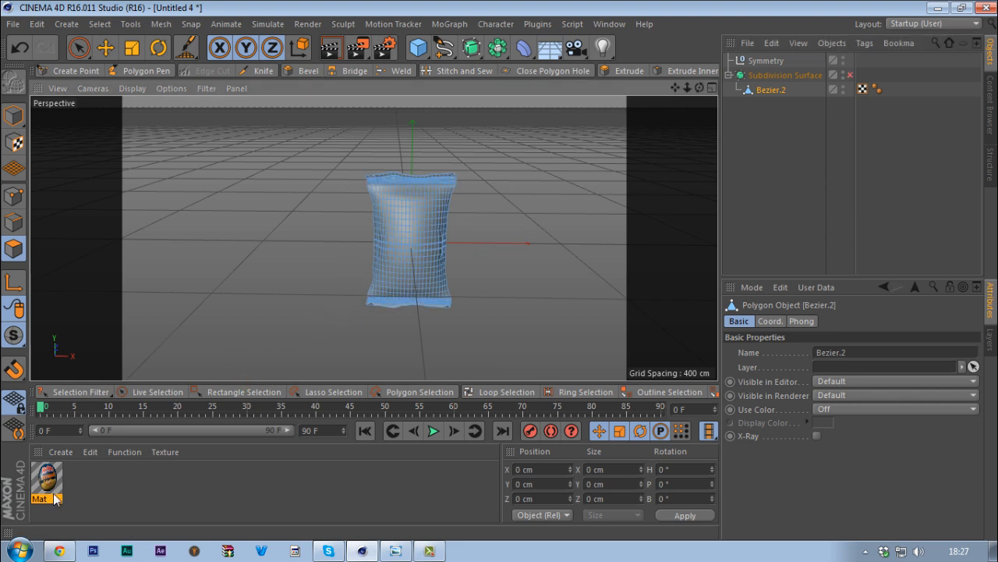
{"action": "left_click_drag", "start_coordinate": [43, 485], "coordinate": [400, 246]}
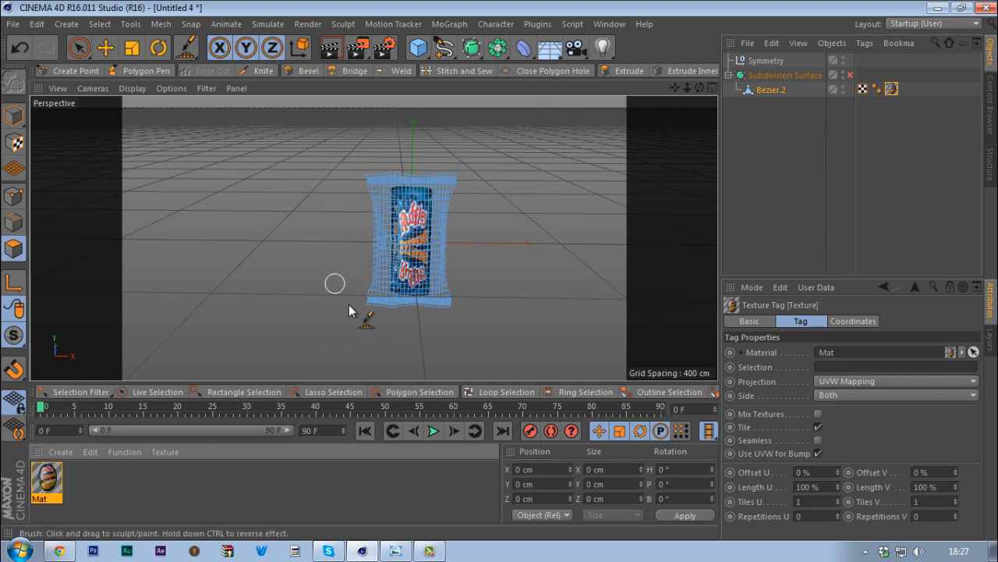
{"action": "key", "text": "ctrl+z"}
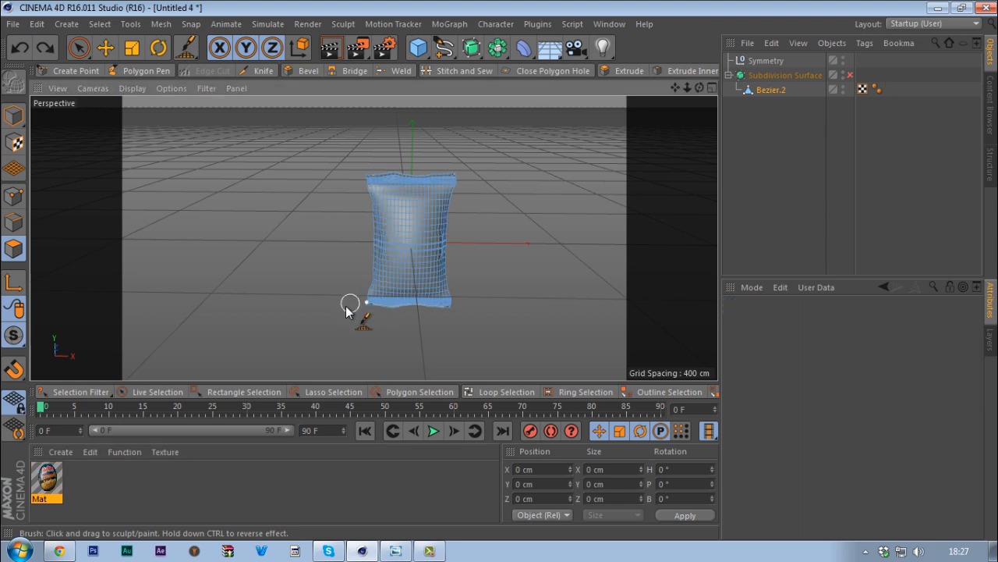
Create a second material and check the bag's base colour in the reference picture 253D_ruffles_packs.
{"action": "double_click", "coordinate": [128, 489]}
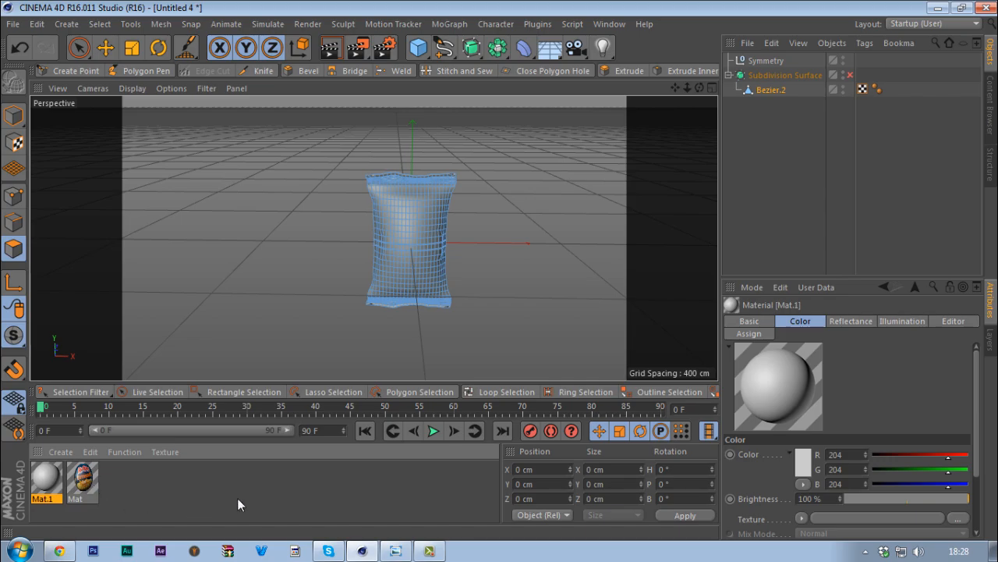
{"action": "left_click", "coordinate": [395, 551]}
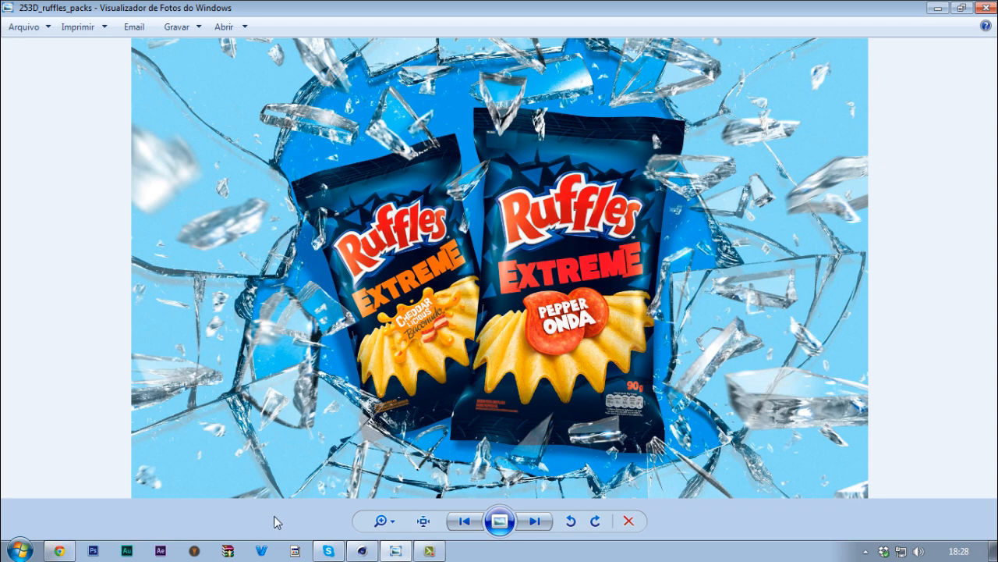
{"action": "left_click", "coordinate": [363, 551]}
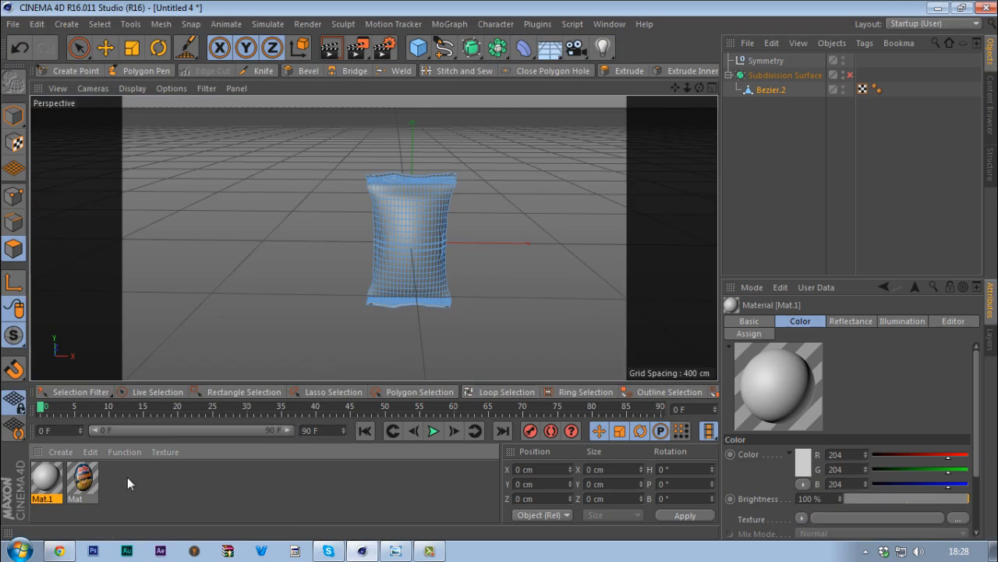
Disable the Color channel of Mat.1 and add a Reflection (Legacy) layer to its Reflectance.
{"action": "double_click", "coordinate": [46, 476]}
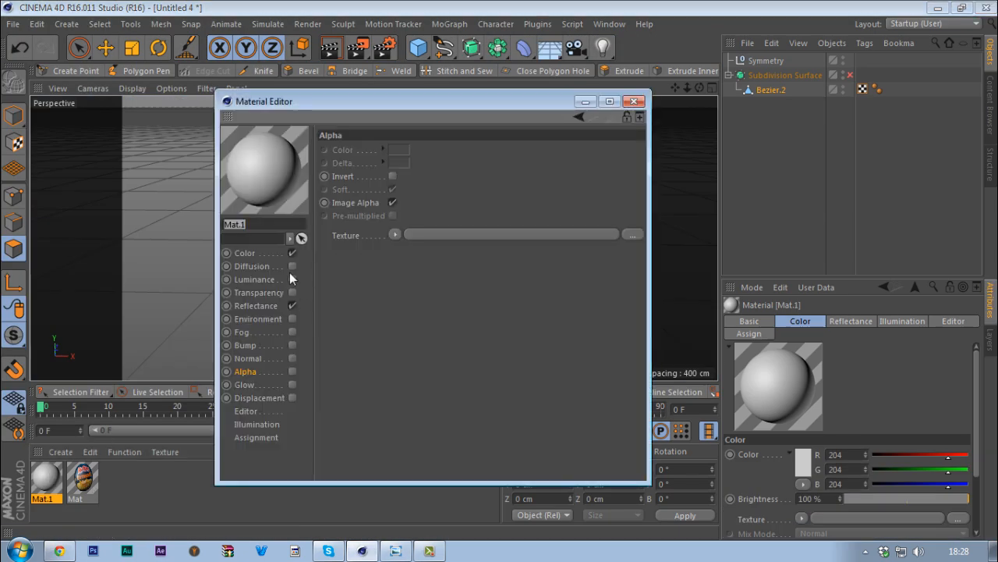
{"action": "left_click", "coordinate": [292, 253]}
{"action": "left_click", "coordinate": [256, 305]}
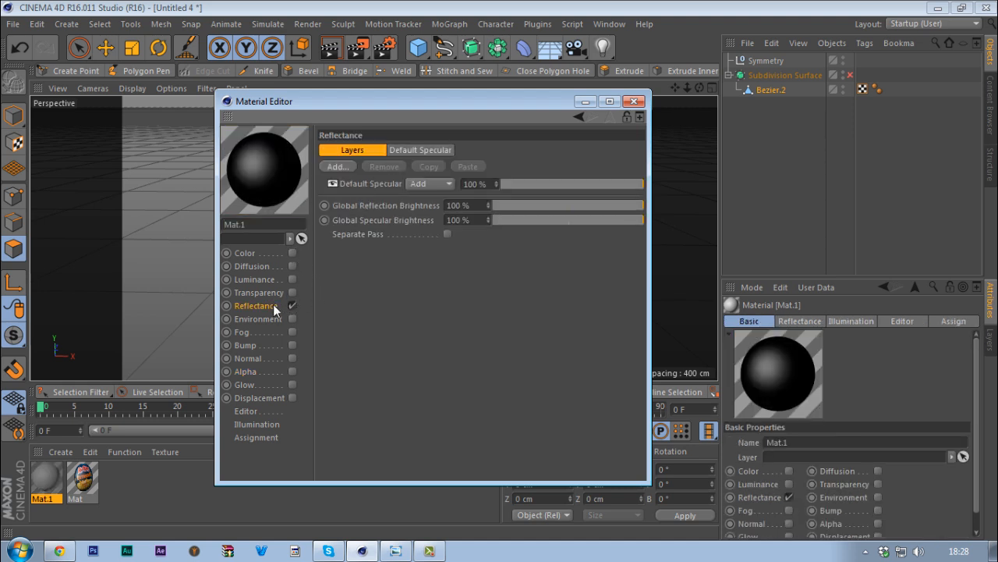
{"action": "left_click", "coordinate": [338, 166]}
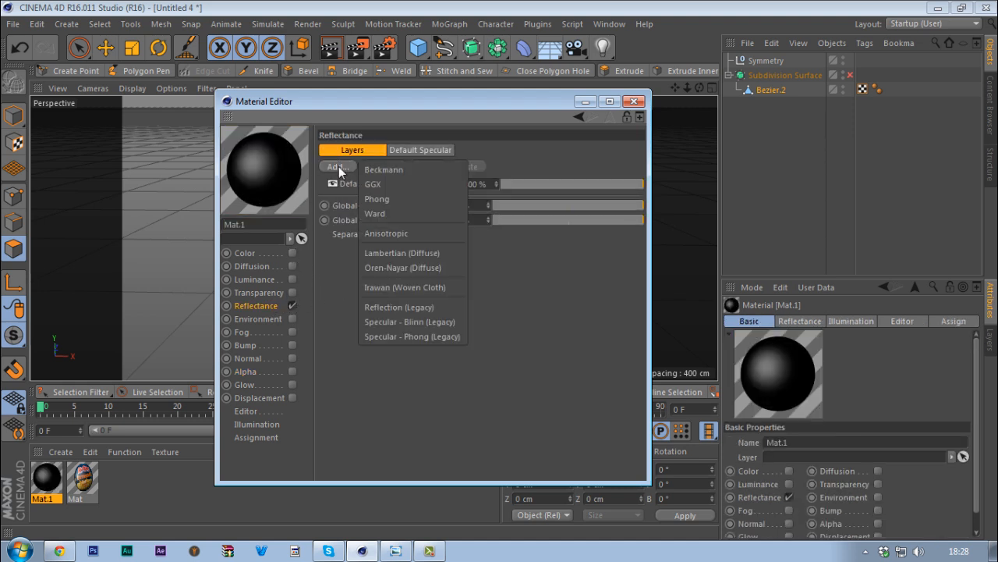
{"action": "left_click", "coordinate": [413, 305]}
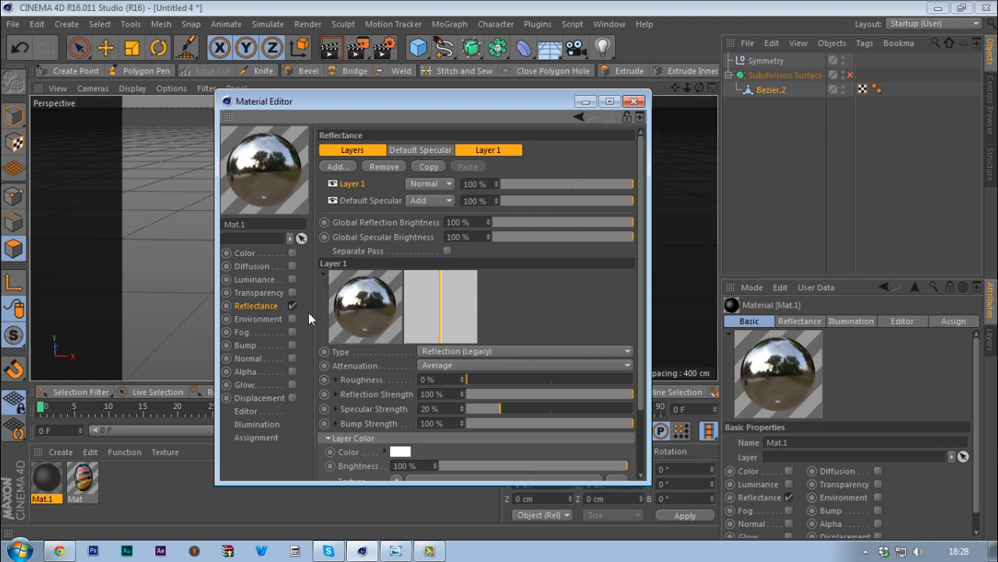
Set the layer color of Mat.1's reflection Layer 1 to a saturated blue with a hue of 223°.
{"action": "left_click_drag", "start_coordinate": [542, 101], "coordinate": [647, 80]}
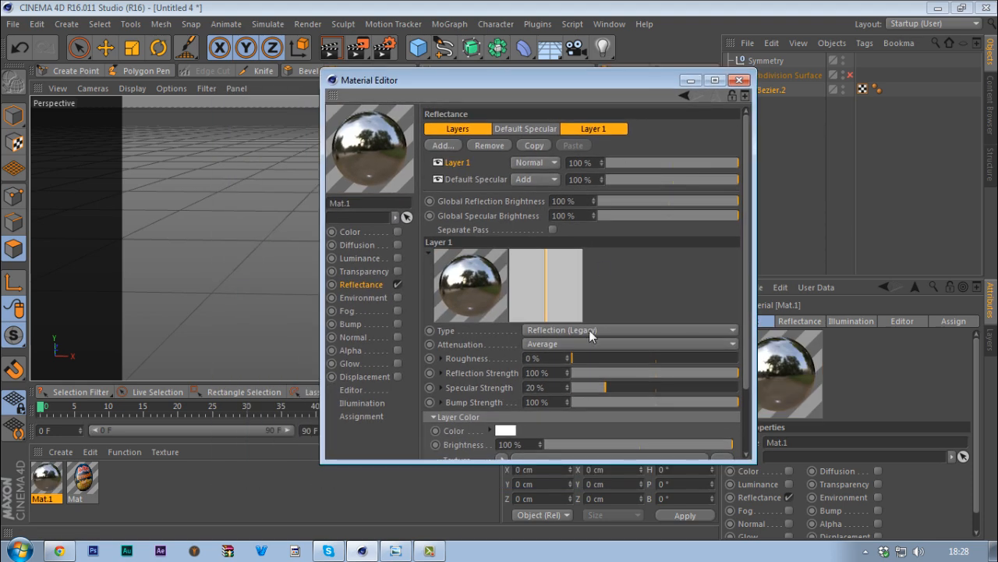
{"action": "left_click", "coordinate": [506, 431]}
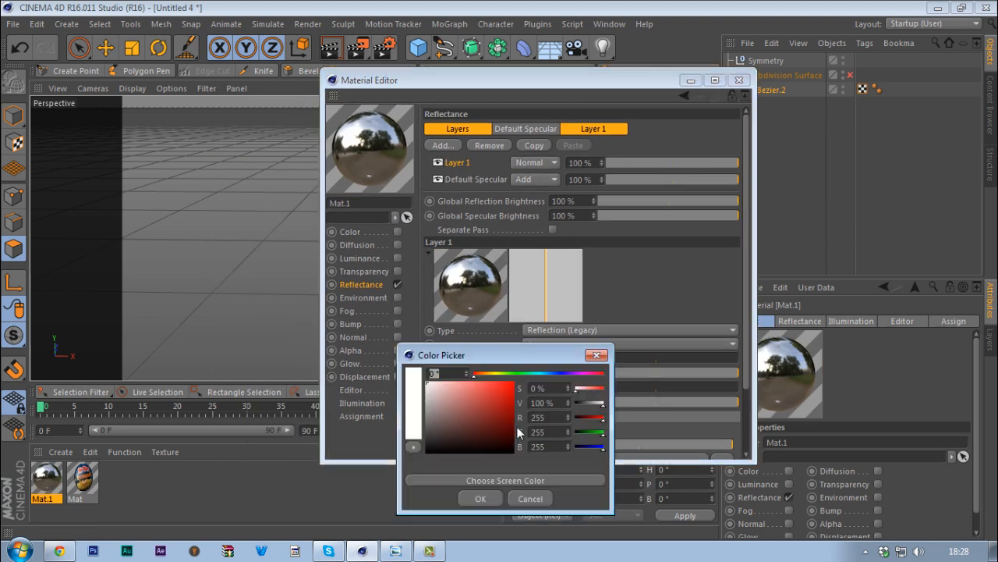
{"action": "left_click", "coordinate": [554, 374]}
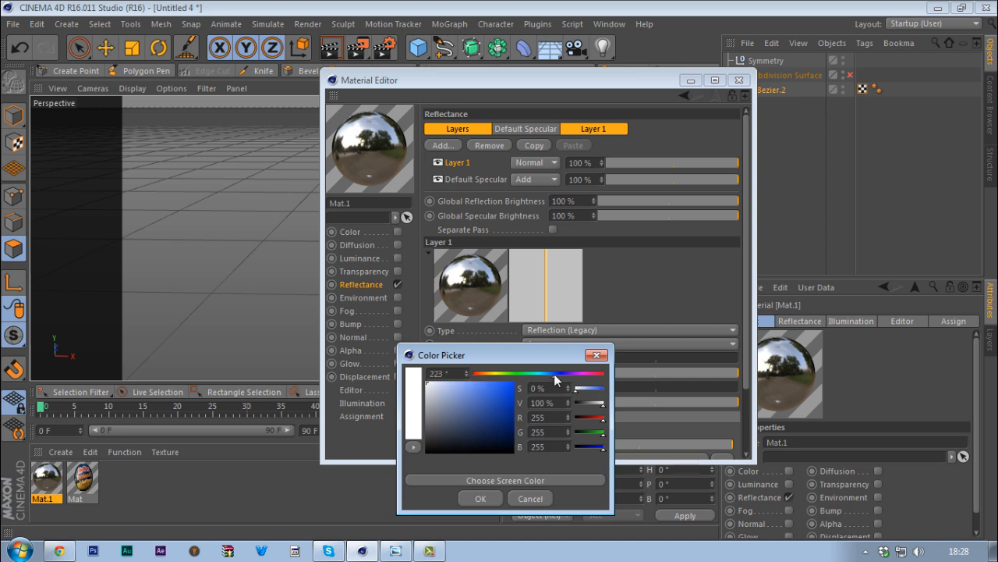
{"action": "left_click", "coordinate": [512, 383]}
{"action": "left_click", "coordinate": [479, 499]}
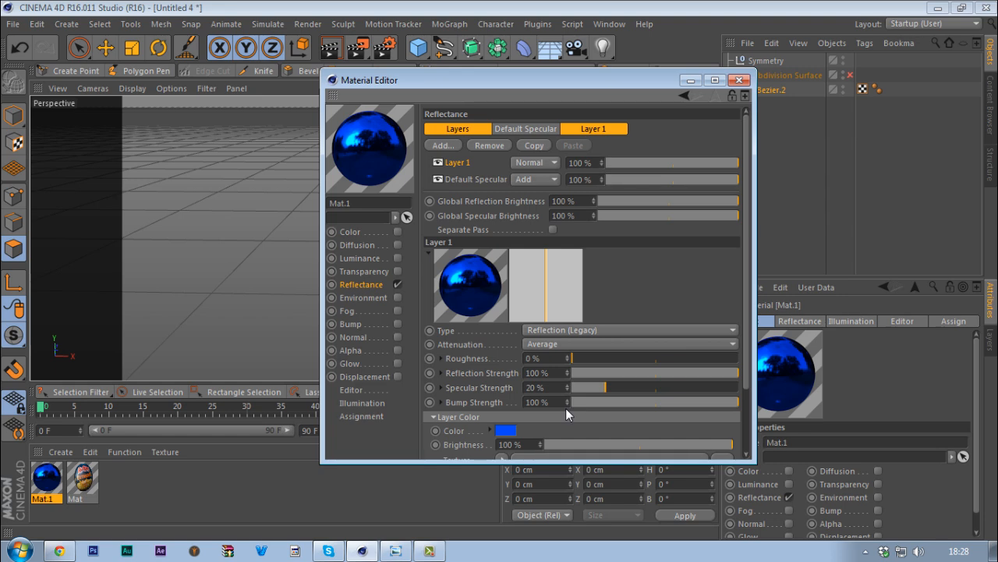
Set the roughness of Mat.1's reflection Layer 1 to 25%.
{"action": "left_click_drag", "start_coordinate": [583, 357], "coordinate": [608, 360]}
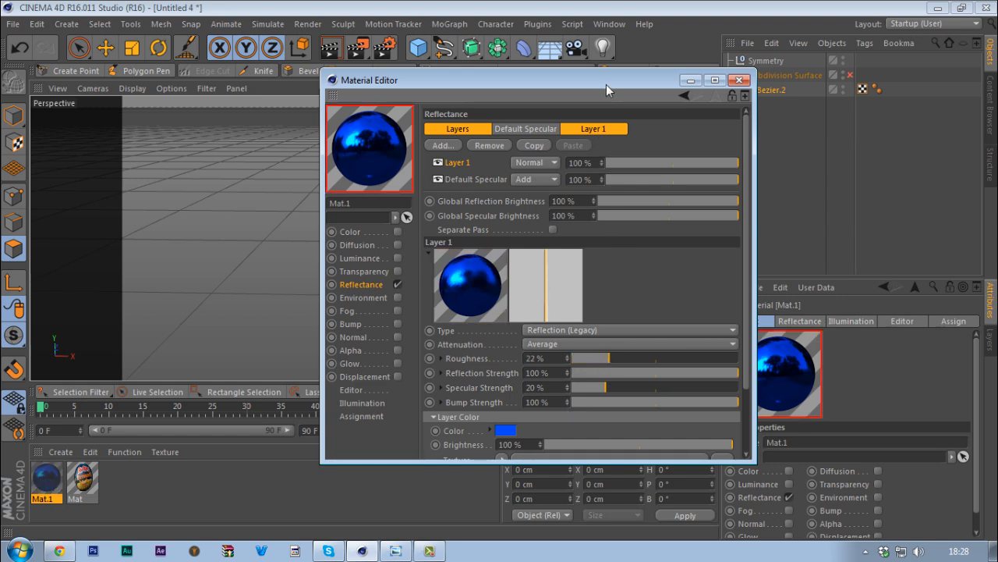
{"action": "left_click_drag", "start_coordinate": [606, 83], "coordinate": [618, 64]}
{"action": "left_click_drag", "start_coordinate": [609, 348], "coordinate": [612, 348]}
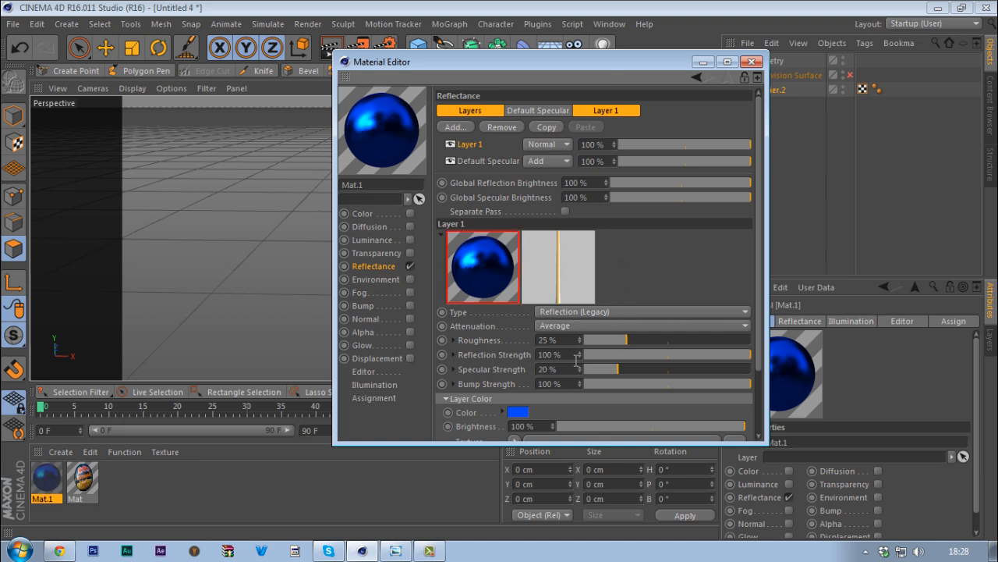
Set the Sampling Subdivisions of Mat.1's reflection layer to 6 and close the Material Editor.
{"action": "left_click", "coordinate": [445, 398]}
{"action": "left_click_drag", "start_coordinate": [502, 442], "coordinate": [484, 514]}
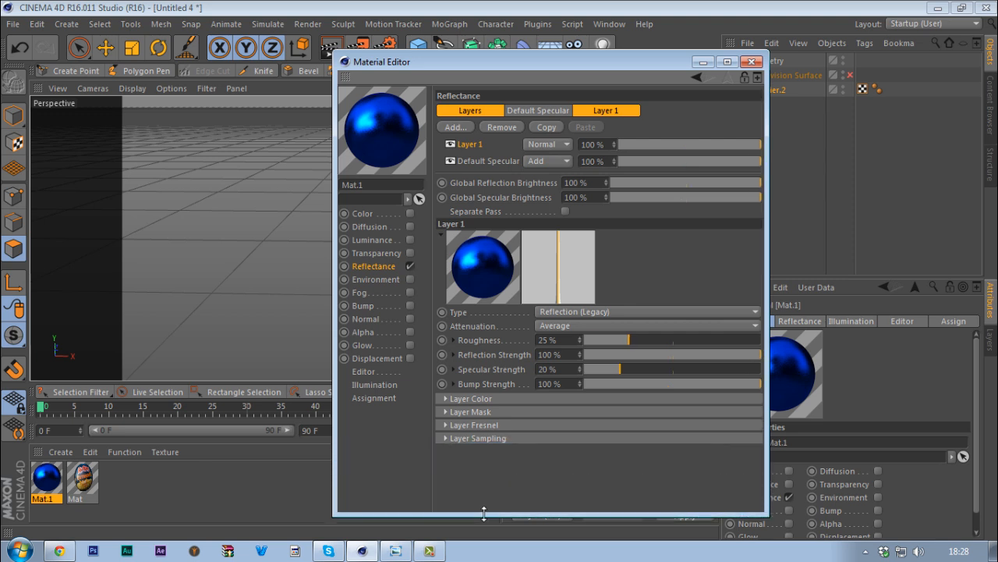
{"action": "left_click", "coordinate": [445, 438]}
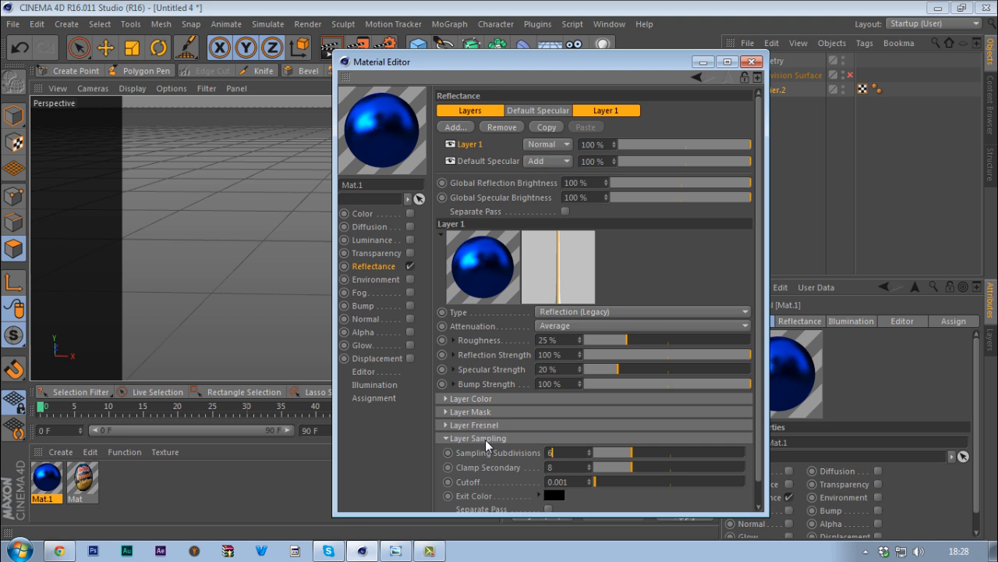
{"action": "type", "text": "6"}
{"action": "key", "text": "Return"}
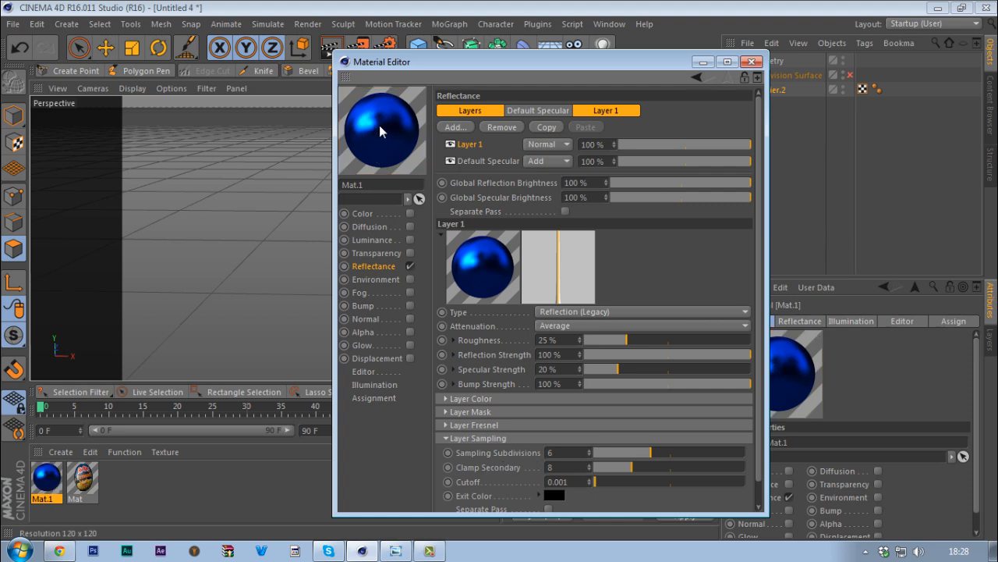
{"action": "left_click", "coordinate": [751, 62]}
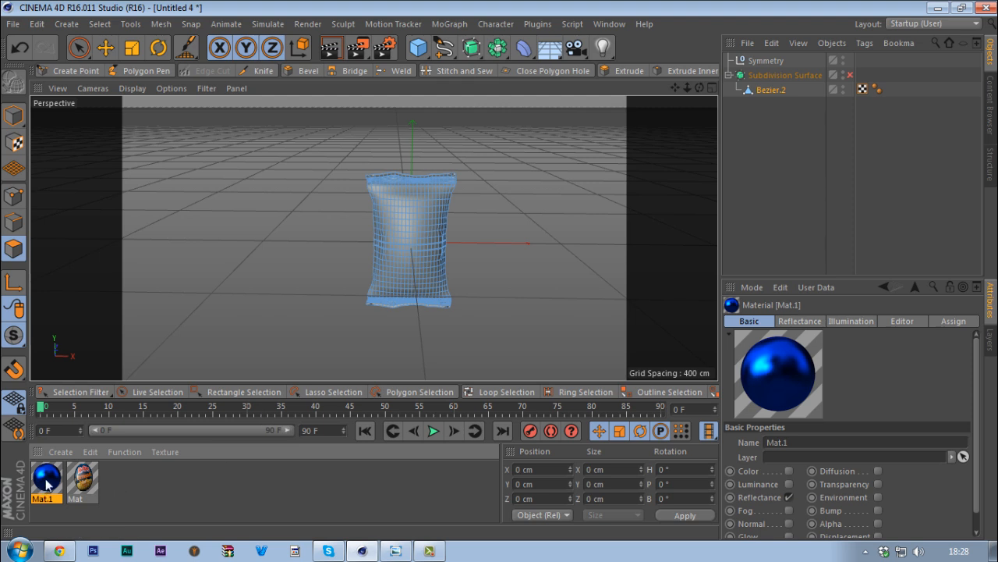
Apply the Mat.1 and Mat materials to the chip bag, giving Mat a Flat projection with tiling disabled.
{"action": "left_click_drag", "start_coordinate": [54, 483], "coordinate": [402, 277]}
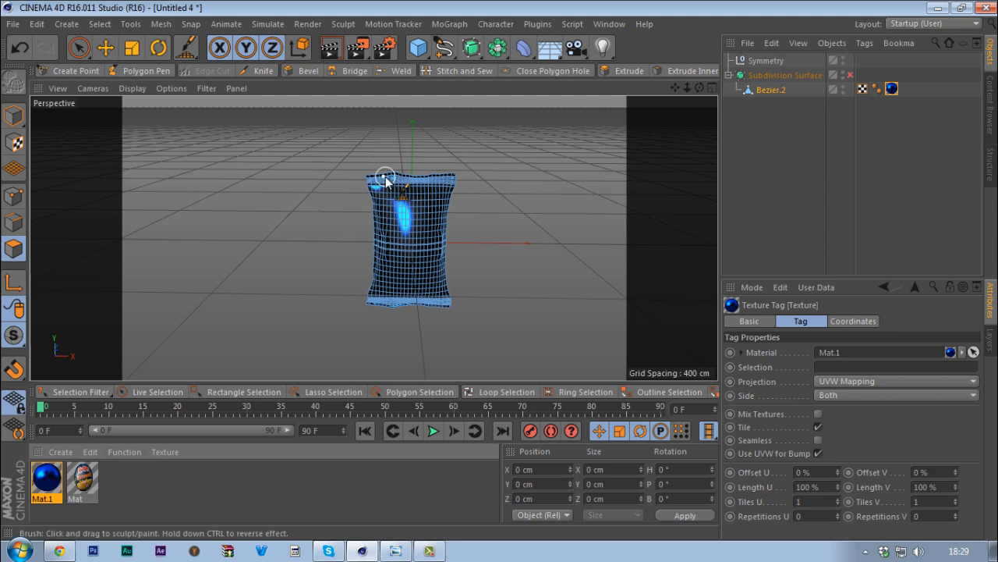
{"action": "left_click_drag", "start_coordinate": [87, 483], "coordinate": [411, 246]}
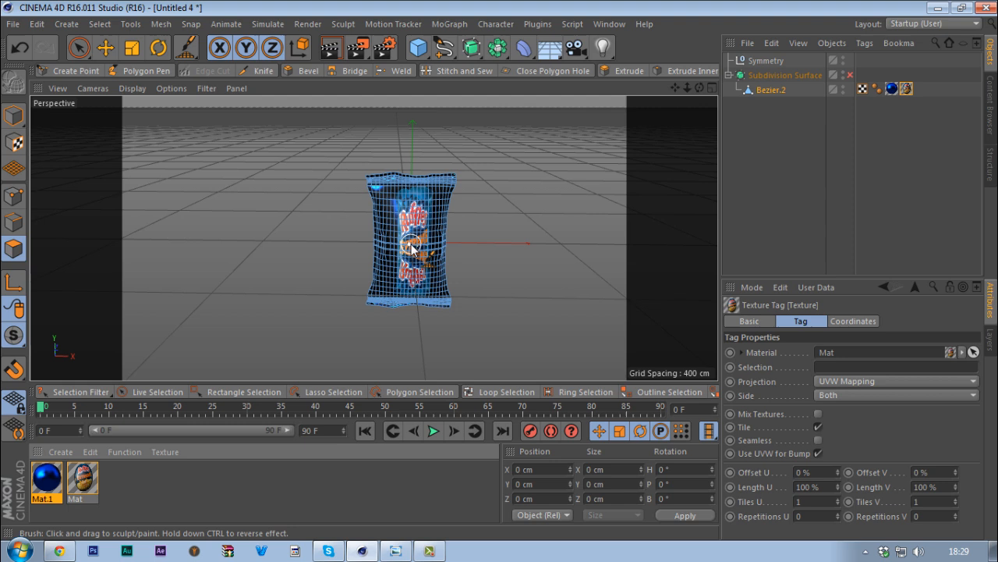
{"action": "left_click", "coordinate": [832, 383]}
{"action": "left_click", "coordinate": [831, 423]}
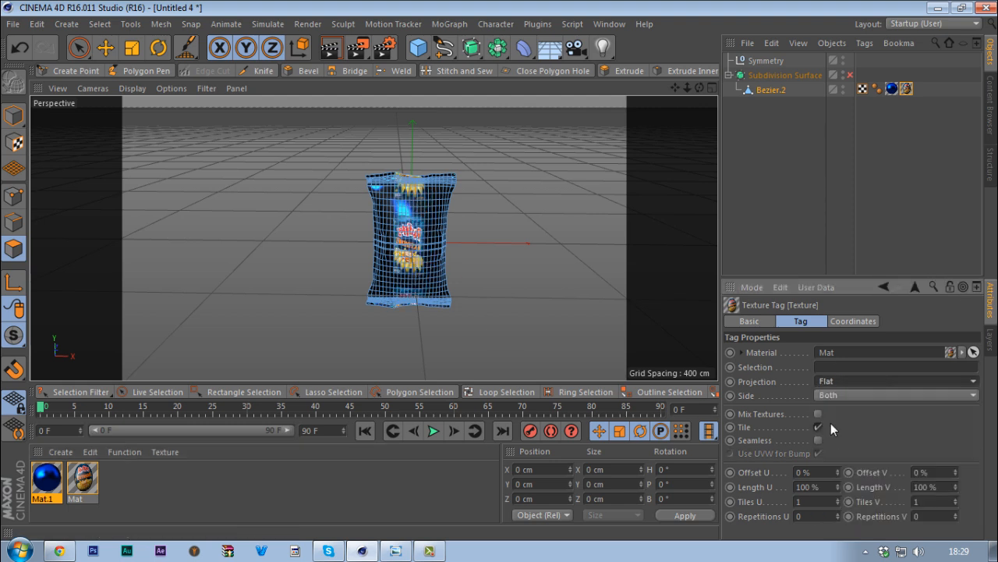
{"action": "left_click", "coordinate": [818, 428]}
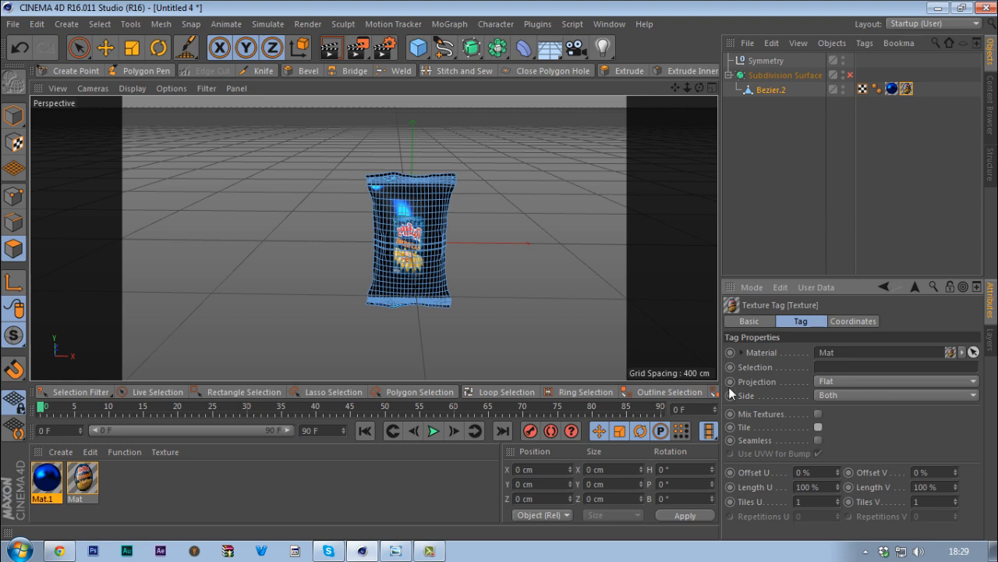
Rotate the Ruffles texture projection 180° about its vertical axis in Texture mode.
{"action": "scroll", "coordinate": [458, 240], "scroll_direction": "up", "scroll_amount": 4}
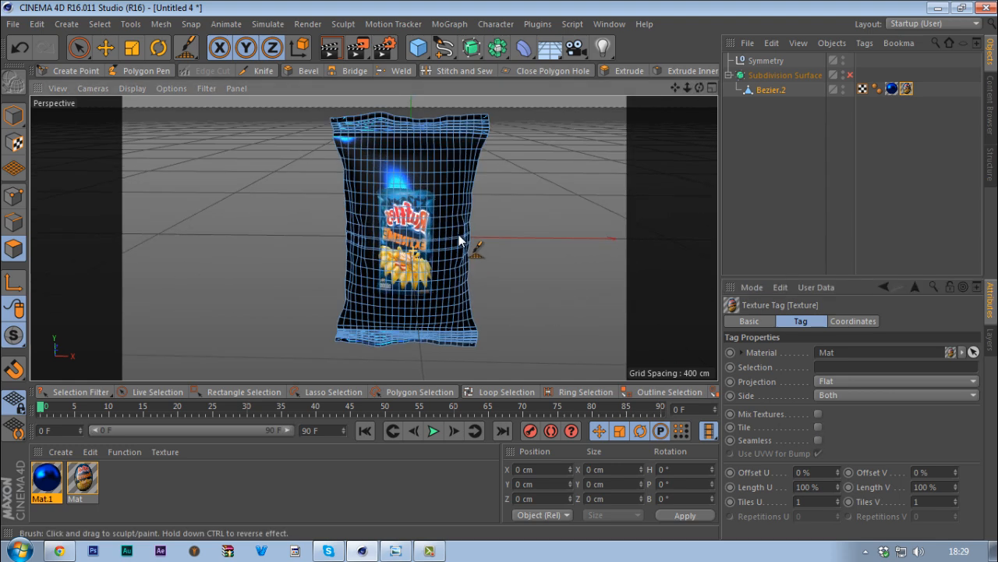
{"action": "scroll", "coordinate": [459, 234], "scroll_direction": "up", "scroll_amount": 3}
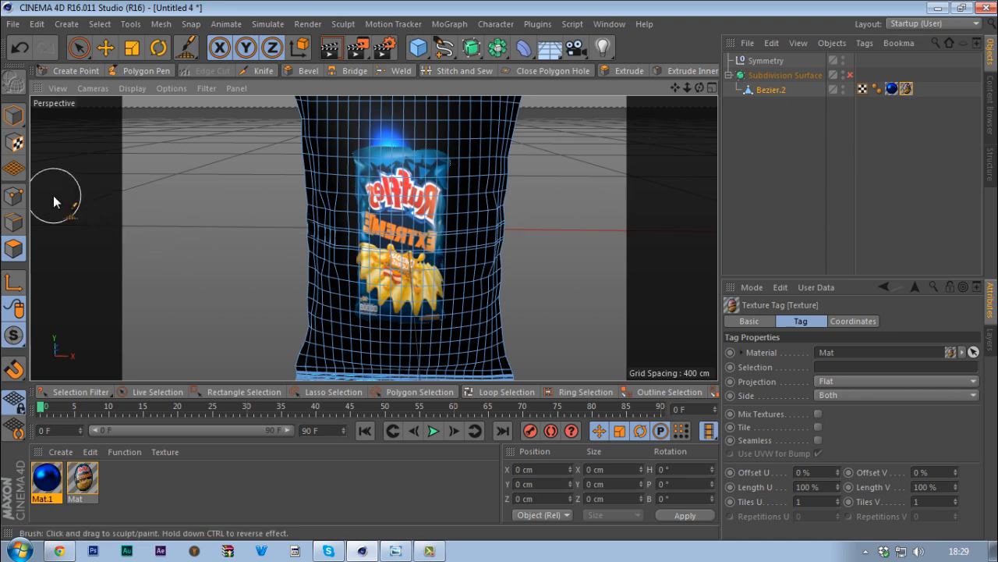
{"action": "left_click", "coordinate": [14, 142]}
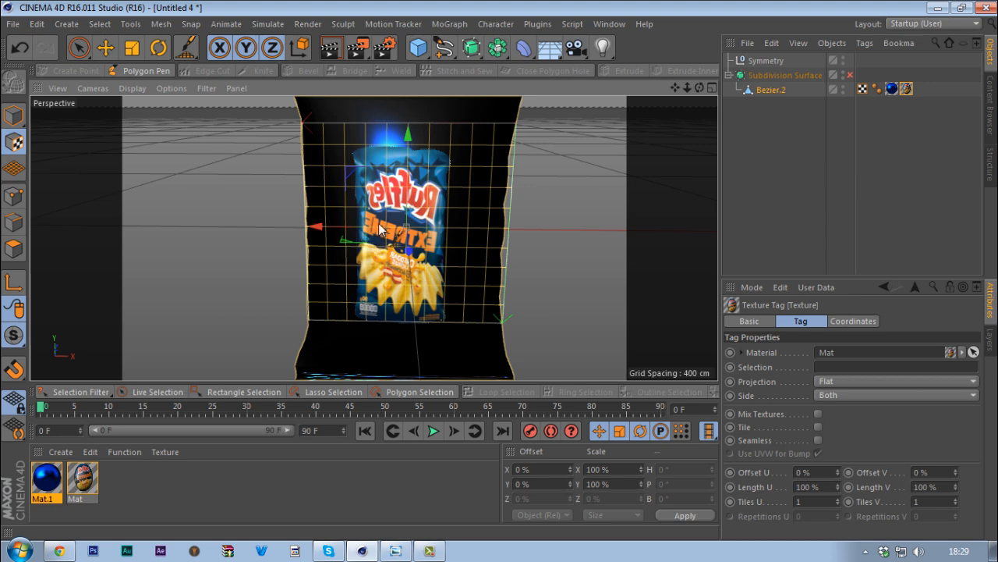
{"action": "key", "text": "r"}
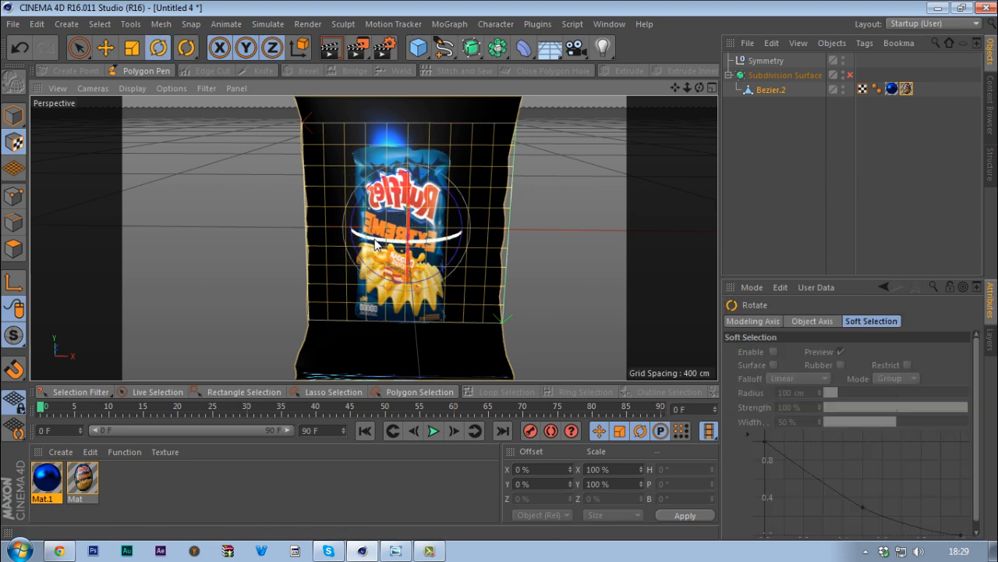
{"action": "left_click_drag", "start_coordinate": [376, 244], "coordinate": [706, 137]}
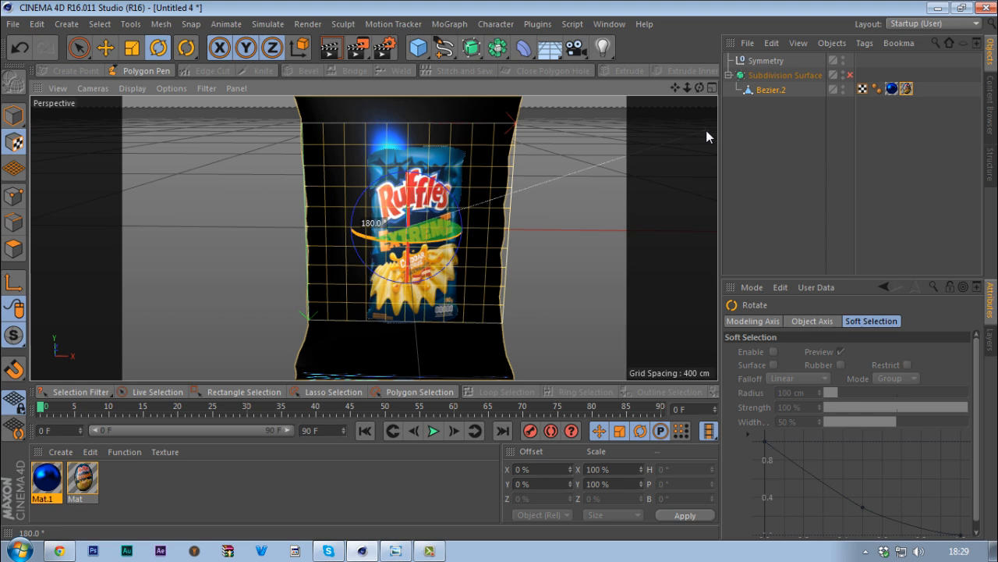
{"action": "scroll", "coordinate": [518, 204], "scroll_direction": "down", "scroll_amount": 2}
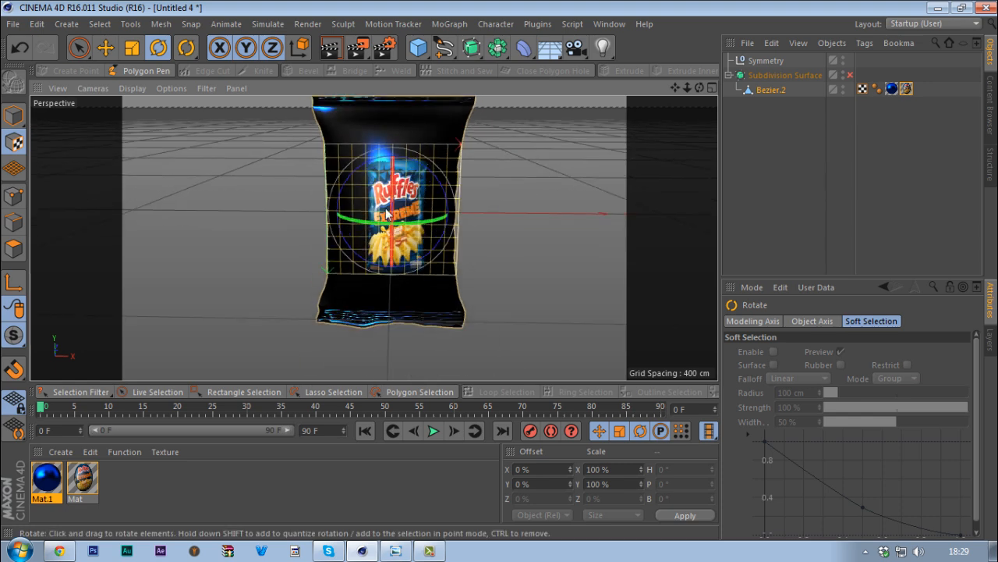
Move and scale the label texture to cover the bag's front, to about 260.8% in X and 211.8% in Y.
{"action": "key", "text": "t"}
{"action": "left_click_drag", "start_coordinate": [385, 139], "coordinate": [396, 265]}
{"action": "key", "text": "e"}
{"action": "key", "text": "t"}
{"action": "left_click_drag", "start_coordinate": [487, 213], "coordinate": [616, 211]}
{"action": "key", "text": "e"}
{"action": "left_click_drag", "start_coordinate": [483, 213], "coordinate": [224, 253]}
{"action": "key", "text": "t"}
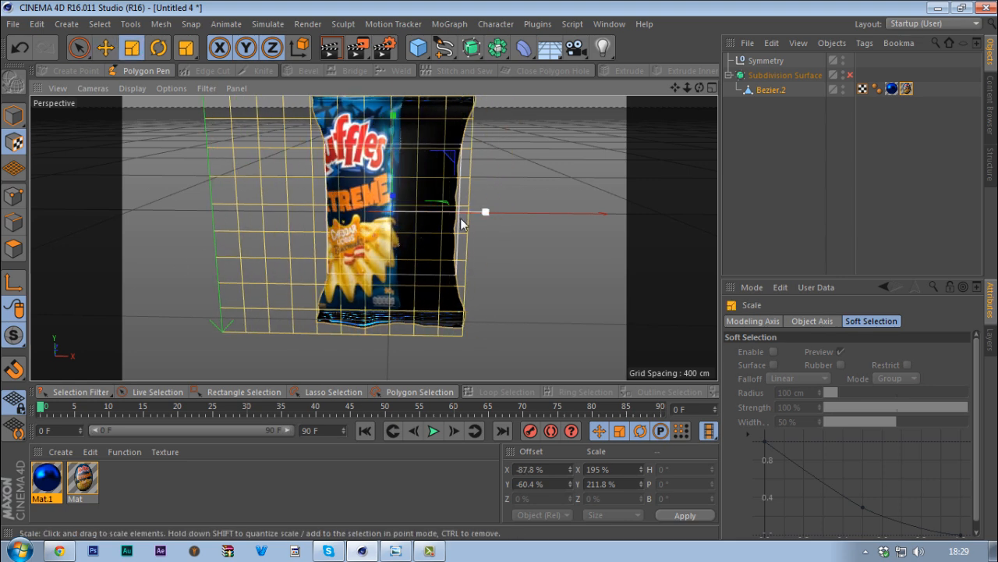
{"action": "left_click_drag", "start_coordinate": [485, 213], "coordinate": [721, 205]}
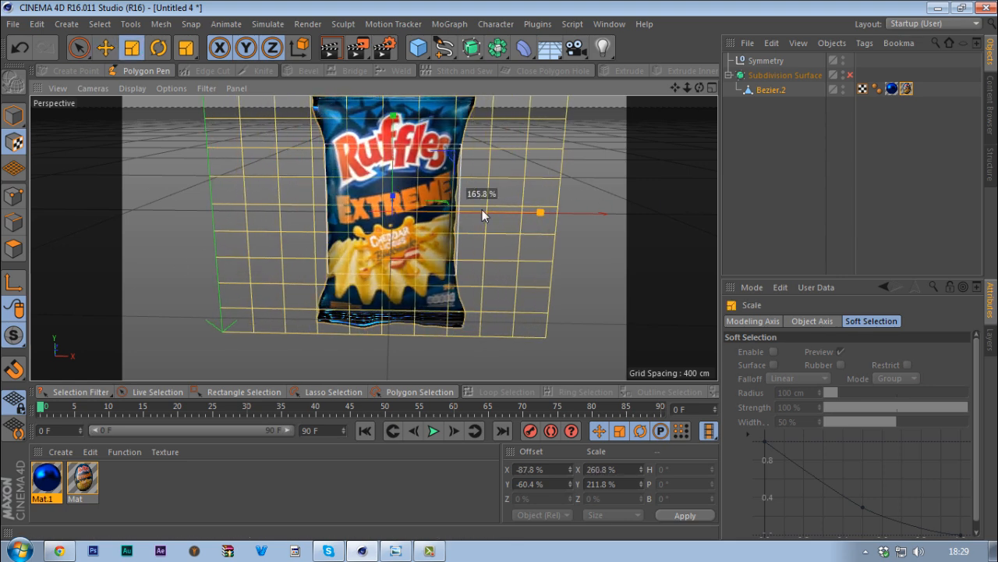
Check how the label fits the bag from several angles and return to Model mode.
{"action": "left_click_drag", "start_coordinate": [408, 275], "coordinate": [421, 211], "text": "alt"}
{"action": "middle_click_drag", "start_coordinate": [410, 221], "coordinate": [414, 266], "text": "alt"}
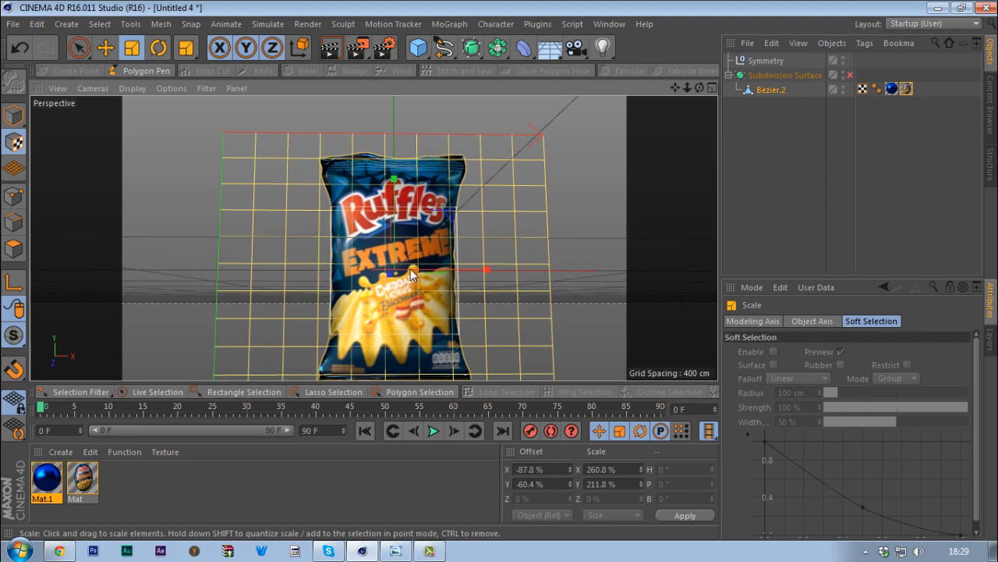
{"action": "left_click_drag", "start_coordinate": [407, 269], "coordinate": [406, 288], "text": "alt"}
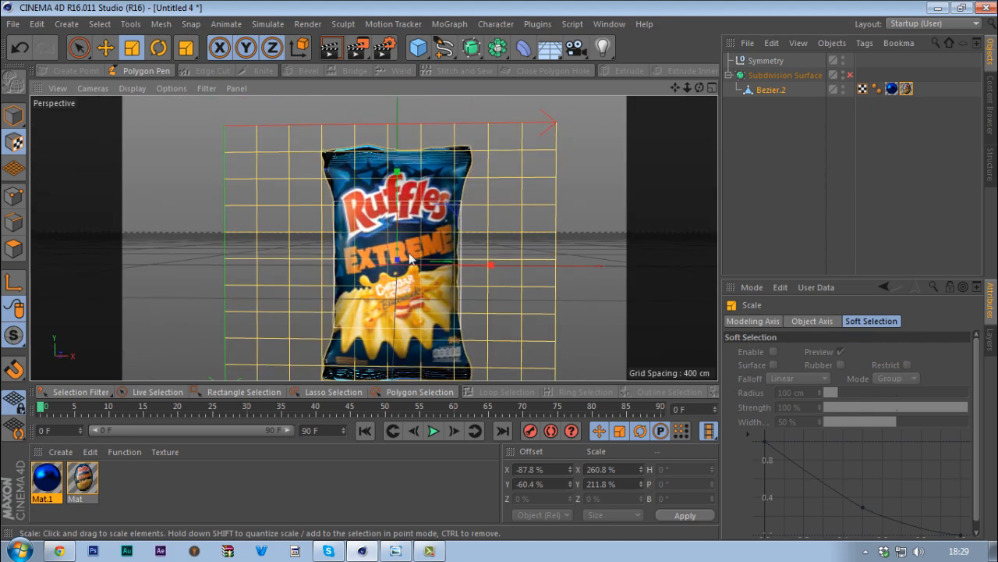
{"action": "left_click", "coordinate": [14, 116]}
{"action": "scroll", "coordinate": [468, 196], "scroll_direction": "down", "scroll_amount": 5}
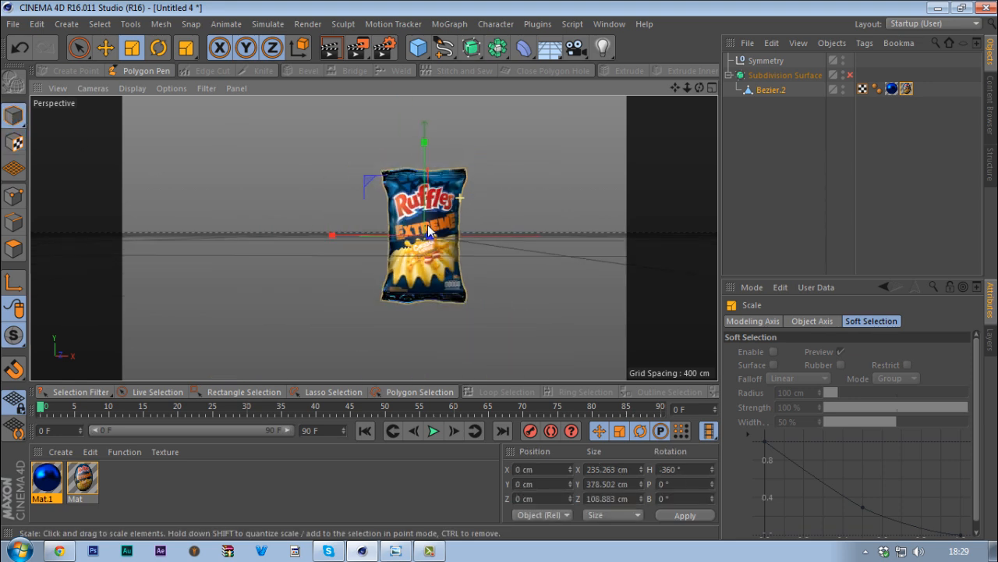
{"action": "left_click_drag", "start_coordinate": [423, 230], "coordinate": [415, 260], "text": "alt"}
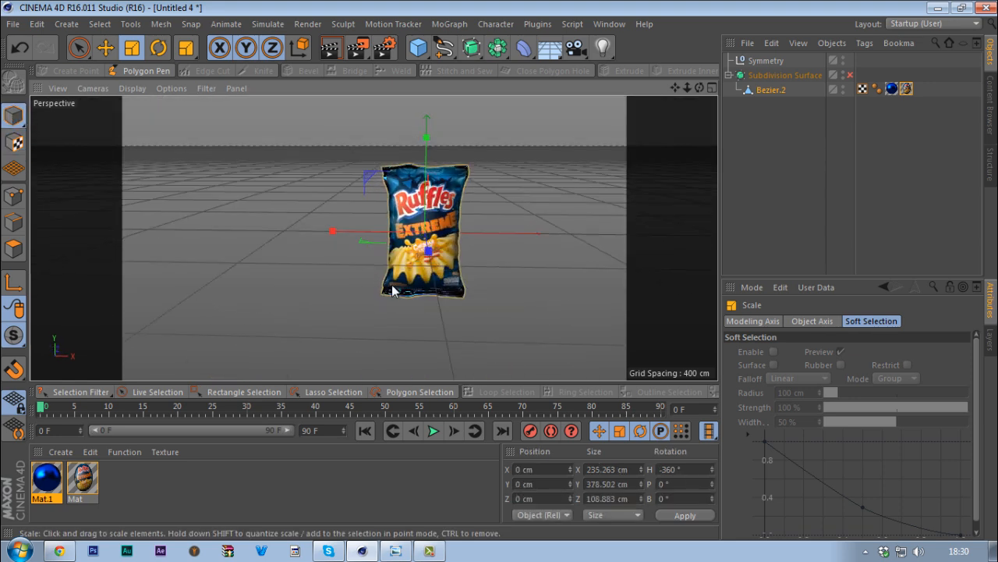
Add the Sky preset from the personal preset library to the scene and return to the object list.
{"action": "left_click", "coordinate": [994, 116]}
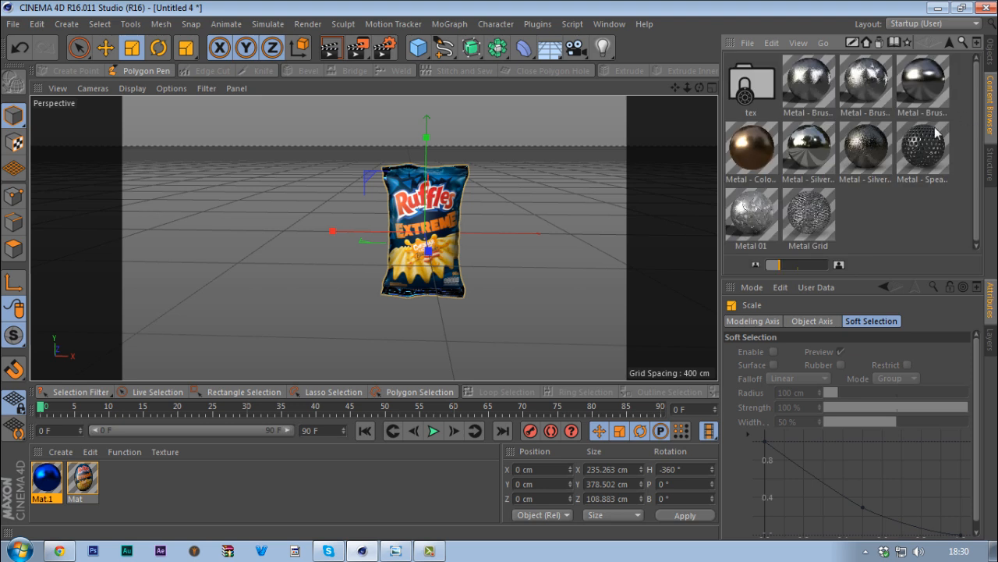
{"action": "left_click", "coordinate": [949, 43]}
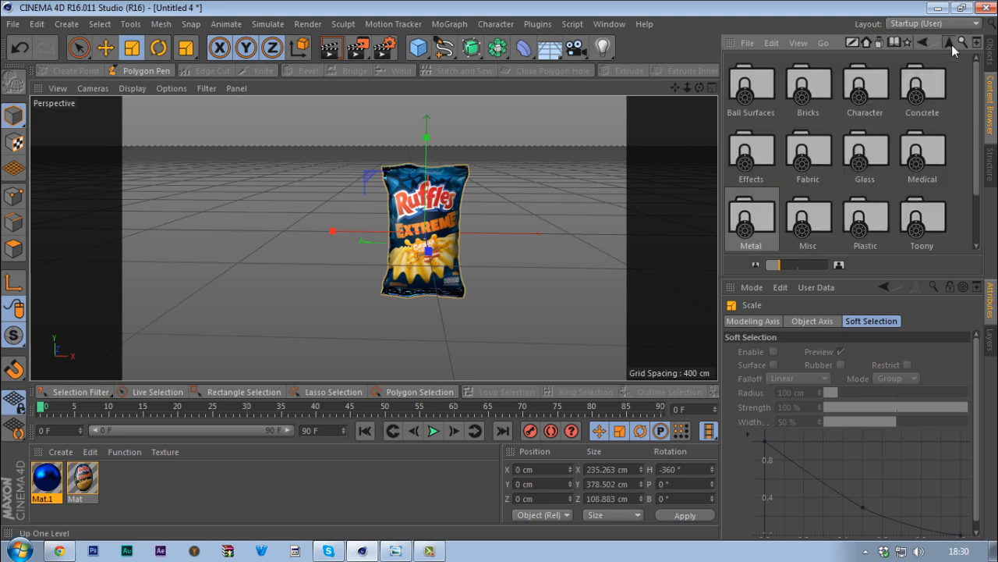
{"action": "left_click", "coordinate": [949, 43]}
{"action": "double_click", "coordinate": [753, 159]}
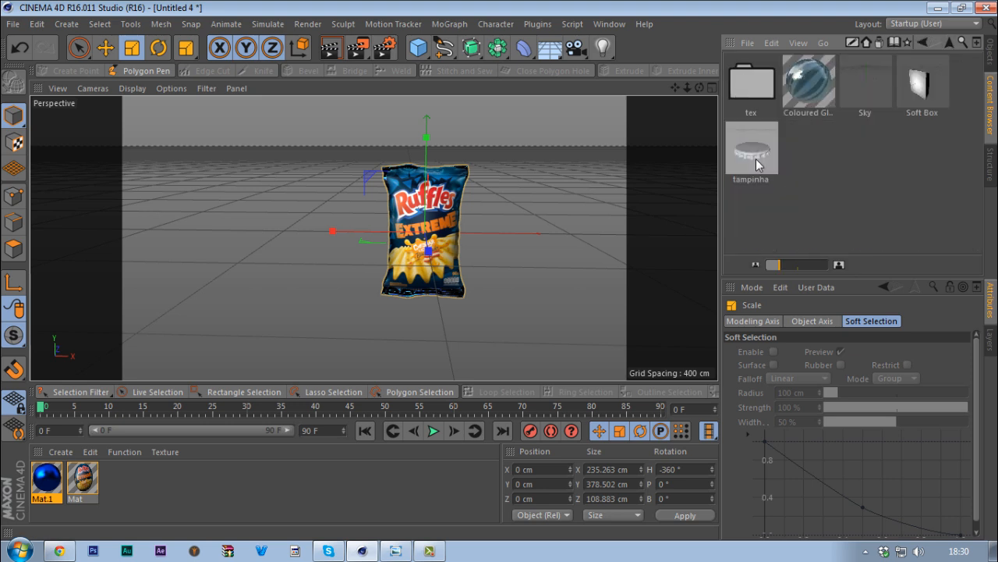
{"action": "double_click", "coordinate": [867, 89]}
{"action": "left_click", "coordinate": [992, 56]}
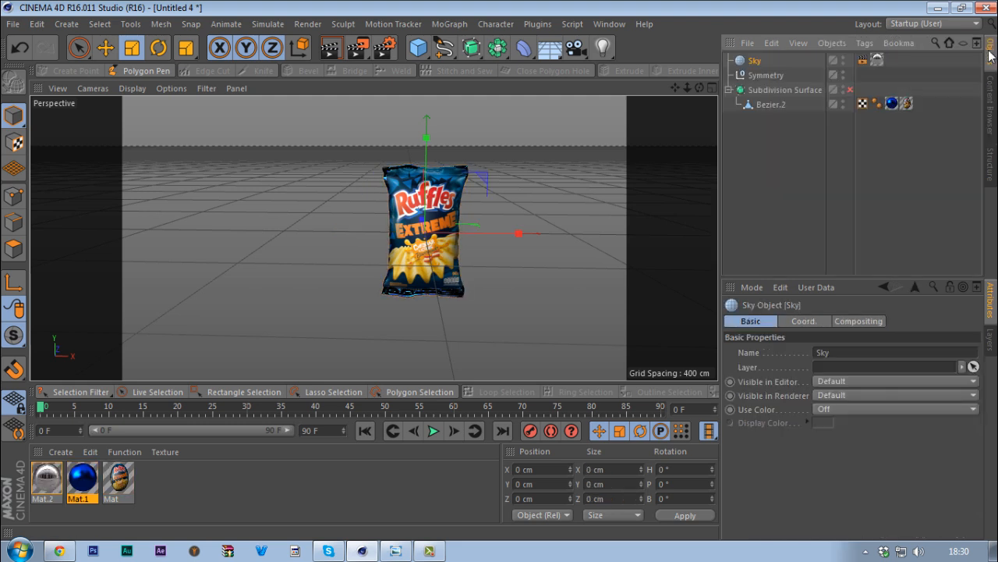
Examine the HDR texture in the Luminance channel of the sky material Mat.2.
{"action": "left_click", "coordinate": [550, 48]}
{"action": "double_click", "coordinate": [45, 479]}
{"action": "left_click", "coordinate": [257, 261]}
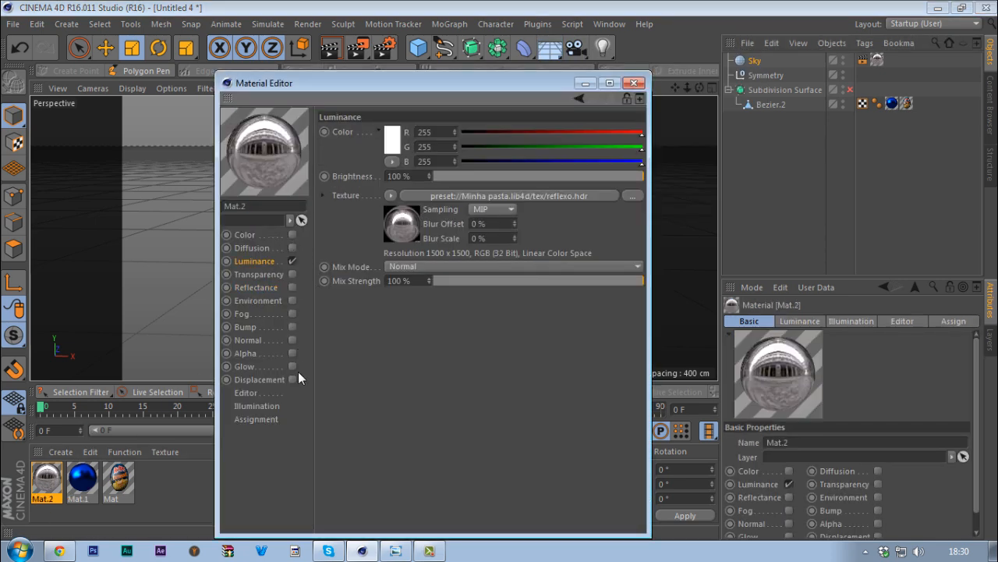
{"action": "left_click", "coordinate": [634, 82]}
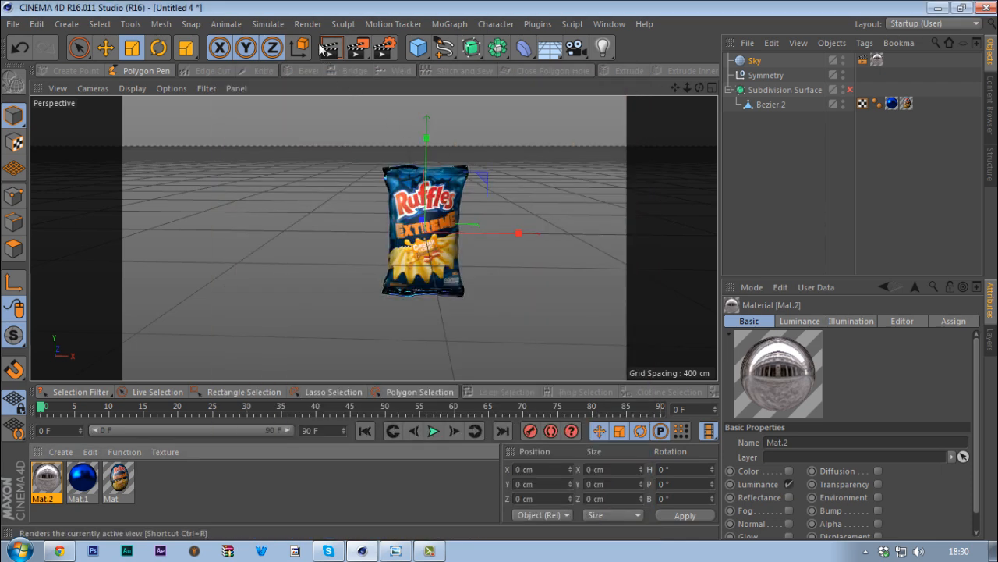
Examine the Sky's Compositing tag settings and the tag types that can be added to it.
{"action": "left_click", "coordinate": [862, 60]}
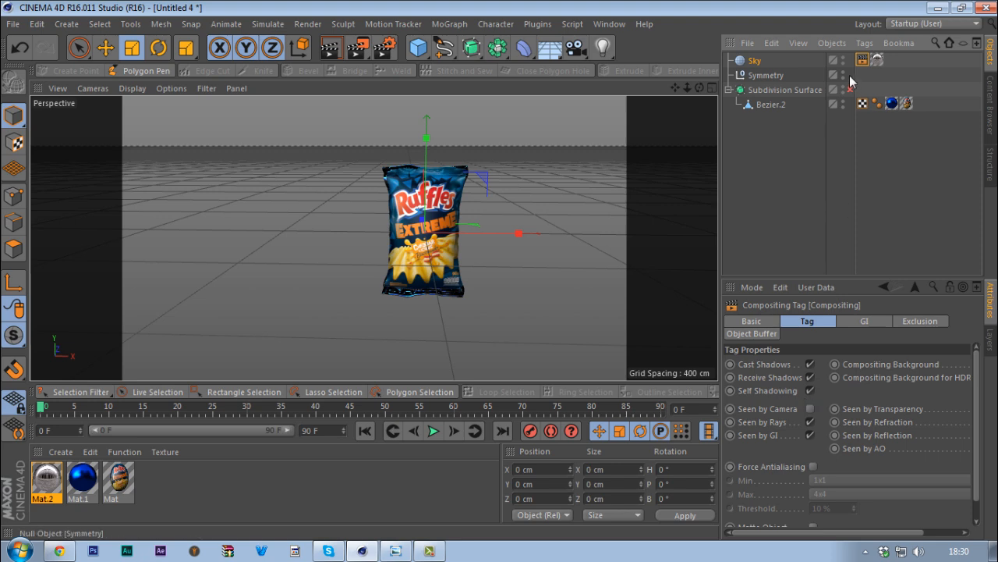
{"action": "right_click", "coordinate": [778, 63]}
{"action": "mouse_move", "coordinate": [820, 22]}
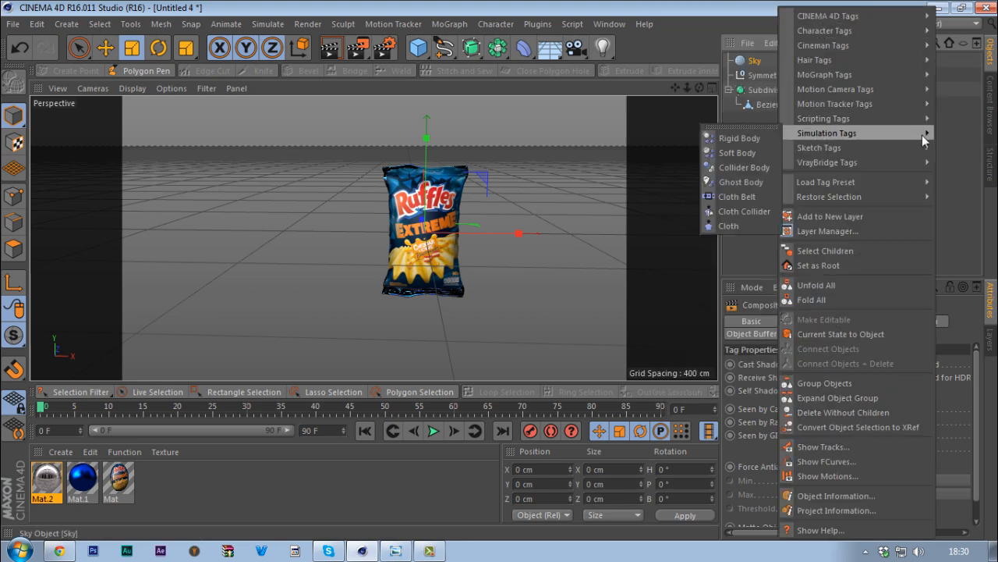
{"action": "left_click", "coordinate": [968, 158]}
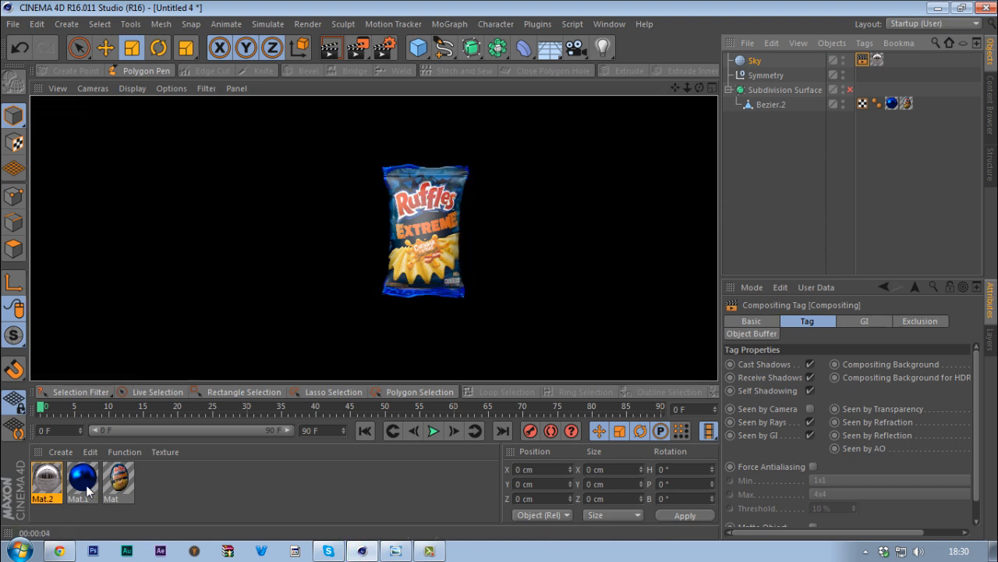
Change the Layer 1 reflectance color of Mat.1 to a blue sampled from the upper part of the bag.
{"action": "double_click", "coordinate": [84, 476]}
{"action": "left_click_drag", "start_coordinate": [452, 91], "coordinate": [820, 47]}
{"action": "left_click", "coordinate": [627, 244]}
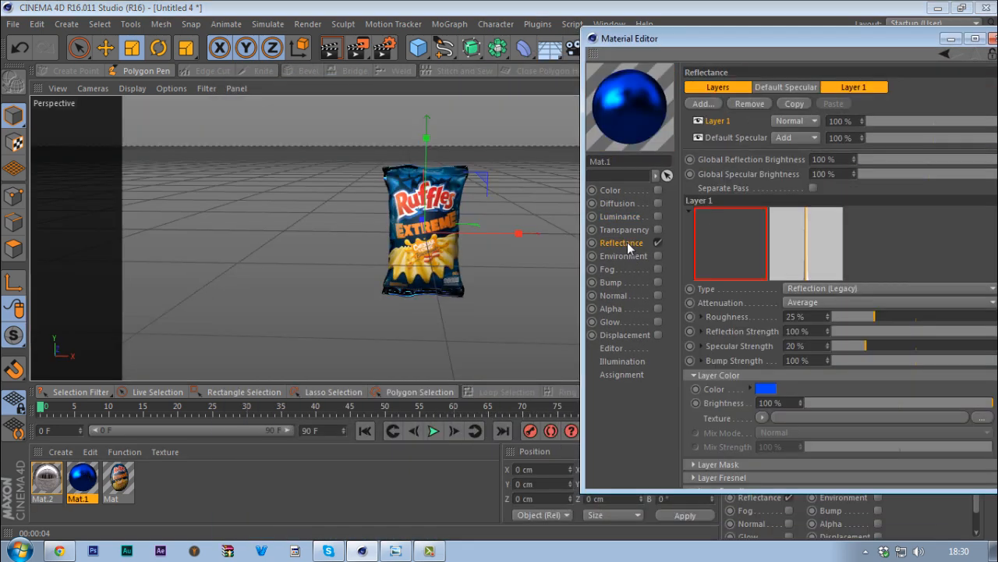
{"action": "left_click", "coordinate": [761, 390]}
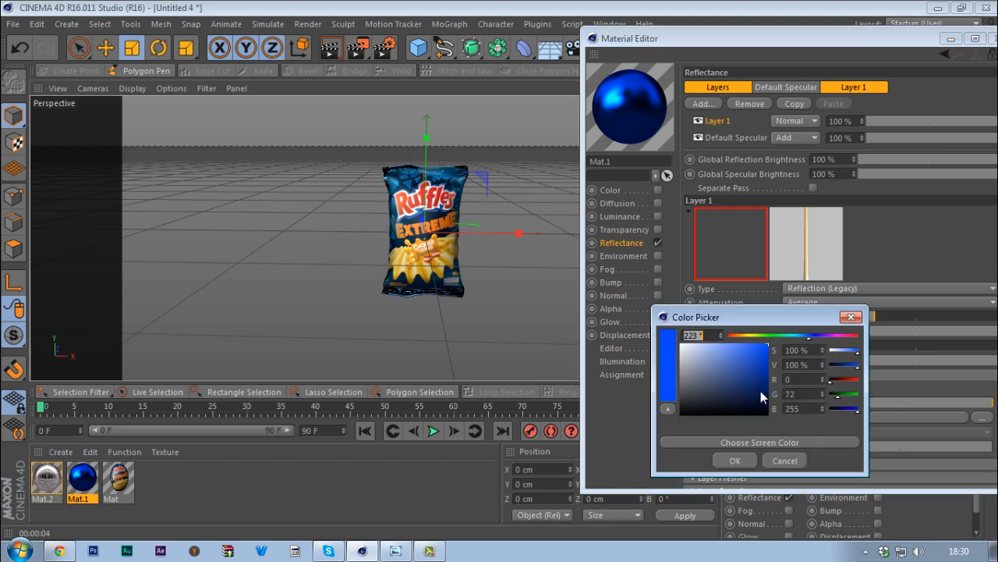
{"action": "left_click", "coordinate": [764, 443]}
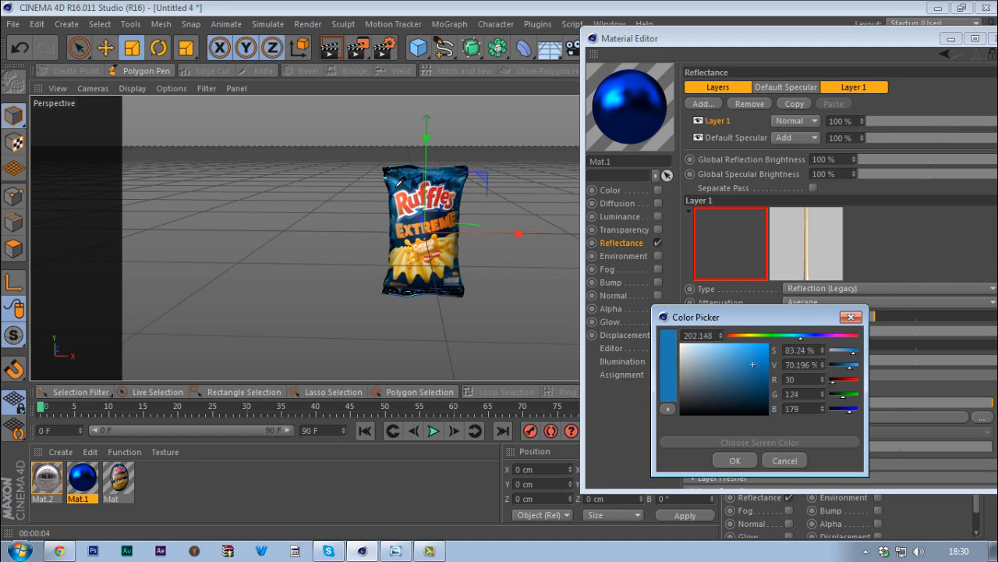
{"action": "left_click", "coordinate": [437, 178]}
{"action": "left_click", "coordinate": [736, 459]}
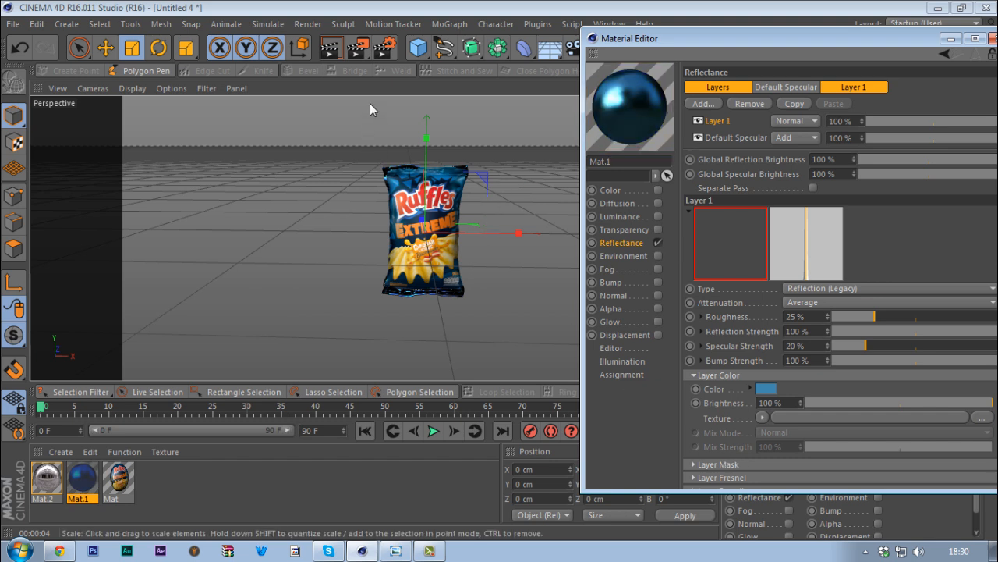
Render the perspective view to check the recolored bag, including a closer view.
{"action": "key", "text": "alt+r"}
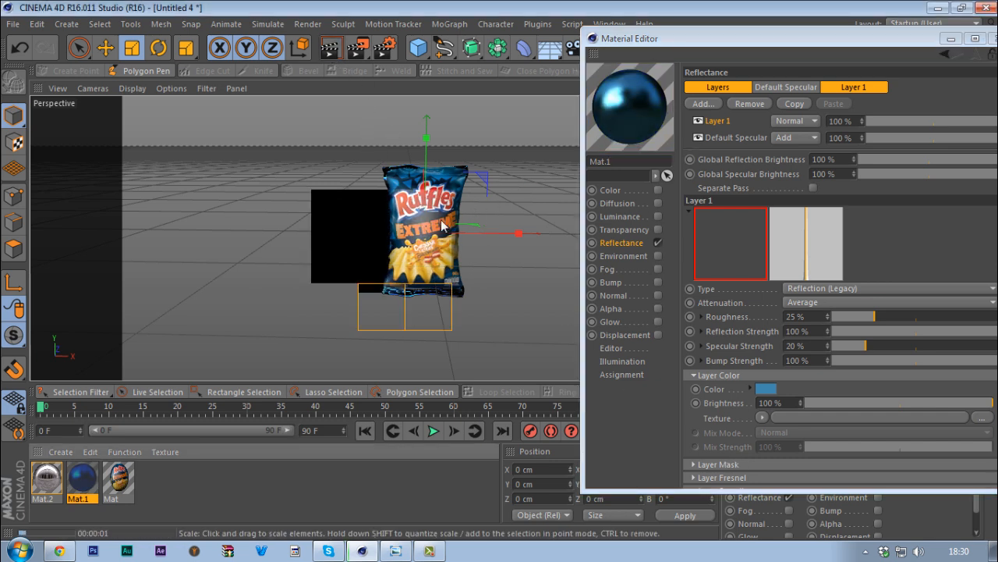
{"action": "key", "text": "ctrl+r"}
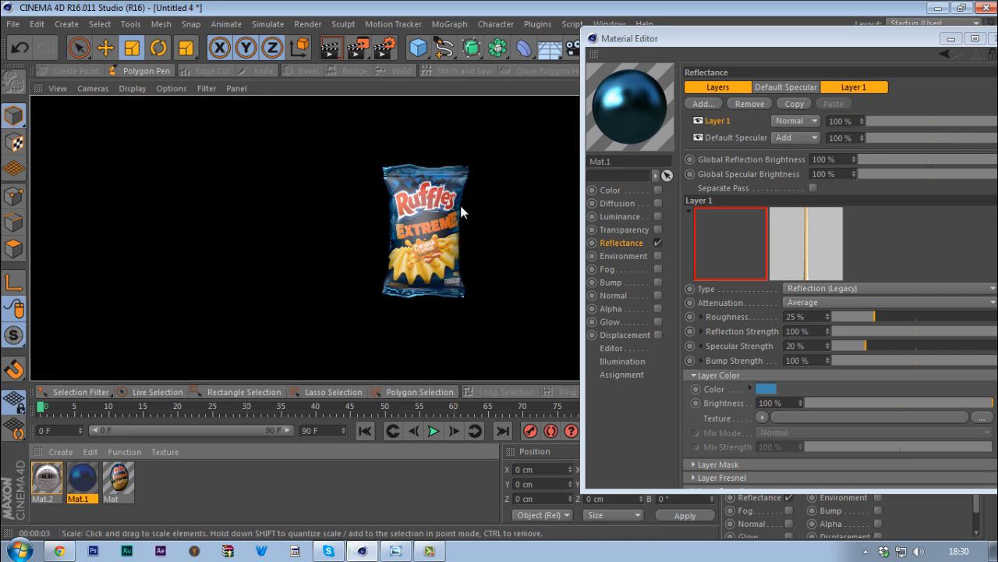
{"action": "scroll", "coordinate": [427, 216], "scroll_direction": "up", "scroll_amount": 5}
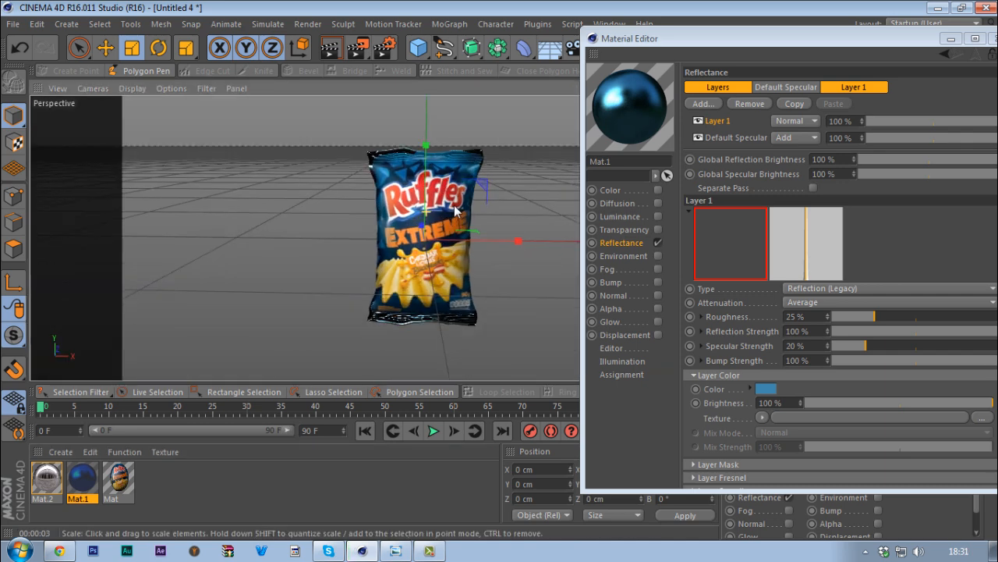
{"action": "left_click", "coordinate": [331, 51]}
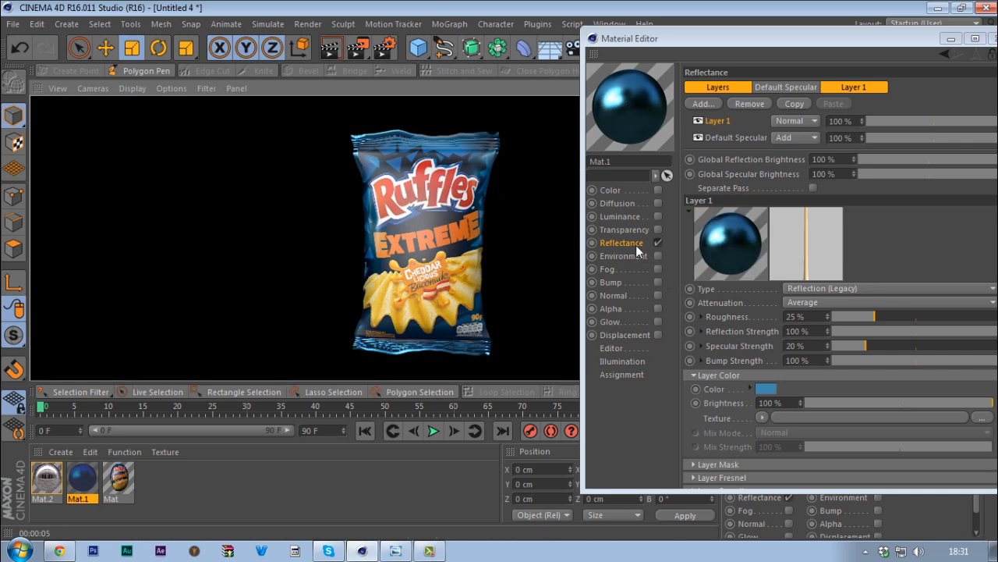
Set the width of Mat.1's Default Specular reflectance layer to 19%.
{"action": "left_click", "coordinate": [737, 138]}
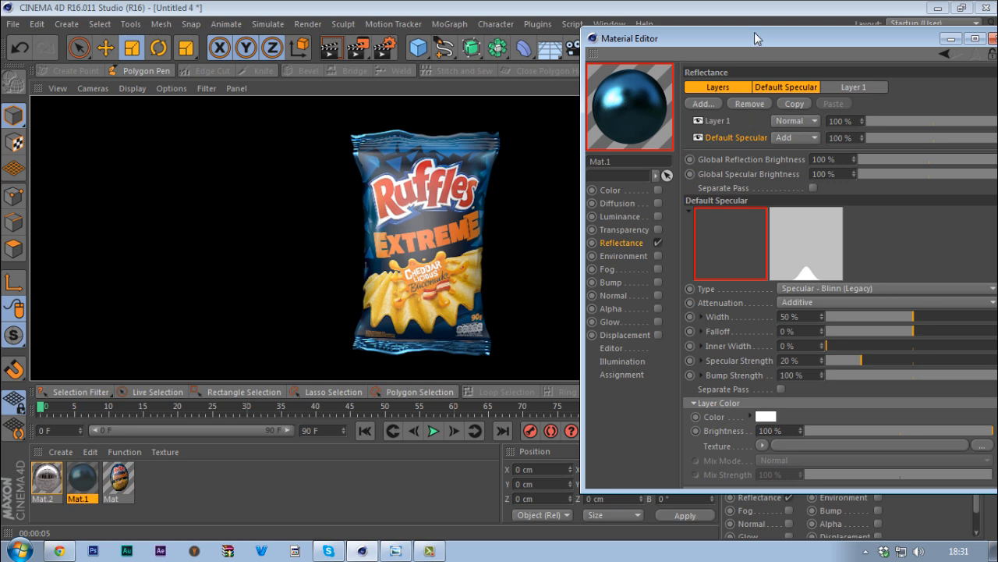
{"action": "left_click_drag", "start_coordinate": [754, 31], "coordinate": [714, 26]}
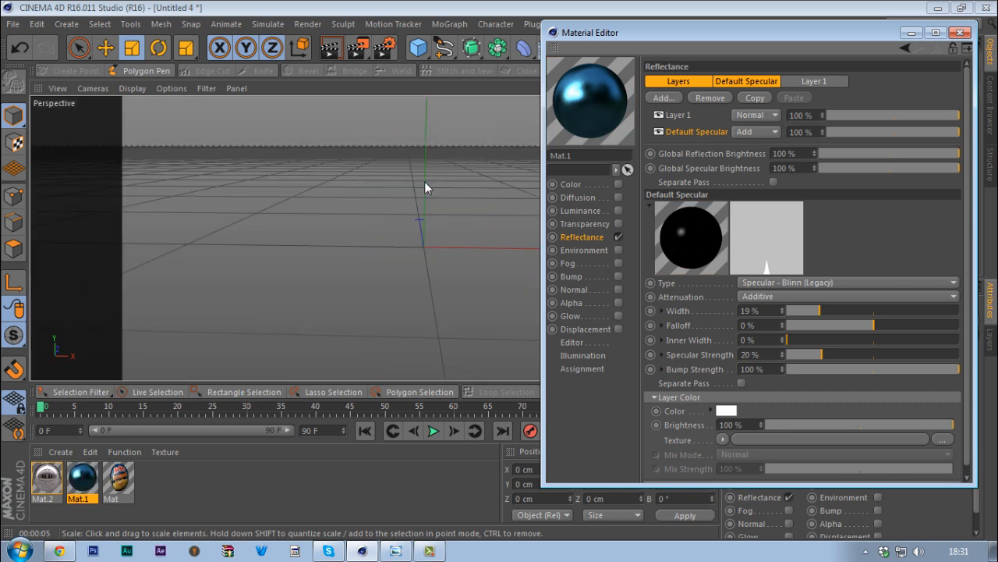
Render the view to check the specular width, and set the blending mode of Mat.1's Layer 1 reflectance to Add.
{"action": "key", "text": "ctrl+r"}
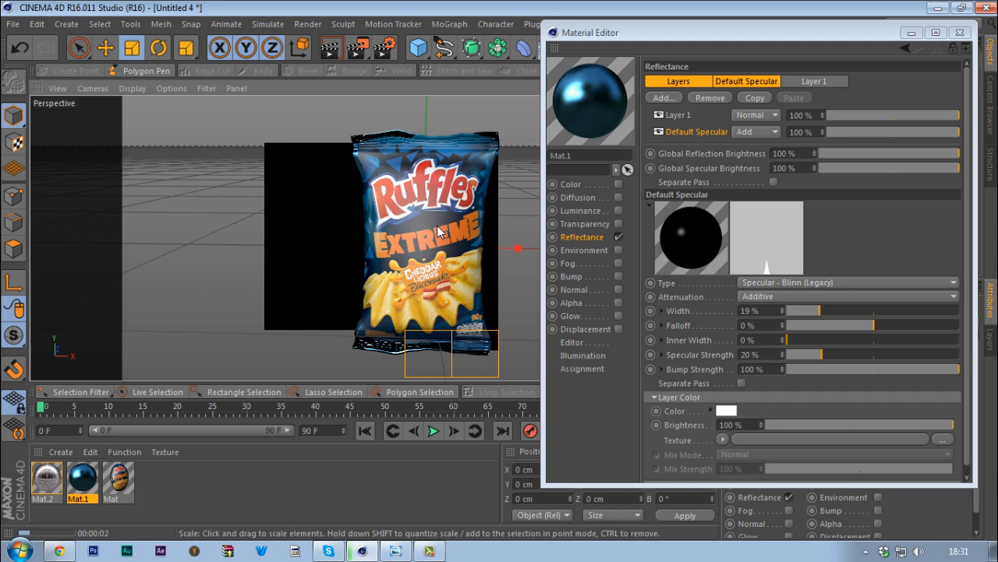
{"action": "left_click", "coordinate": [758, 114]}
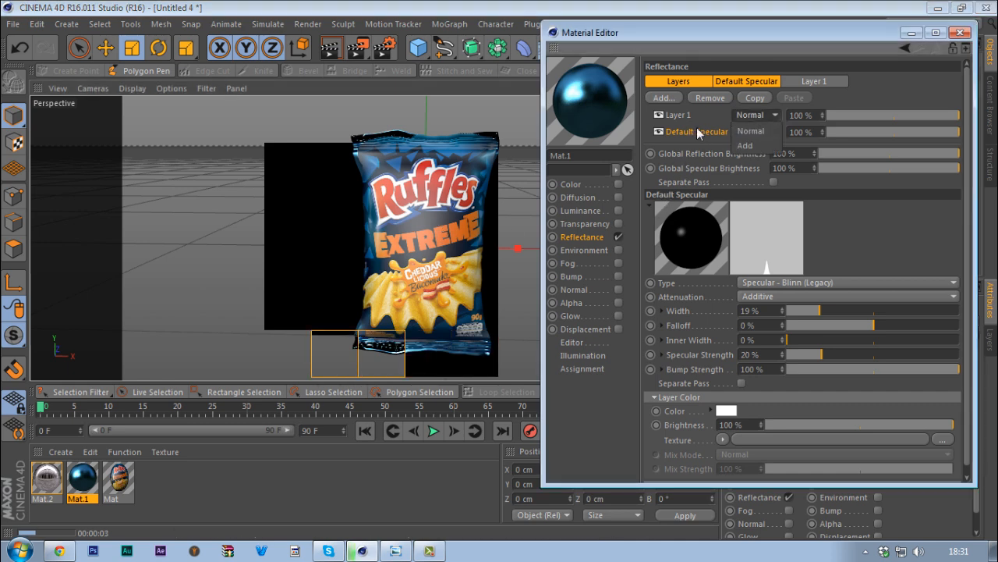
{"action": "left_click", "coordinate": [681, 118]}
{"action": "left_click", "coordinate": [759, 115]}
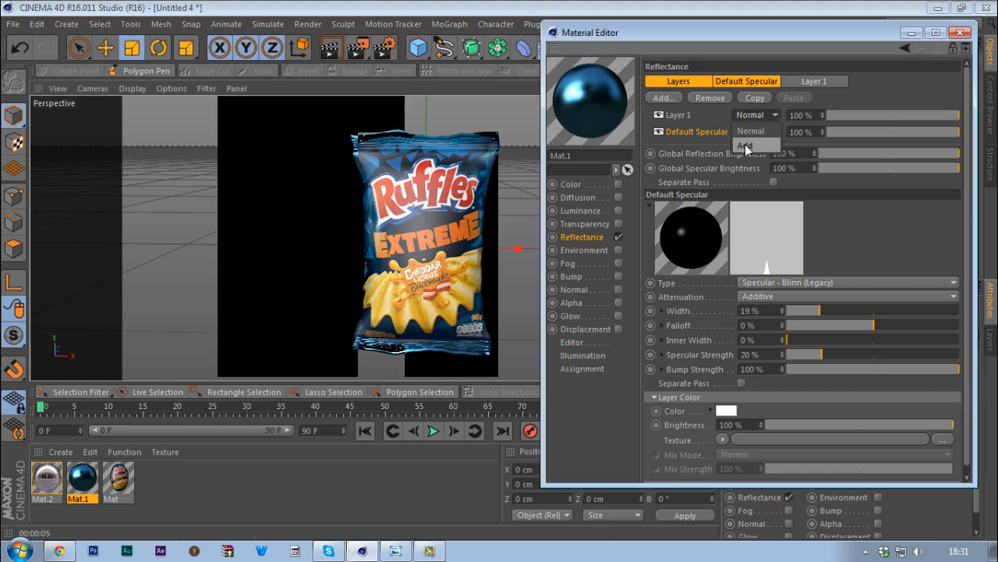
{"action": "left_click", "coordinate": [745, 145]}
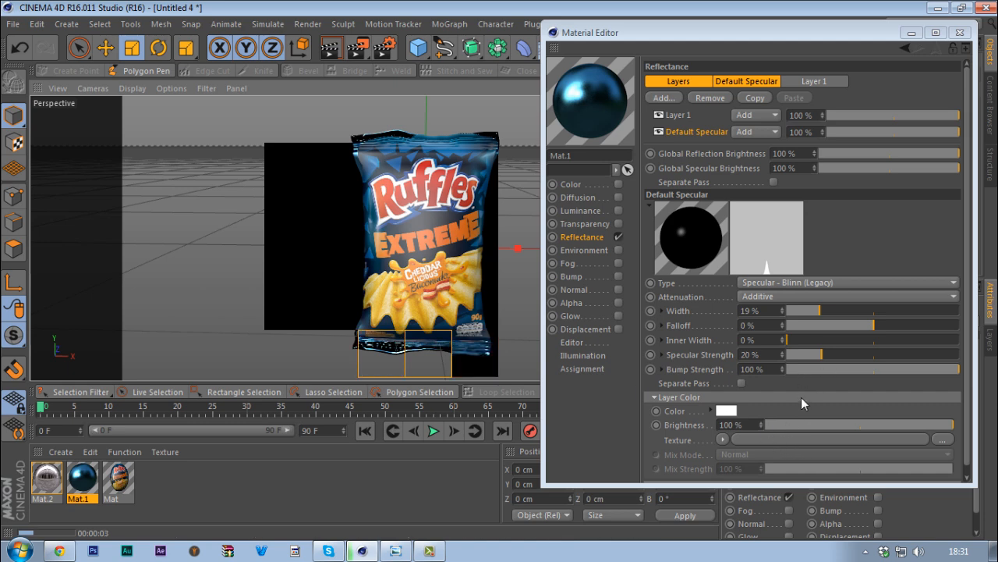
Try a specular strength of 76% on Mat.1's Default Specular layer and render the perspective view.
{"action": "left_click", "coordinate": [679, 115]}
{"action": "left_click", "coordinate": [687, 134]}
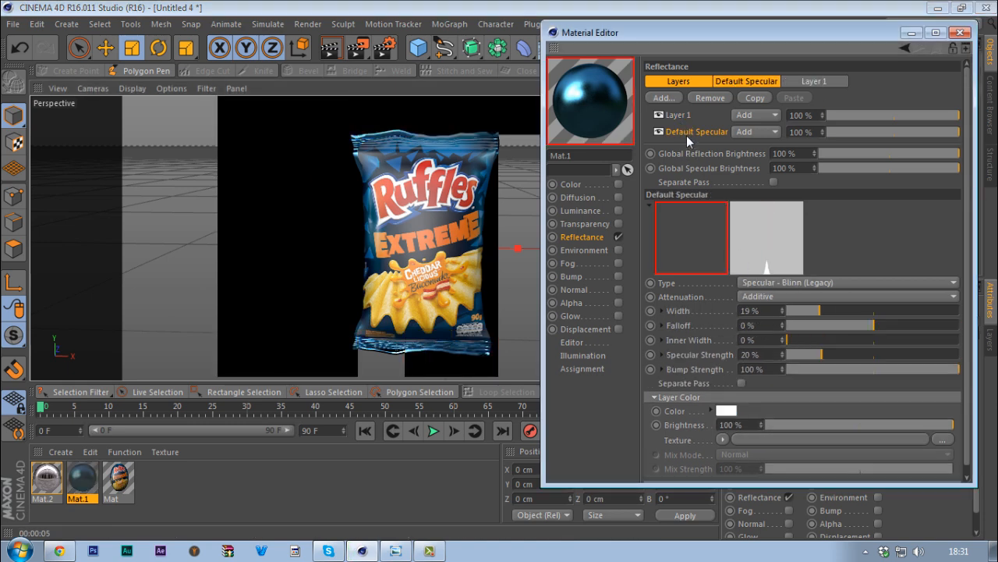
{"action": "left_click_drag", "start_coordinate": [821, 361], "coordinate": [881, 365]}
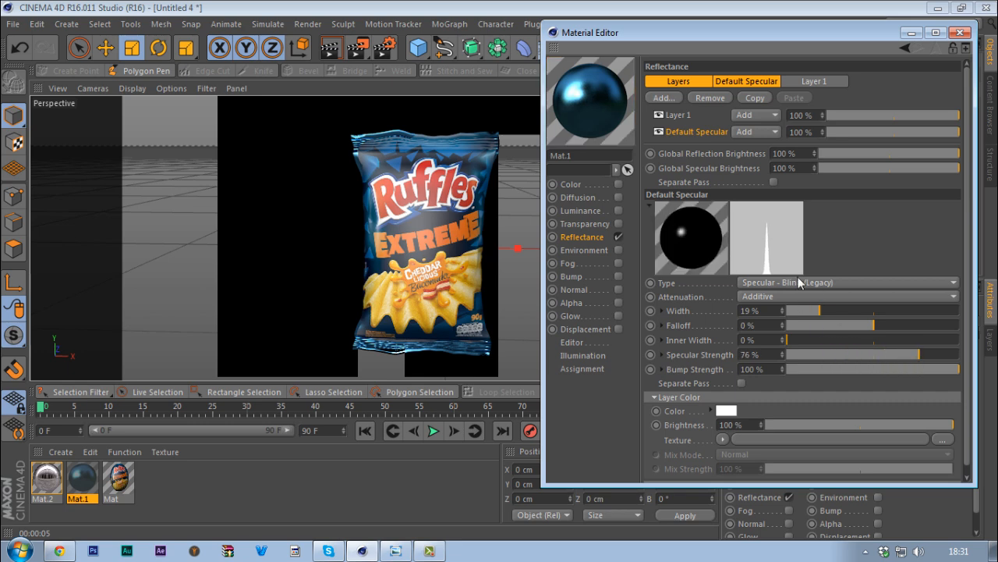
{"action": "left_click", "coordinate": [332, 49]}
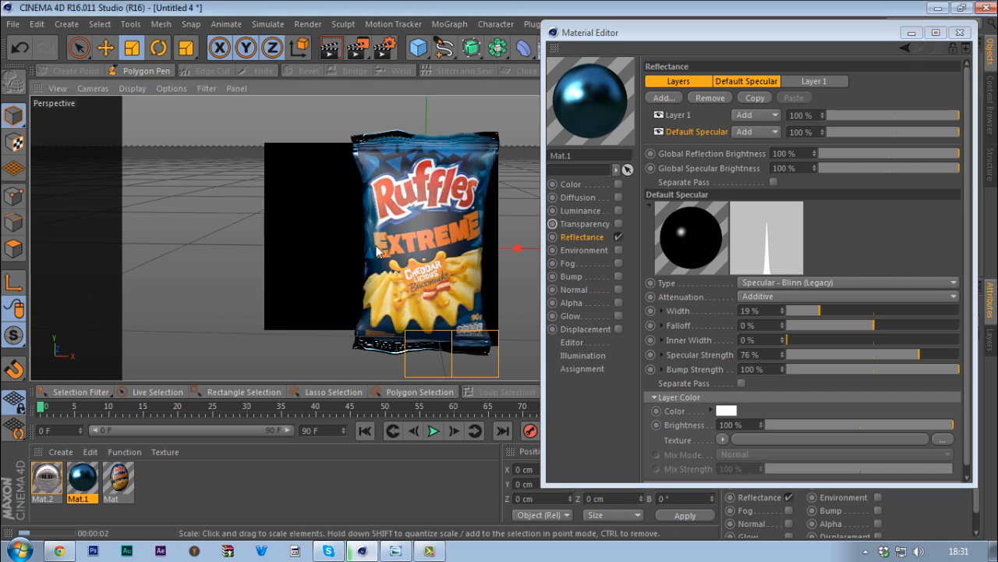
Try a specular strength of 100% on Mat.1's Layer 1 reflectance and render the perspective view.
{"action": "left_click", "coordinate": [678, 114]}
{"action": "left_click_drag", "start_coordinate": [824, 346], "coordinate": [962, 344]}
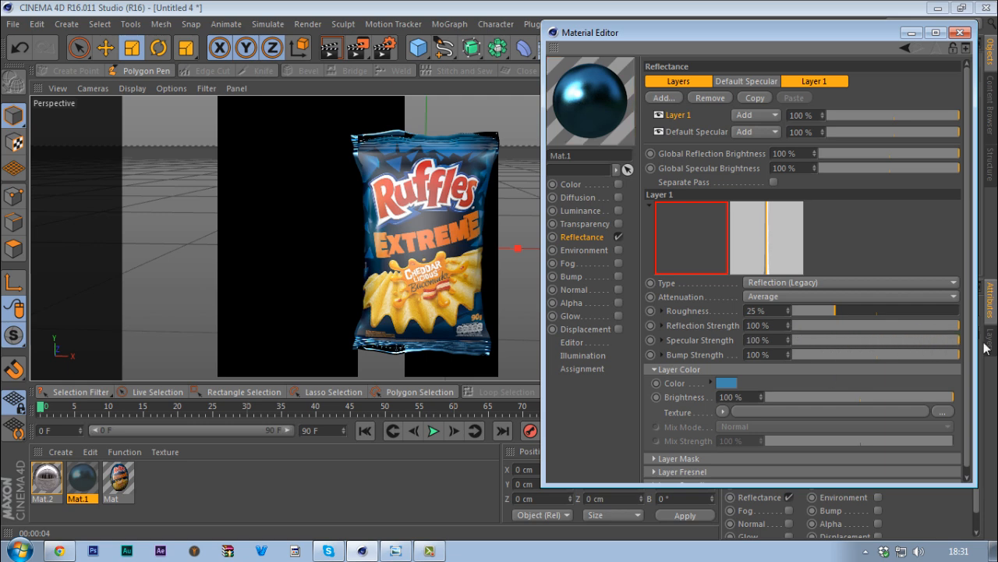
{"action": "left_click", "coordinate": [337, 53]}
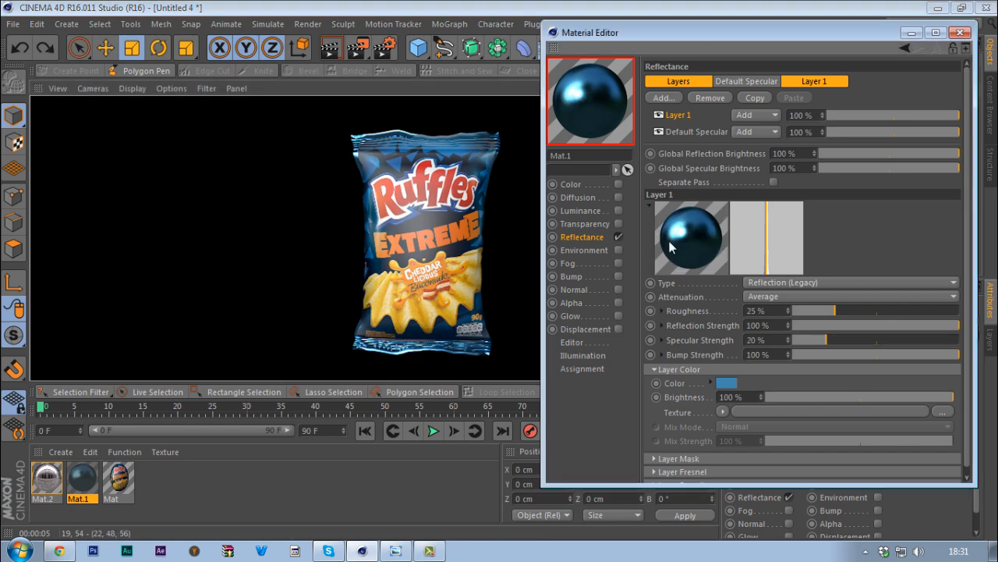
{"action": "left_click", "coordinate": [696, 131]}
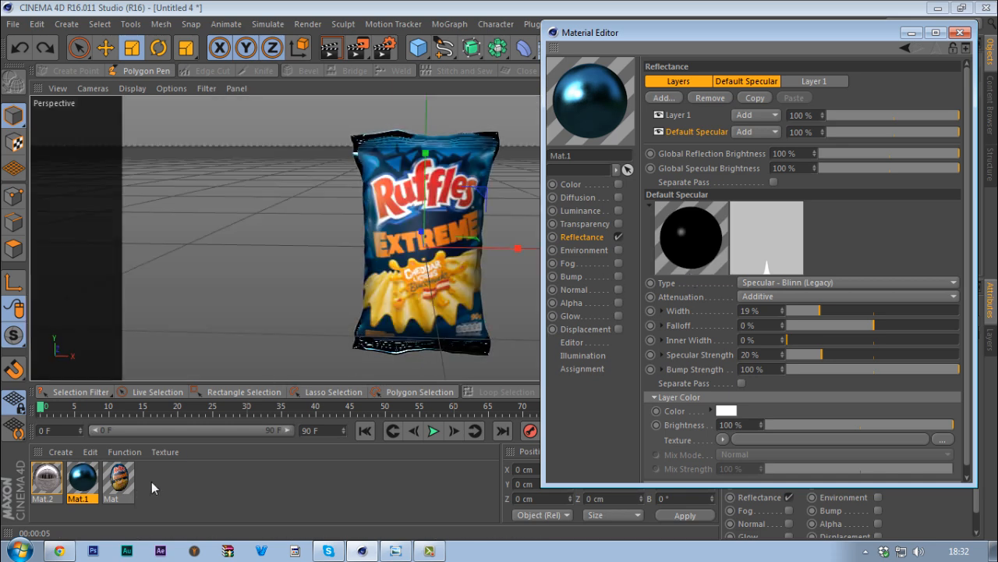
Add a Reflection (Legacy) layer to the label material Mat, with Add blending and 25% layer color brightness.
{"action": "left_click", "coordinate": [119, 478]}
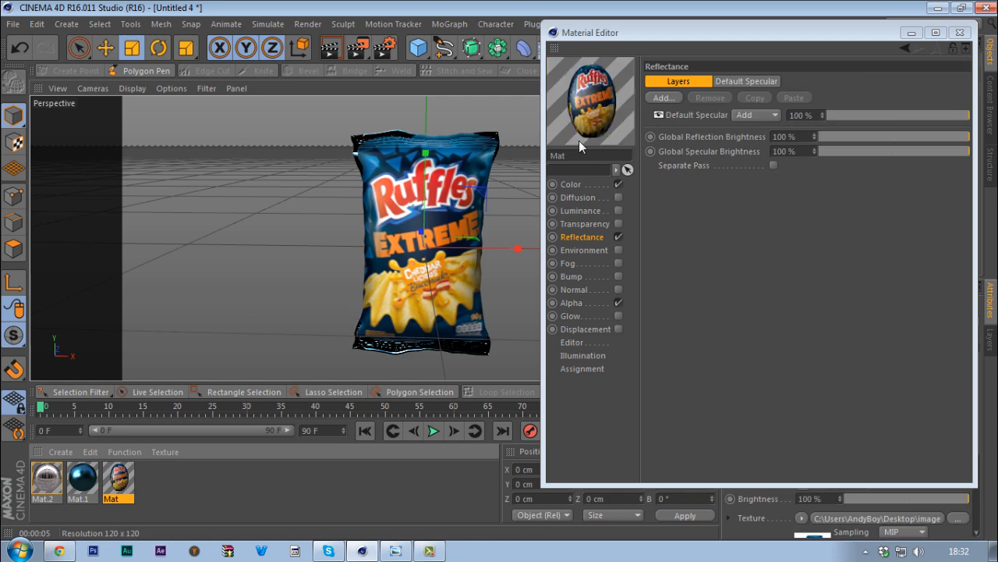
{"action": "left_click", "coordinate": [583, 234]}
{"action": "left_click", "coordinate": [674, 98]}
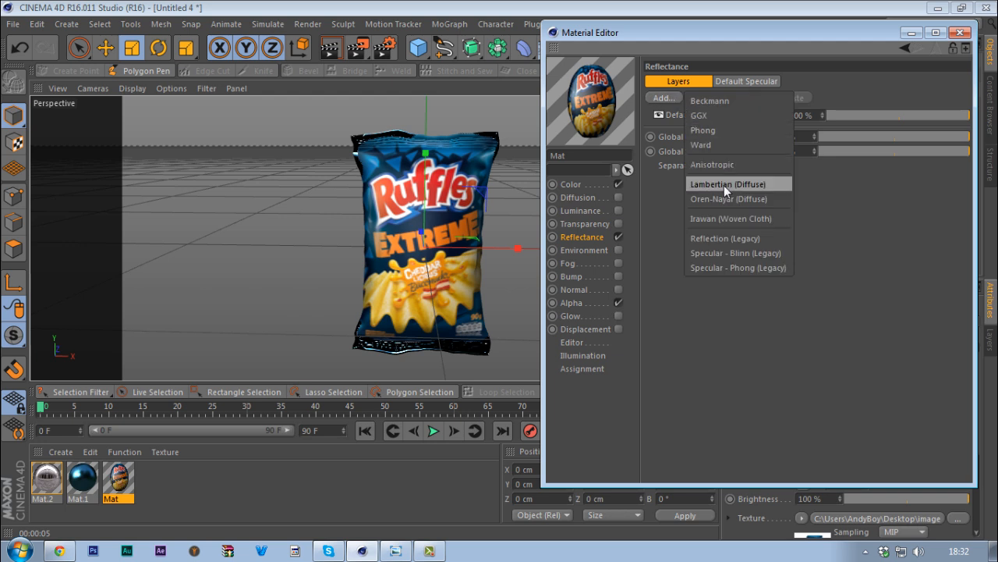
{"action": "left_click", "coordinate": [719, 236]}
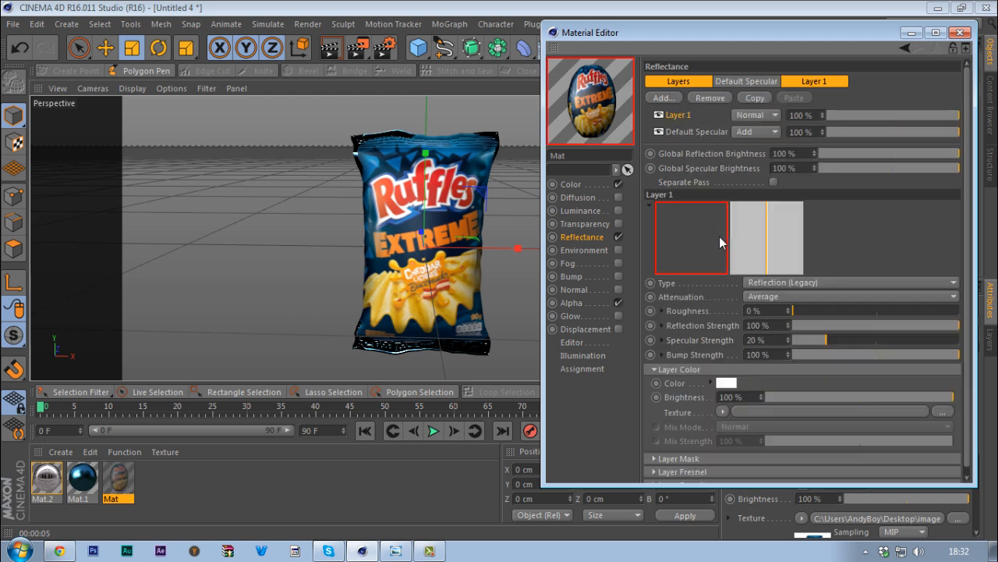
{"action": "left_click", "coordinate": [752, 116]}
{"action": "left_click", "coordinate": [745, 146]}
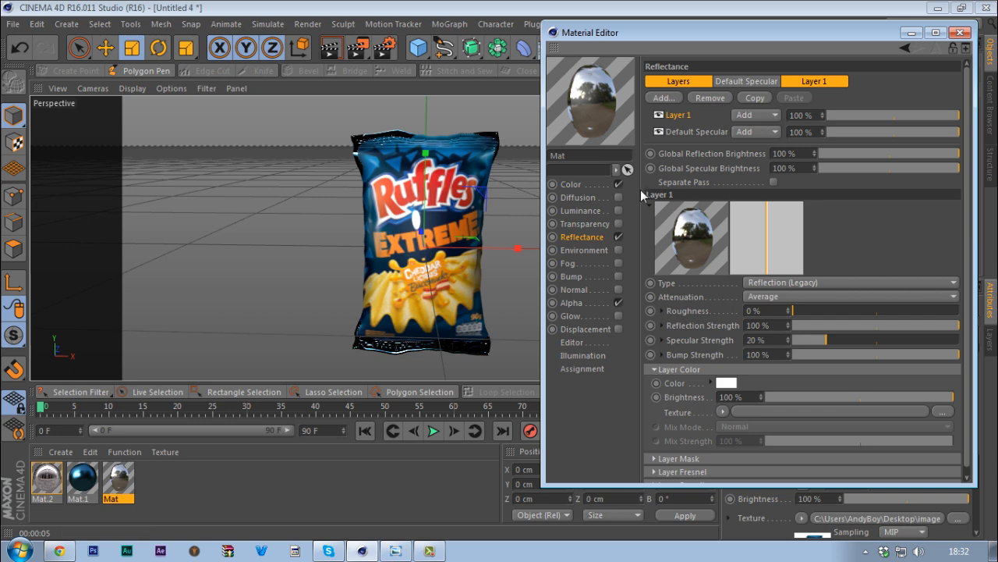
{"action": "left_click_drag", "start_coordinate": [861, 399], "coordinate": [807, 400]}
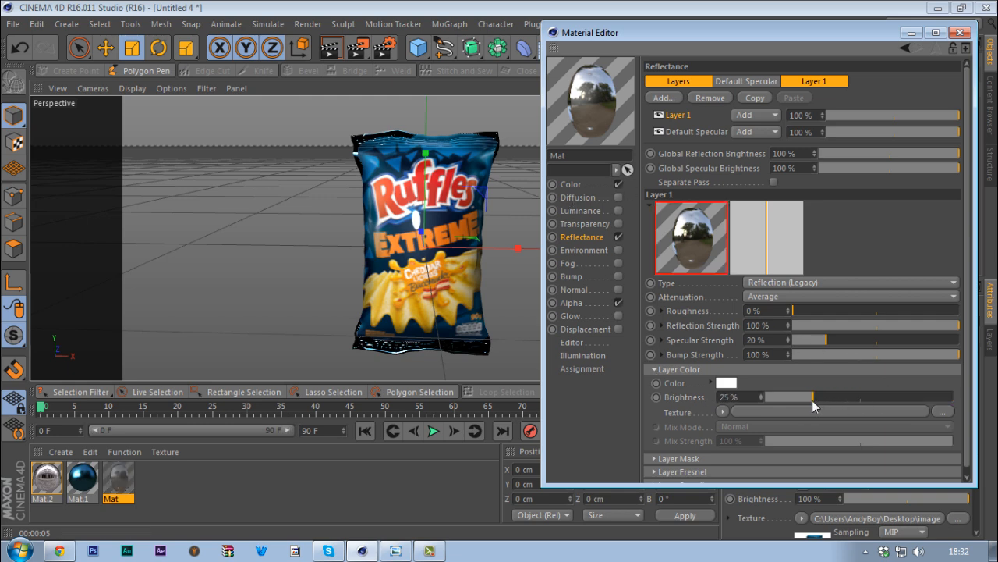
Set the width of Mat's Default Specular layer to 22% and render the view.
{"action": "left_click", "coordinate": [700, 132]}
{"action": "left_click_drag", "start_coordinate": [873, 312], "coordinate": [825, 314]}
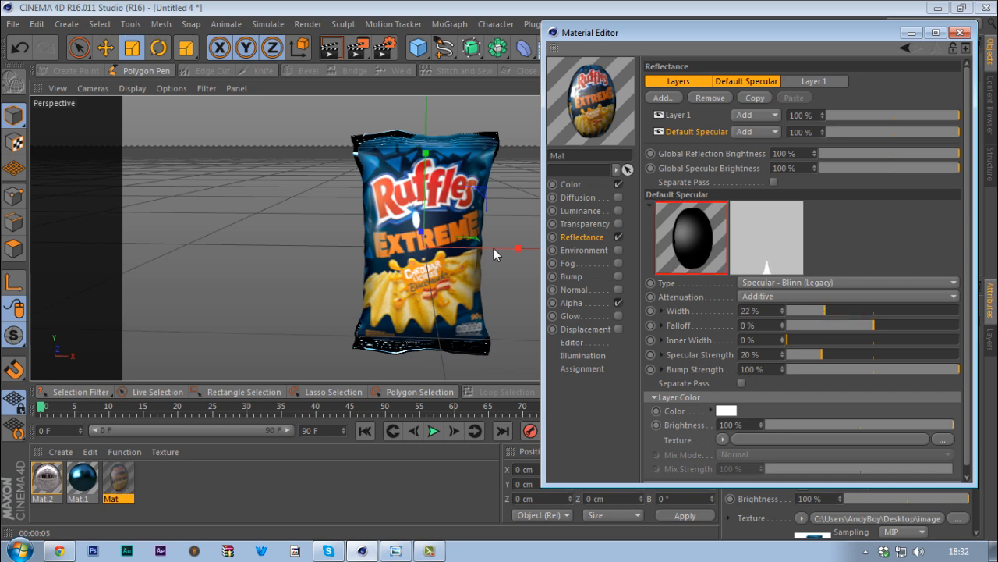
{"action": "left_click", "coordinate": [331, 48]}
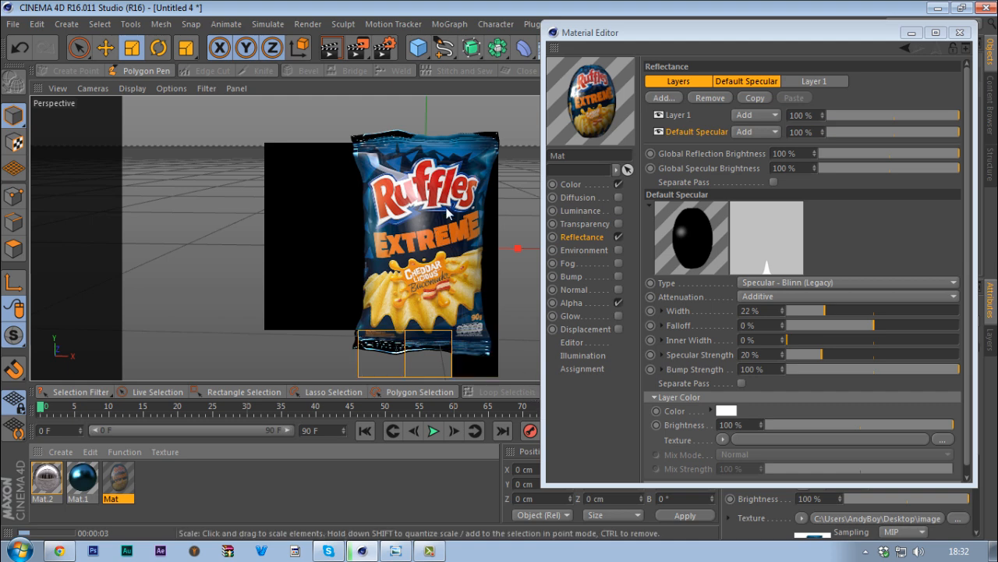
Set the roughness of Mat's Layer 1 reflection to 19% and render the view.
{"action": "left_click", "coordinate": [674, 117]}
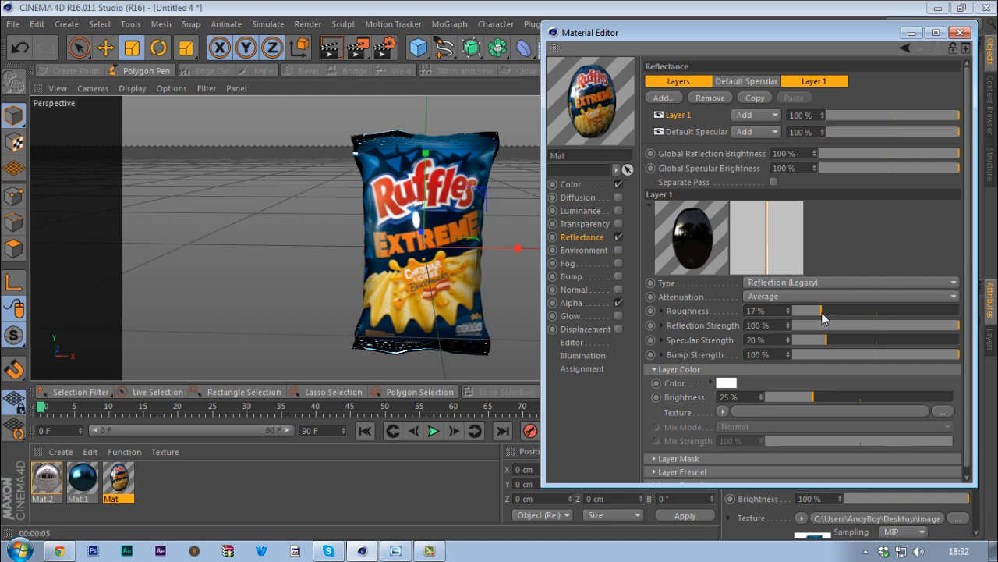
{"action": "left_click_drag", "start_coordinate": [822, 312], "coordinate": [826, 317]}
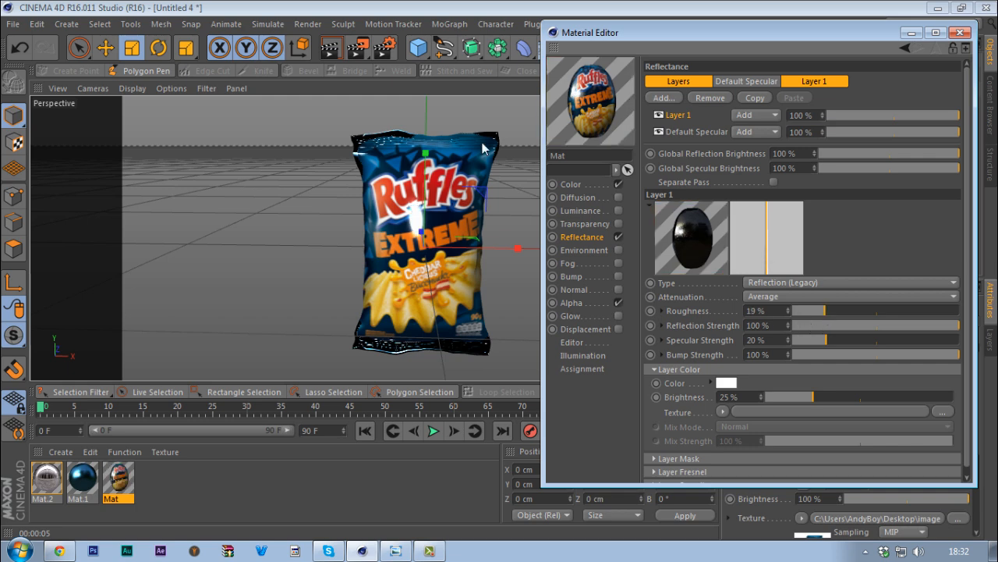
{"action": "left_click", "coordinate": [330, 48]}
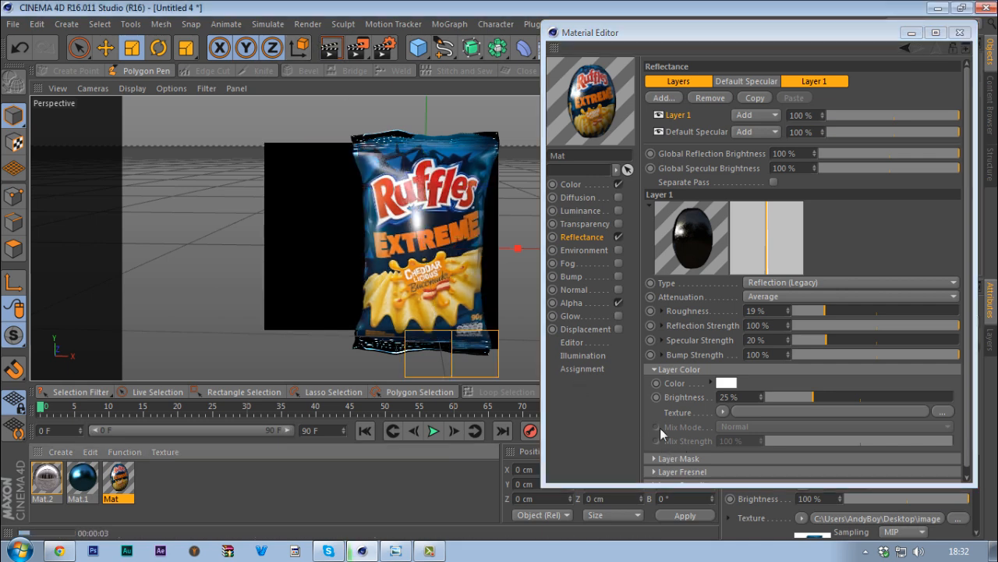
Set the sampling subdivisions of Mat's Layer 1 reflection to 5 and render the view.
{"action": "left_click", "coordinate": [656, 369]}
{"action": "left_click", "coordinate": [677, 408]}
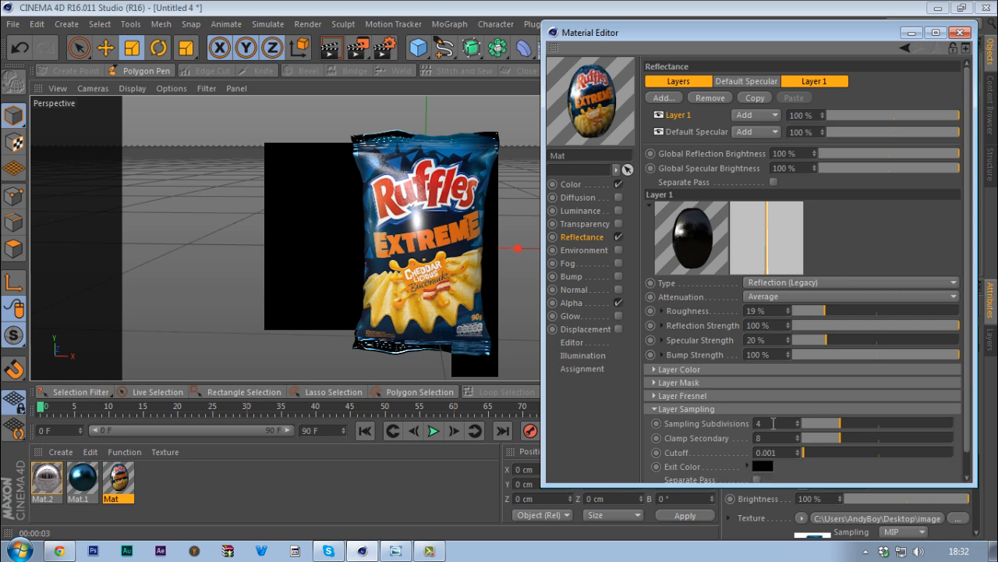
{"action": "type", "text": "5"}
{"action": "key", "text": "Return"}
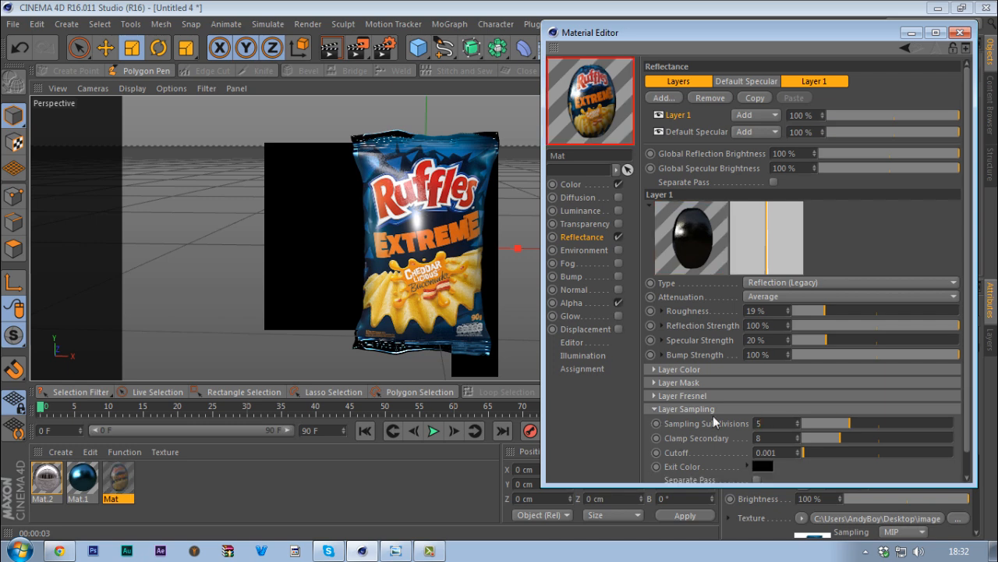
{"action": "left_click", "coordinate": [333, 50]}
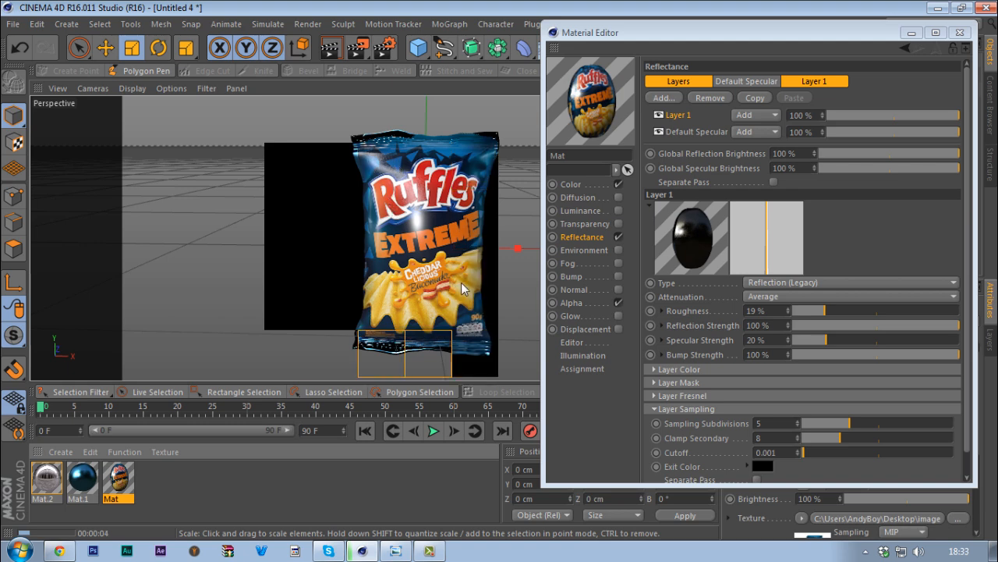
Close the Material Editor, enable the bag's Subdivision Surface, and return to the perspective view.
{"action": "left_click", "coordinate": [959, 35]}
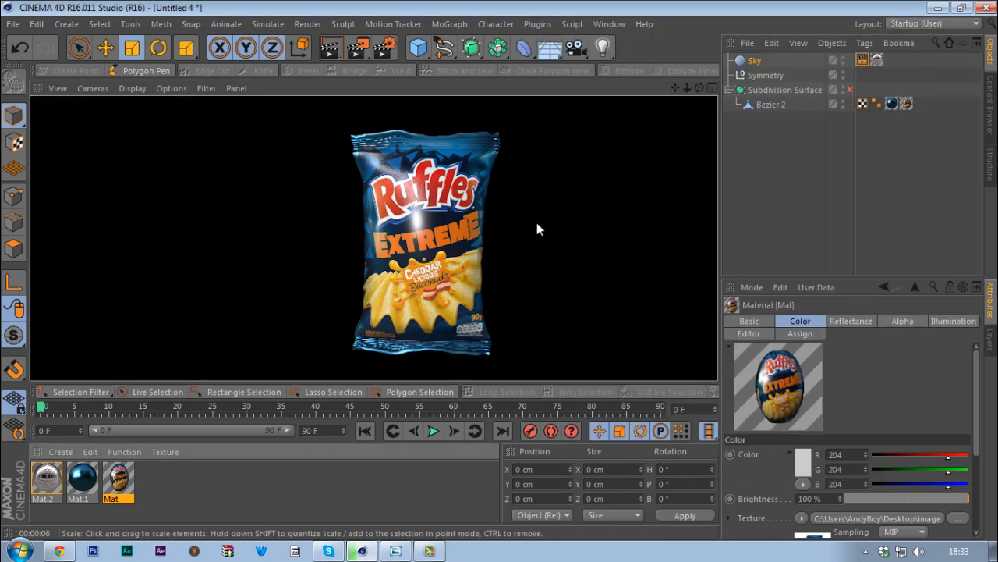
{"action": "middle_click", "coordinate": [537, 223]}
{"action": "middle_click", "coordinate": [489, 299]}
{"action": "scroll", "coordinate": [438, 272], "scroll_direction": "down", "scroll_amount": 8}
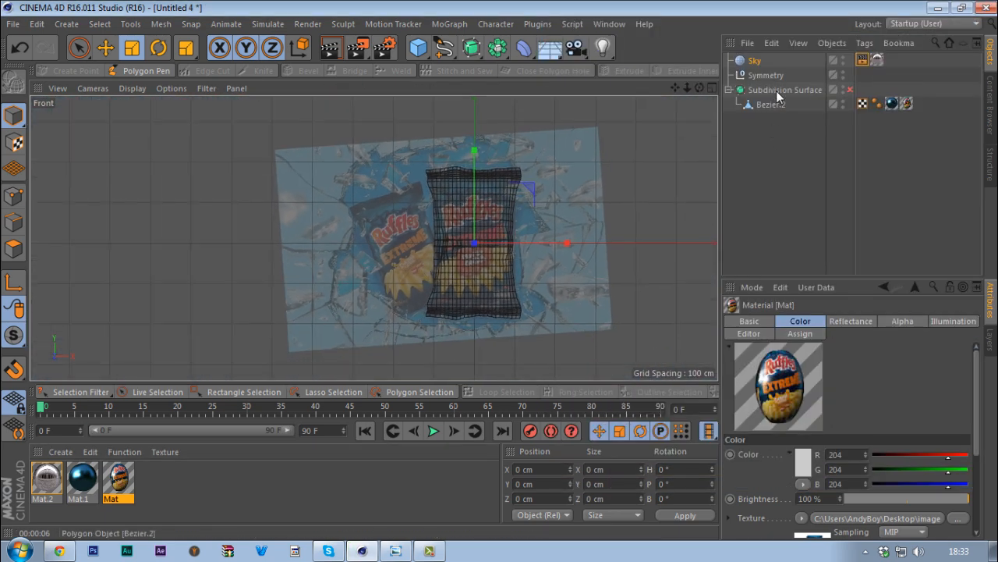
{"action": "left_click", "coordinate": [849, 90]}
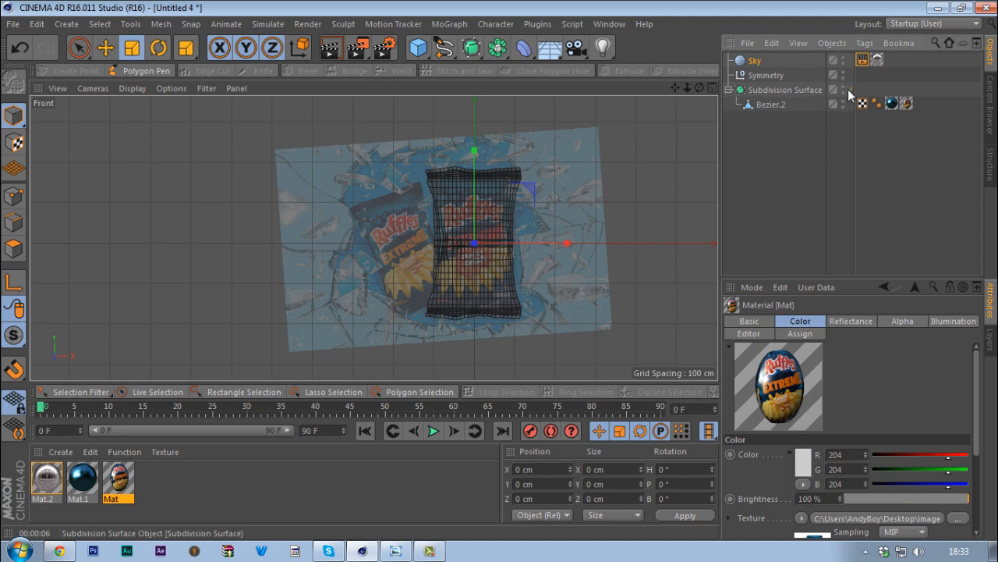
{"action": "middle_click", "coordinate": [554, 189]}
{"action": "middle_click", "coordinate": [300, 137]}
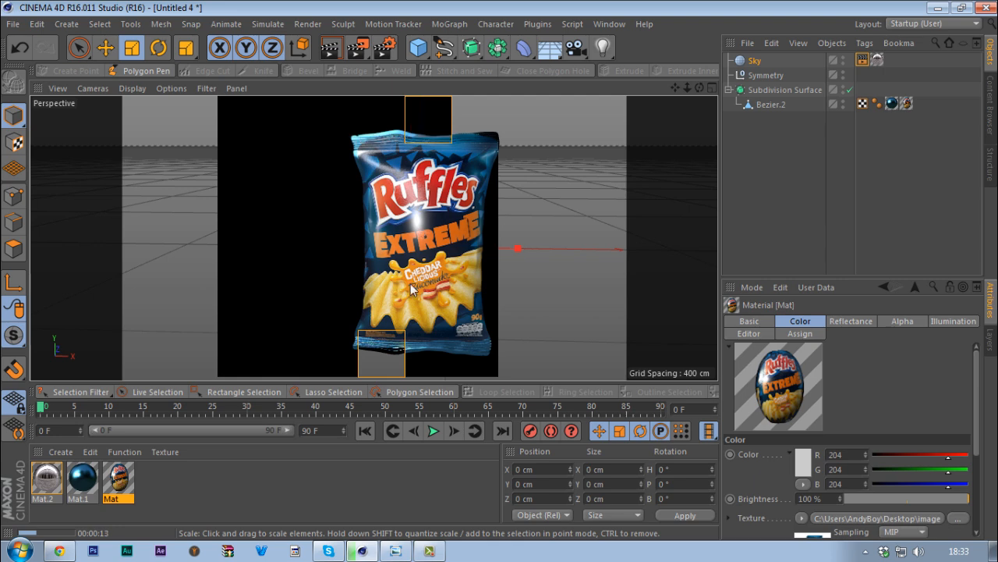
Compare the rendered bag with the reference picture 253D_ruffles_packs.
{"action": "left_click", "coordinate": [398, 551]}
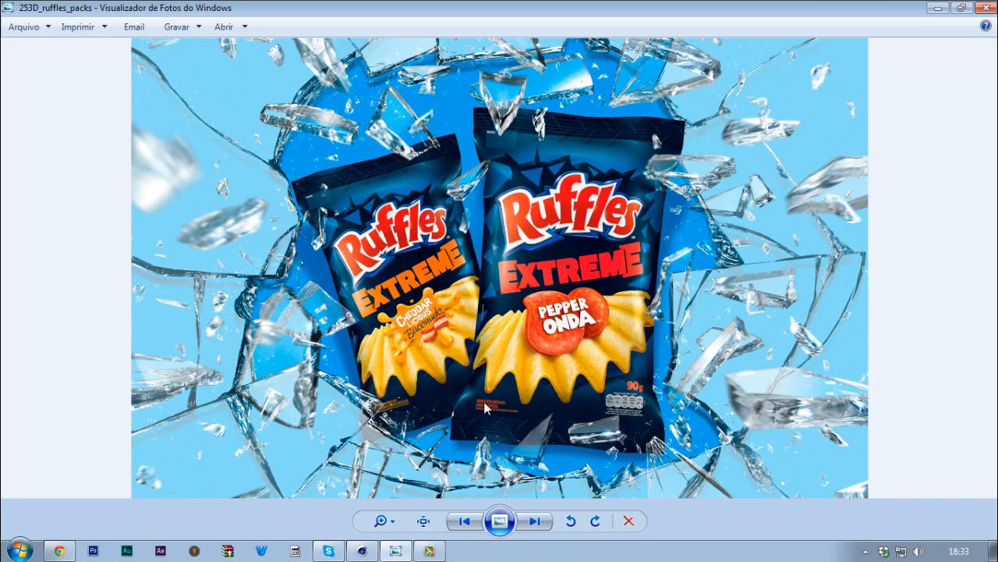
{"action": "left_click", "coordinate": [362, 551]}
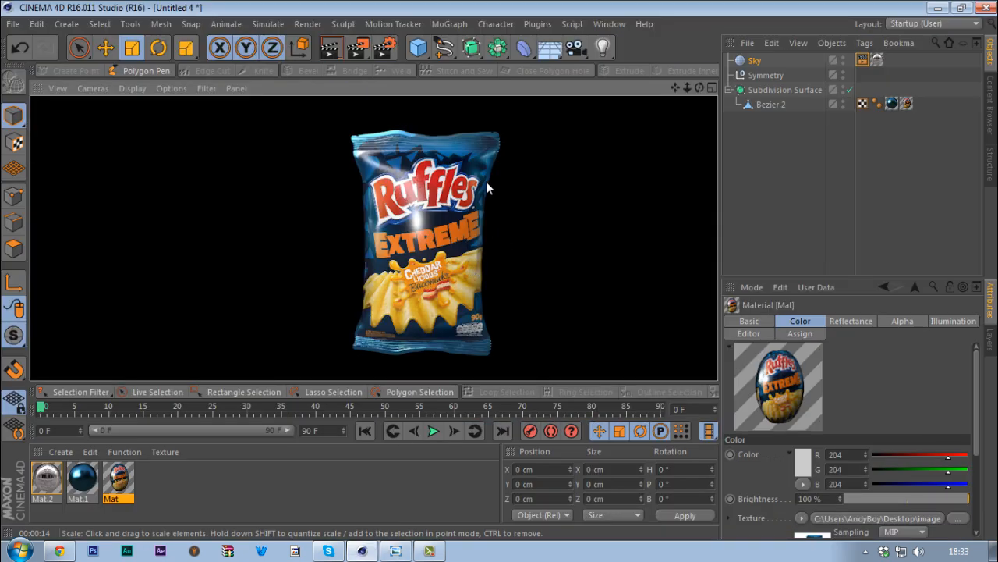
Duplicate the bag's Subdivision Surface group in the front view, placing the copy about 190 cm along negative X.
{"action": "left_click", "coordinate": [770, 90]}
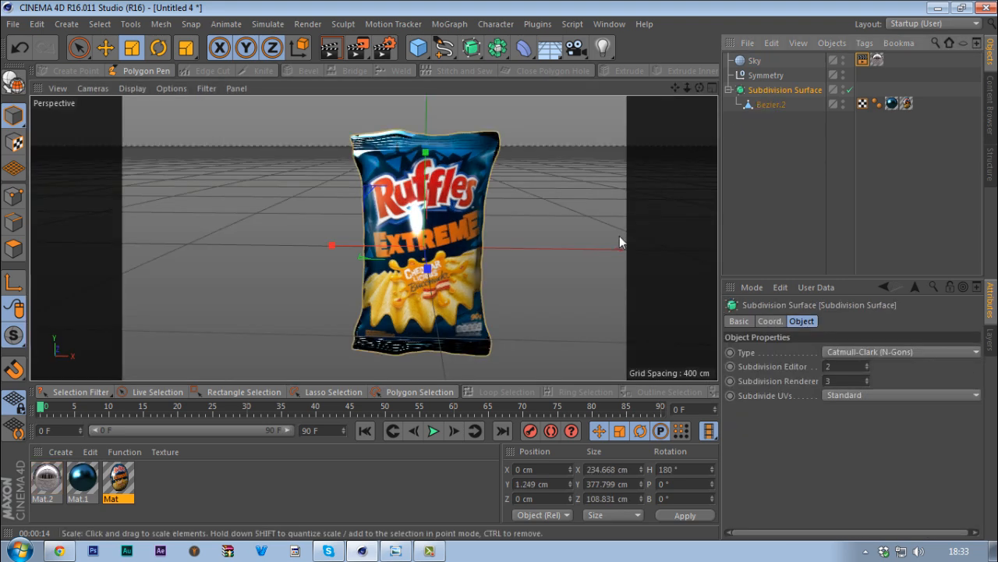
{"action": "left_click", "coordinate": [429, 551]}
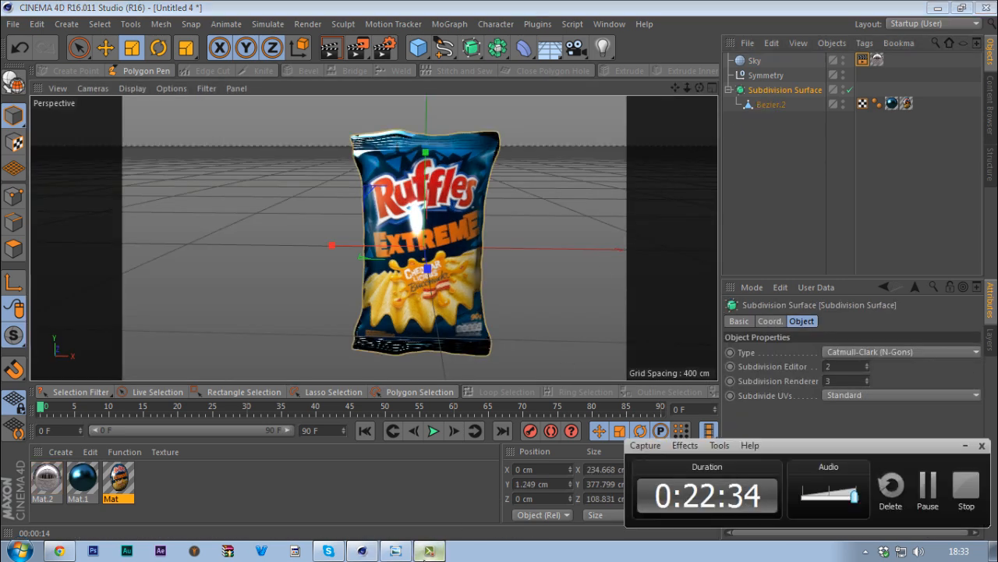
{"action": "left_click", "coordinate": [429, 551]}
{"action": "left_click", "coordinate": [729, 90]}
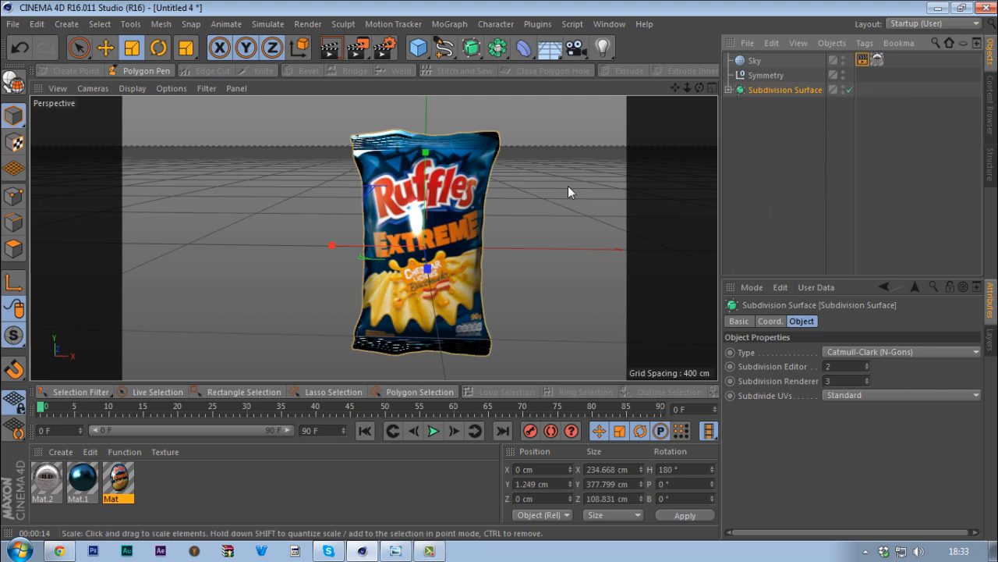
{"action": "middle_click", "coordinate": [525, 211]}
{"action": "middle_click", "coordinate": [498, 267]}
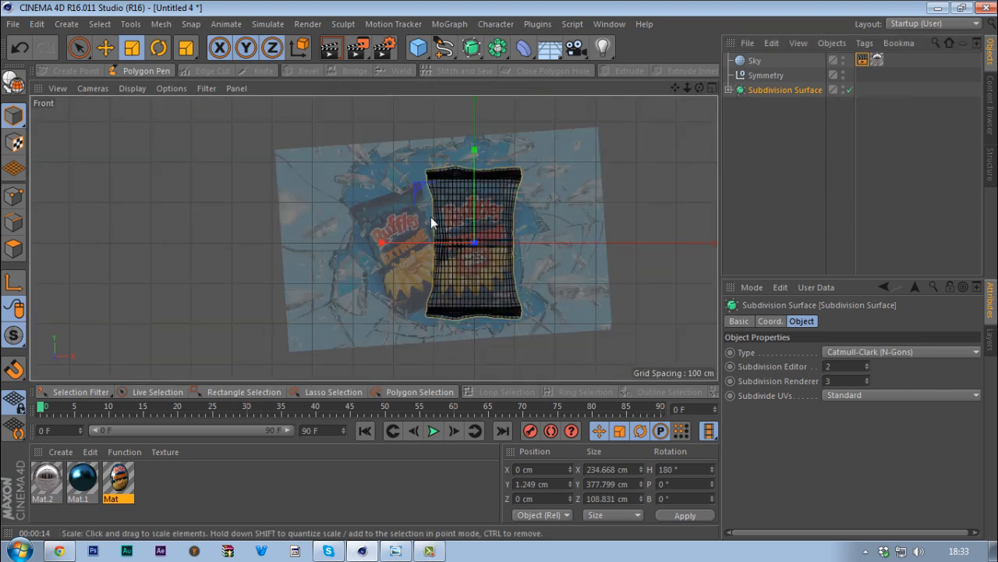
{"action": "key", "text": "e"}
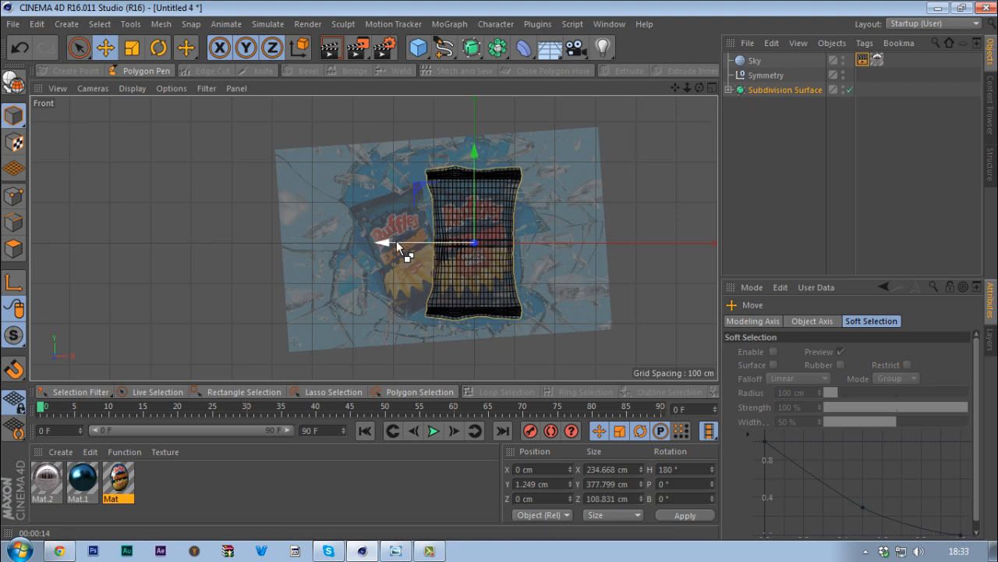
{"action": "left_click_drag", "start_coordinate": [397, 243], "coordinate": [319, 249]}
Tilt the copied bag about 22° in the front view and push it back to about 454 cm in Z.
{"action": "key", "text": "r"}
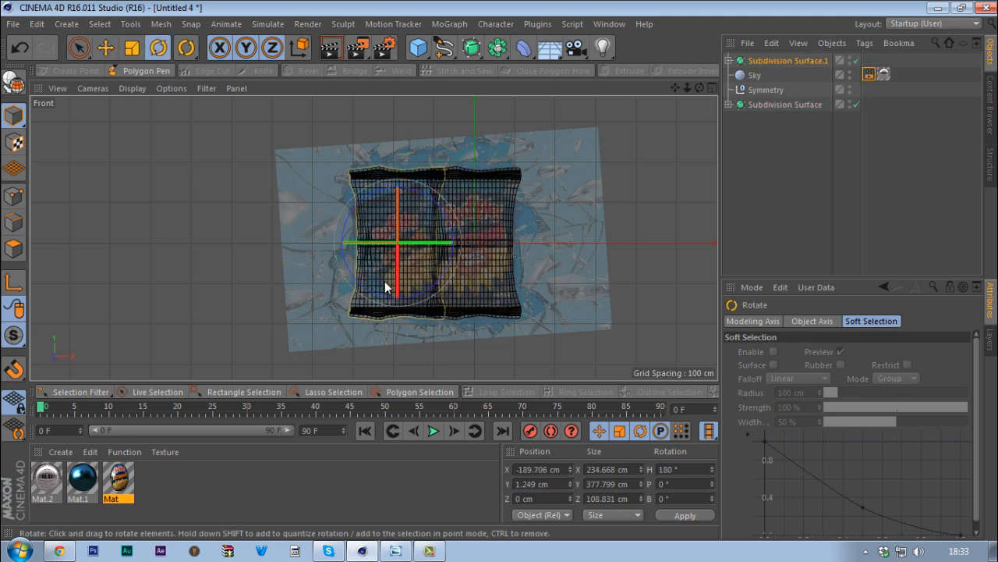
{"action": "left_click_drag", "start_coordinate": [391, 347], "coordinate": [436, 353]}
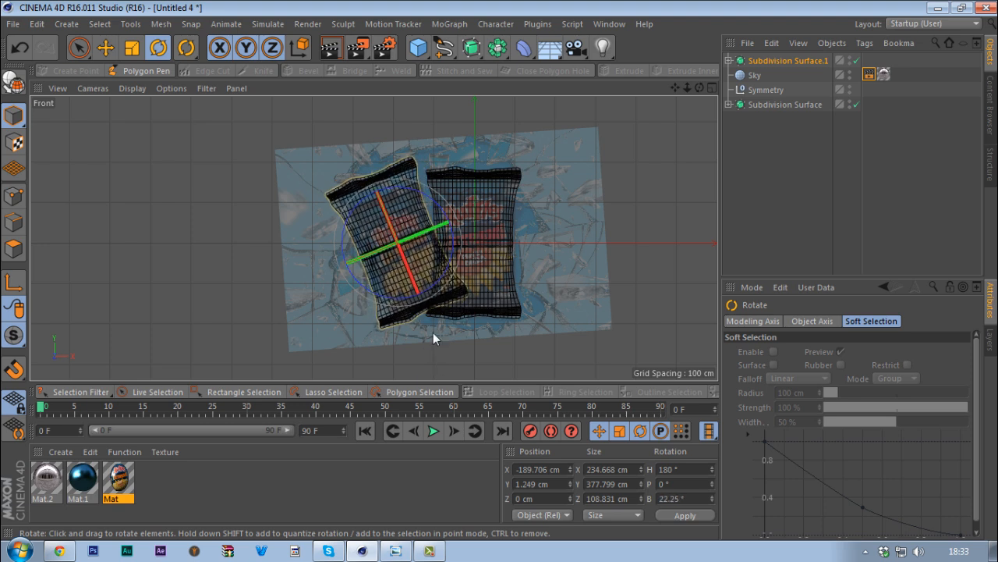
{"action": "key", "text": "e"}
{"action": "left_click_drag", "start_coordinate": [390, 249], "coordinate": [183, 245]}
Check the layout against the reference picture and bring the copied bag forward to about 163 cm in Z in the top view.
{"action": "middle_click", "coordinate": [377, 211]}
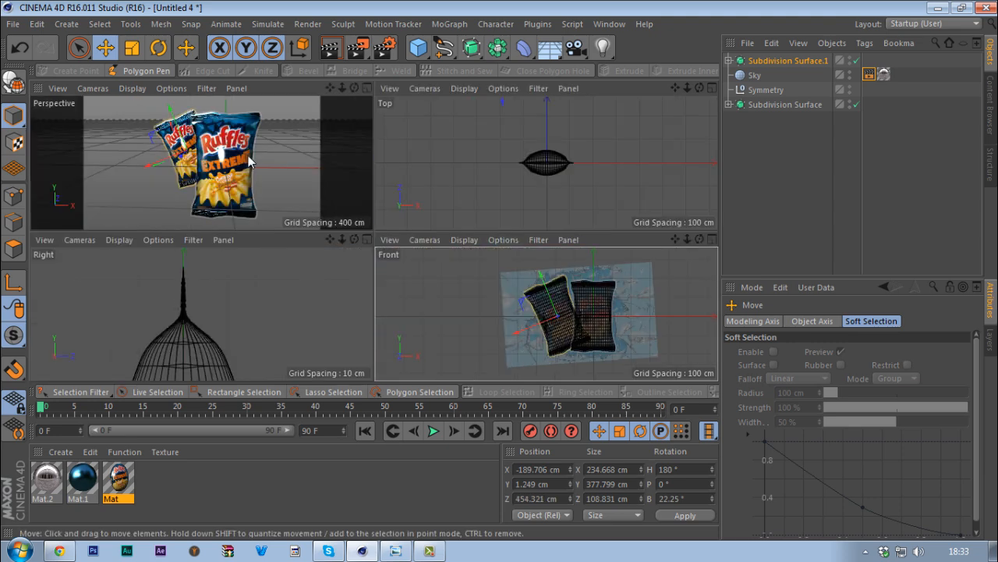
{"action": "middle_click", "coordinate": [258, 173]}
{"action": "left_click_drag", "start_coordinate": [257, 173], "coordinate": [404, 232], "text": "alt"}
{"action": "left_click", "coordinate": [396, 550]}
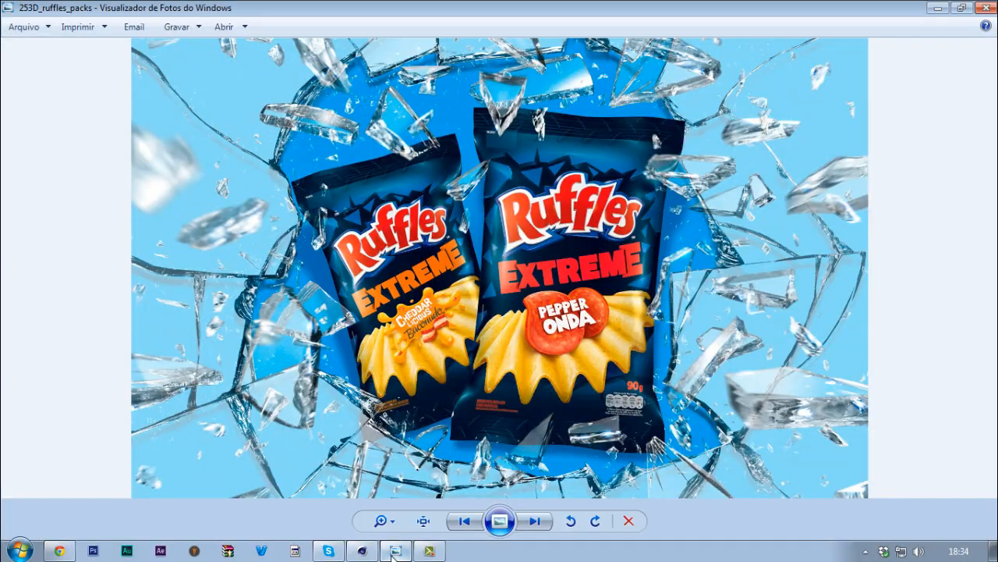
{"action": "left_click", "coordinate": [394, 552]}
{"action": "middle_click", "coordinate": [403, 297]}
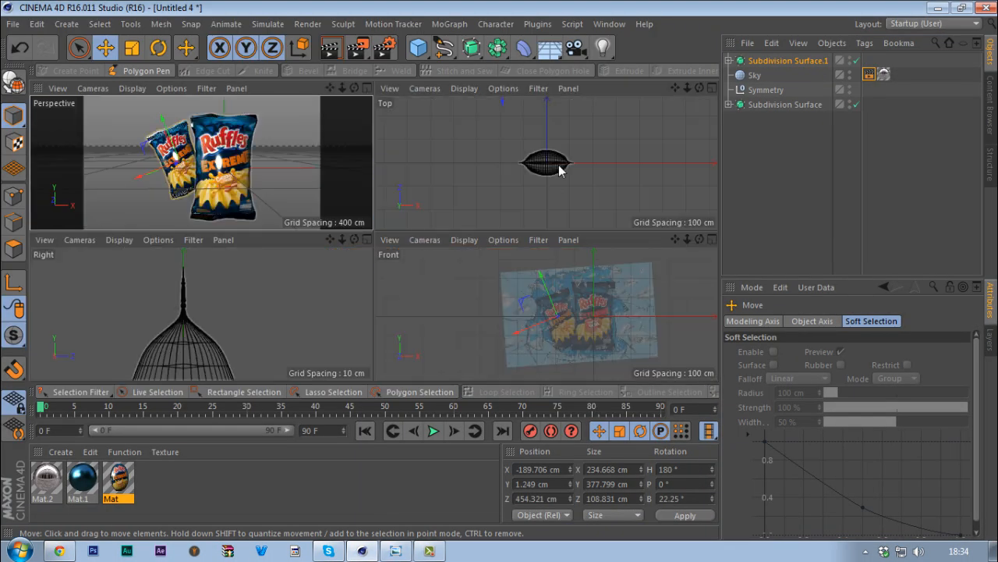
{"action": "middle_click", "coordinate": [559, 171]}
{"action": "scroll", "coordinate": [502, 232], "scroll_direction": "down", "scroll_amount": 5}
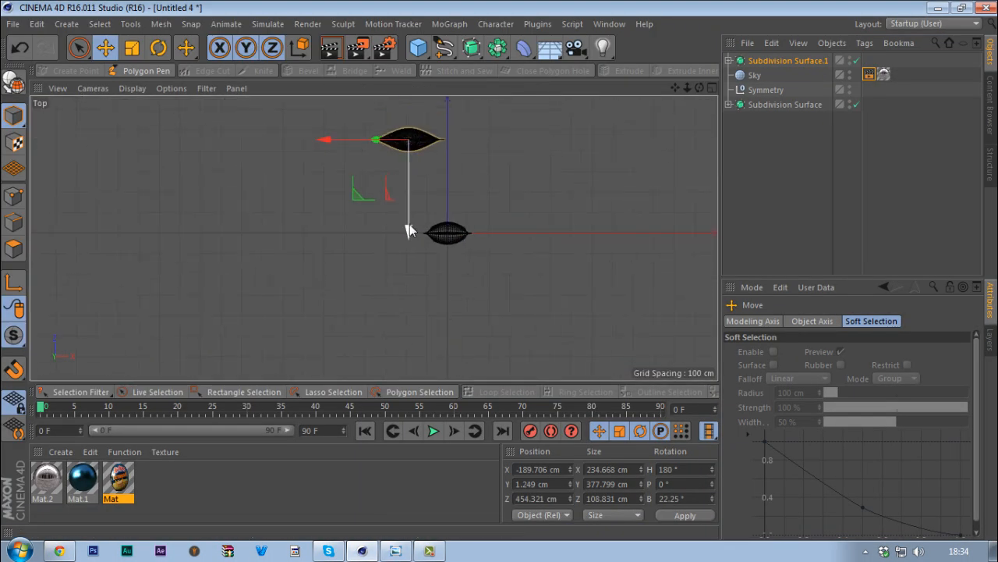
{"action": "left_click_drag", "start_coordinate": [407, 229], "coordinate": [410, 289]}
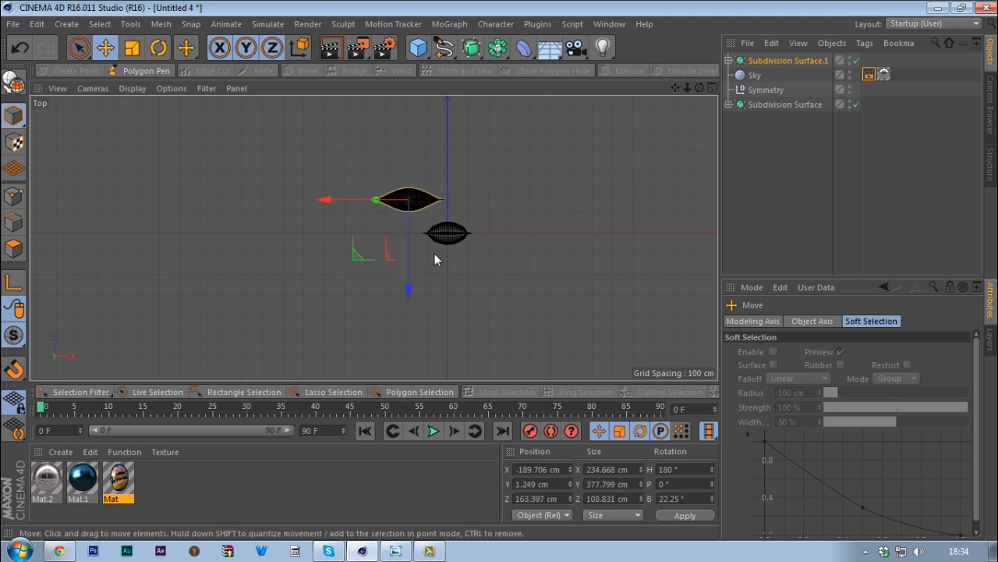
Compare the perspective view with the reference picture, then lower the copied bag to about -25 cm in Y using world coordinates.
{"action": "middle_click", "coordinate": [434, 255]}
{"action": "middle_click", "coordinate": [294, 192]}
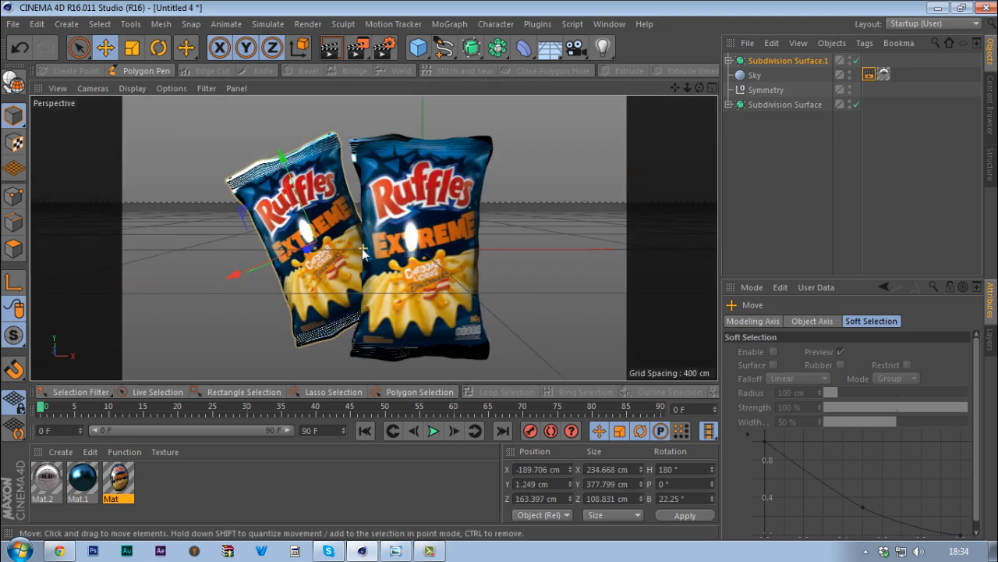
{"action": "left_click", "coordinate": [396, 551]}
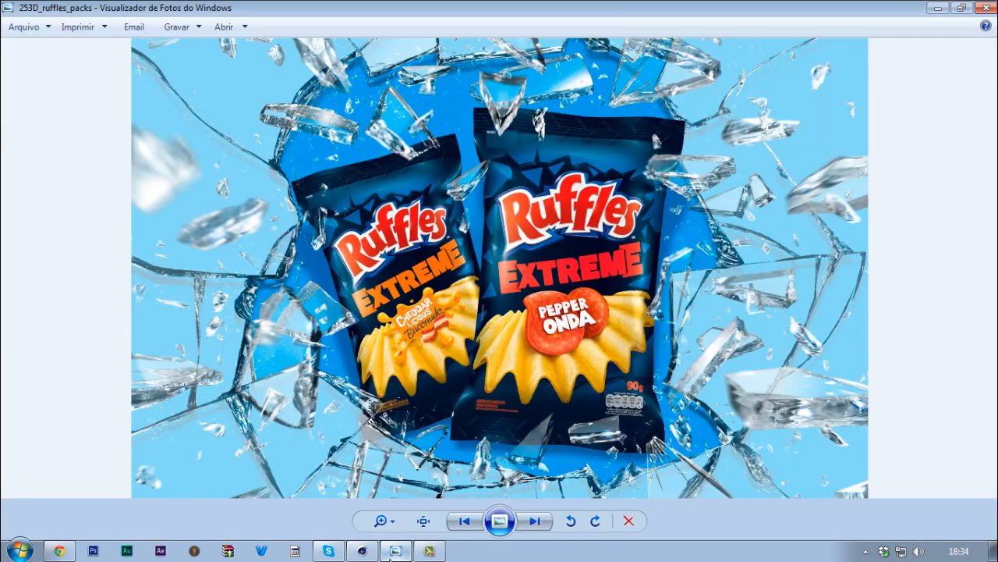
{"action": "left_click", "coordinate": [390, 556]}
{"action": "key", "text": "w"}
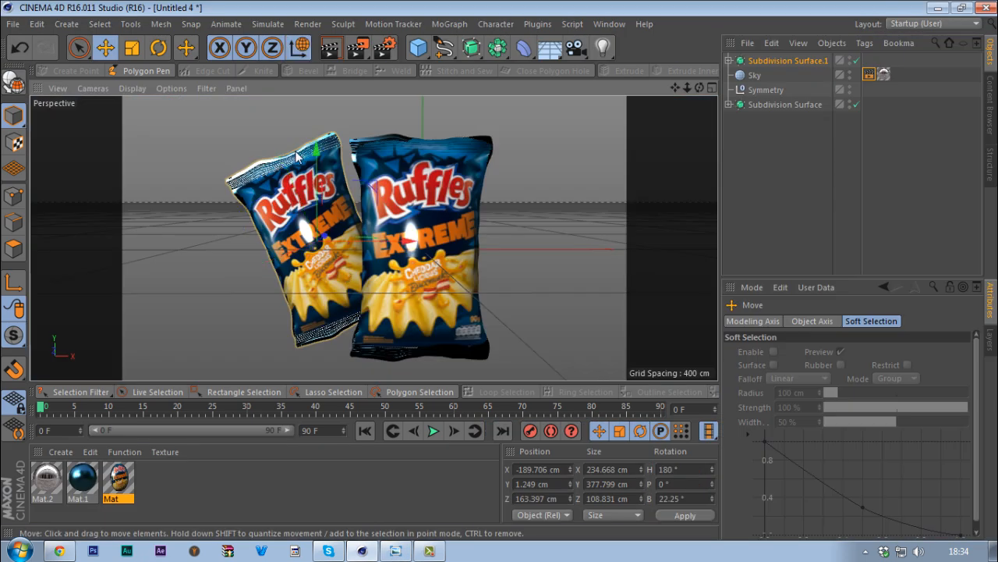
{"action": "key", "text": "w"}
{"action": "key", "text": "w"}
{"action": "key", "text": "w"}
{"action": "key", "text": "w"}
{"action": "key", "text": "w"}
{"action": "key", "text": "w"}
{"action": "key", "text": "w"}
{"action": "key", "text": "w"}
{"action": "key", "text": "w"}
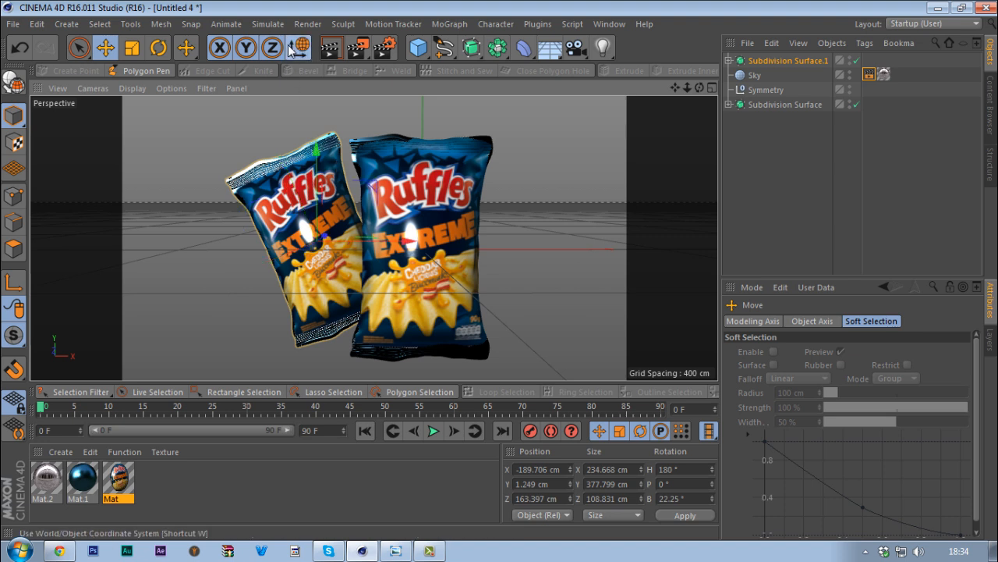
{"action": "key", "text": "w"}
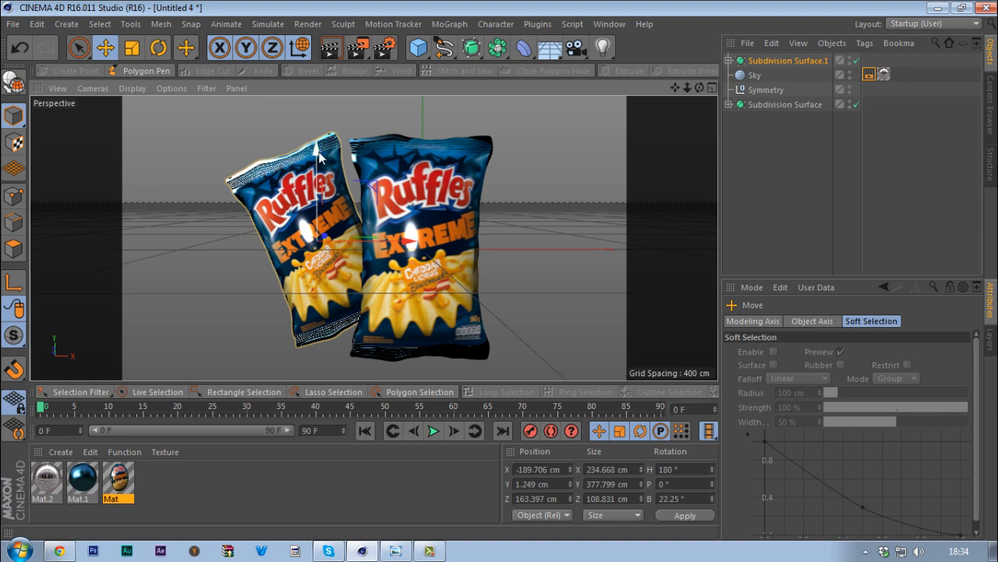
{"action": "left_click_drag", "start_coordinate": [316, 153], "coordinate": [317, 167]}
Scale the copied bag down to about 219 cm wide and shift it to about -183 cm in X.
{"action": "left_click", "coordinate": [396, 550]}
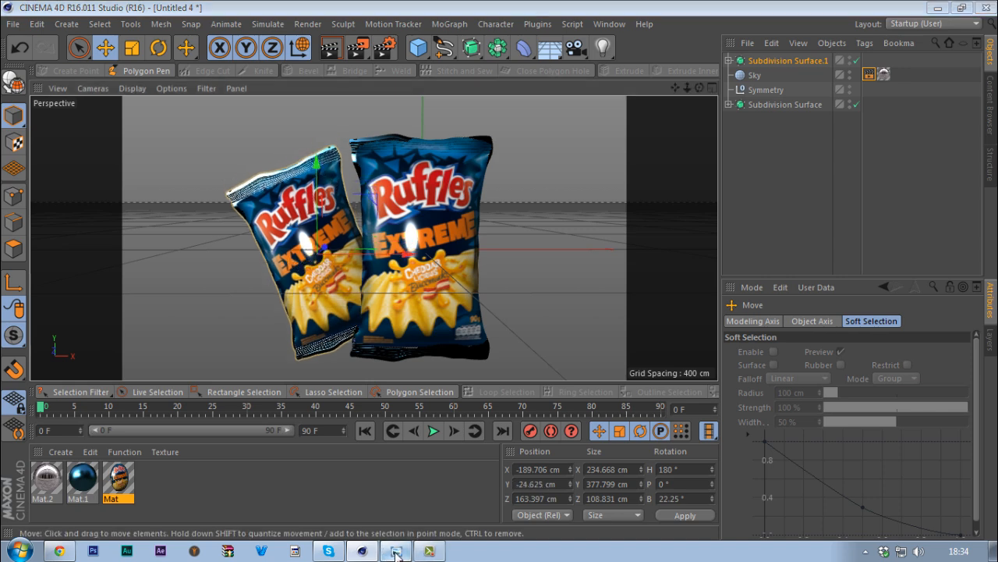
{"action": "left_click", "coordinate": [396, 550]}
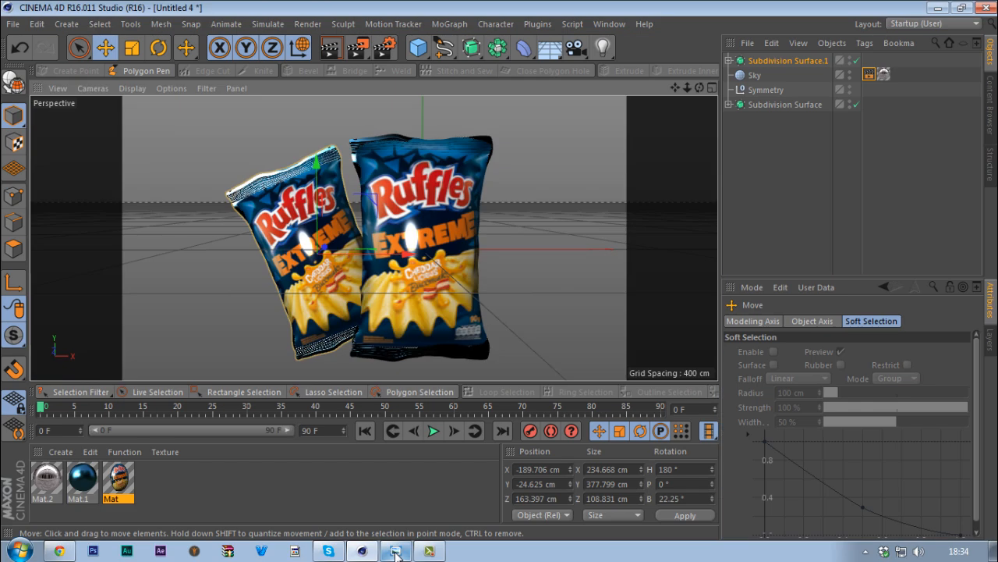
{"action": "left_click_drag", "start_coordinate": [555, 215], "coordinate": [521, 229]}
{"action": "key", "text": "e"}
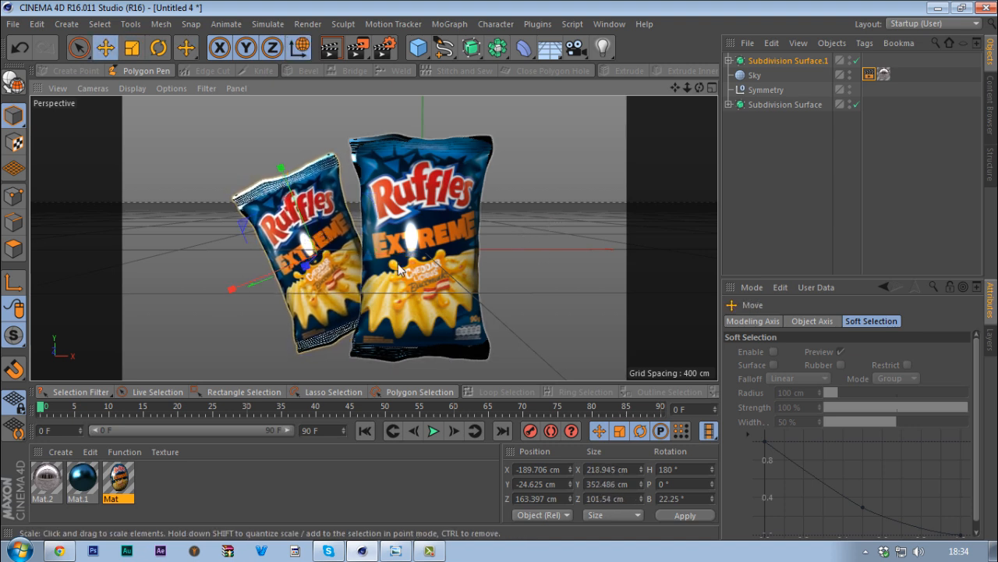
{"action": "left_click_drag", "start_coordinate": [395, 263], "coordinate": [401, 264]}
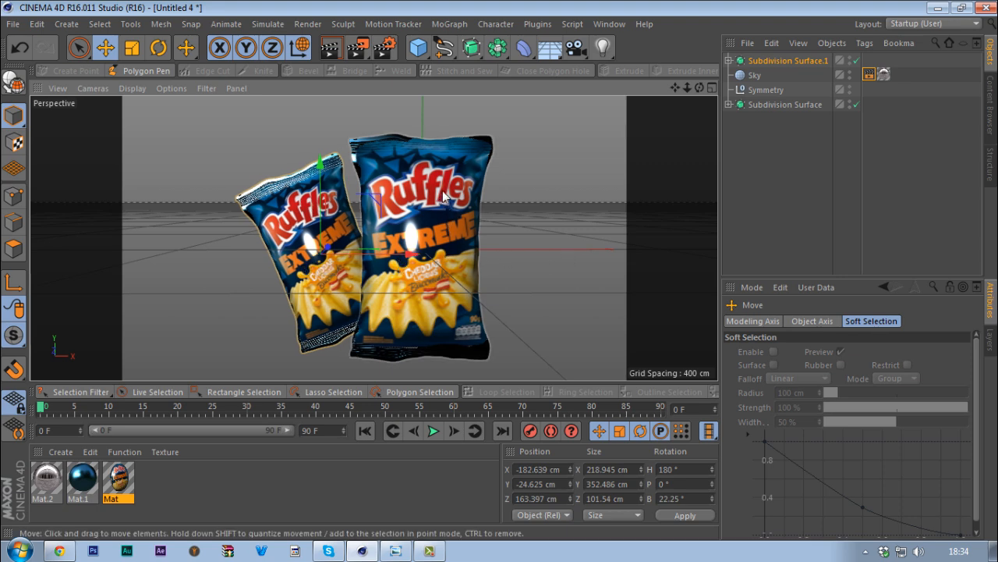
Recheck the two-bag composition against the reference picture, add a Background object and create a new material.
{"action": "left_click_drag", "start_coordinate": [444, 196], "coordinate": [434, 219], "text": "alt"}
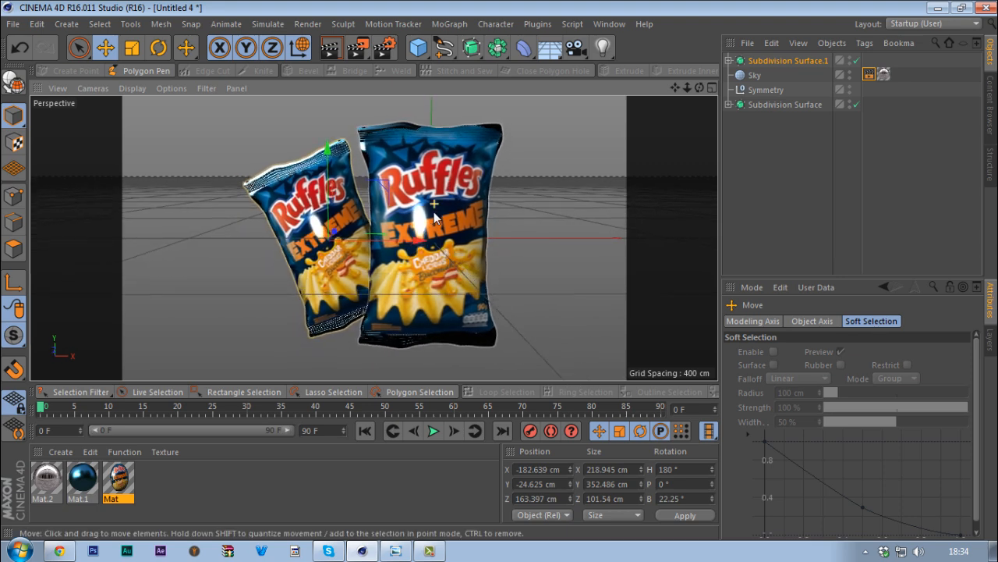
{"action": "left_click", "coordinate": [395, 551]}
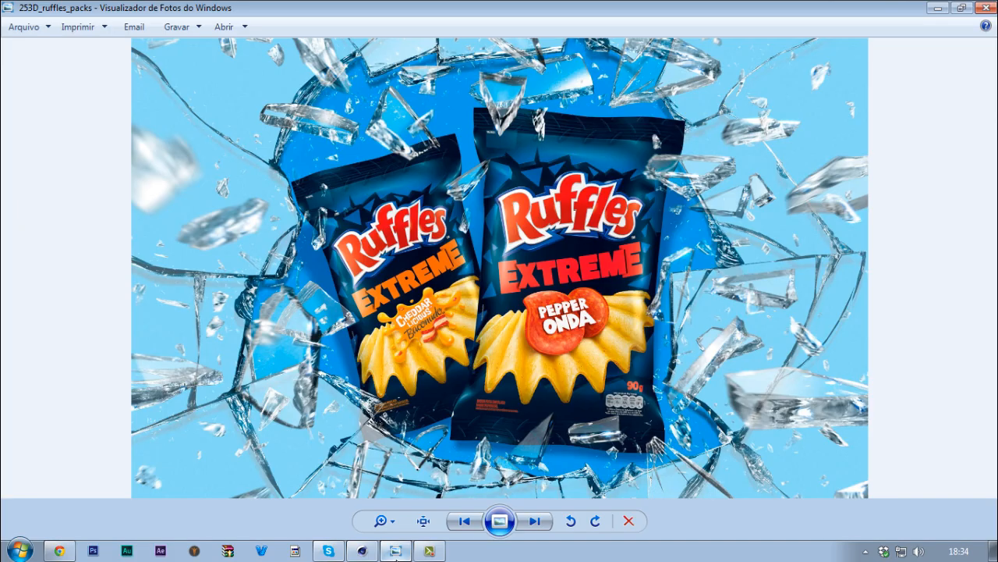
{"action": "left_click", "coordinate": [362, 550]}
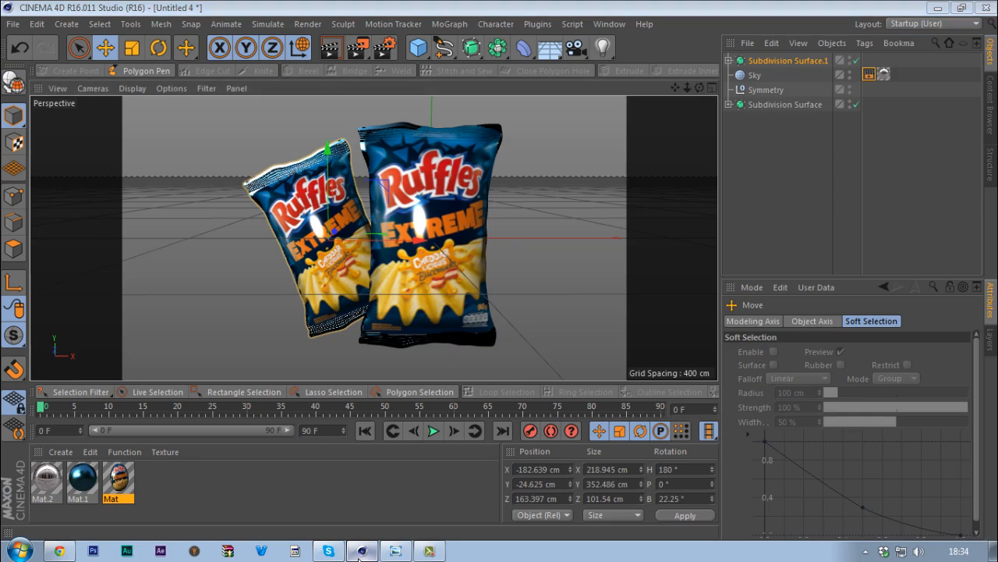
{"action": "left_click", "coordinate": [550, 47]}
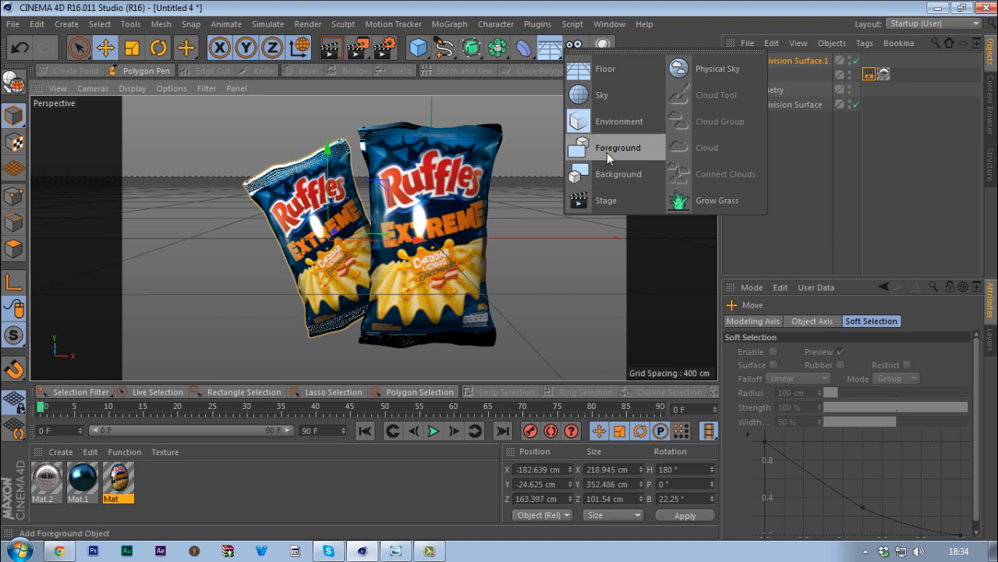
{"action": "left_click", "coordinate": [613, 173]}
{"action": "double_click", "coordinate": [187, 477]}
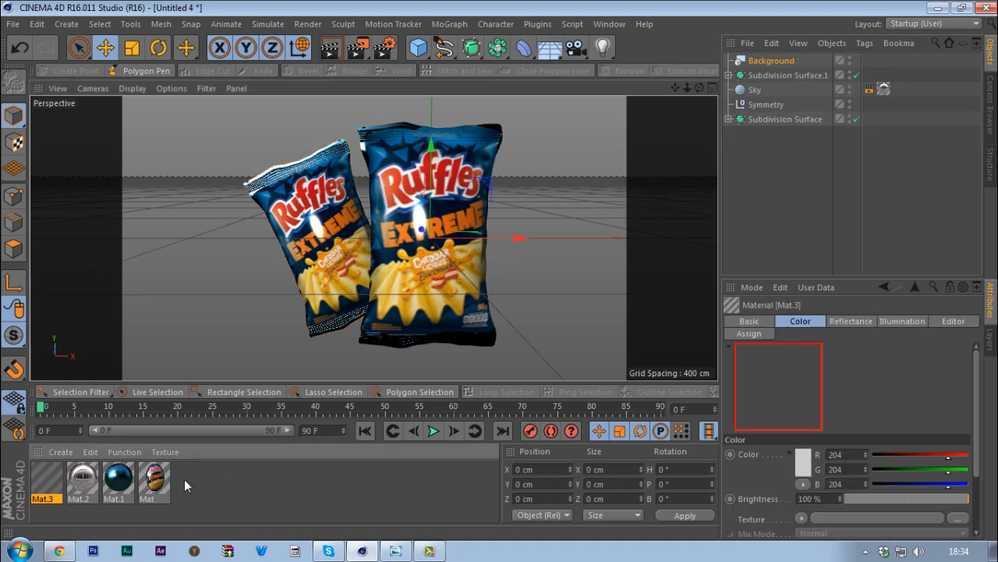
Disable reflectance on Mat.3 and set its color to blue, RGB 0, 136, 255, checking it against the reference picture.
{"action": "double_click", "coordinate": [46, 479]}
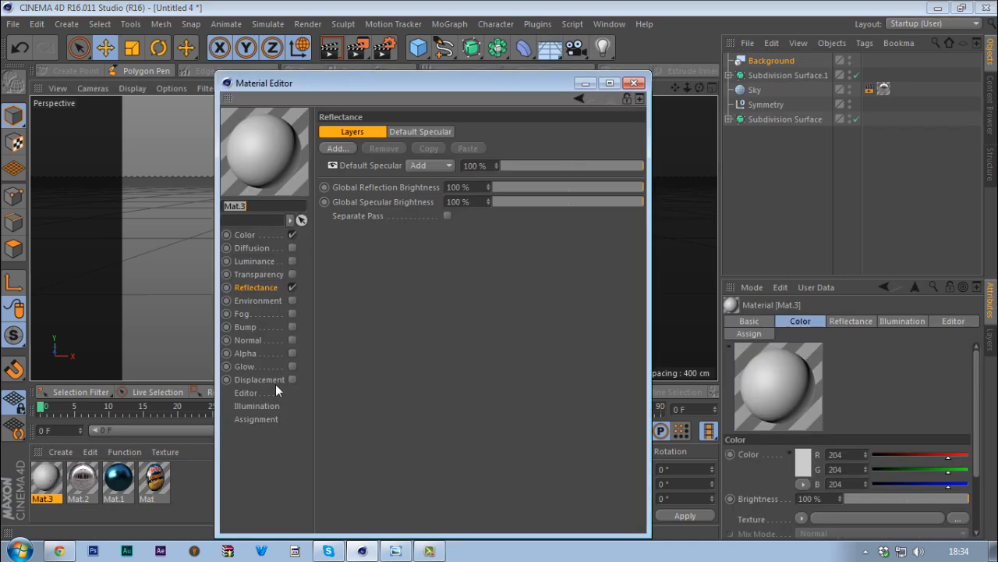
{"action": "left_click", "coordinate": [292, 286]}
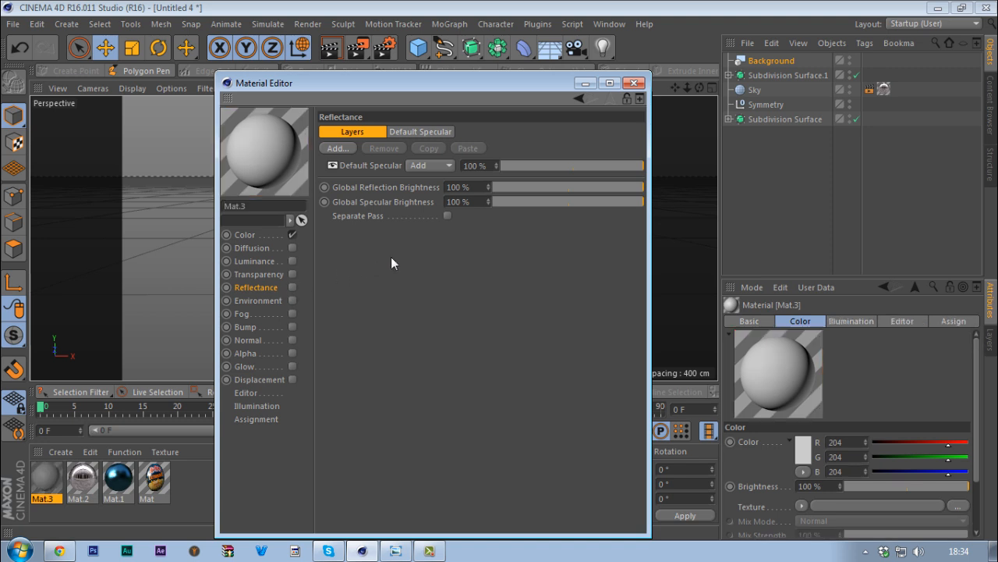
{"action": "left_click", "coordinate": [257, 234]}
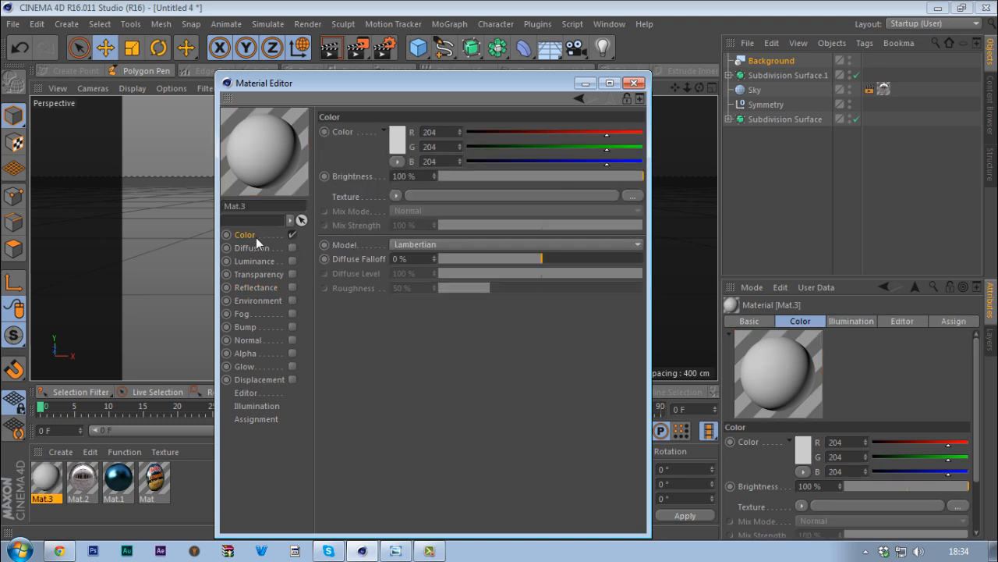
{"action": "left_click", "coordinate": [394, 142]}
{"action": "mouse_move", "coordinate": [431, 83]}
{"action": "left_mouse_down"}
{"action": "mouse_move", "coordinate": [386, 92]}
{"action": "mouse_move", "coordinate": [399, 88]}
{"action": "left_mouse_up"}
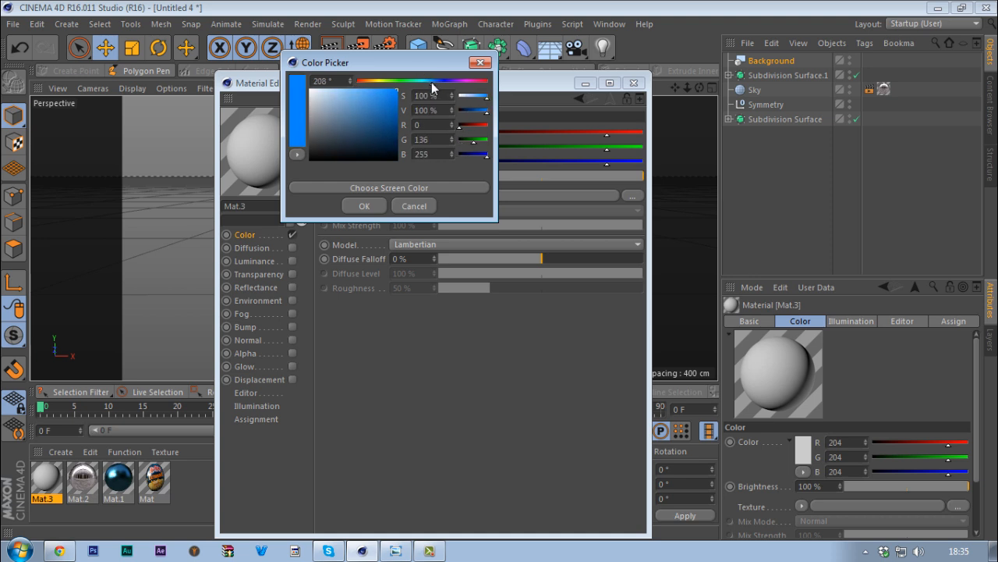
{"action": "left_click", "coordinate": [394, 550]}
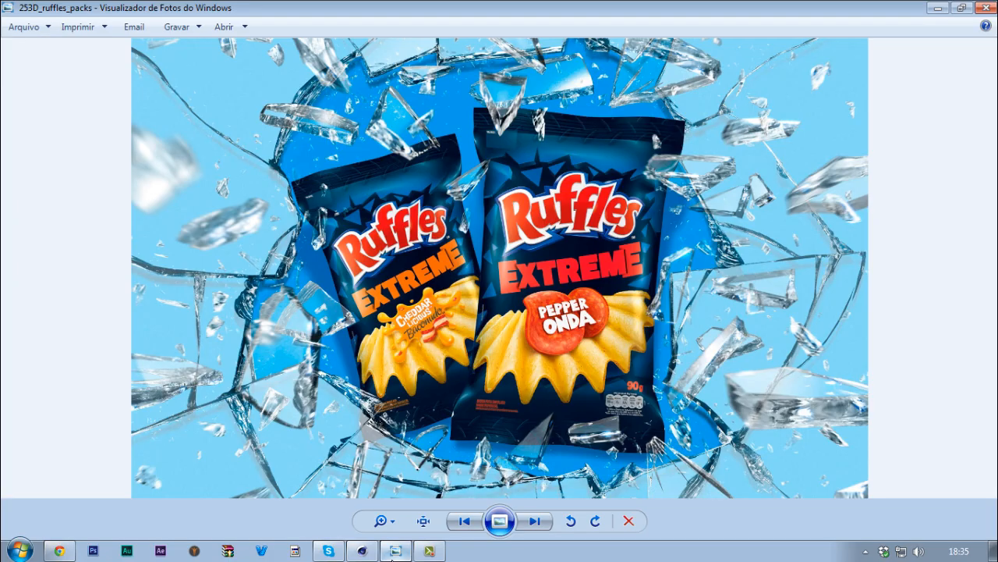
{"action": "left_click", "coordinate": [362, 551]}
{"action": "left_click", "coordinate": [363, 206]}
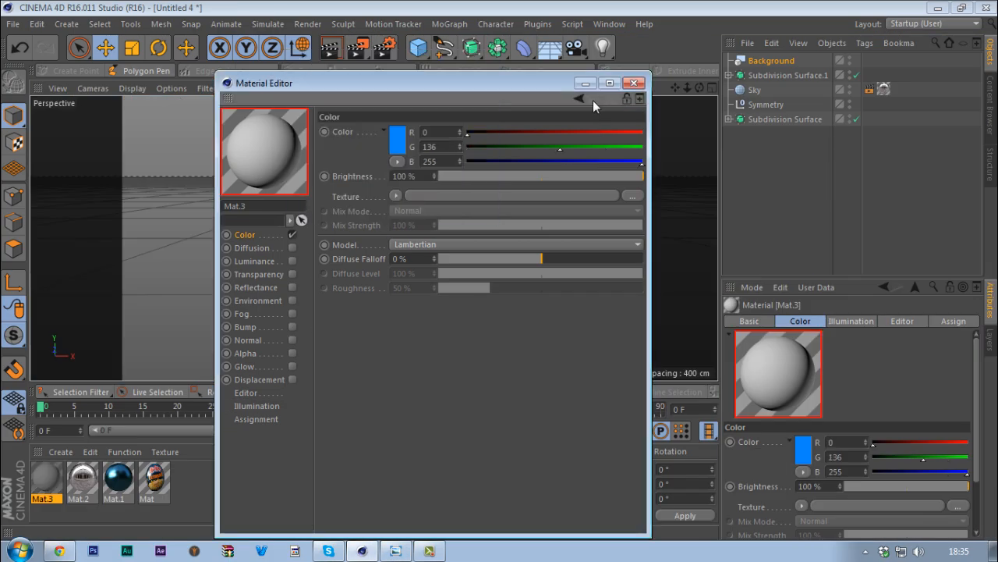
Close the Material Editor, apply Mat.3 to the Background object and render the view.
{"action": "left_click", "coordinate": [634, 82]}
{"action": "left_click_drag", "start_coordinate": [755, 128], "coordinate": [771, 61]}
{"action": "left_click", "coordinate": [326, 47]}
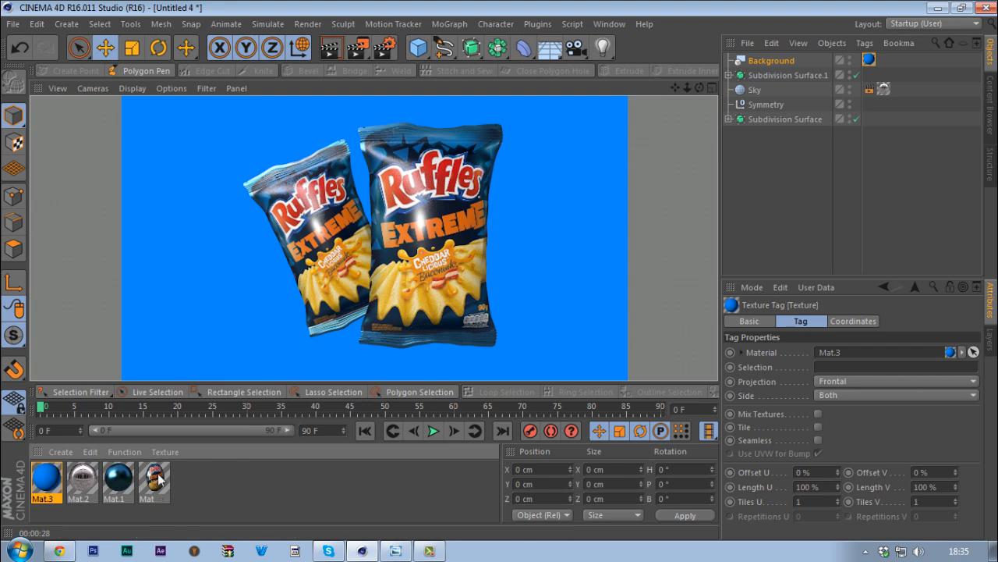
Set Mat.1's Default Specular width to 29%, falloff to 1% and specular strength to 28%.
{"action": "double_click", "coordinate": [118, 479]}
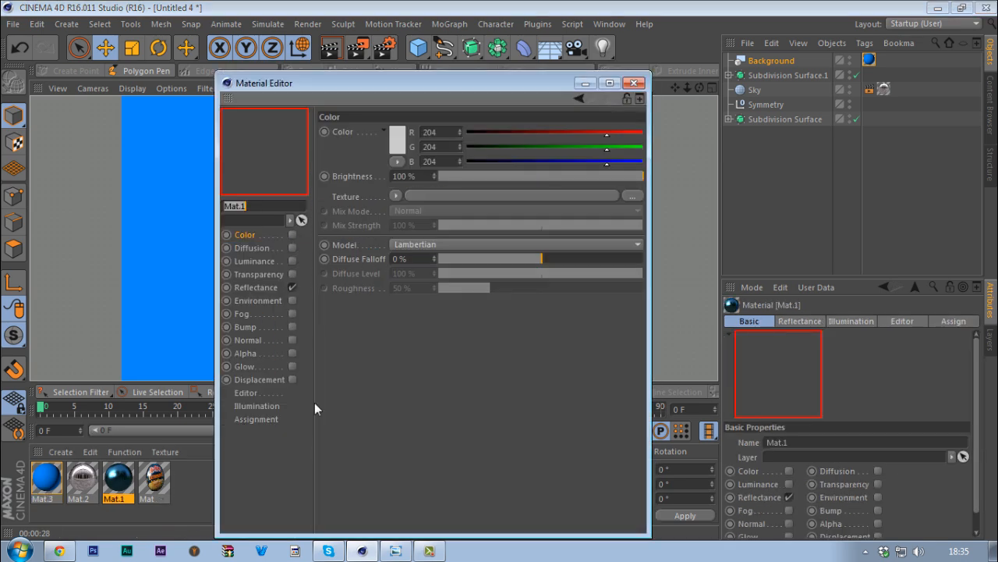
{"action": "left_click", "coordinate": [251, 287]}
{"action": "left_click_drag", "start_coordinate": [535, 84], "coordinate": [697, 53]}
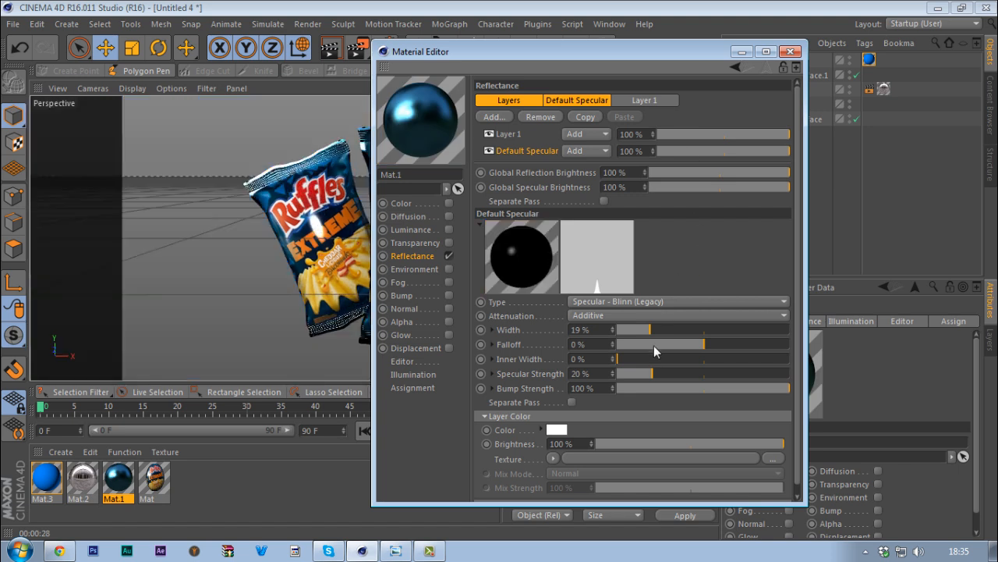
{"action": "mouse_move", "coordinate": [652, 337]}
{"action": "left_mouse_down"}
{"action": "mouse_move", "coordinate": [671, 327]}
{"action": "mouse_move", "coordinate": [631, 330]}
{"action": "mouse_move", "coordinate": [668, 328]}
{"action": "left_mouse_up"}
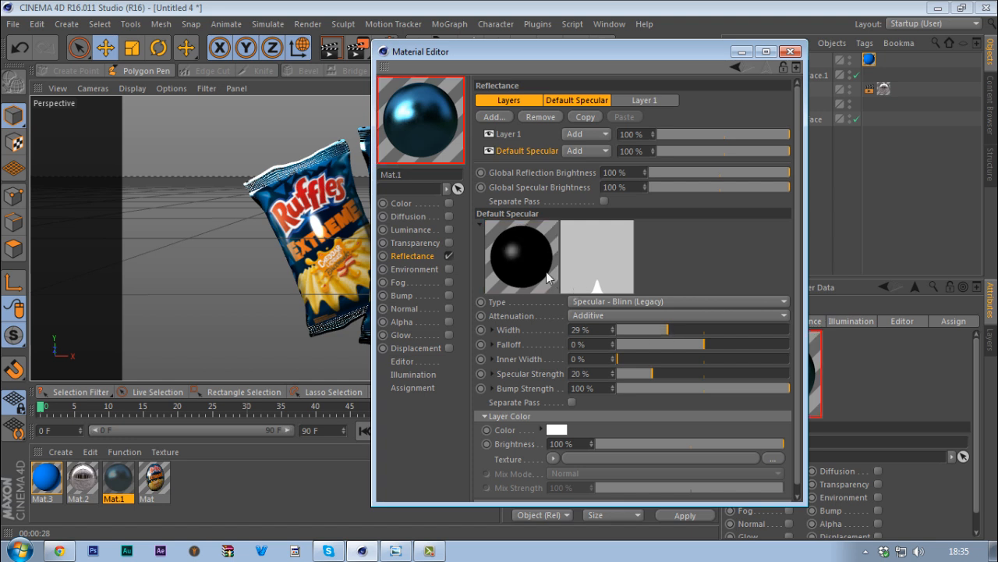
{"action": "left_click_drag", "start_coordinate": [654, 374], "coordinate": [705, 351]}
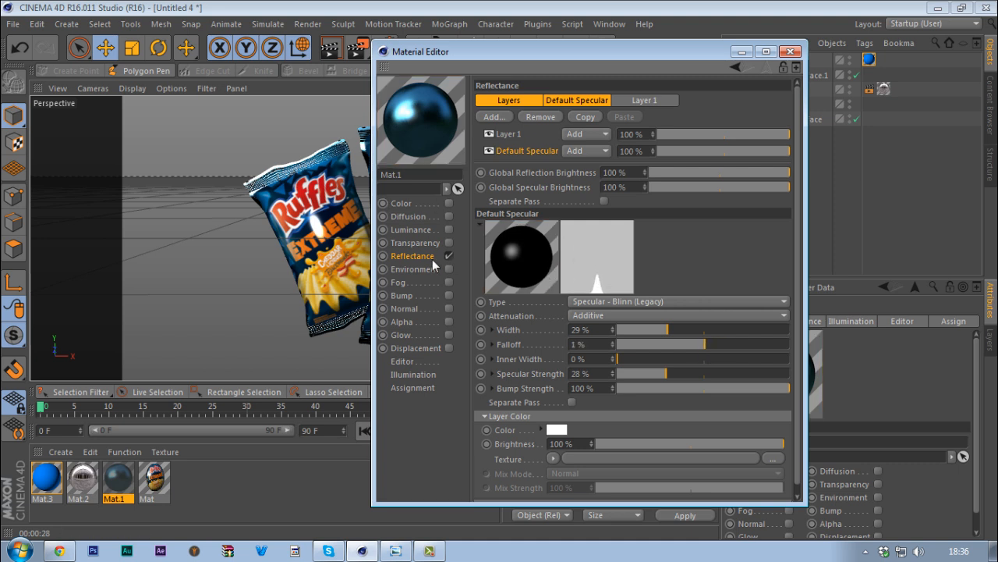
{"action": "left_click", "coordinate": [791, 52]}
Add an omni light and place it in front of the bags at about -135 cm in X and -1424 cm in Z.
{"action": "left_click", "coordinate": [602, 48]}
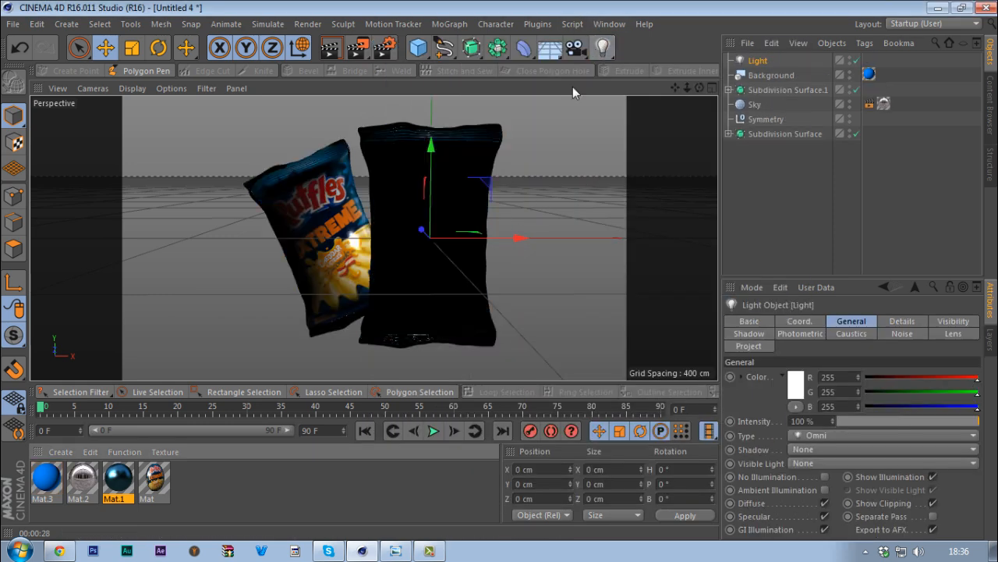
{"action": "left_click_drag", "start_coordinate": [422, 234], "coordinate": [473, 319]}
{"action": "middle_click", "coordinate": [547, 145]}
{"action": "middle_click", "coordinate": [547, 144]}
{"action": "scroll", "coordinate": [420, 242], "scroll_direction": "down", "scroll_amount": 3}
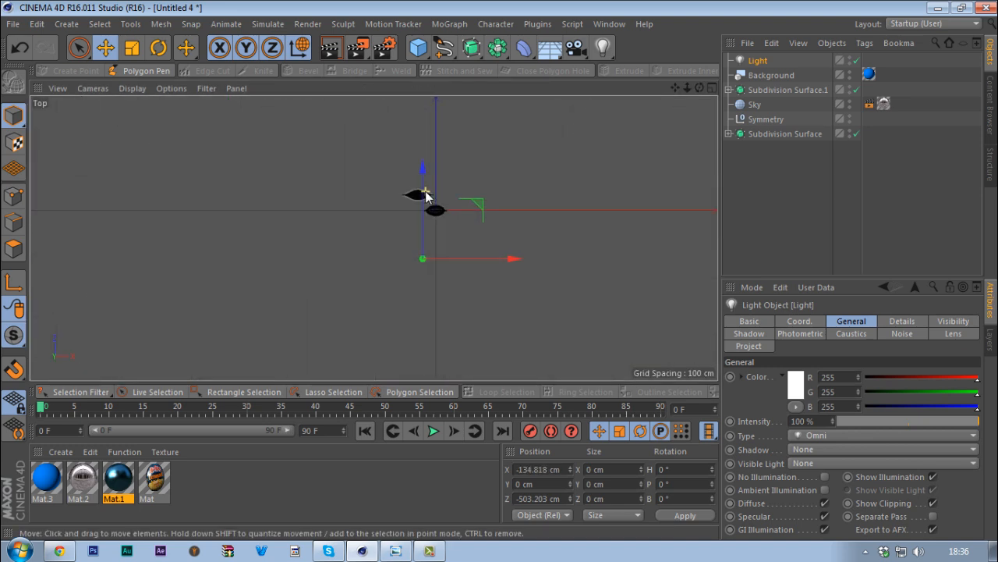
{"action": "left_click_drag", "start_coordinate": [426, 160], "coordinate": [422, 254]}
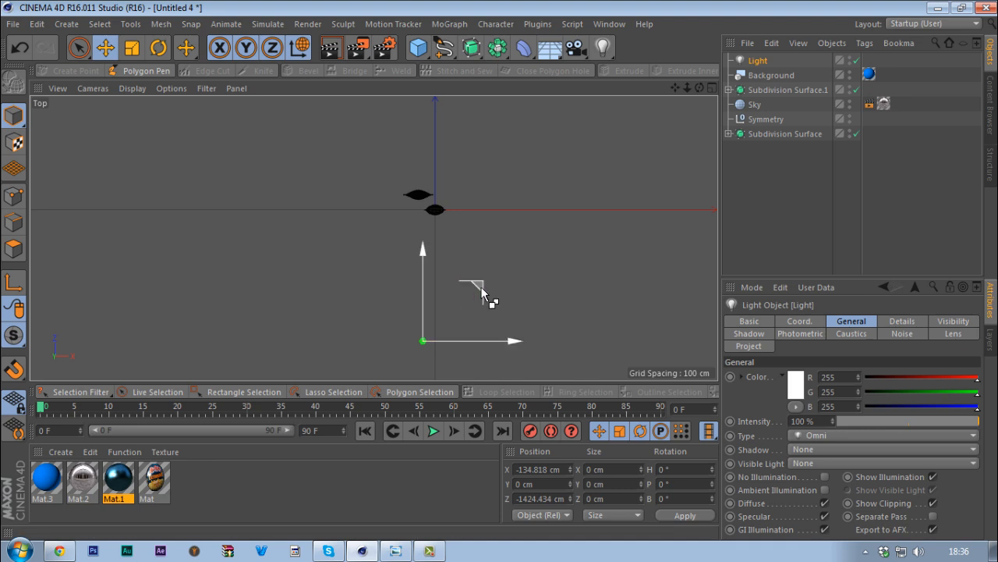
Duplicate the light twice, placing the copies behind the bags at about X 1795 cm and -1715 cm, and change both copies to Area type.
{"action": "left_click_drag", "start_coordinate": [482, 289], "coordinate": [336, 104], "text": "ctrl"}
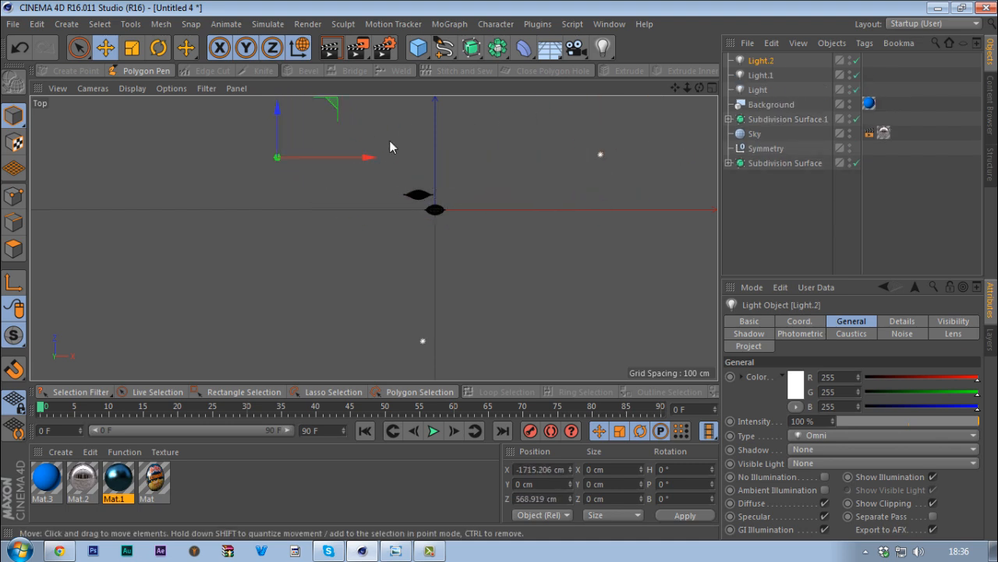
{"action": "left_click", "coordinate": [759, 75], "text": "ctrl"}
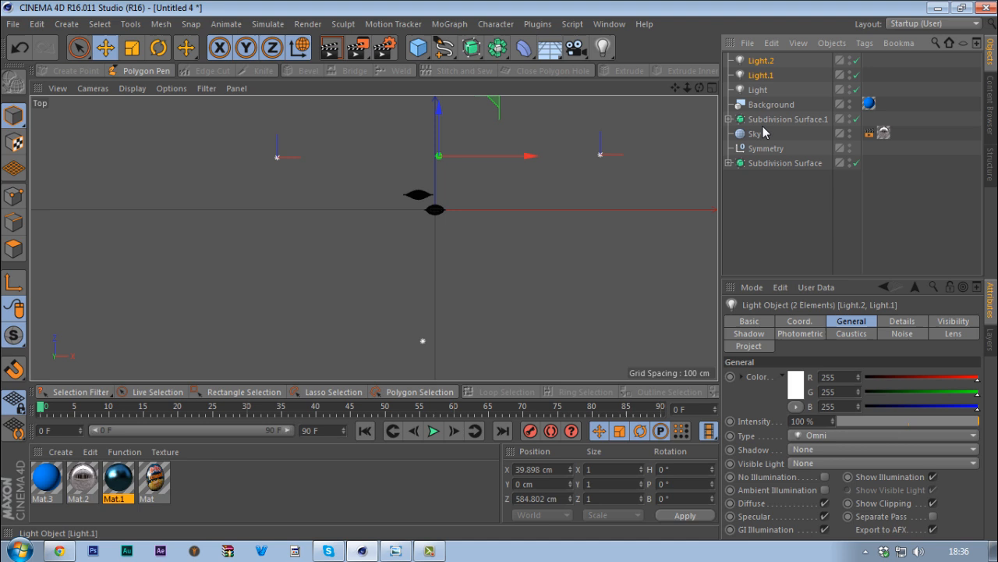
{"action": "left_click", "coordinate": [846, 434]}
{"action": "left_click", "coordinate": [827, 339]}
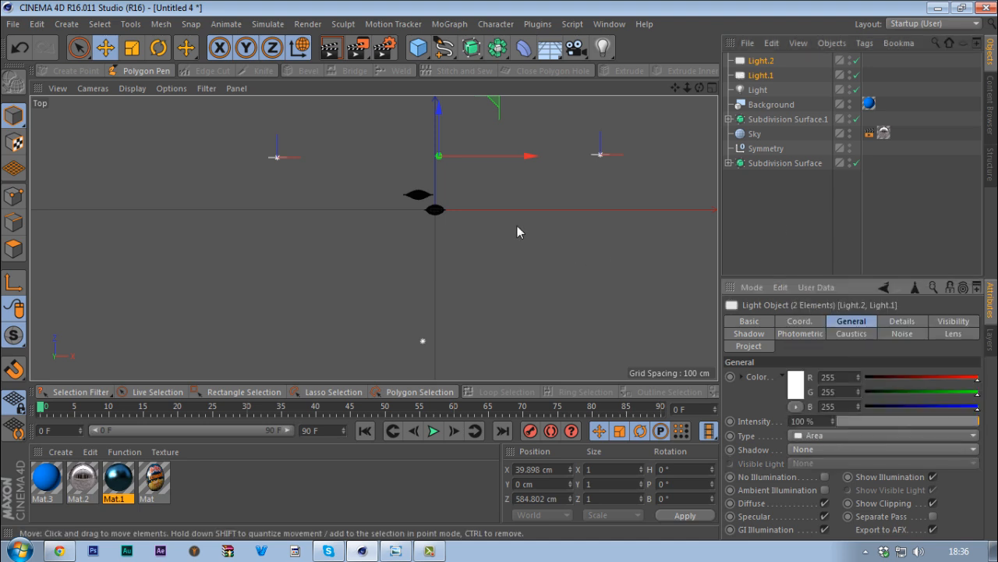
Angle the two area lights towards the bags, with Light.2 at about 50.5° heading and Light.1 at about -57.6°.
{"action": "left_click", "coordinate": [756, 61]}
{"action": "key", "text": "r"}
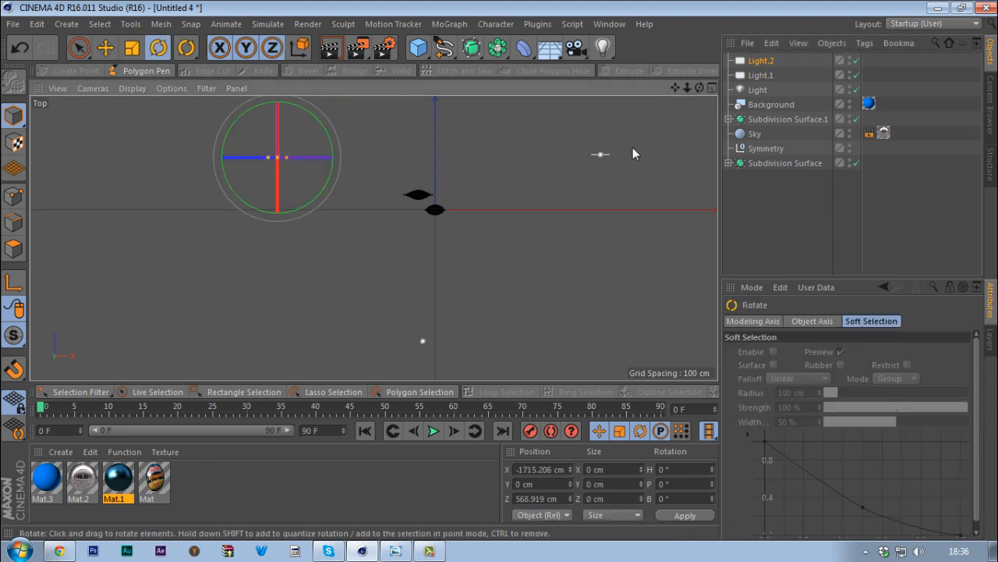
{"action": "left_click_drag", "start_coordinate": [295, 210], "coordinate": [320, 181]}
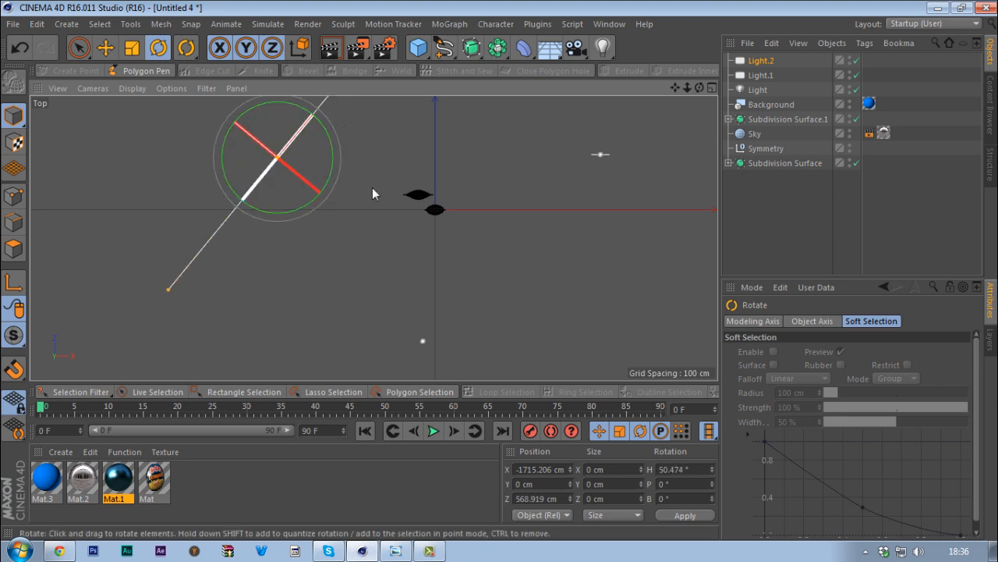
{"action": "left_click", "coordinate": [761, 75]}
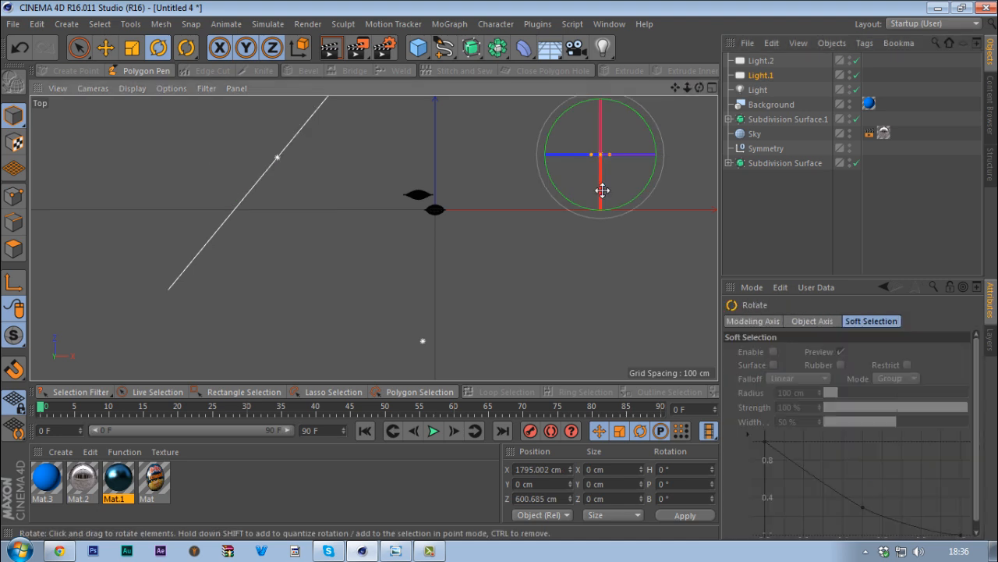
{"action": "left_click_drag", "start_coordinate": [627, 205], "coordinate": [570, 212]}
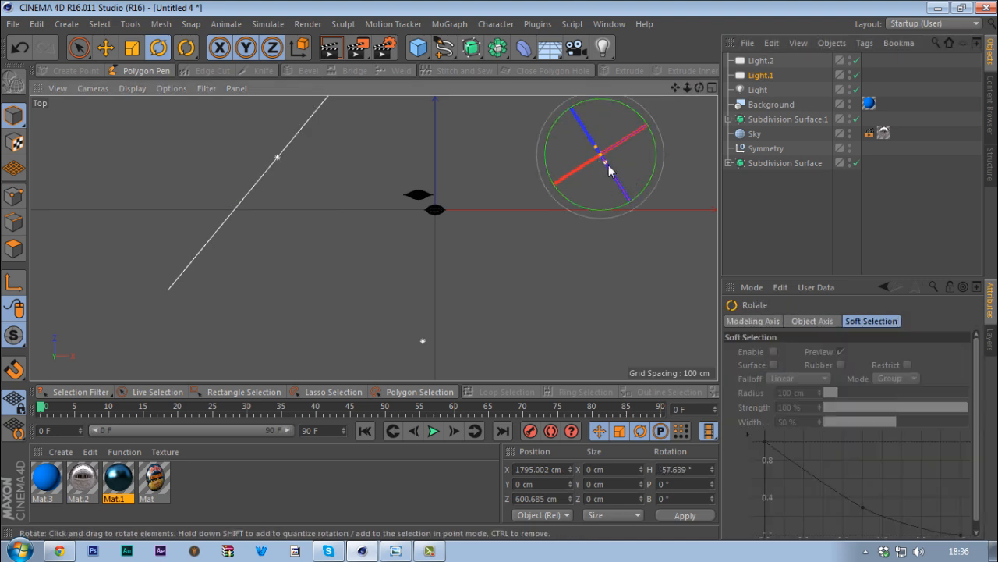
Stretch both area lights vertically in the Right view until they are much taller than the bags, and return to the Perspective view.
{"action": "middle_click", "coordinate": [575, 245]}
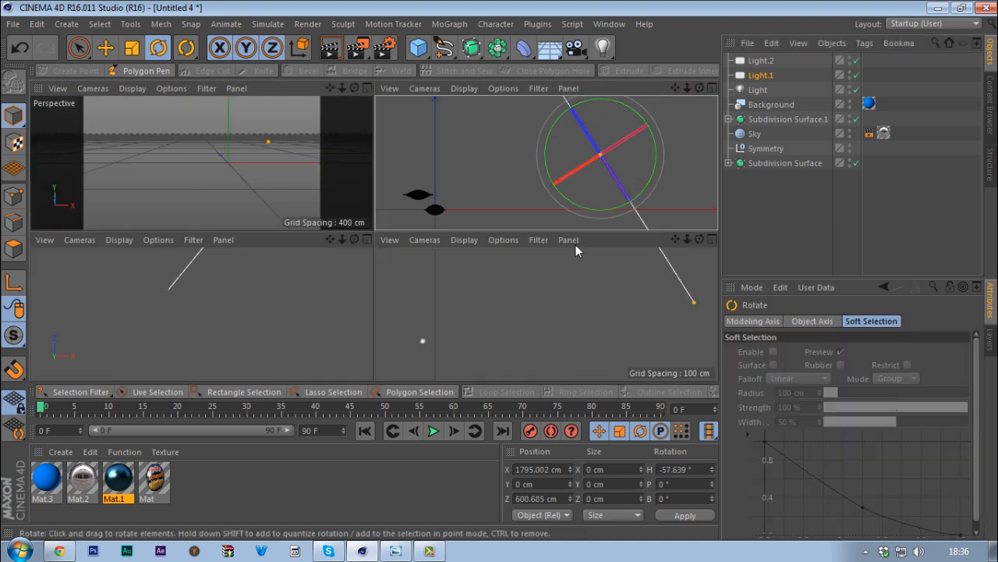
{"action": "middle_click", "coordinate": [275, 317]}
{"action": "scroll", "coordinate": [389, 227], "scroll_direction": "down", "scroll_amount": 10}
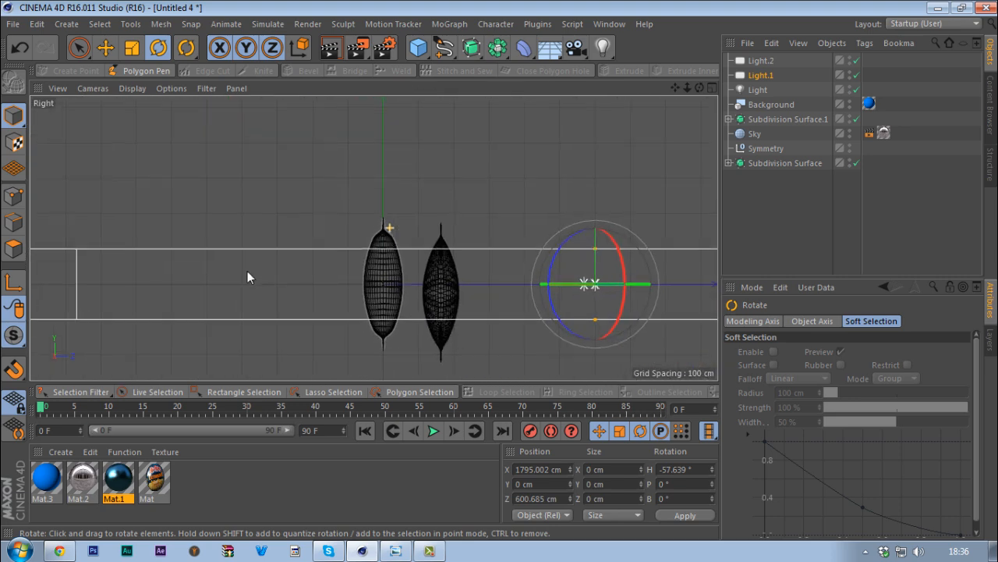
{"action": "left_click_drag", "start_coordinate": [524, 288], "coordinate": [523, 443]}
{"action": "left_click", "coordinate": [766, 61]}
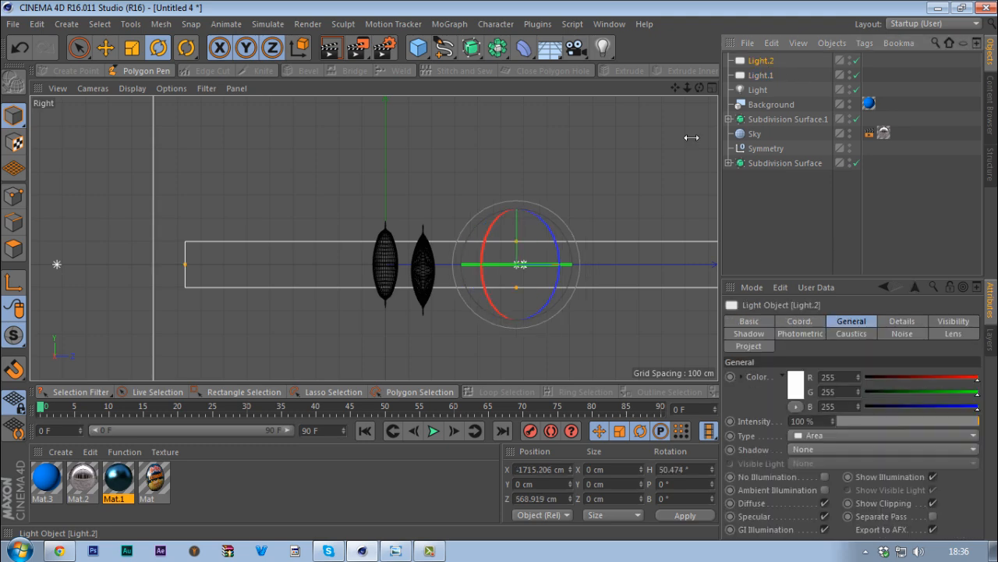
{"action": "left_click_drag", "start_coordinate": [516, 311], "coordinate": [517, 440]}
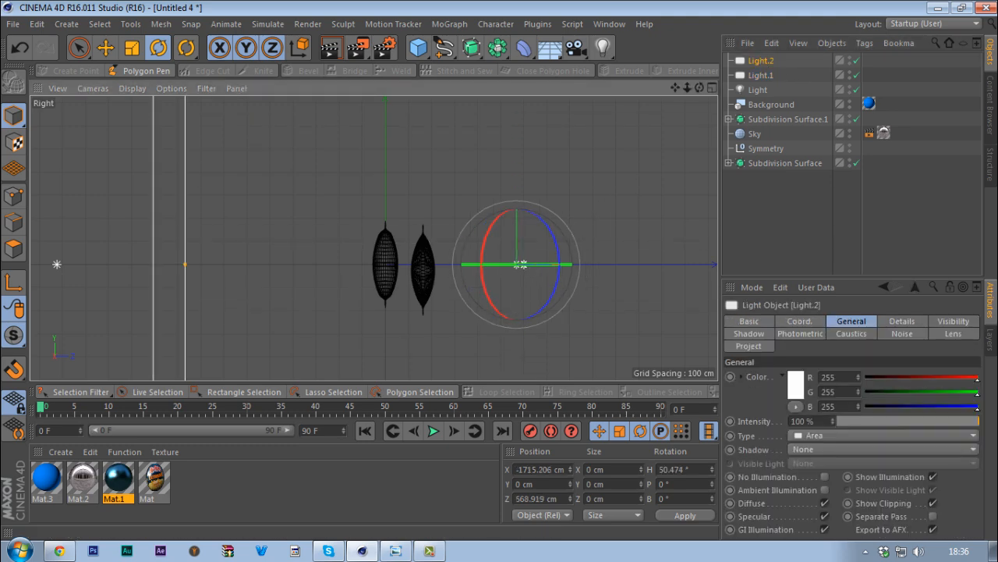
{"action": "middle_click", "coordinate": [503, 254]}
{"action": "middle_click", "coordinate": [274, 158]}
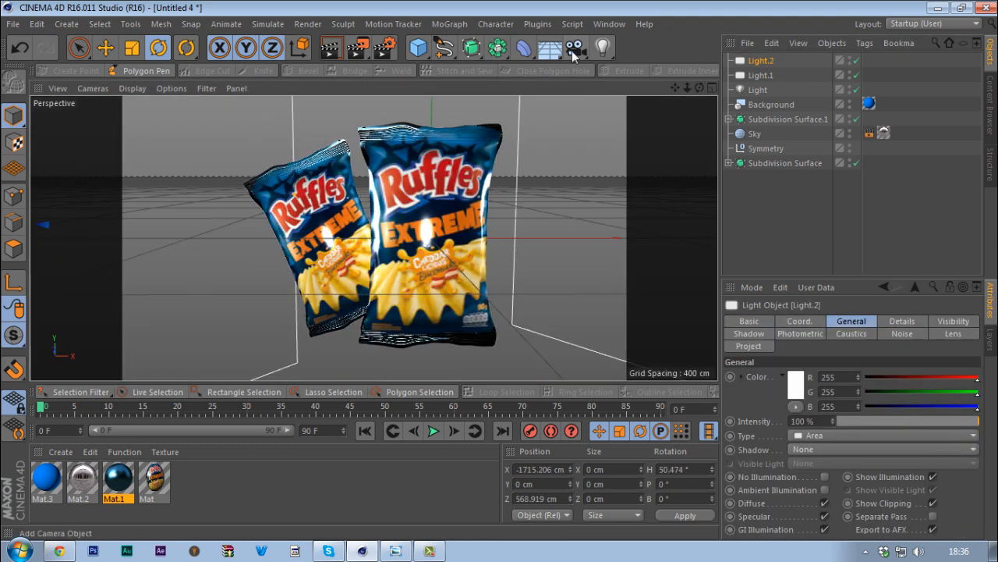
Add a camera from the current perspective view and check the reference picture of the two bags.
{"action": "left_click", "coordinate": [576, 48]}
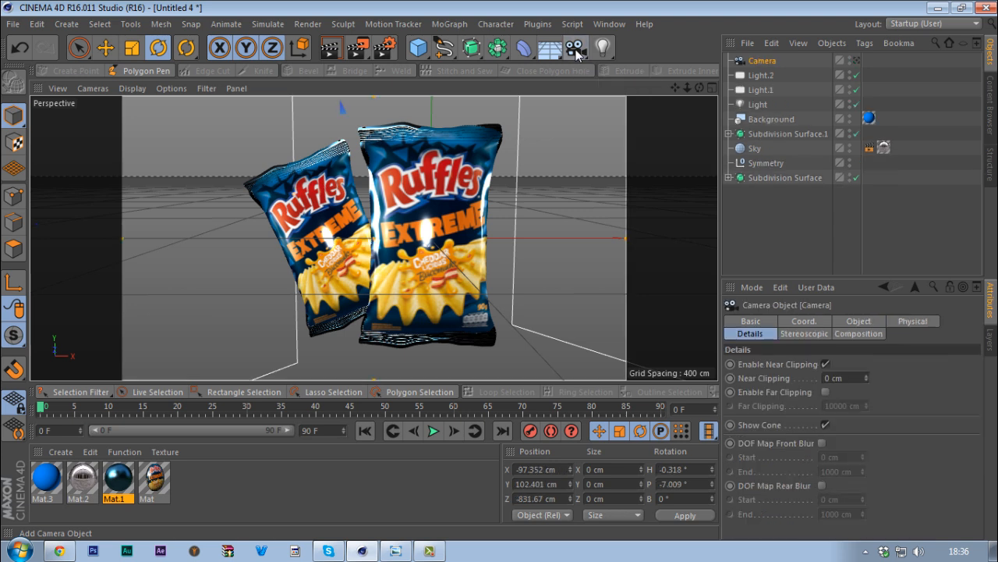
{"action": "left_click", "coordinate": [396, 550]}
{"action": "left_click", "coordinate": [400, 551]}
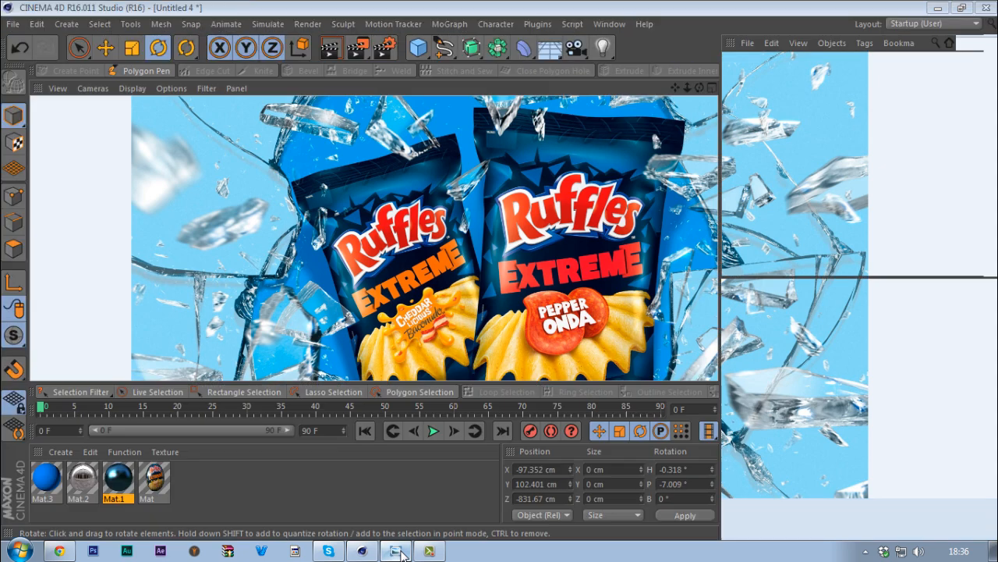
Tilt the front bag's Subdivision Surface to about -8.3° bank to match the reference.
{"action": "left_click", "coordinate": [780, 178]}
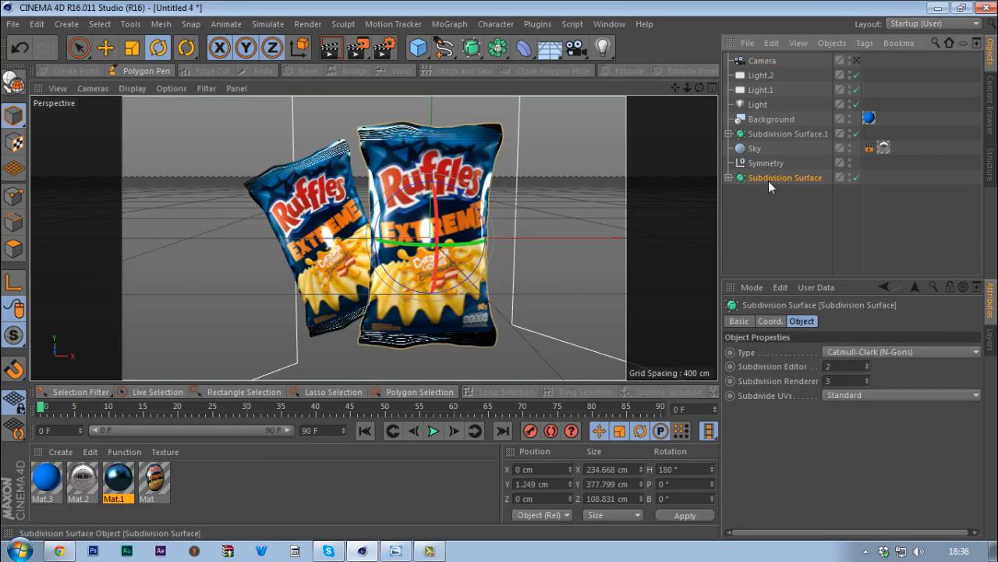
{"action": "left_click", "coordinate": [471, 212]}
{"action": "left_click_drag", "start_coordinate": [474, 206], "coordinate": [482, 213]}
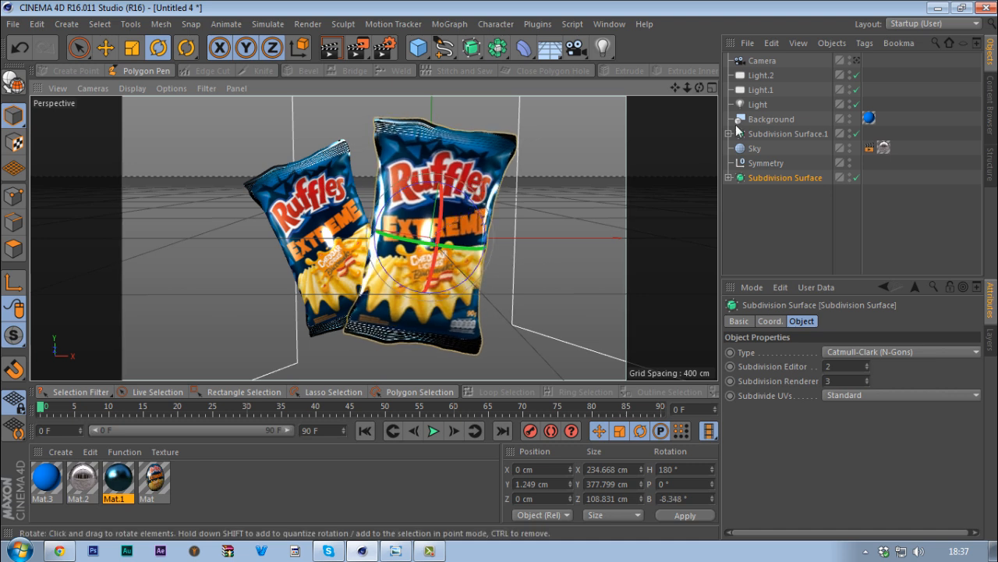
Look through the new camera, compare the view with the reference picture, and lock the camera with a Protection tag.
{"action": "left_click", "coordinate": [769, 60]}
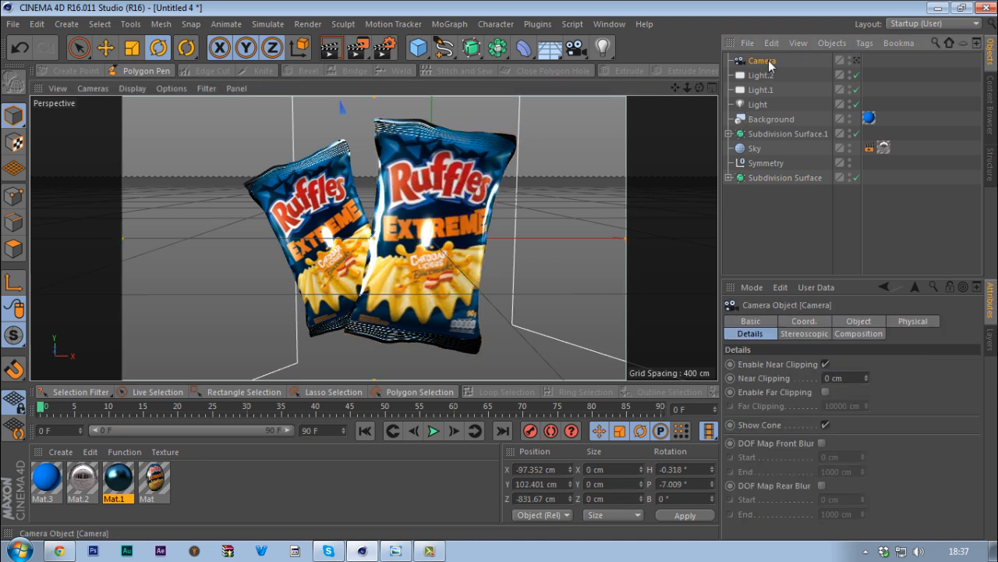
{"action": "left_click", "coordinate": [857, 60]}
{"action": "left_click", "coordinate": [857, 60]}
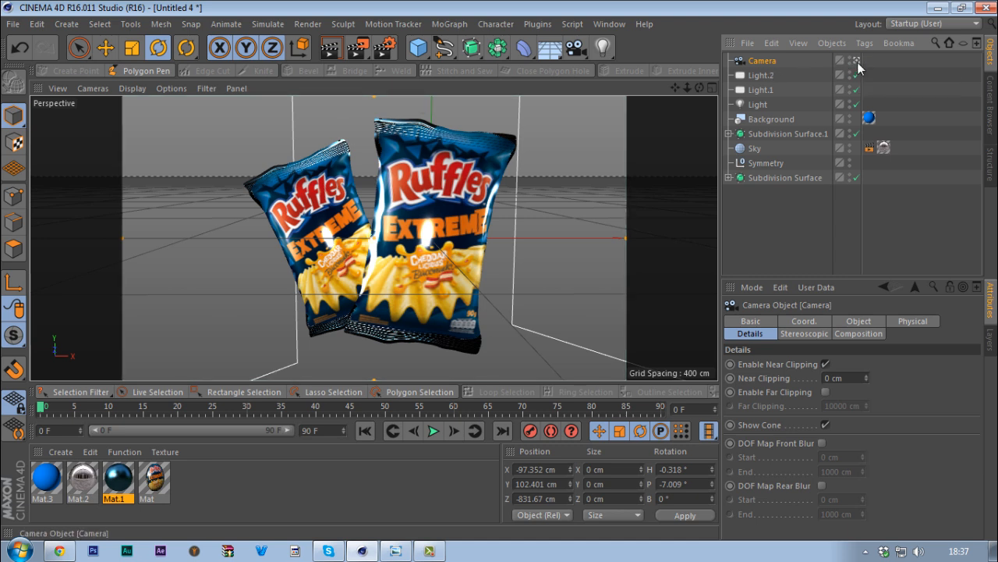
{"action": "left_click", "coordinate": [396, 550]}
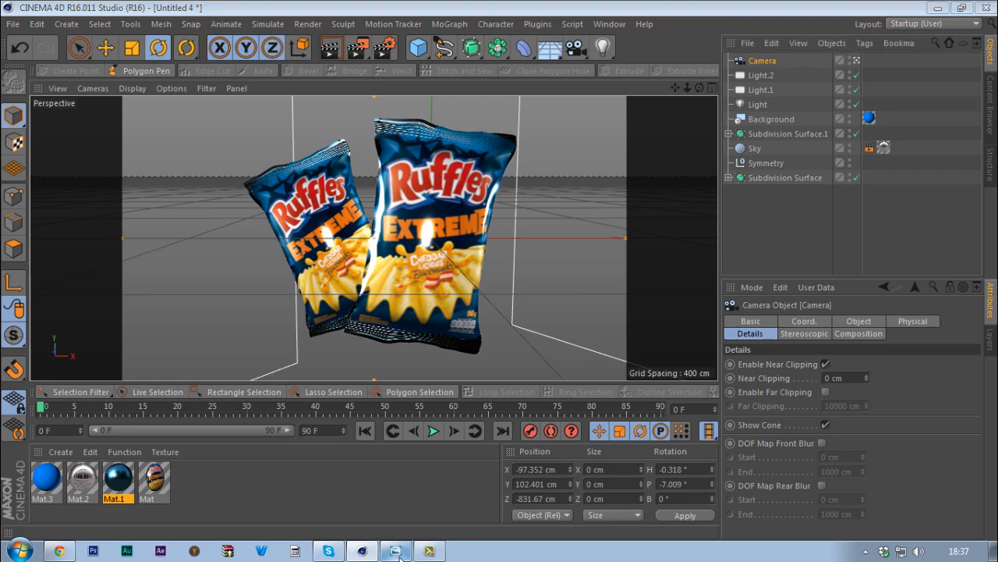
{"action": "left_click", "coordinate": [397, 551]}
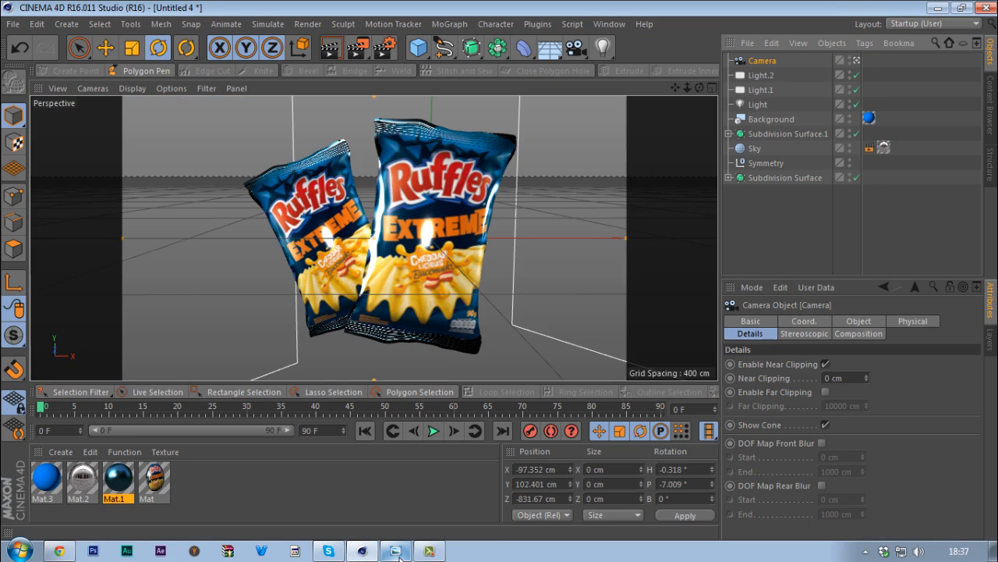
{"action": "right_click", "coordinate": [776, 72]}
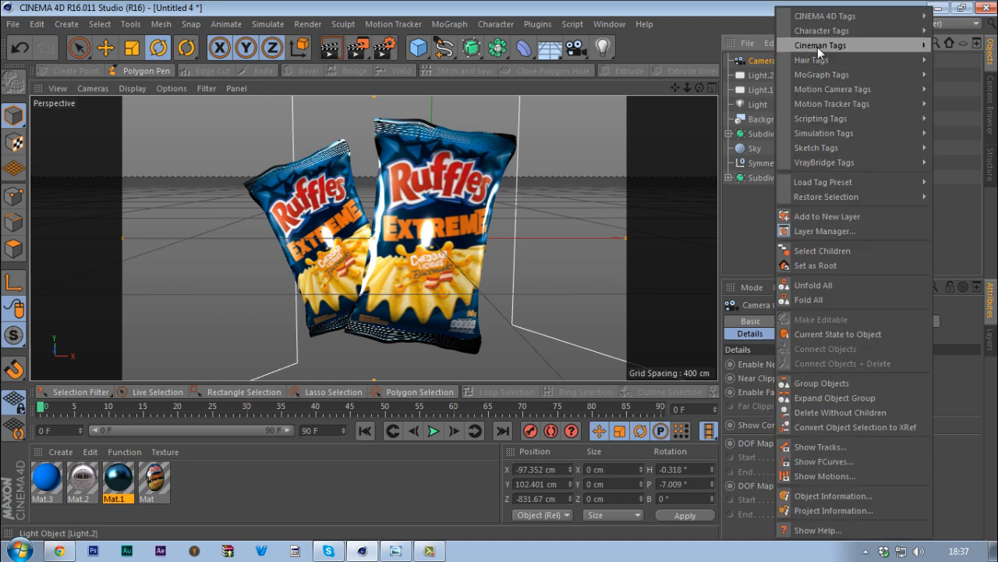
{"action": "mouse_move", "coordinate": [846, 15]}
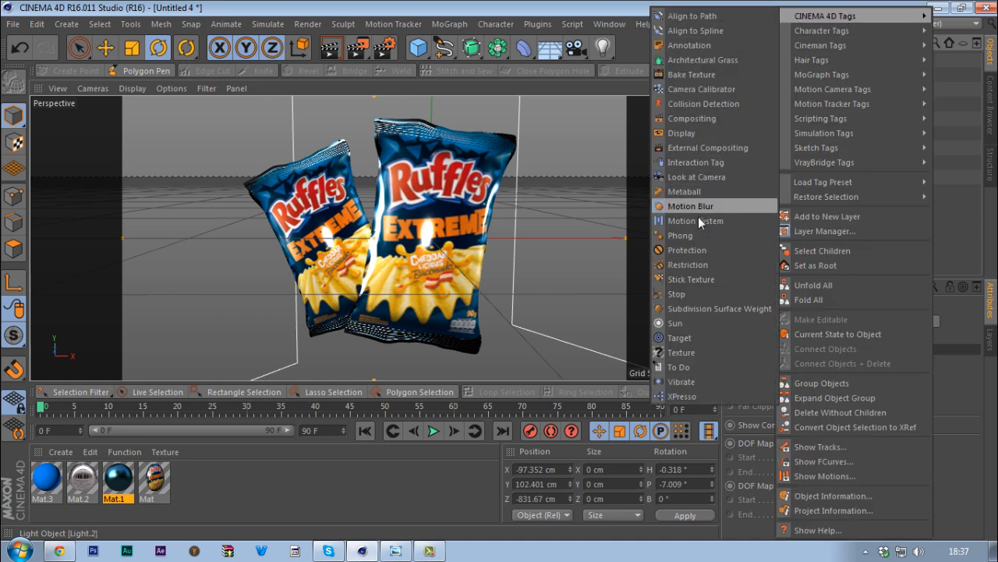
{"action": "left_click", "coordinate": [706, 250]}
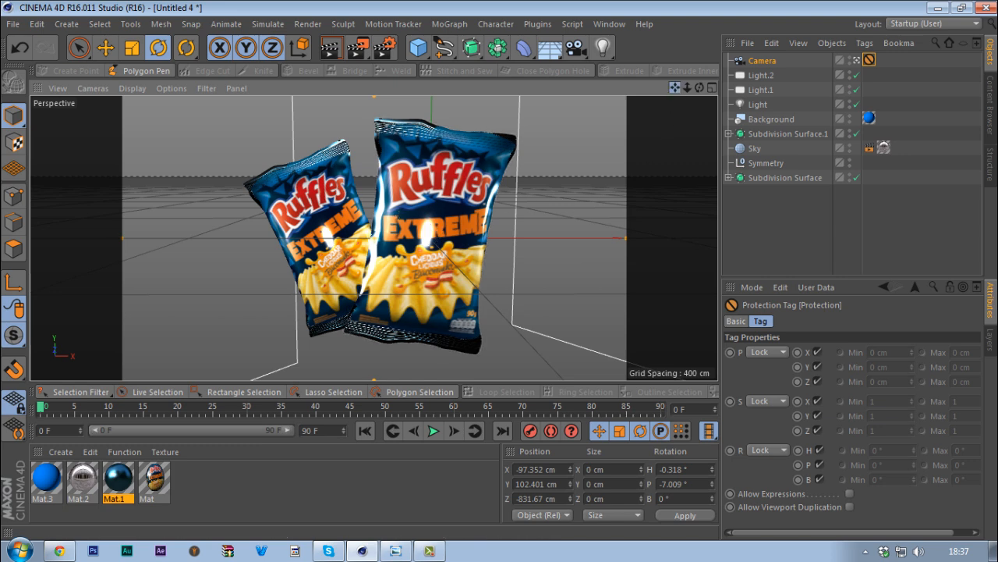
Leave the camera to inspect the scene from outside, and return to the protected camera view.
{"action": "left_click", "coordinate": [856, 61]}
{"action": "scroll", "coordinate": [434, 214], "scroll_direction": "down", "scroll_amount": 2}
{"action": "scroll", "coordinate": [433, 210], "scroll_direction": "down", "scroll_amount": 4}
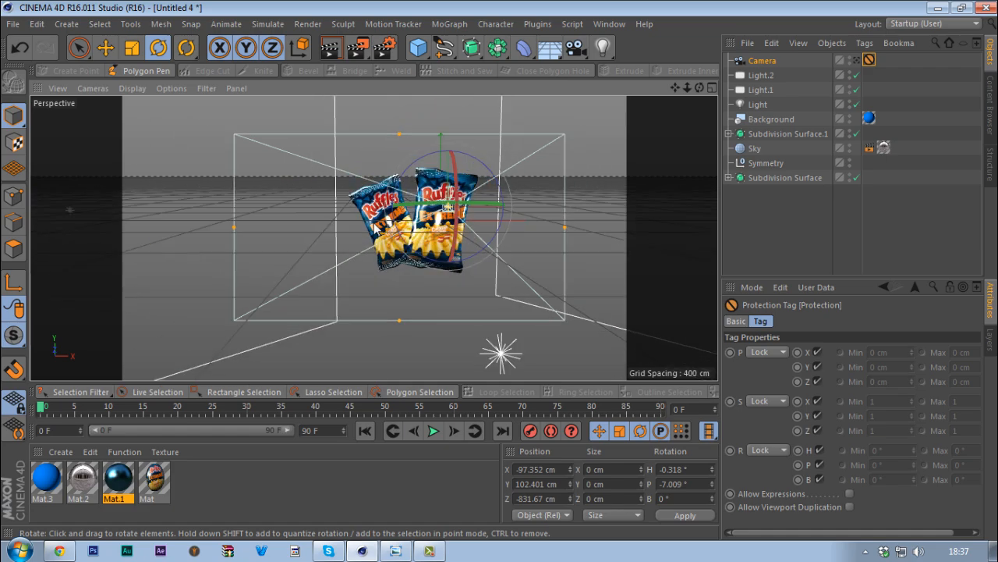
{"action": "left_click_drag", "start_coordinate": [425, 216], "coordinate": [391, 238], "text": "alt"}
{"action": "left_click", "coordinate": [857, 61]}
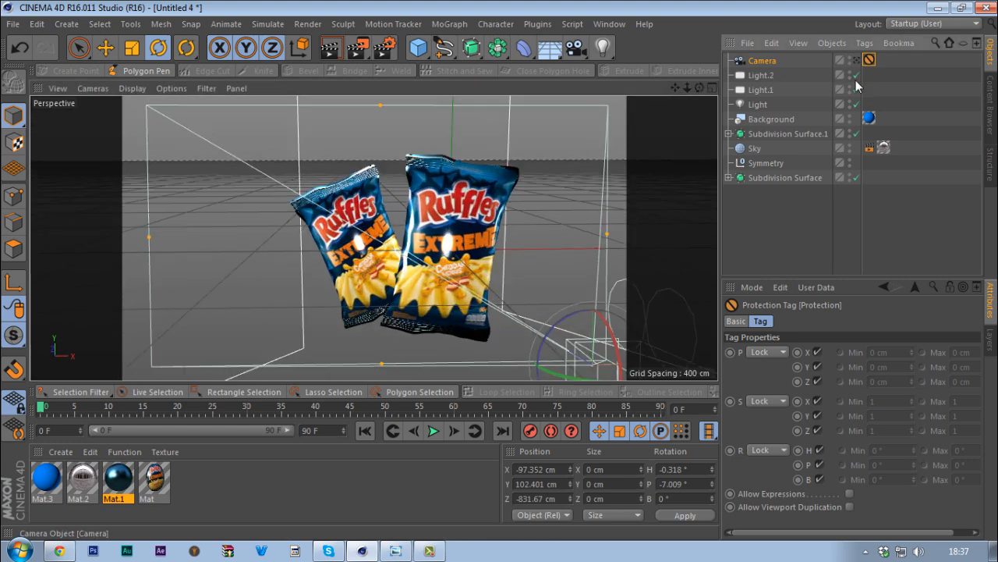
Switch the three lights off and back on to compare their effect, and render the view.
{"action": "left_click", "coordinate": [857, 75]}
{"action": "left_click", "coordinate": [856, 90]}
{"action": "left_click_drag", "start_coordinate": [860, 104], "coordinate": [858, 104]}
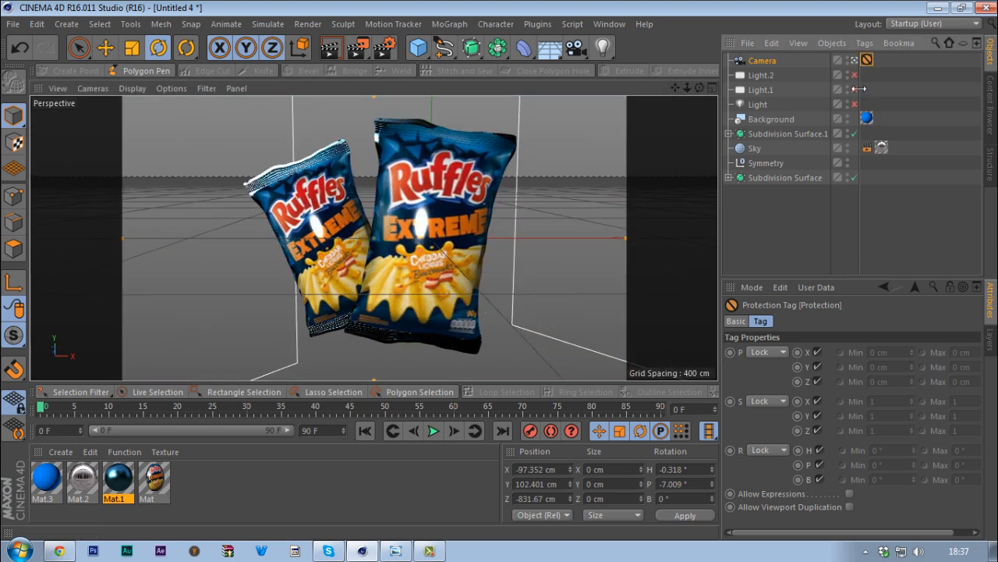
{"action": "left_click", "coordinate": [856, 89]}
{"action": "left_click", "coordinate": [856, 75]}
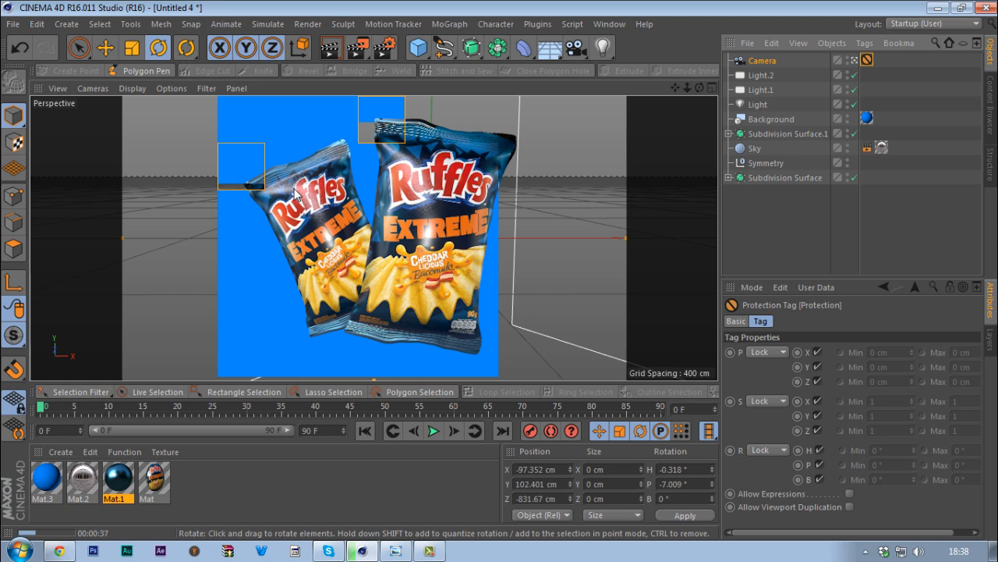
Set the Layer 1 reflectance of Mat to 10% roughness and a pale blue layer color, RGB 202, 227, 255.
{"action": "double_click", "coordinate": [154, 477]}
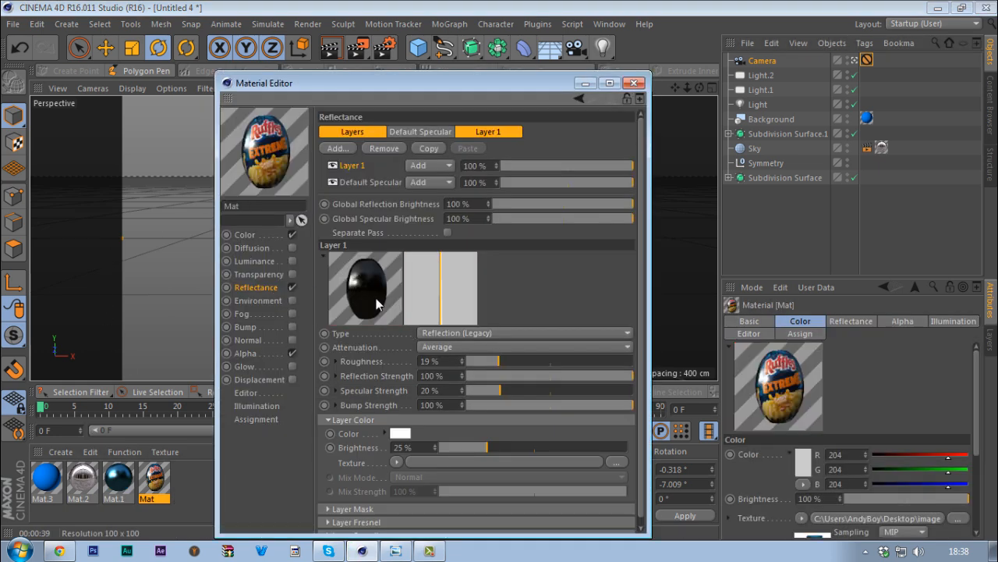
{"action": "left_click_drag", "start_coordinate": [485, 360], "coordinate": [483, 361]}
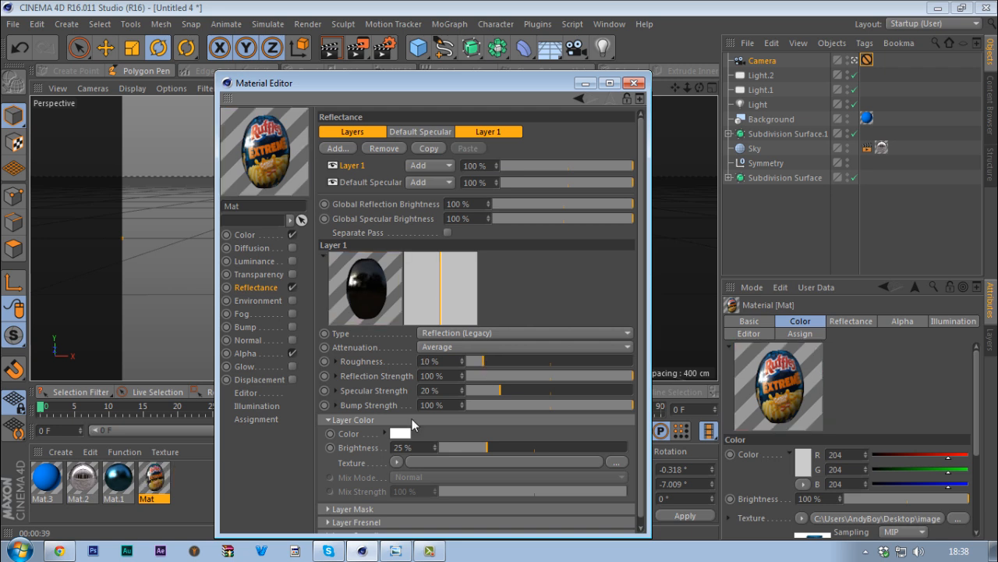
{"action": "left_click", "coordinate": [398, 433]}
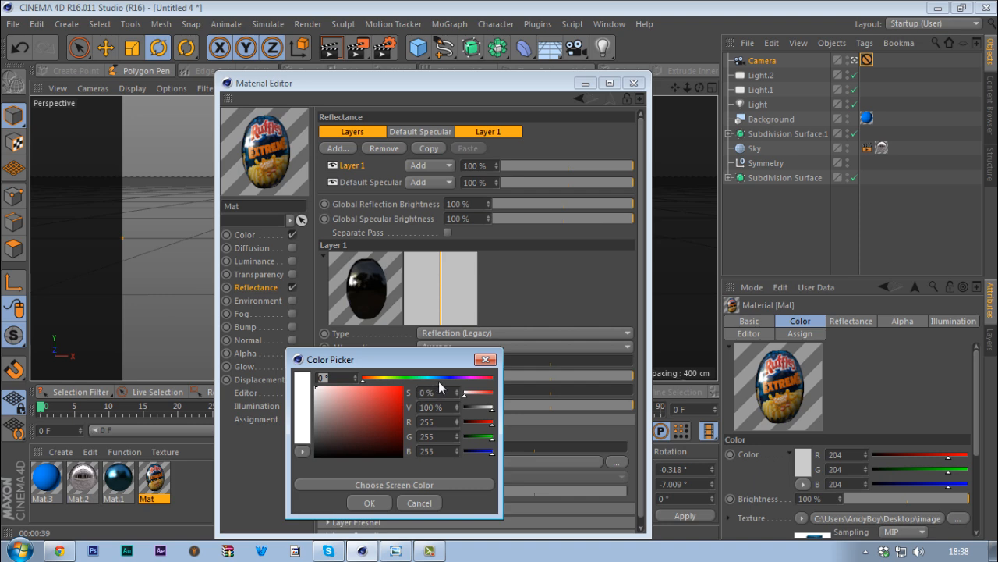
{"action": "left_click", "coordinate": [438, 379]}
{"action": "left_click_drag", "start_coordinate": [344, 389], "coordinate": [333, 383]}
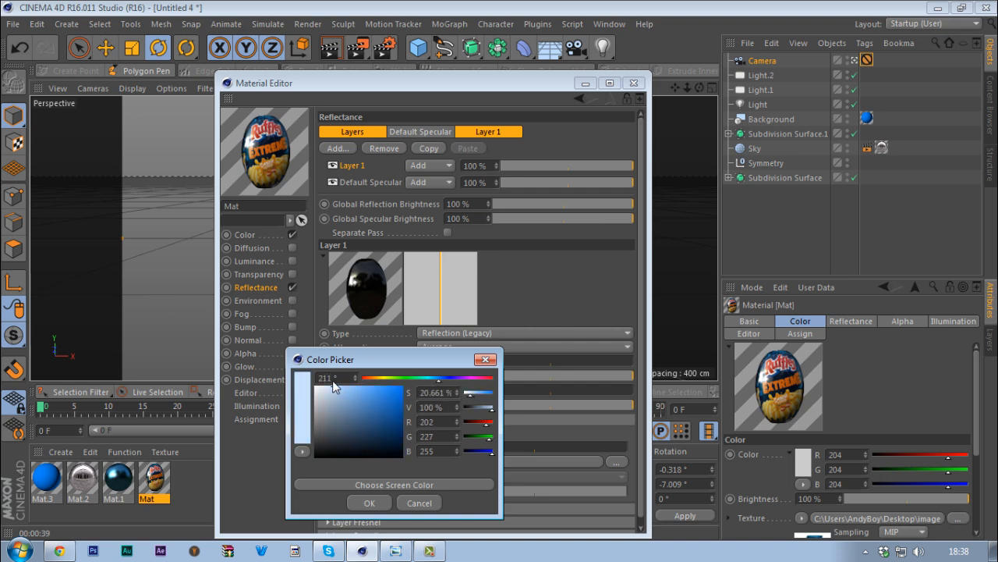
{"action": "left_click", "coordinate": [365, 503]}
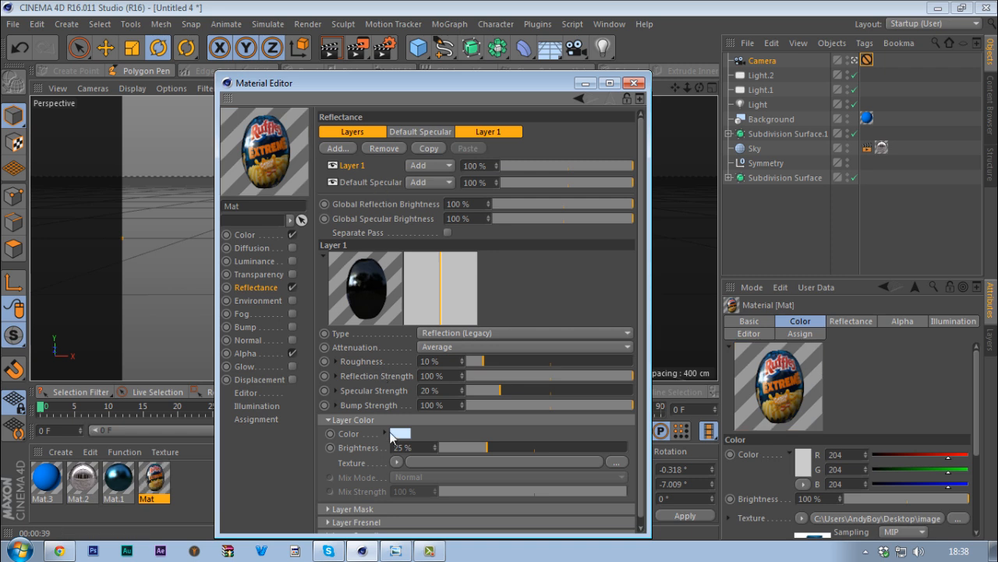
Set the Default Specular layer color of Mat to a pale blue with a hue of 192°.
{"action": "left_click", "coordinate": [372, 182]}
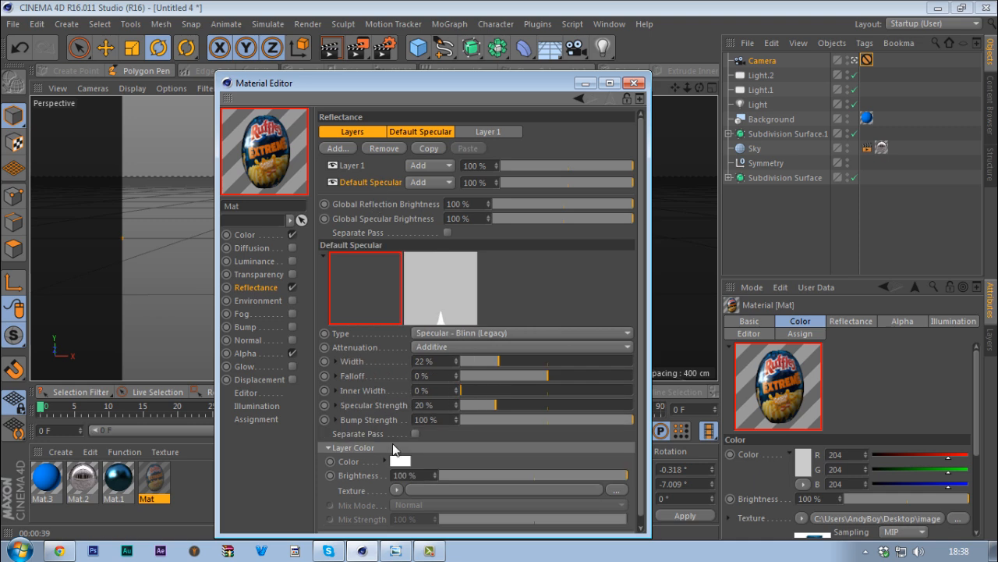
{"action": "left_click", "coordinate": [399, 451]}
{"action": "left_click_drag", "start_coordinate": [428, 399], "coordinate": [434, 398]}
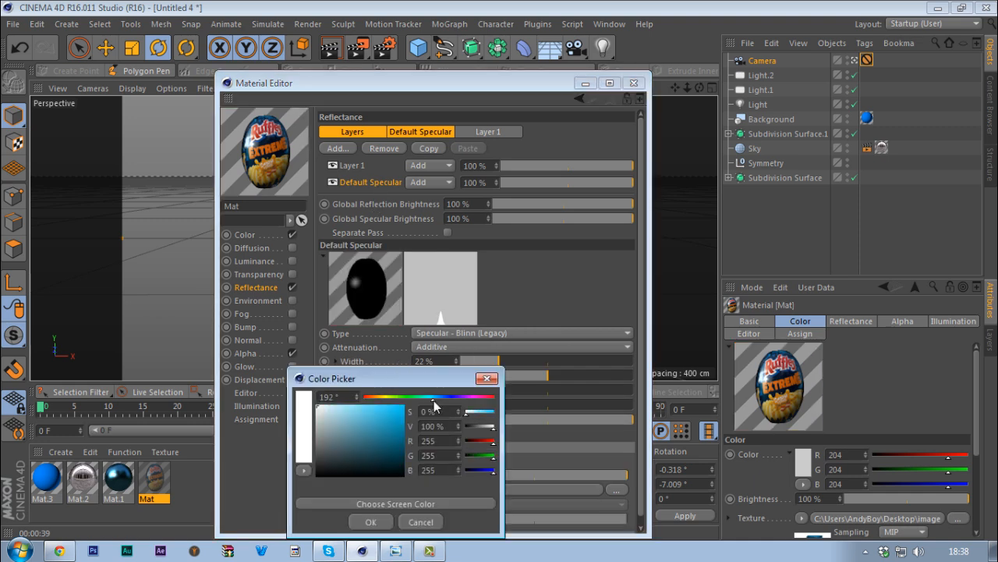
{"action": "left_click_drag", "start_coordinate": [331, 418], "coordinate": [331, 406]}
{"action": "left_click", "coordinate": [367, 523]}
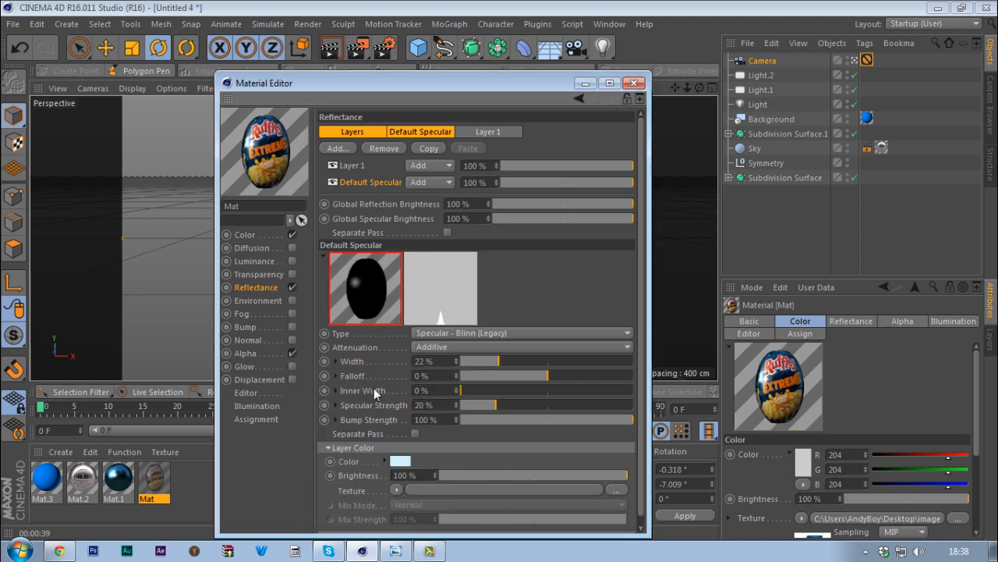
Set the Default Specular layer color of Mat.1 to pale blue, RGB 198, 239, 255, and render the view.
{"action": "left_click_drag", "start_coordinate": [419, 89], "coordinate": [644, 80]}
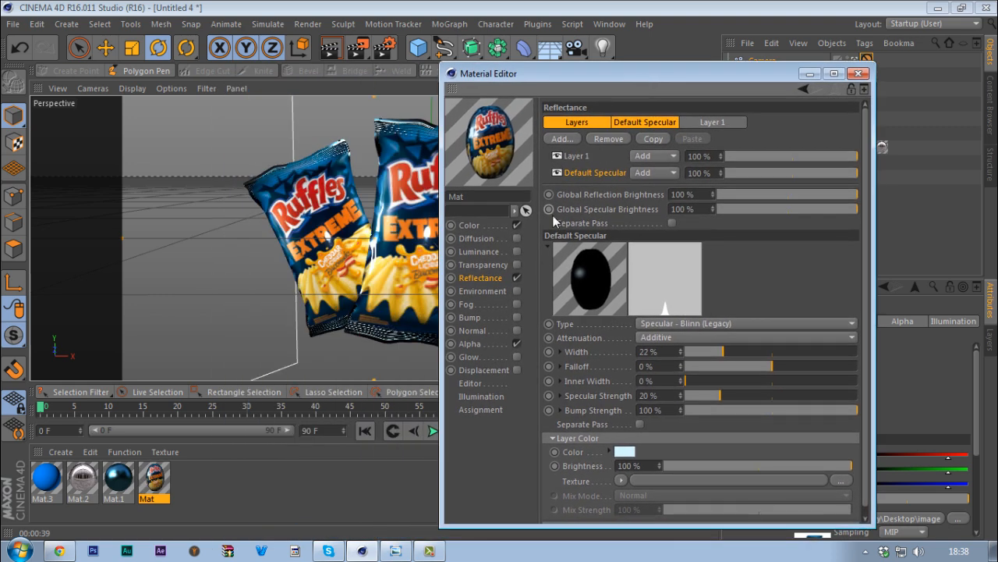
{"action": "left_click", "coordinate": [117, 480]}
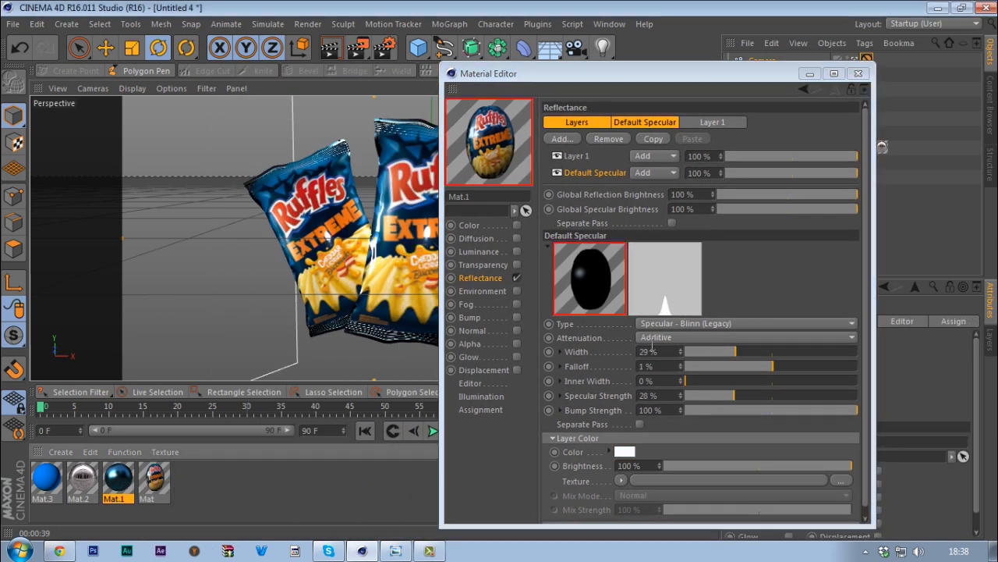
{"action": "left_click", "coordinate": [630, 452]}
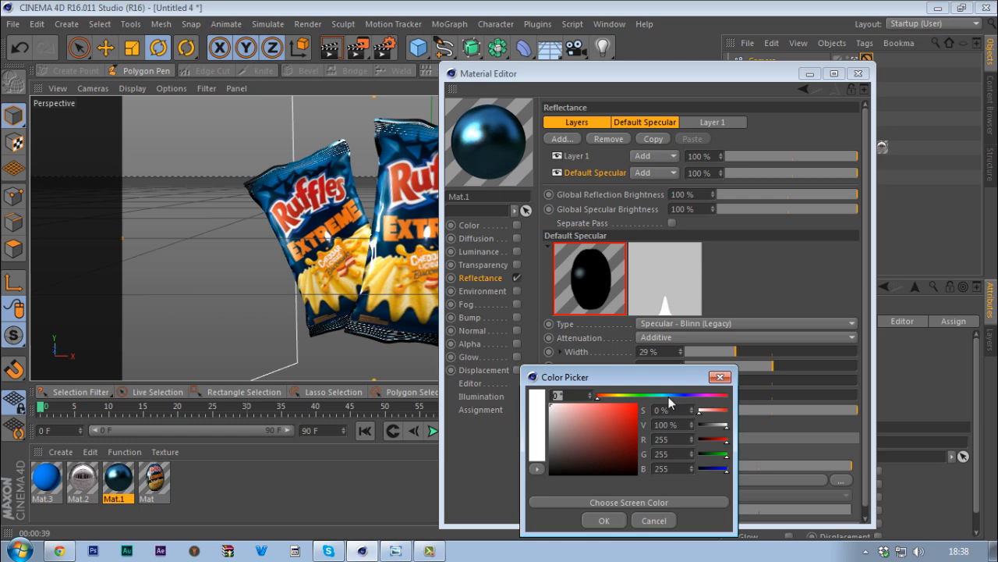
{"action": "left_click", "coordinate": [669, 396]}
{"action": "left_click", "coordinate": [569, 403]}
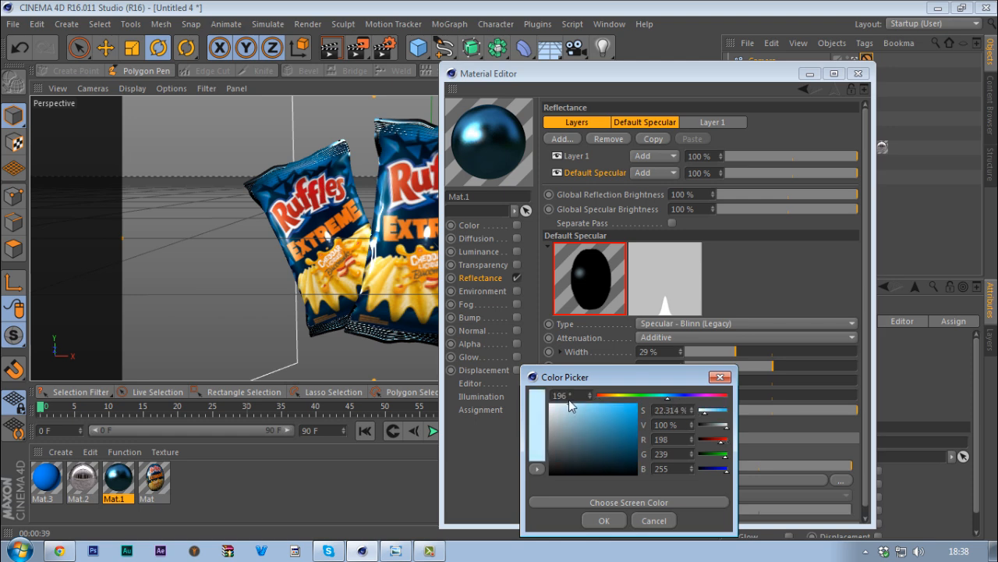
{"action": "left_click", "coordinate": [603, 522]}
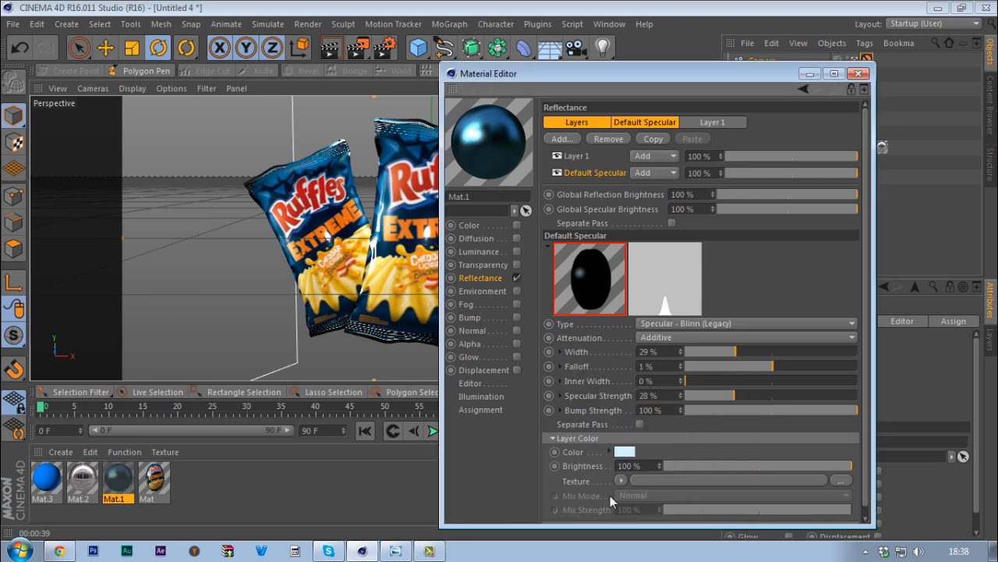
{"action": "left_click", "coordinate": [577, 158]}
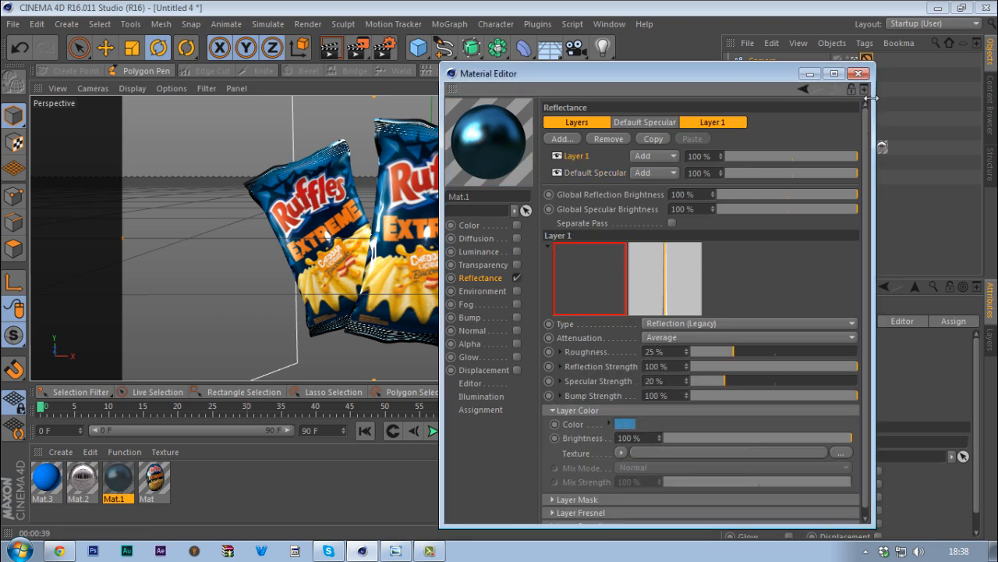
{"action": "left_click", "coordinate": [858, 74]}
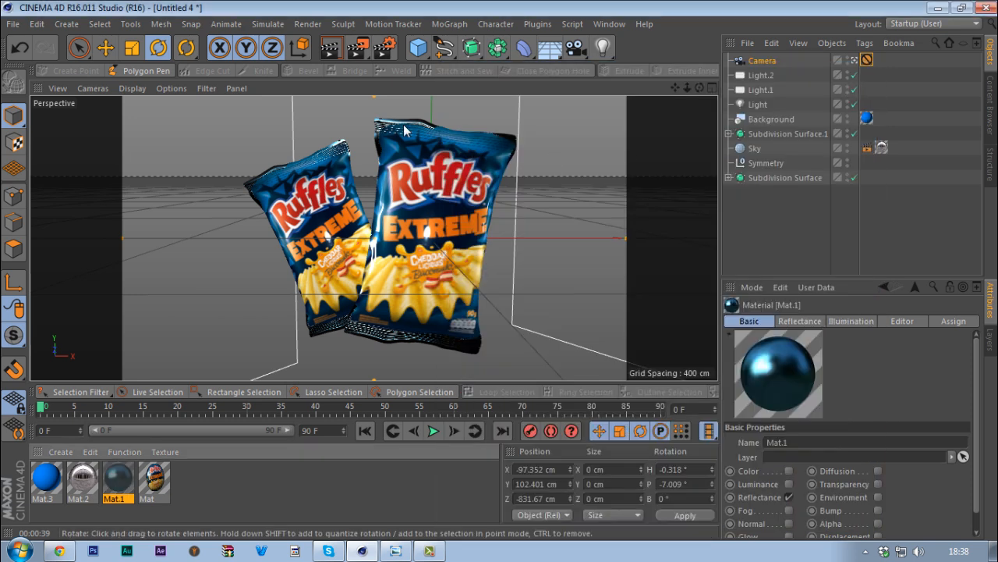
{"action": "left_click", "coordinate": [324, 54]}
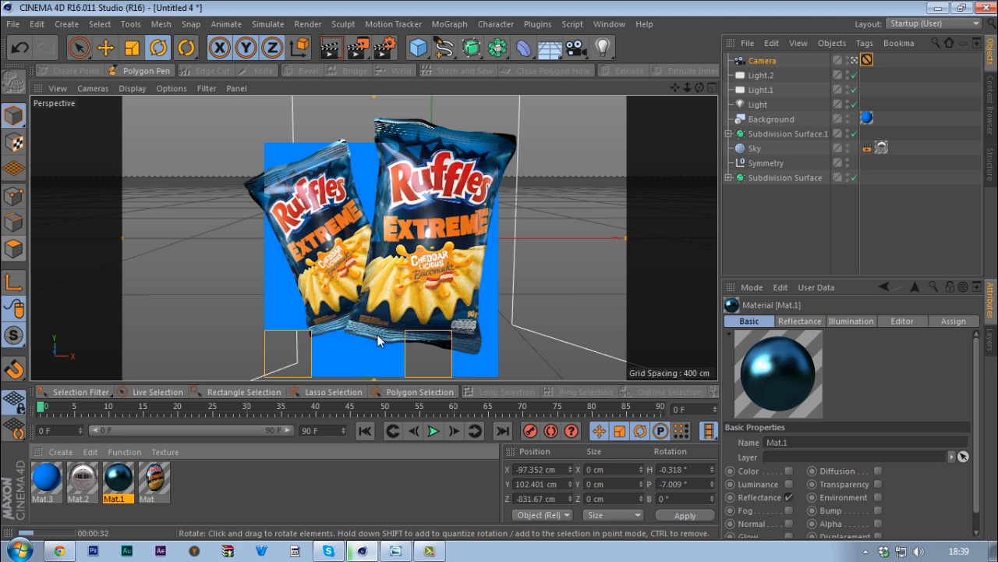
Leave the camera view and activate the Brush on the front bag's Bezier.2 mesh in polygon mode.
{"action": "left_click", "coordinate": [728, 178]}
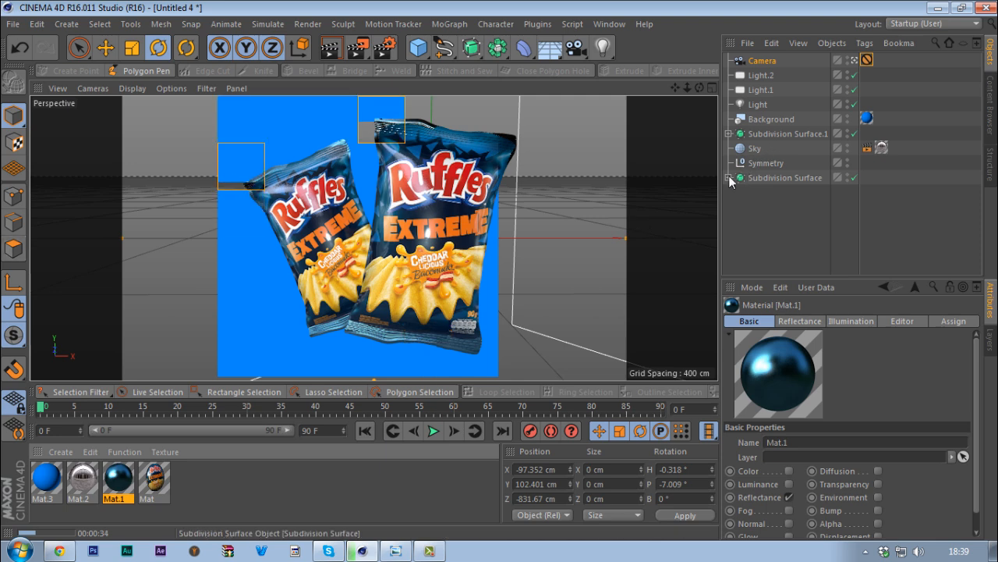
{"action": "left_click", "coordinate": [765, 193]}
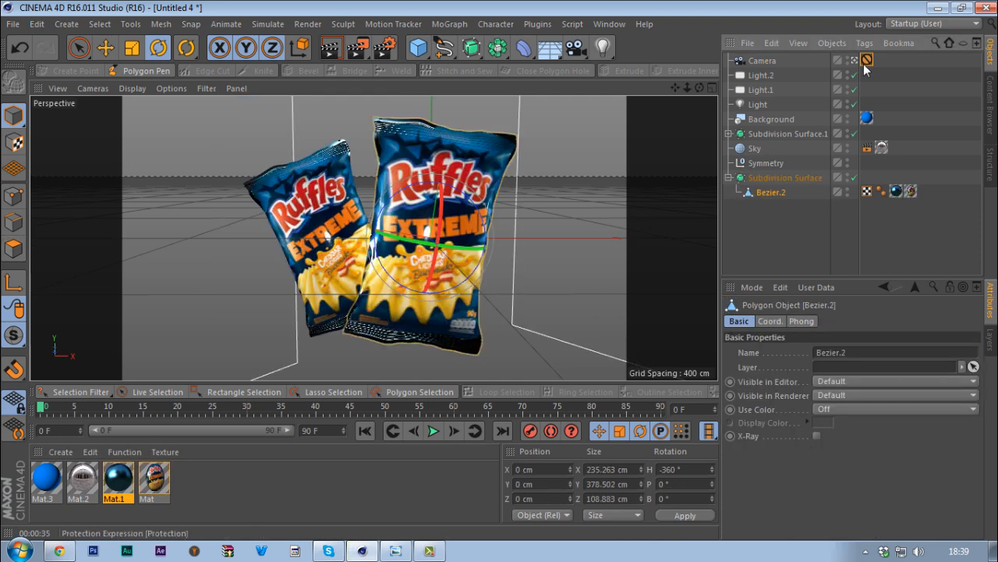
{"action": "scroll", "coordinate": [510, 230], "scroll_direction": "down", "scroll_amount": 5}
{"action": "scroll", "coordinate": [436, 252], "scroll_direction": "up", "scroll_amount": 8}
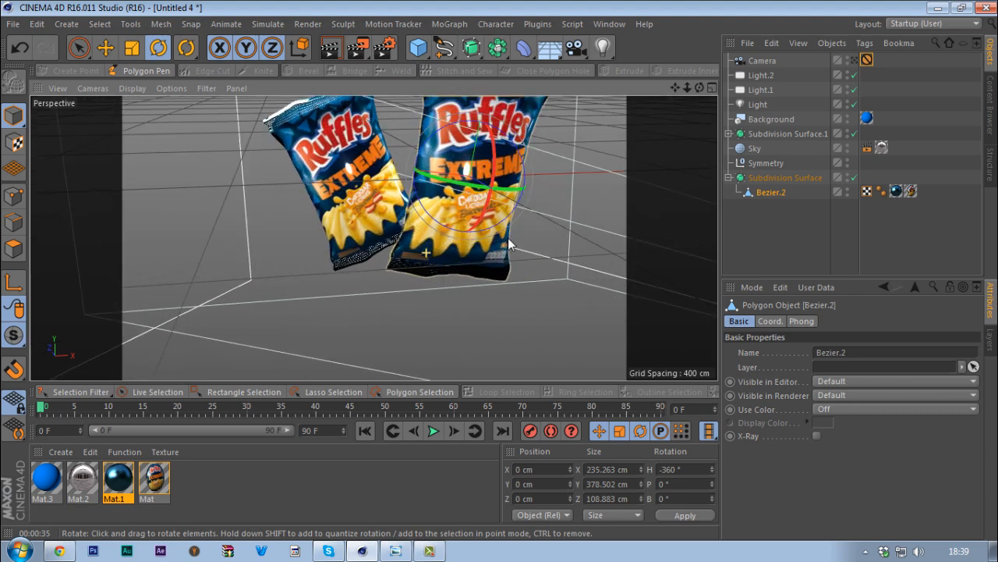
{"action": "left_click", "coordinate": [14, 248]}
{"action": "left_click_drag", "start_coordinate": [367, 278], "coordinate": [420, 281], "text": "alt"}
{"action": "right_click_drag", "start_coordinate": [414, 271], "coordinate": [477, 258], "text": "alt"}
{"action": "left_click_drag", "start_coordinate": [378, 284], "coordinate": [395, 321], "text": "alt"}
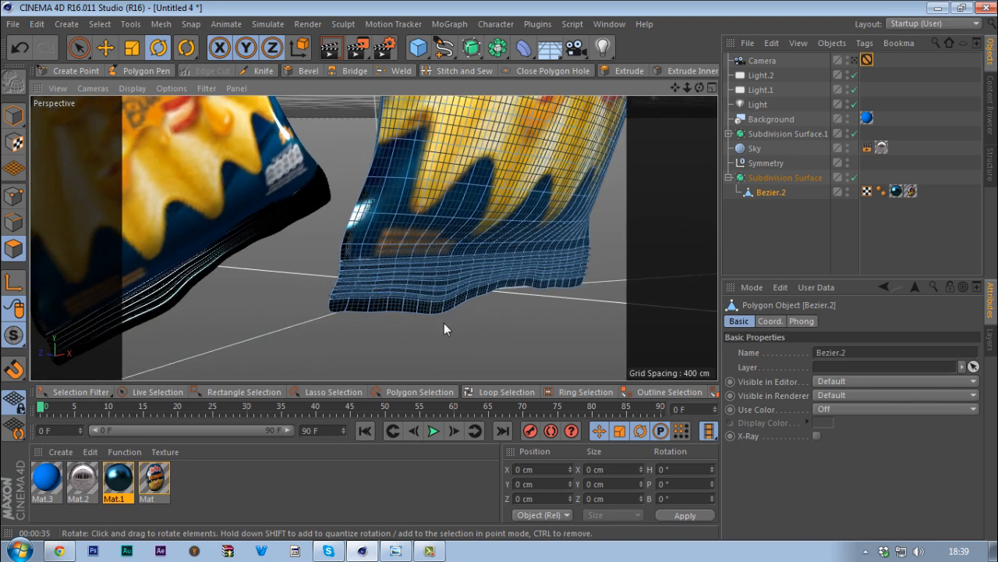
{"action": "left_click_drag", "start_coordinate": [482, 314], "coordinate": [495, 292], "text": "alt"}
{"action": "right_click", "coordinate": [265, 243]}
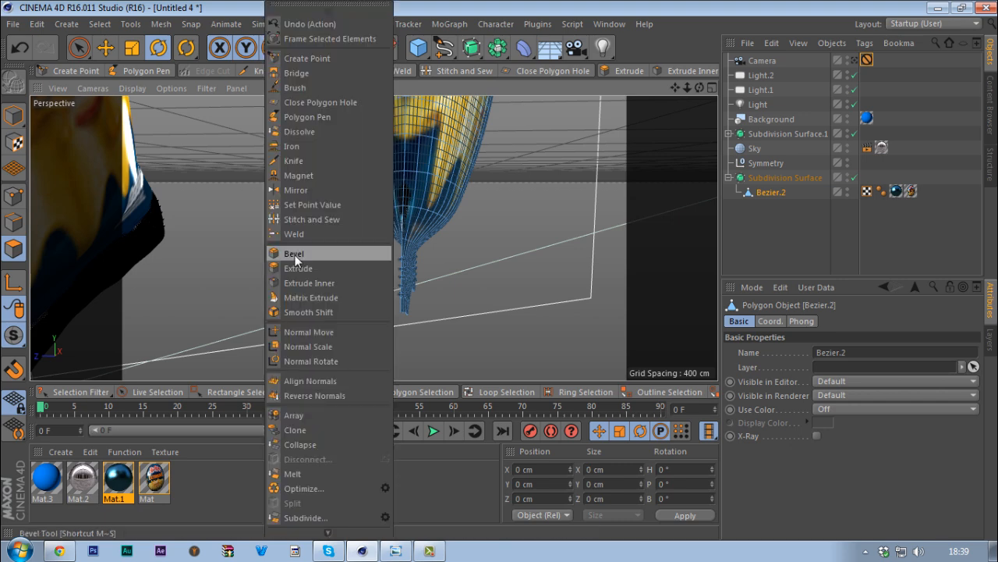
{"action": "left_click", "coordinate": [322, 88]}
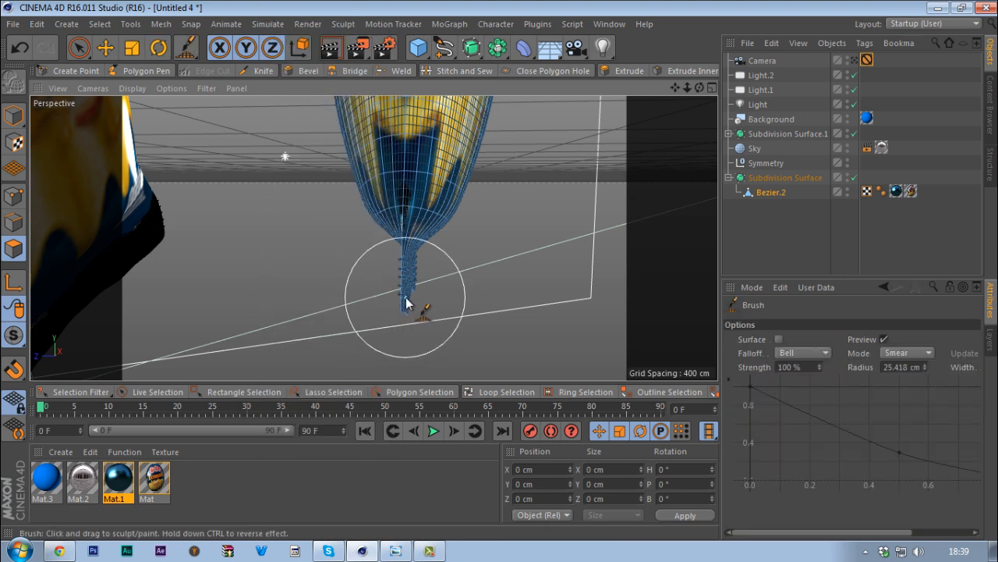
Disable the front bag's subdivision and smear its bottom seal into an irregular wave with the Brush.
{"action": "mouse_move", "coordinate": [408, 300]}
{"action": "left_mouse_down", "text": "alt"}
{"action": "mouse_move", "coordinate": [375, 301]}
{"action": "mouse_move", "coordinate": [417, 301]}
{"action": "mouse_move", "coordinate": [465, 283]}
{"action": "left_mouse_up", "text": "alt"}
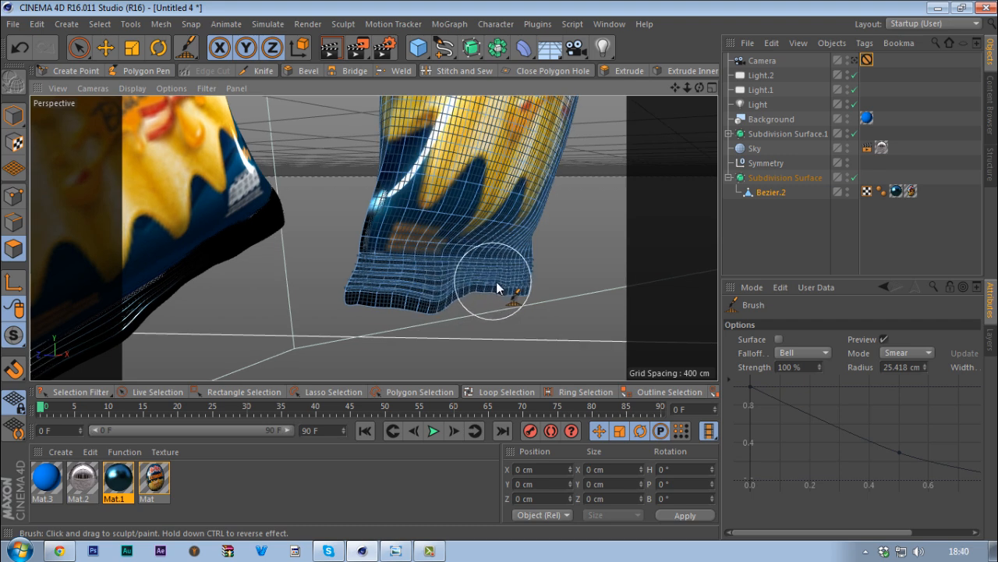
{"action": "mouse_move", "coordinate": [452, 325]}
{"action": "left_mouse_down", "text": "alt"}
{"action": "mouse_move", "coordinate": [495, 268]}
{"action": "mouse_move", "coordinate": [457, 323]}
{"action": "left_mouse_up", "text": "alt"}
{"action": "mouse_move", "coordinate": [494, 296]}
{"action": "left_mouse_down", "text": "alt"}
{"action": "mouse_move", "coordinate": [529, 185]}
{"action": "mouse_move", "coordinate": [523, 170]}
{"action": "left_mouse_up", "text": "alt"}
{"action": "key", "text": "q"}
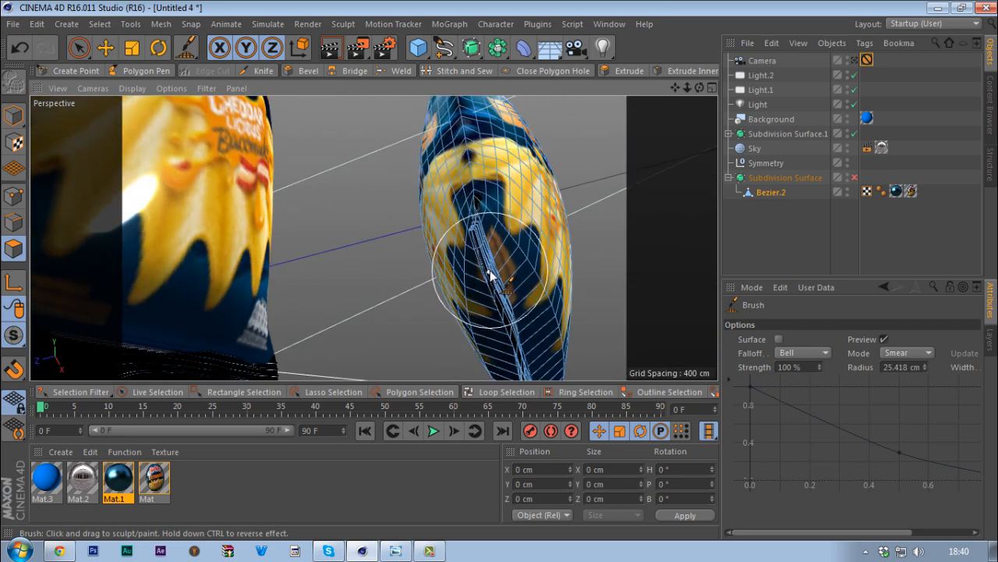
{"action": "mouse_move", "coordinate": [489, 275]}
{"action": "left_mouse_down"}
{"action": "mouse_move", "coordinate": [484, 261]}
{"action": "mouse_move", "coordinate": [492, 303]}
{"action": "mouse_move", "coordinate": [516, 349]}
{"action": "mouse_move", "coordinate": [526, 345]}
{"action": "left_mouse_up"}
{"action": "middle_click_drag", "start_coordinate": [525, 345], "coordinate": [478, 222], "text": "alt"}
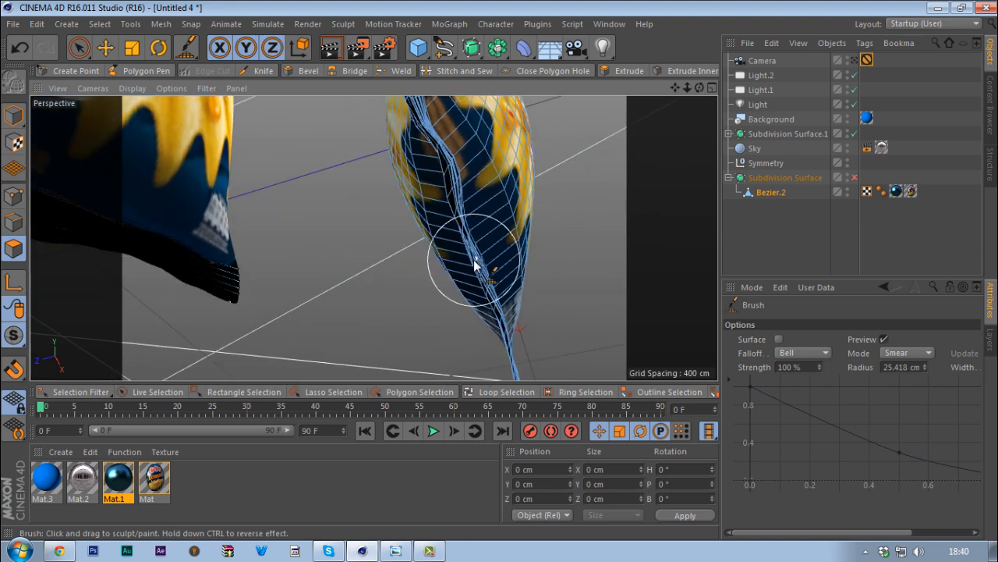
{"action": "mouse_move", "coordinate": [475, 265]}
{"action": "left_mouse_down"}
{"action": "mouse_move", "coordinate": [464, 262]}
{"action": "mouse_move", "coordinate": [488, 285]}
{"action": "mouse_move", "coordinate": [506, 353]}
{"action": "mouse_move", "coordinate": [468, 282]}
{"action": "mouse_move", "coordinate": [429, 337]}
{"action": "mouse_move", "coordinate": [500, 340]}
{"action": "mouse_move", "coordinate": [433, 321]}
{"action": "mouse_move", "coordinate": [390, 351]}
{"action": "mouse_move", "coordinate": [374, 334]}
{"action": "mouse_move", "coordinate": [437, 297]}
{"action": "mouse_move", "coordinate": [400, 251]}
{"action": "mouse_move", "coordinate": [433, 249]}
{"action": "mouse_move", "coordinate": [457, 262]}
{"action": "left_mouse_up"}
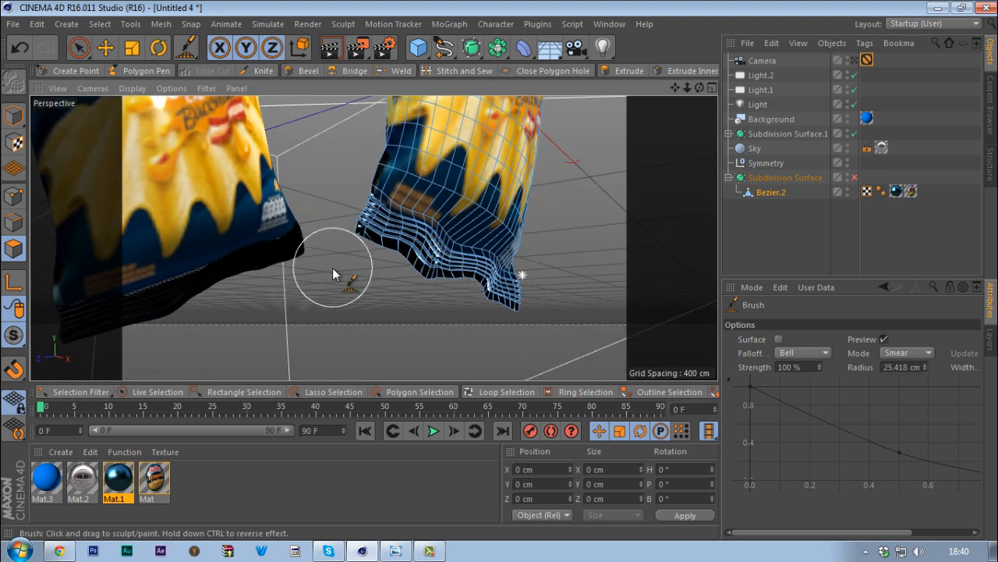
{"action": "left_click_drag", "start_coordinate": [333, 273], "coordinate": [501, 263], "text": "alt"}
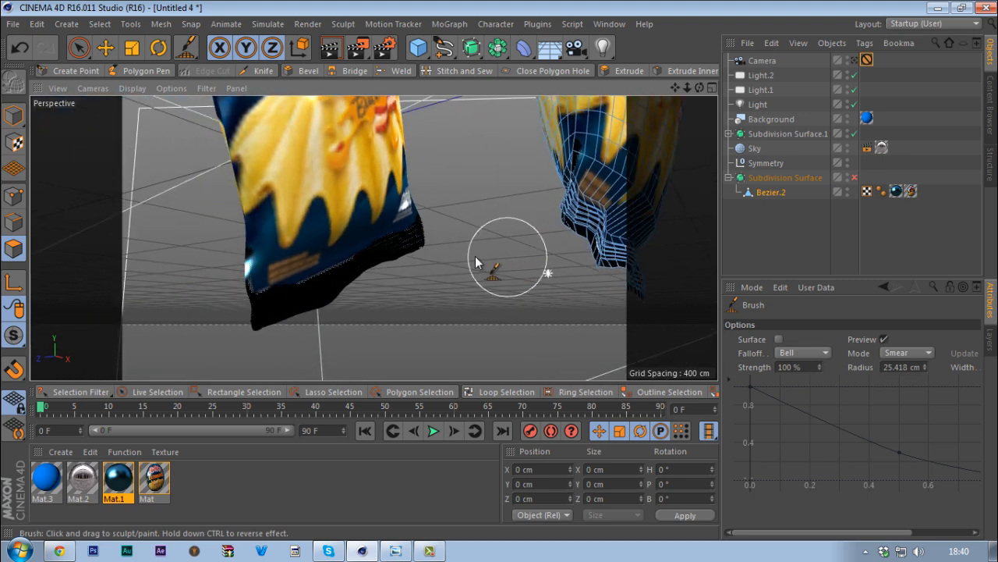
Delete the Symmetry null and move Subdivision Surface.1 below Sky in the object hierarchy.
{"action": "left_click", "coordinate": [729, 178]}
{"action": "left_click", "coordinate": [764, 165]}
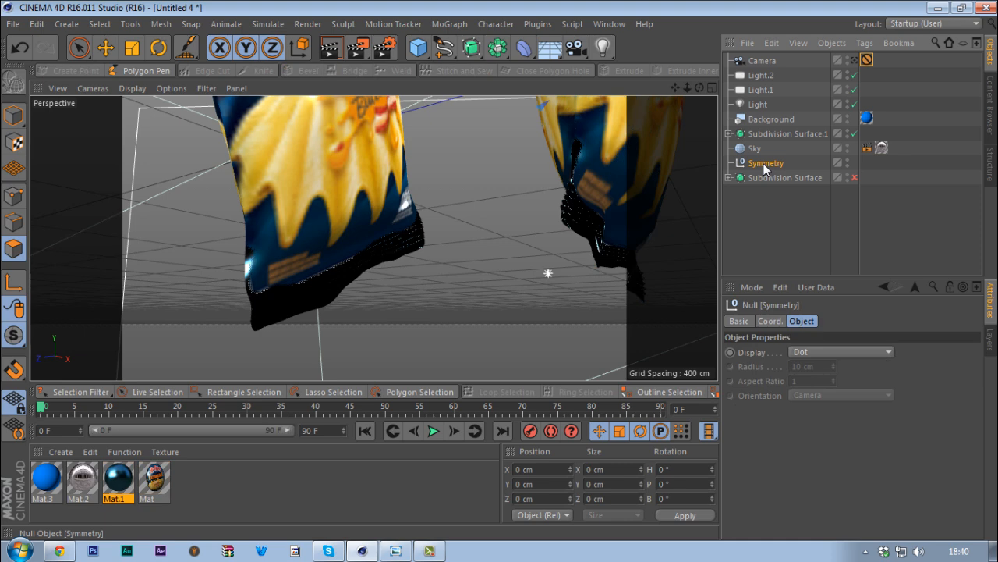
{"action": "key", "text": "Delete"}
{"action": "left_click", "coordinate": [730, 135]}
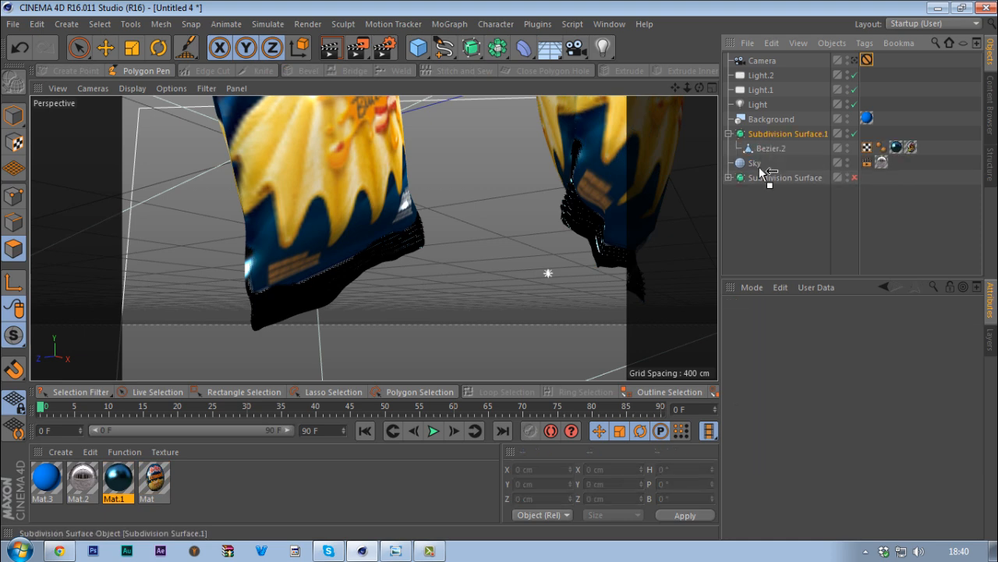
{"action": "left_click_drag", "start_coordinate": [761, 168], "coordinate": [763, 170]}
Disable subdivision on the smaller rear bag and activate the Brush on its Bezier.2 mesh.
{"action": "left_click", "coordinate": [769, 164]}
{"action": "mouse_move", "coordinate": [305, 309]}
{"action": "left_mouse_down", "text": "alt"}
{"action": "mouse_move", "coordinate": [342, 292]}
{"action": "mouse_move", "coordinate": [299, 300]}
{"action": "left_mouse_up", "text": "alt"}
{"action": "key", "text": "q"}
{"action": "key", "text": "space"}
{"action": "scroll", "coordinate": [271, 318], "scroll_direction": "up", "scroll_amount": 3}
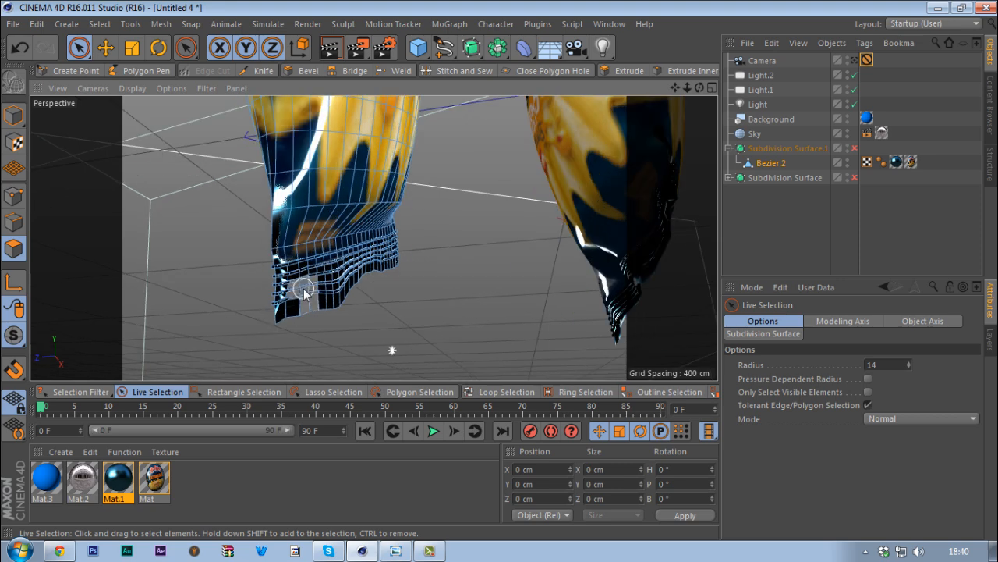
{"action": "right_click", "coordinate": [347, 292]}
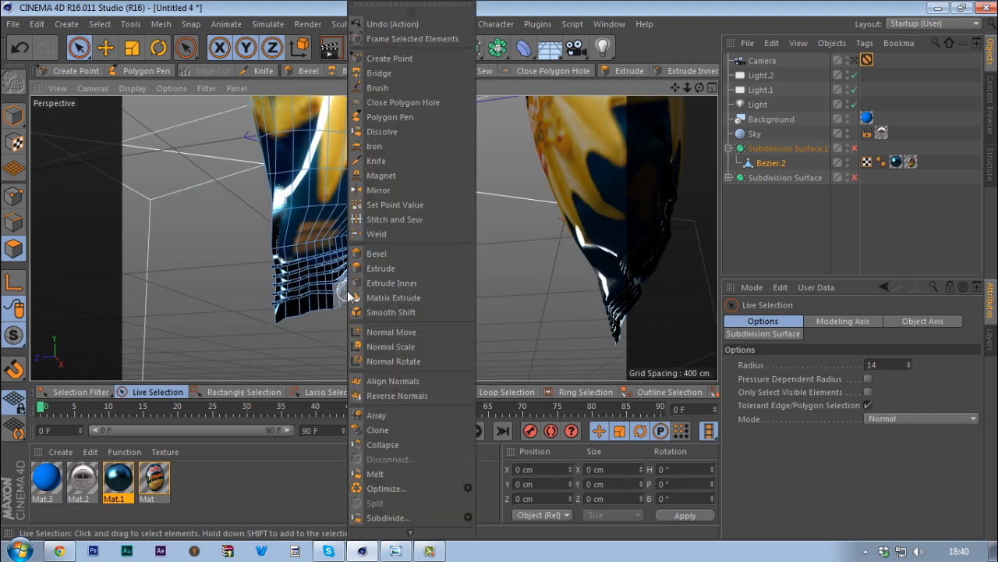
{"action": "left_click", "coordinate": [424, 89]}
{"action": "mouse_move", "coordinate": [380, 228]}
{"action": "left_mouse_down", "text": "alt"}
{"action": "mouse_move", "coordinate": [417, 241]}
{"action": "mouse_move", "coordinate": [415, 185]}
{"action": "mouse_move", "coordinate": [412, 195]}
{"action": "left_mouse_up", "text": "alt"}
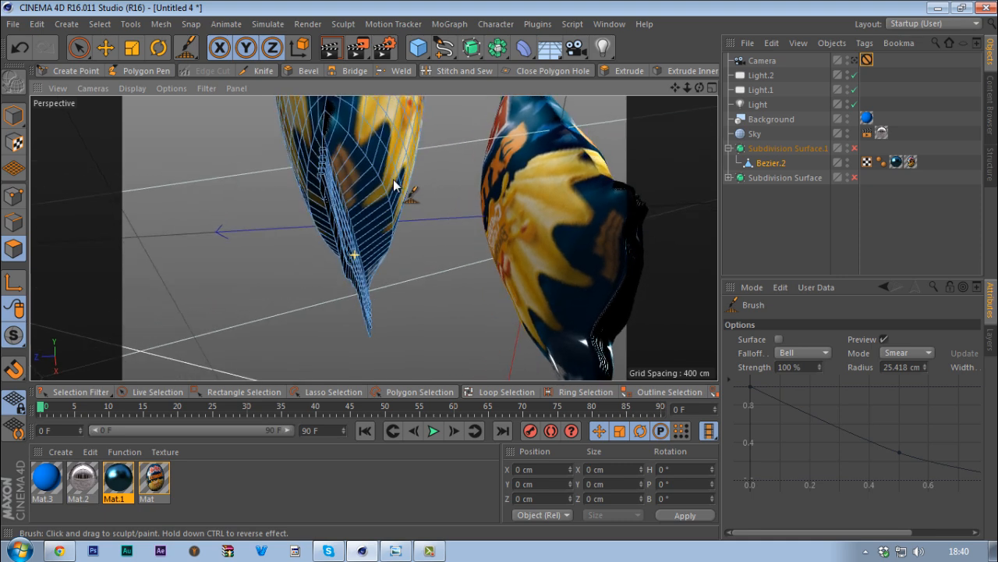
Smear the rear bag's bottom seal into waves, enlarging the Brush radius to 33.13 cm for the remaining strokes.
{"action": "left_click_drag", "start_coordinate": [328, 185], "coordinate": [315, 185]}
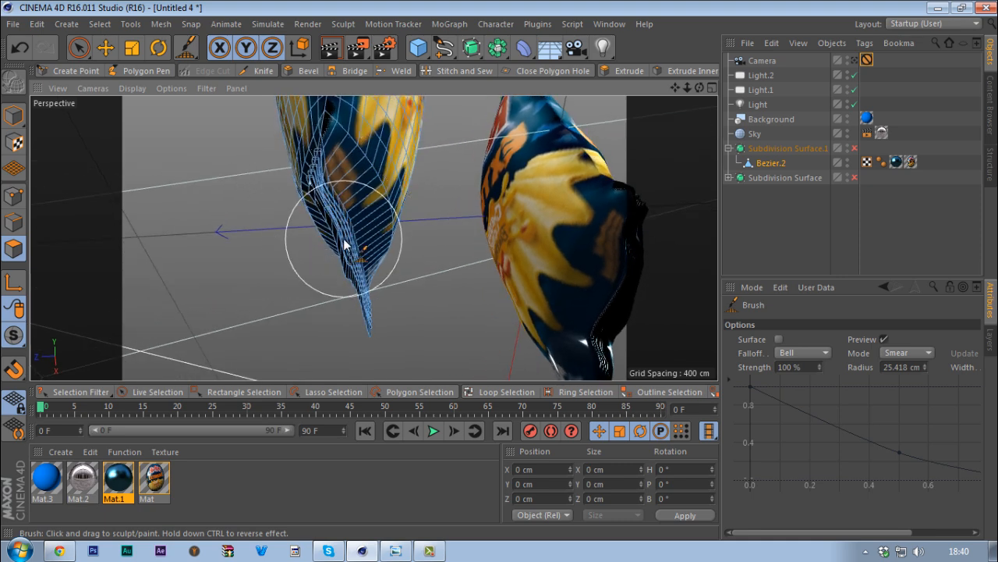
{"action": "mouse_move", "coordinate": [337, 243]}
{"action": "left_mouse_down"}
{"action": "mouse_move", "coordinate": [334, 223]}
{"action": "mouse_move", "coordinate": [351, 268]}
{"action": "mouse_move", "coordinate": [342, 268]}
{"action": "mouse_move", "coordinate": [377, 322]}
{"action": "left_mouse_up"}
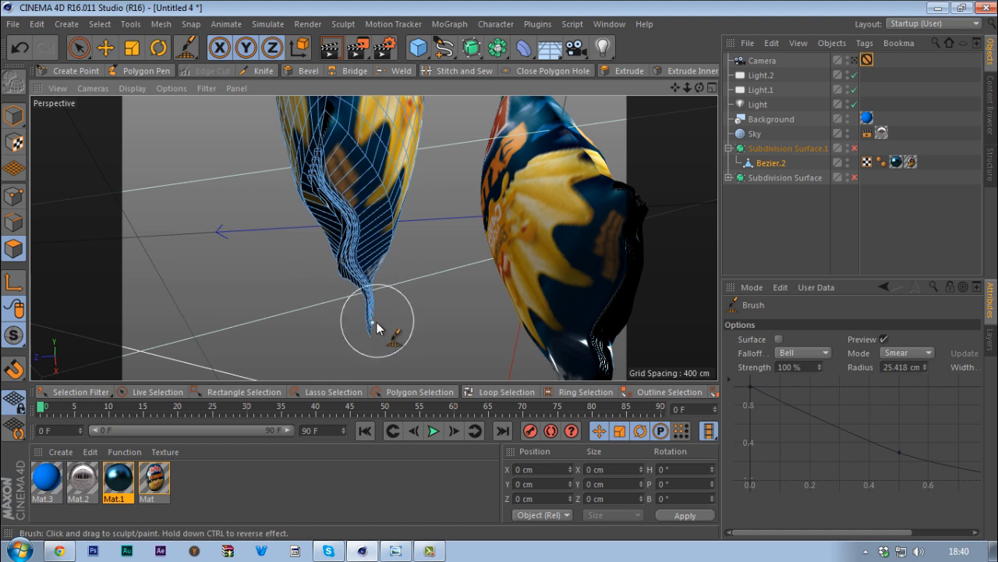
{"action": "mouse_move", "coordinate": [394, 306]}
{"action": "middle_mouse_down"}
{"action": "mouse_move", "coordinate": [428, 296]}
{"action": "mouse_move", "coordinate": [394, 301]}
{"action": "mouse_move", "coordinate": [435, 268]}
{"action": "middle_mouse_up"}
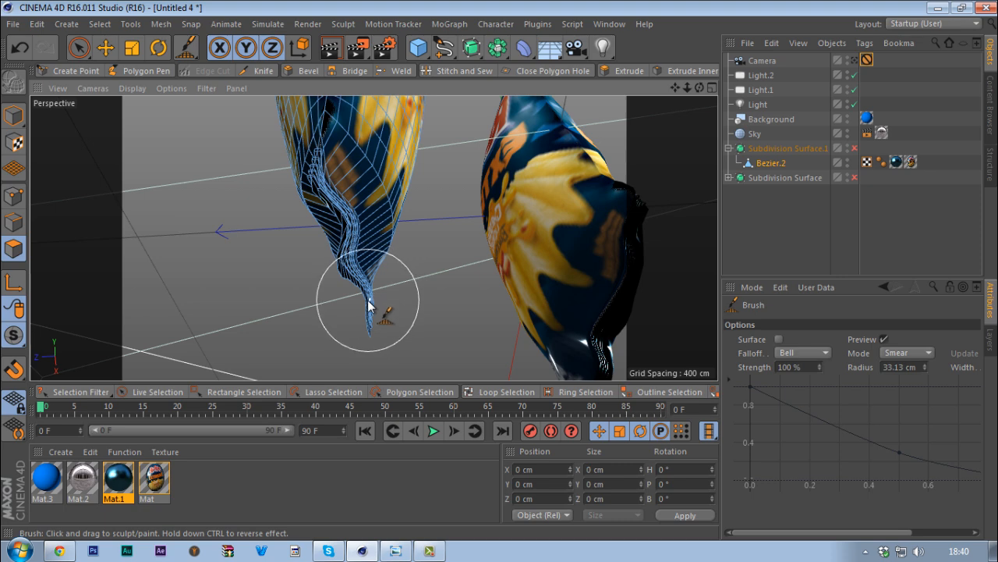
{"action": "mouse_move", "coordinate": [368, 304]}
{"action": "left_mouse_down"}
{"action": "mouse_move", "coordinate": [380, 337]}
{"action": "mouse_move", "coordinate": [371, 340]}
{"action": "mouse_move", "coordinate": [388, 340]}
{"action": "mouse_move", "coordinate": [385, 332]}
{"action": "left_mouse_up"}
{"action": "left_click_drag", "start_coordinate": [373, 238], "coordinate": [297, 310], "text": "alt"}
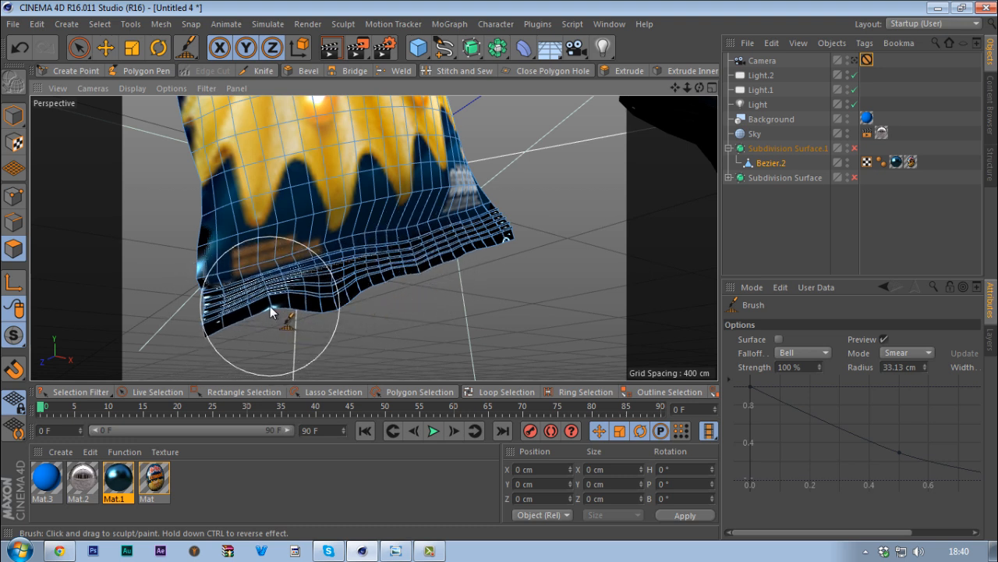
{"action": "left_click_drag", "start_coordinate": [233, 323], "coordinate": [235, 326]}
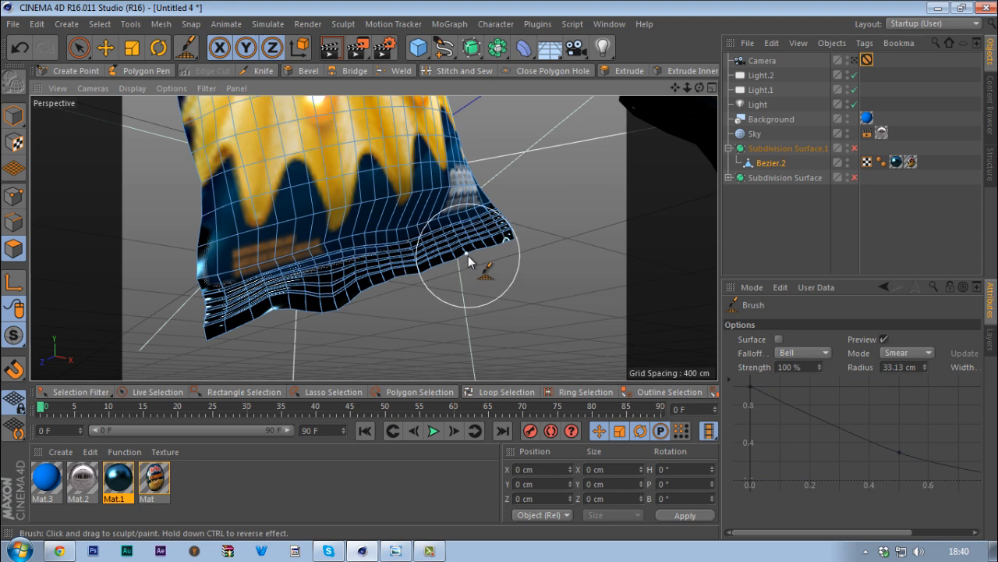
{"action": "left_click_drag", "start_coordinate": [469, 260], "coordinate": [469, 248]}
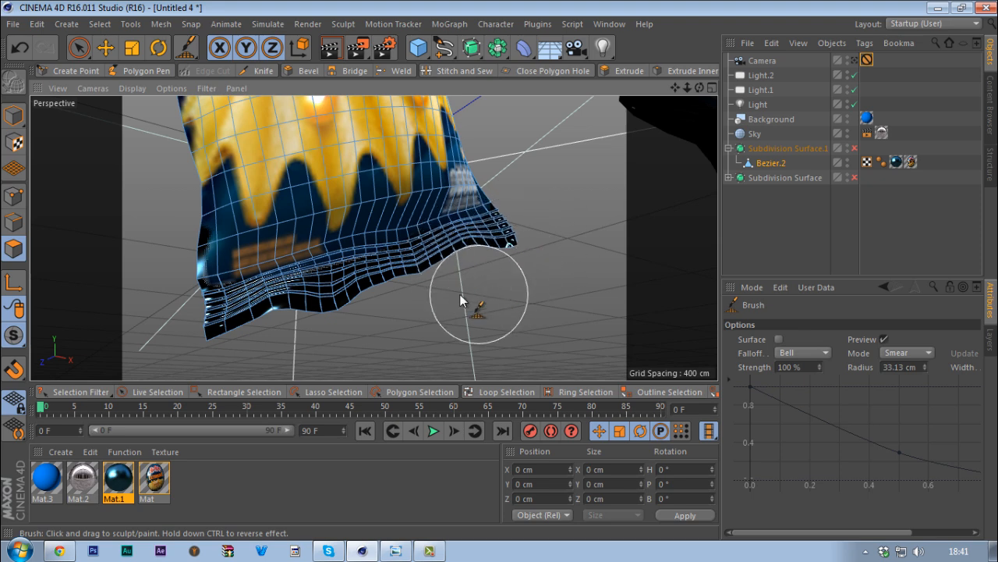
Re-enable subdivision on both bags, return to the camera view and switch back to model mode.
{"action": "left_click_drag", "start_coordinate": [463, 297], "coordinate": [405, 310], "text": "alt"}
{"action": "right_click_drag", "start_coordinate": [405, 304], "coordinate": [367, 319], "text": "alt"}
{"action": "middle_click_drag", "start_coordinate": [426, 215], "coordinate": [407, 281], "text": "alt"}
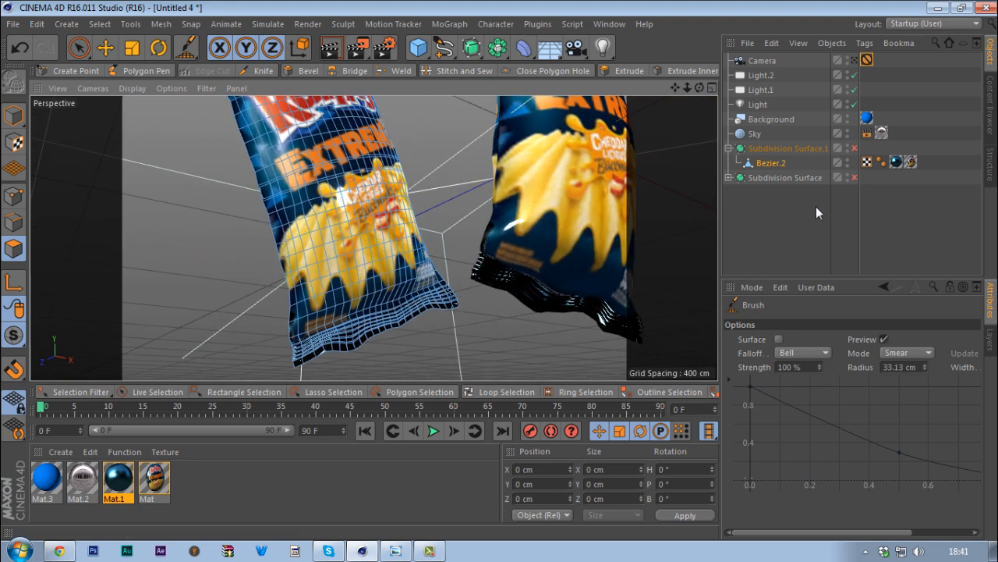
{"action": "left_click", "coordinate": [854, 177]}
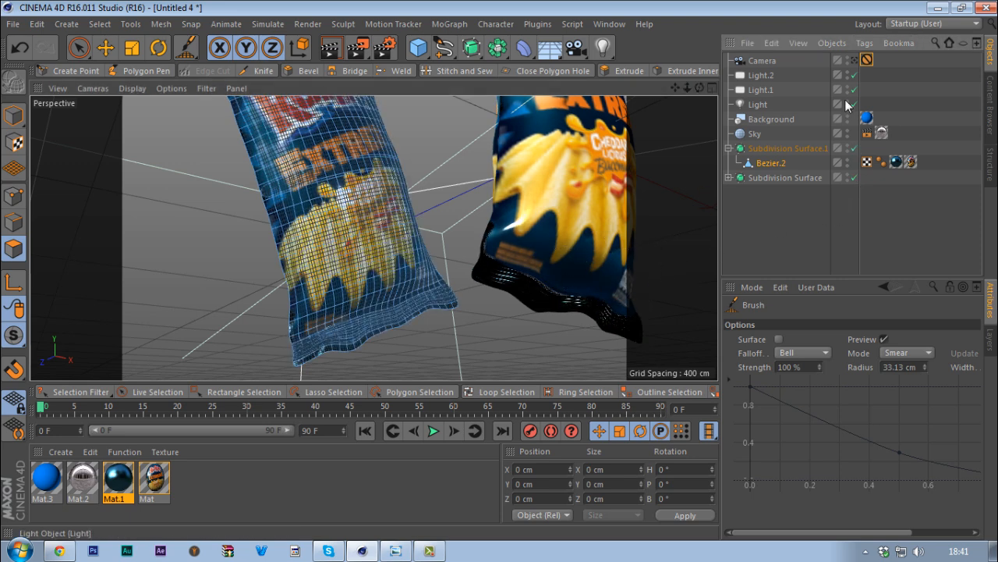
{"action": "left_click", "coordinate": [855, 60]}
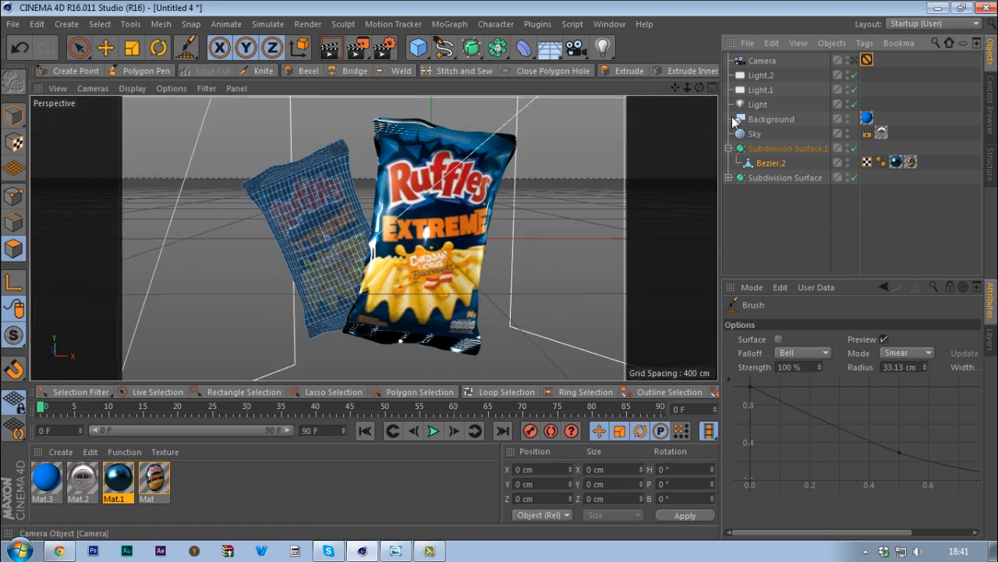
{"action": "left_click", "coordinate": [13, 115]}
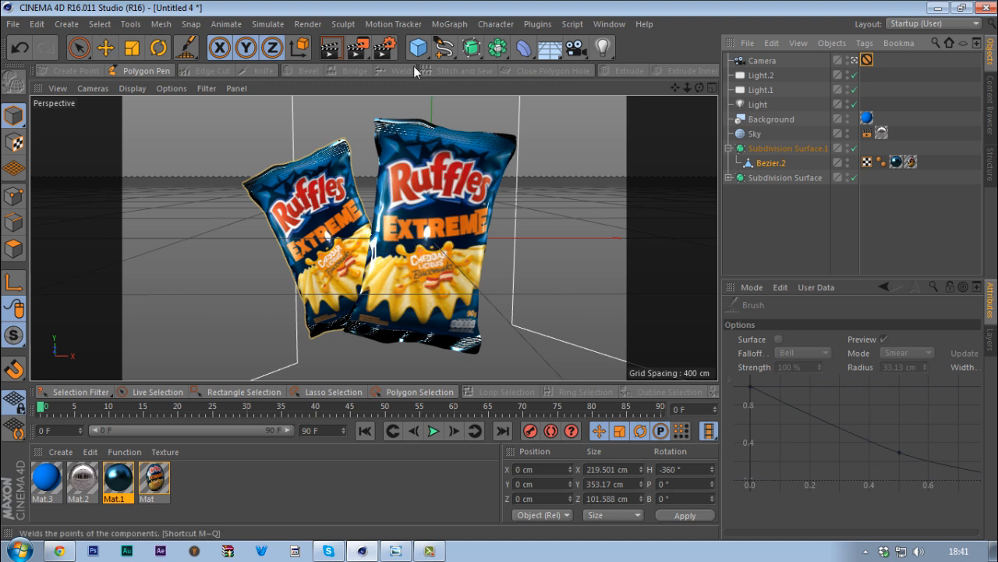
Set the render's anti-aliasing to Best in the render settings, then close them.
{"action": "left_click", "coordinate": [372, 57]}
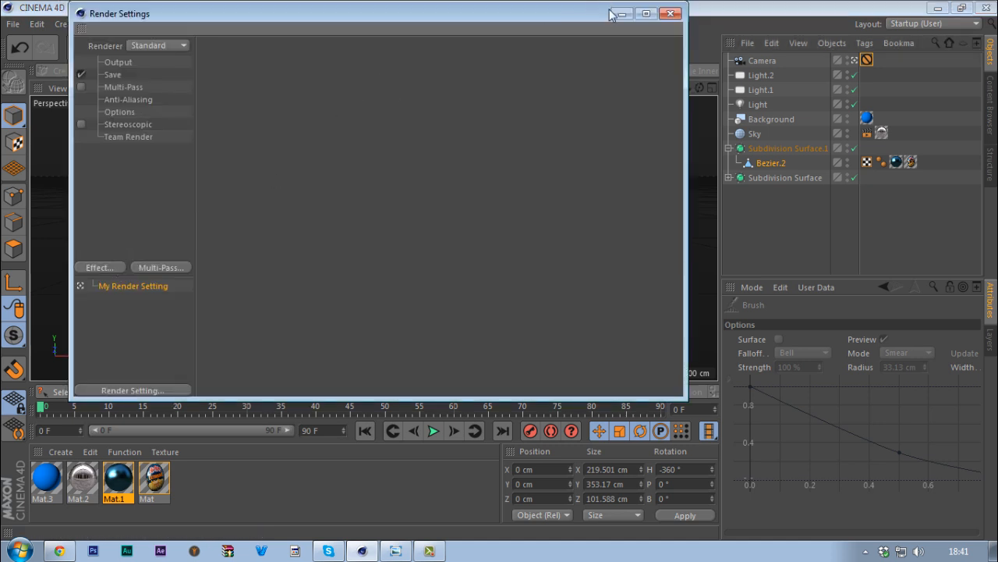
{"action": "left_click_drag", "start_coordinate": [569, 10], "coordinate": [997, 84]}
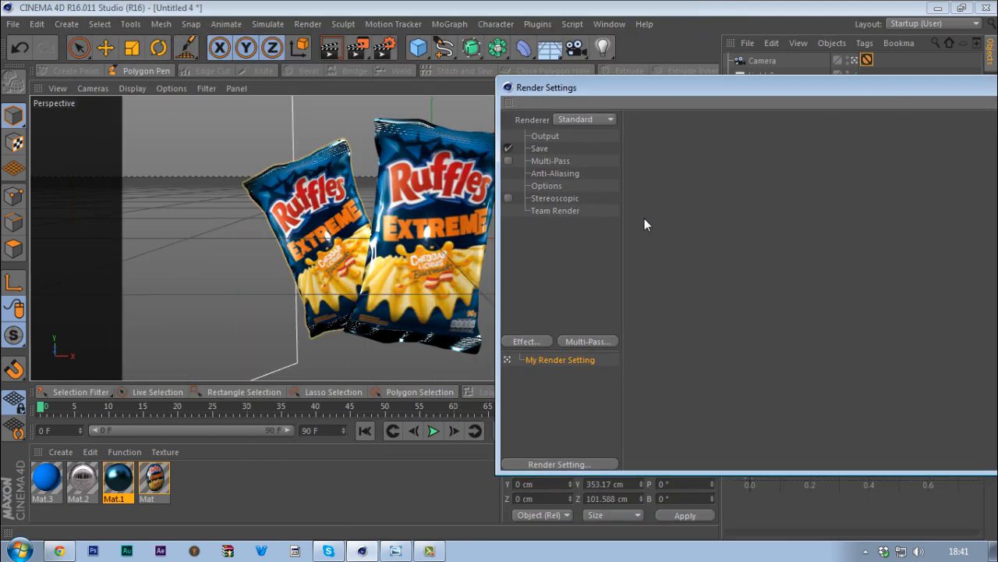
{"action": "left_click_drag", "start_coordinate": [501, 266], "coordinate": [612, 263]}
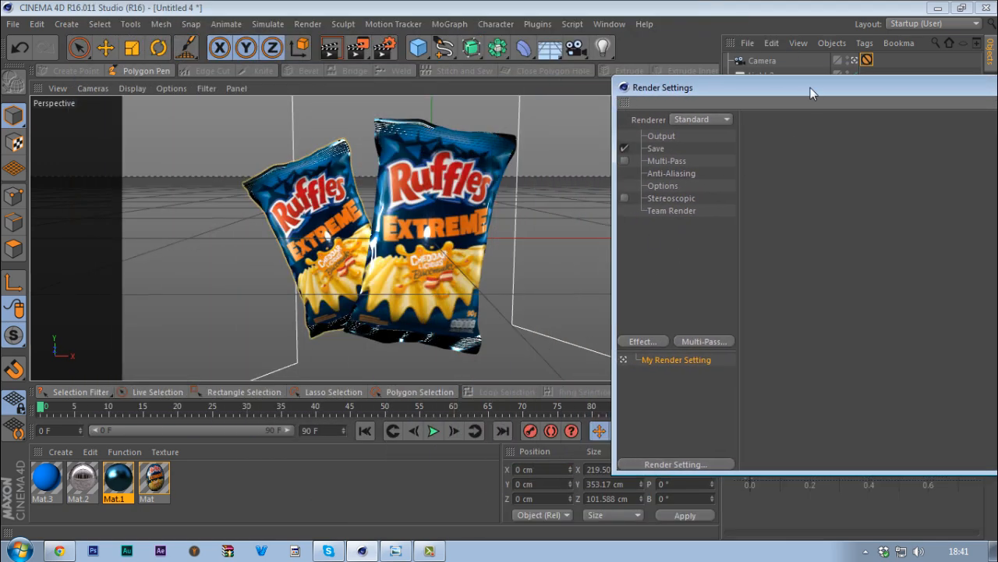
{"action": "left_click_drag", "start_coordinate": [809, 89], "coordinate": [755, 44]}
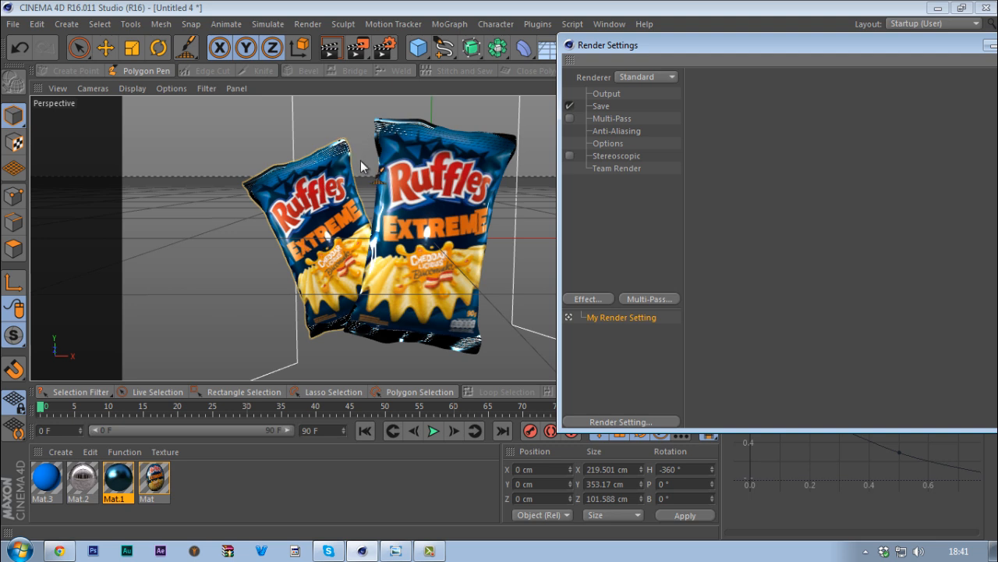
{"action": "left_click", "coordinate": [620, 131]}
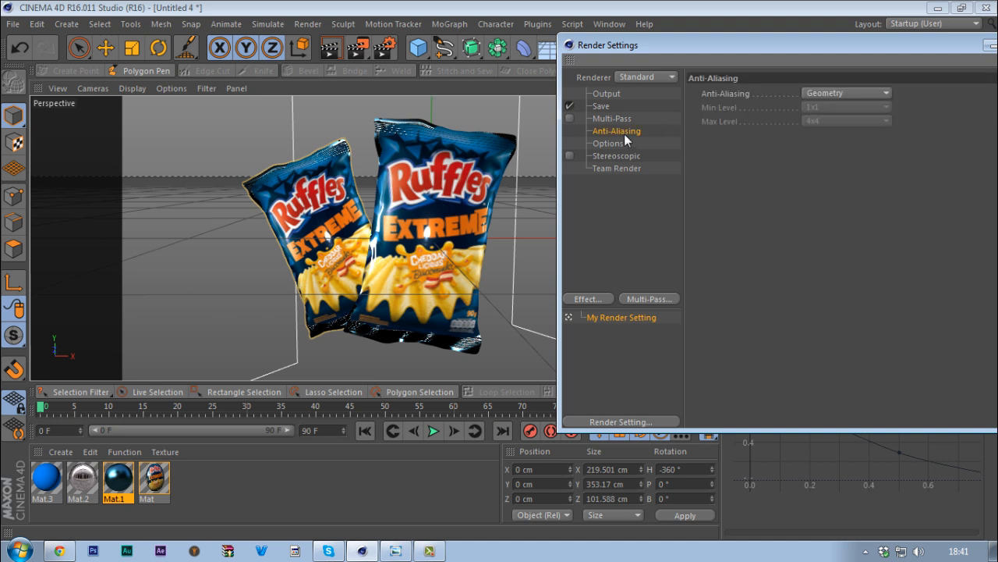
{"action": "left_click", "coordinate": [873, 92]}
{"action": "left_click", "coordinate": [831, 138]}
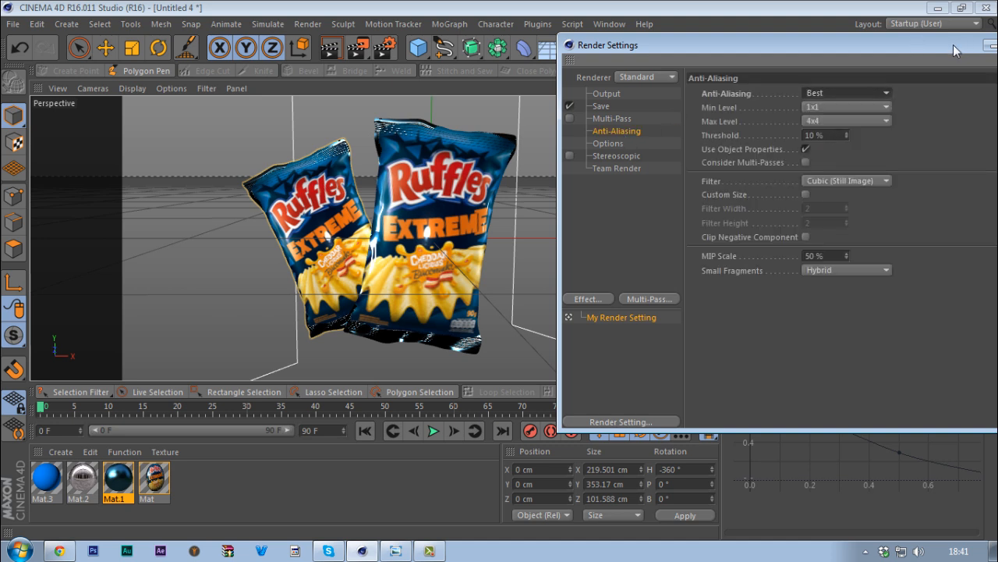
{"action": "left_click_drag", "start_coordinate": [953, 45], "coordinate": [867, 41]}
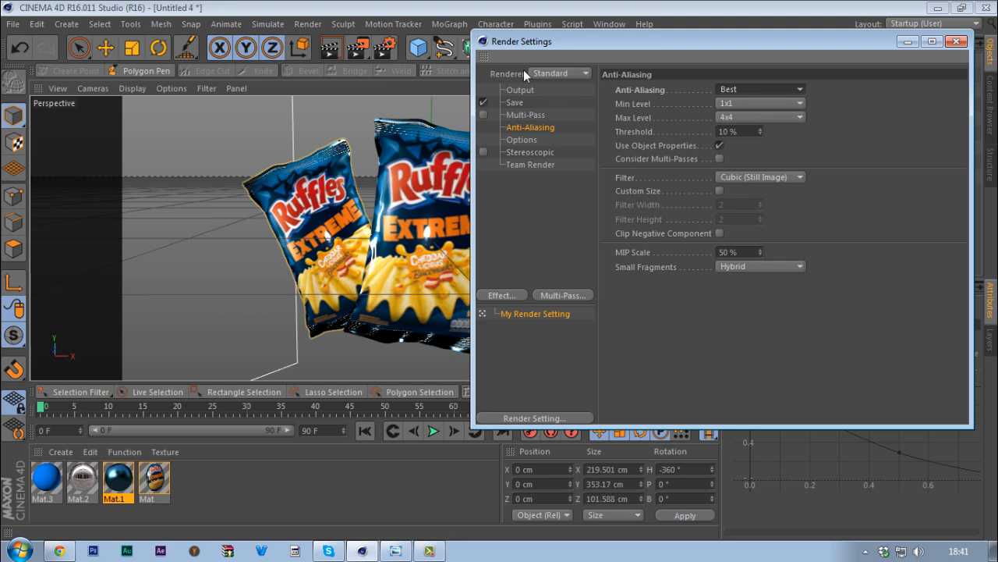
{"action": "left_click", "coordinate": [953, 43]}
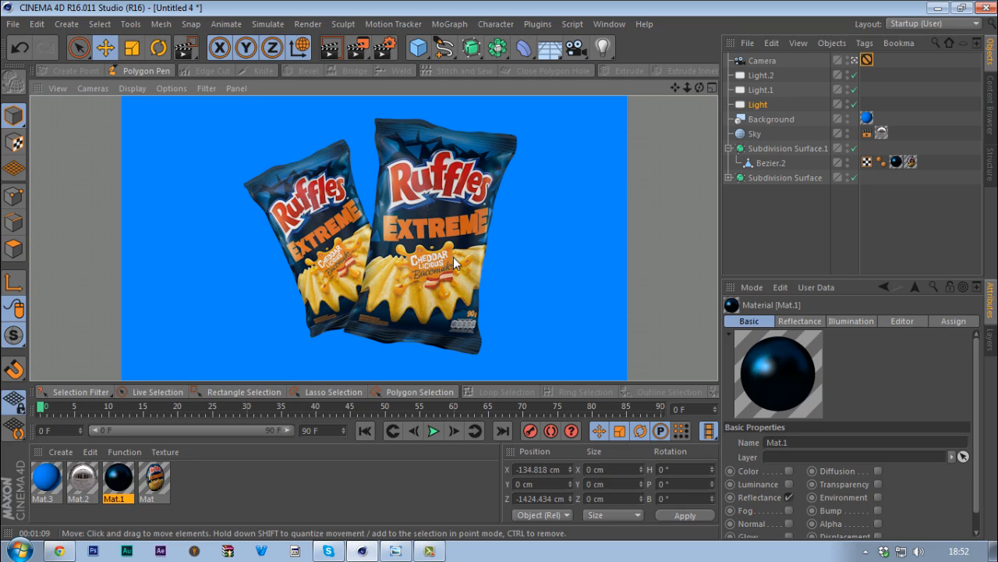
Check the front bag's flavour in the reference photo, then duplicate the bag material Mat and open the copy for editing.
{"action": "left_click", "coordinate": [396, 551]}
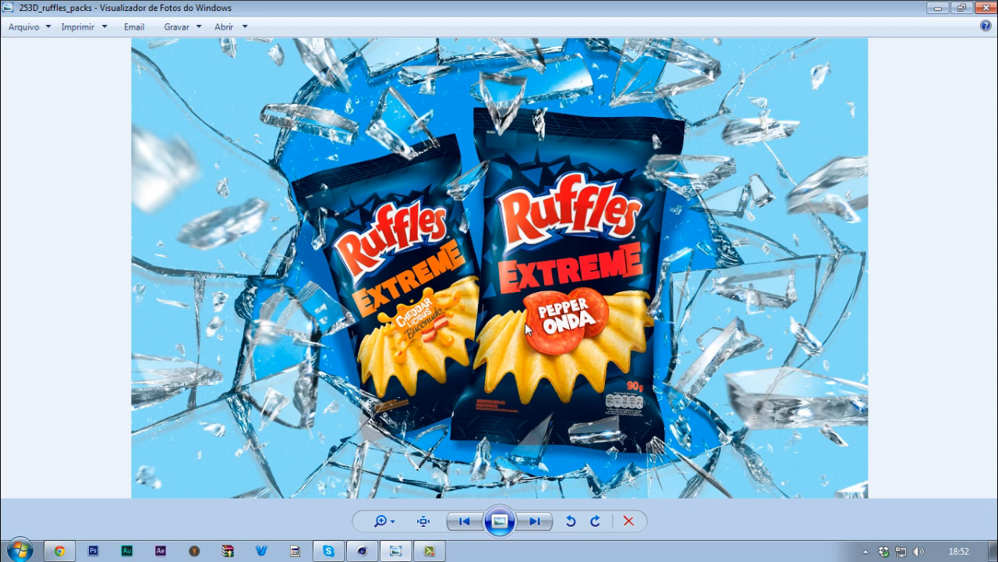
{"action": "left_click", "coordinate": [363, 552]}
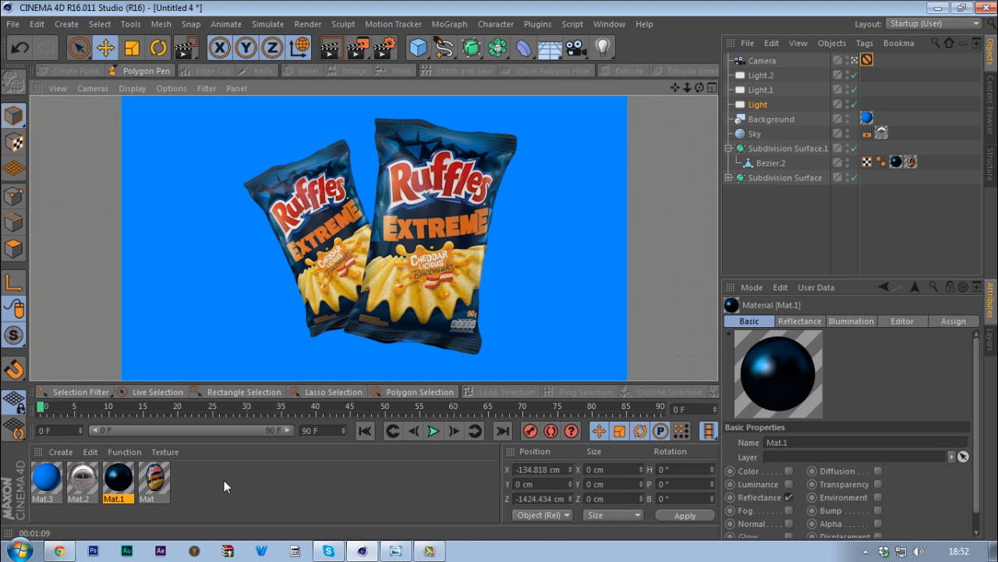
{"action": "left_click_drag", "start_coordinate": [156, 481], "coordinate": [206, 482], "text": "ctrl"}
{"action": "double_click", "coordinate": [200, 480]}
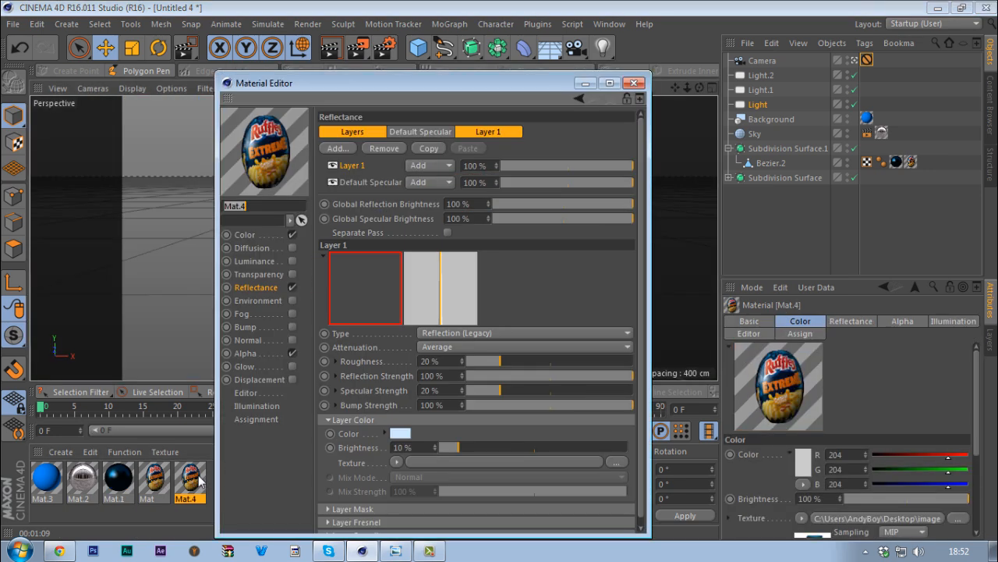
{"action": "left_click", "coordinate": [264, 234]}
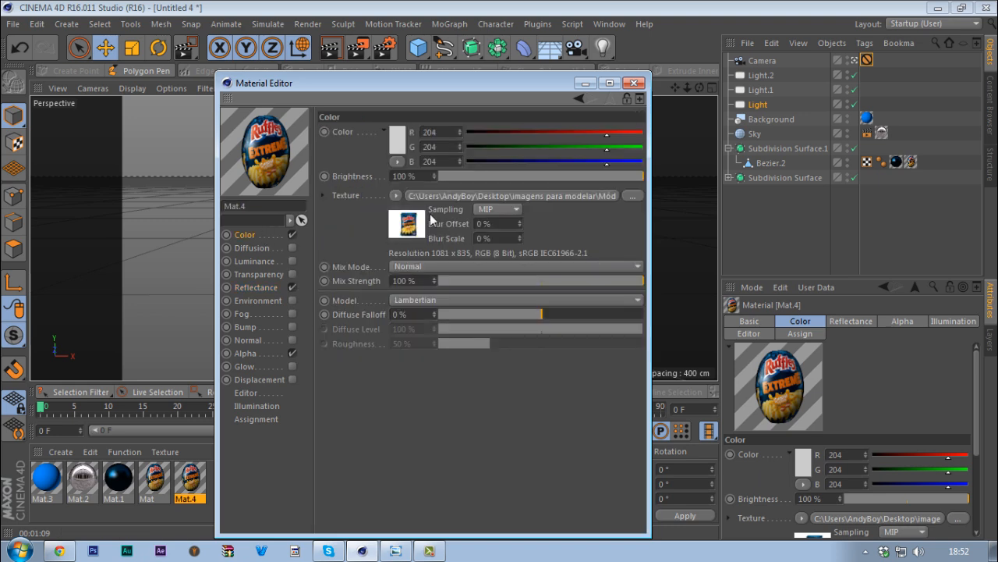
{"action": "left_click", "coordinate": [631, 196]}
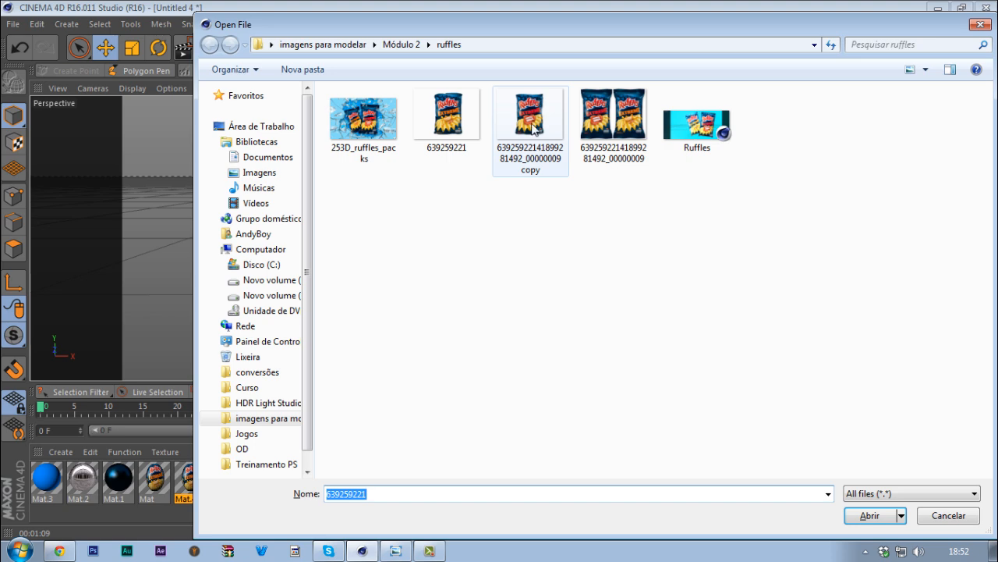
{"action": "double_click", "coordinate": [533, 129]}
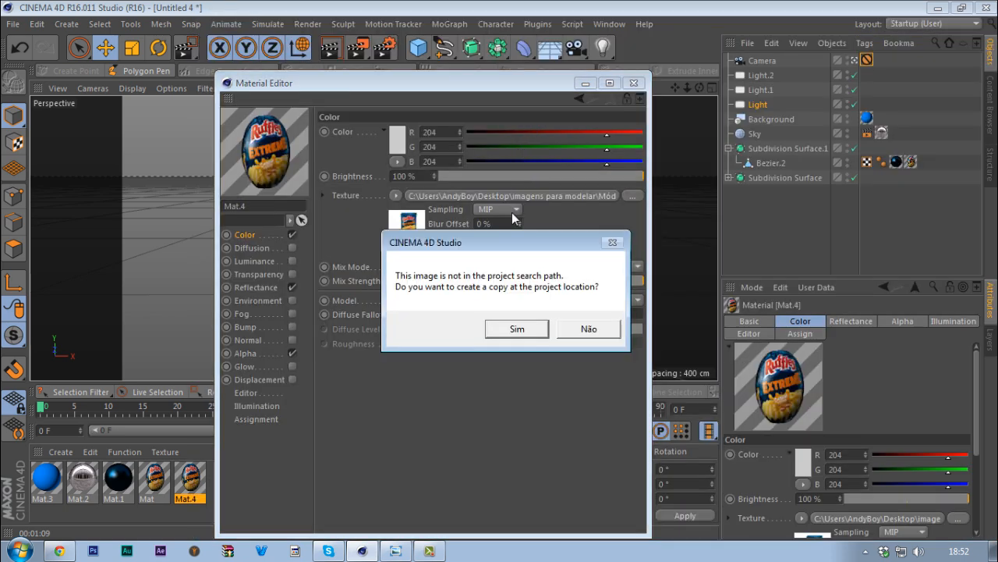
{"action": "left_click", "coordinate": [585, 330]}
{"action": "left_click_drag", "start_coordinate": [407, 224], "coordinate": [407, 251]}
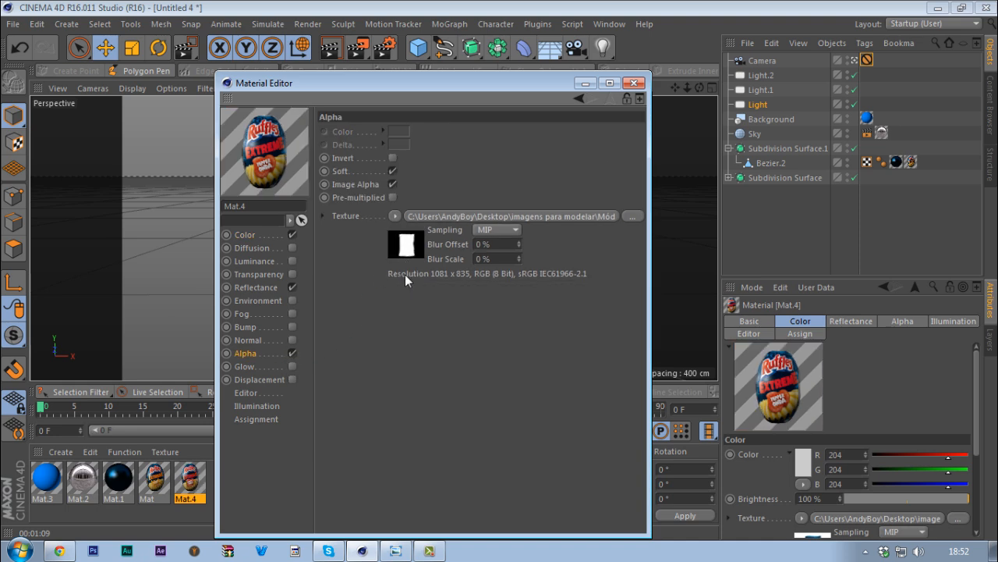
{"action": "left_click", "coordinate": [631, 82]}
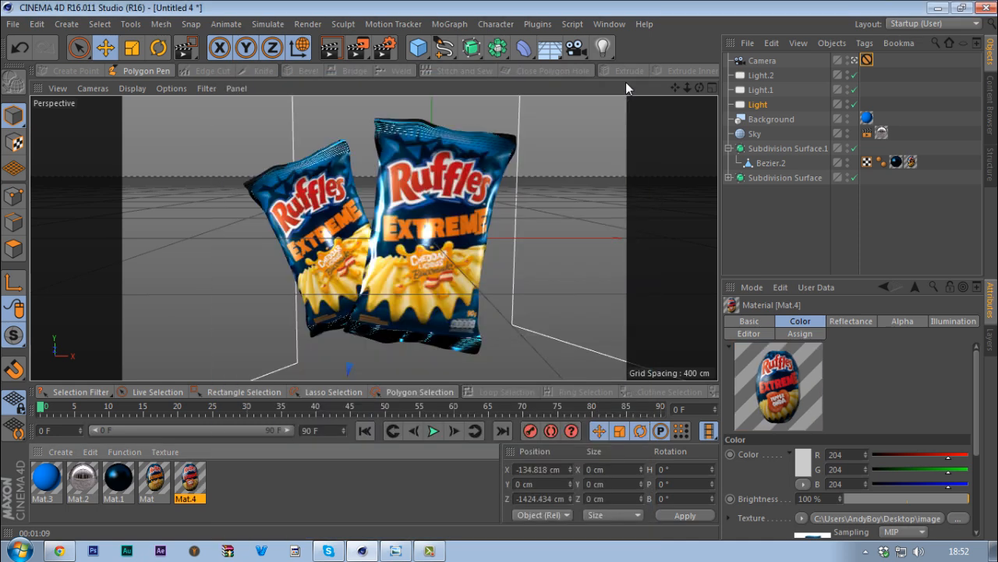
Replace the label material on the front bag's Bezier.2 mesh with Mat.4, deleting the tag misplaced on its Subdivision Surface parent.
{"action": "left_click_drag", "start_coordinate": [192, 486], "coordinate": [785, 179]}
{"action": "left_click", "coordinate": [729, 178]}
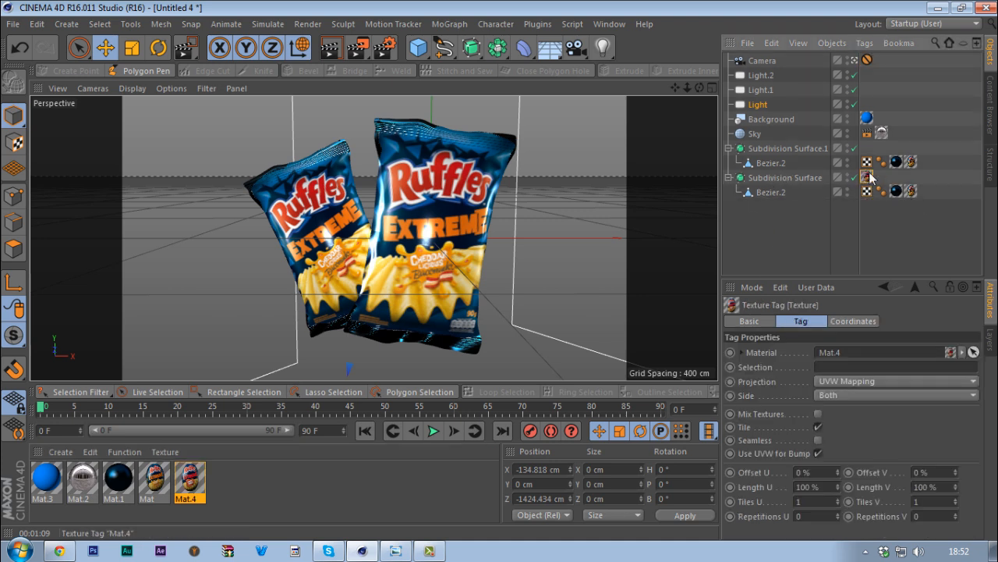
{"action": "key", "text": "Delete"}
{"action": "left_click_drag", "start_coordinate": [190, 478], "coordinate": [914, 192]}
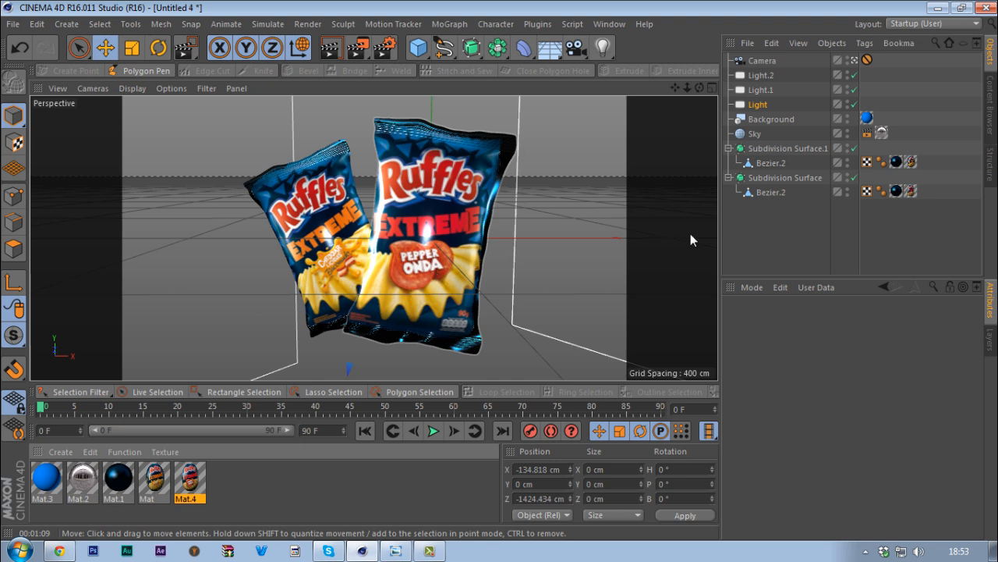
{"action": "left_click", "coordinate": [729, 178]}
{"action": "left_click", "coordinate": [728, 149]}
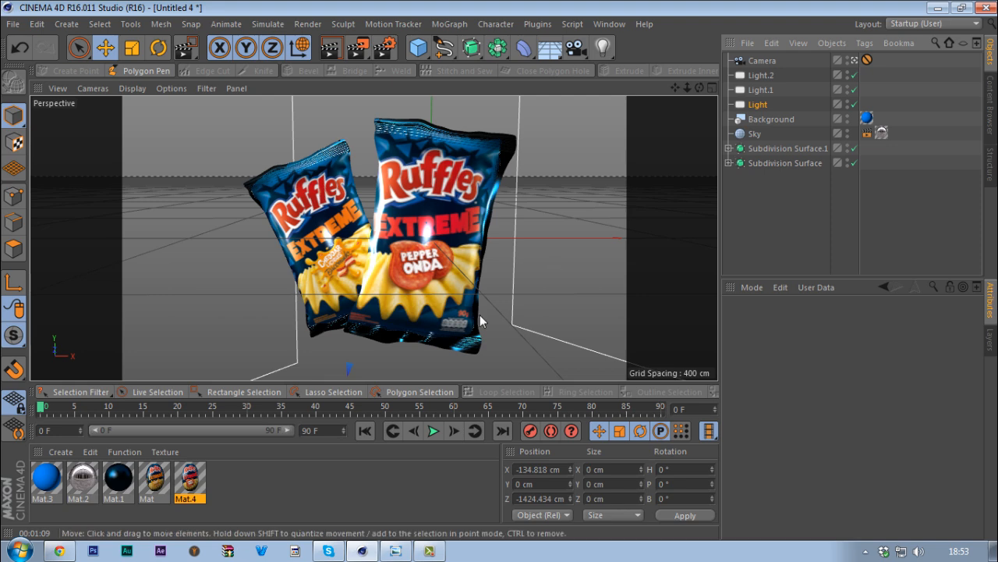
Check the reference photo, then add a Plane with +Z orientation and move it behind the bags to about Z 224 cm.
{"action": "left_click", "coordinate": [403, 553]}
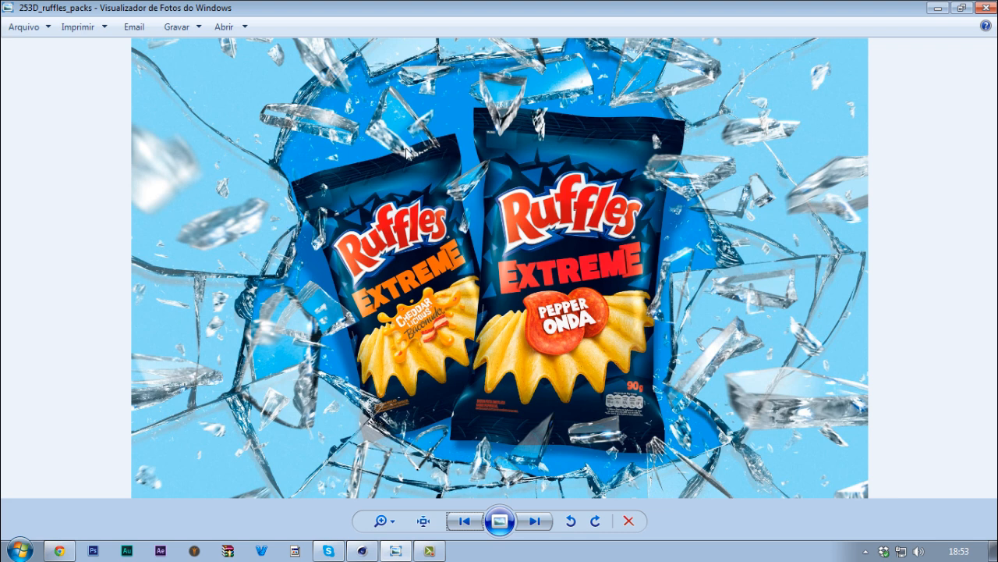
{"action": "left_click", "coordinate": [362, 550]}
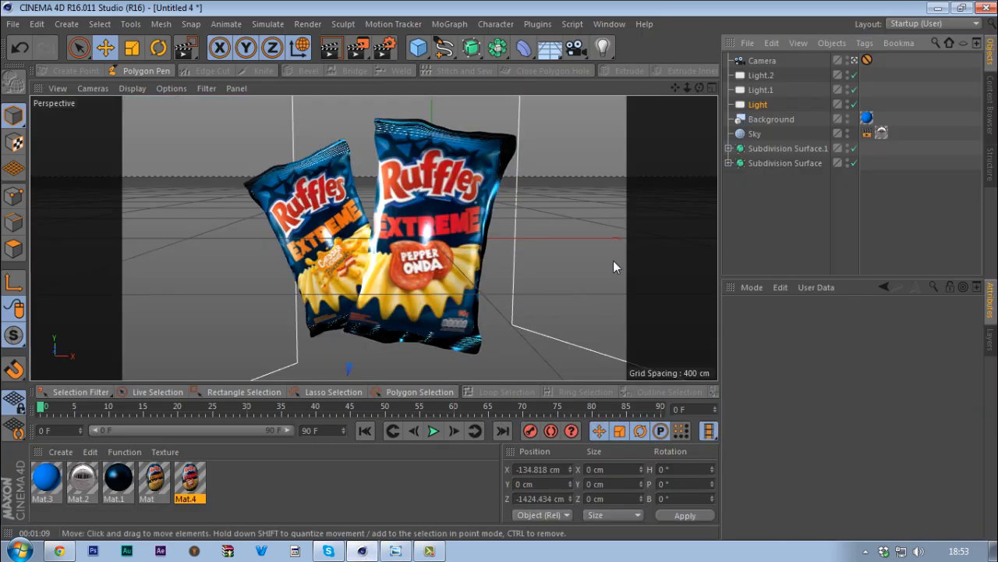
{"action": "left_click", "coordinate": [418, 48]}
{"action": "left_click", "coordinate": [553, 95]}
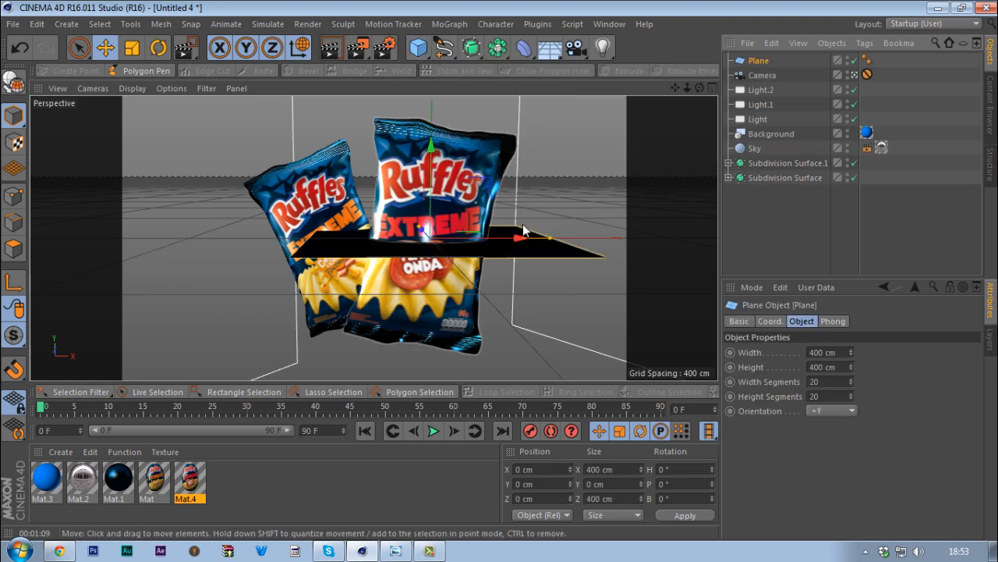
{"action": "scroll", "coordinate": [833, 411], "scroll_direction": "down", "scroll_amount": 2}
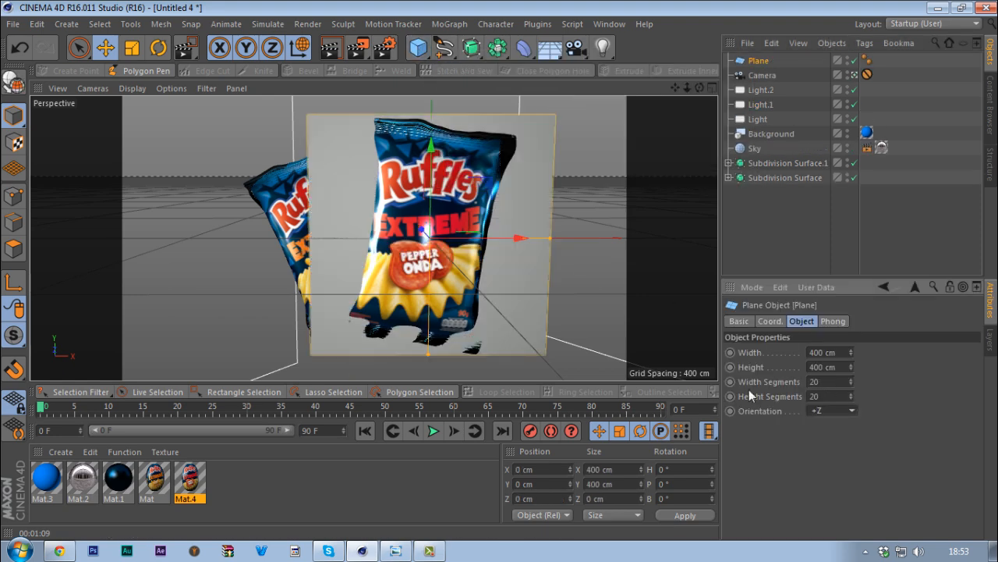
{"action": "left_click_drag", "start_coordinate": [422, 231], "coordinate": [407, 226]}
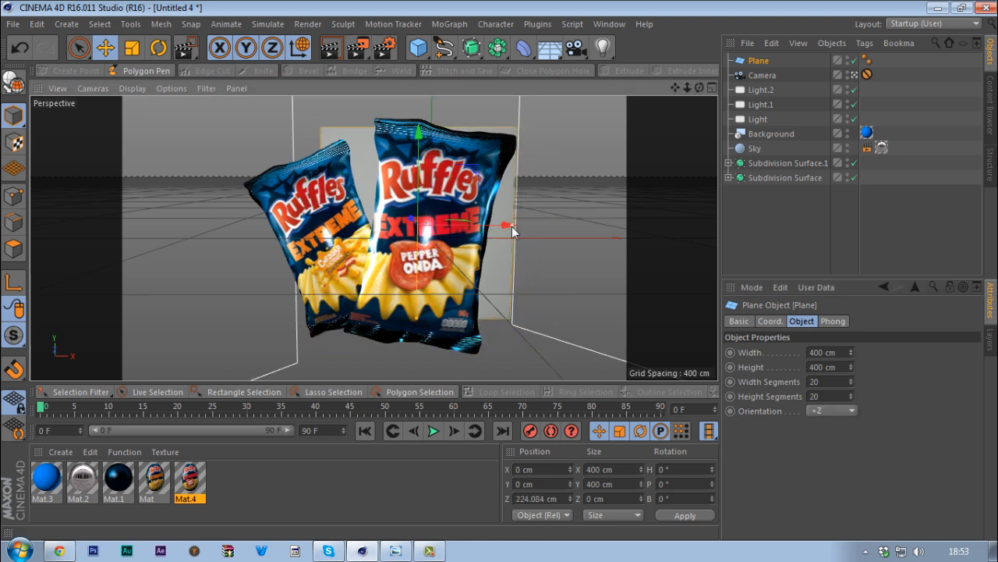
Enlarge the Plane to about 1303 by 810 cm to fill the camera frame and shift it to about X -100 cm.
{"action": "left_click_drag", "start_coordinate": [507, 225], "coordinate": [673, 225]}
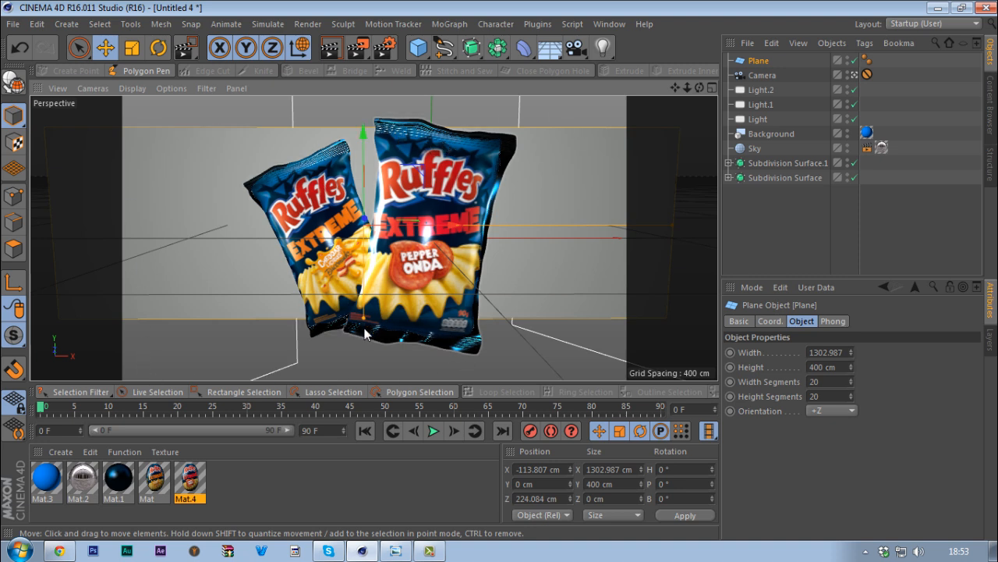
{"action": "left_click_drag", "start_coordinate": [363, 319], "coordinate": [364, 415]}
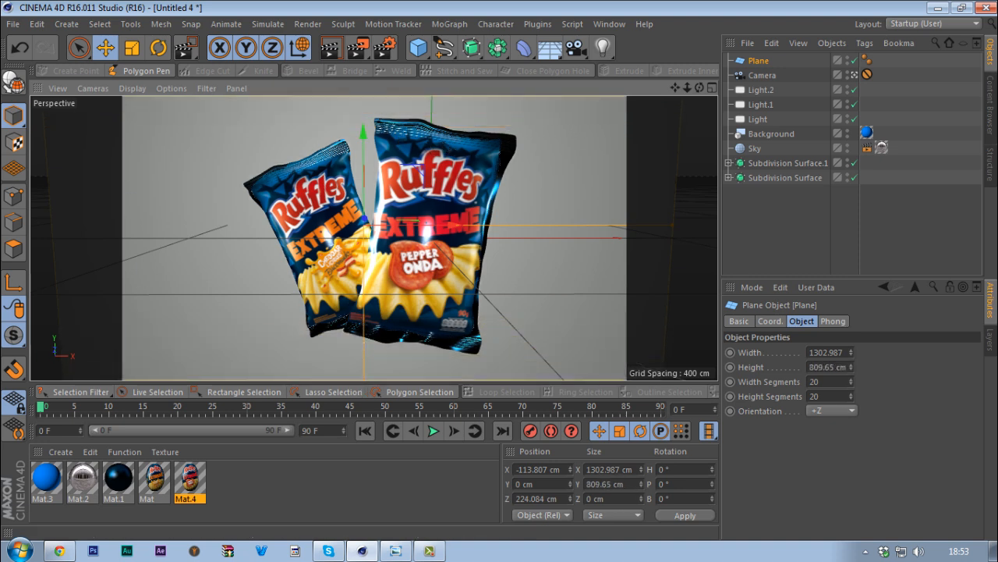
{"action": "left_click_drag", "start_coordinate": [422, 225], "coordinate": [440, 225]}
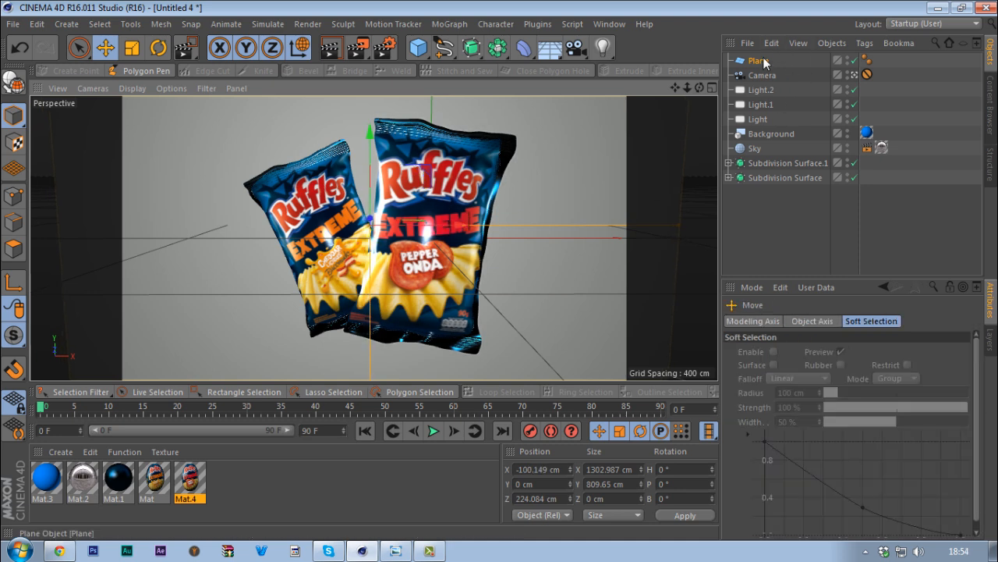
Reduce the Plane's width and height segments to 1 and make it editable.
{"action": "left_click", "coordinate": [766, 61]}
{"action": "left_click_drag", "start_coordinate": [851, 381], "coordinate": [858, 420]}
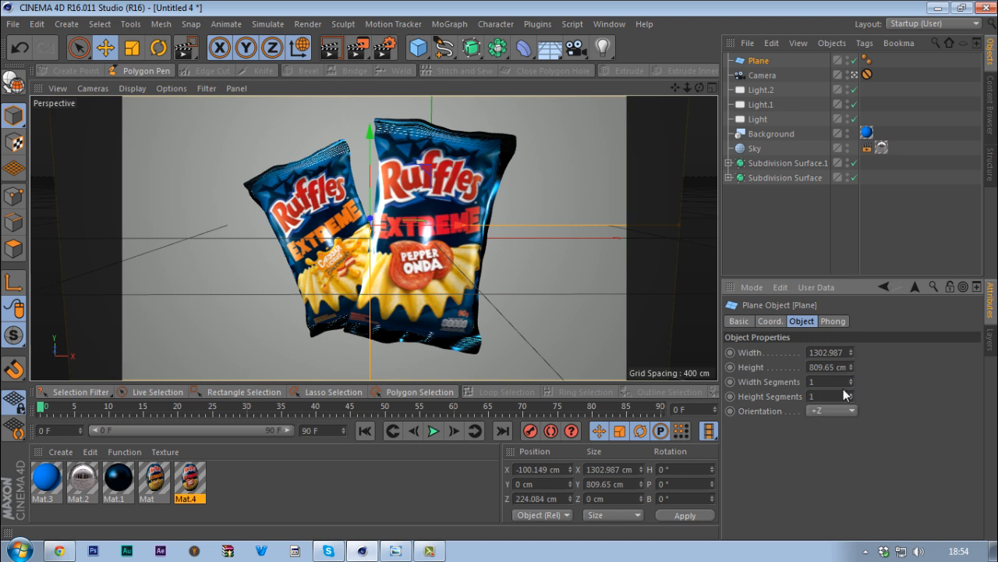
{"action": "key", "text": "c"}
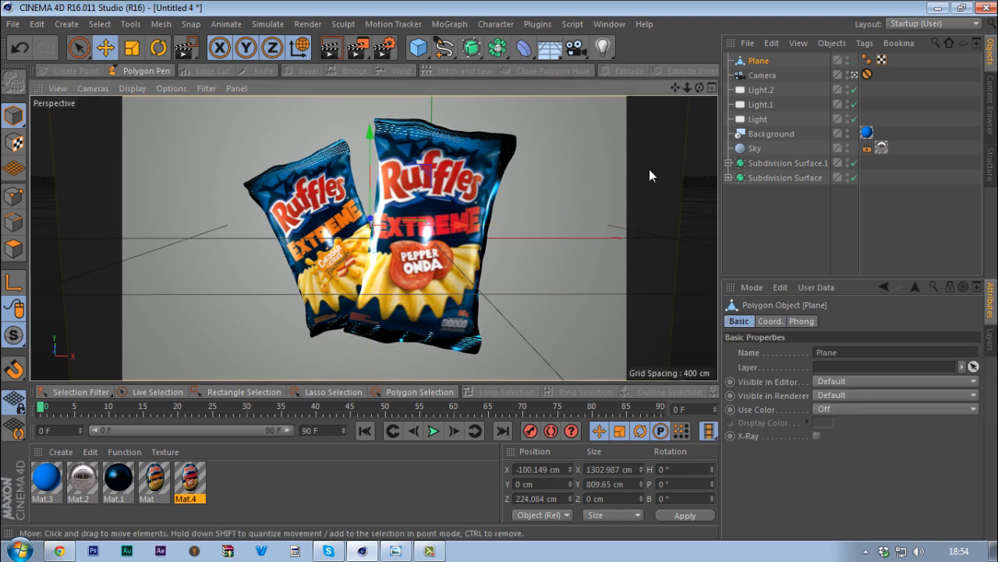
Leave the camera view, switch to polygon editing on the Plane and set the Knife tool to Line mode.
{"action": "left_click", "coordinate": [856, 76]}
{"action": "scroll", "coordinate": [570, 195], "scroll_direction": "down", "scroll_amount": 8}
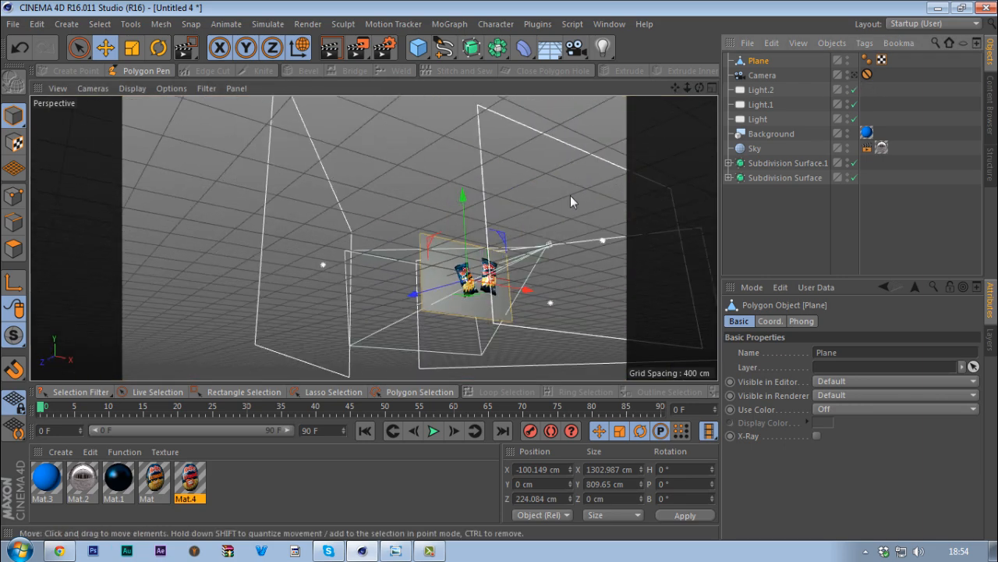
{"action": "left_click_drag", "start_coordinate": [570, 195], "coordinate": [645, 194], "text": "alt"}
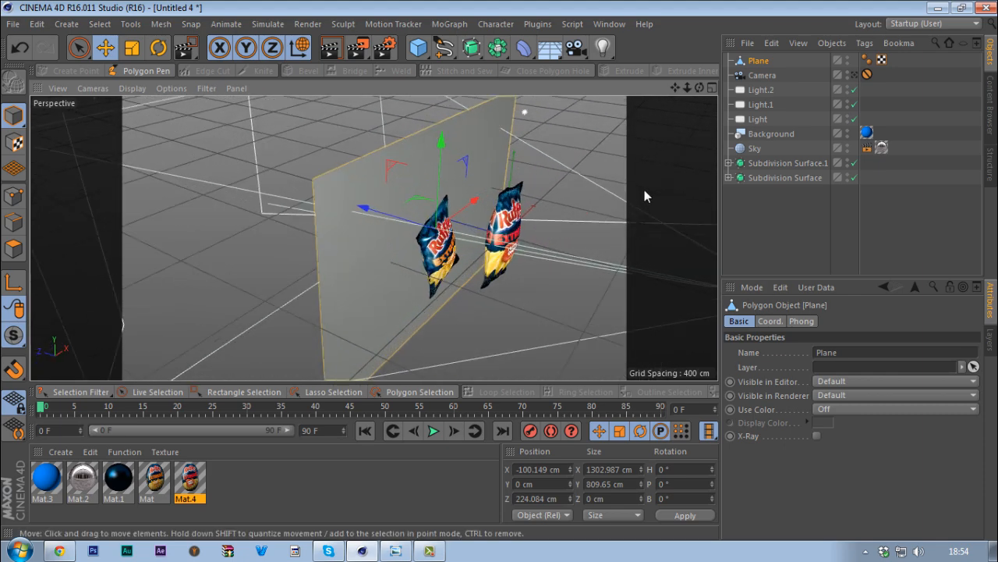
{"action": "left_click", "coordinate": [13, 249]}
{"action": "left_click_drag", "start_coordinate": [413, 227], "coordinate": [340, 218], "text": "alt"}
{"action": "key", "text": "k"}
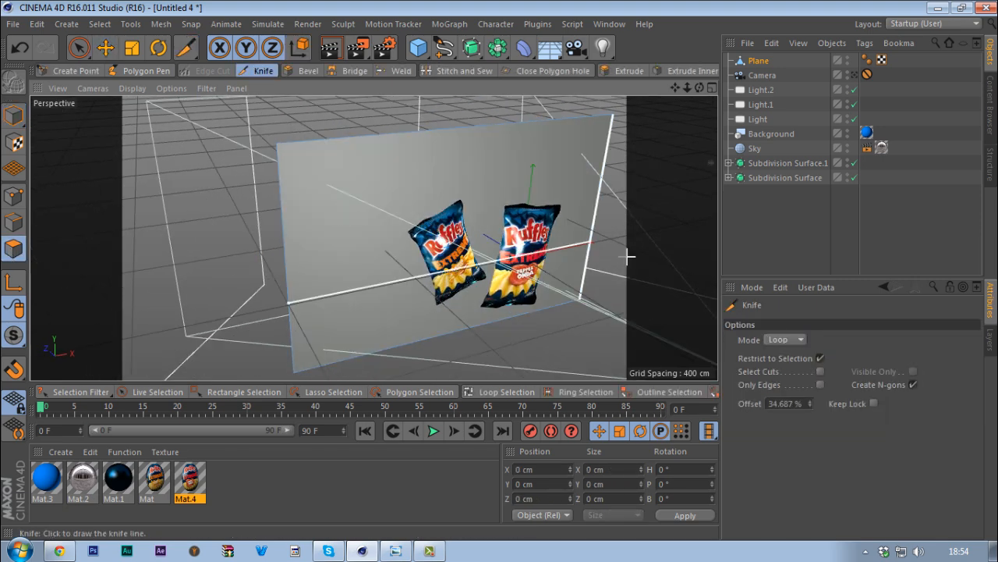
{"action": "left_click", "coordinate": [798, 340]}
{"action": "left_click", "coordinate": [787, 358]}
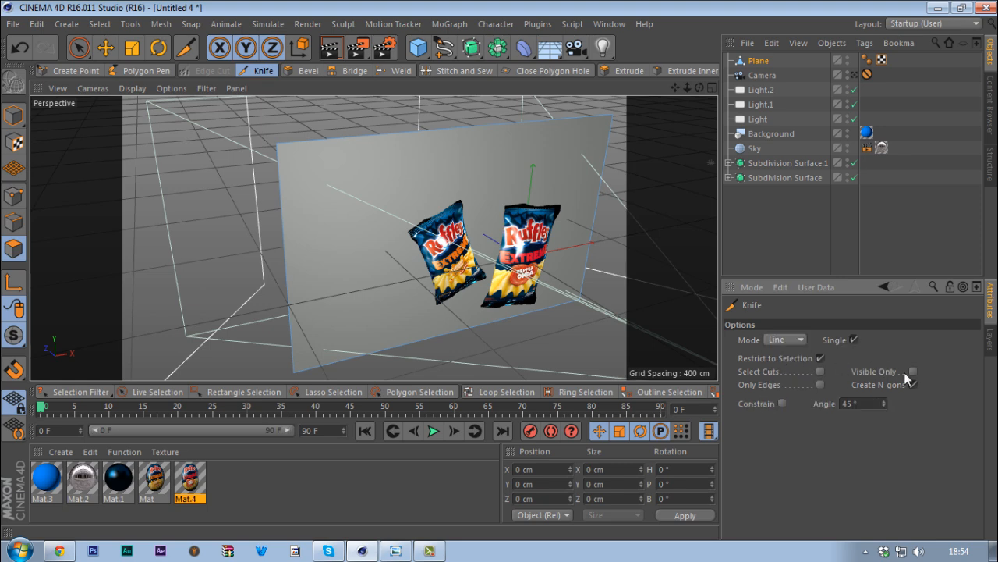
{"action": "left_click_drag", "start_coordinate": [450, 248], "coordinate": [435, 220], "text": "alt"}
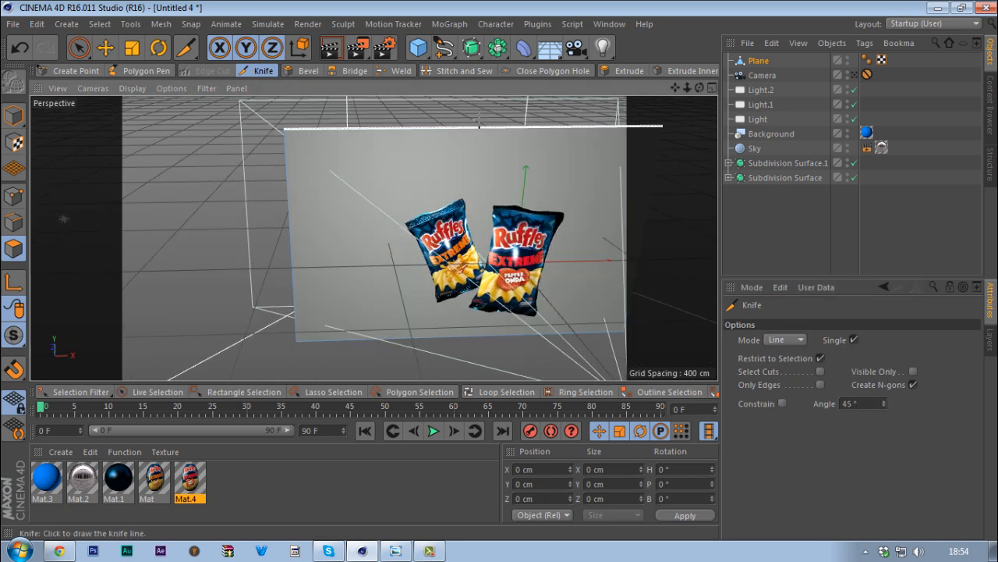
Cut the Plane with vertical, horizontal and diagonal lines crossing at one point near its middle, forming a radial crack pattern.
{"action": "left_click", "coordinate": [854, 75]}
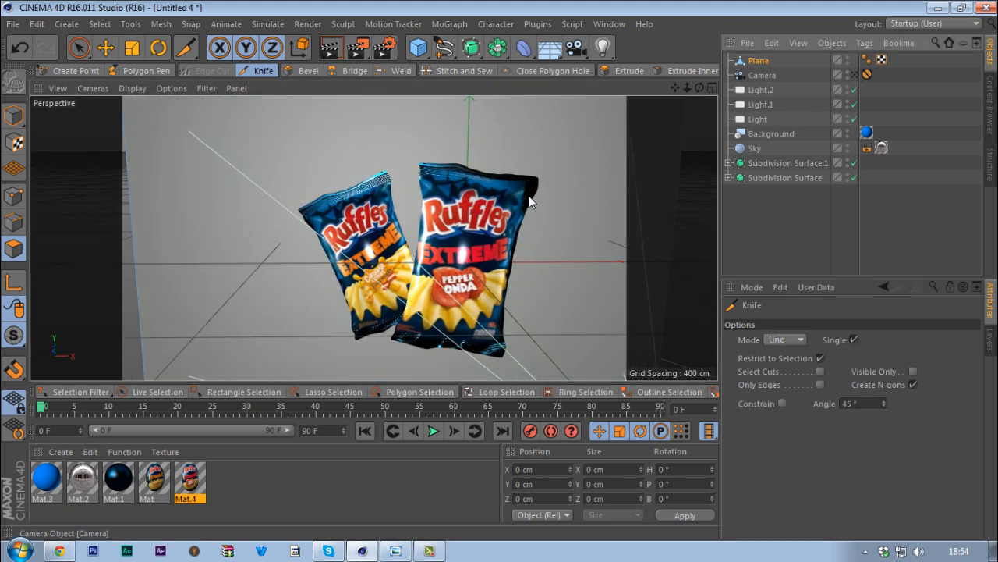
{"action": "left_click", "coordinate": [854, 75]}
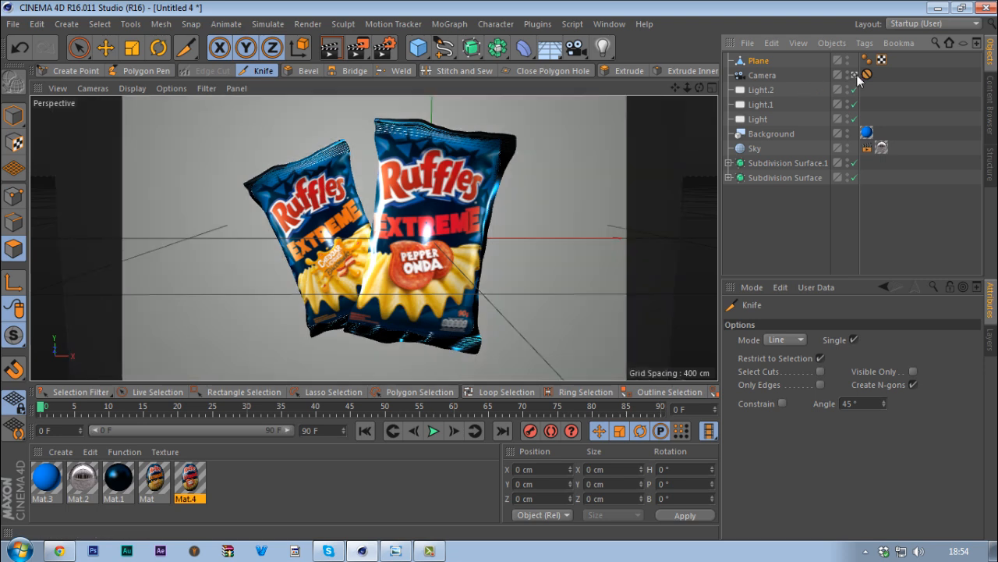
{"action": "left_click_drag", "start_coordinate": [475, 118], "coordinate": [467, 386]}
{"action": "left_click_drag", "start_coordinate": [248, 236], "coordinate": [697, 228]}
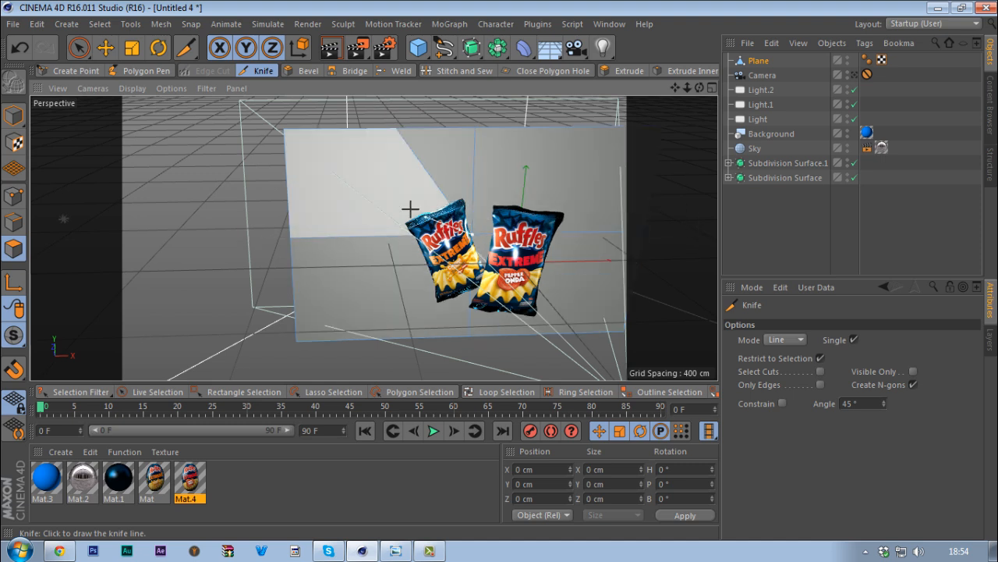
{"action": "left_click_drag", "start_coordinate": [411, 209], "coordinate": [277, 159]}
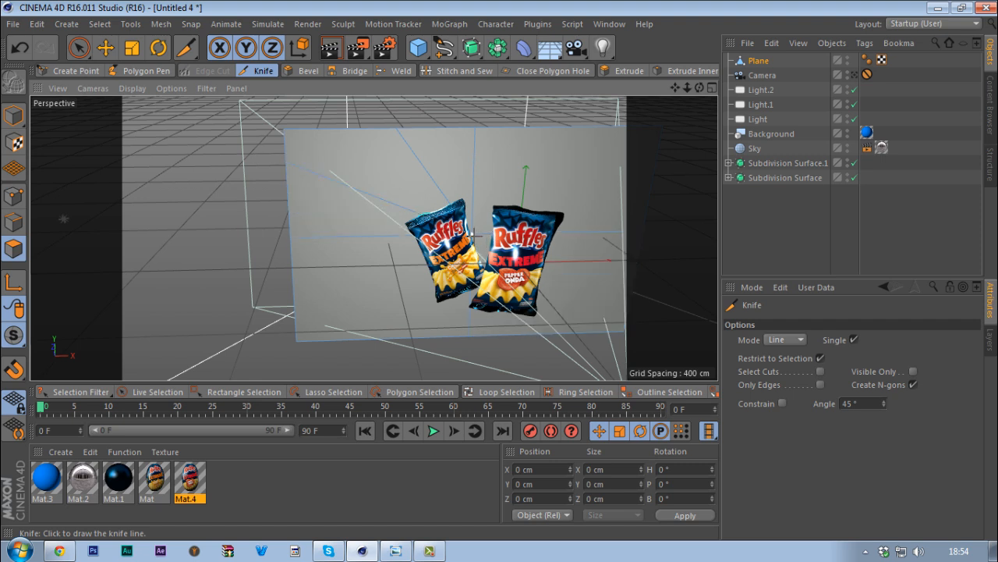
{"action": "left_click_drag", "start_coordinate": [475, 235], "coordinate": [577, 107]}
{"action": "left_click_drag", "start_coordinate": [474, 234], "coordinate": [677, 142]}
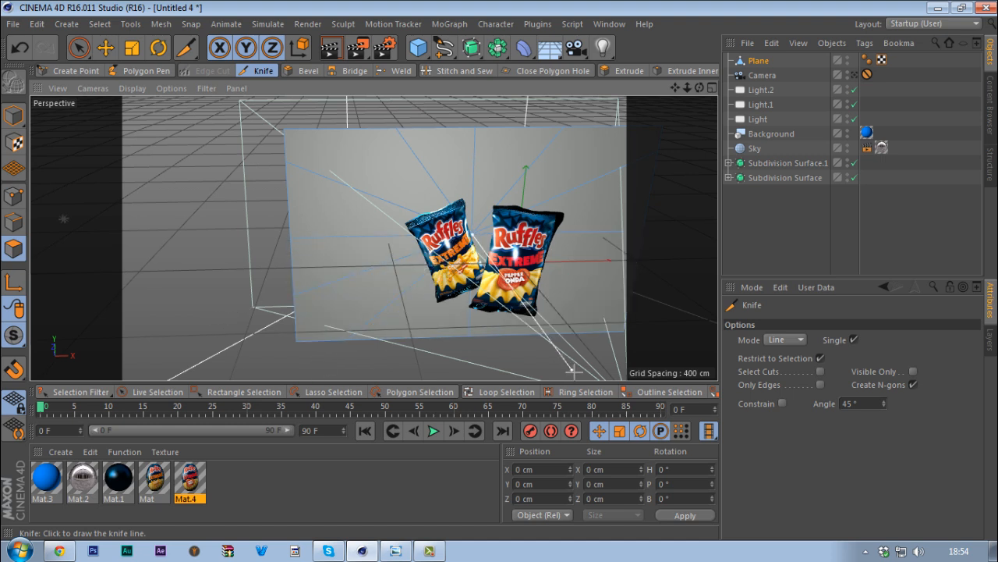
{"action": "left_click_drag", "start_coordinate": [473, 234], "coordinate": [546, 332]}
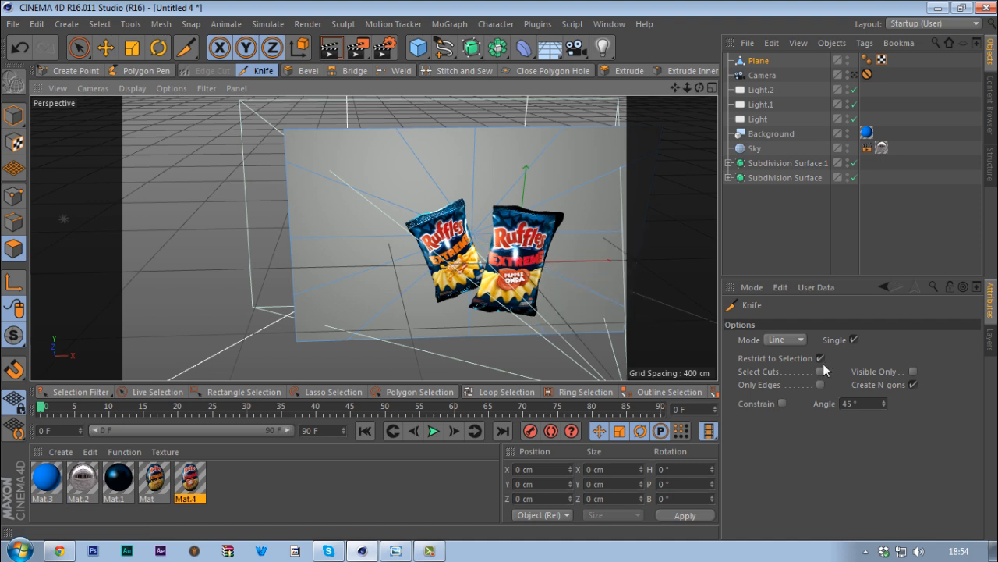
Group both Subdivision Surface bags under a Null and hide it in the editor and renderer.
{"action": "left_click", "coordinate": [786, 339]}
{"action": "left_click", "coordinate": [778, 398]}
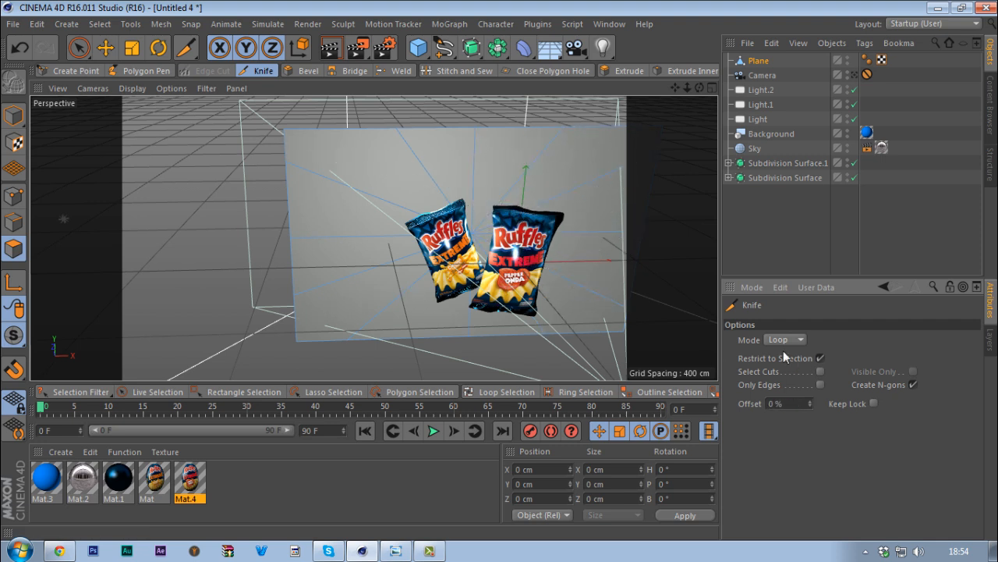
{"action": "left_click_drag", "start_coordinate": [779, 195], "coordinate": [766, 159]}
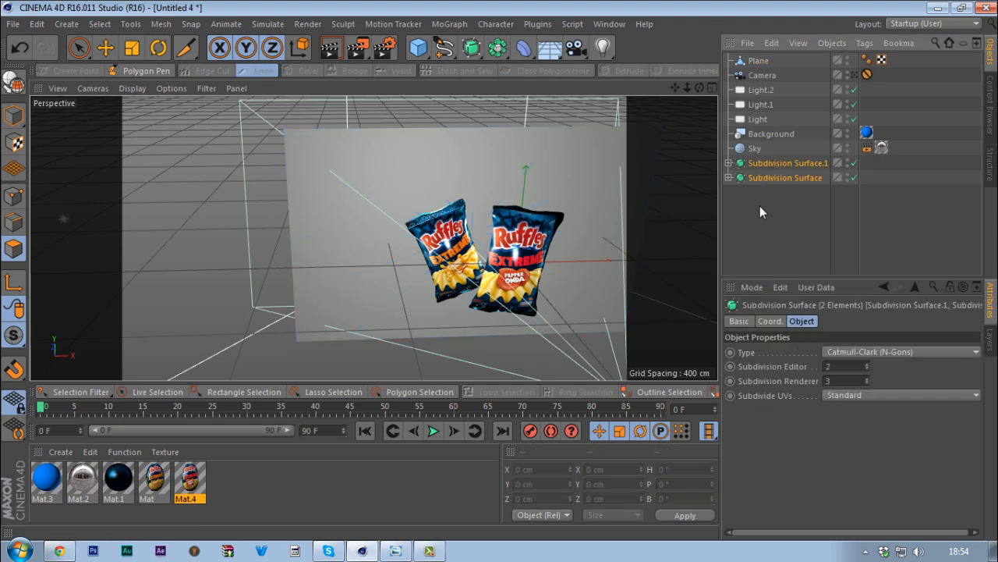
{"action": "key", "text": "alt+g"}
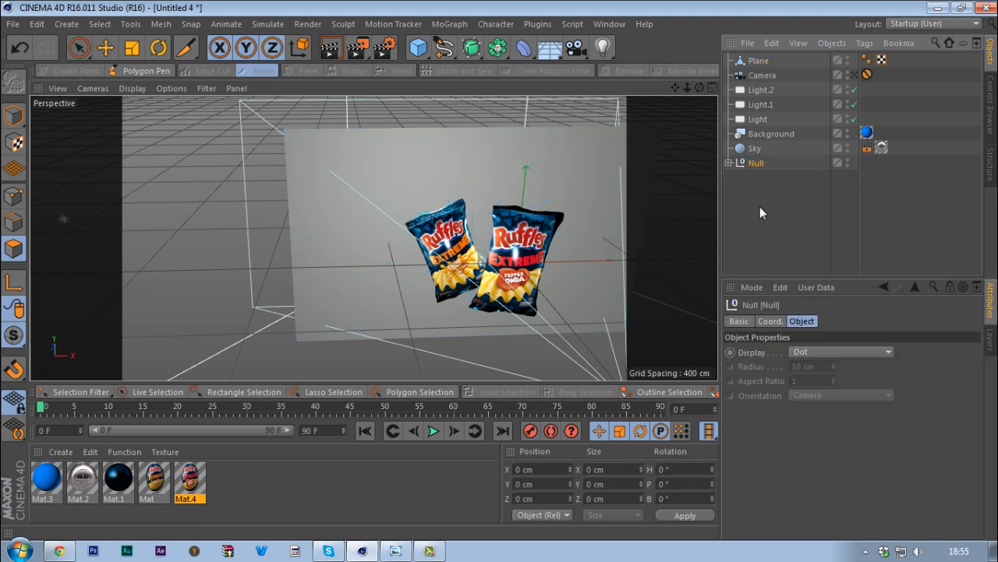
{"action": "left_click", "coordinate": [848, 162]}
{"action": "left_click_drag", "start_coordinate": [578, 251], "coordinate": [564, 235], "text": "alt"}
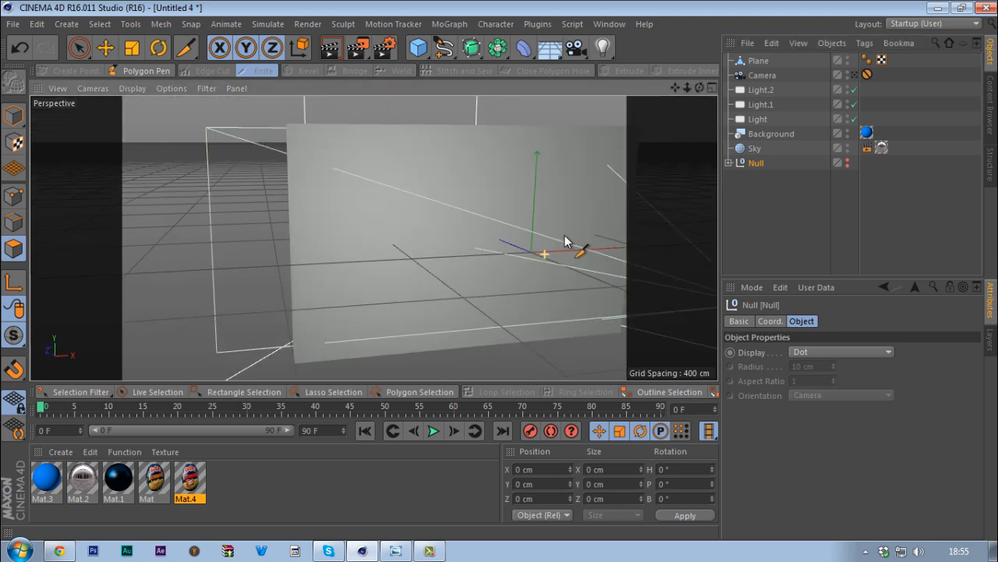
Cut two irregular concentric rings around the Plane's radial centre with the Knife in Line mode.
{"action": "left_click", "coordinate": [759, 60]}
{"action": "left_click_drag", "start_coordinate": [437, 234], "coordinate": [499, 226], "text": "alt"}
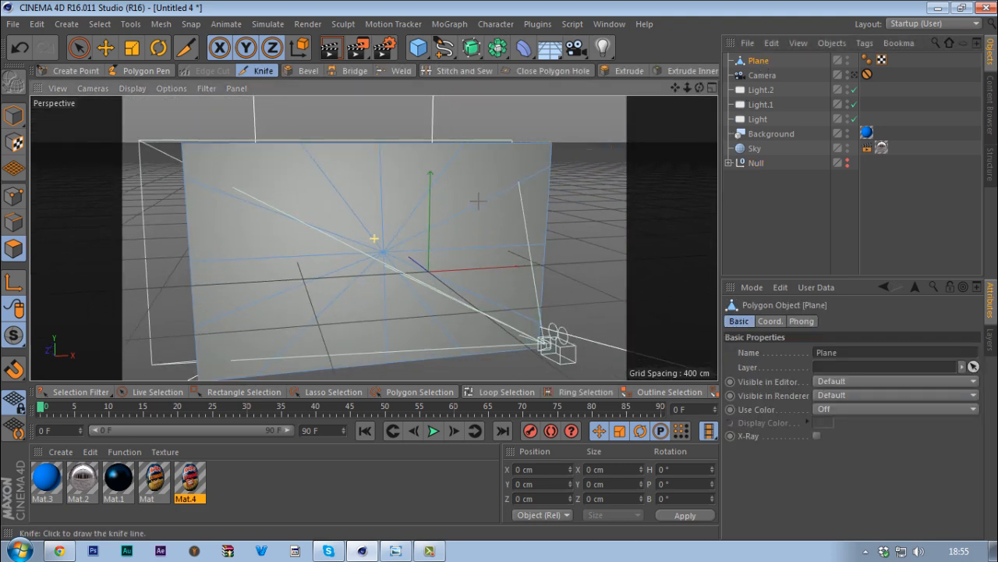
{"action": "key", "text": "k"}
{"action": "key", "text": "l"}
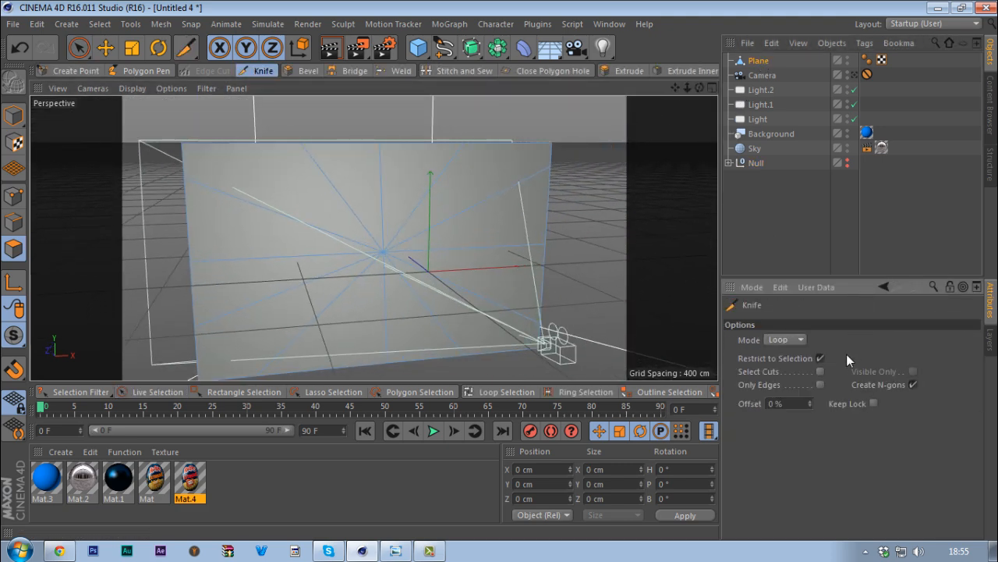
{"action": "left_click", "coordinate": [798, 340]}
{"action": "left_click", "coordinate": [787, 357]}
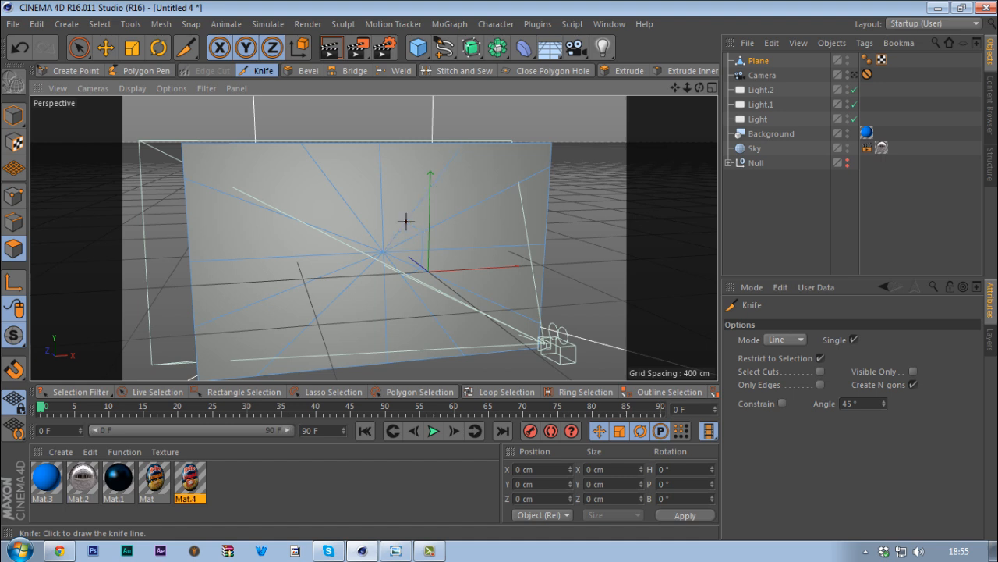
{"action": "left_click", "coordinate": [367, 223]}
{"action": "left_click", "coordinate": [357, 240]}
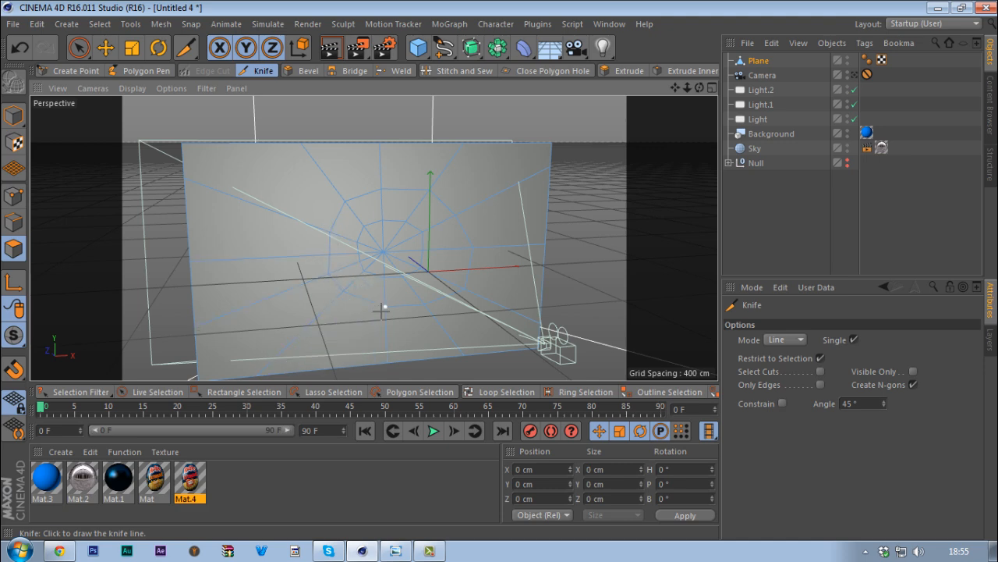
Select all the Plane's polygons and subdivide them.
{"action": "left_click_drag", "start_coordinate": [330, 301], "coordinate": [485, 314], "text": "alt"}
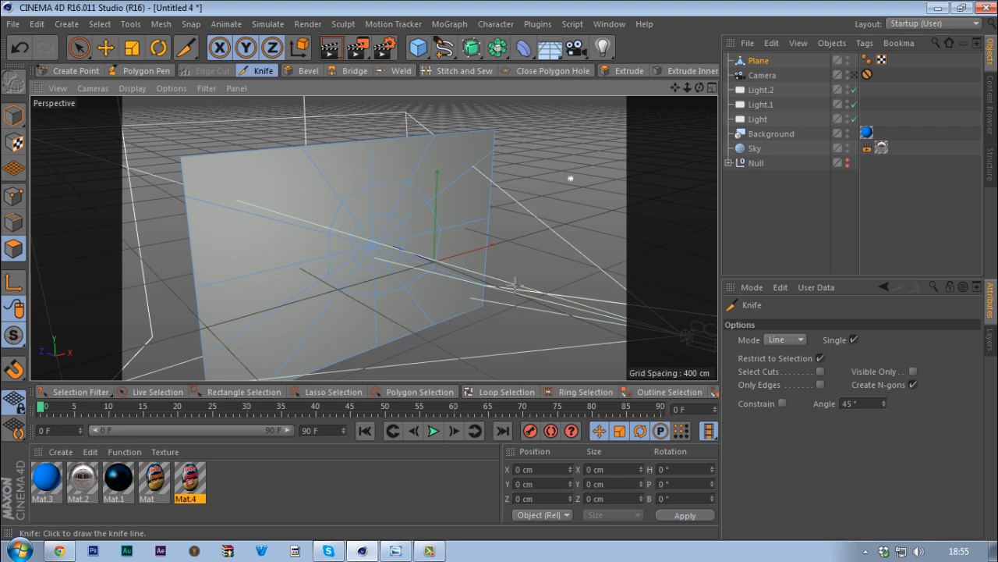
{"action": "key", "text": "ctrl+a"}
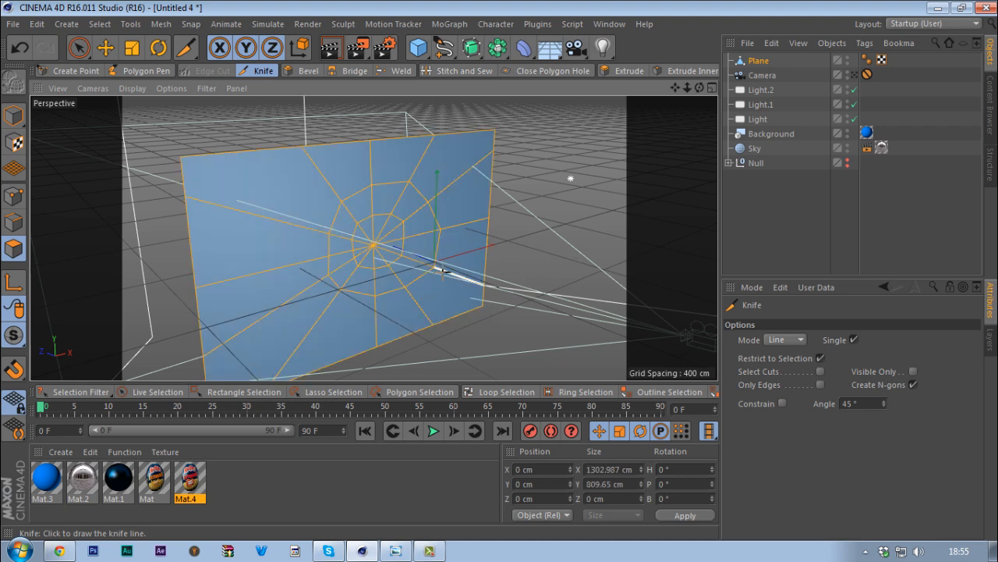
{"action": "right_click", "coordinate": [530, 252]}
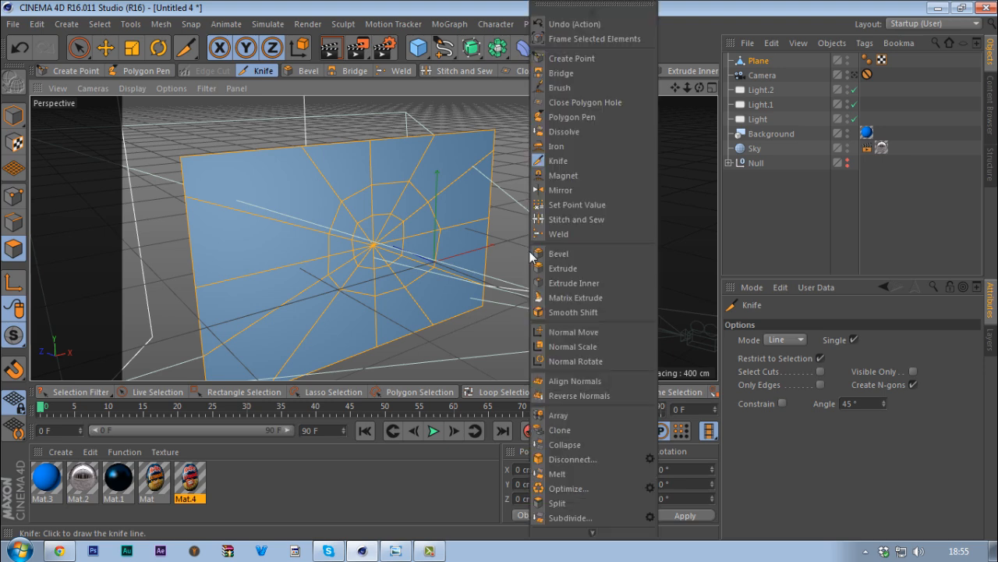
{"action": "left_click", "coordinate": [596, 518]}
{"action": "left_click_drag", "start_coordinate": [455, 297], "coordinate": [295, 285], "text": "alt"}
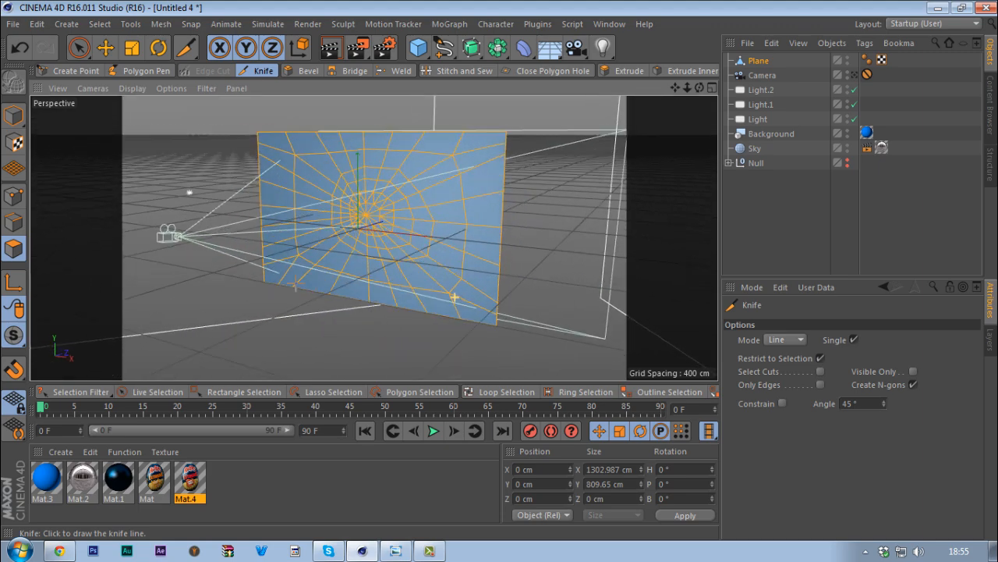
{"action": "left_click_drag", "start_coordinate": [189, 191], "coordinate": [569, 188], "text": "alt"}
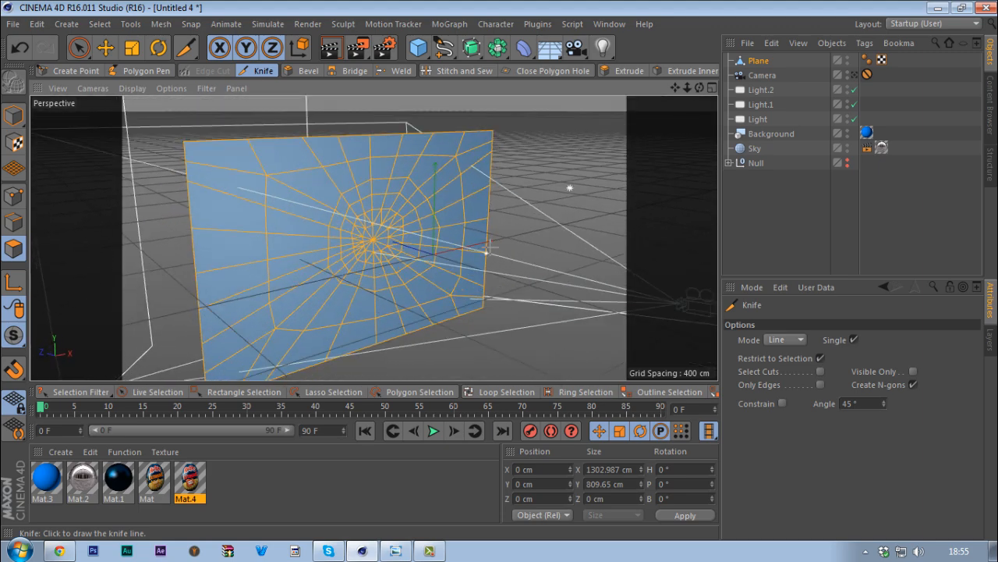
Disconnect all the Plane's polygons with Preserve Groups disabled.
{"action": "right_click", "coordinate": [523, 209]}
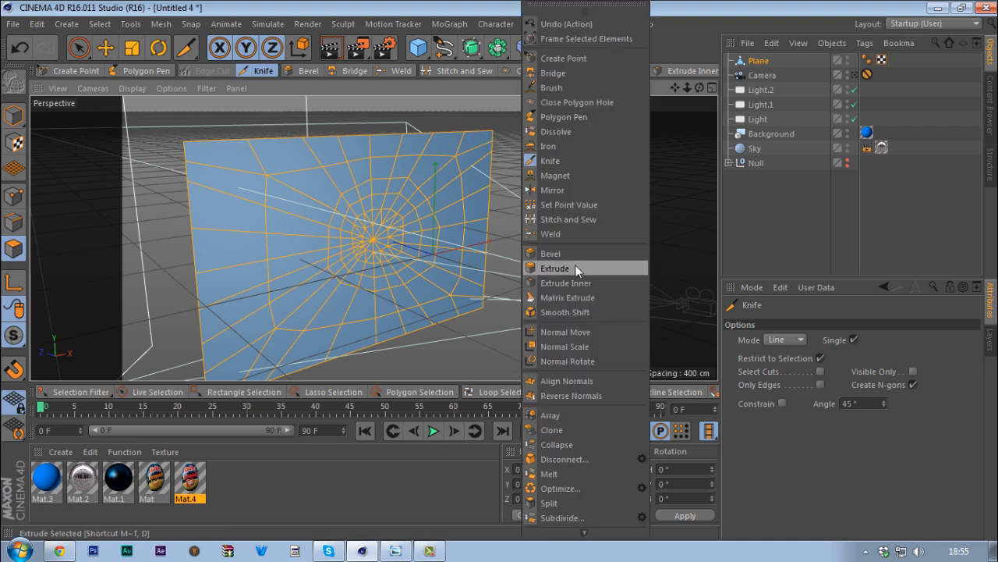
{"action": "left_click", "coordinate": [642, 457]}
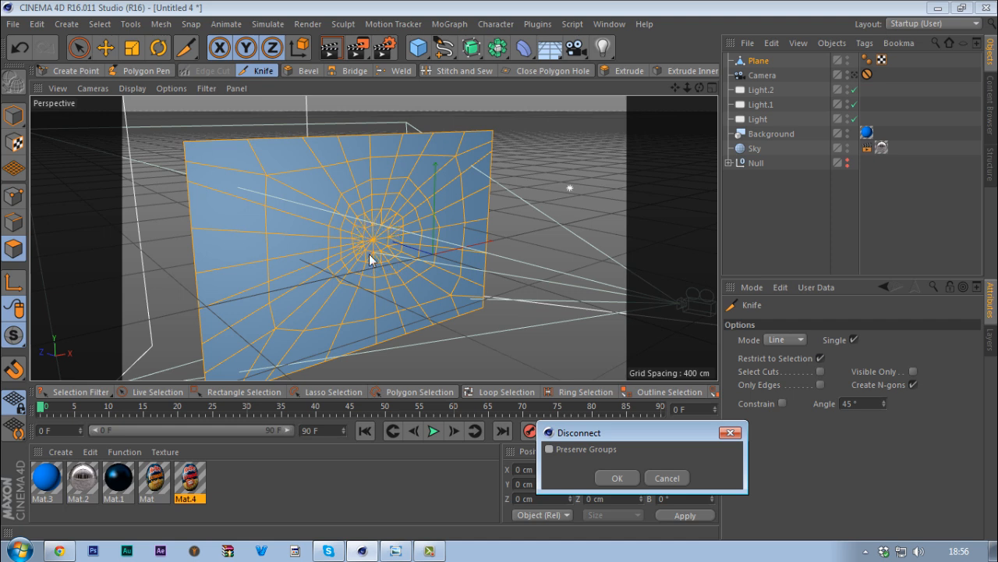
{"action": "left_click", "coordinate": [616, 477]}
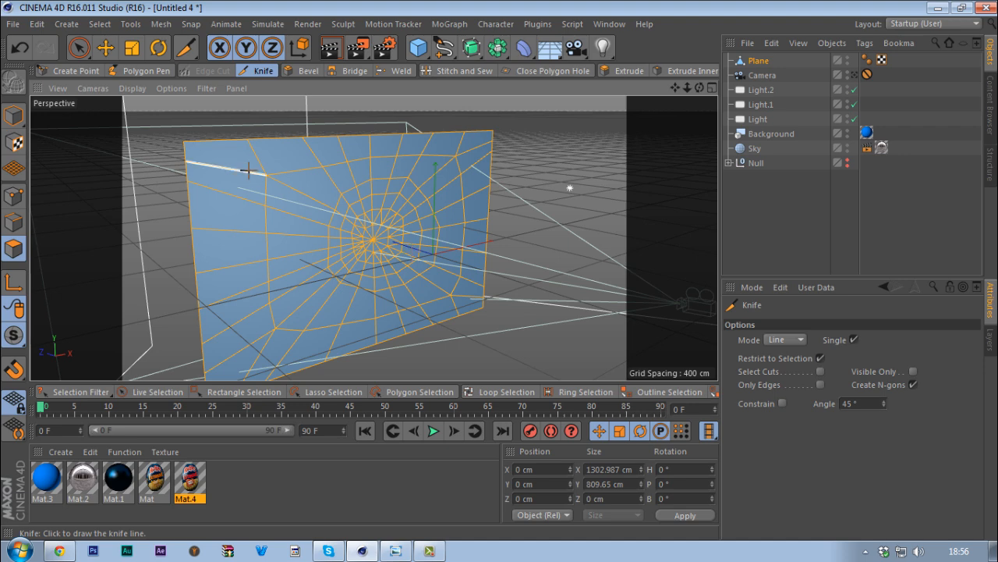
Extrude the Plane's selected polygons by about 3.8 cm with Create Caps enabled.
{"action": "key", "text": "d"}
{"action": "left_click_drag", "start_coordinate": [330, 267], "coordinate": [418, 268], "text": "alt"}
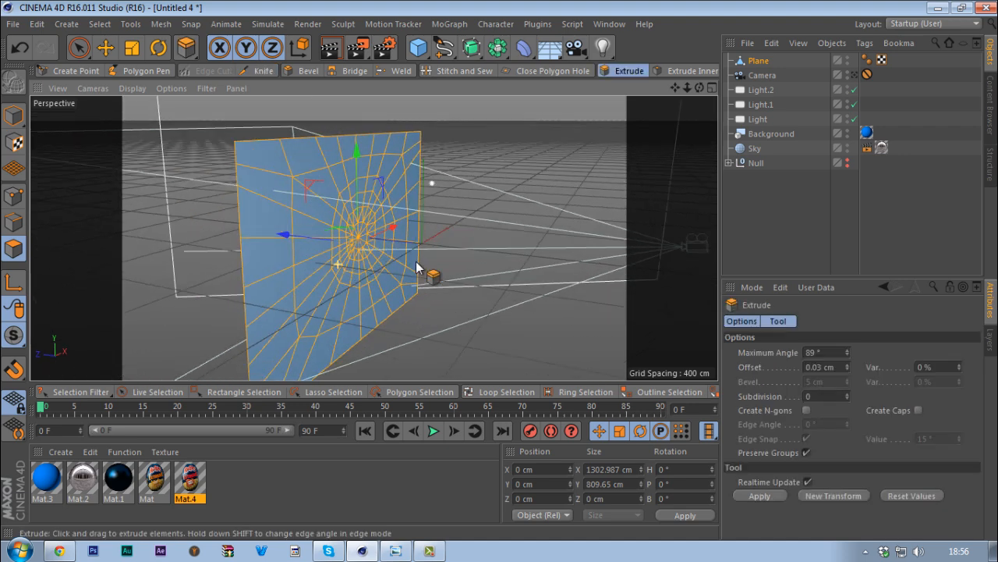
{"action": "left_click", "coordinate": [919, 412]}
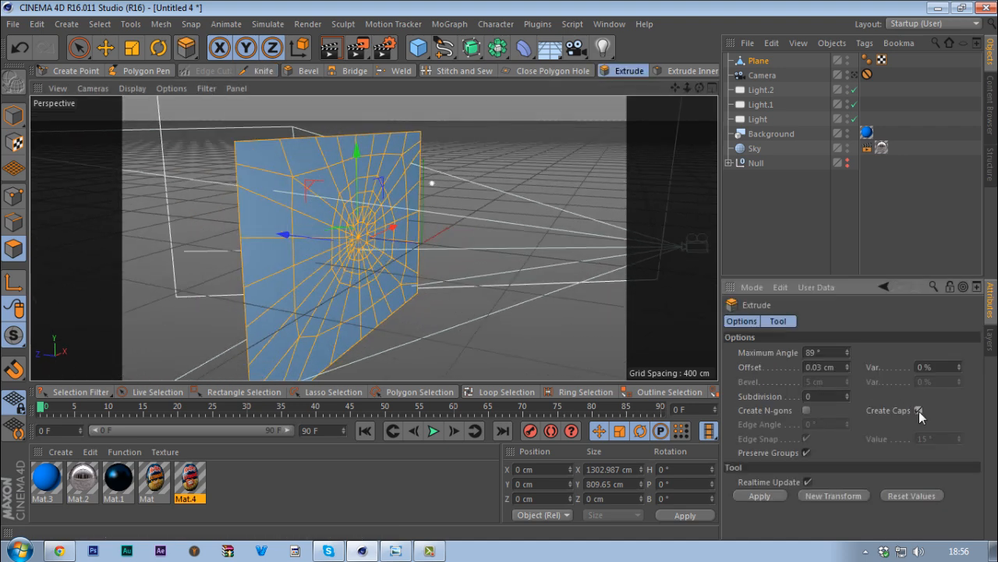
{"action": "left_click_drag", "start_coordinate": [235, 193], "coordinate": [390, 199]}
{"action": "left_click_drag", "start_coordinate": [258, 219], "coordinate": [303, 262], "text": "alt"}
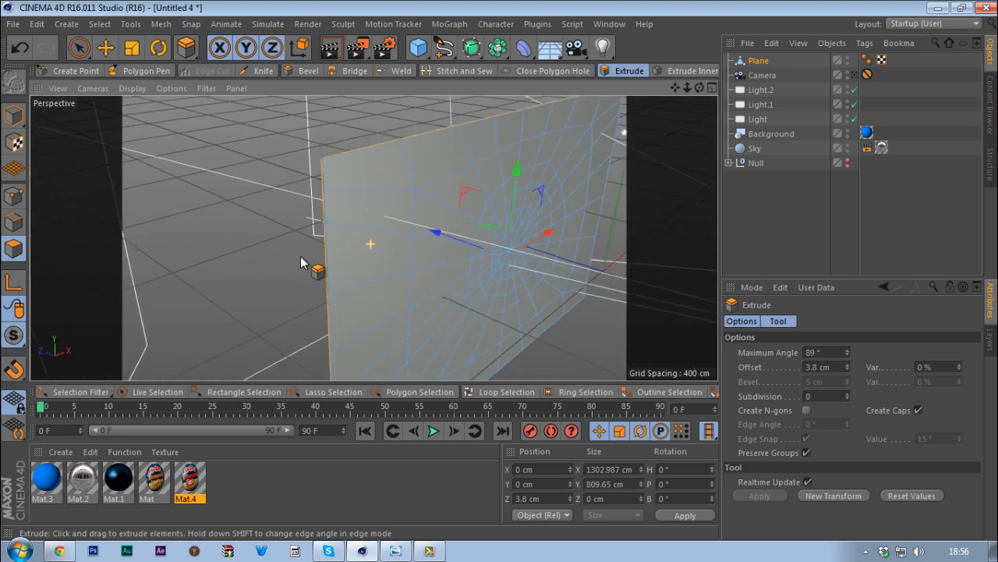
{"action": "right_click_drag", "start_coordinate": [483, 261], "coordinate": [420, 262], "text": "alt"}
{"action": "middle_click_drag", "start_coordinate": [501, 260], "coordinate": [392, 258], "text": "alt"}
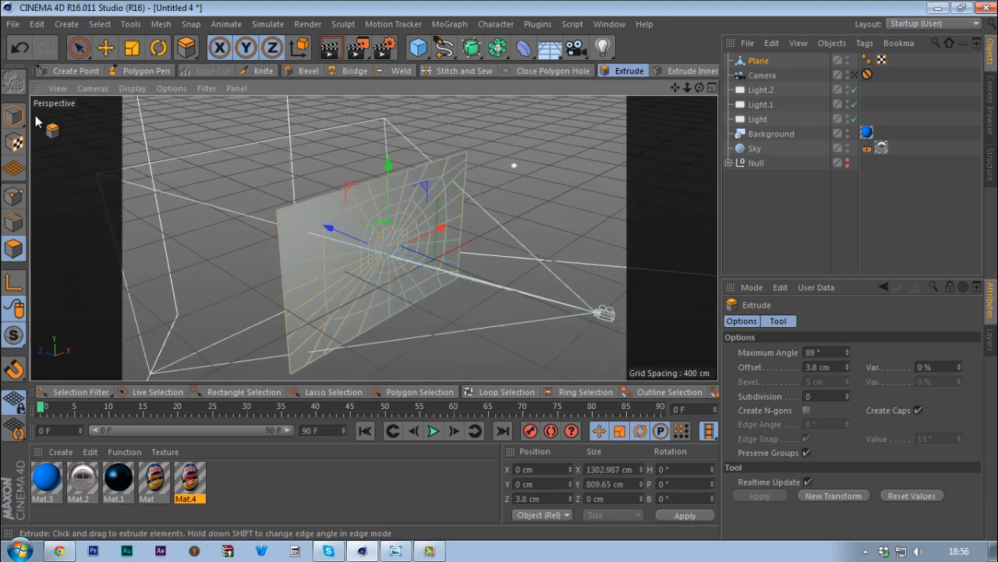
Return to model mode and add a MoGraph Fracture object to the scene.
{"action": "left_click", "coordinate": [13, 115]}
{"action": "left_click_drag", "start_coordinate": [474, 283], "coordinate": [396, 241], "text": "alt"}
{"action": "right_click_drag", "start_coordinate": [396, 241], "coordinate": [465, 220], "text": "alt"}
{"action": "left_click_drag", "start_coordinate": [446, 245], "coordinate": [452, 266], "text": "alt"}
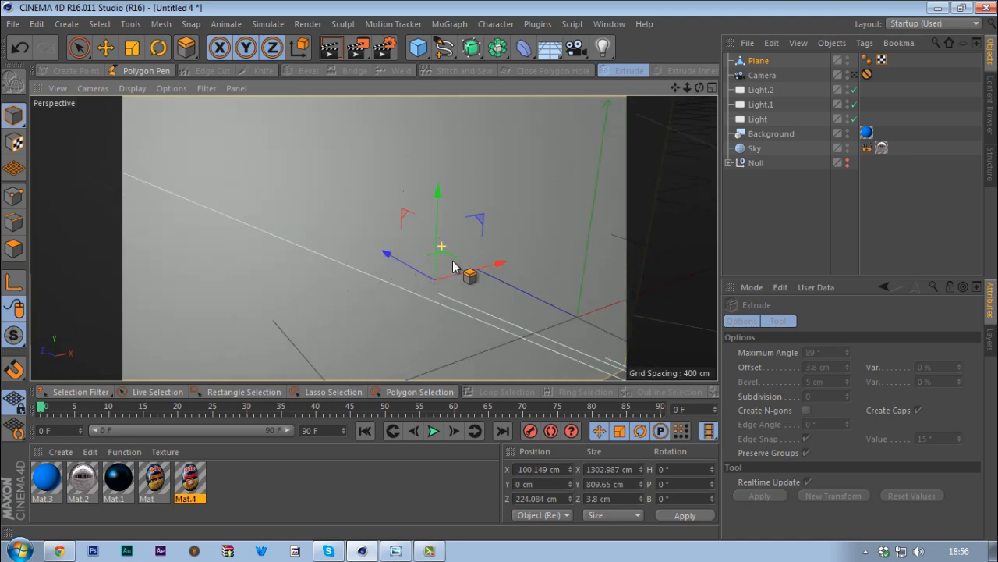
{"action": "right_click_drag", "start_coordinate": [453, 262], "coordinate": [388, 280], "text": "alt"}
{"action": "middle_click_drag", "start_coordinate": [507, 260], "coordinate": [471, 256], "text": "alt"}
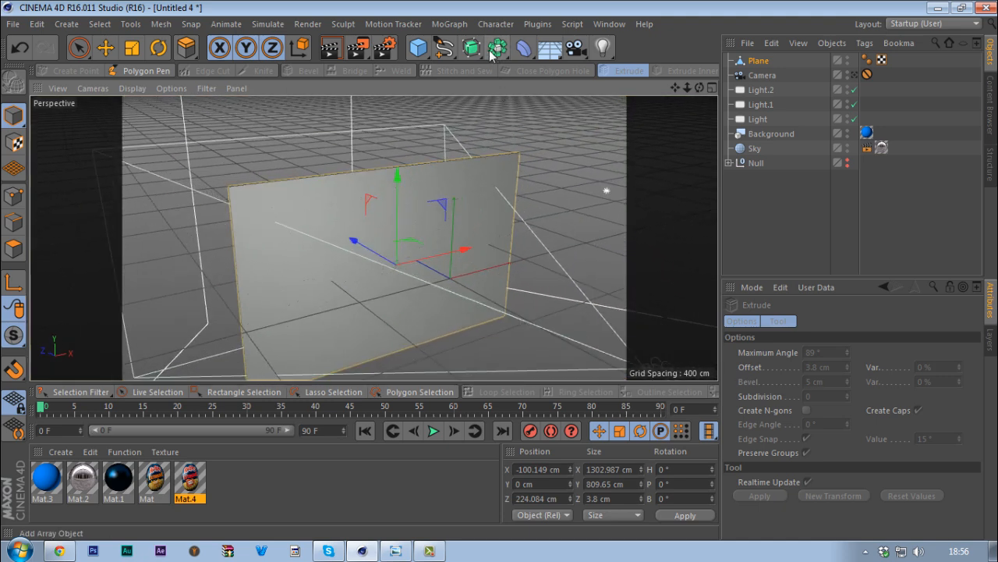
{"action": "left_click", "coordinate": [450, 24]}
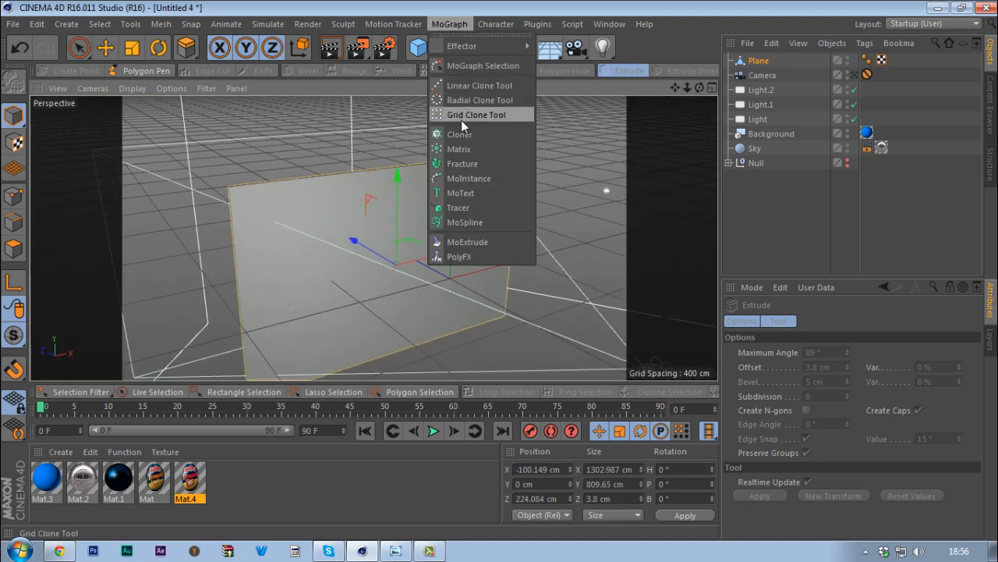
{"action": "left_click", "coordinate": [467, 164]}
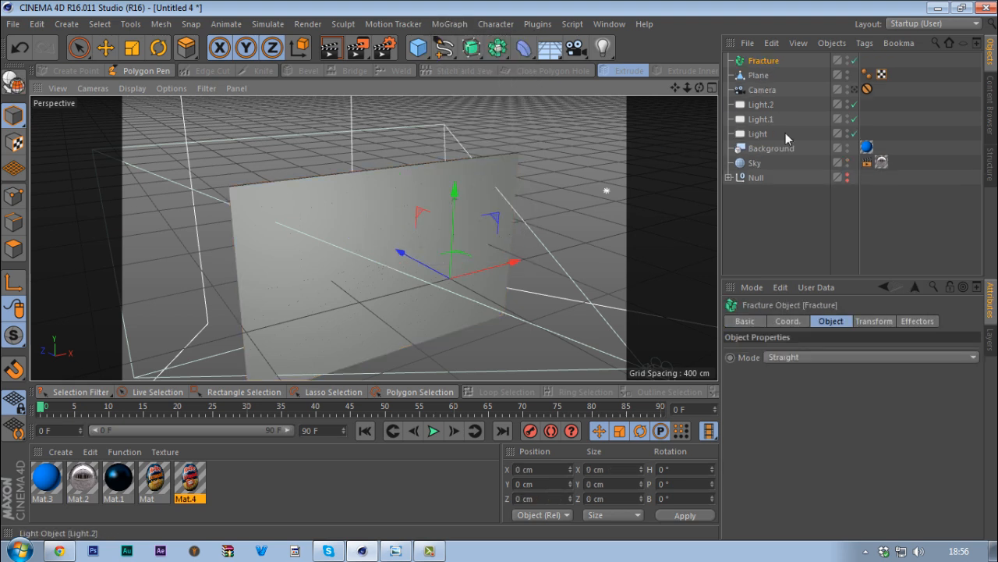
Set the Fracture object's mode to Explode Segments and make the Plane its child.
{"action": "left_click", "coordinate": [813, 356]}
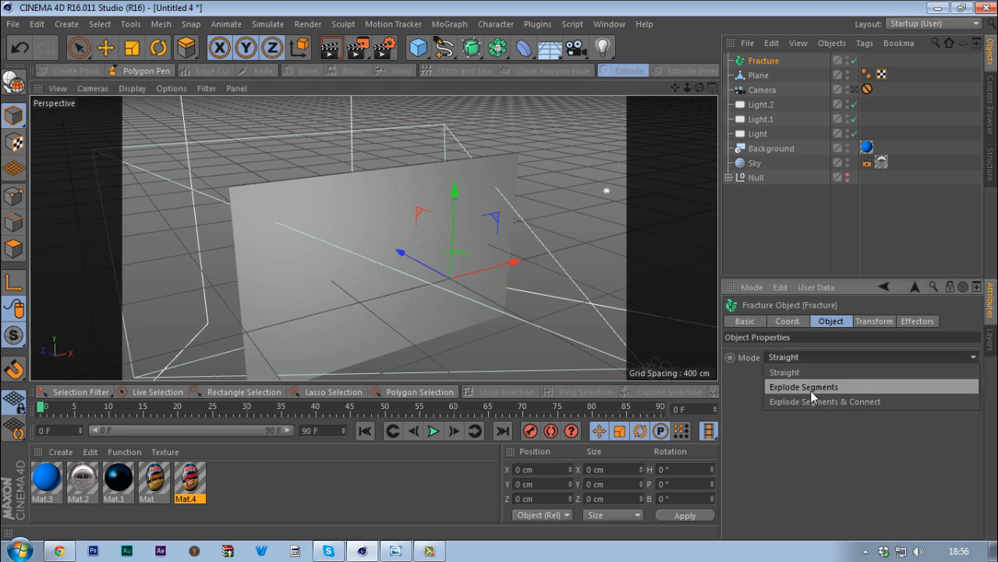
{"action": "left_click", "coordinate": [812, 390]}
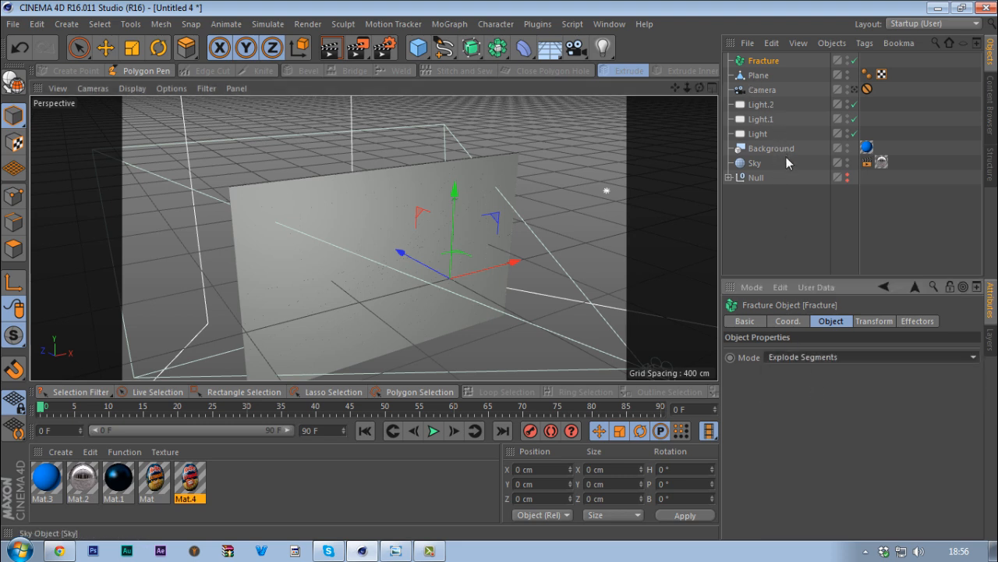
{"action": "left_click", "coordinate": [759, 77]}
{"action": "left_click_drag", "start_coordinate": [763, 64], "coordinate": [764, 62]}
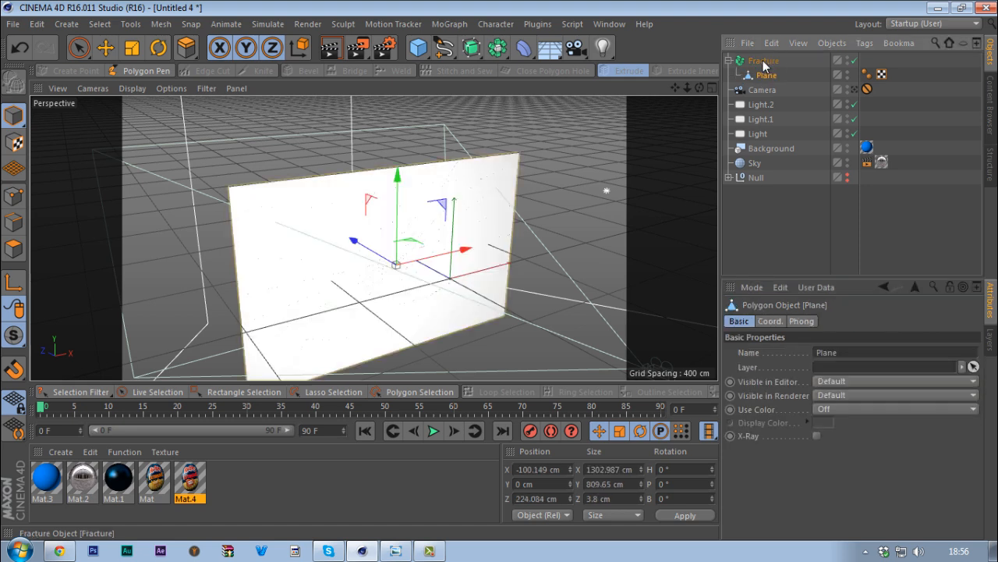
{"action": "left_click", "coordinate": [763, 63]}
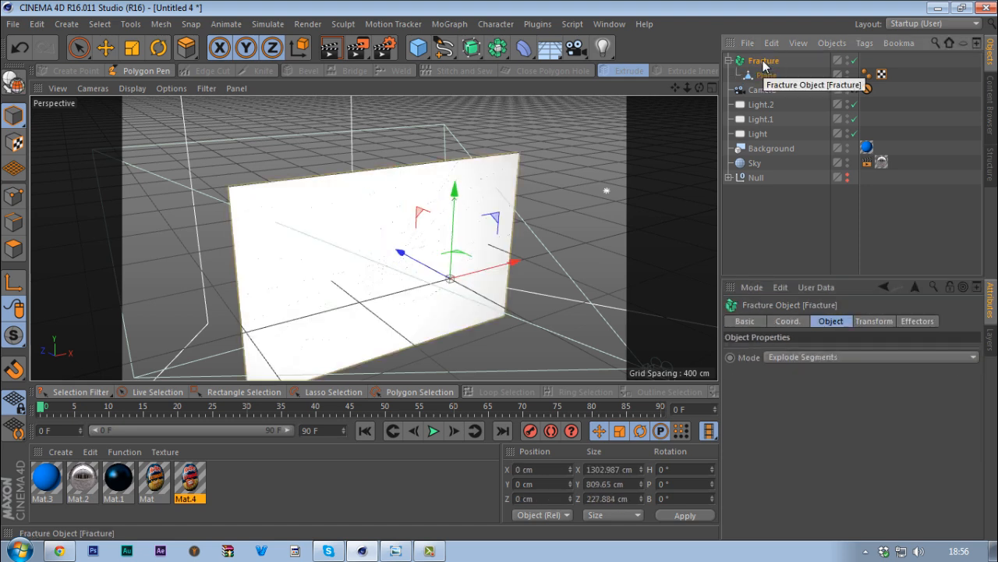
Disable all three lights and add a Rigid Body simulation tag to the Fracture object.
{"action": "left_click_drag", "start_coordinate": [855, 104], "coordinate": [855, 133]}
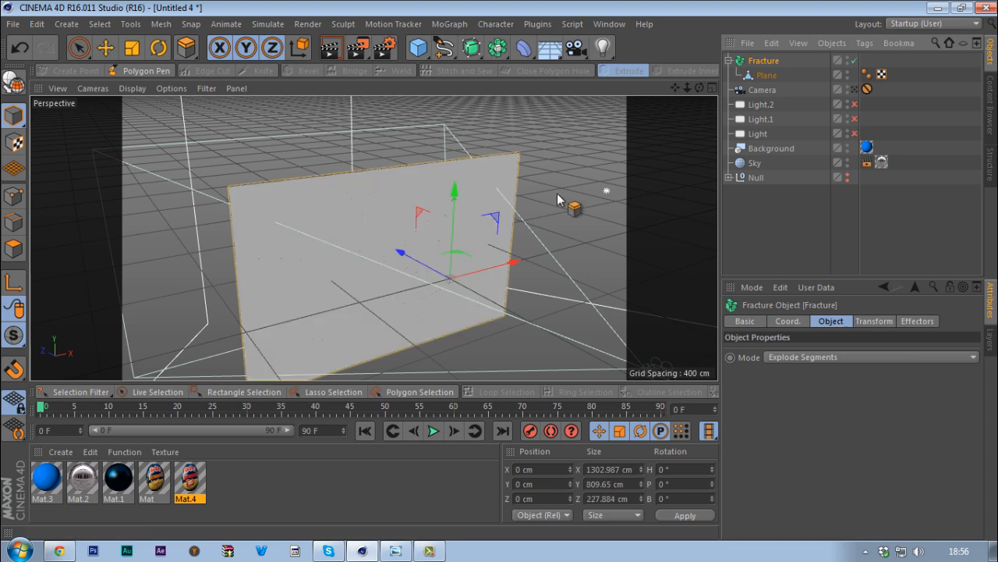
{"action": "left_click_drag", "start_coordinate": [408, 254], "coordinate": [456, 256], "text": "alt"}
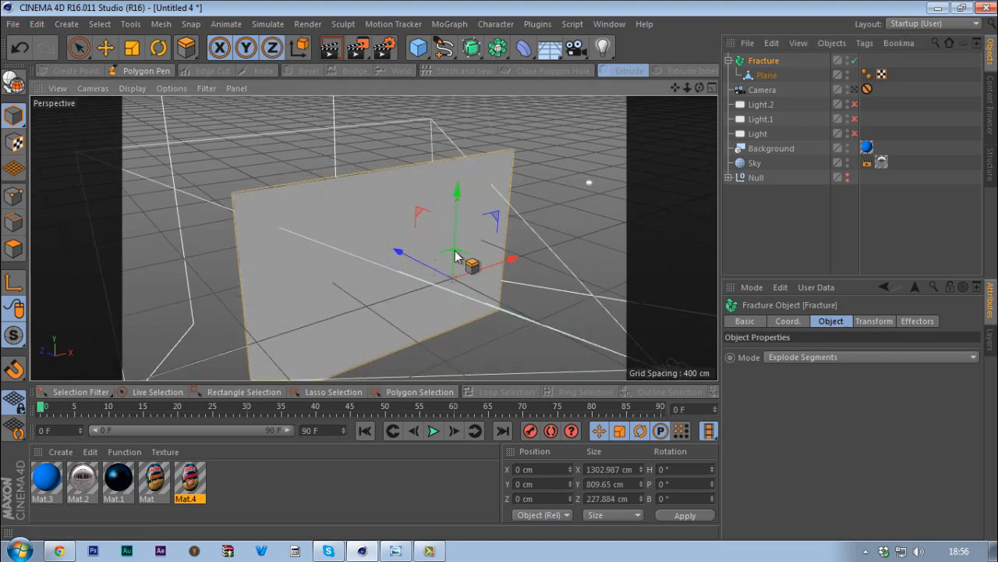
{"action": "right_click", "coordinate": [771, 70]}
{"action": "mouse_move", "coordinate": [809, 61]}
{"action": "mouse_move", "coordinate": [829, 17]}
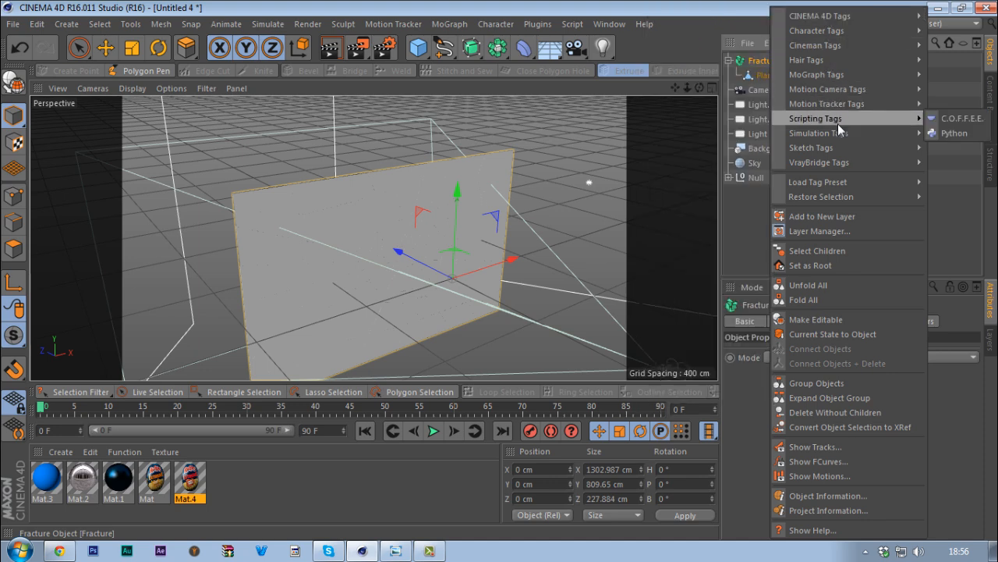
{"action": "mouse_move", "coordinate": [836, 133]}
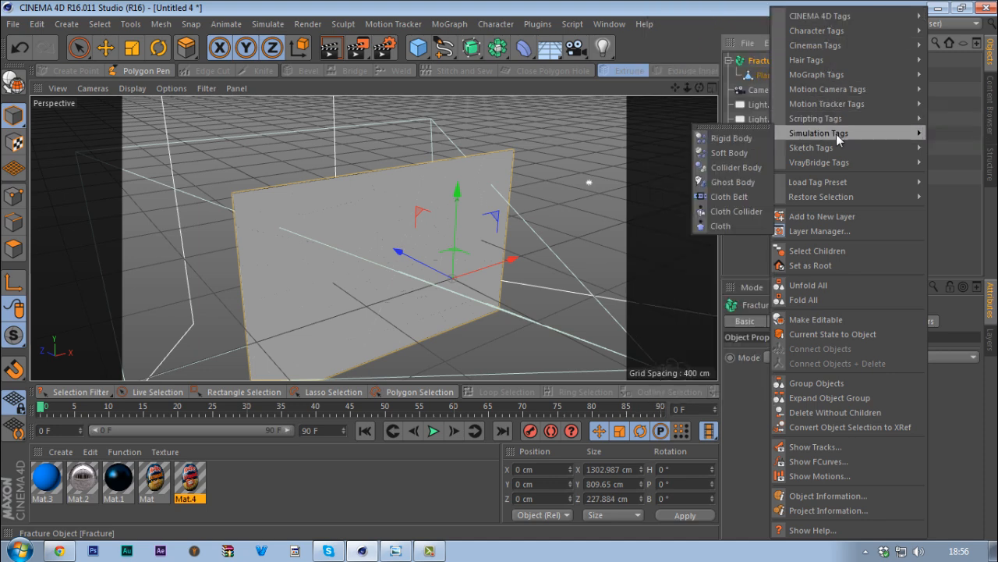
{"action": "left_click", "coordinate": [729, 139]}
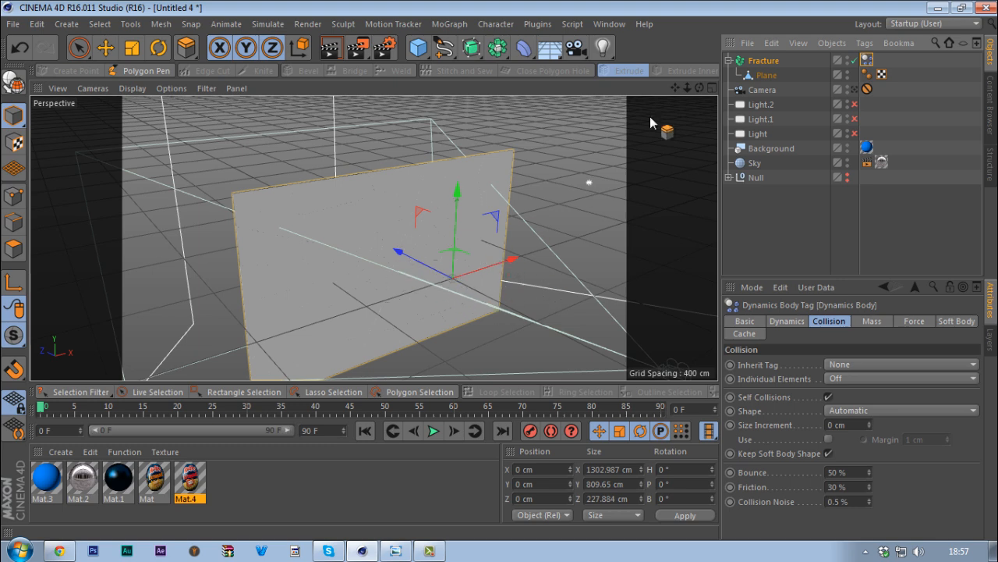
Add a Sphere and move it along the Z axis beyond the fractured plane, to about Z 1041 cm.
{"action": "left_click", "coordinate": [419, 48]}
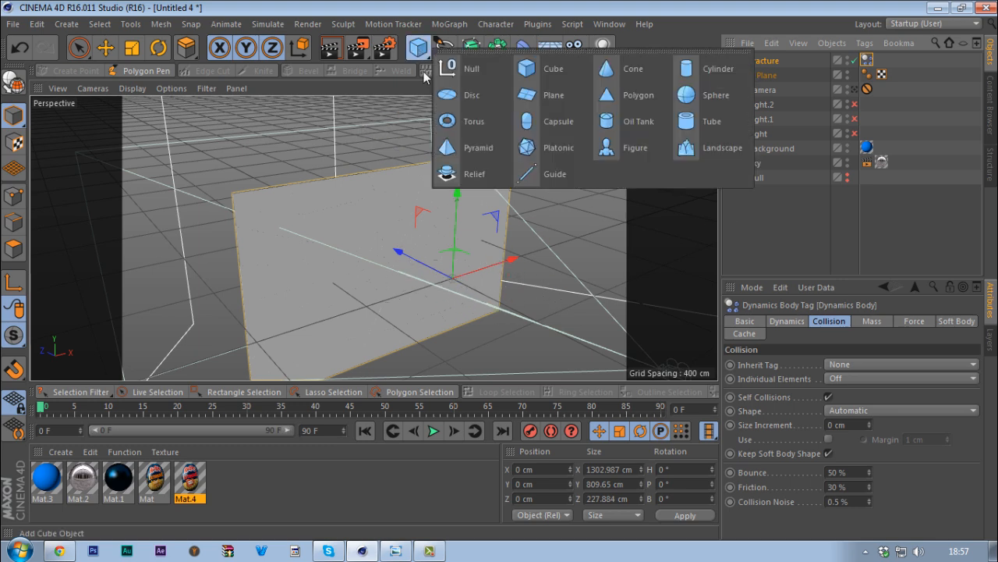
{"action": "left_click", "coordinate": [687, 94]}
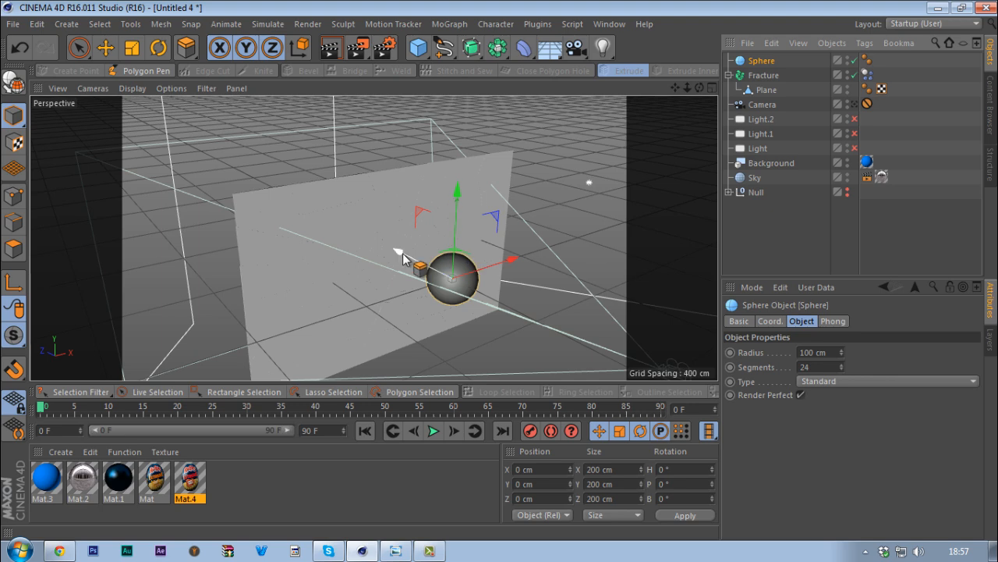
{"action": "left_click_drag", "start_coordinate": [402, 253], "coordinate": [289, 238]}
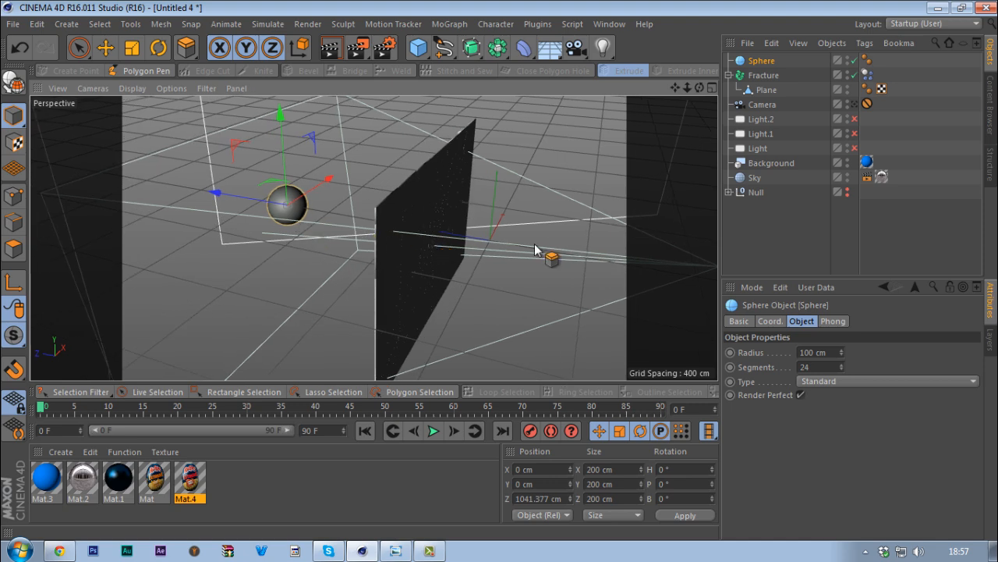
{"action": "left_click_drag", "start_coordinate": [515, 265], "coordinate": [472, 260], "text": "alt"}
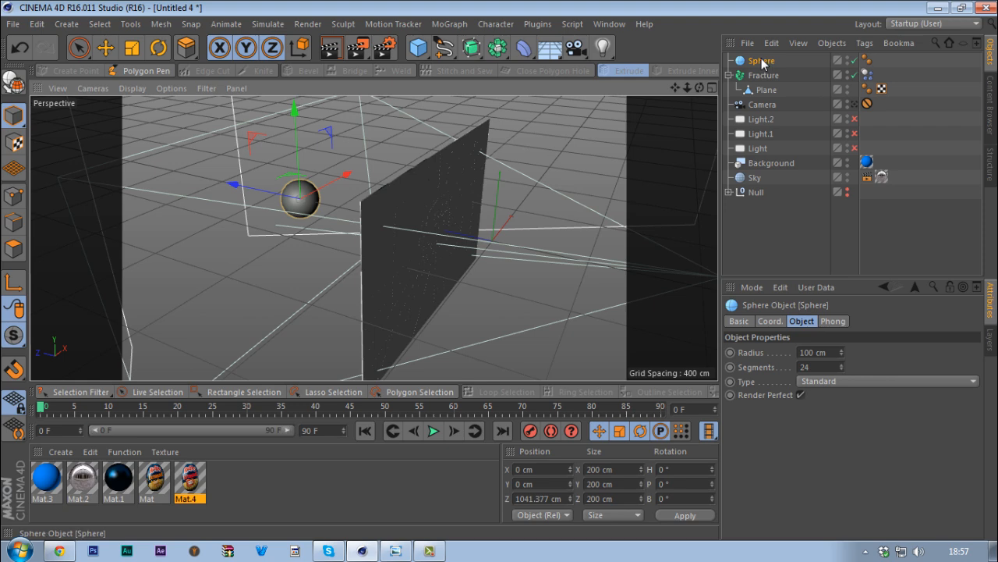
Add a Rigid Body tag to the Sphere, preview the simulation and return to frame 0.
{"action": "left_click", "coordinate": [866, 60]}
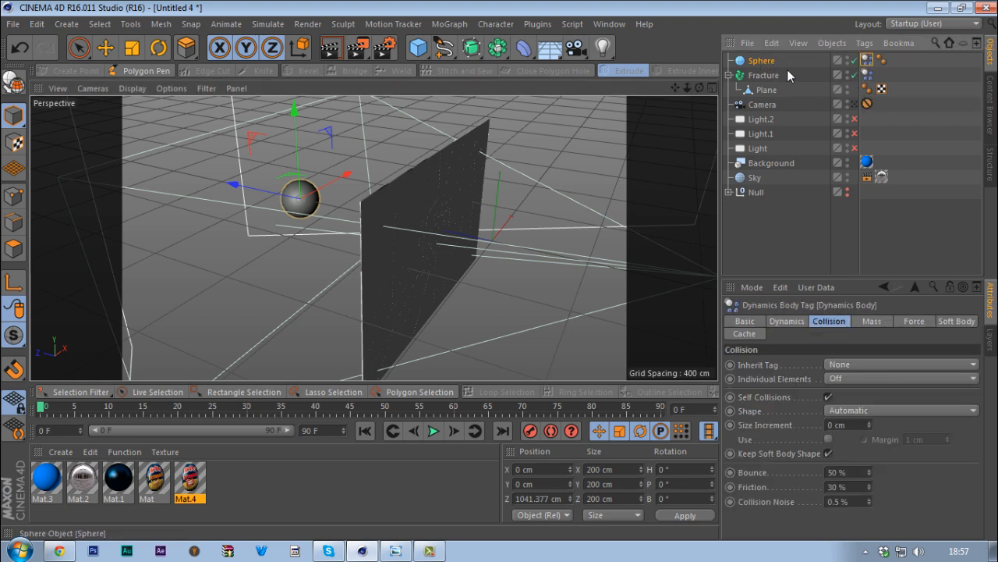
{"action": "mouse_move", "coordinate": [438, 244]}
{"action": "left_mouse_down", "text": "alt"}
{"action": "mouse_move", "coordinate": [422, 237]}
{"action": "mouse_move", "coordinate": [432, 233]}
{"action": "left_mouse_up", "text": "alt"}
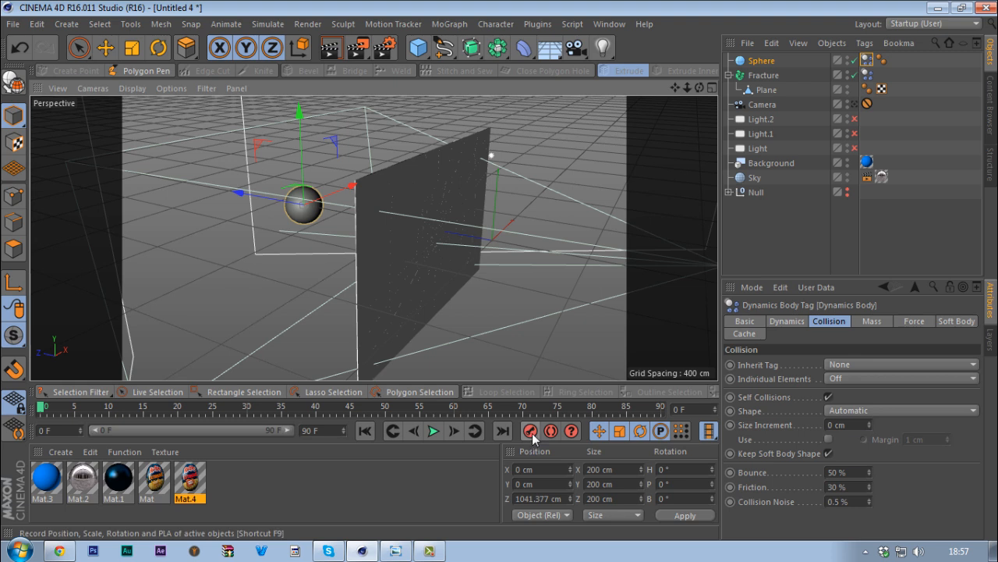
{"action": "left_click", "coordinate": [433, 430]}
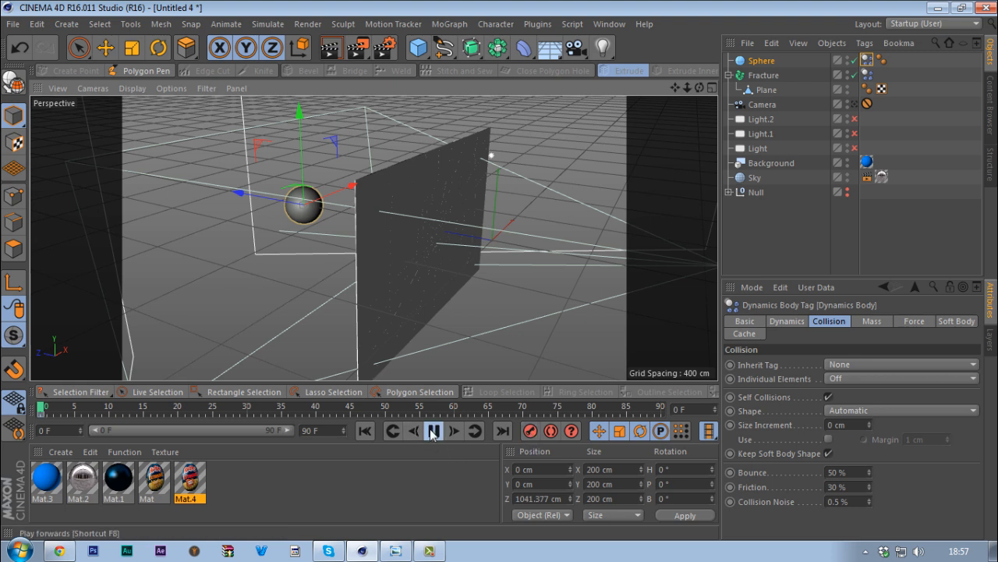
{"action": "left_click", "coordinate": [433, 431]}
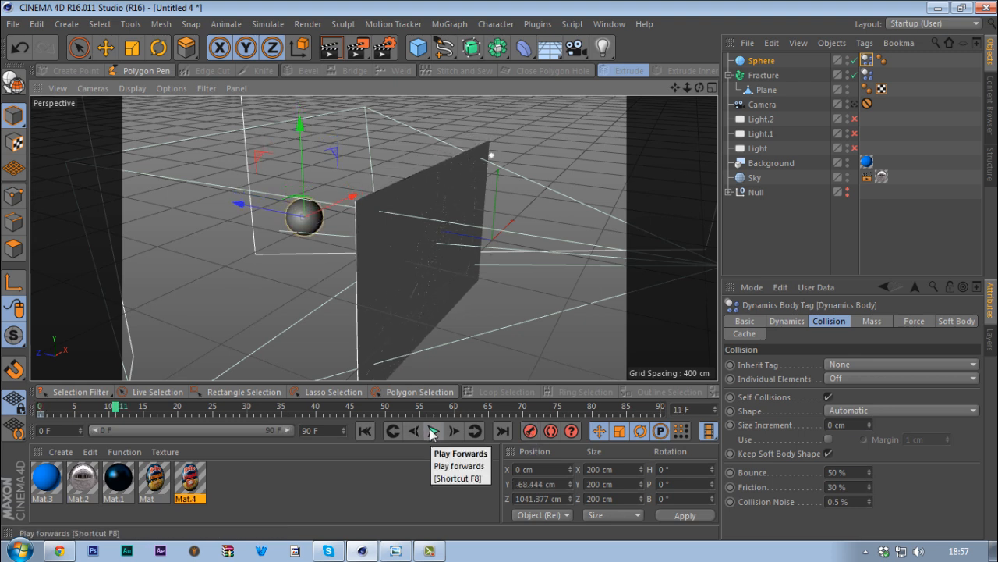
{"action": "left_click", "coordinate": [433, 433]}
{"action": "left_click", "coordinate": [433, 434]}
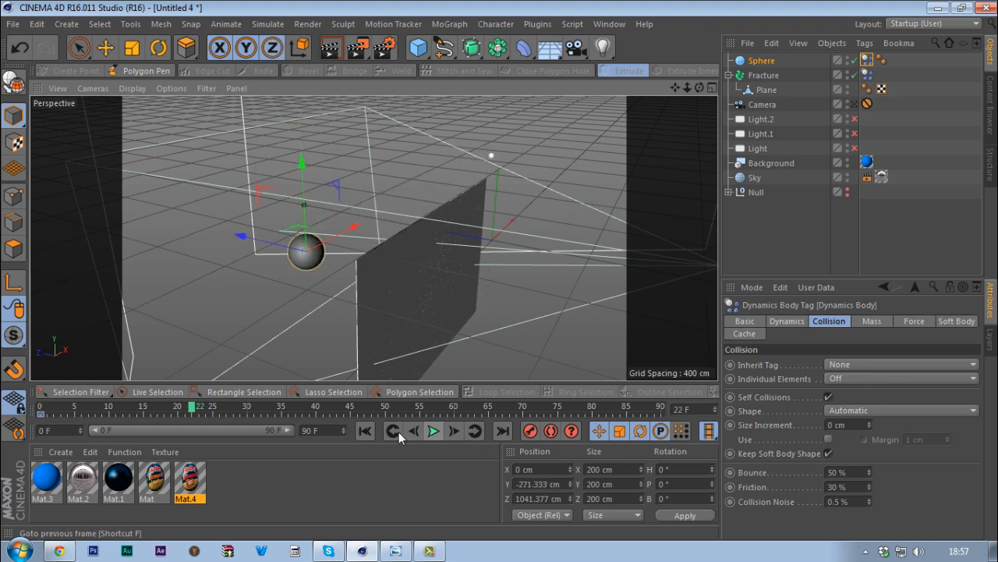
{"action": "left_click", "coordinate": [366, 430]}
{"action": "left_click", "coordinate": [434, 432]}
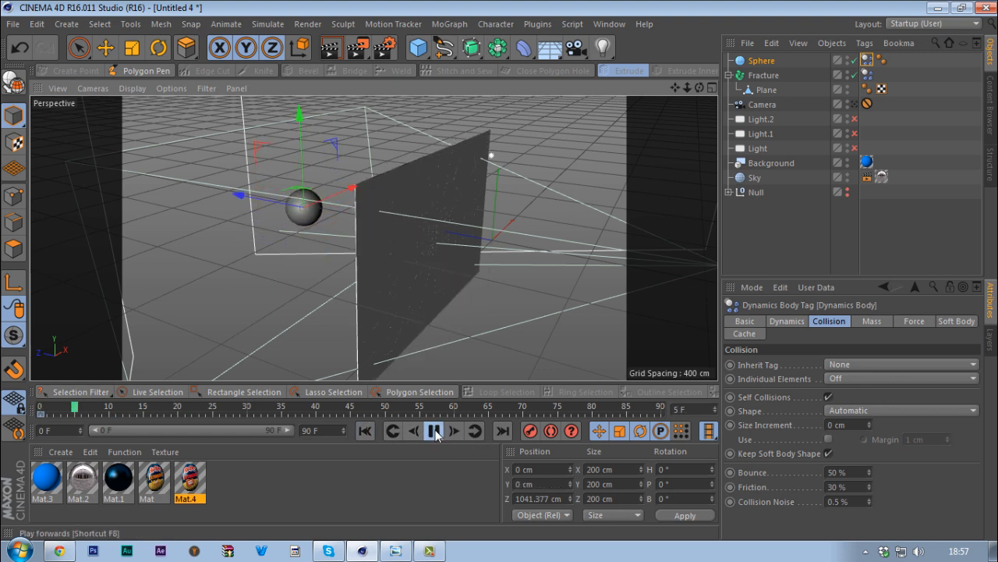
{"action": "left_click", "coordinate": [433, 431]}
{"action": "left_click", "coordinate": [366, 430]}
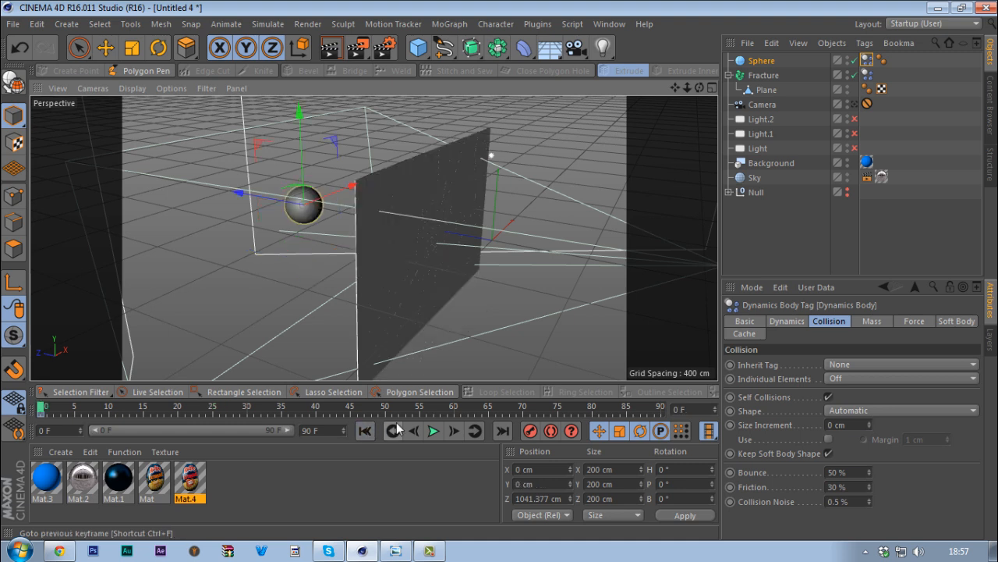
Set the Fracture's dynamics trigger to On Collision, preview the simulation and return to frame 0.
{"action": "left_click", "coordinate": [867, 75]}
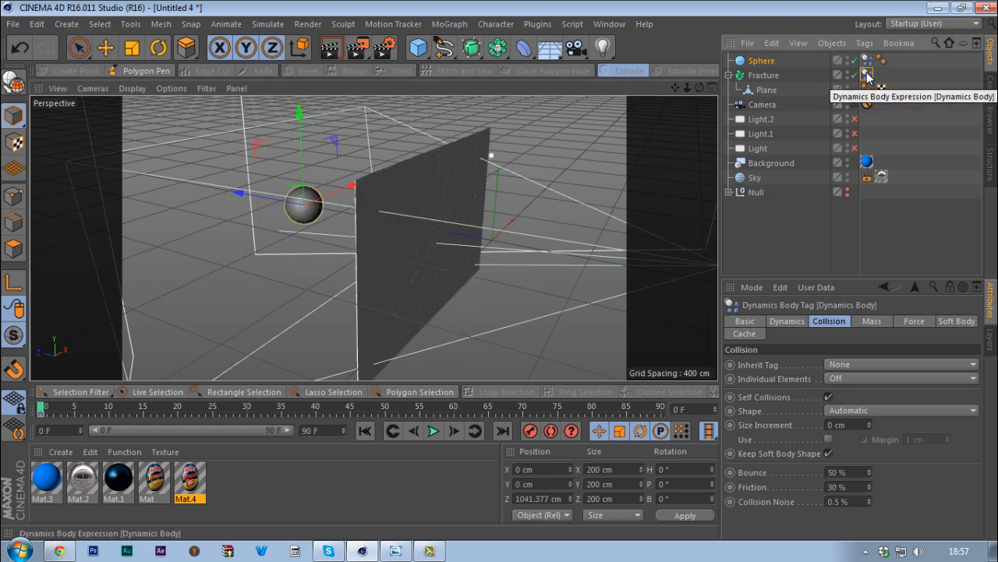
{"action": "left_click", "coordinate": [787, 321]}
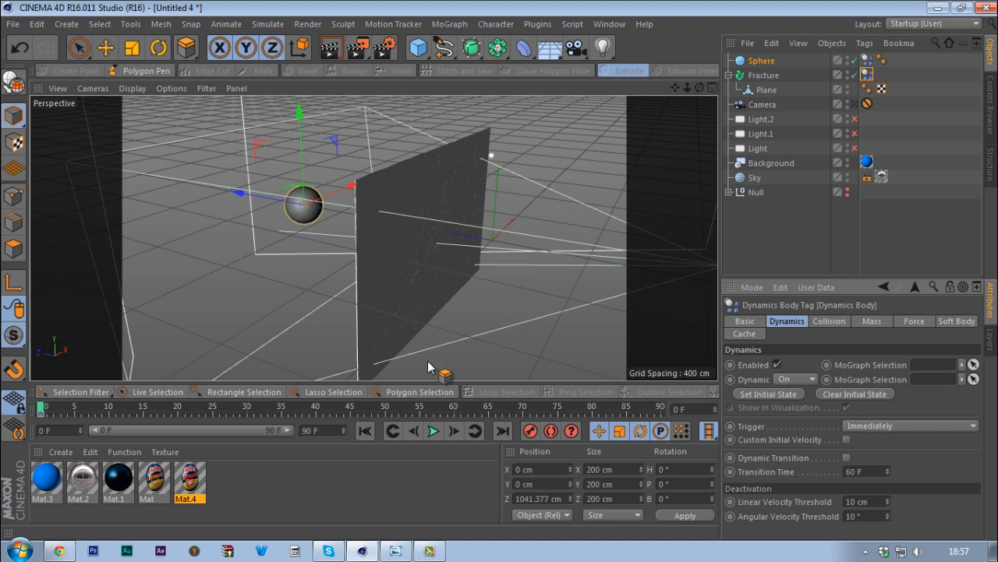
{"action": "left_click", "coordinate": [862, 426]}
{"action": "left_click", "coordinate": [864, 469]}
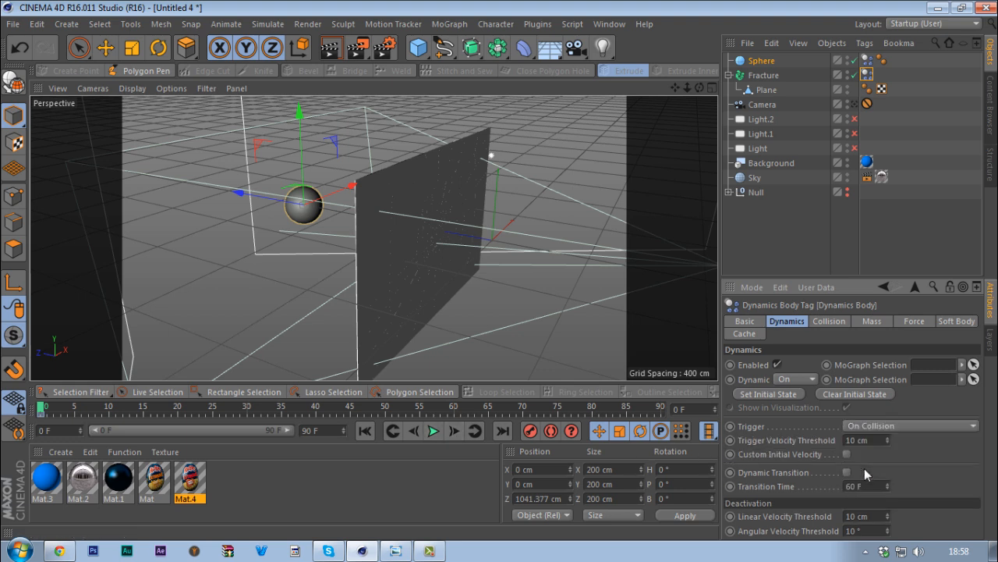
{"action": "left_click", "coordinate": [433, 431]}
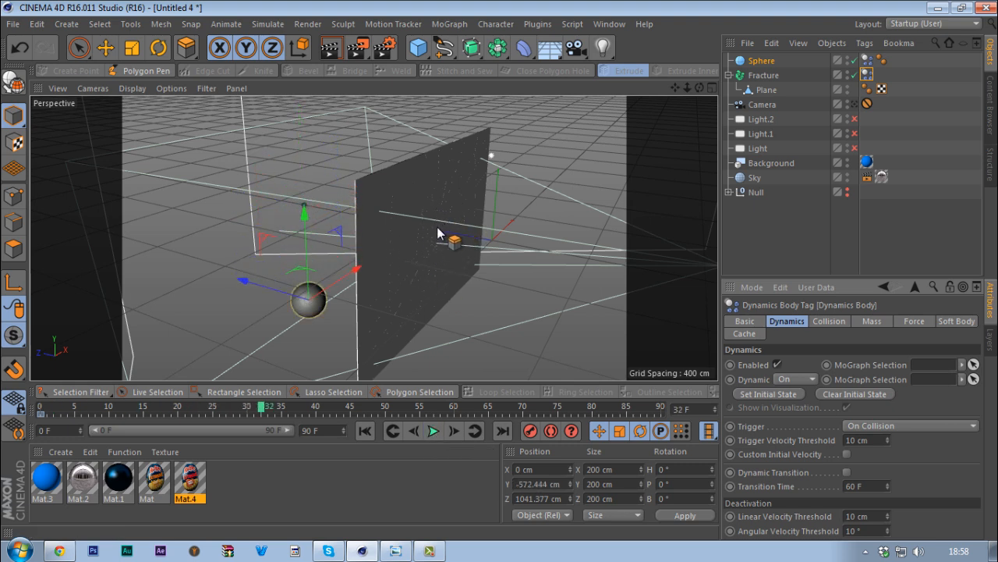
{"action": "left_click", "coordinate": [366, 431]}
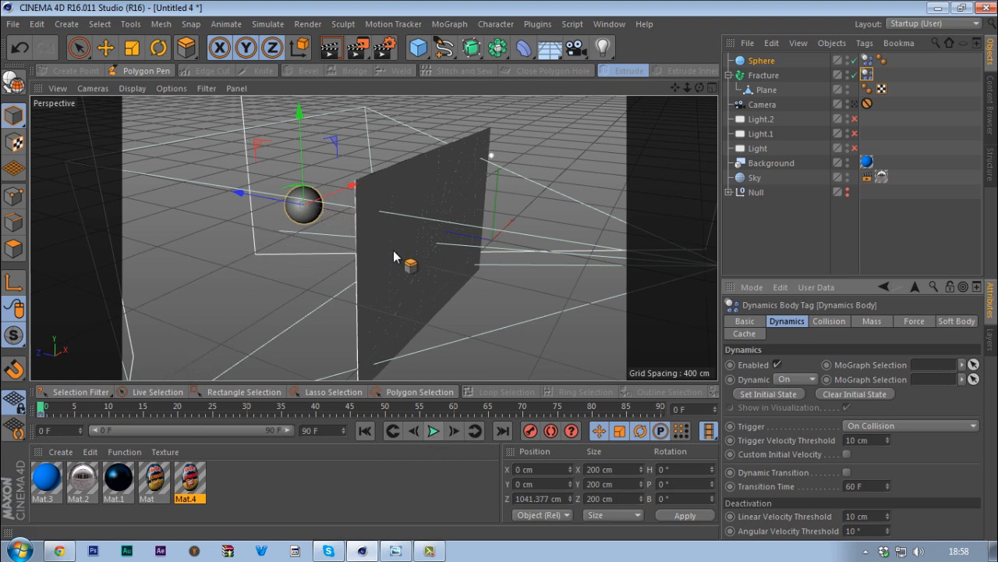
{"action": "left_click", "coordinate": [109, 406]}
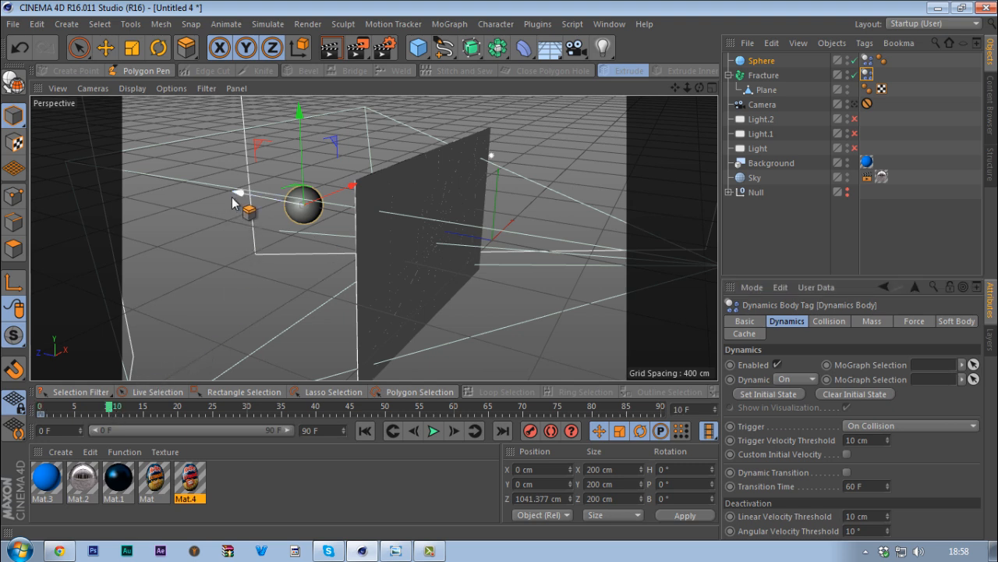
{"action": "left_click_drag", "start_coordinate": [235, 197], "coordinate": [267, 211]}
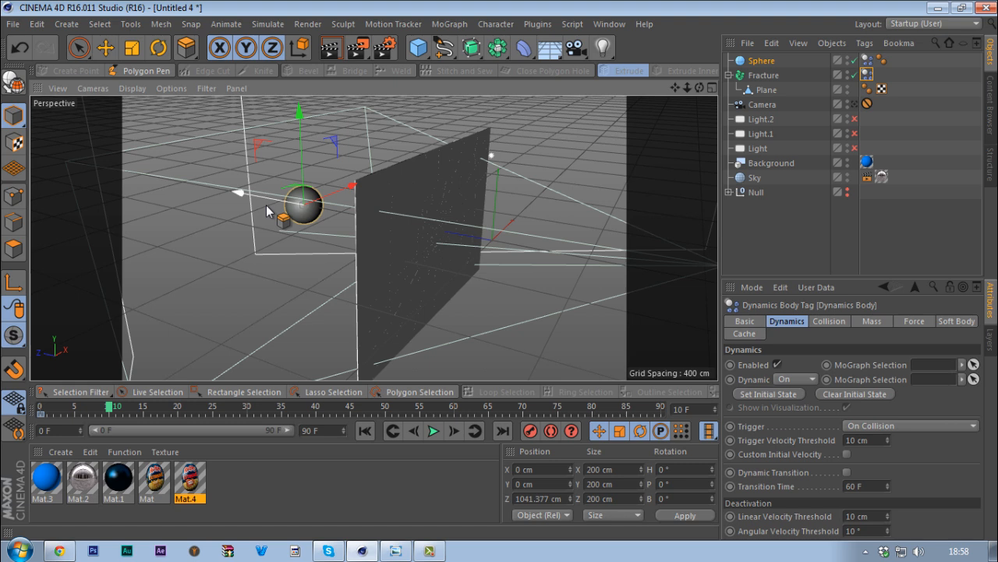
{"action": "key", "text": "ctrl+z"}
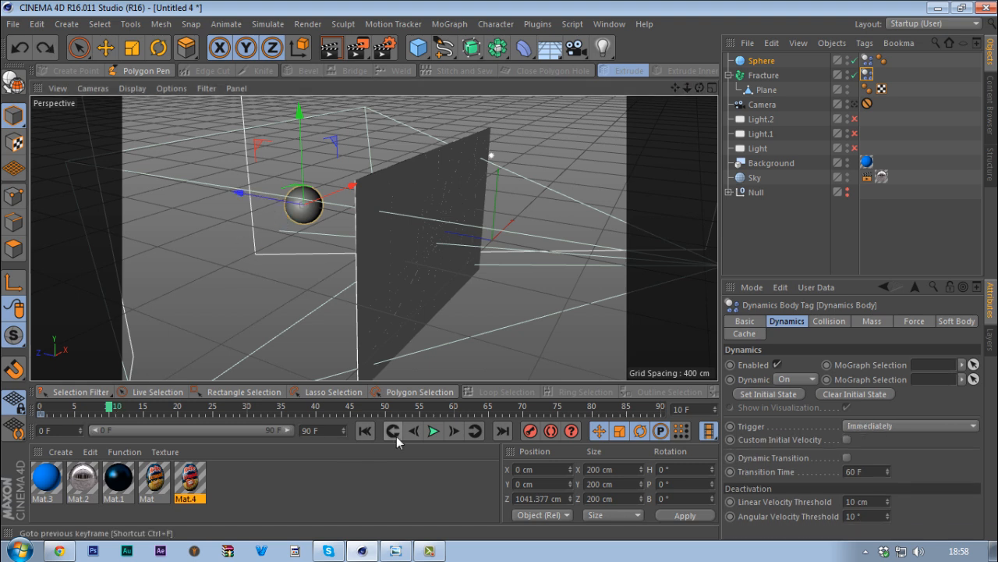
{"action": "key", "text": "ctrl+y"}
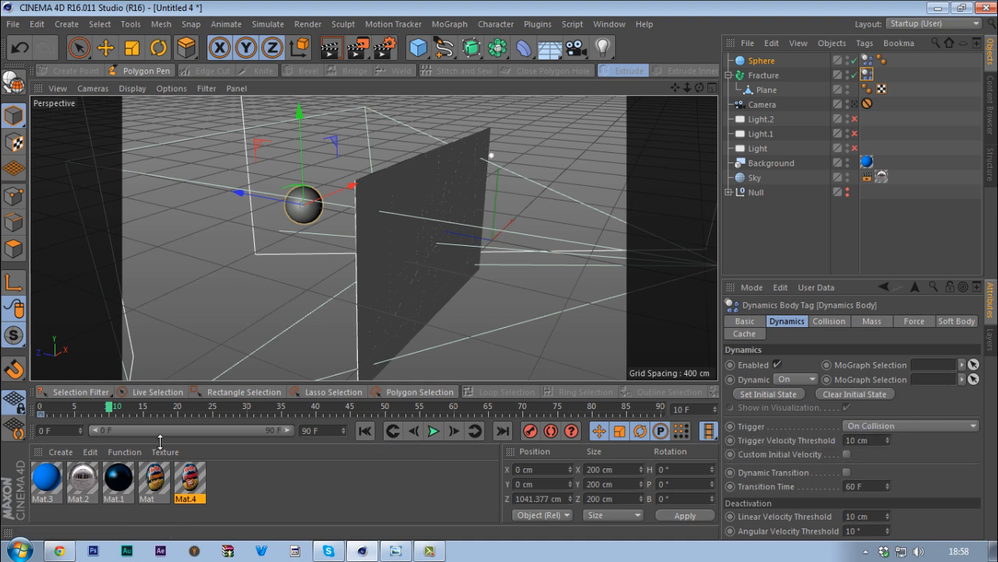
{"action": "left_click", "coordinate": [364, 430]}
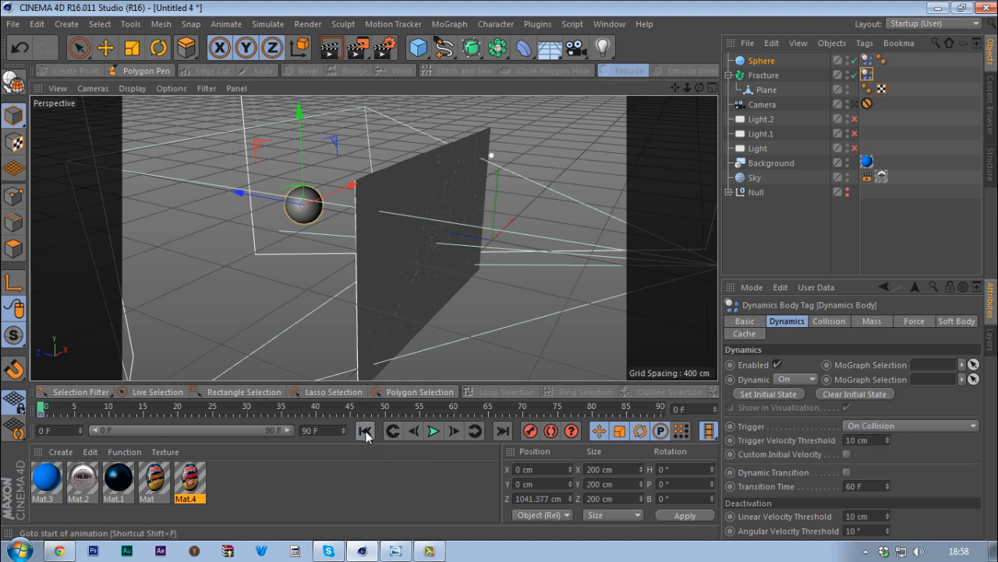
Remove the Sphere's dynamics tag, keyframe it at frame 10 past the plane at about Z 77 cm, and preview the motion.
{"action": "left_click", "coordinate": [869, 58]}
{"action": "key", "text": "Delete"}
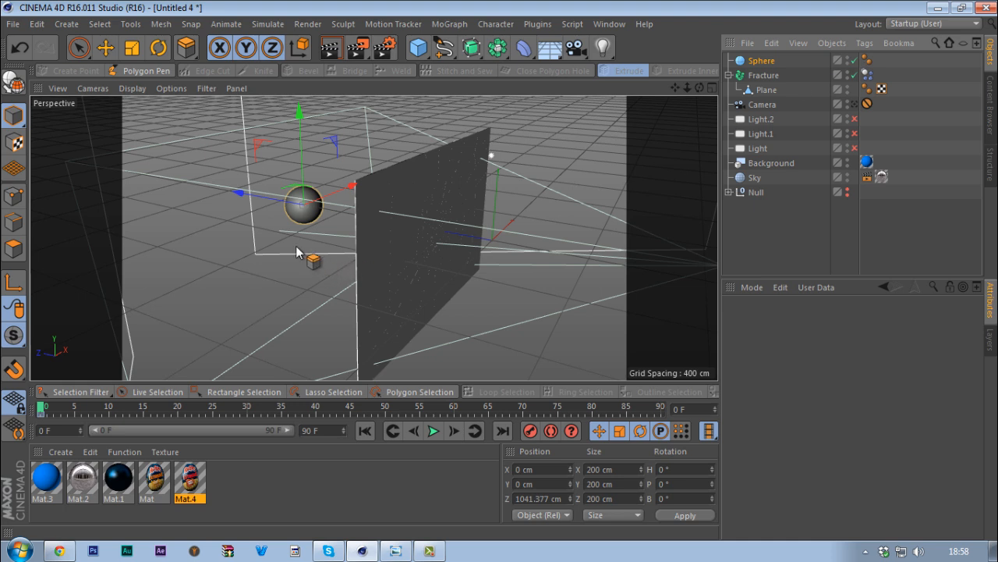
{"action": "left_click", "coordinate": [109, 405]}
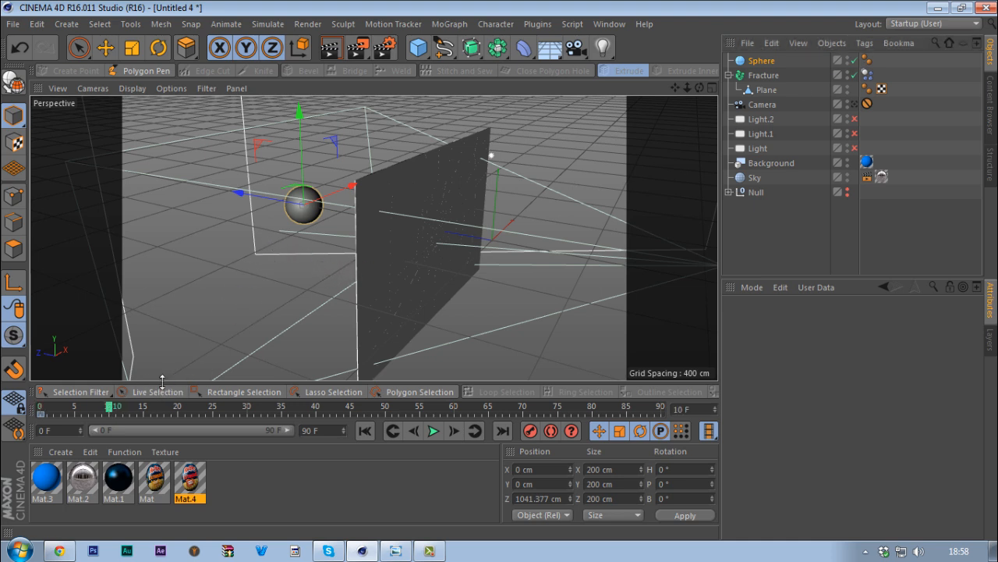
{"action": "left_click_drag", "start_coordinate": [240, 193], "coordinate": [390, 239]}
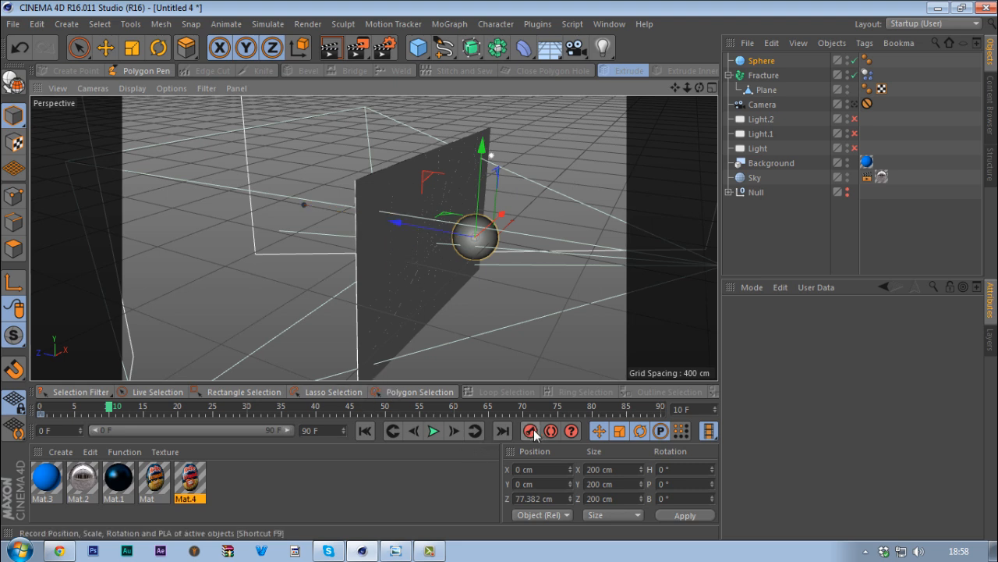
{"action": "left_click", "coordinate": [531, 431]}
{"action": "left_click", "coordinate": [365, 431]}
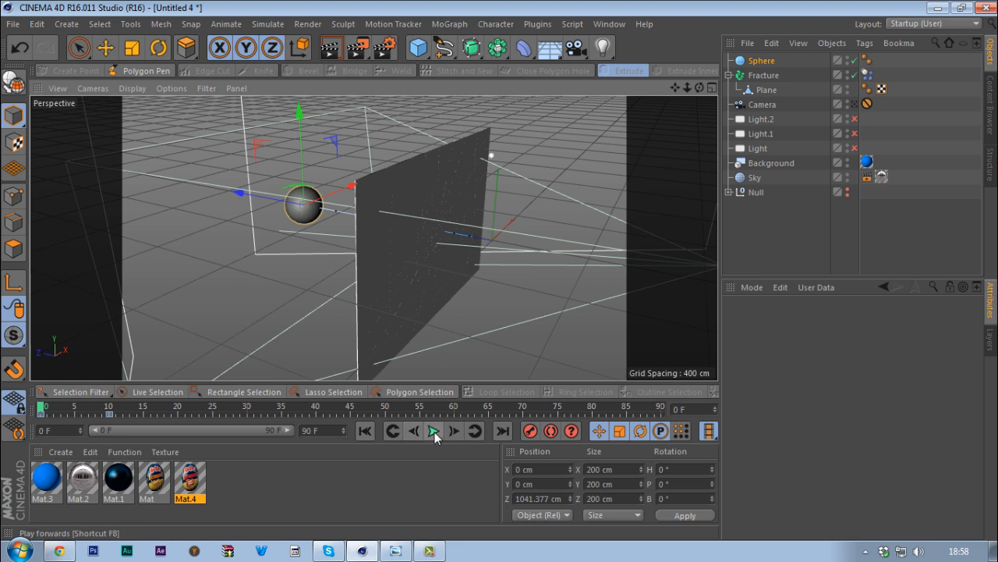
{"action": "left_click", "coordinate": [434, 431]}
{"action": "left_click", "coordinate": [433, 430]}
{"action": "left_click", "coordinate": [364, 430]}
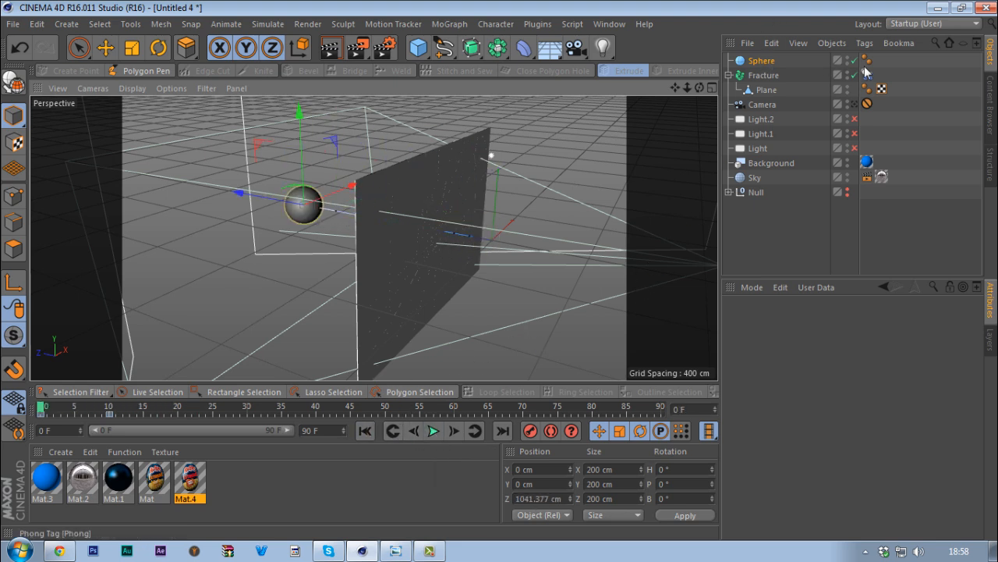
Add a Dynamics Body simulation tag to the Sphere and test the simulation, returning to the first frame.
{"action": "right_click", "coordinate": [776, 61]}
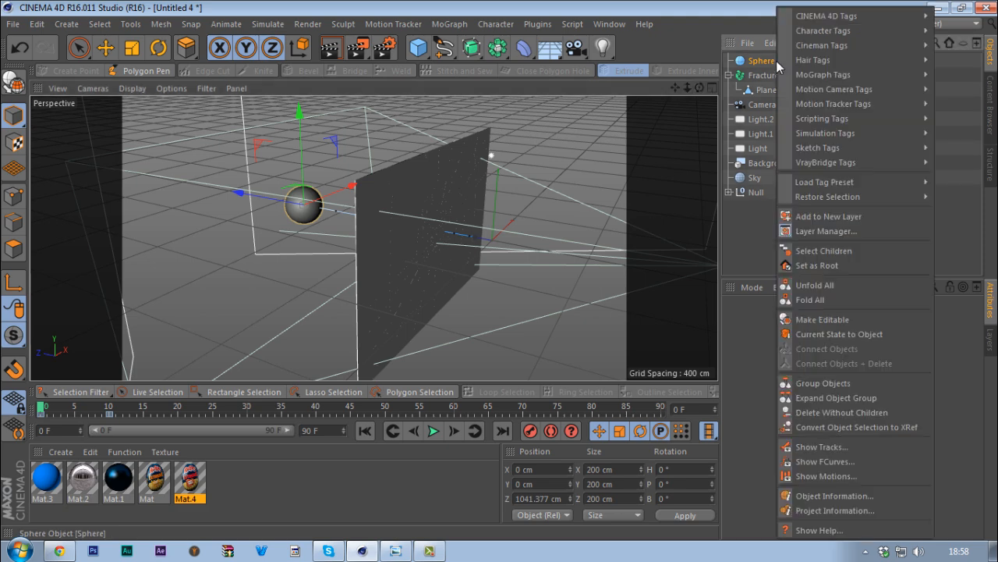
{"action": "mouse_move", "coordinate": [832, 134]}
{"action": "left_click", "coordinate": [730, 138]}
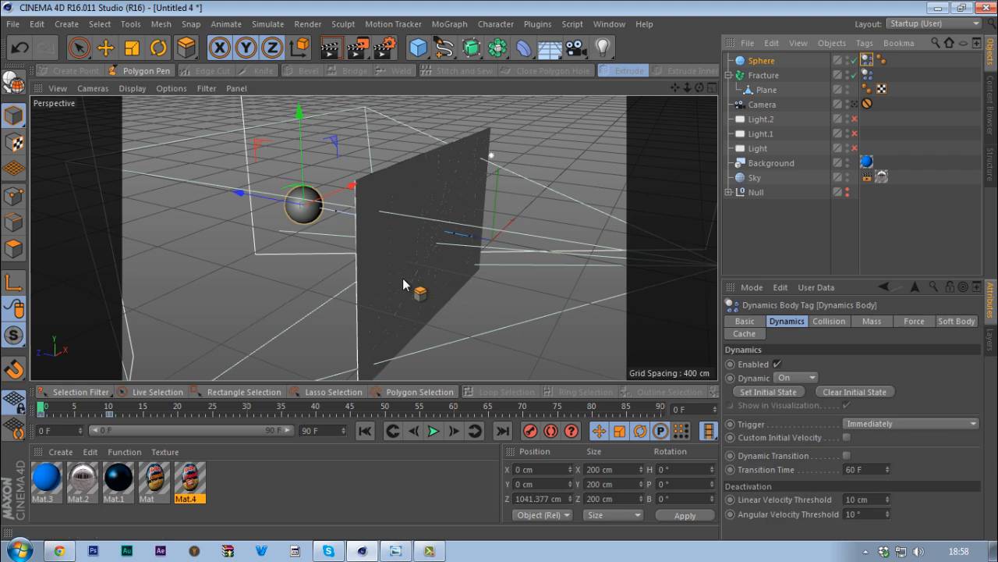
{"action": "left_click", "coordinate": [434, 434]}
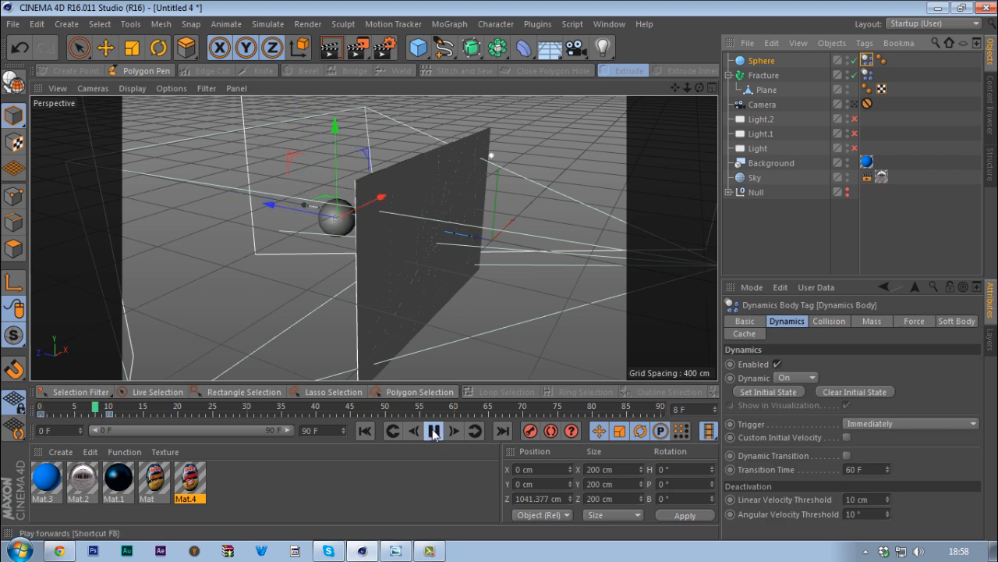
{"action": "left_click", "coordinate": [434, 434]}
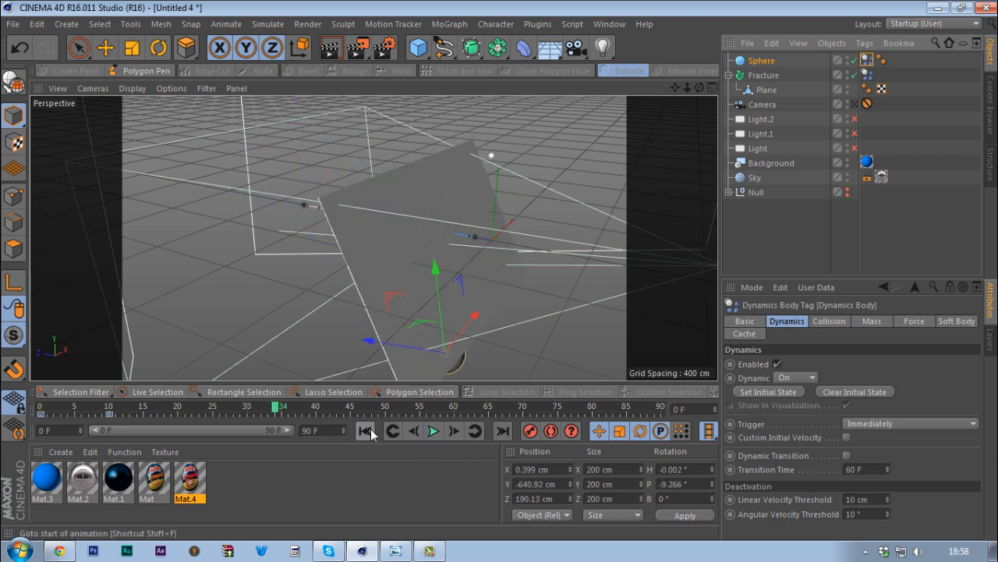
{"action": "left_click", "coordinate": [365, 431]}
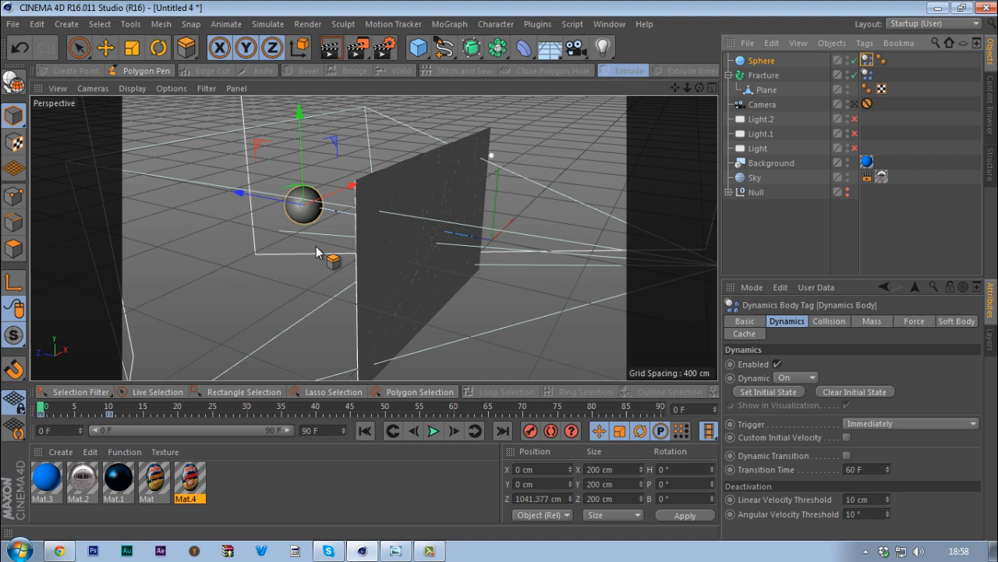
Move the sphere's end keyframe to frame 6 and replay the collision from the start several times.
{"action": "left_click", "coordinate": [109, 415]}
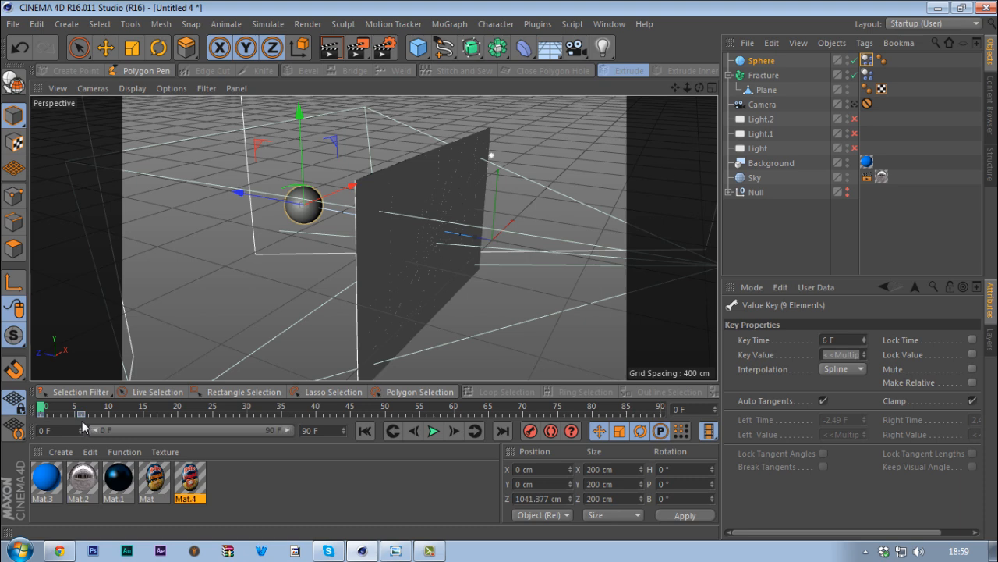
{"action": "left_click", "coordinate": [434, 434]}
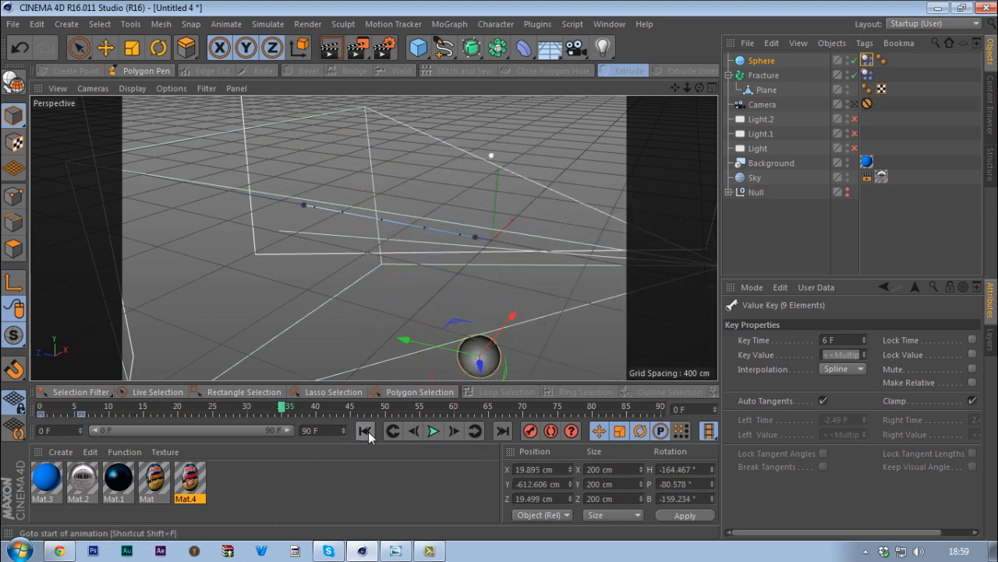
{"action": "left_click", "coordinate": [365, 431]}
{"action": "left_click", "coordinate": [433, 430]}
{"action": "left_click", "coordinate": [434, 430]}
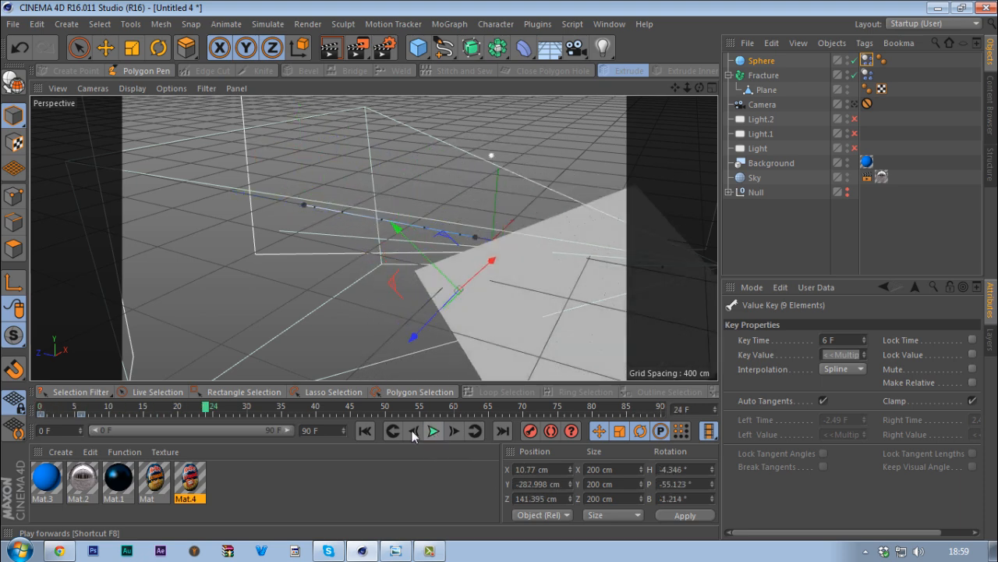
{"action": "left_click", "coordinate": [364, 431]}
{"action": "left_click", "coordinate": [434, 431]}
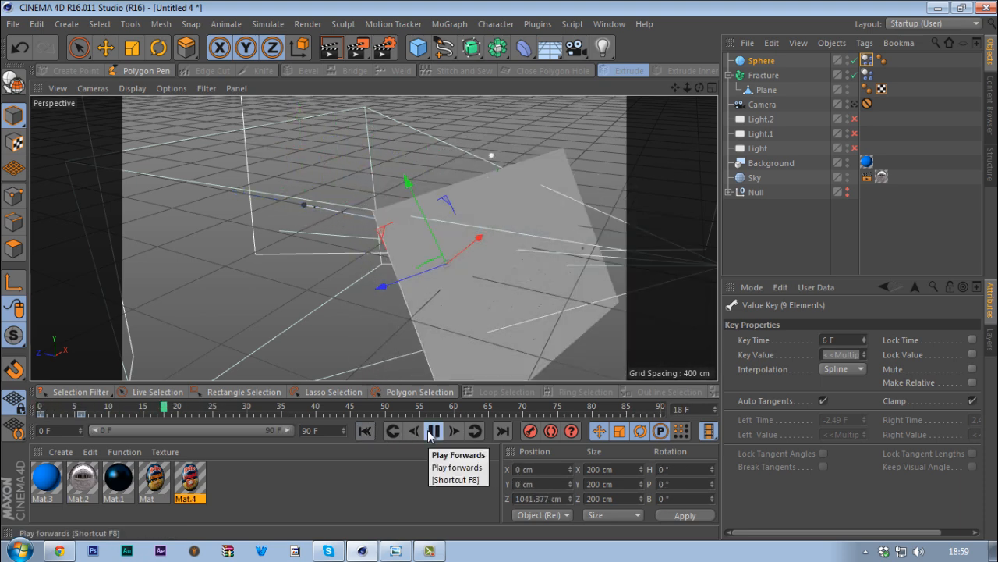
{"action": "left_click", "coordinate": [433, 431]}
{"action": "left_click", "coordinate": [364, 430]}
Set Individual Elements to All in the collision settings of the Fracture object's Dynamics Body tag.
{"action": "left_click_drag", "start_coordinate": [466, 254], "coordinate": [443, 246], "text": "alt"}
{"action": "left_click", "coordinate": [867, 74]}
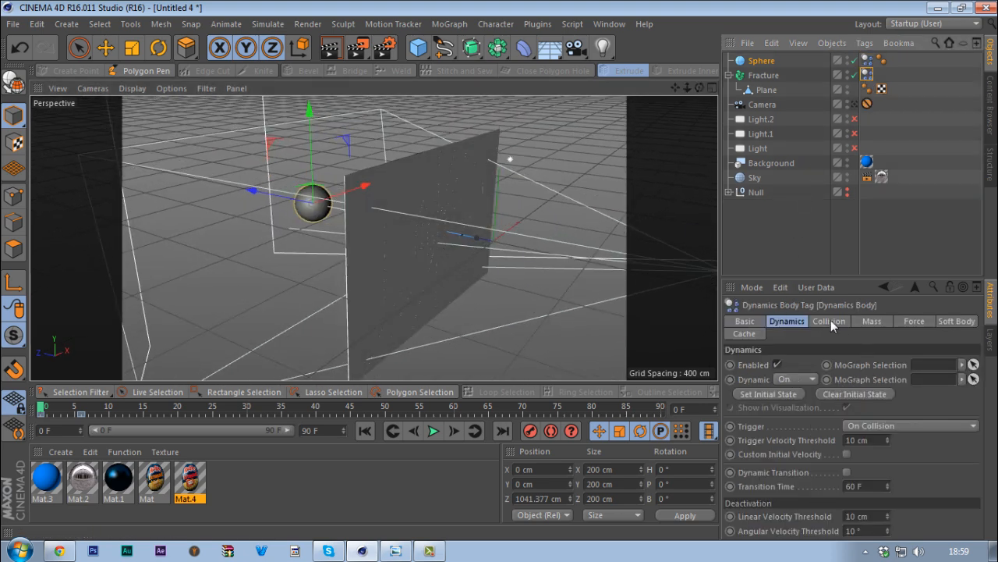
{"action": "left_click", "coordinate": [831, 319]}
{"action": "left_click_drag", "start_coordinate": [841, 279], "coordinate": [845, 256]}
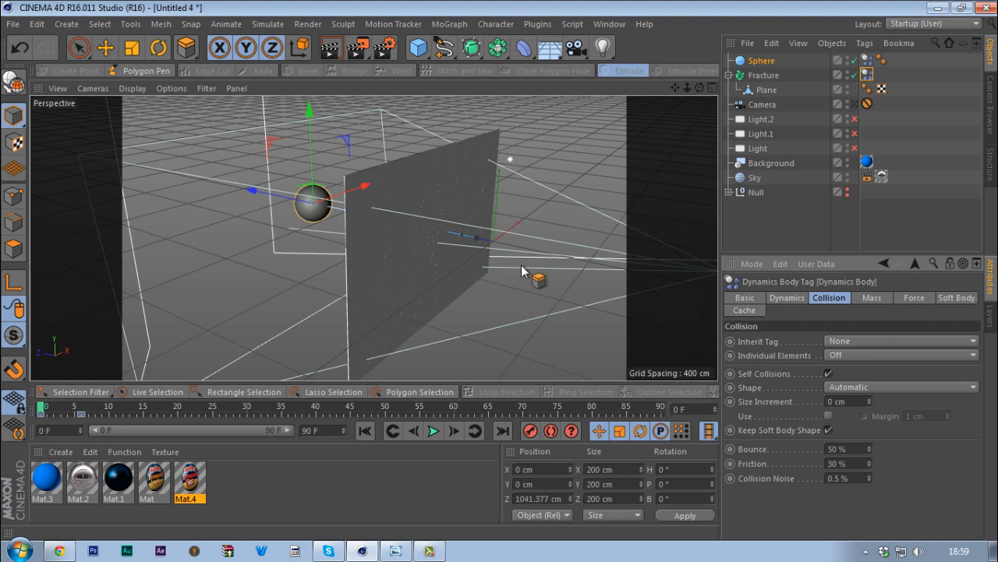
{"action": "left_click", "coordinate": [854, 355]}
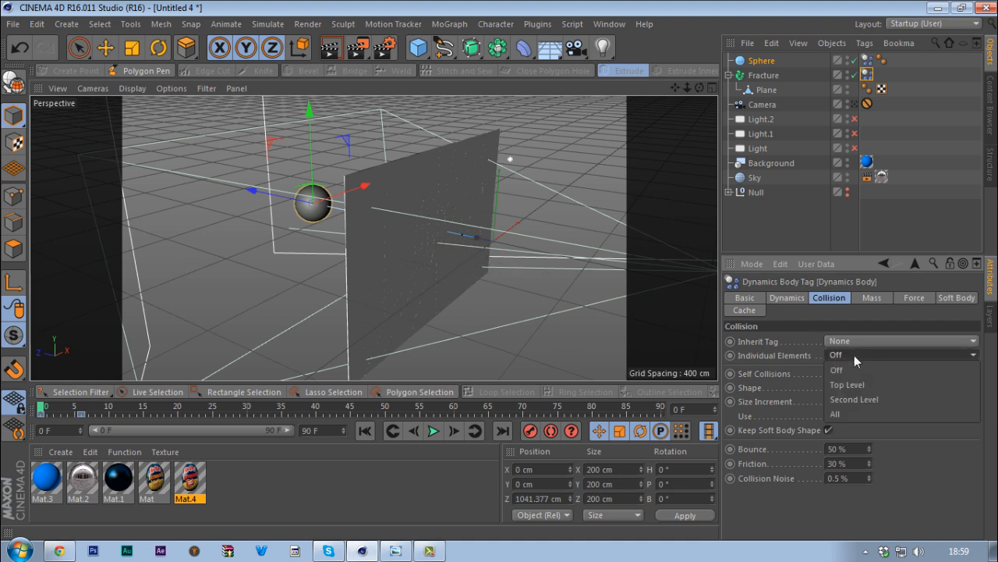
{"action": "left_click", "coordinate": [847, 414]}
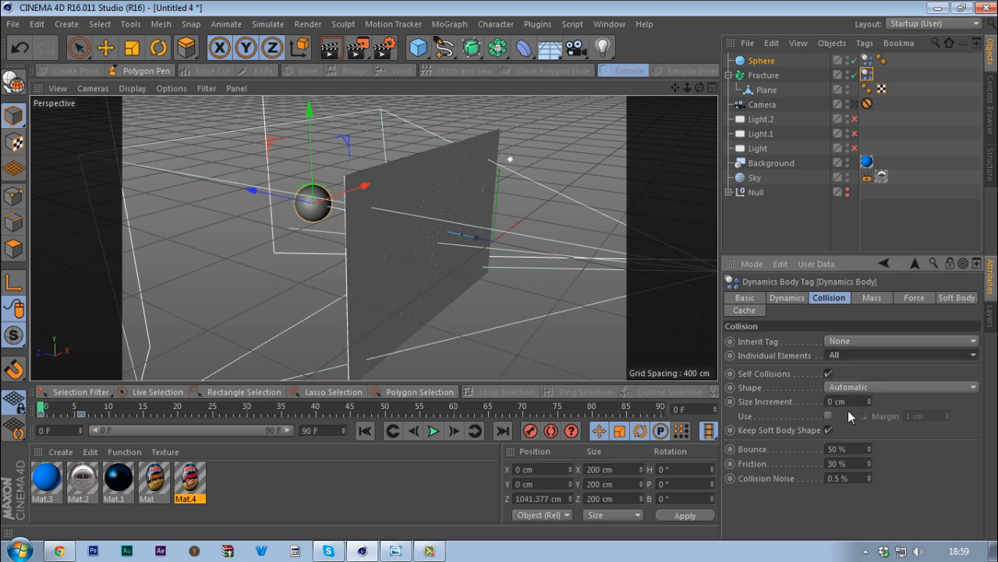
Play the simulation repeatedly from the first frame to check how the sphere shatters the wall.
{"action": "left_click", "coordinate": [434, 430]}
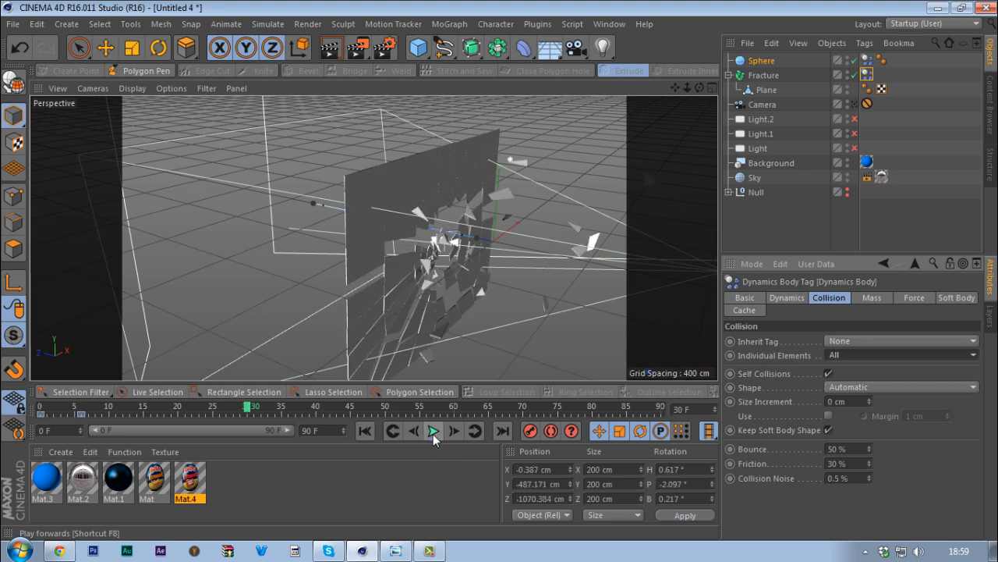
{"action": "left_click", "coordinate": [365, 430]}
{"action": "left_click", "coordinate": [433, 430]}
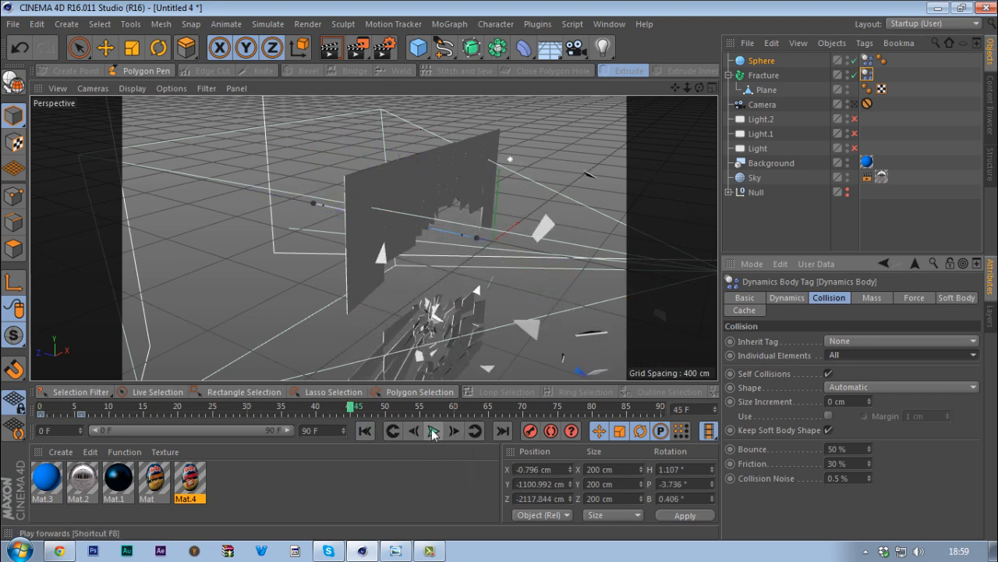
{"action": "left_click", "coordinate": [434, 431]}
{"action": "left_click", "coordinate": [366, 431]}
{"action": "left_click", "coordinate": [434, 431]}
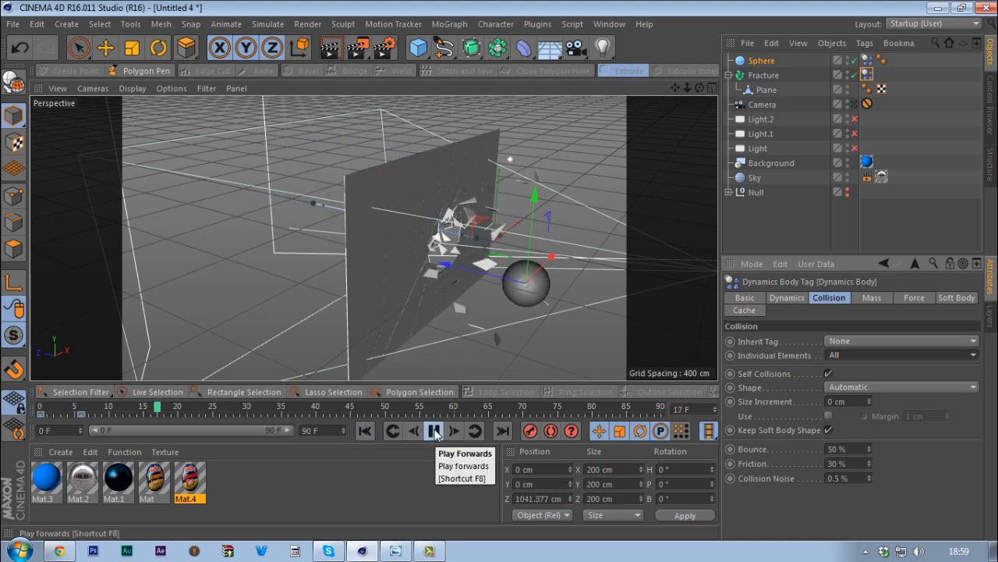
{"action": "left_click", "coordinate": [434, 431]}
{"action": "left_click", "coordinate": [365, 431]}
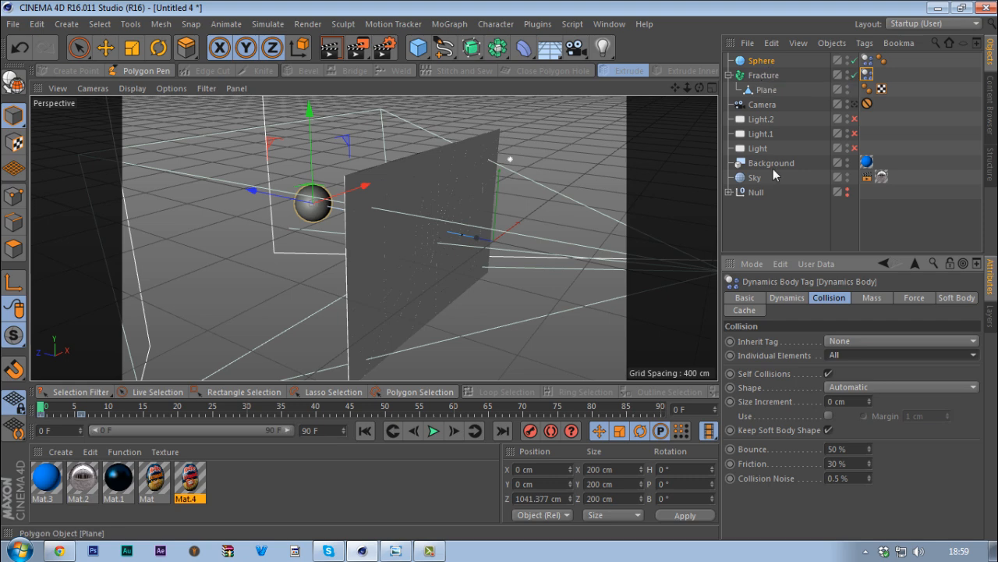
Make the Null holding the chip bags visible and preview the simulation through the Camera.
{"action": "left_click", "coordinate": [848, 191]}
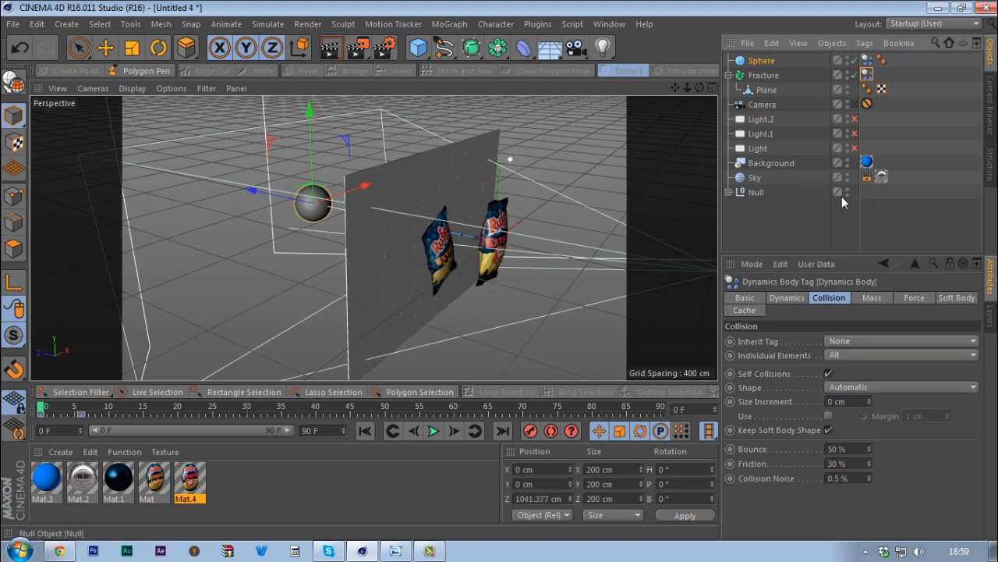
{"action": "left_click", "coordinate": [855, 106]}
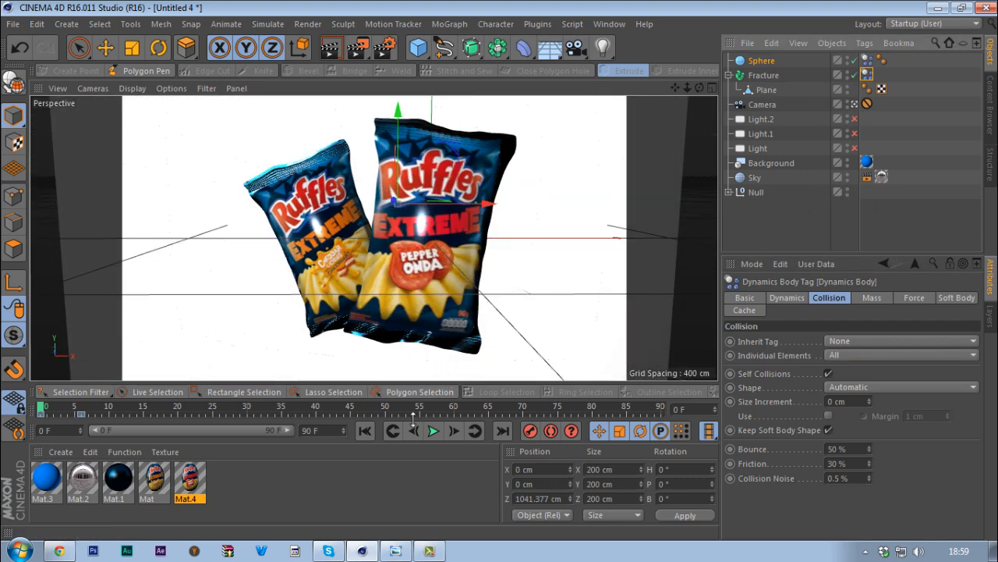
{"action": "left_click", "coordinate": [434, 431]}
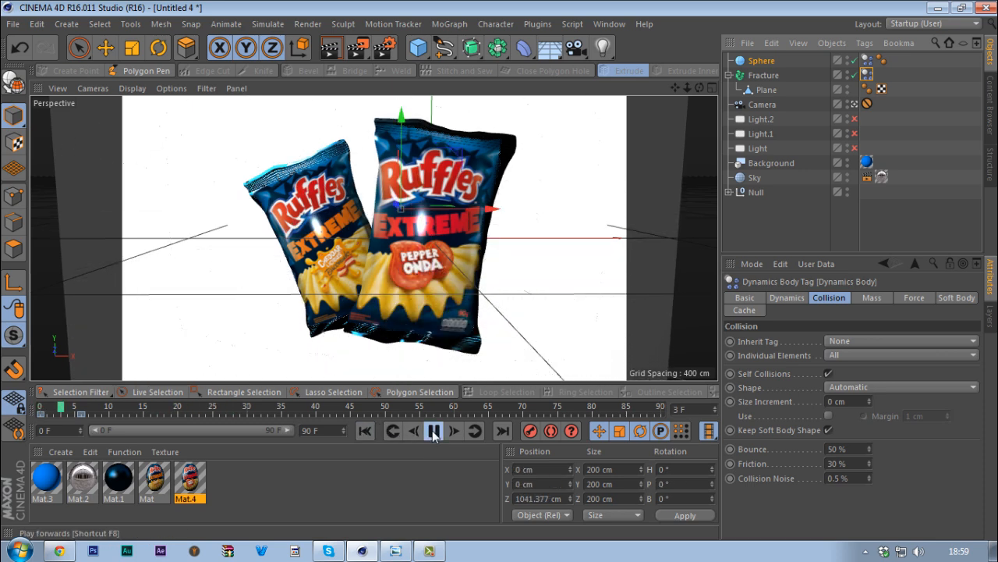
{"action": "left_click", "coordinate": [433, 431]}
{"action": "left_click", "coordinate": [365, 431]}
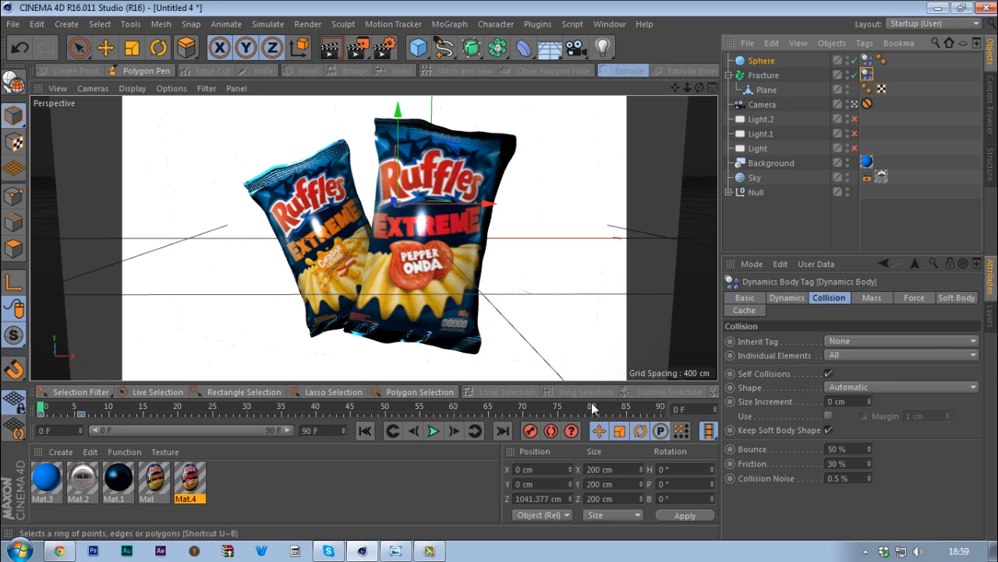
Examine the sphere's path past the wall and chip bags by playing the simulation in the Right view.
{"action": "middle_click", "coordinate": [468, 244]}
{"action": "middle_click", "coordinate": [281, 275]}
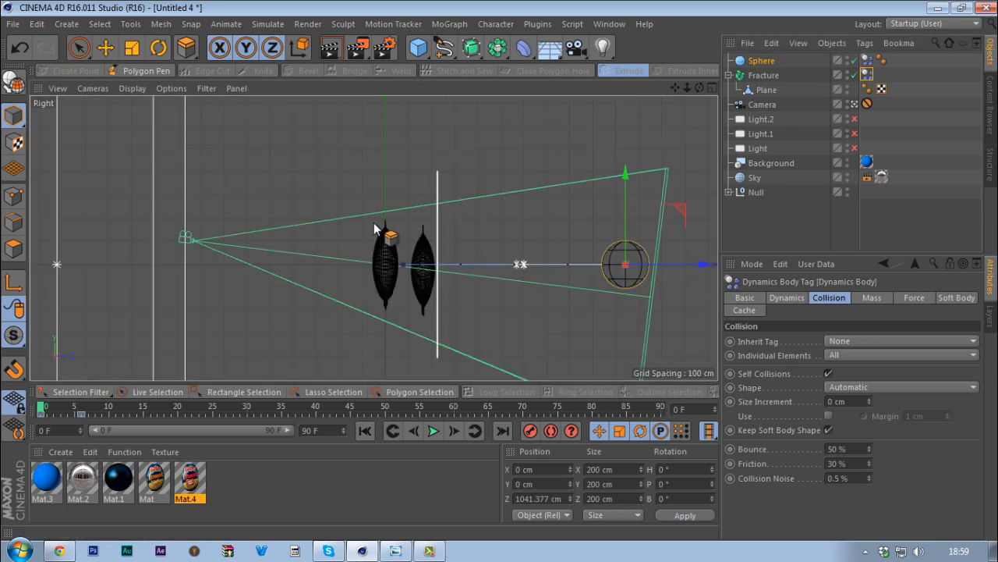
{"action": "scroll", "coordinate": [401, 266], "scroll_direction": "down", "scroll_amount": 5}
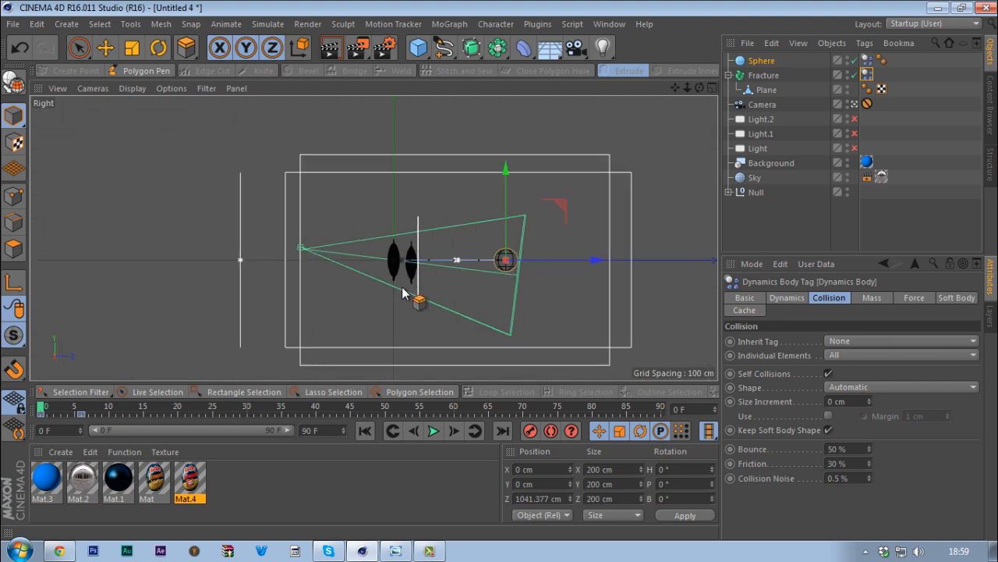
{"action": "scroll", "coordinate": [422, 261], "scroll_direction": "up", "scroll_amount": 2}
{"action": "left_click", "coordinate": [433, 431]}
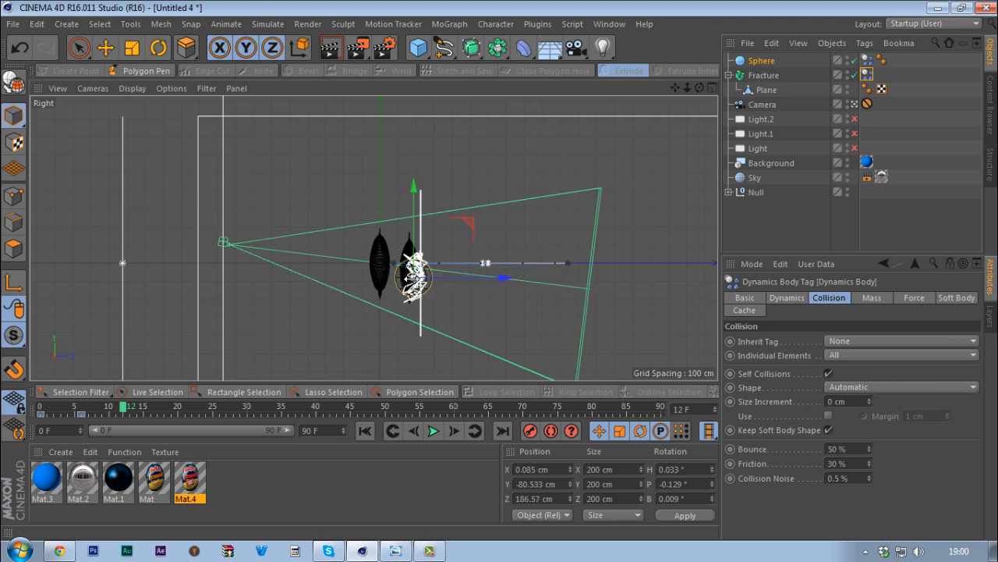
{"action": "left_click", "coordinate": [363, 431]}
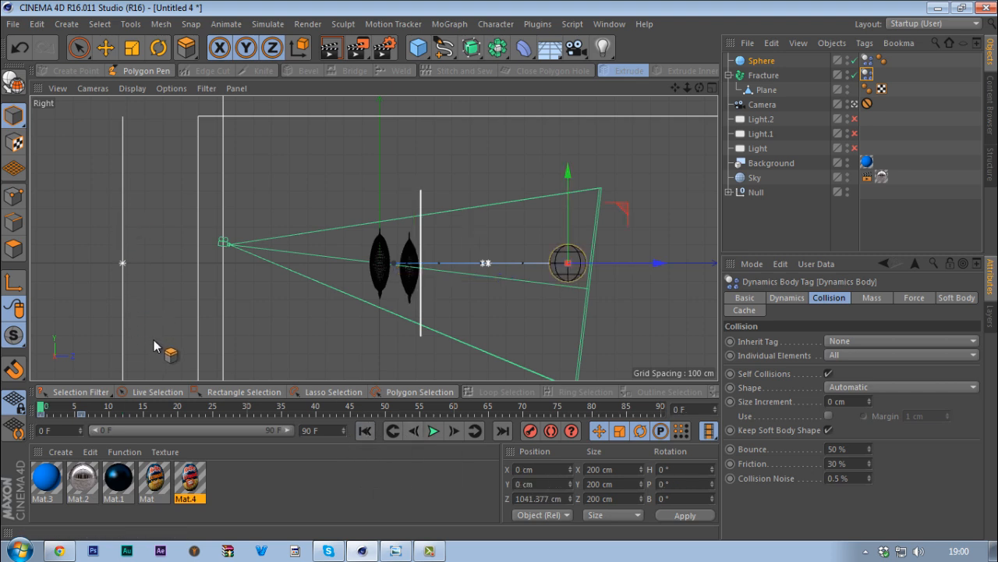
Raise the end key of the sphere's motion path above the chip bags in the Right view and play the simulation.
{"action": "left_click", "coordinate": [111, 51]}
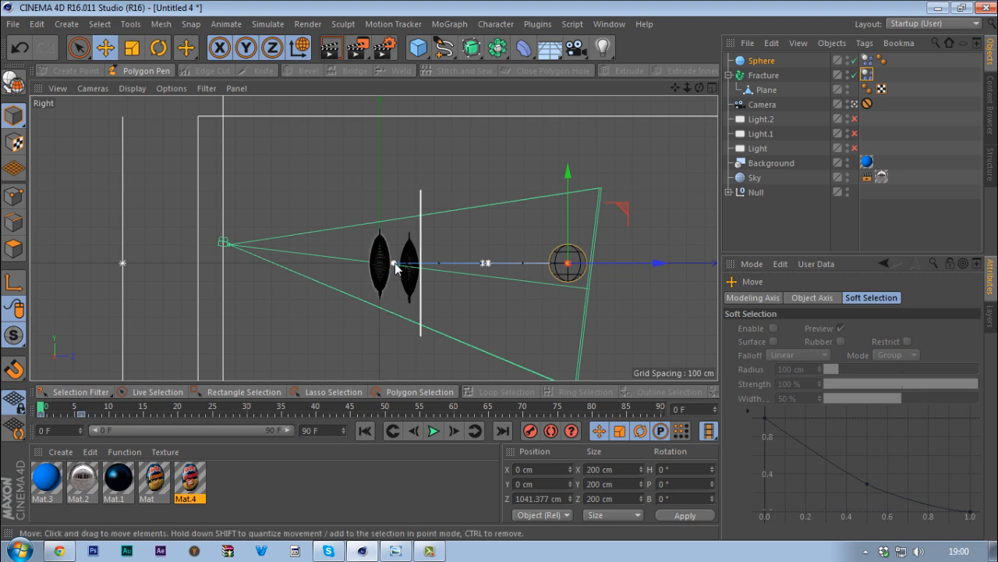
{"action": "left_click_drag", "start_coordinate": [395, 263], "coordinate": [391, 217]}
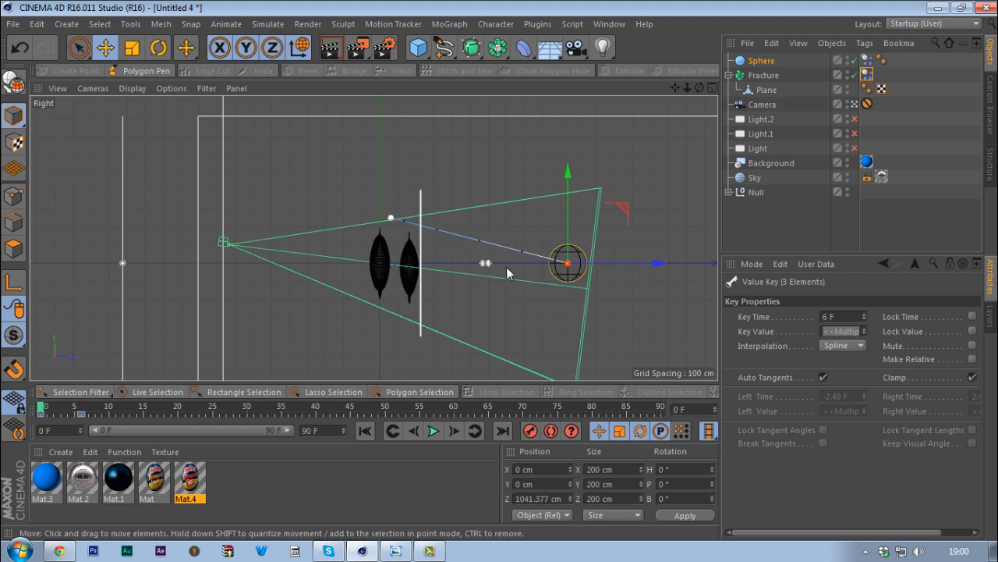
{"action": "left_click", "coordinate": [433, 431]}
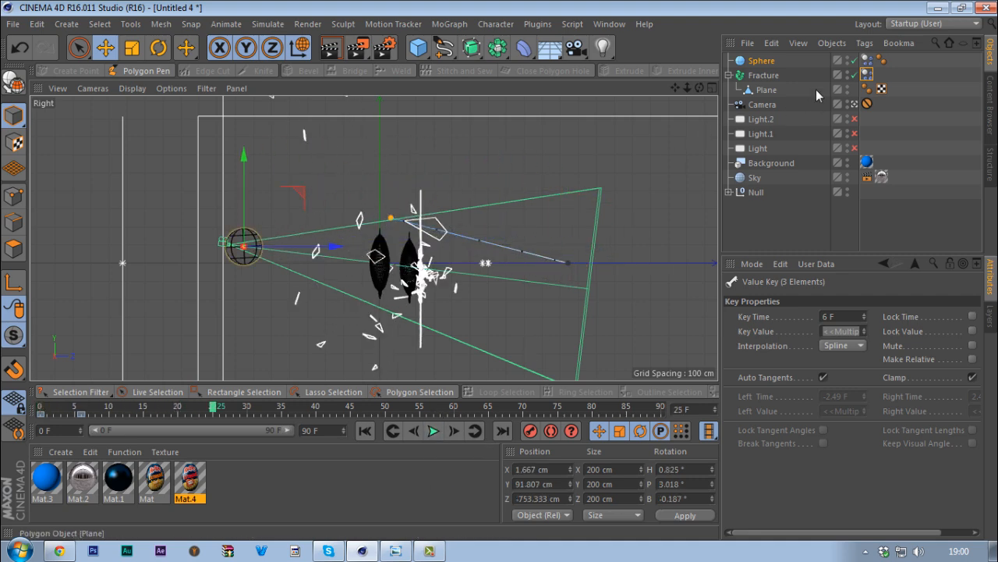
Replay the simulation from the first frame in the Perspective camera view to check the sphere's raised trajectory.
{"action": "middle_click", "coordinate": [378, 188]}
{"action": "middle_click", "coordinate": [227, 169]}
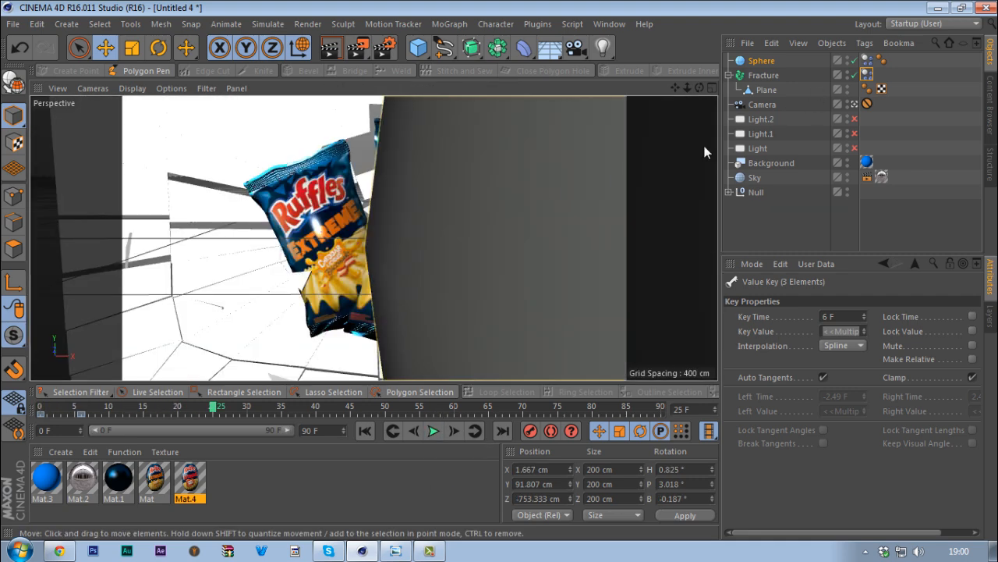
{"action": "left_click", "coordinate": [365, 431]}
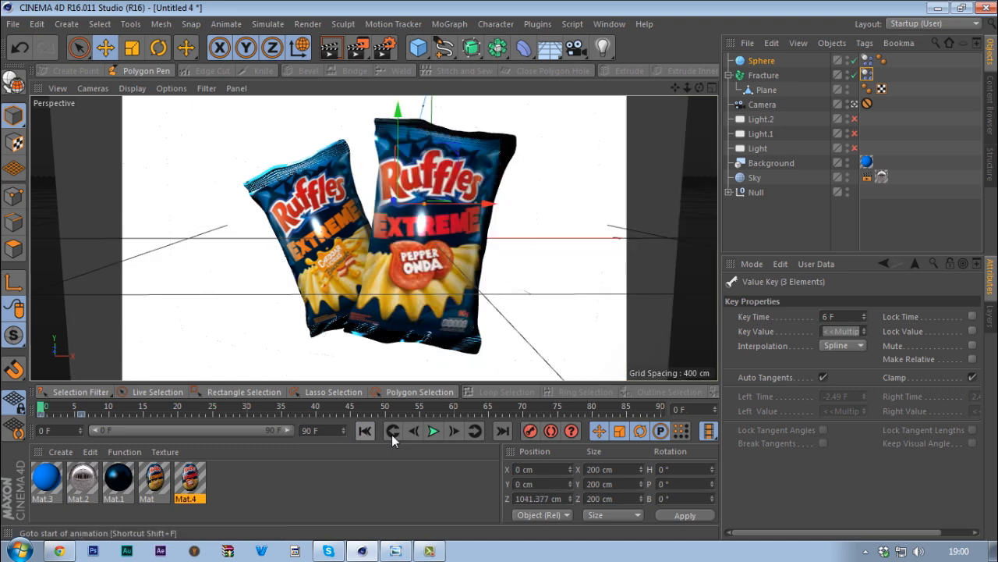
{"action": "left_click", "coordinate": [434, 431]}
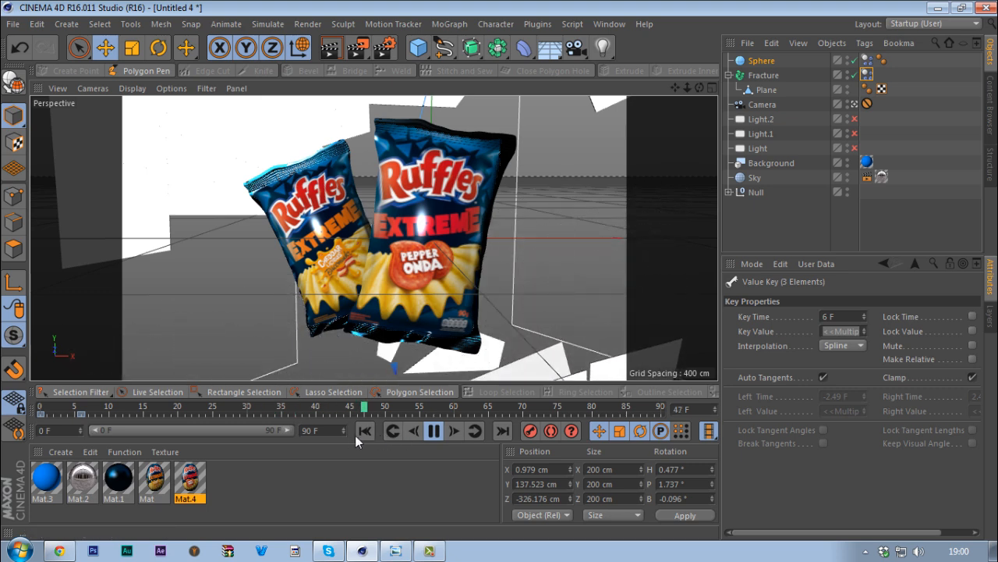
{"action": "left_click", "coordinate": [365, 432]}
{"action": "left_click", "coordinate": [434, 431]}
{"action": "left_click", "coordinate": [365, 431]}
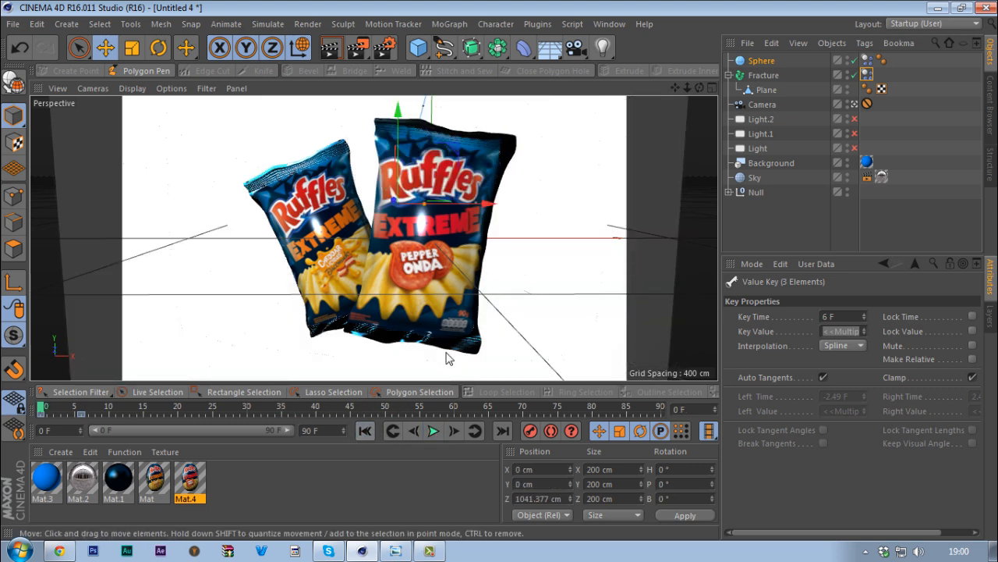
Nudge the sphere up about 18 cm in the Front view and shift its path's end key toward negative X in the Top view.
{"action": "middle_click", "coordinate": [435, 323]}
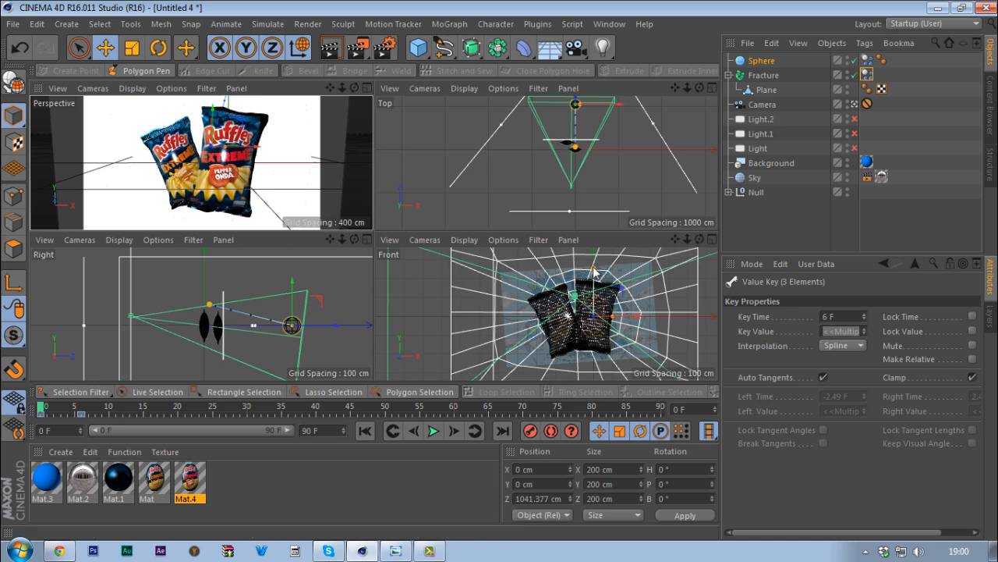
{"action": "left_click_drag", "start_coordinate": [593, 275], "coordinate": [591, 270]}
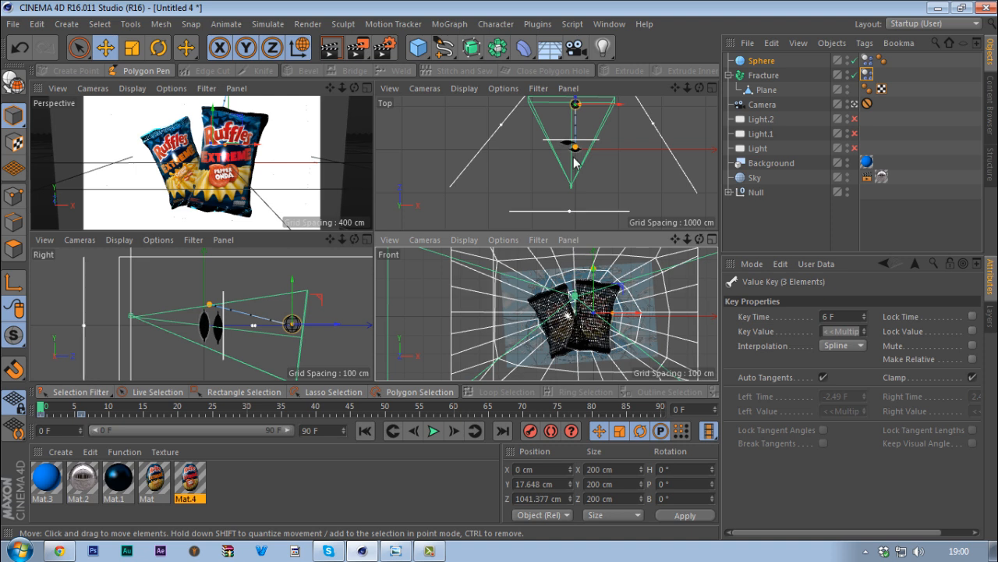
{"action": "left_click_drag", "start_coordinate": [575, 150], "coordinate": [557, 156]}
{"action": "left_click", "coordinate": [251, 181]}
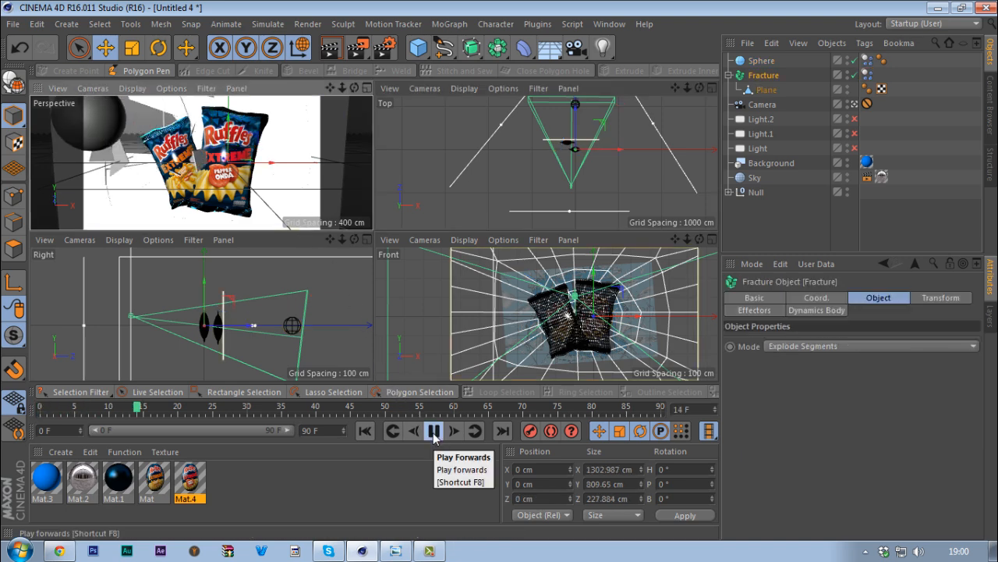
Rewind to the first frame and shift the end key of the sphere's motion path toward positive X, near the center axis, in the Top view.
{"action": "left_click", "coordinate": [434, 432]}
{"action": "left_click", "coordinate": [366, 432]}
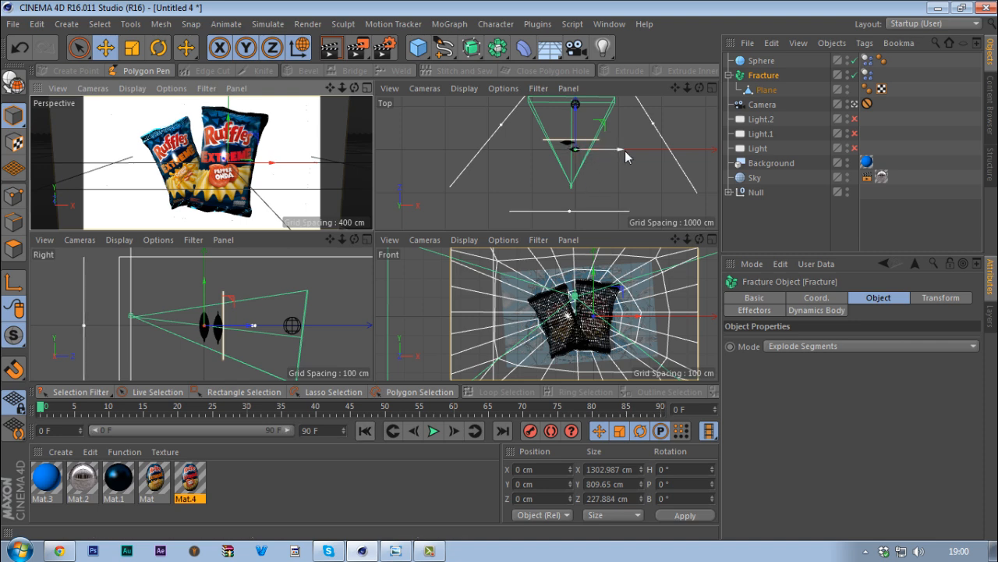
{"action": "left_click", "coordinate": [761, 61]}
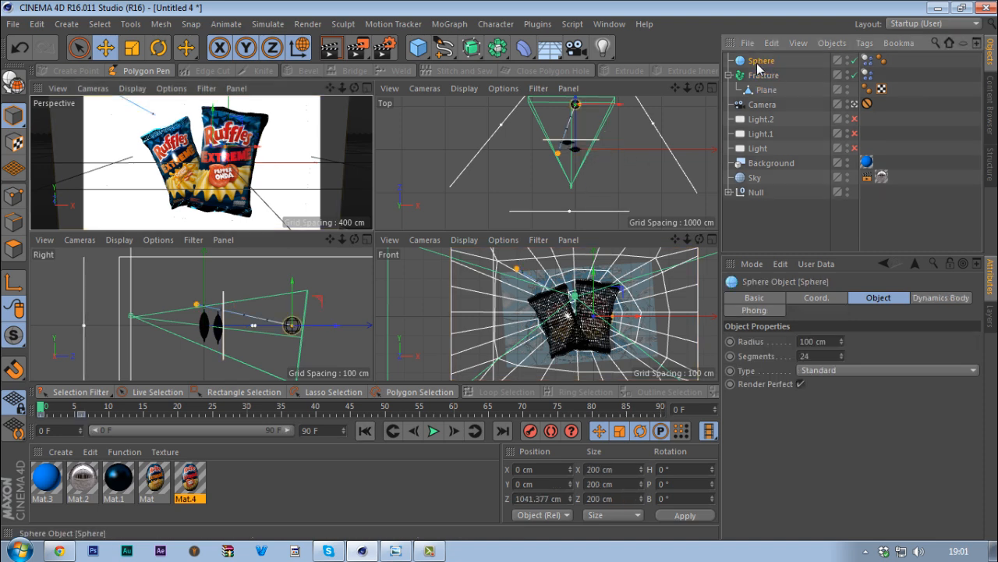
{"action": "left_click", "coordinate": [569, 153]}
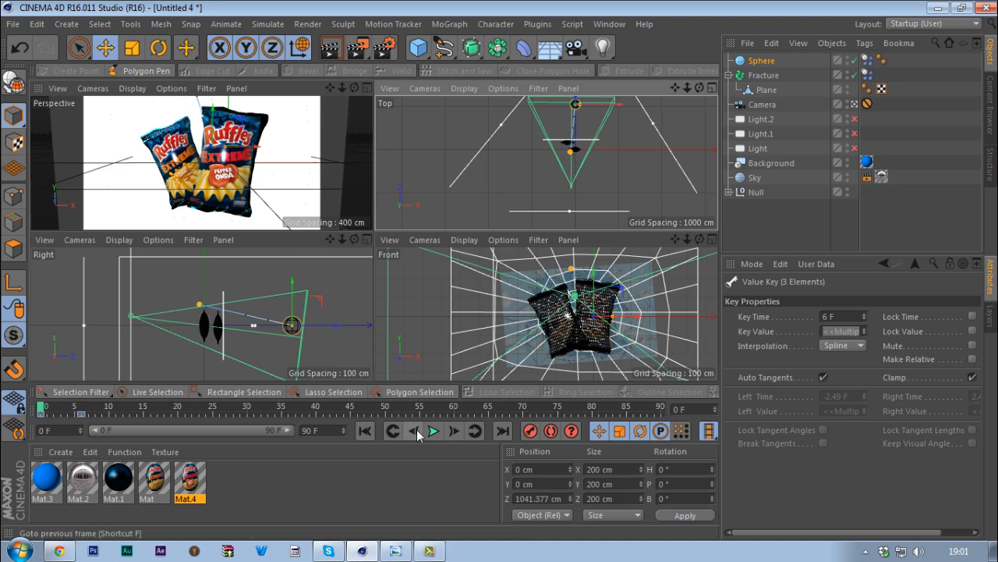
Play the simulation in the four-view layout to check the sphere's adjusted path, and return to the first frame.
{"action": "left_click", "coordinate": [312, 191]}
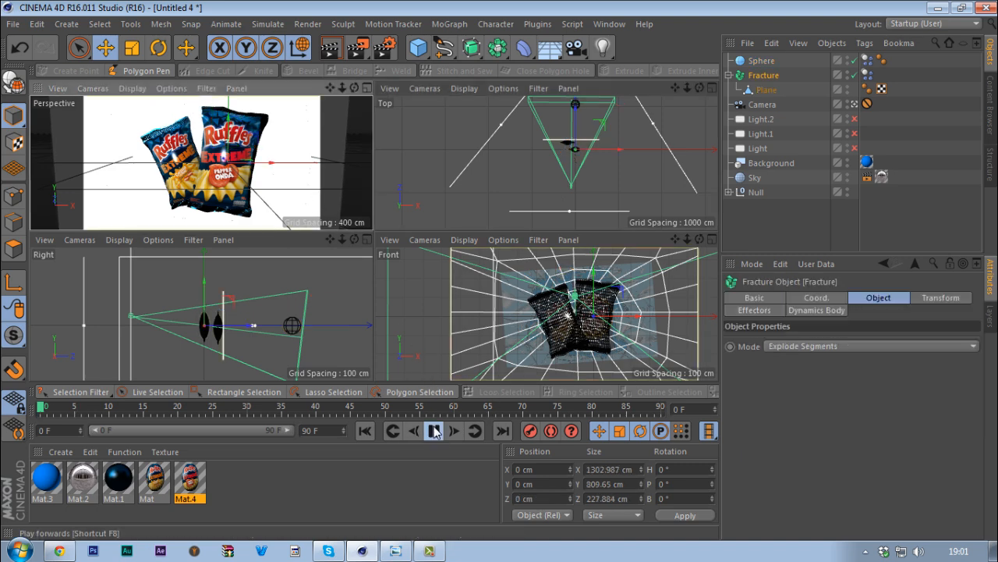
{"action": "left_click", "coordinate": [434, 430]}
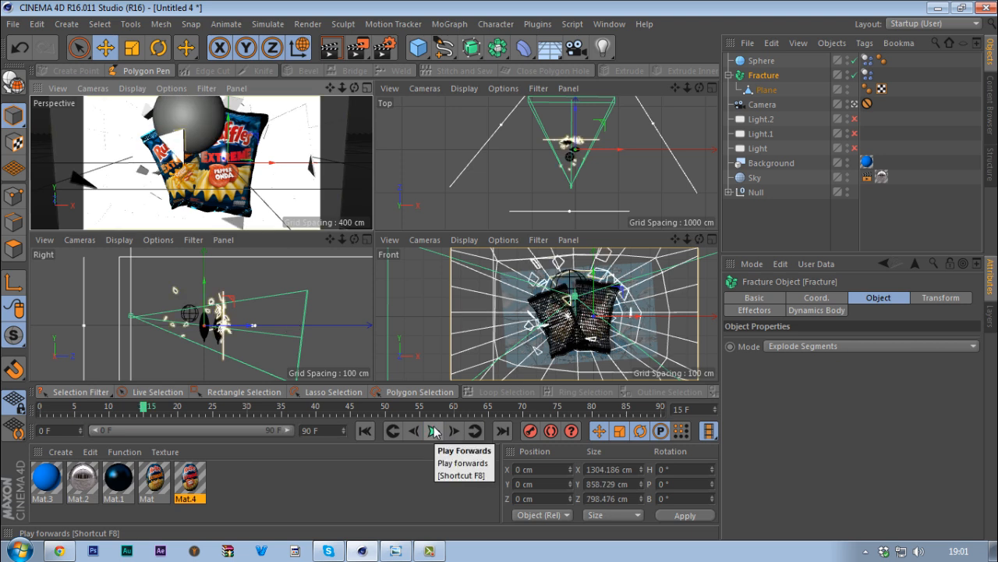
{"action": "left_click", "coordinate": [364, 430]}
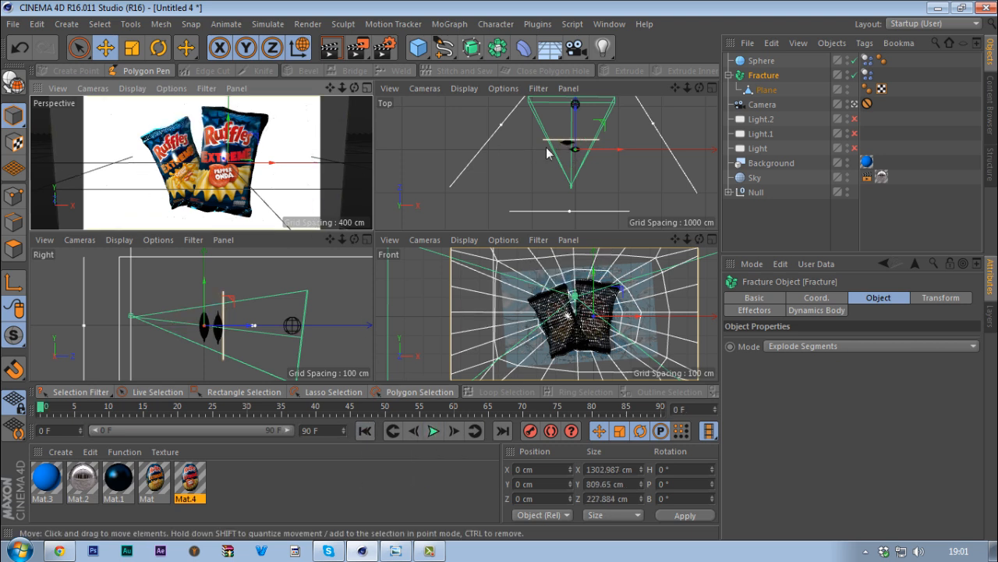
Leave the scene camera view, scale the sphere uniformly to about 358 cm, and convert it to an editable polygon object.
{"action": "left_click", "coordinate": [762, 61]}
{"action": "middle_click", "coordinate": [245, 148]}
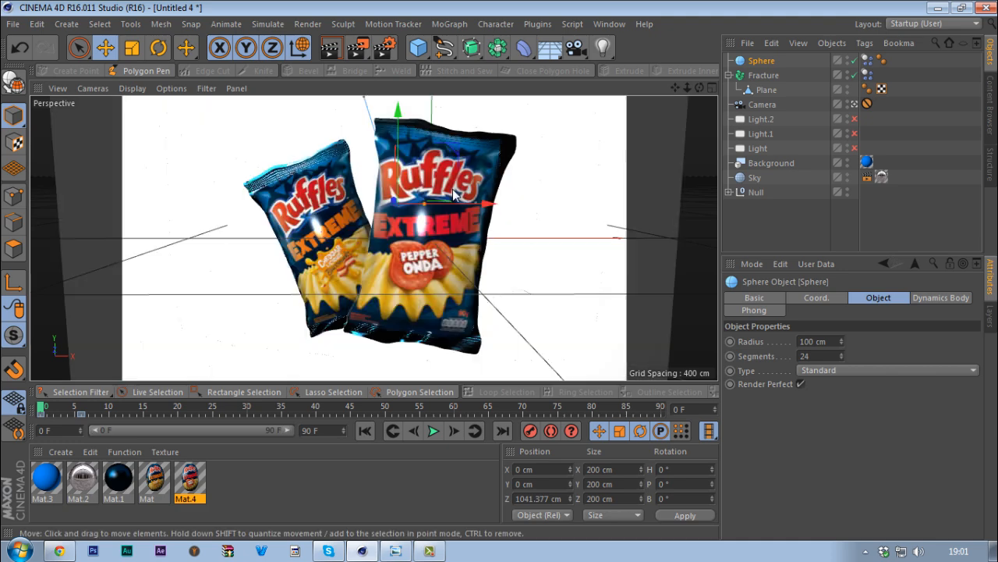
{"action": "left_click", "coordinate": [855, 106]}
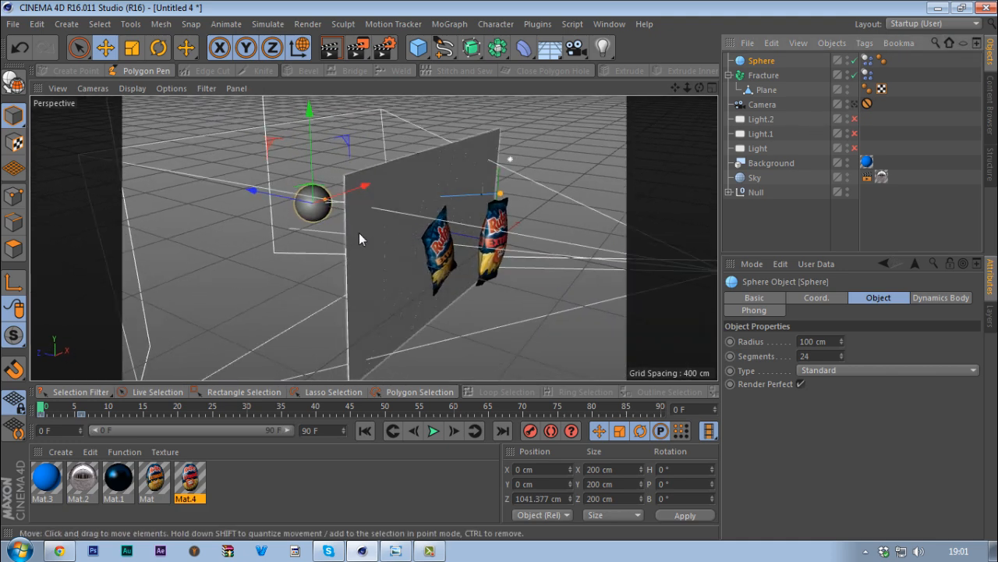
{"action": "key", "text": "t"}
{"action": "left_click_drag", "start_coordinate": [361, 229], "coordinate": [796, 156]}
{"action": "key", "text": "c"}
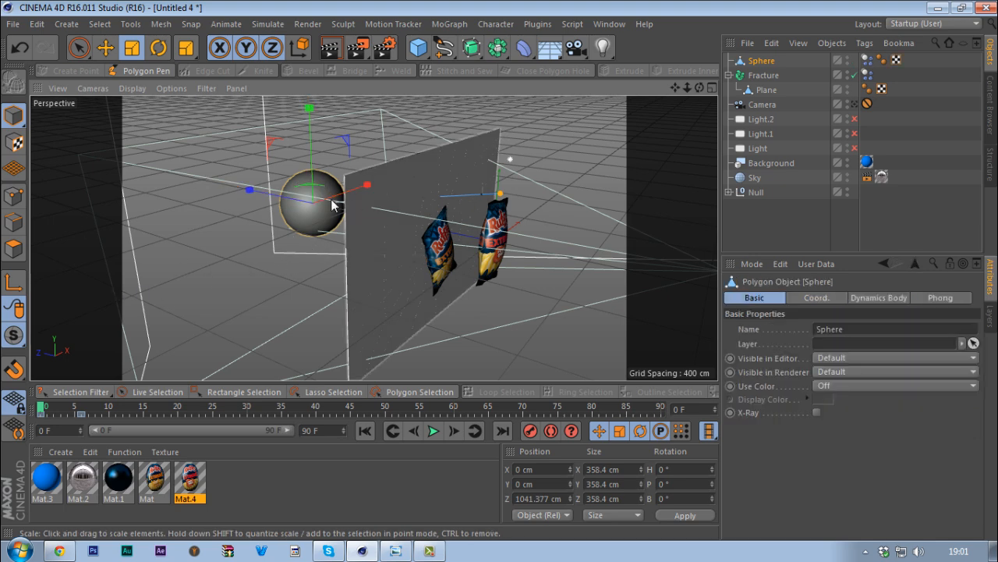
Stretch the sphere along Z and enlarge it uniformly into an ellipsoid of about 481 × 481 × 950 cm.
{"action": "left_click_drag", "start_coordinate": [249, 190], "coordinate": [245, 194]}
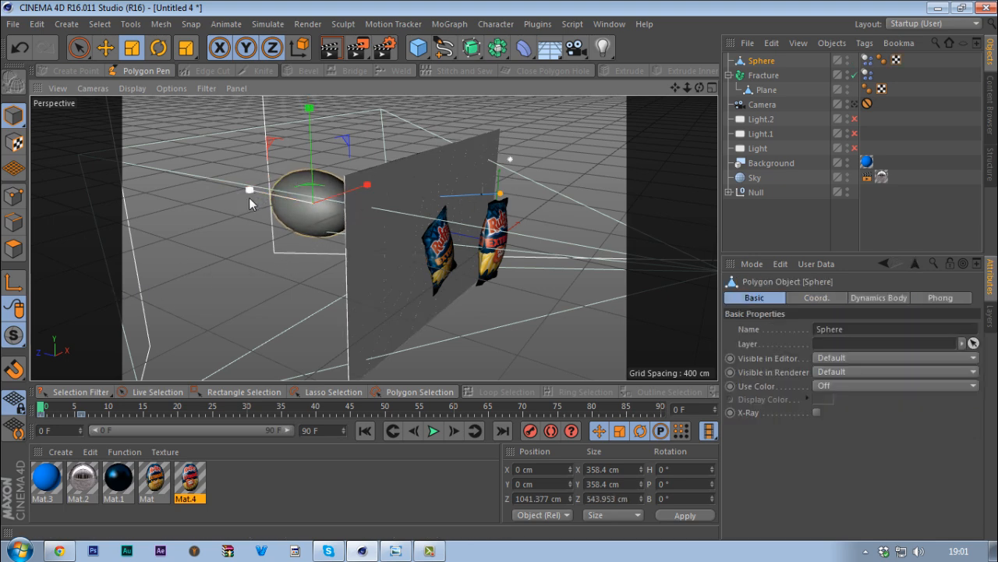
{"action": "left_click_drag", "start_coordinate": [297, 231], "coordinate": [328, 241], "text": "alt"}
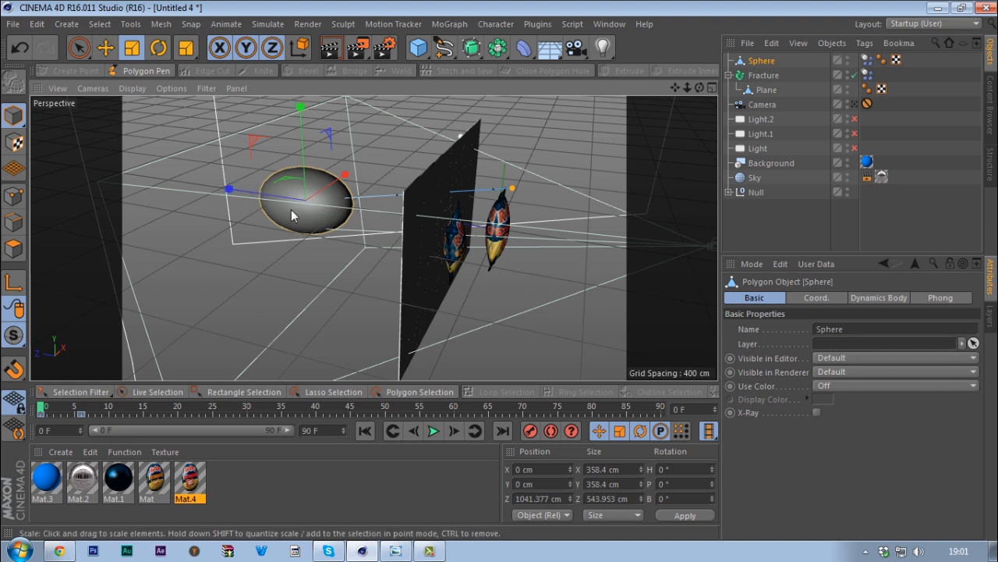
{"action": "left_click_drag", "start_coordinate": [248, 196], "coordinate": [223, 174]}
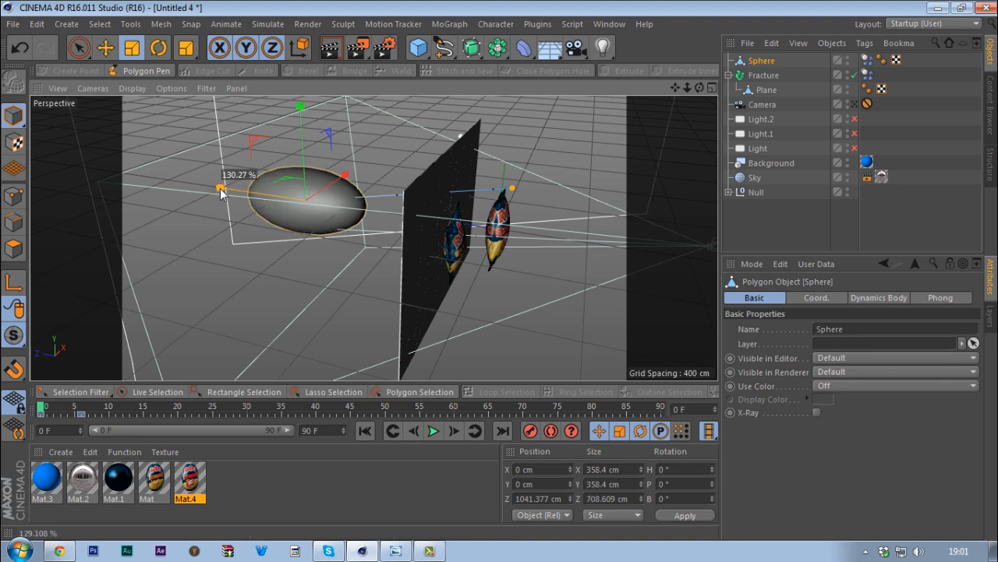
{"action": "left_click_drag", "start_coordinate": [220, 248], "coordinate": [303, 215]}
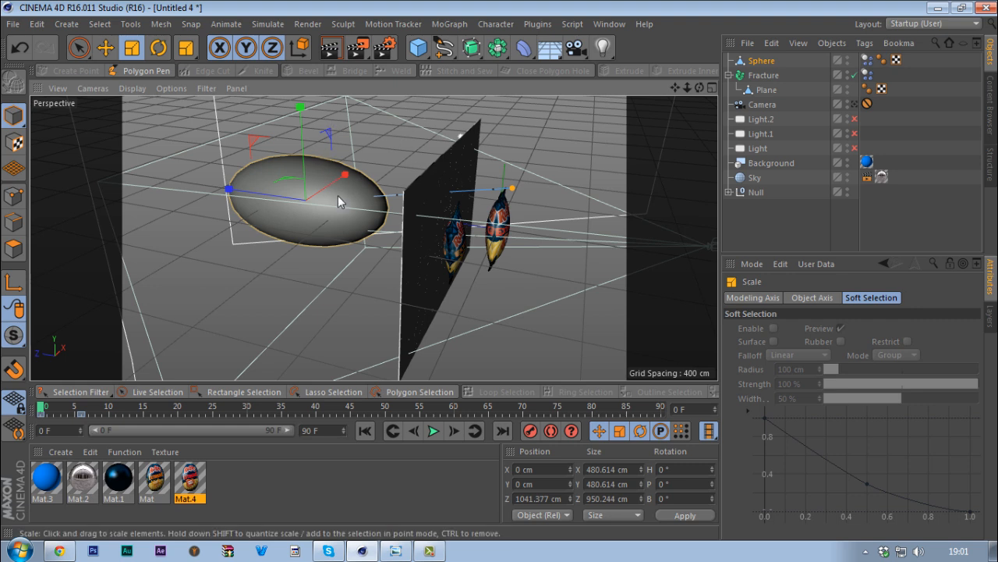
{"action": "left_click", "coordinate": [418, 48]}
Play the simulation from an angled free view to check how the ellipsoid breaks the wall, and rewind it.
{"action": "left_click_drag", "start_coordinate": [475, 251], "coordinate": [410, 253], "text": "alt"}
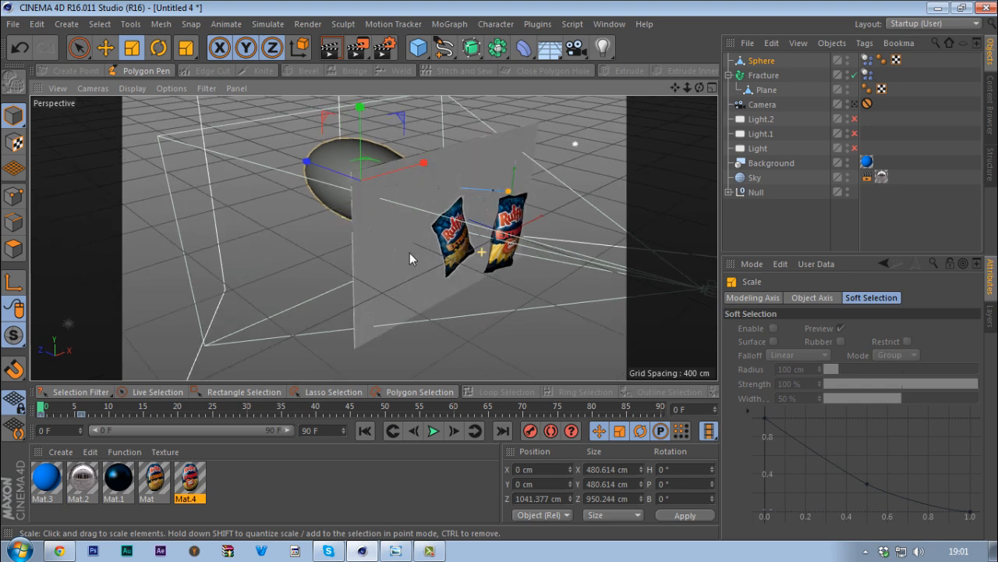
{"action": "left_click", "coordinate": [434, 430]}
{"action": "left_click", "coordinate": [433, 430]}
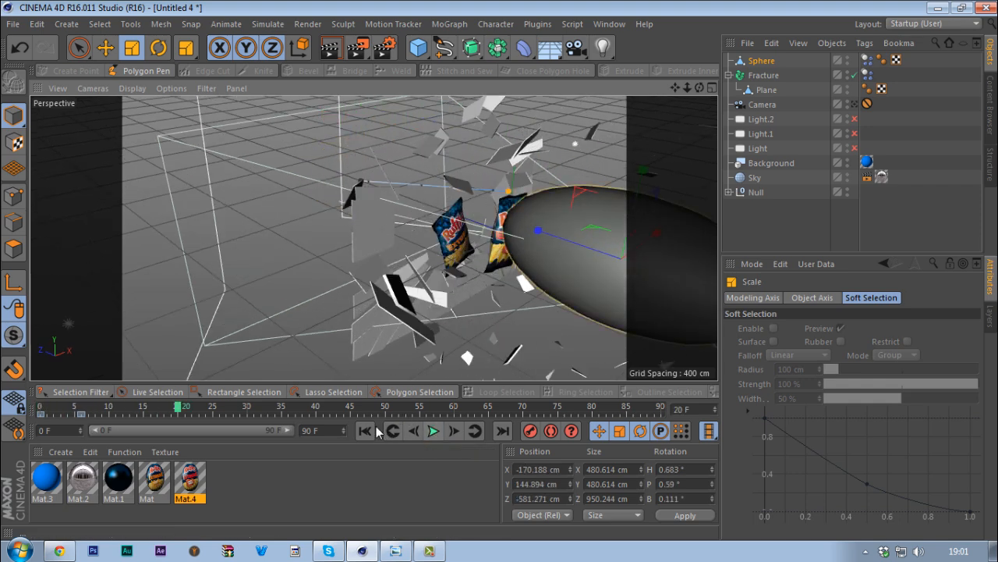
{"action": "left_click", "coordinate": [364, 430]}
Switch back to the scene camera and play the wall-breaking simulation twice from the first frame.
{"action": "left_click", "coordinate": [855, 104]}
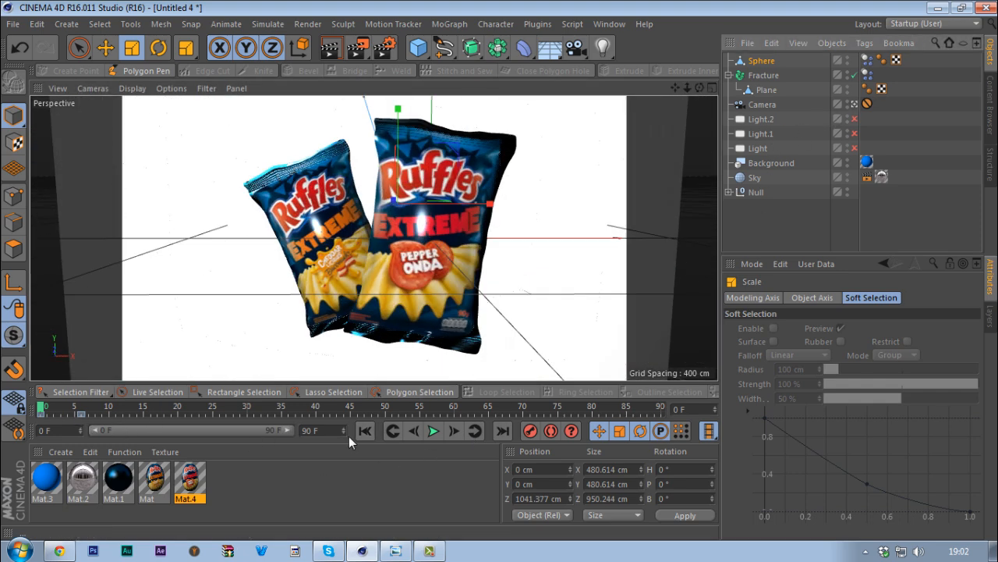
{"action": "left_click", "coordinate": [434, 431]}
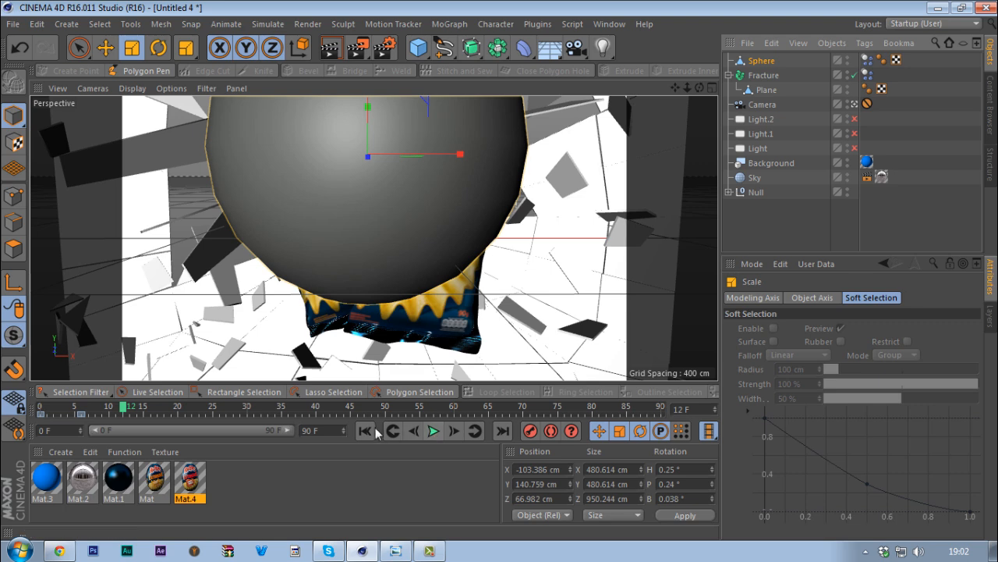
{"action": "left_click", "coordinate": [366, 431]}
{"action": "left_click", "coordinate": [431, 430]}
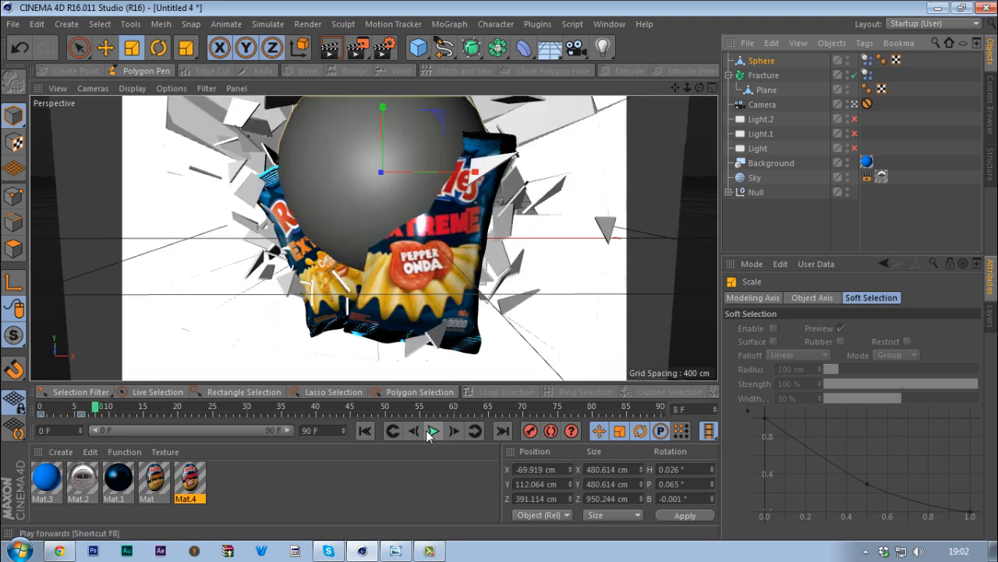
{"action": "left_click", "coordinate": [365, 430]}
Step frame by frame to frame 8 through the scene camera to examine the sphere's impact and the flying fragments.
{"action": "left_click", "coordinate": [453, 431]}
{"action": "left_click", "coordinate": [454, 430]}
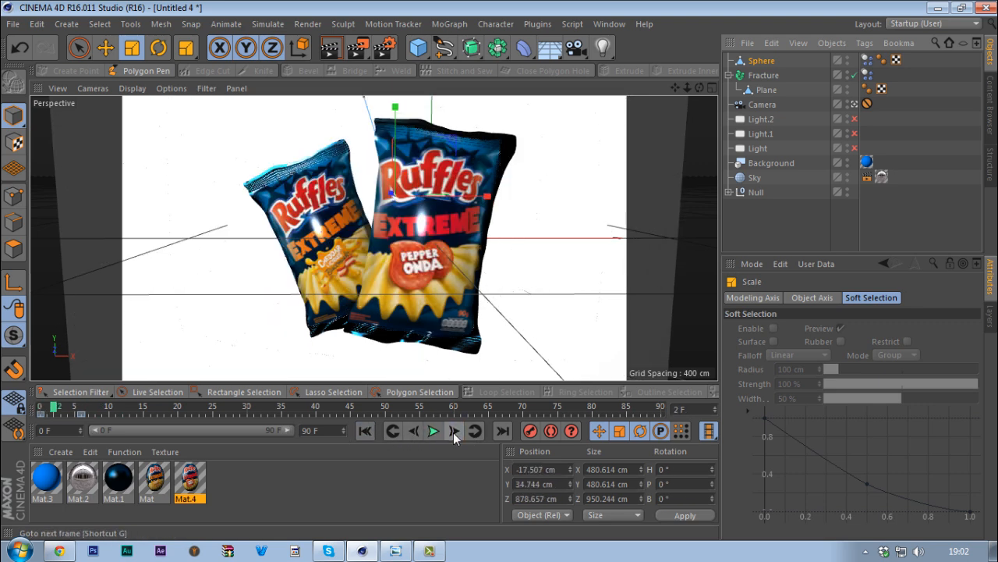
{"action": "left_click", "coordinate": [453, 430]}
{"action": "left_click", "coordinate": [453, 431]}
{"action": "left_click", "coordinate": [453, 431]}
{"action": "left_click", "coordinate": [453, 430]}
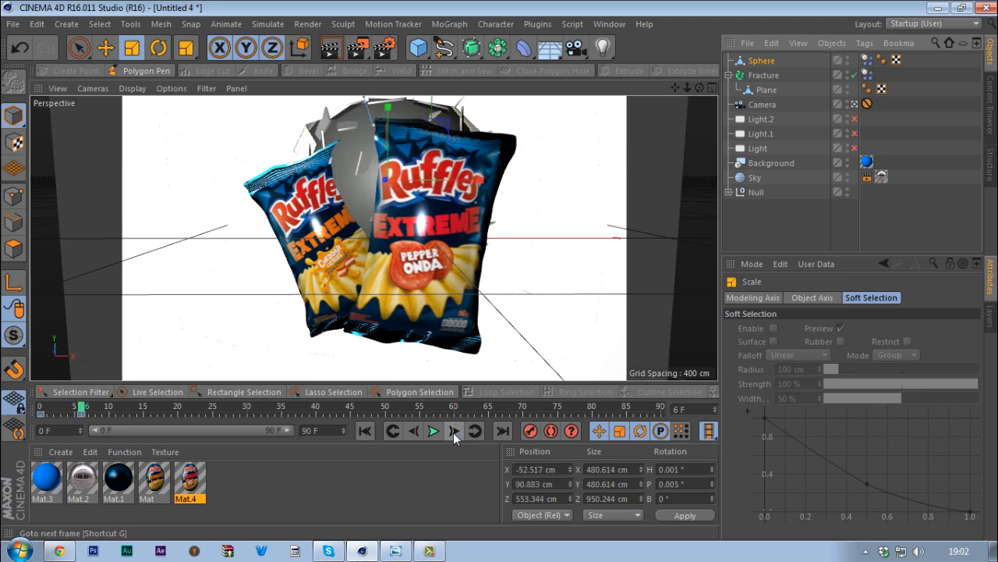
{"action": "left_click", "coordinate": [454, 431]}
{"action": "left_click", "coordinate": [453, 430]}
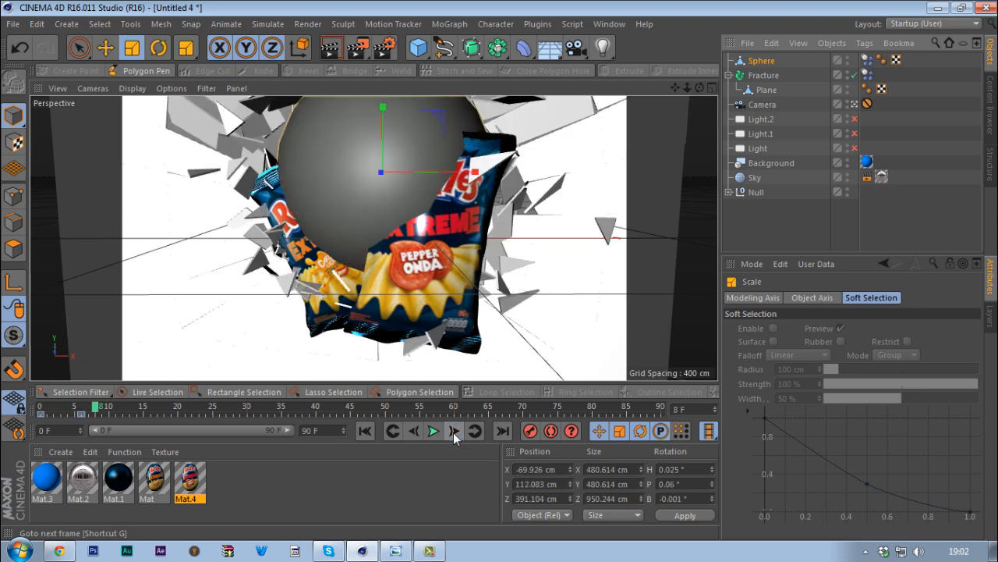
Return to the first frame and hide the sphere in both the editor and the render.
{"action": "left_click", "coordinate": [367, 432]}
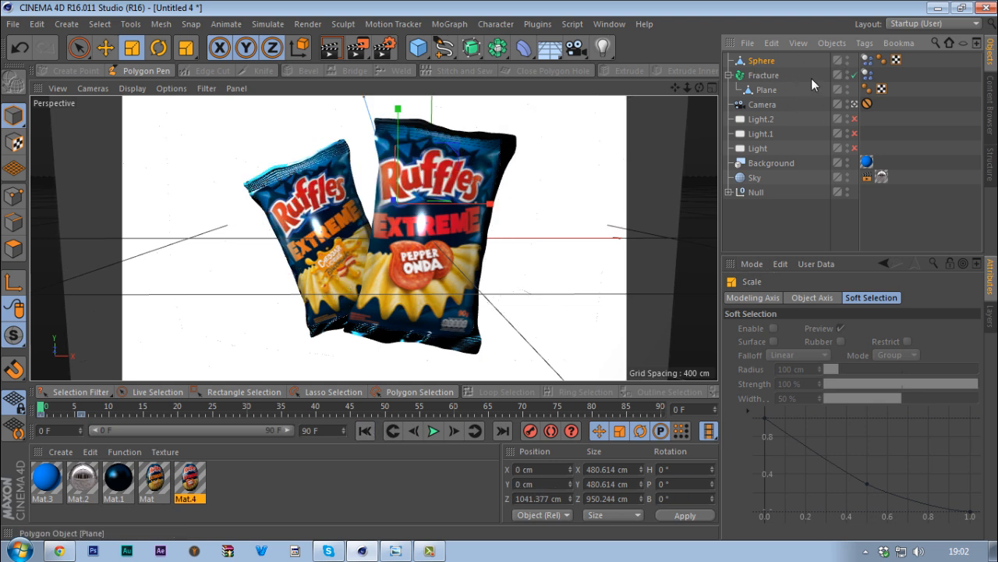
{"action": "left_click", "coordinate": [848, 60]}
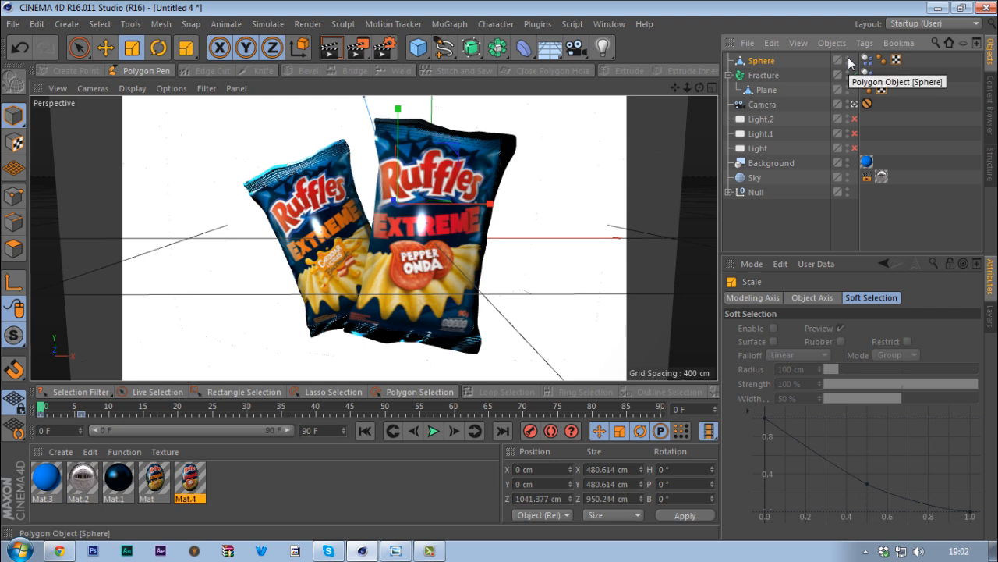
{"action": "left_click", "coordinate": [849, 59]}
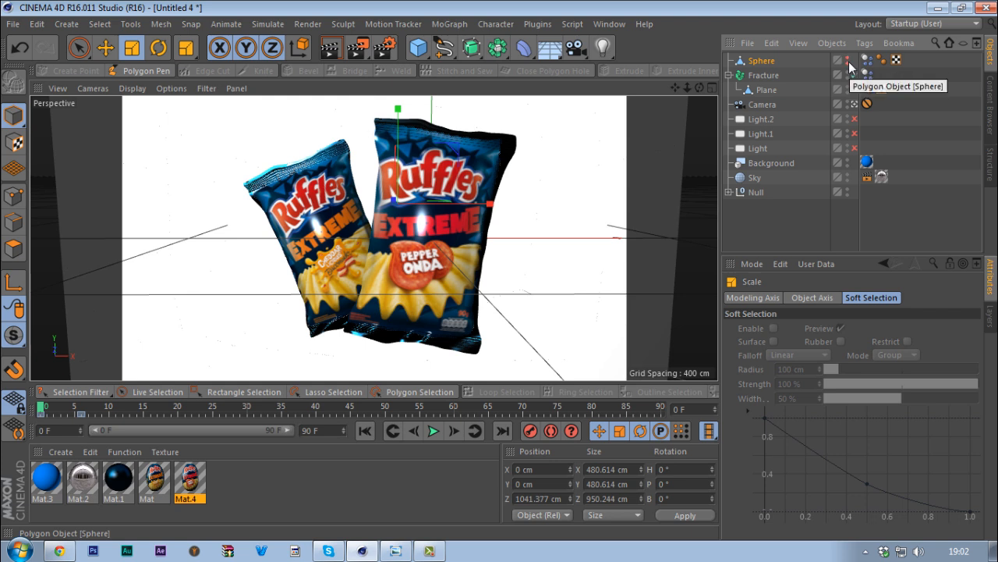
Step frame by frame to frame 10 to examine the wall fragments around the chip bags with the sphere hidden.
{"action": "left_click", "coordinate": [454, 432]}
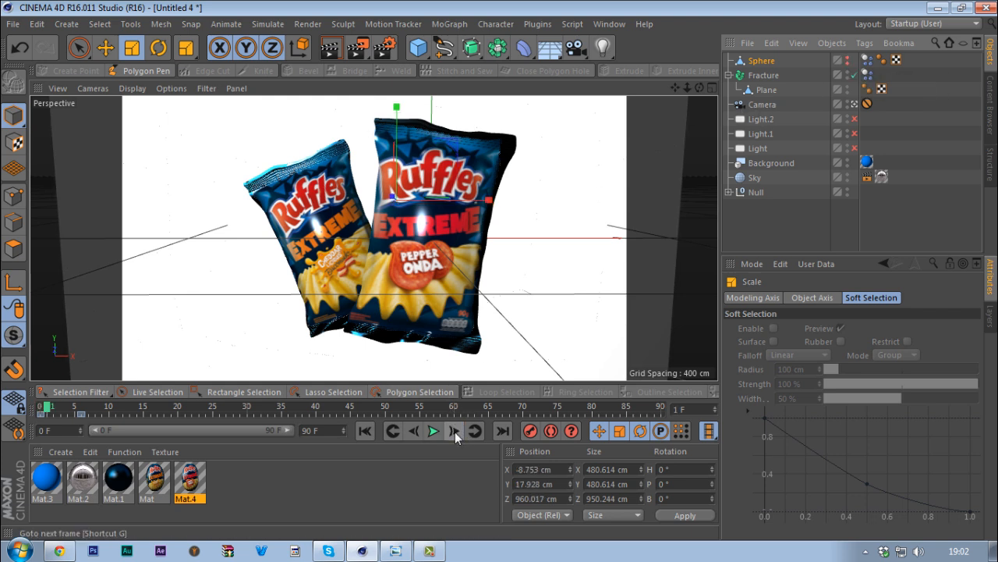
{"action": "left_click", "coordinate": [455, 431]}
{"action": "left_click", "coordinate": [455, 431]}
{"action": "left_click", "coordinate": [455, 432]}
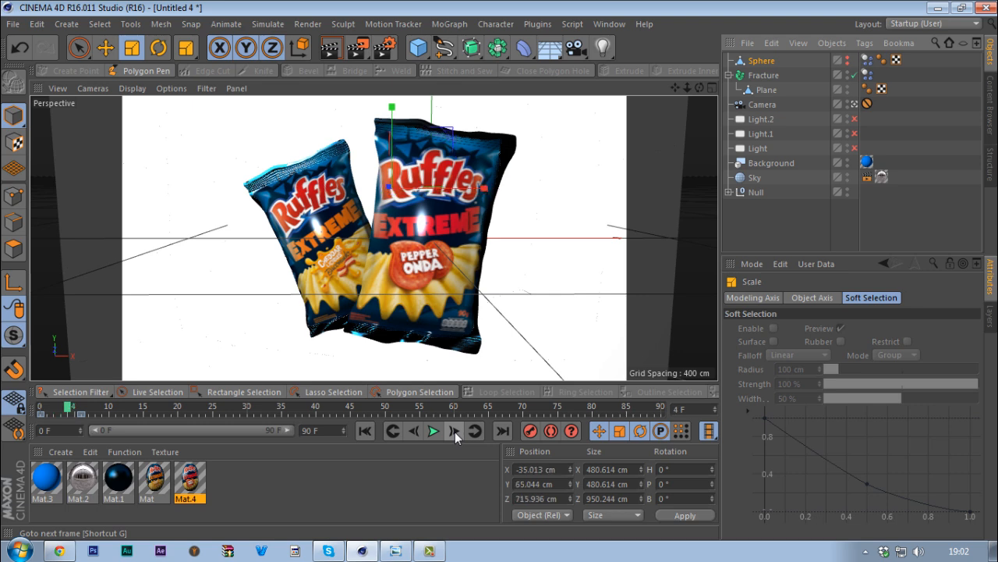
{"action": "left_click", "coordinate": [455, 432]}
{"action": "left_click", "coordinate": [455, 431]}
{"action": "left_click", "coordinate": [455, 432]}
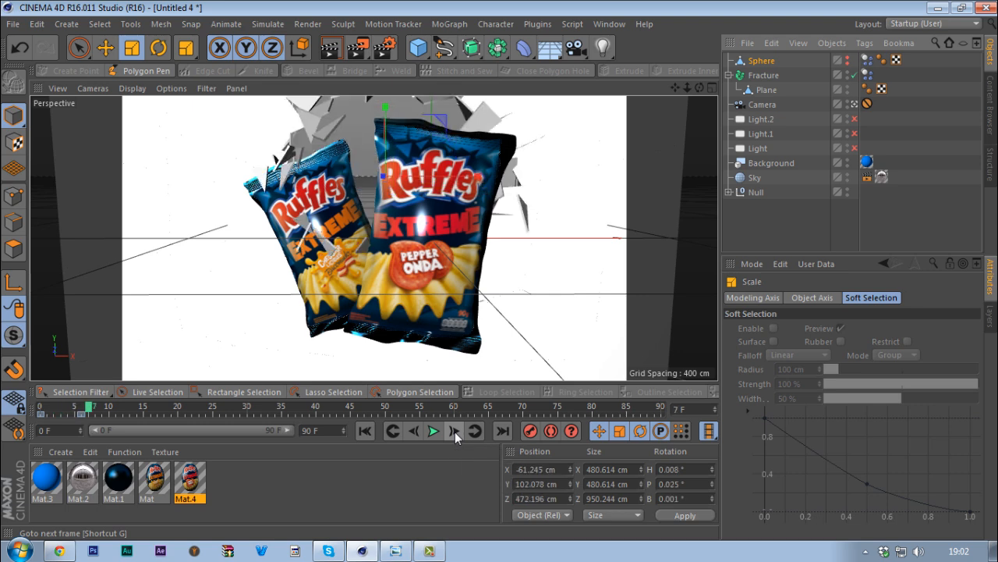
{"action": "left_click", "coordinate": [455, 431]}
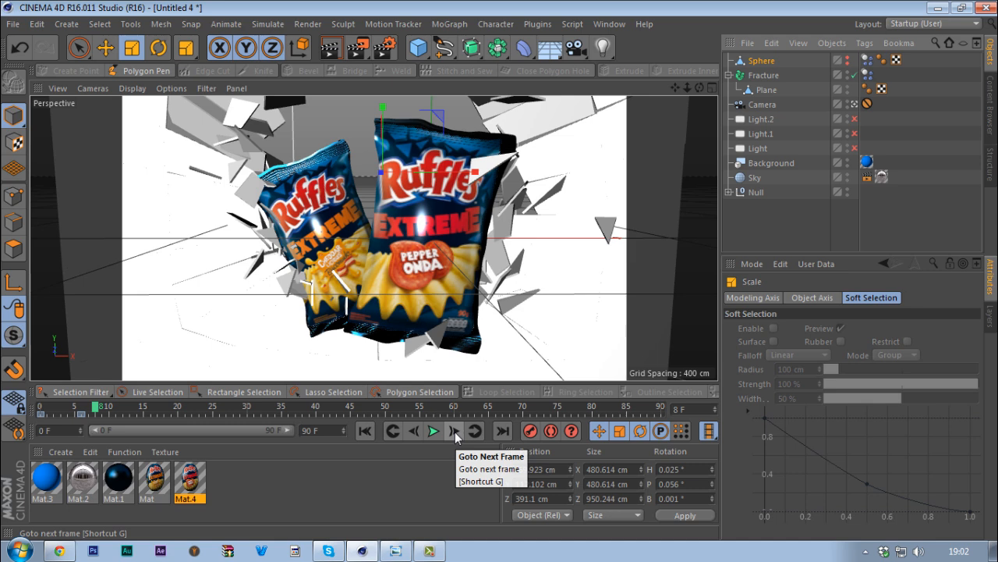
{"action": "left_click", "coordinate": [455, 432]}
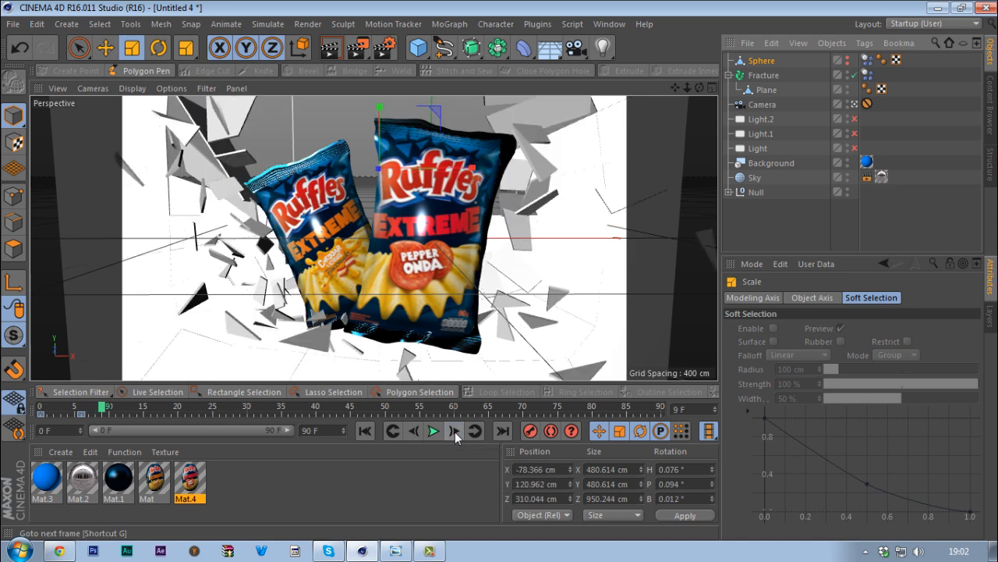
{"action": "left_click", "coordinate": [455, 431]}
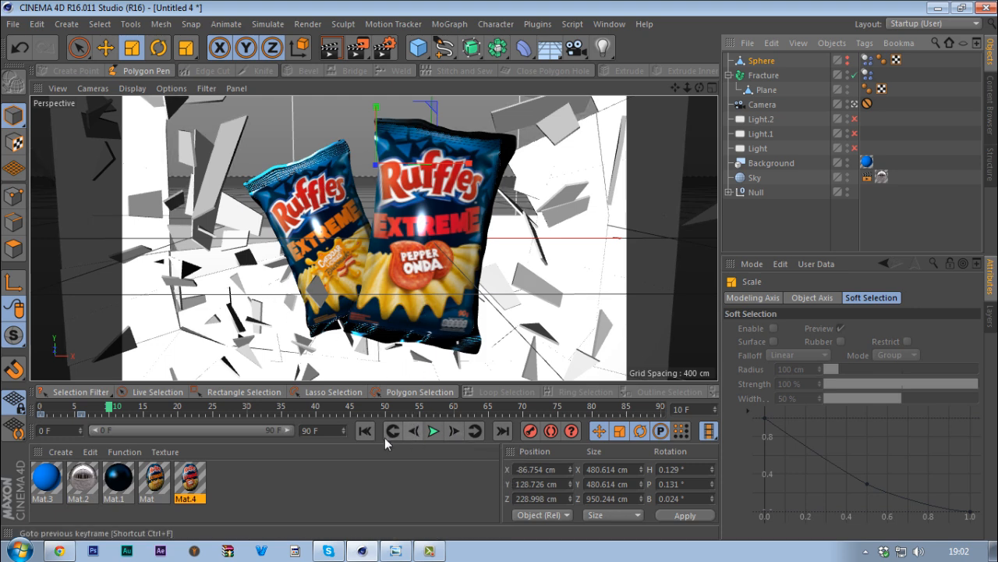
Make the sphere visible again in the editor and render, and lower its path's end key just above the chip bags in the Right view.
{"action": "left_click", "coordinate": [364, 431]}
{"action": "middle_click", "coordinate": [445, 201]}
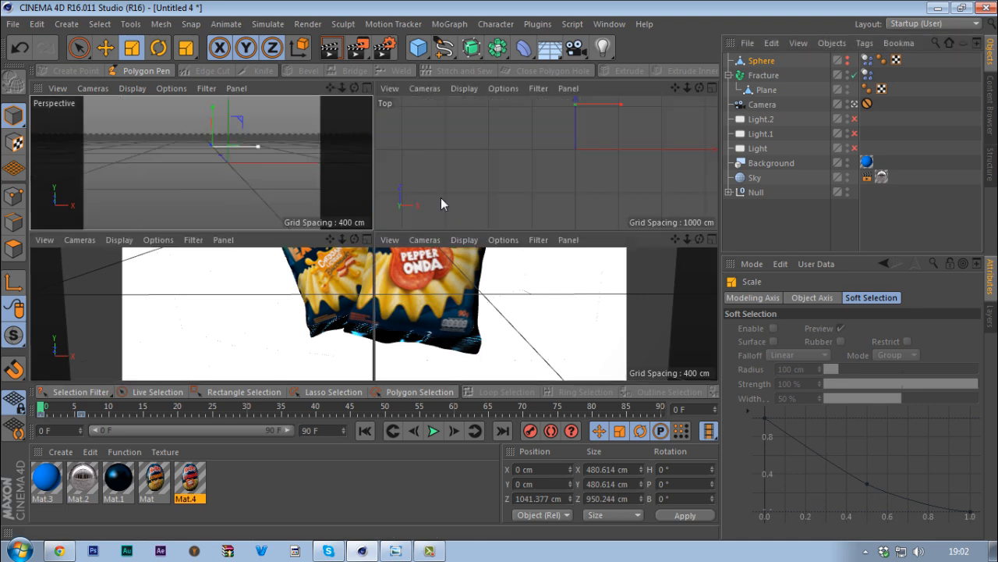
{"action": "middle_click", "coordinate": [303, 266]}
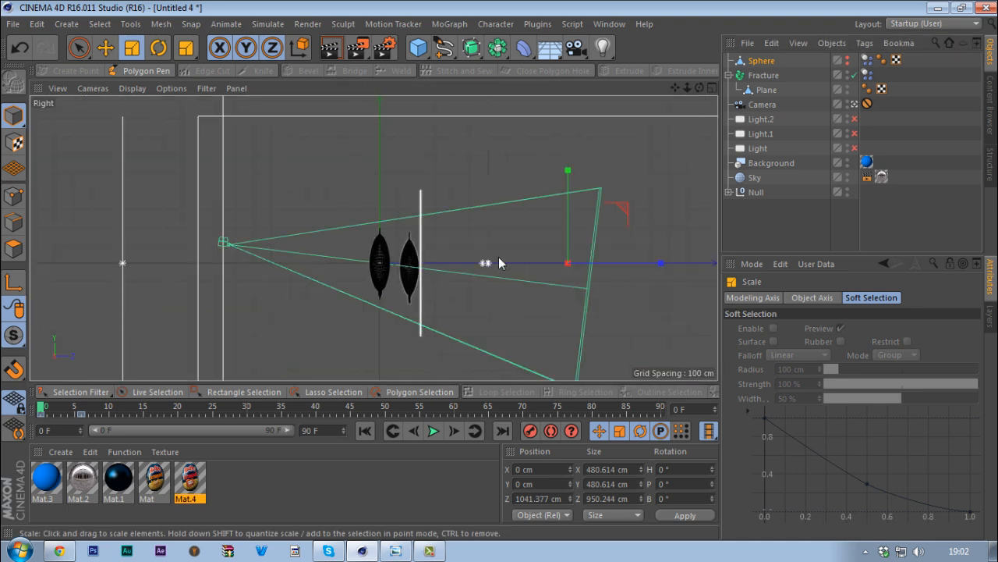
{"action": "left_click", "coordinate": [762, 62]}
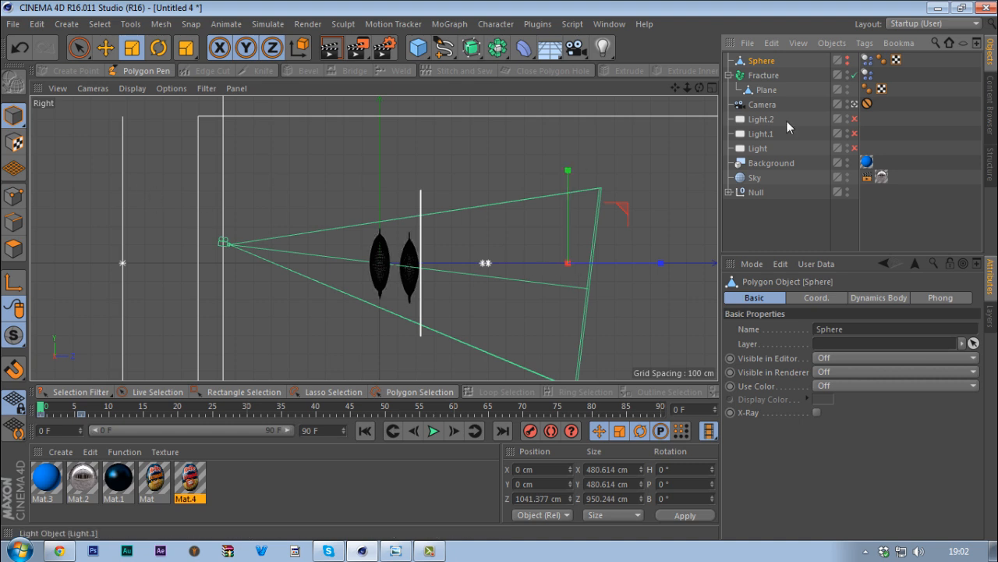
{"action": "left_click", "coordinate": [848, 60], "text": "ctrl"}
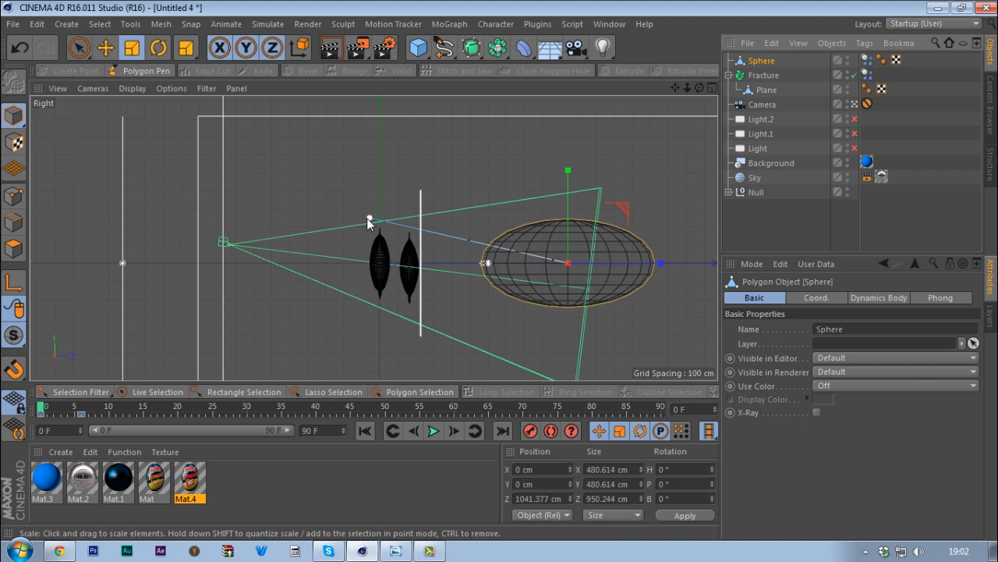
{"action": "left_click_drag", "start_coordinate": [366, 217], "coordinate": [367, 228]}
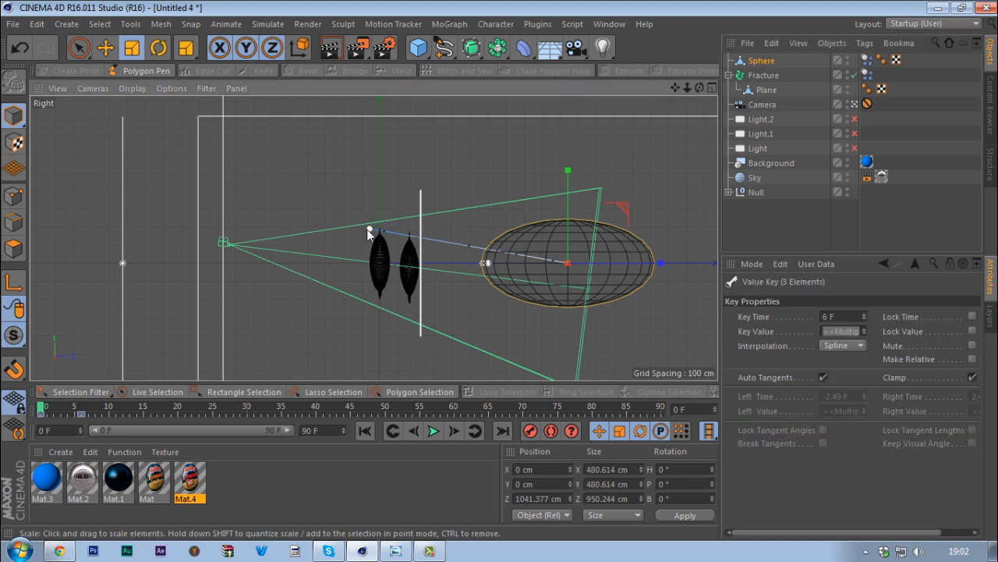
Preview the simulation in the Right view, rewind to the first frame, and hide the sphere in the editor and render.
{"action": "left_click", "coordinate": [432, 431]}
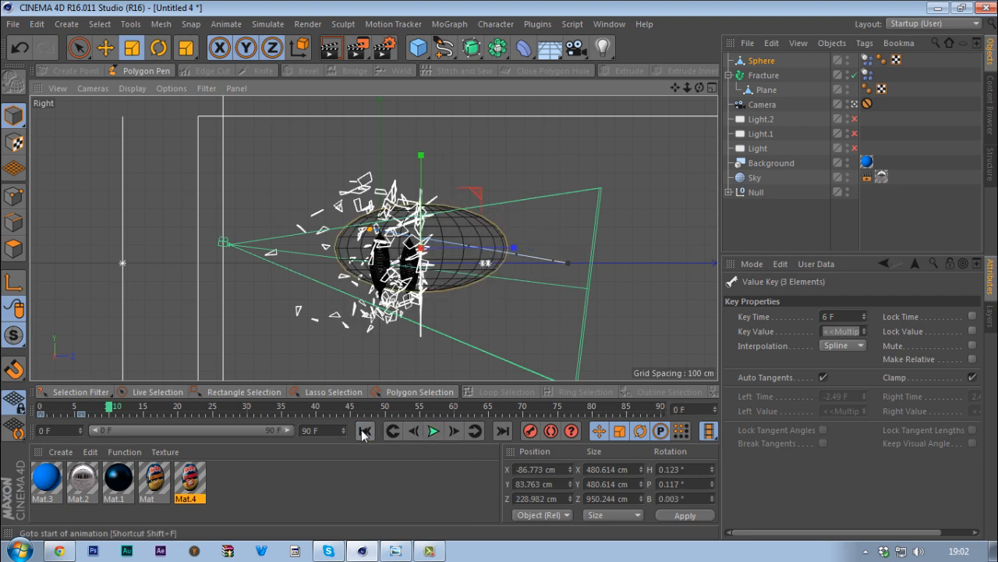
{"action": "left_click", "coordinate": [364, 431]}
{"action": "middle_click", "coordinate": [418, 193]}
{"action": "middle_click", "coordinate": [298, 175]}
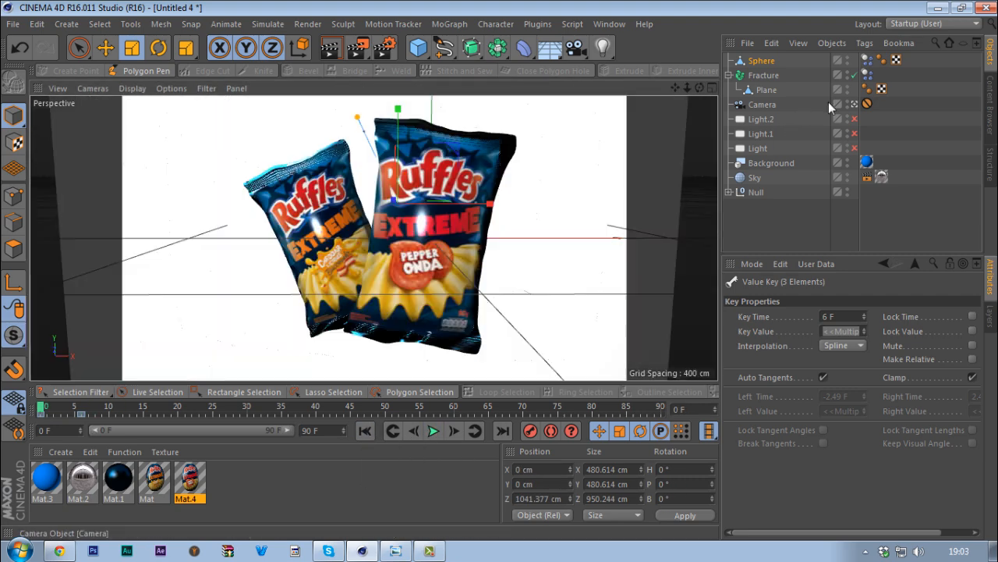
{"action": "left_click", "coordinate": [848, 58]}
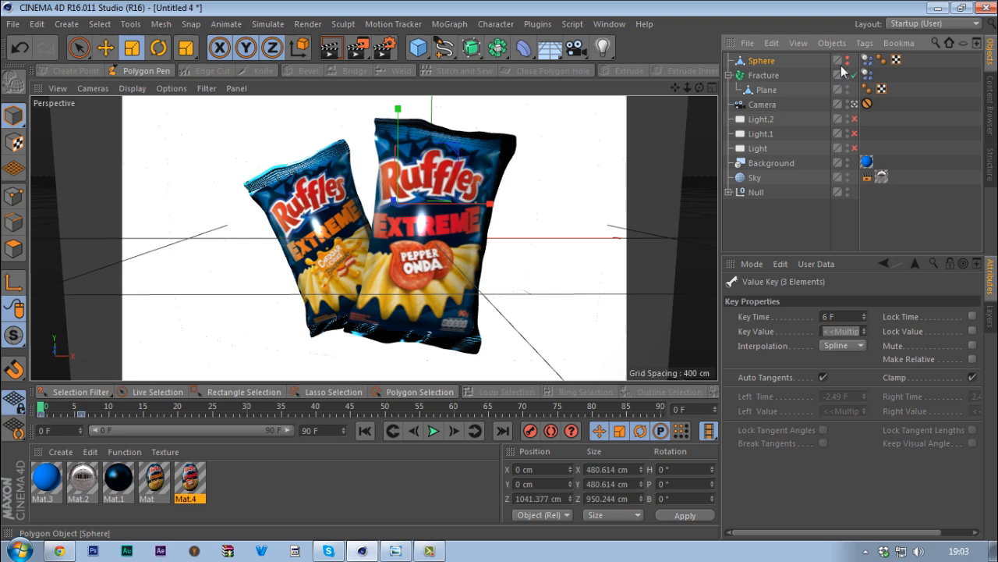
Step frame by frame to frame 11 through the scene camera, and play onward to examine the wall fragments around the chip bags.
{"action": "left_click", "coordinate": [454, 431]}
{"action": "left_click", "coordinate": [453, 432]}
{"action": "left_click", "coordinate": [453, 432]}
{"action": "left_click", "coordinate": [453, 432]}
{"action": "left_click", "coordinate": [453, 431]}
{"action": "left_click", "coordinate": [453, 432]}
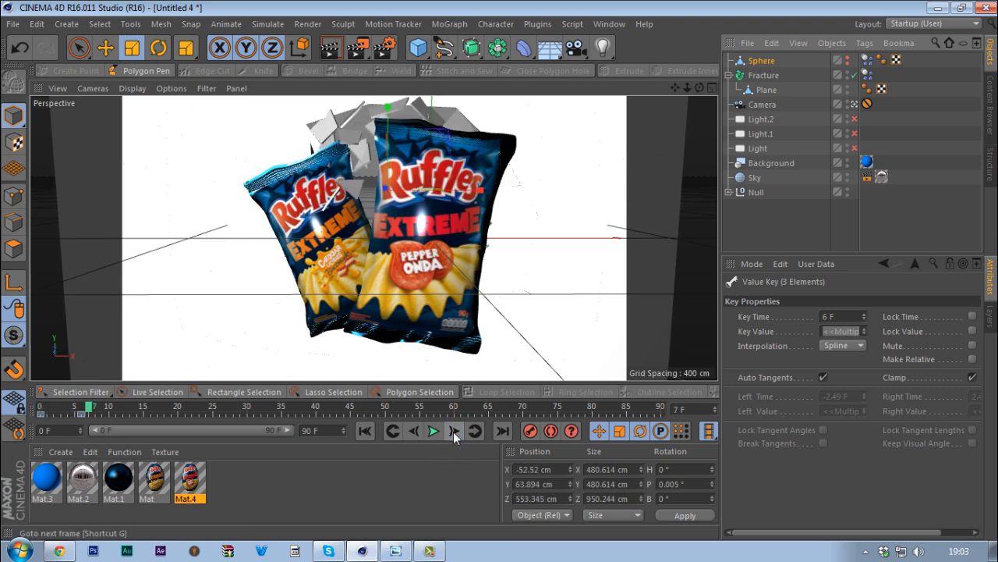
{"action": "left_click", "coordinate": [453, 432]}
{"action": "left_click", "coordinate": [454, 431]}
{"action": "left_click", "coordinate": [453, 431]}
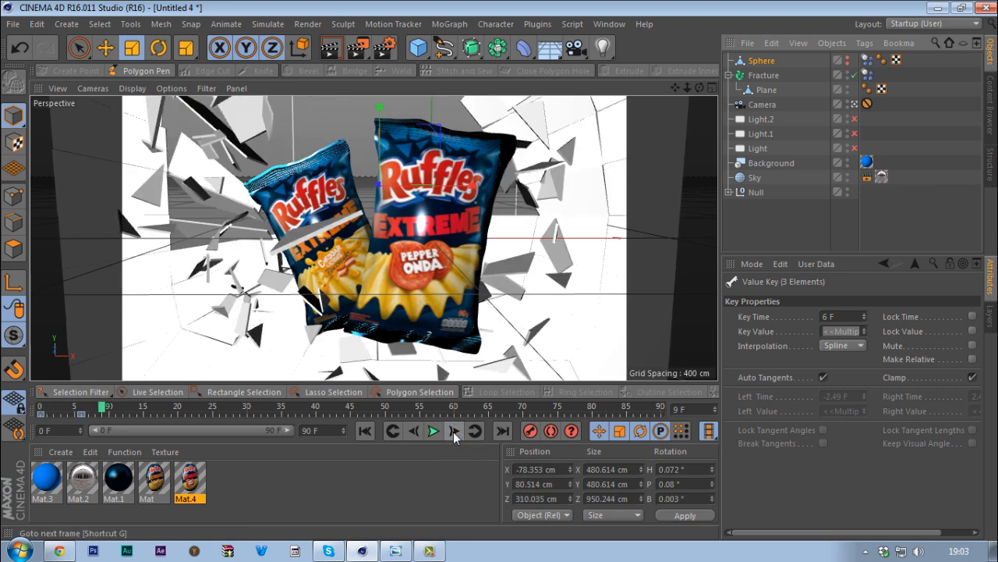
{"action": "left_click", "coordinate": [454, 431]}
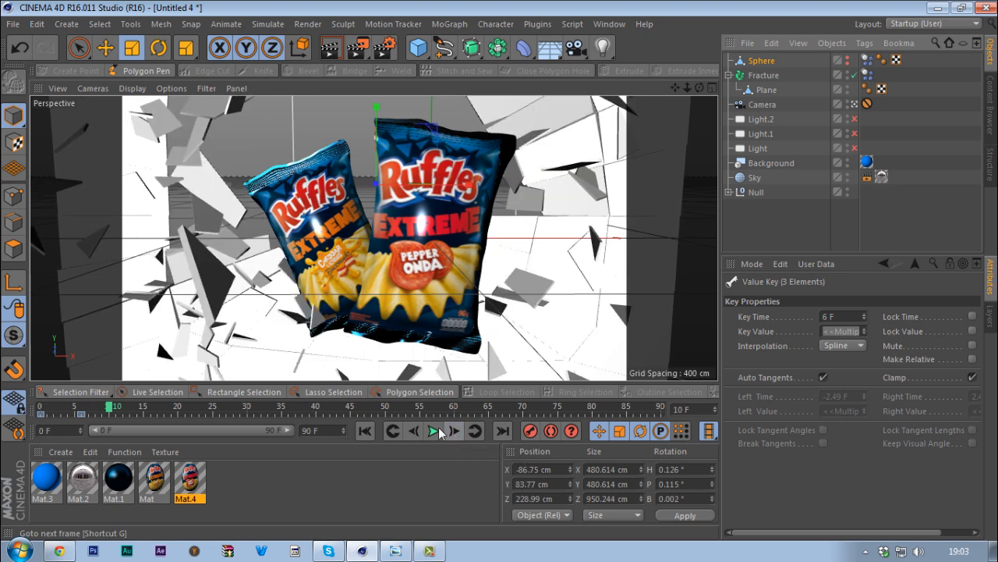
{"action": "left_click", "coordinate": [459, 435]}
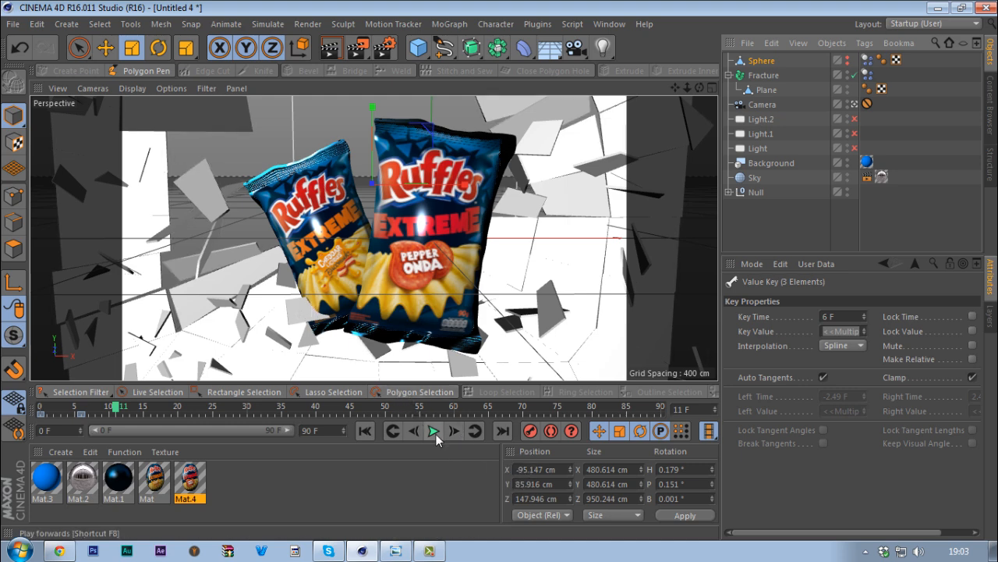
{"action": "left_click", "coordinate": [434, 430]}
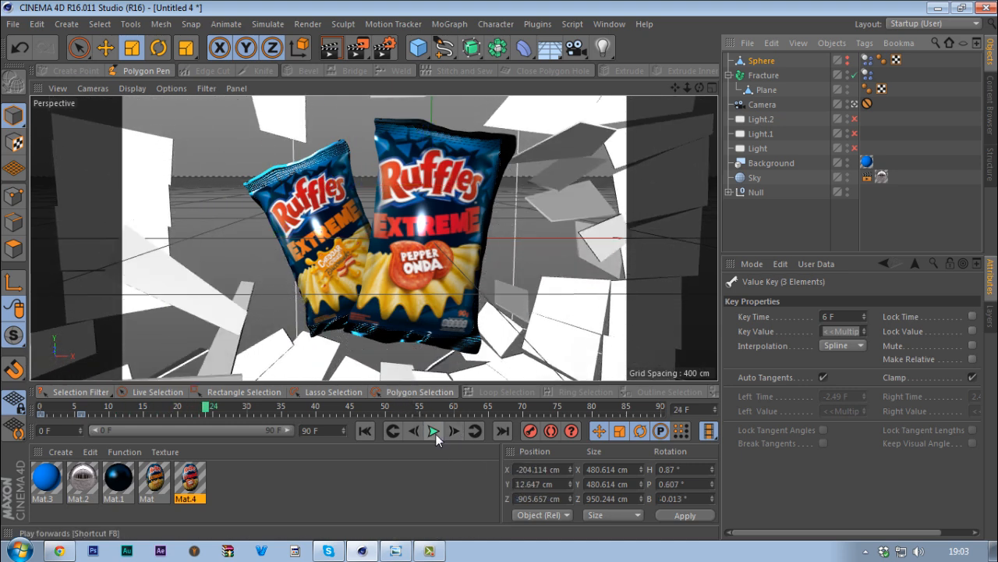
Rewind and step frame by frame to frame 12, and play onward to examine the wall's break-up again.
{"action": "left_click", "coordinate": [365, 431]}
{"action": "left_click", "coordinate": [451, 433]}
{"action": "left_click", "coordinate": [451, 433]}
{"action": "left_click", "coordinate": [451, 433]}
{"action": "left_click", "coordinate": [451, 433]}
{"action": "left_click", "coordinate": [451, 433]}
{"action": "left_click", "coordinate": [451, 433]}
{"action": "left_click", "coordinate": [451, 433]}
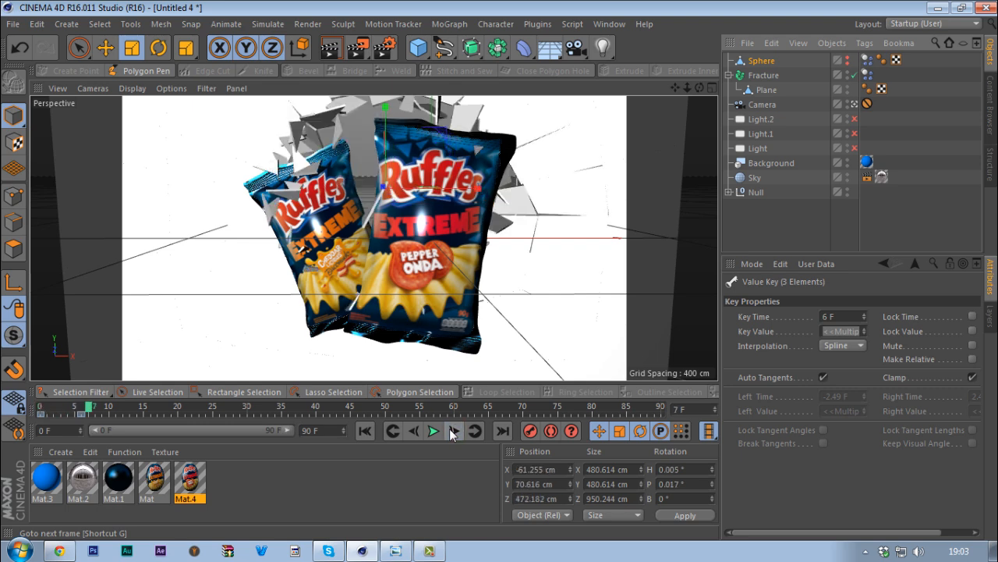
{"action": "left_click", "coordinate": [451, 433]}
{"action": "left_click", "coordinate": [451, 431]}
{"action": "left_click", "coordinate": [451, 431]}
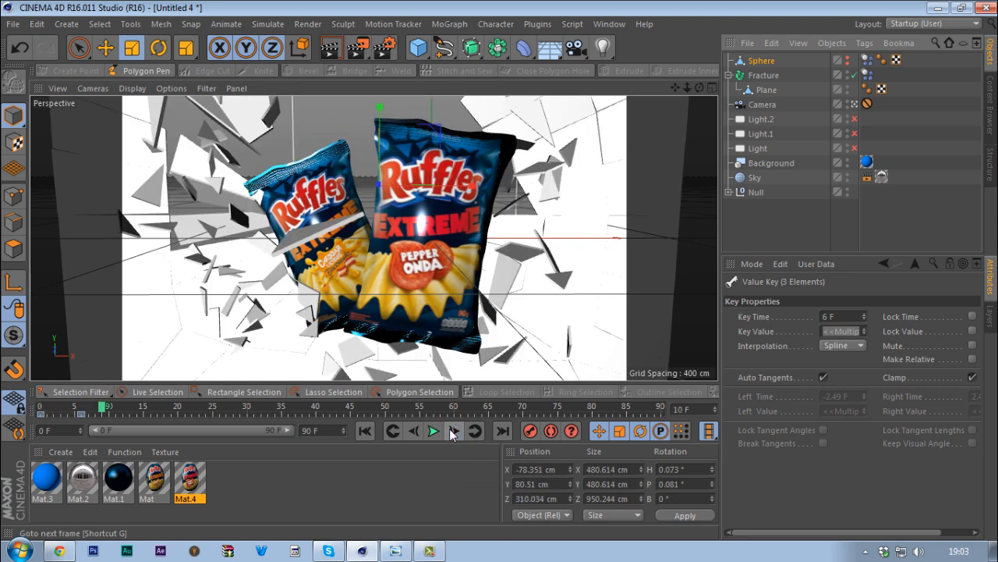
{"action": "left_click", "coordinate": [451, 432]}
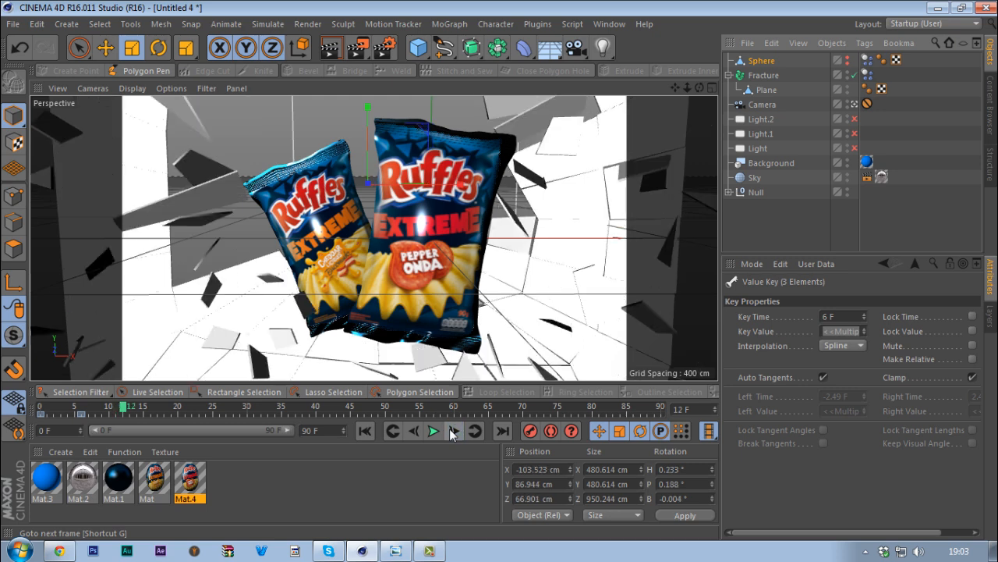
{"action": "left_click", "coordinate": [433, 431]}
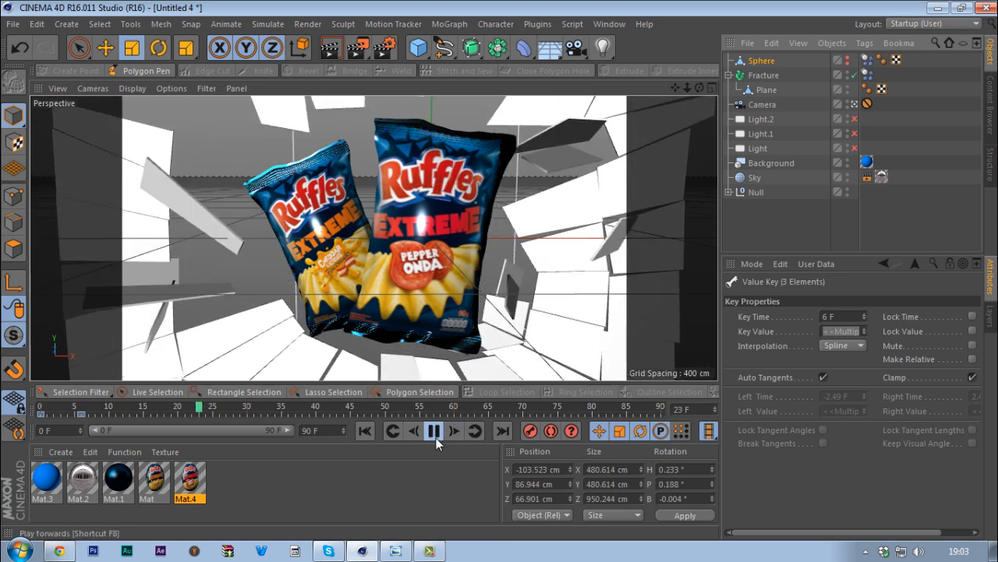
{"action": "left_click", "coordinate": [434, 431]}
Rewind, make the sphere visible again, and lower its path's end key slightly to bag-top level in the Right view.
{"action": "left_click", "coordinate": [364, 431]}
{"action": "middle_click", "coordinate": [390, 286]}
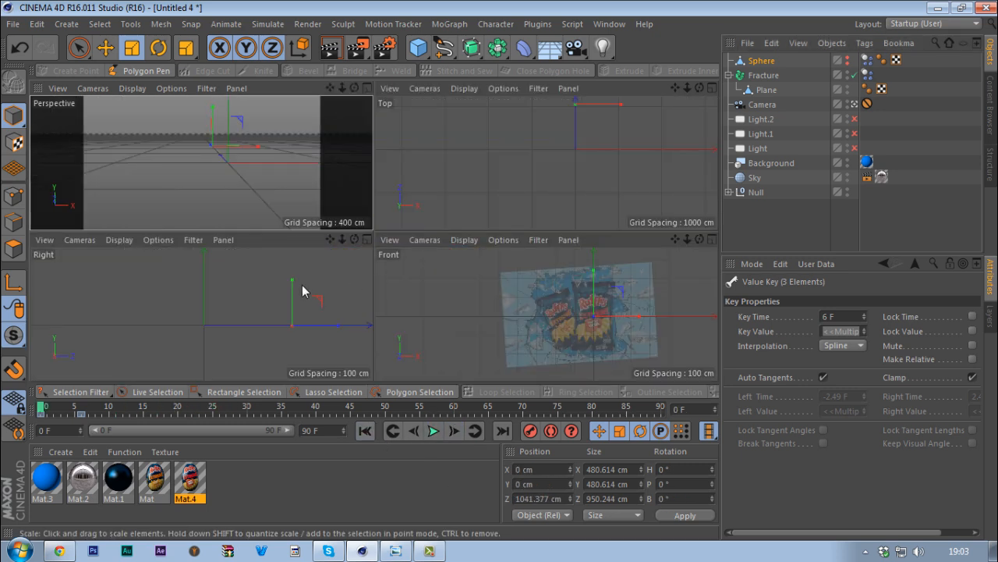
{"action": "middle_click", "coordinate": [302, 285]}
{"action": "left_click", "coordinate": [848, 60]}
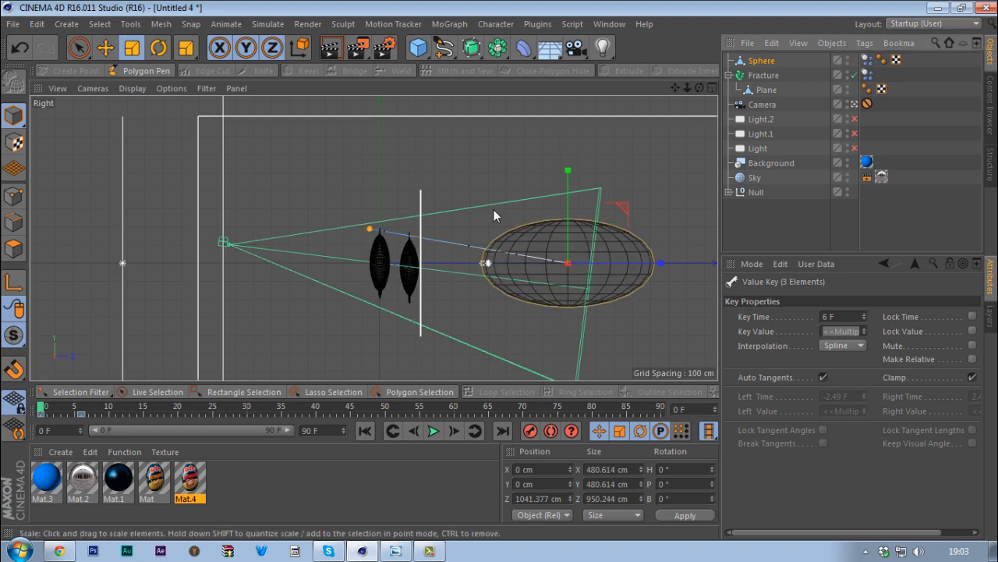
{"action": "left_click_drag", "start_coordinate": [368, 229], "coordinate": [367, 241]}
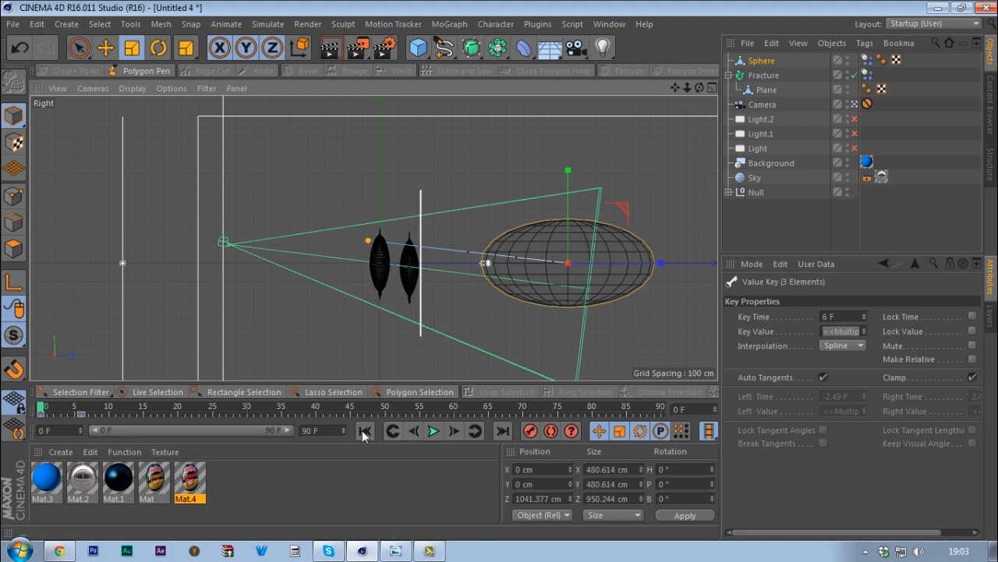
Hide the sphere and step frame by frame to frame 13 through the scene camera to examine the fragments from the lowered path.
{"action": "middle_click", "coordinate": [358, 186]}
{"action": "middle_click", "coordinate": [276, 170]}
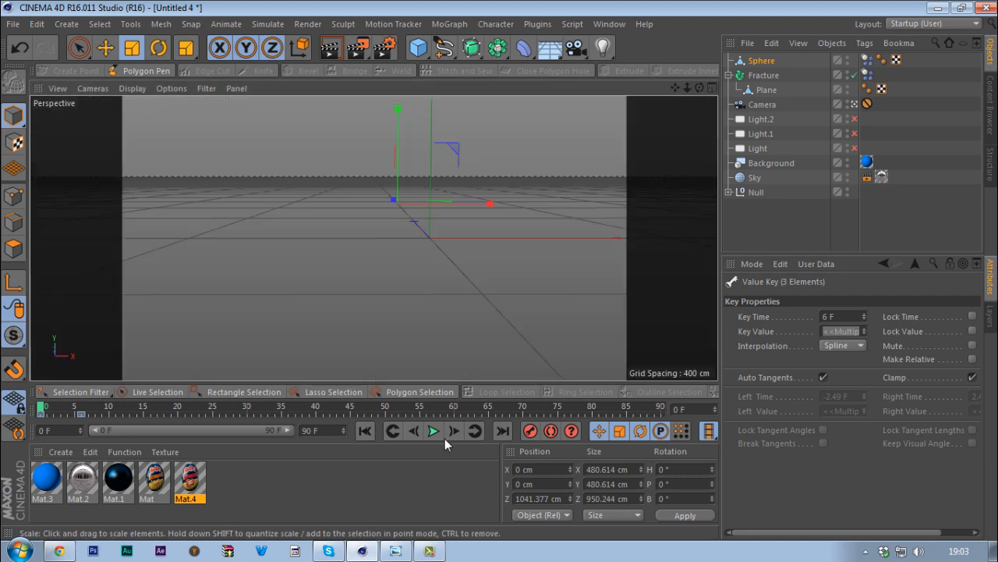
{"action": "left_click", "coordinate": [455, 429]}
{"action": "left_click", "coordinate": [455, 429]}
{"action": "left_click", "coordinate": [455, 430]}
{"action": "left_click", "coordinate": [455, 430]}
{"action": "left_click", "coordinate": [455, 430]}
{"action": "left_click", "coordinate": [455, 430]}
{"action": "left_click", "coordinate": [455, 430]}
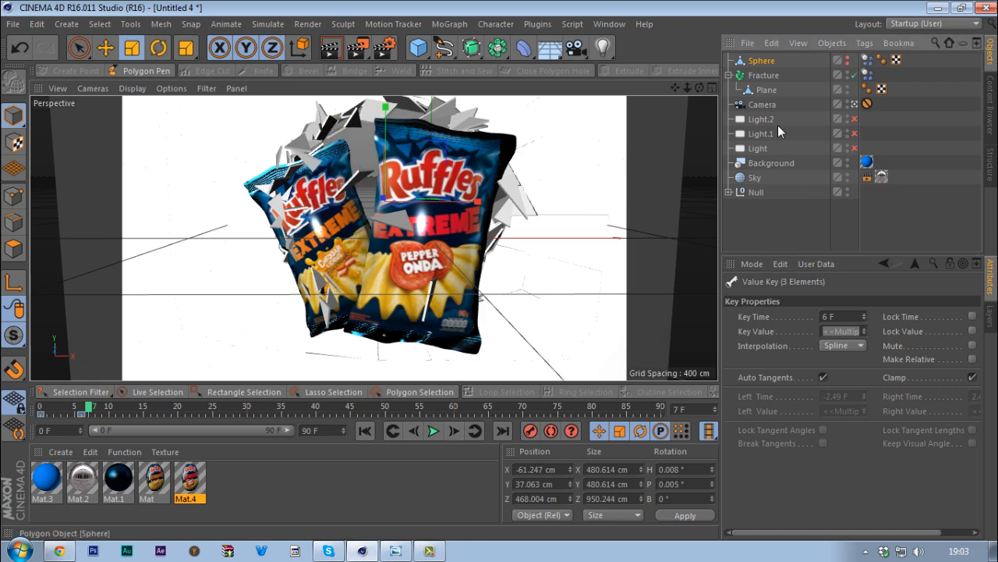
{"action": "left_click", "coordinate": [453, 429]}
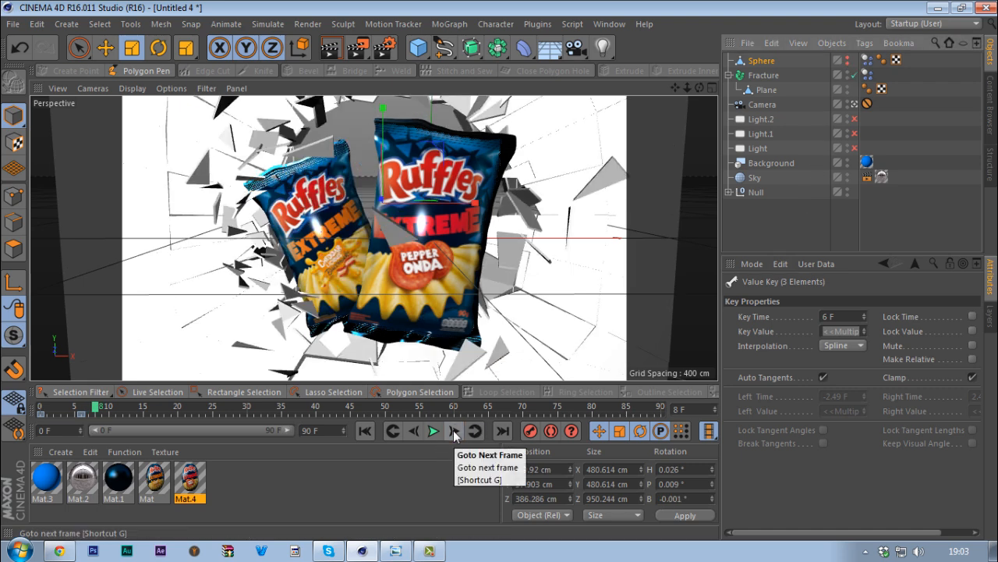
{"action": "left_click", "coordinate": [453, 430]}
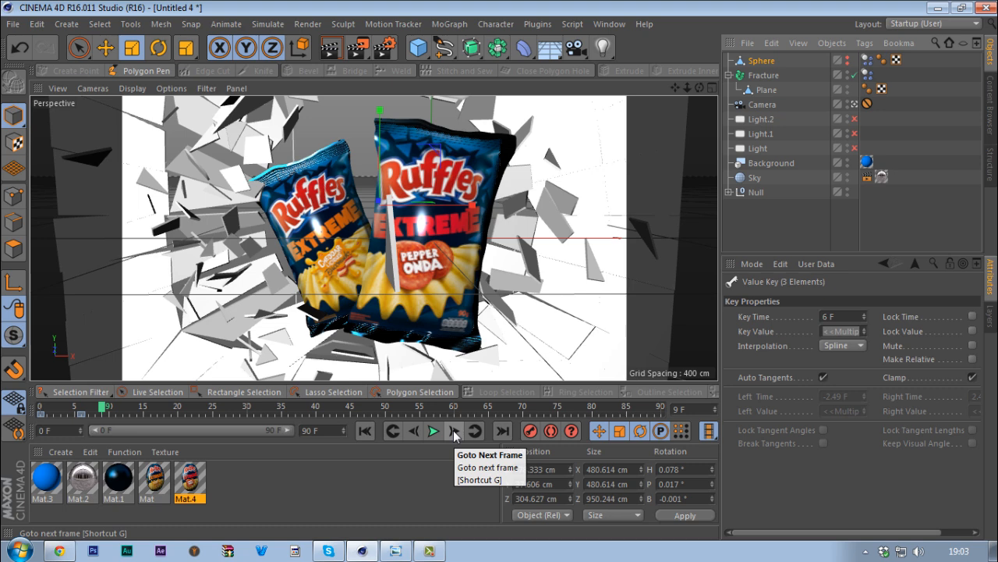
{"action": "left_click", "coordinate": [453, 429]}
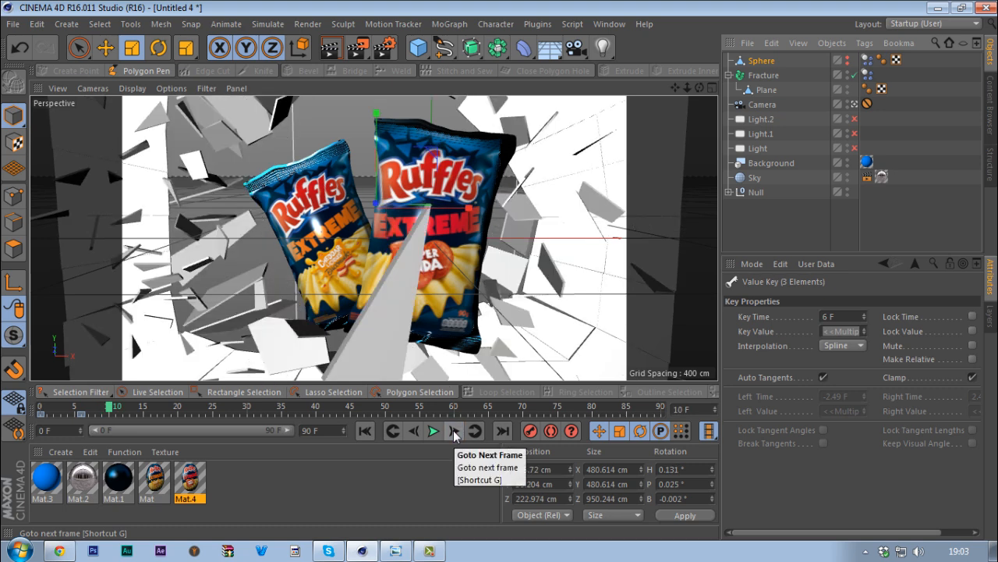
{"action": "left_click", "coordinate": [453, 430]}
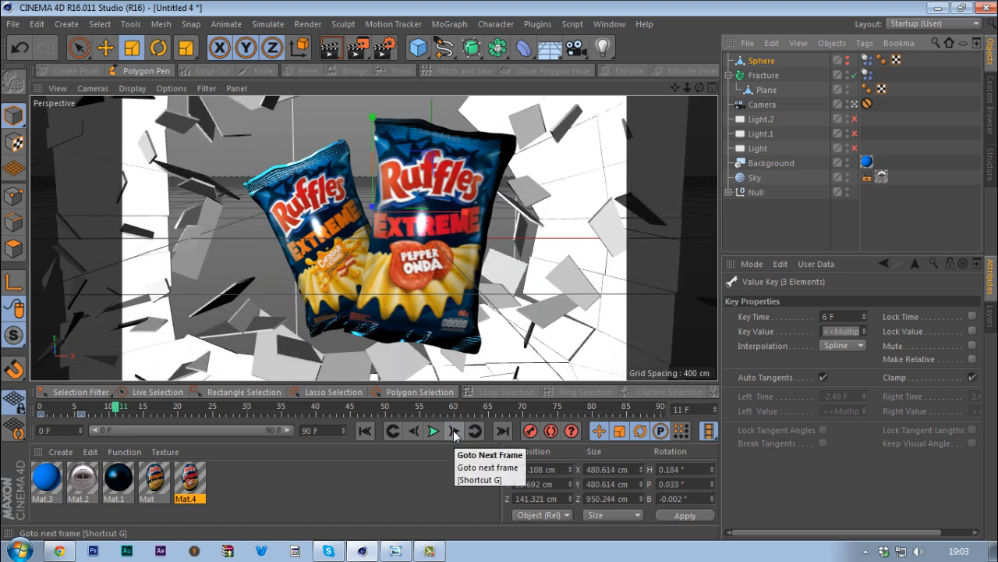
{"action": "left_click", "coordinate": [453, 429]}
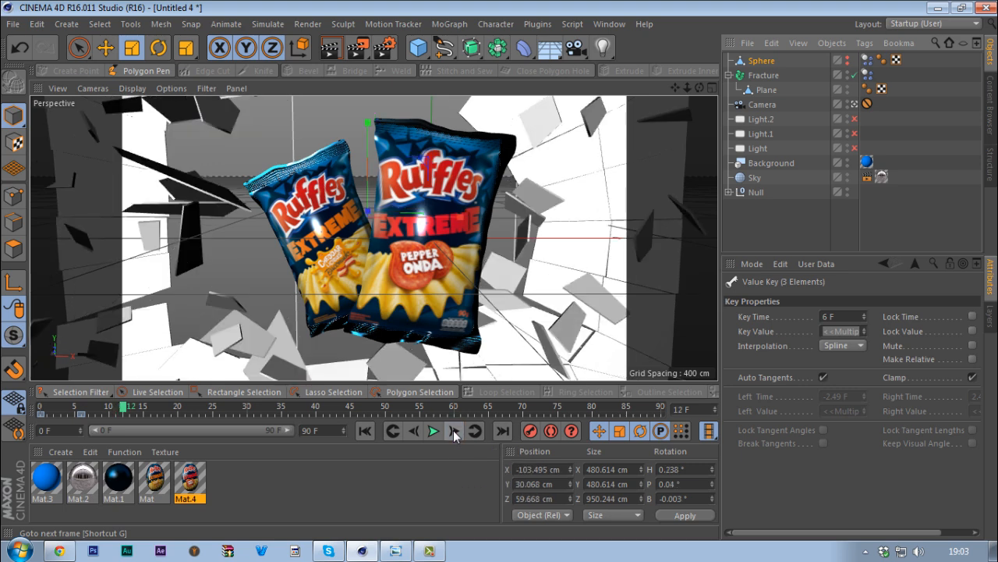
{"action": "left_click", "coordinate": [454, 430]}
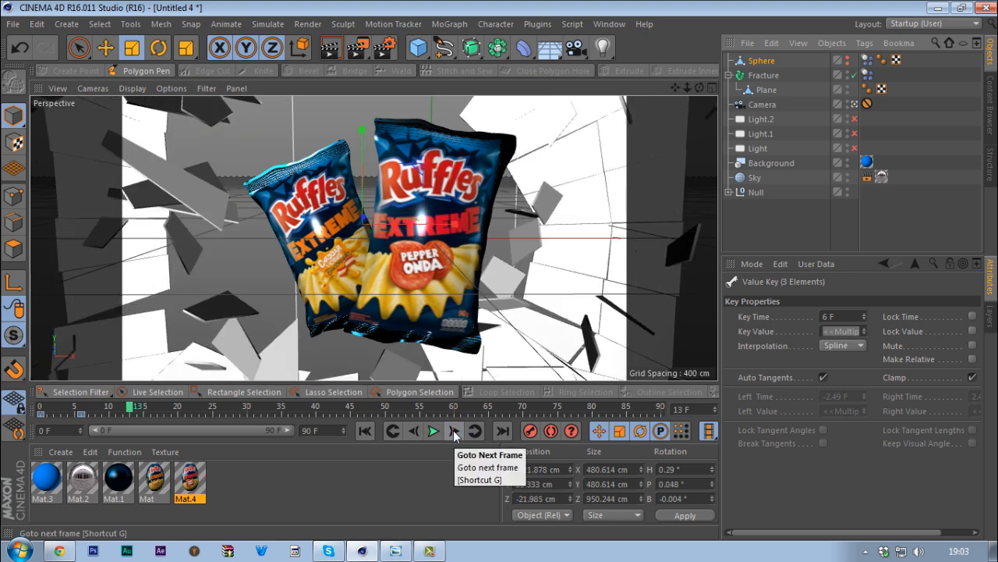
Return to the first frame, leave the scene camera, and subdivide all polygons of the Plane wall.
{"action": "left_click", "coordinate": [364, 430]}
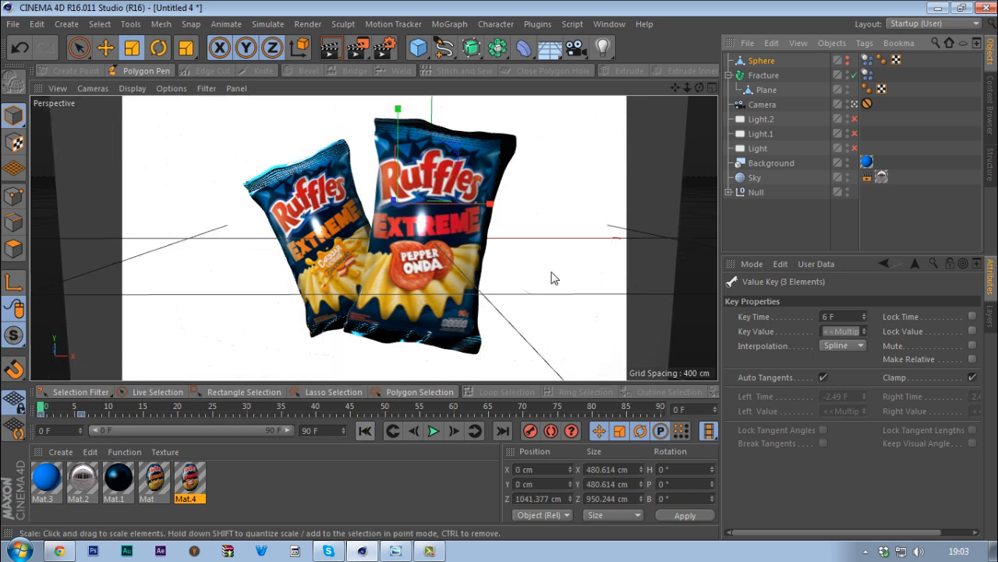
{"action": "left_click", "coordinate": [766, 91]}
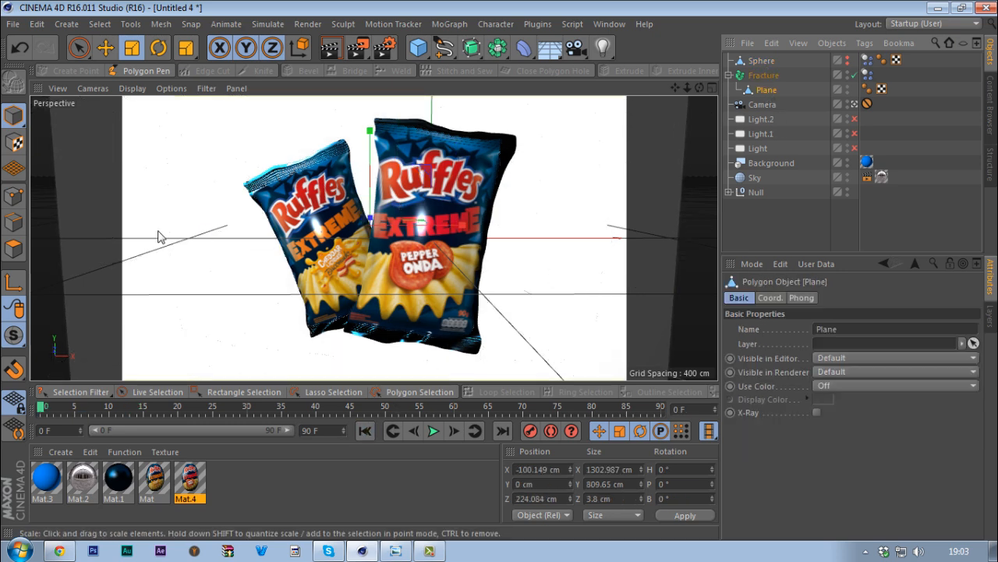
{"action": "left_click", "coordinate": [13, 249]}
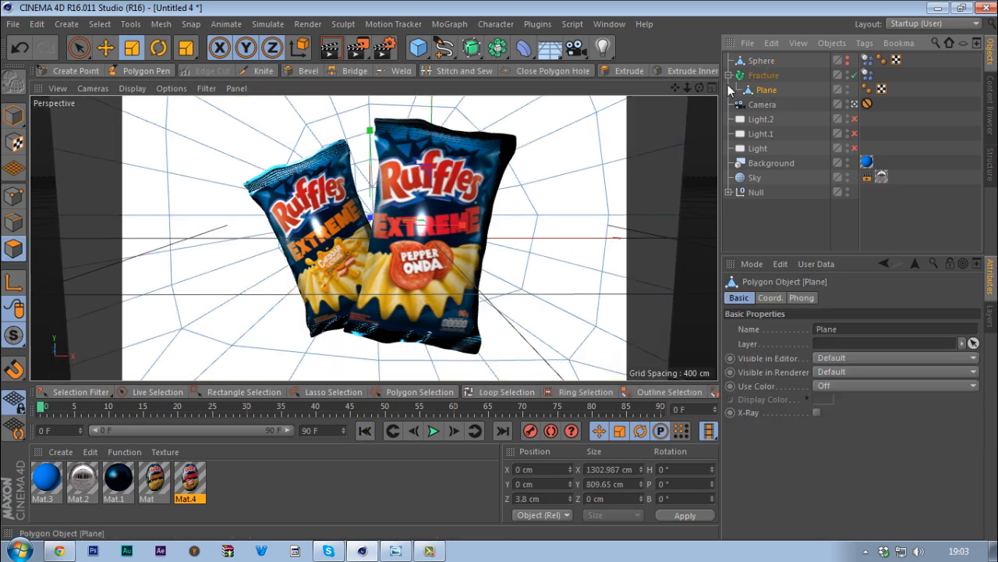
{"action": "left_click", "coordinate": [855, 104]}
{"action": "left_click_drag", "start_coordinate": [596, 148], "coordinate": [419, 233], "text": "alt"}
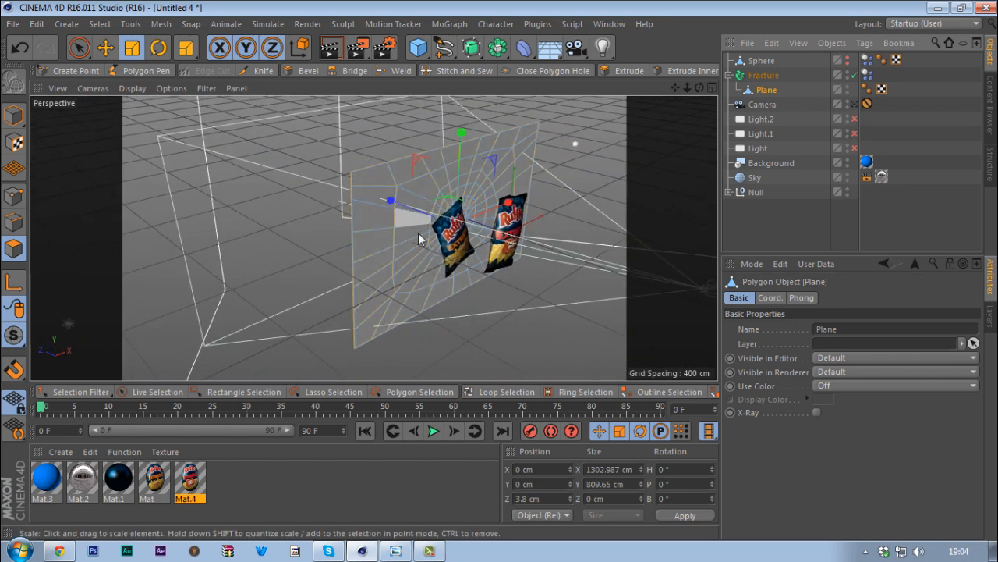
{"action": "key", "text": "ctrl+a"}
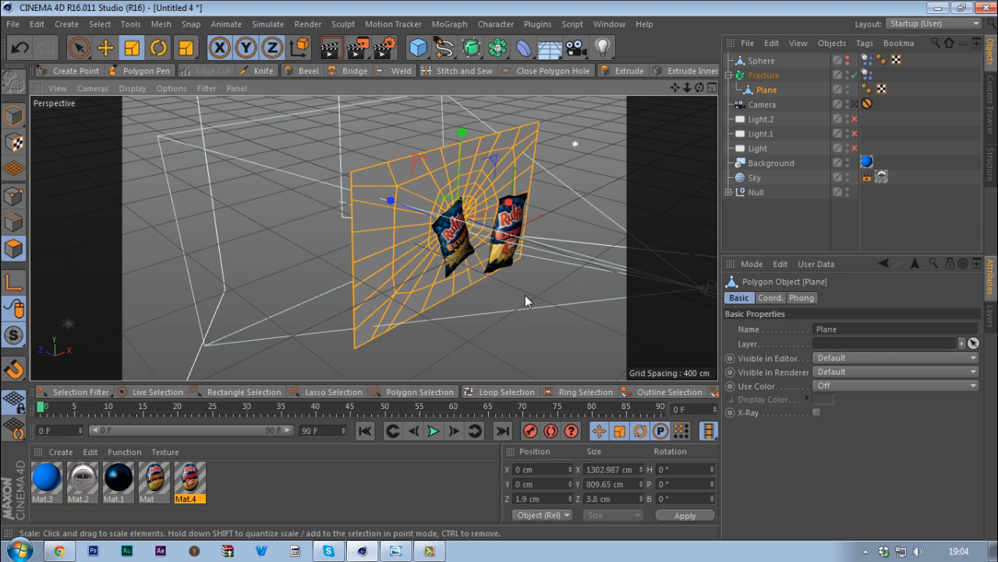
{"action": "right_click", "coordinate": [525, 294]}
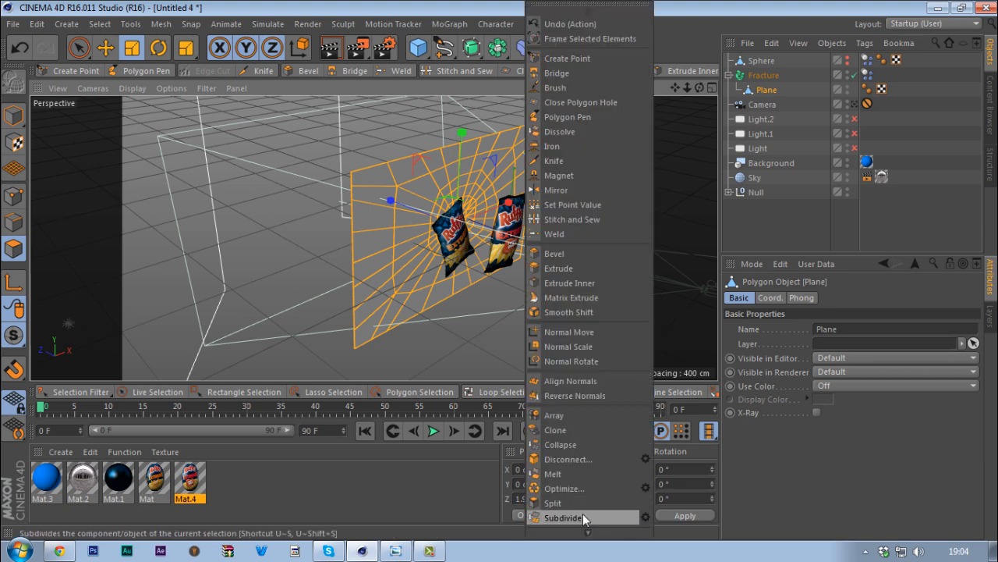
{"action": "left_click", "coordinate": [582, 515]}
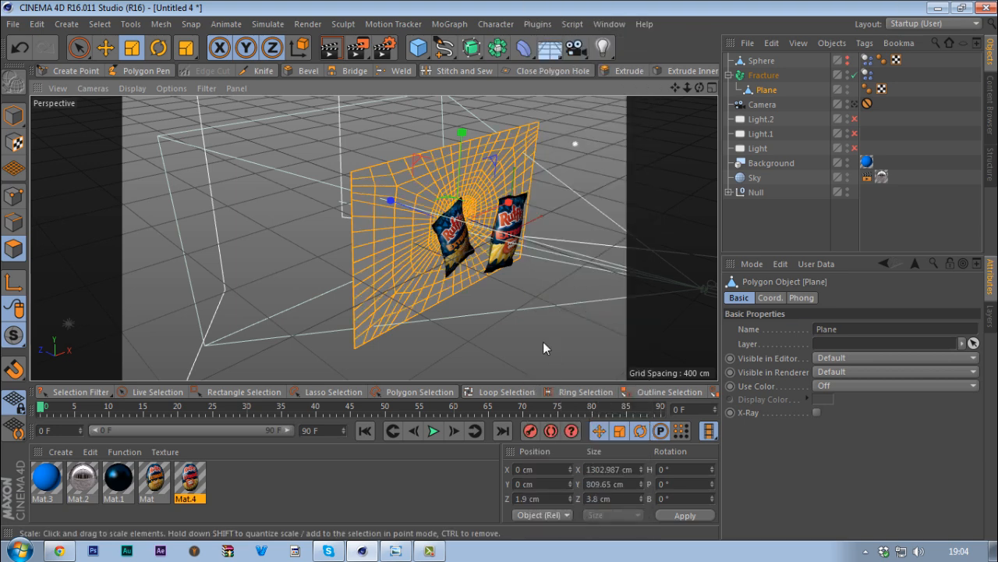
Disconnect all selected polygons of the subdivided wall and return to model mode.
{"action": "right_click", "coordinate": [511, 280]}
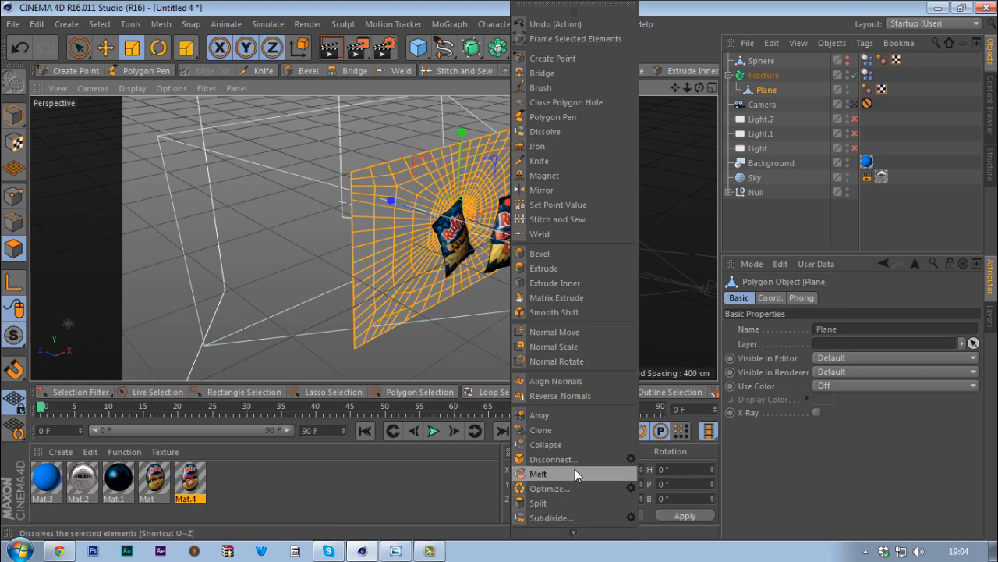
{"action": "left_click", "coordinate": [581, 458]}
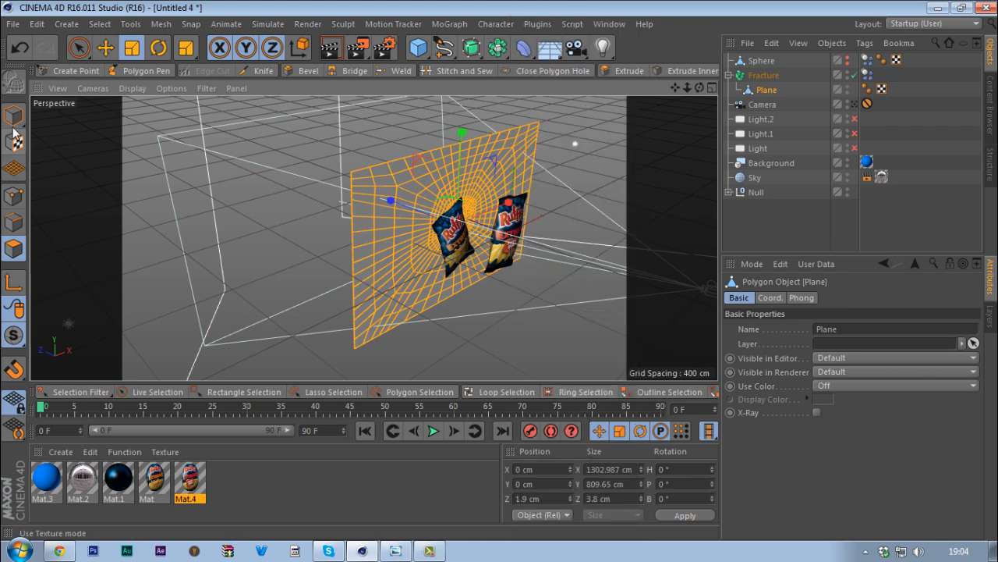
{"action": "left_click", "coordinate": [13, 117]}
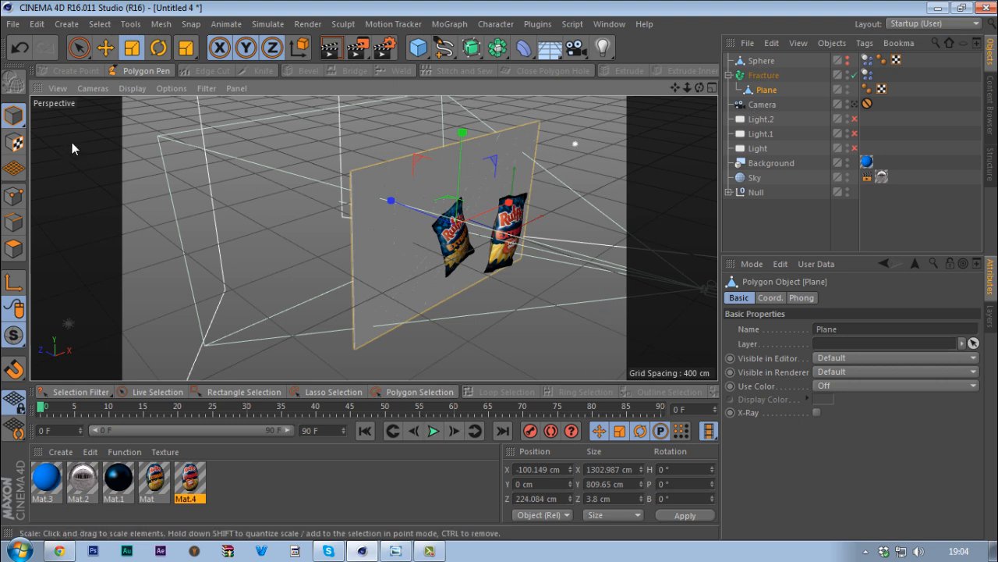
Play the simulation of the finer wall to frame 10 and examine the fragments through the scene camera.
{"action": "left_click", "coordinate": [434, 432]}
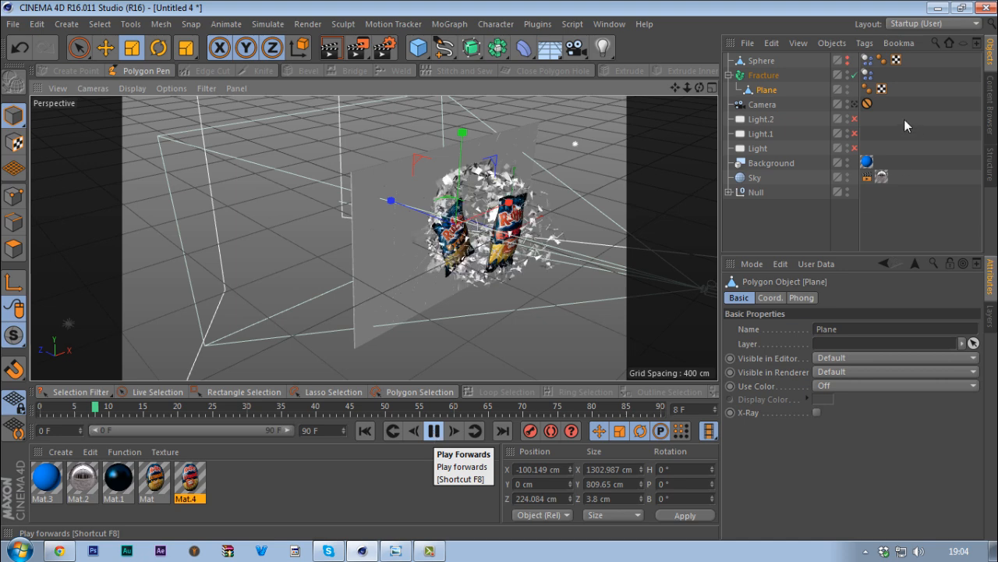
{"action": "left_click", "coordinate": [855, 104]}
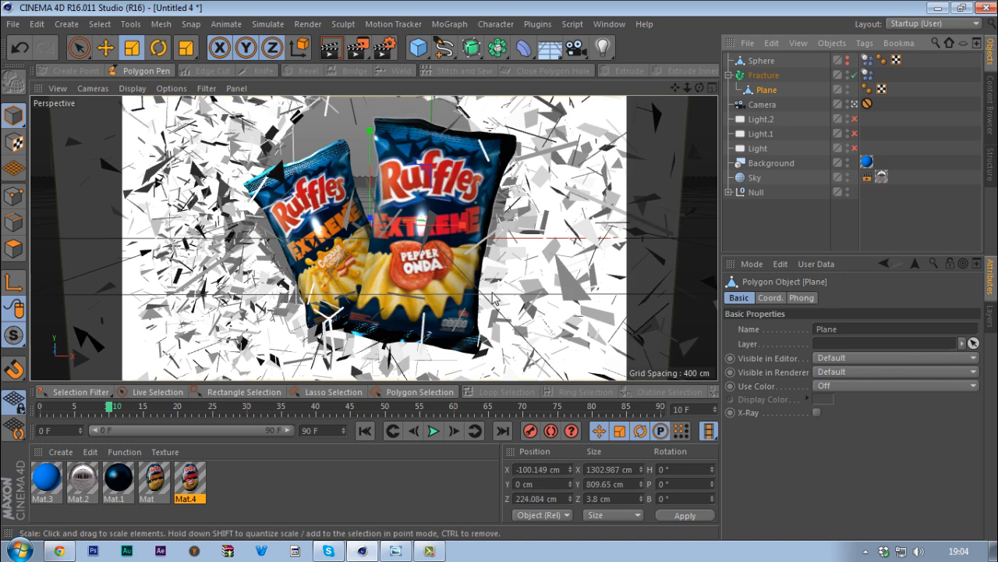
Return to the first frame, leave the scene camera, and undo the disconnect and last subdivision of the Plane wall.
{"action": "left_click", "coordinate": [362, 430]}
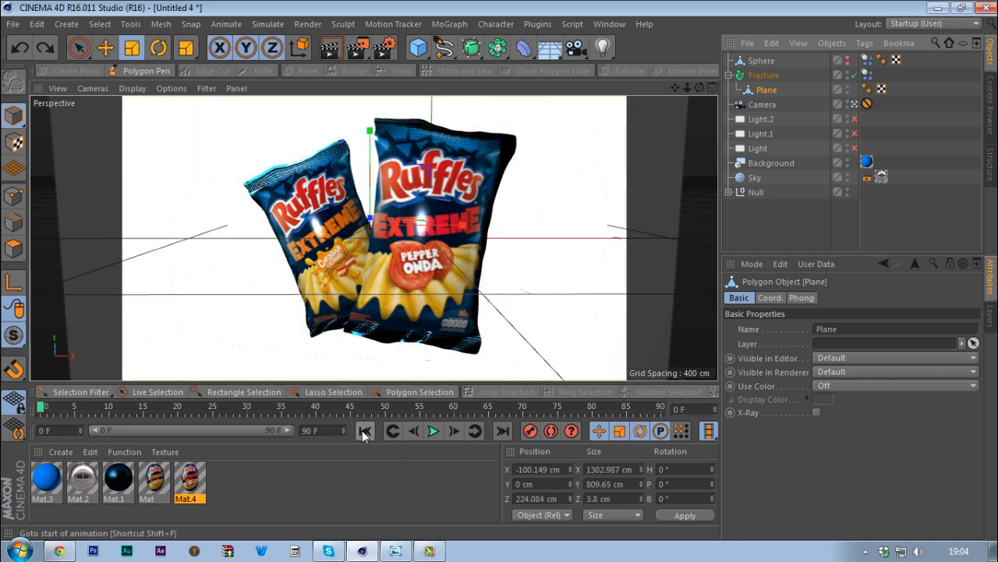
{"action": "middle_click", "coordinate": [452, 269]}
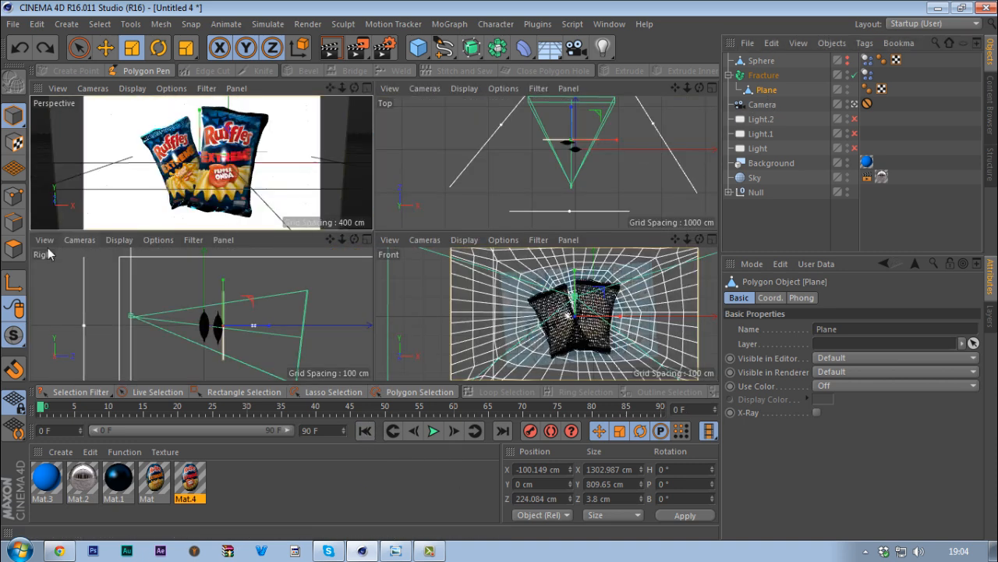
{"action": "middle_click", "coordinate": [257, 165]}
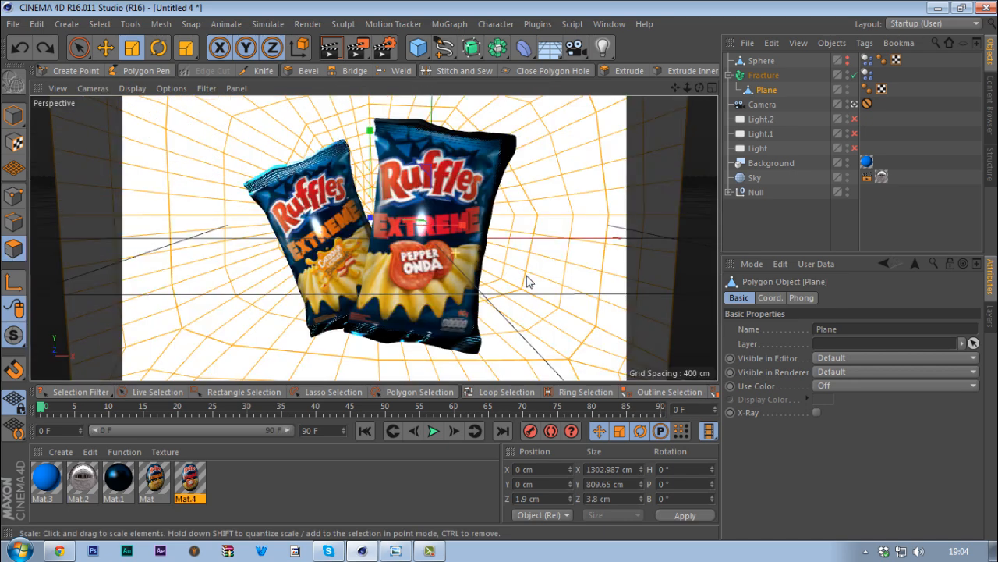
{"action": "left_click", "coordinate": [855, 104]}
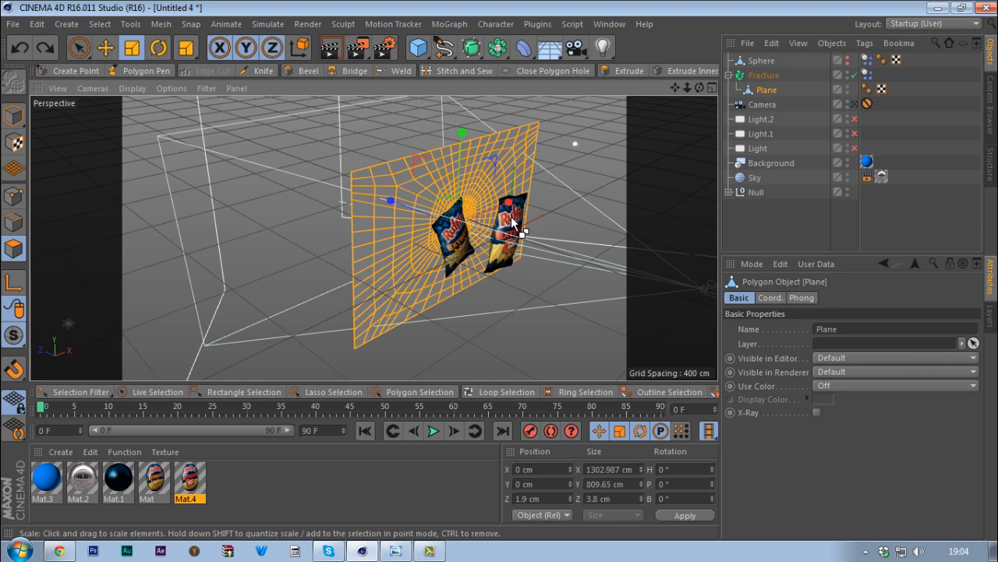
{"action": "key", "text": "ctrl+z"}
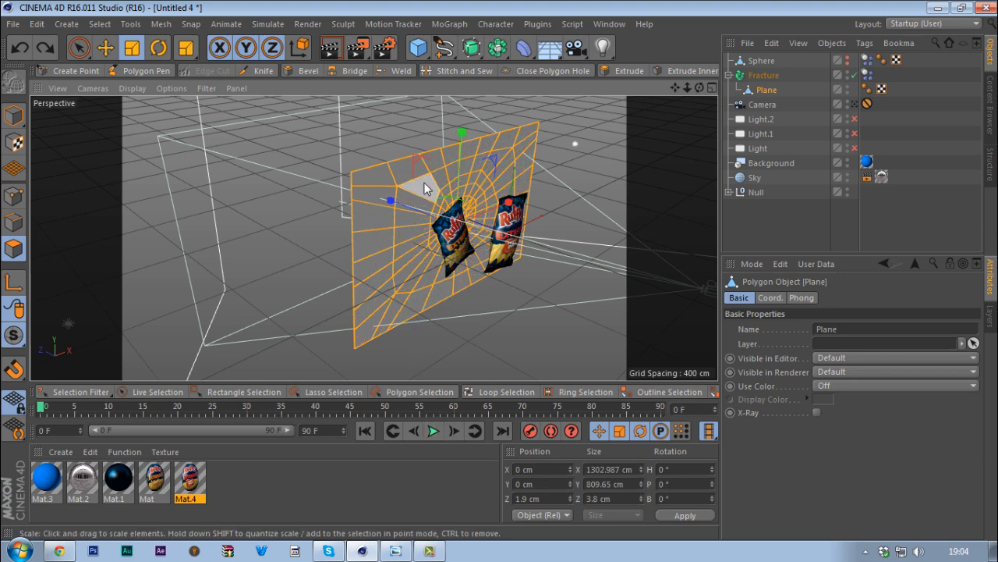
Play the simulation of the coarser wall twice from outside the scene camera to examine the break, then return to the first frame.
{"action": "left_click", "coordinate": [431, 434]}
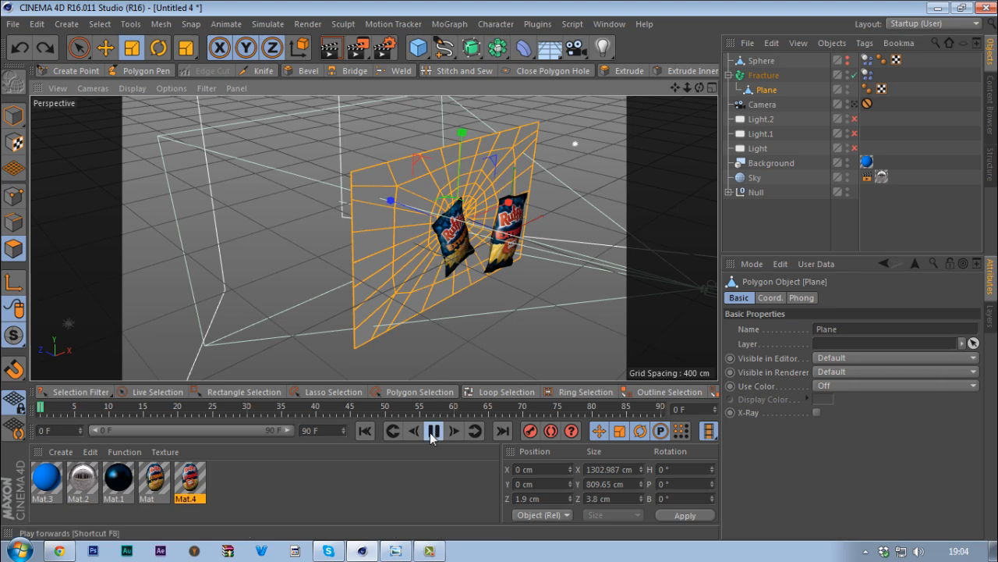
{"action": "left_click", "coordinate": [431, 434]}
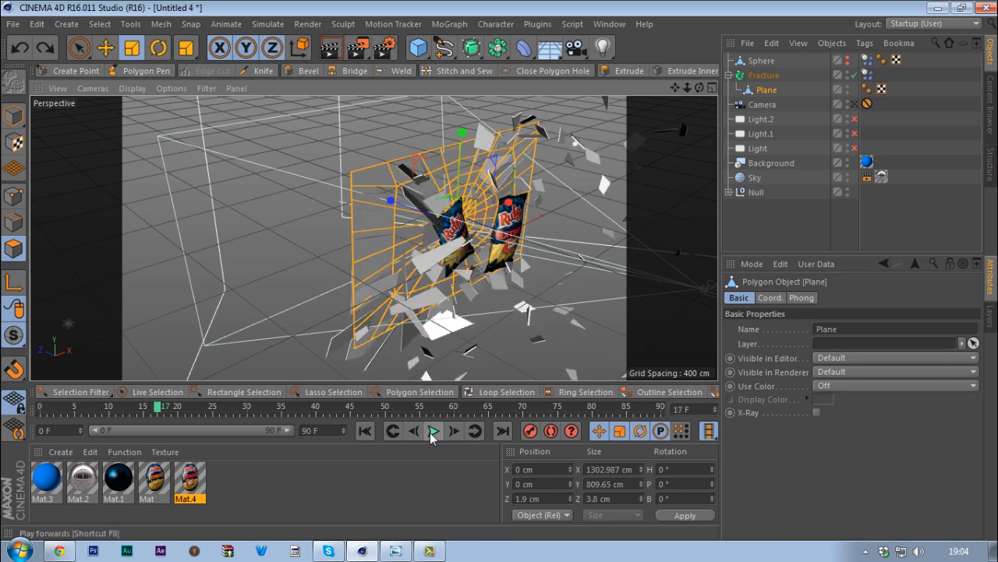
{"action": "left_click", "coordinate": [365, 430]}
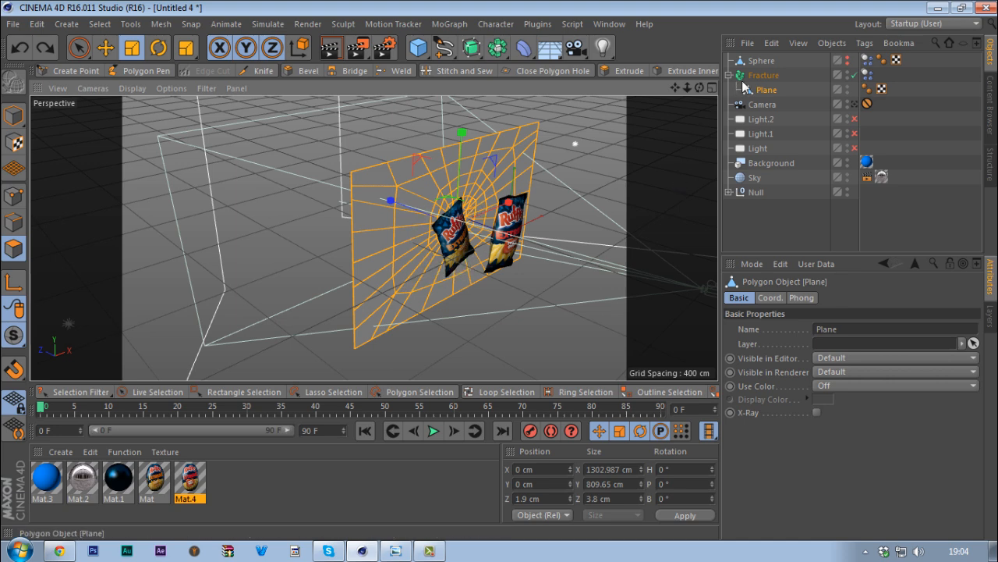
{"action": "left_click", "coordinate": [433, 431]}
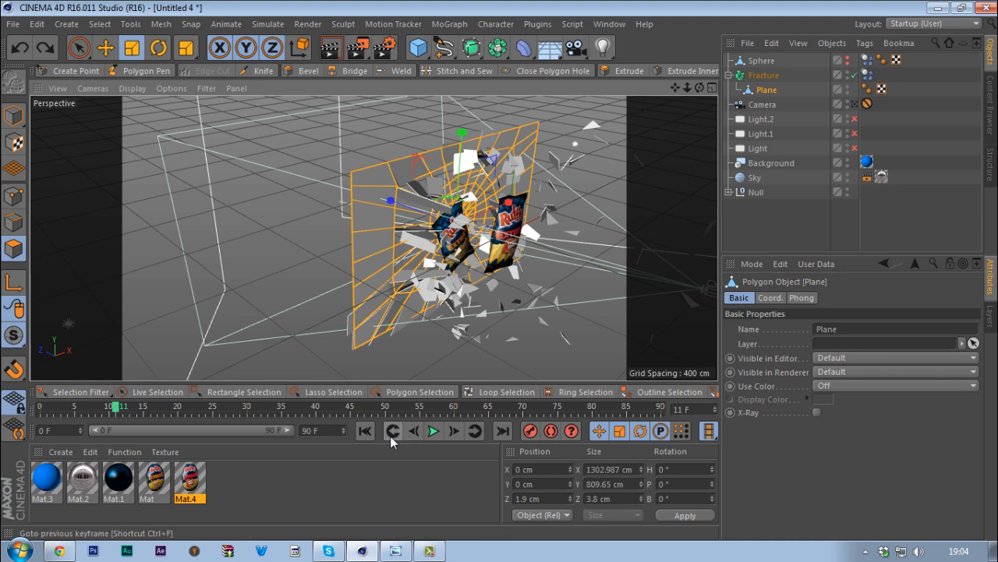
{"action": "left_click", "coordinate": [365, 431]}
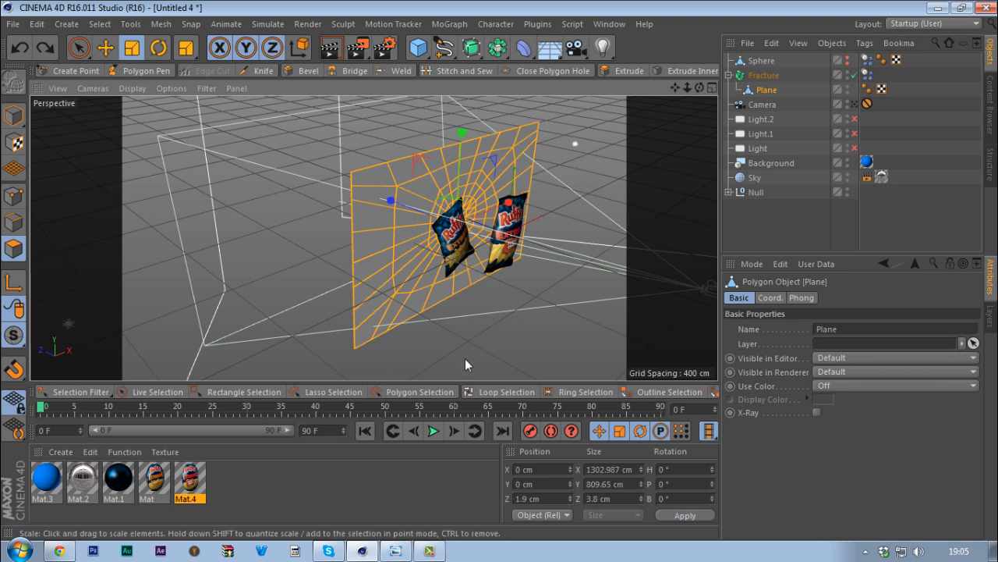
Look through the scene camera and step frame by frame to frame 11 to examine the coarser fragments.
{"action": "left_click", "coordinate": [855, 104]}
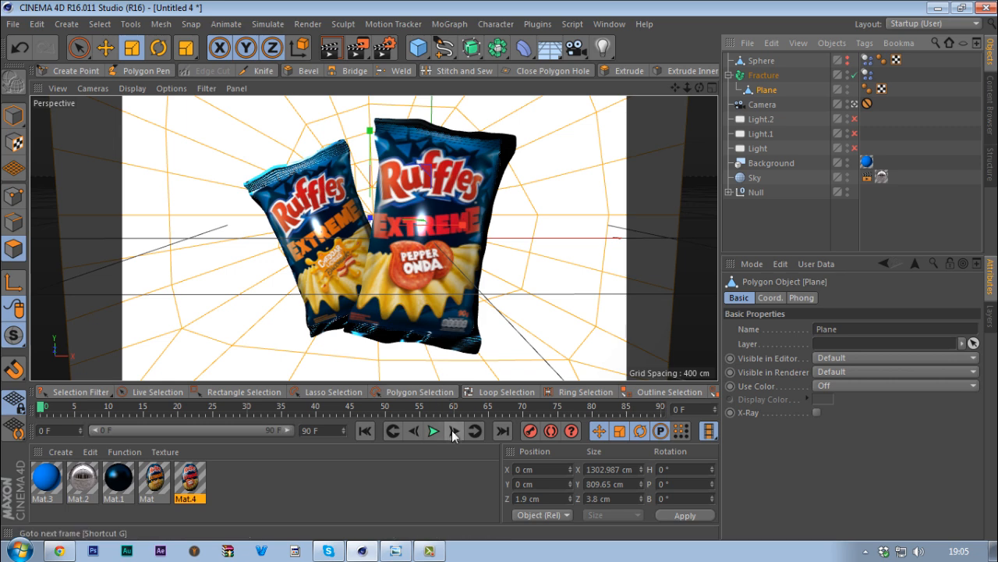
{"action": "left_click", "coordinate": [453, 431]}
{"action": "left_click", "coordinate": [453, 430]}
{"action": "left_click", "coordinate": [452, 430]}
{"action": "left_click", "coordinate": [452, 430]}
{"action": "left_click", "coordinate": [452, 430]}
{"action": "left_click", "coordinate": [452, 431]}
{"action": "left_click", "coordinate": [452, 430]}
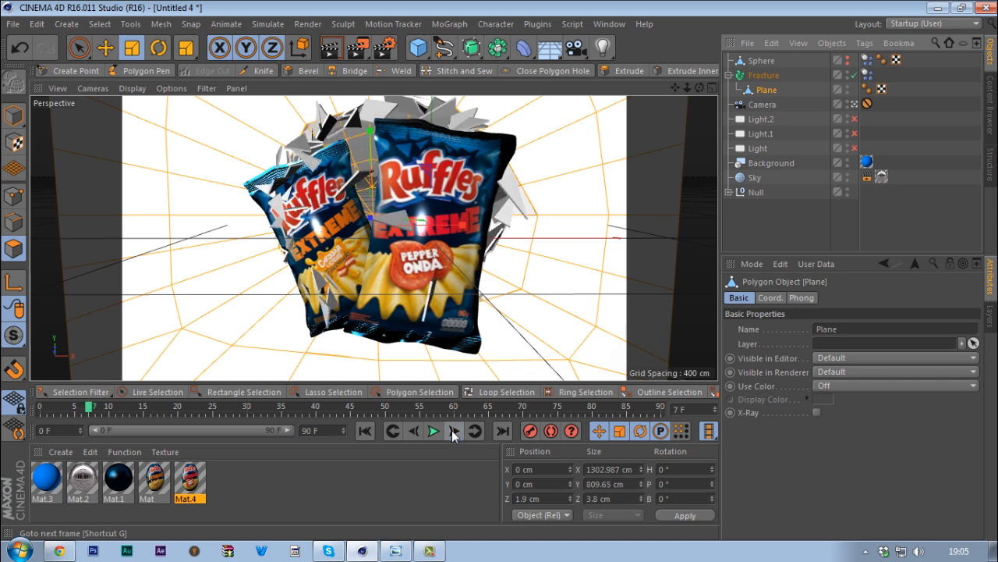
{"action": "left_click", "coordinate": [452, 431]}
{"action": "left_click", "coordinate": [453, 431]}
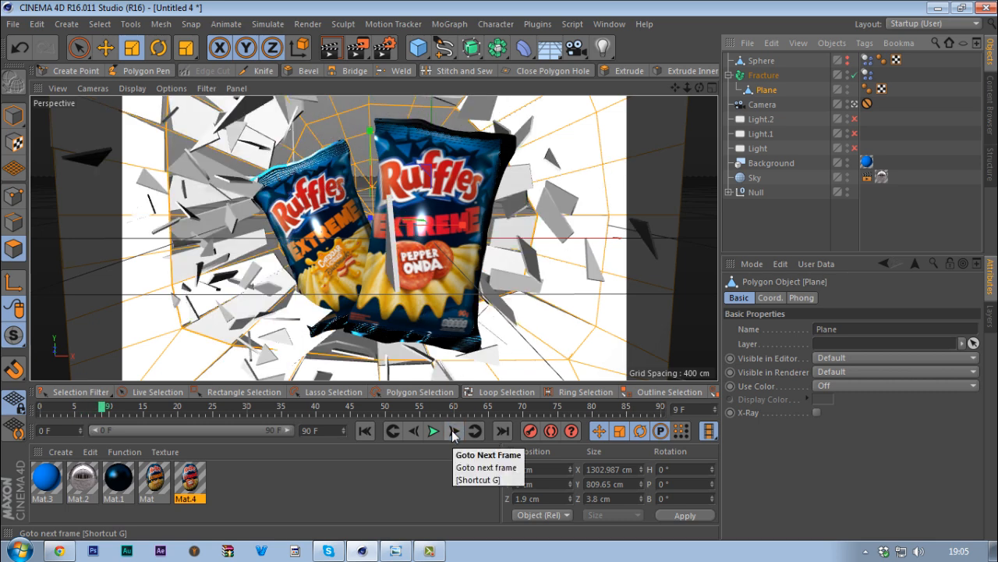
{"action": "left_click", "coordinate": [452, 430]}
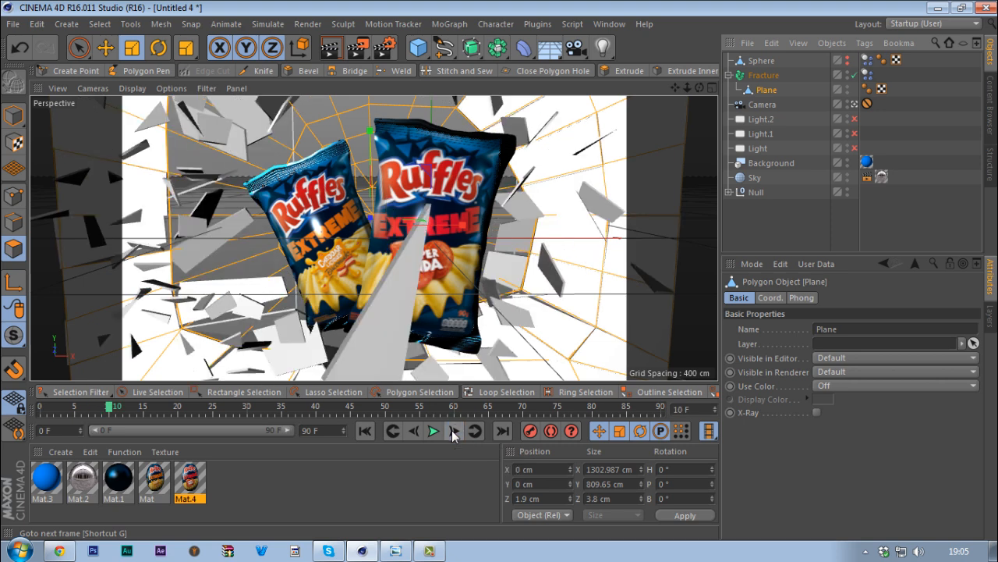
{"action": "left_click", "coordinate": [452, 430]}
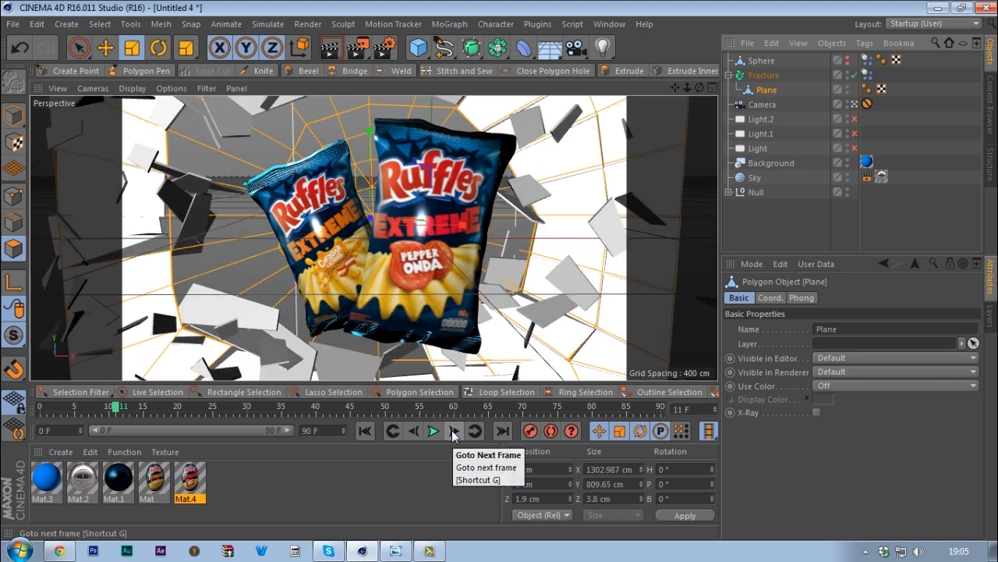
Return to the first frame in the Right view, unhide the sphere, and select its motion path key at frame 6 with the Move tool.
{"action": "middle_click", "coordinate": [417, 328]}
{"action": "middle_click", "coordinate": [300, 309]}
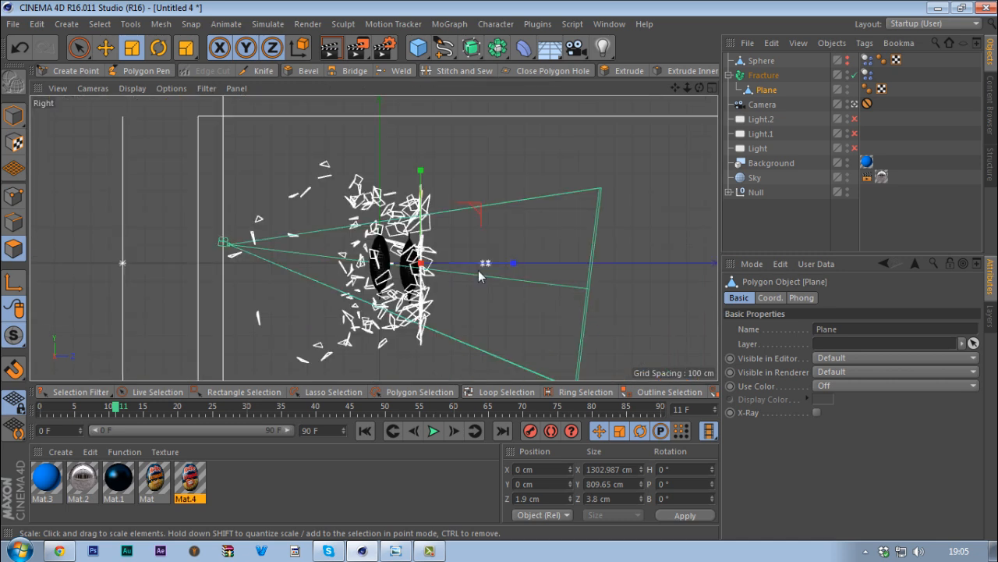
{"action": "left_click", "coordinate": [365, 431]}
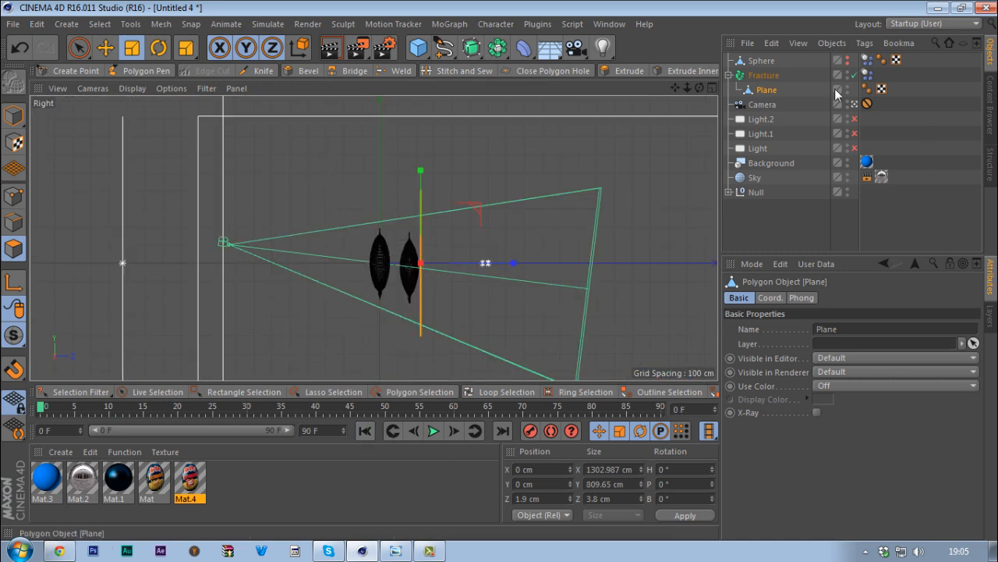
{"action": "left_click", "coordinate": [848, 62], "text": "alt"}
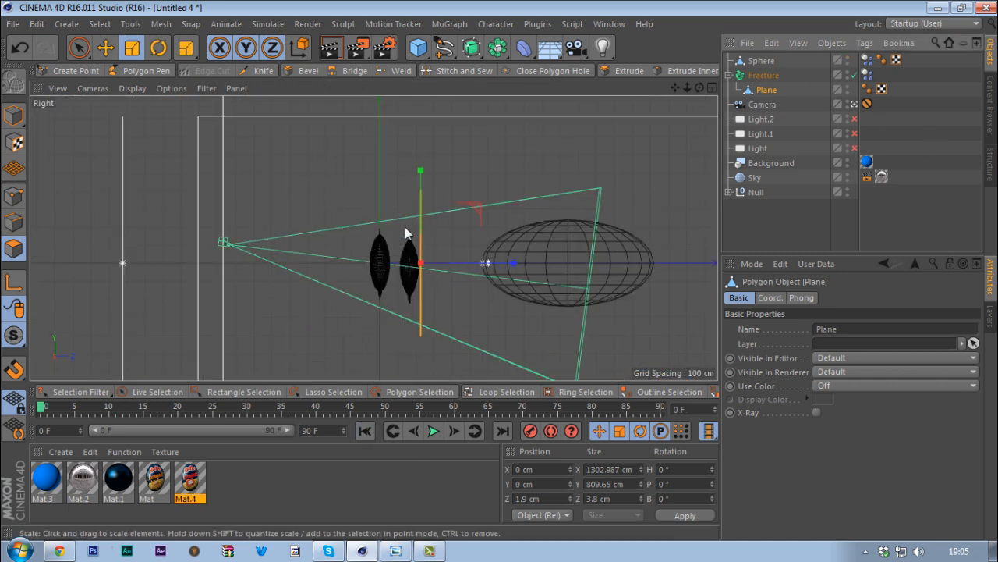
{"action": "key", "text": "e"}
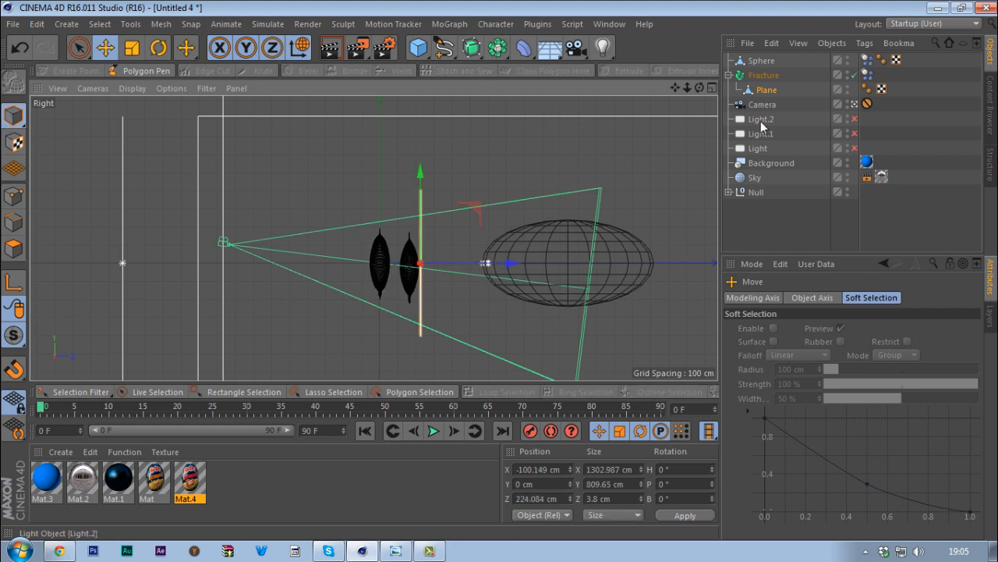
{"action": "left_click", "coordinate": [763, 60]}
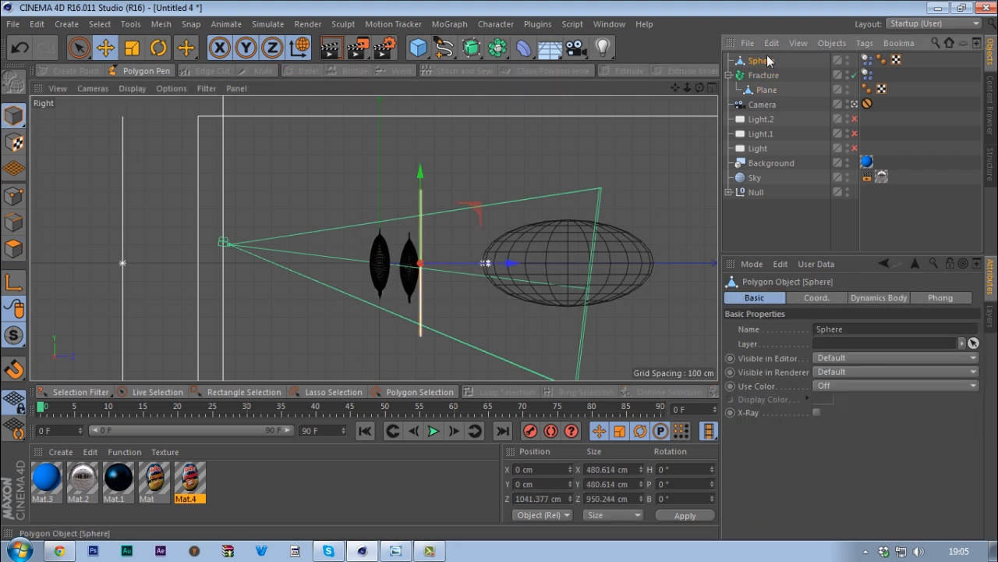
{"action": "left_click", "coordinate": [369, 241]}
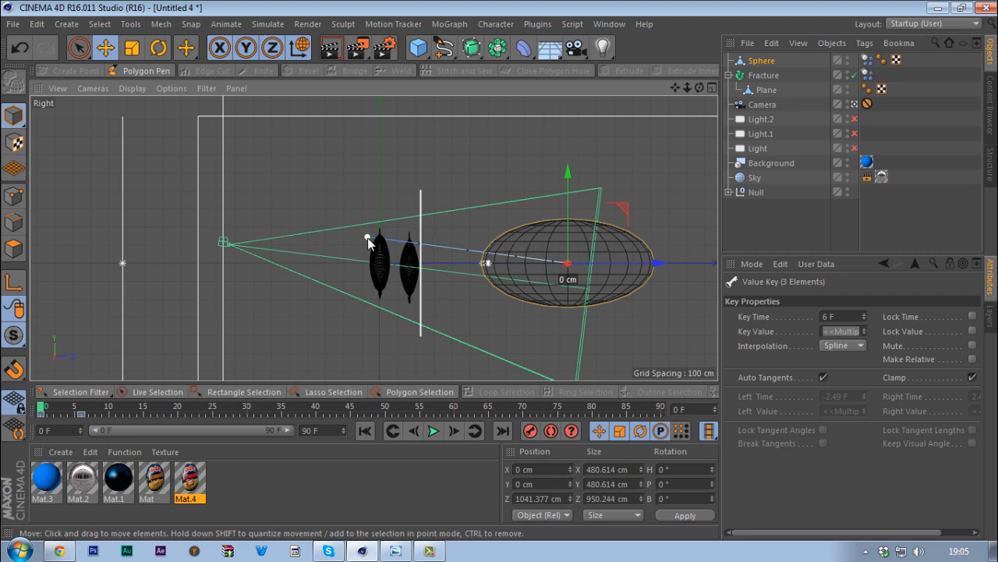
Step frame by frame to frame 7 through the scene camera to examine where the visible sphere breaks the wall.
{"action": "middle_click", "coordinate": [374, 242]}
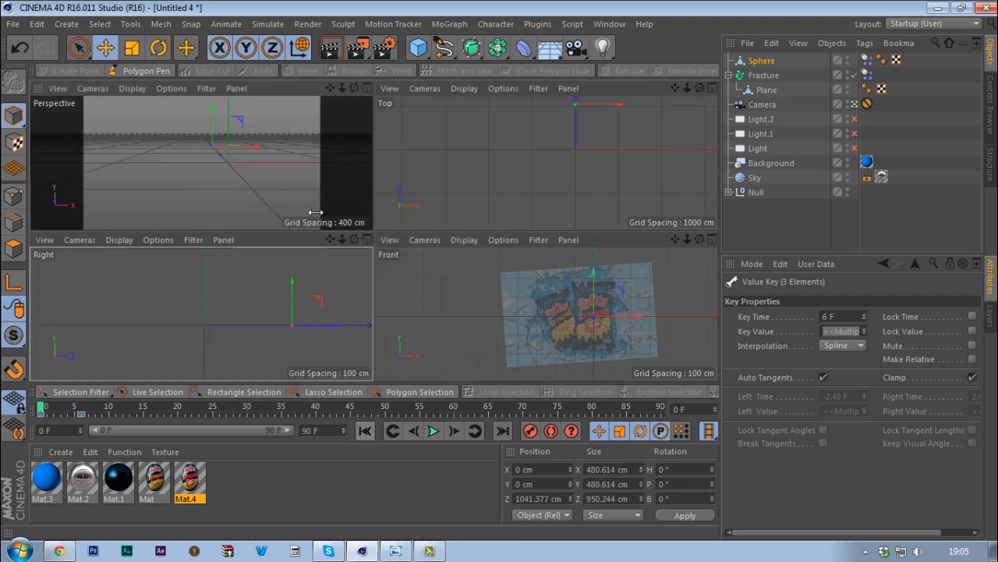
{"action": "middle_click", "coordinate": [315, 212]}
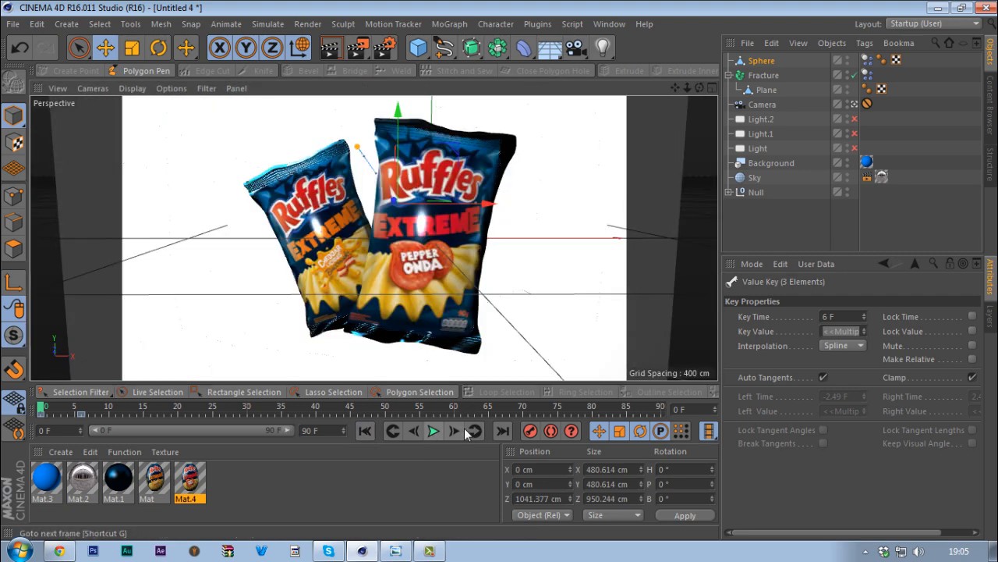
{"action": "left_click", "coordinate": [455, 429]}
{"action": "left_click", "coordinate": [454, 429]}
{"action": "left_click", "coordinate": [455, 429]}
{"action": "left_click", "coordinate": [454, 429]}
{"action": "left_click", "coordinate": [455, 429]}
{"action": "left_click", "coordinate": [455, 429]}
{"action": "left_click", "coordinate": [454, 429]}
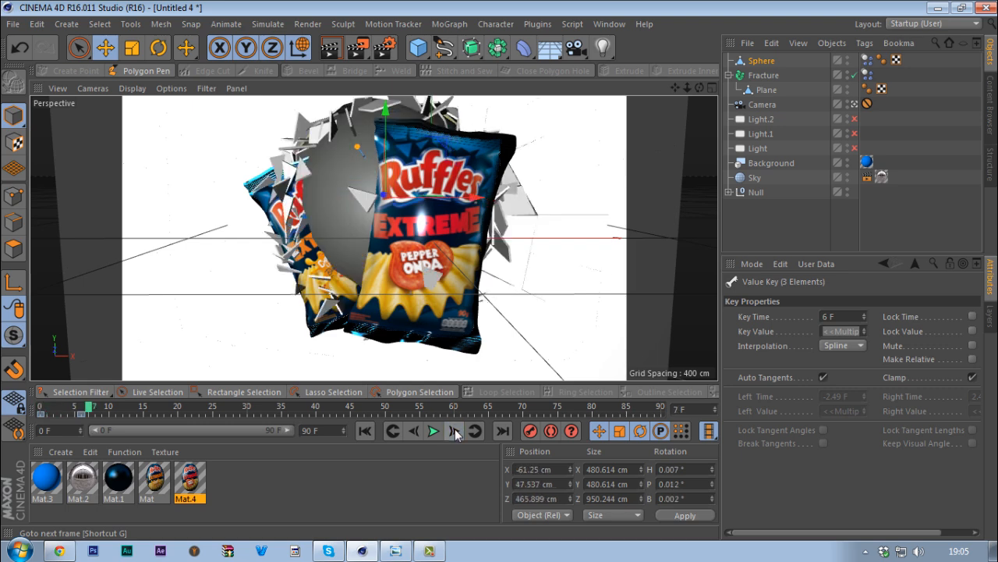
Hide the sphere again and advance the simulation to frame 10 through the scene camera.
{"action": "left_click", "coordinate": [848, 61]}
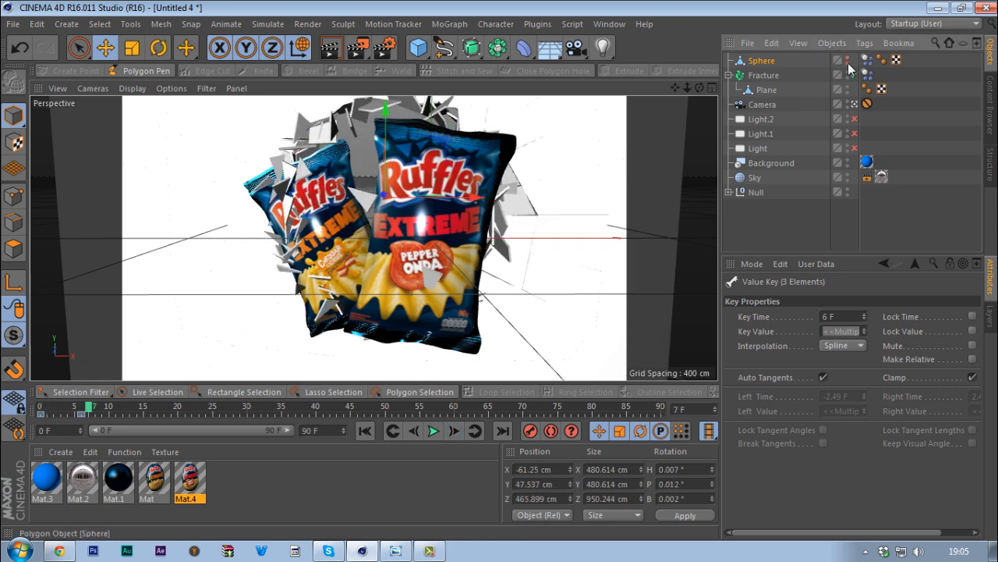
{"action": "left_click", "coordinate": [455, 430]}
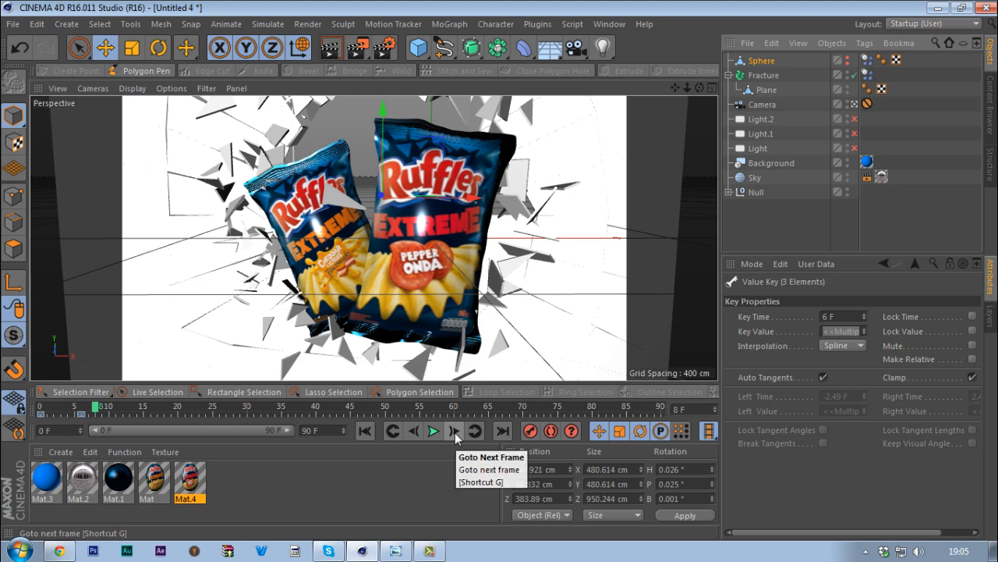
{"action": "left_click", "coordinate": [455, 432]}
{"action": "left_click", "coordinate": [454, 432]}
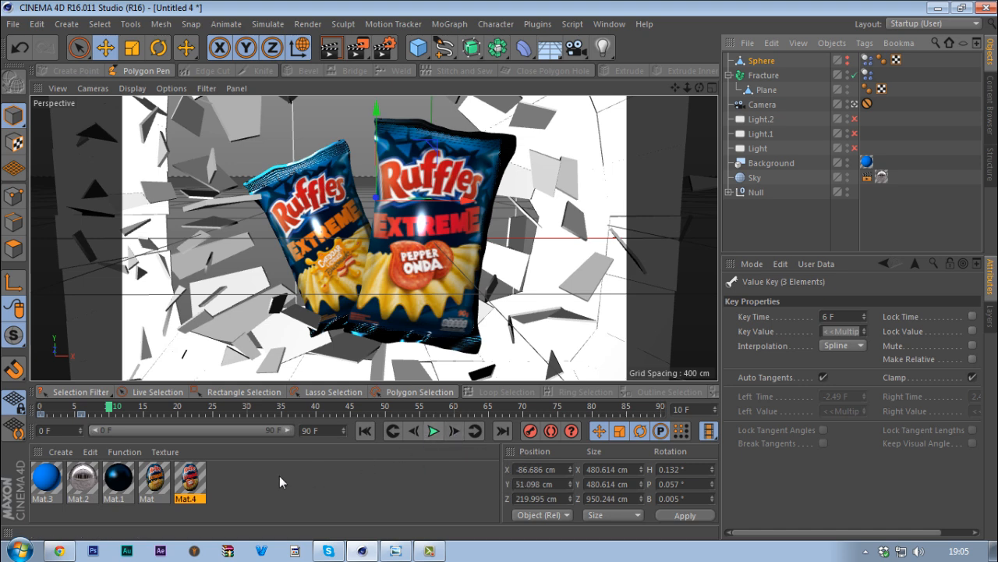
Create a new material, open it for editing, and disable its Color channel.
{"action": "left_click", "coordinate": [232, 496]}
{"action": "double_click", "coordinate": [232, 491]}
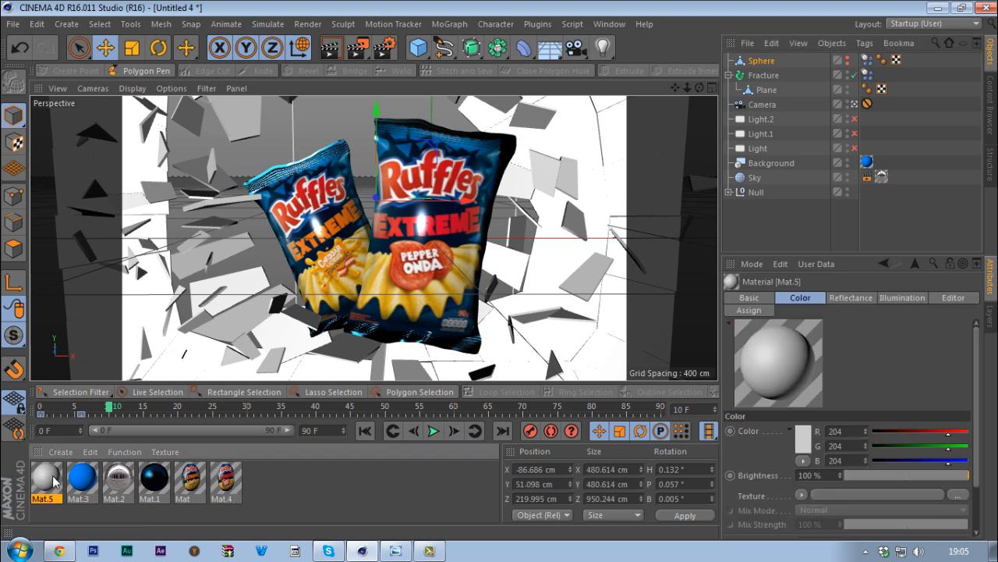
{"action": "double_click", "coordinate": [49, 478]}
{"action": "left_click", "coordinate": [292, 234]}
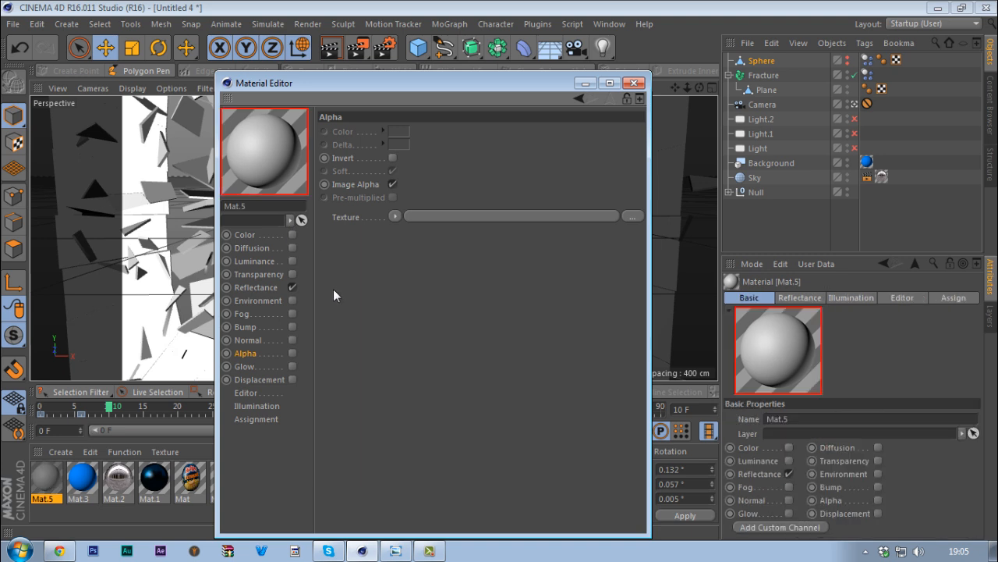
Enable the new material's Transparency channel and set its refraction to 1.5.
{"action": "left_click", "coordinate": [292, 274]}
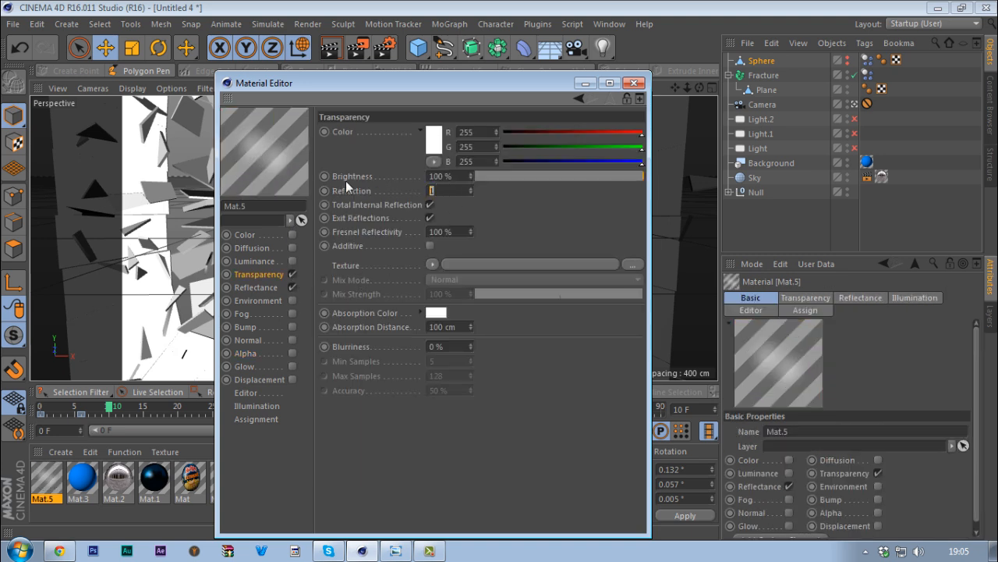
{"action": "type", "text": "1.5"}
{"action": "key", "text": "Return"}
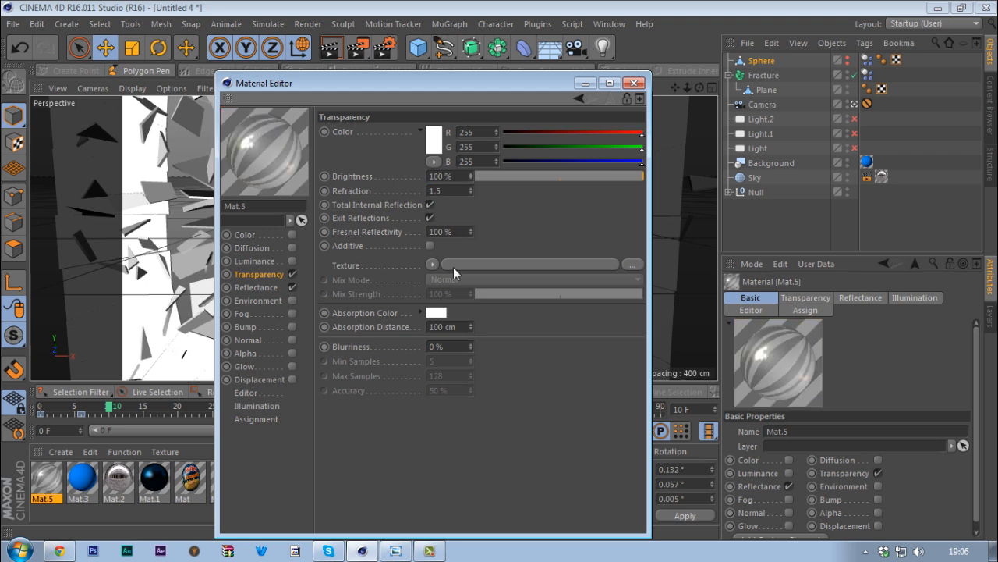
Load a Fresnel shader as the transparency texture and open the shader's properties.
{"action": "right_click", "coordinate": [457, 265]}
{"action": "left_click", "coordinate": [434, 262]}
{"action": "left_click", "coordinate": [433, 262]}
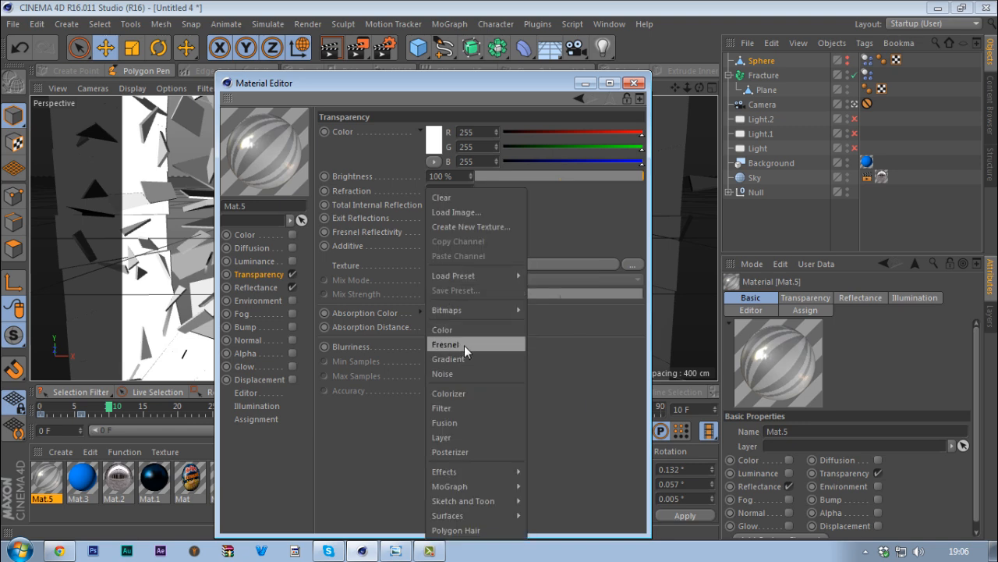
{"action": "left_click", "coordinate": [464, 345]}
{"action": "left_click", "coordinate": [446, 290]}
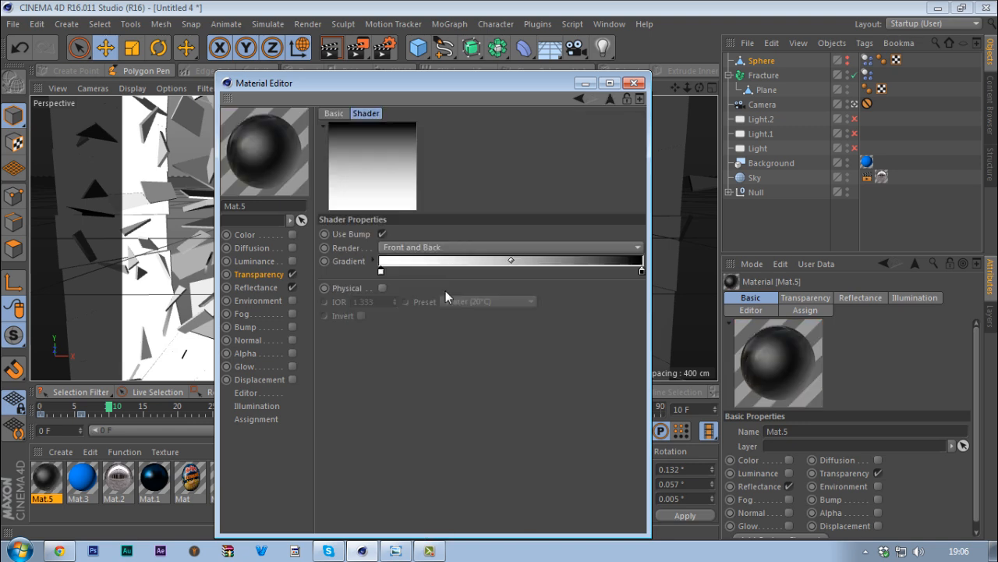
Invert the Fresnel gradient to run from black to white, then move its white knot inward to about two-thirds of the gradient.
{"action": "right_click", "coordinate": [486, 262]}
{"action": "left_click", "coordinate": [499, 270]}
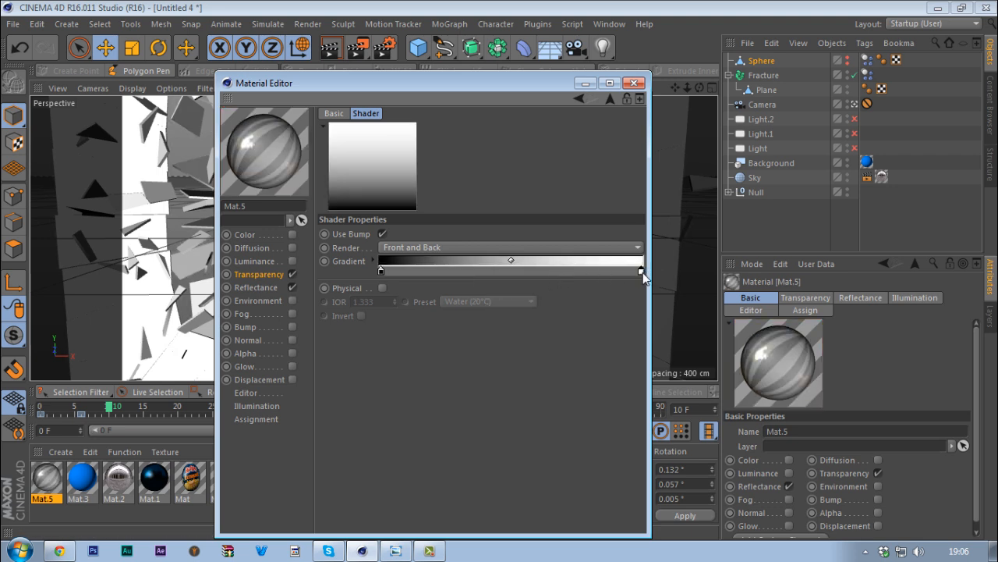
{"action": "left_click_drag", "start_coordinate": [642, 271], "coordinate": [546, 277]}
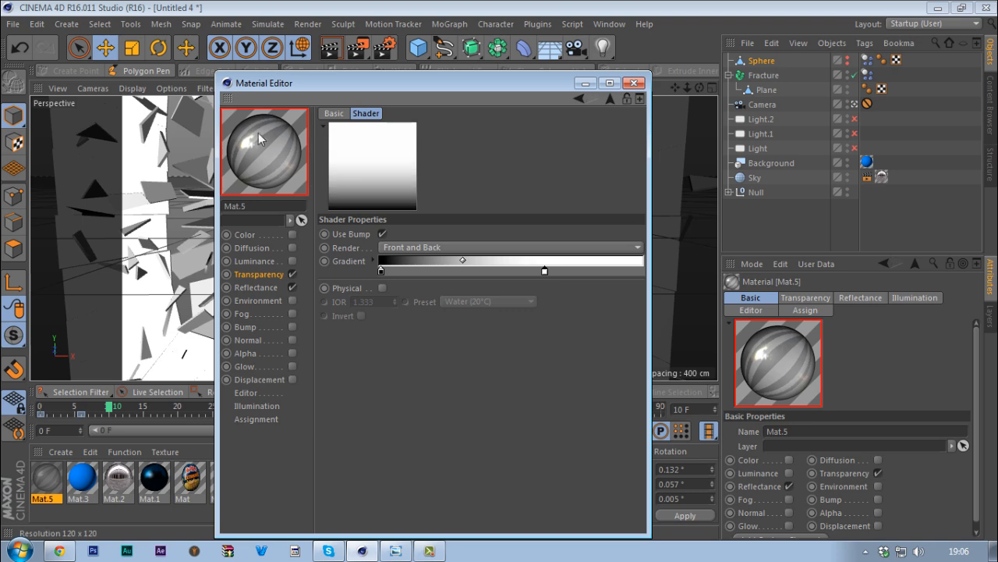
Apply the glass material Mat.5 to the plane inside the Fracture object and render the perspective view.
{"action": "left_click", "coordinate": [634, 84]}
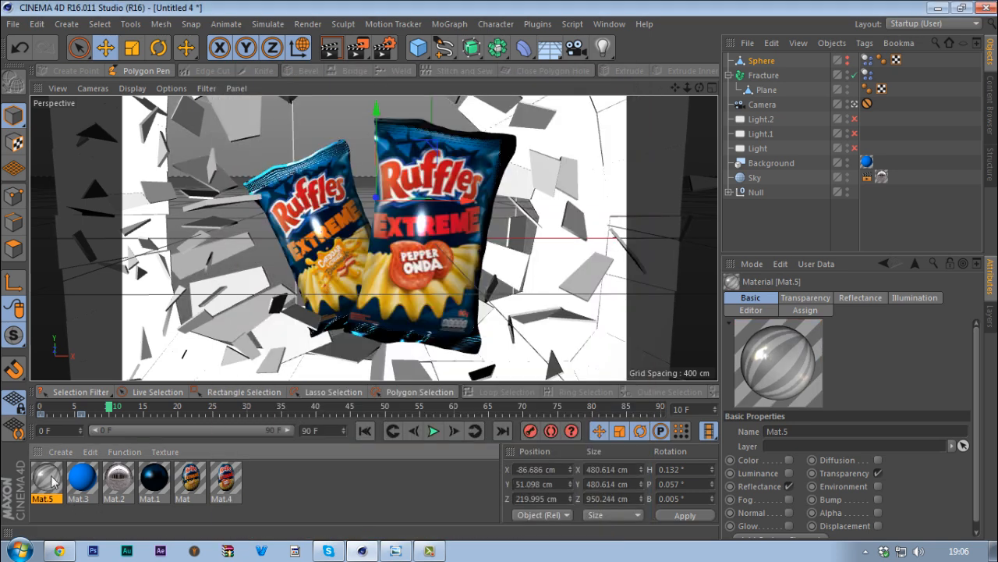
{"action": "left_click_drag", "start_coordinate": [46, 474], "coordinate": [768, 94]}
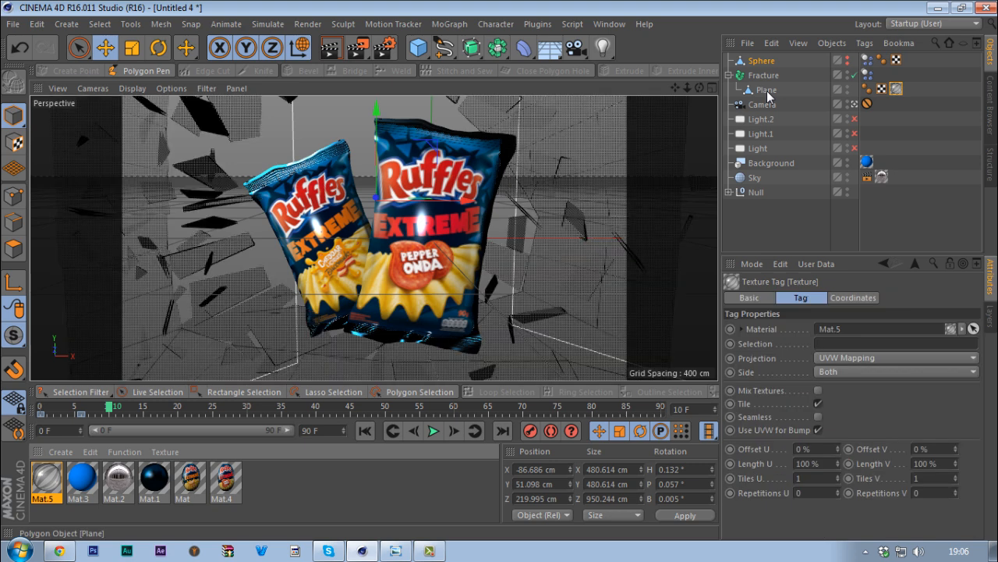
{"action": "left_click", "coordinate": [328, 52]}
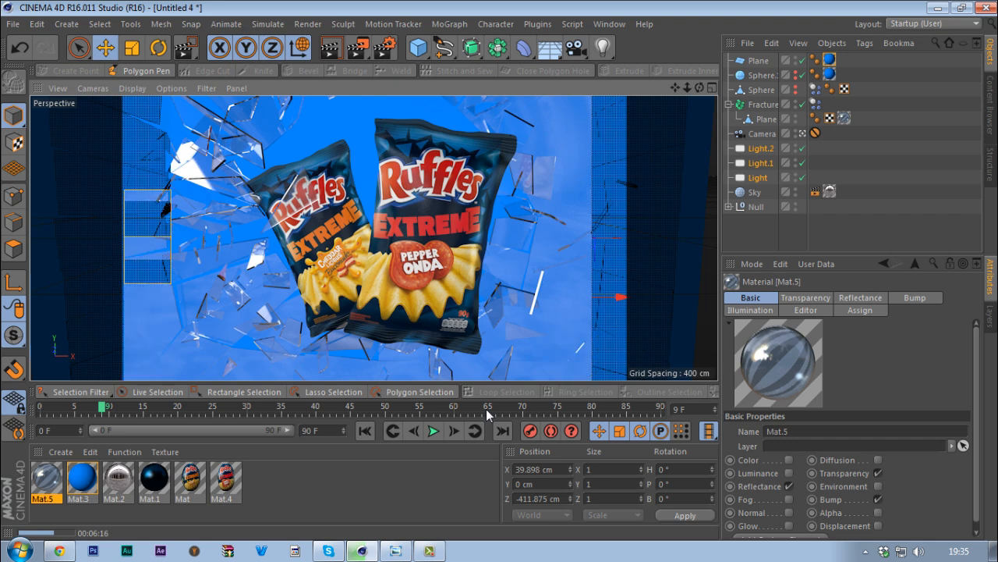
Compare the rendered glass scene with the reference image 253D_ruffles_packs in the photo viewer, returning to CINEMA 4D.
{"action": "left_click", "coordinate": [396, 550]}
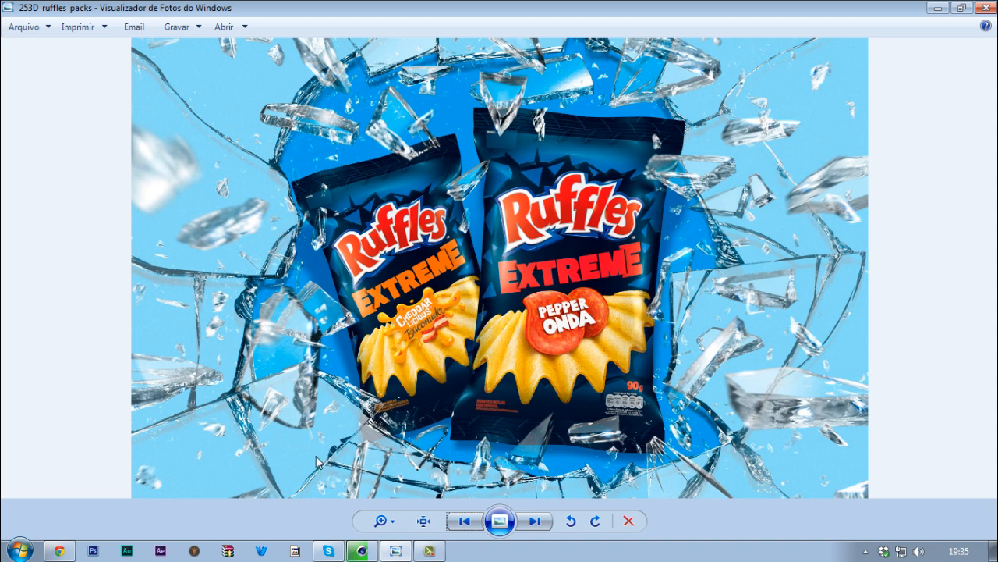
{"action": "left_click", "coordinate": [361, 551]}
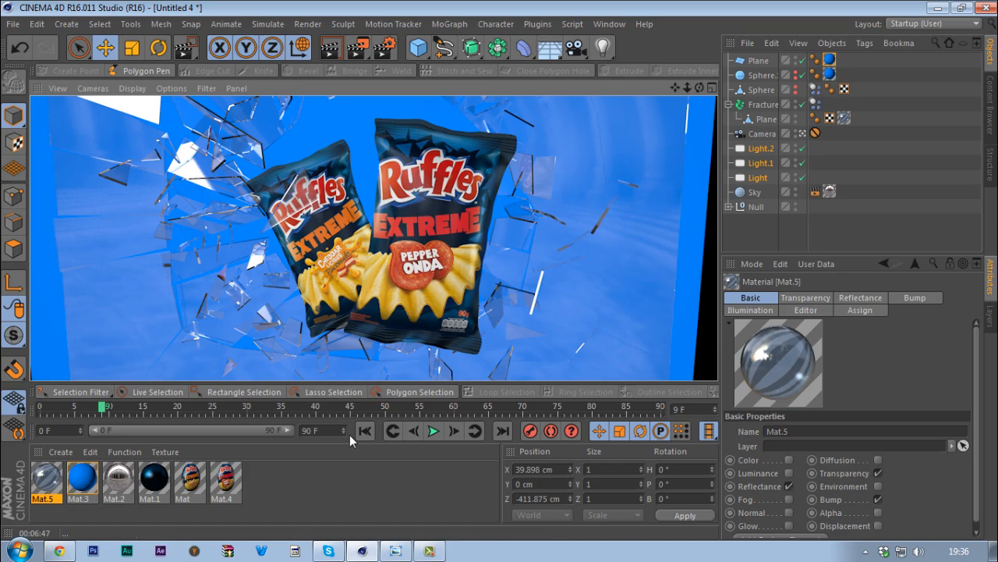
{"action": "left_click", "coordinate": [399, 552]}
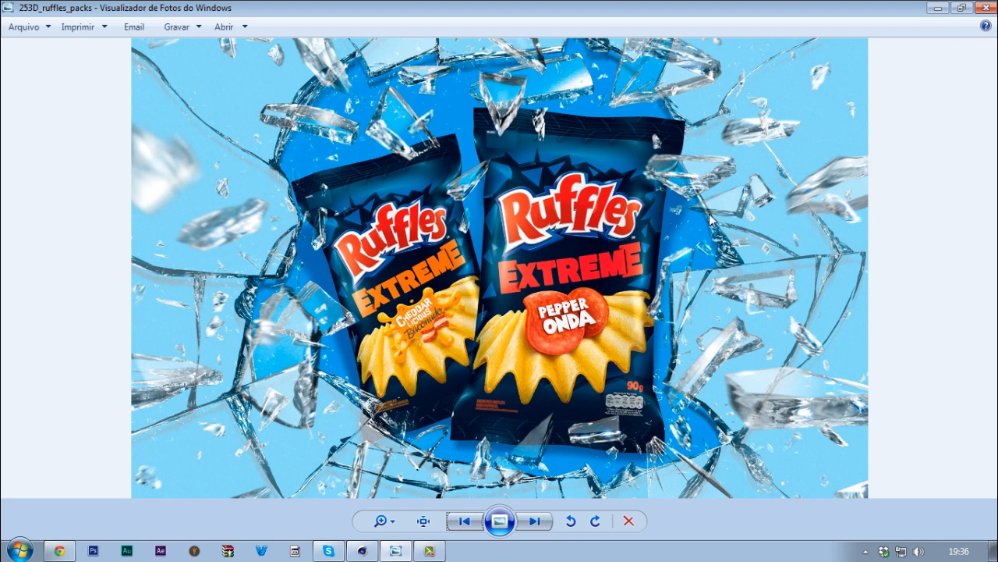
{"action": "left_click", "coordinate": [362, 550]}
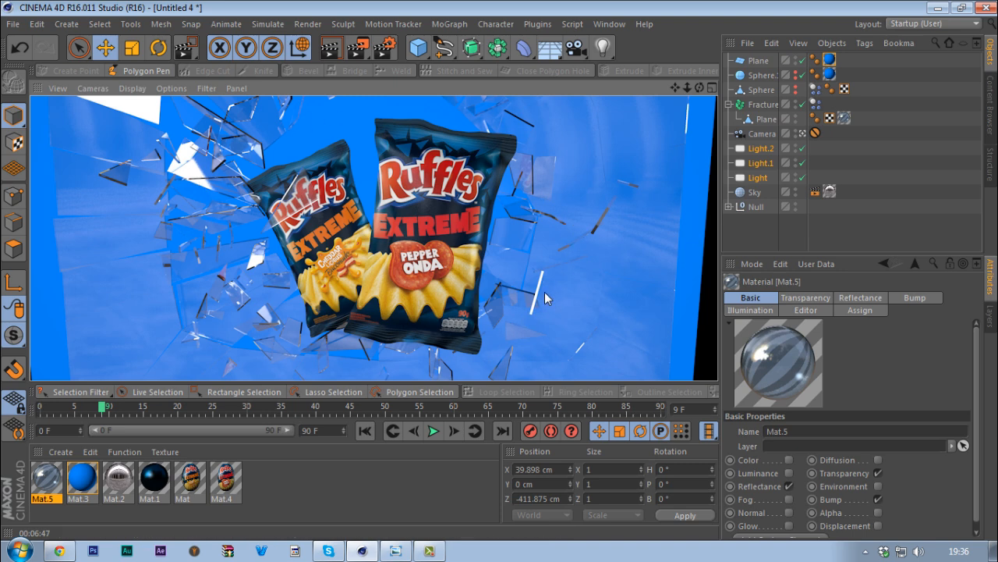
{"action": "left_click", "coordinate": [396, 550]}
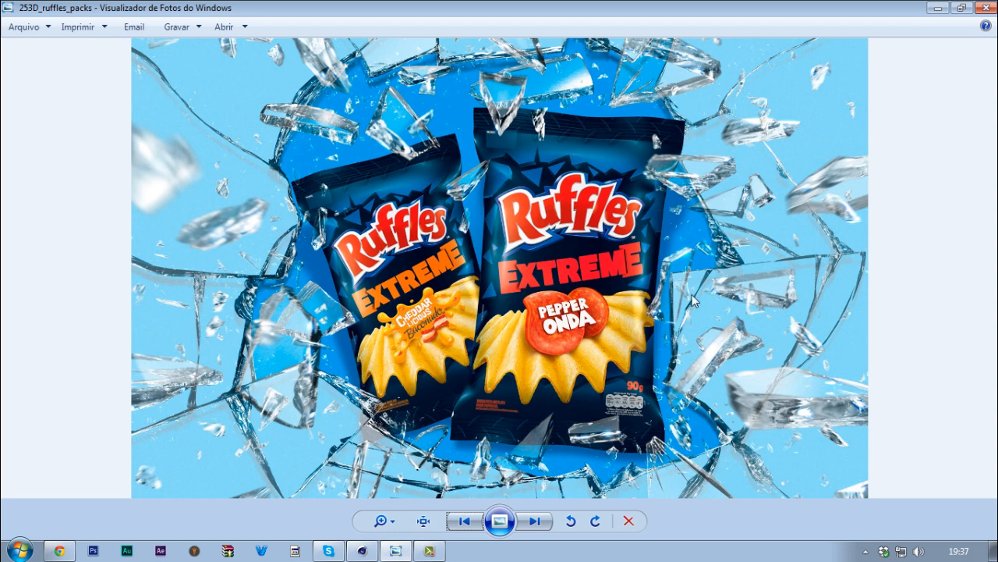
{"action": "left_click", "coordinate": [361, 550]}
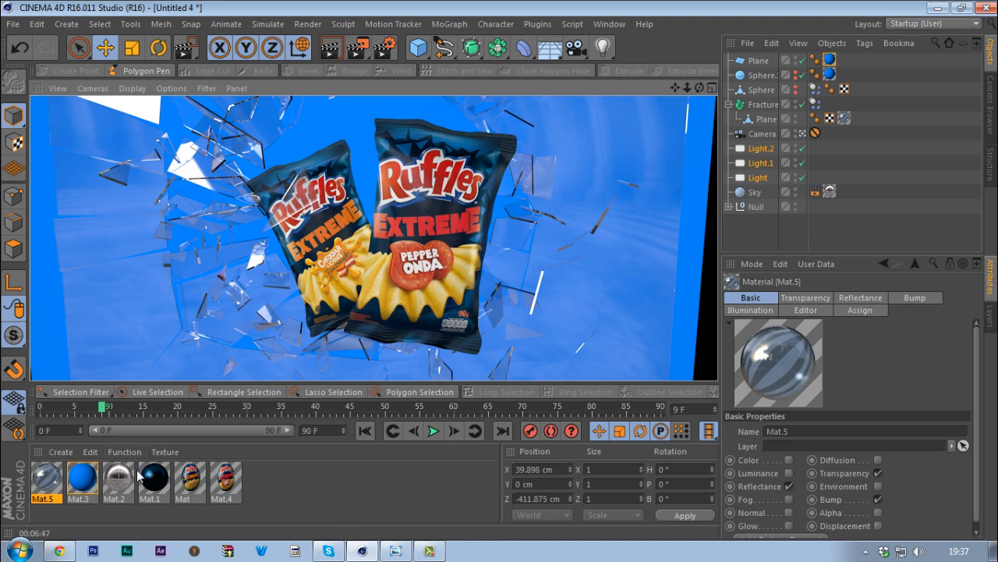
Open Mat.5 for editing and inspect the Noise shader properties of its bump texture.
{"action": "double_click", "coordinate": [45, 477]}
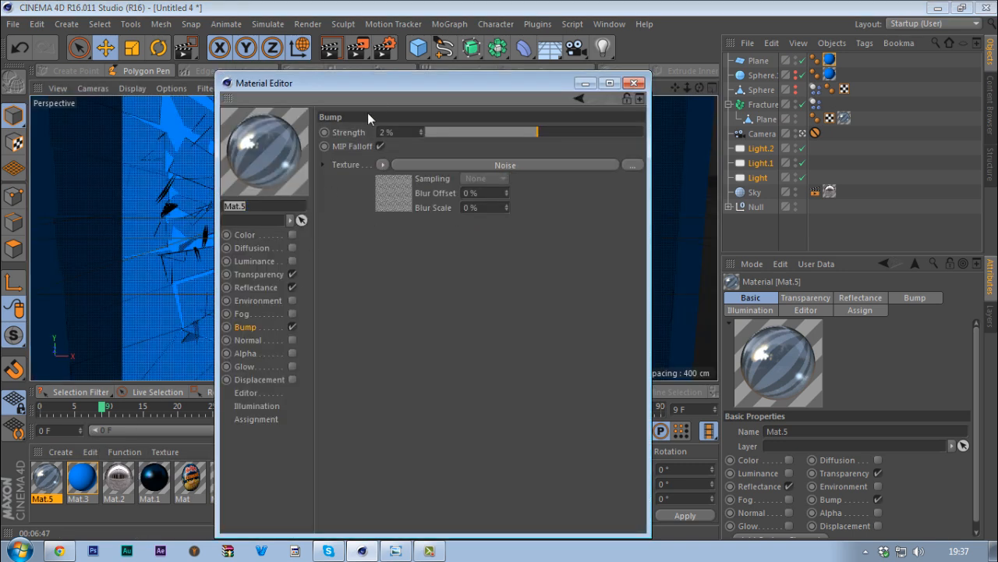
{"action": "left_click_drag", "start_coordinate": [380, 81], "coordinate": [741, 68]}
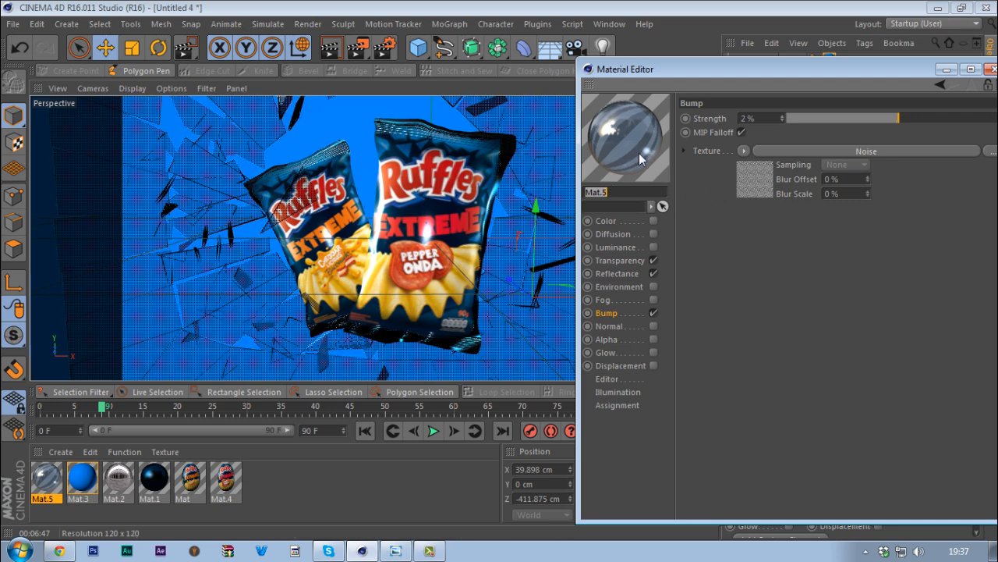
{"action": "left_click", "coordinate": [742, 171]}
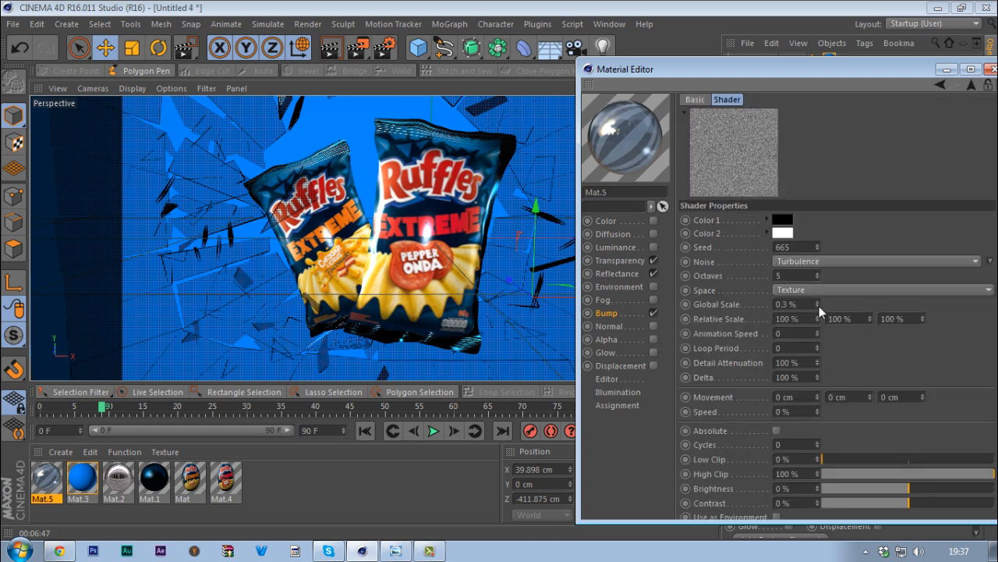
Try the Stupl noise type in the bump shader, restore Turbulence, and return to the Bump channel.
{"action": "left_click", "coordinate": [804, 260]}
{"action": "left_click", "coordinate": [820, 382]}
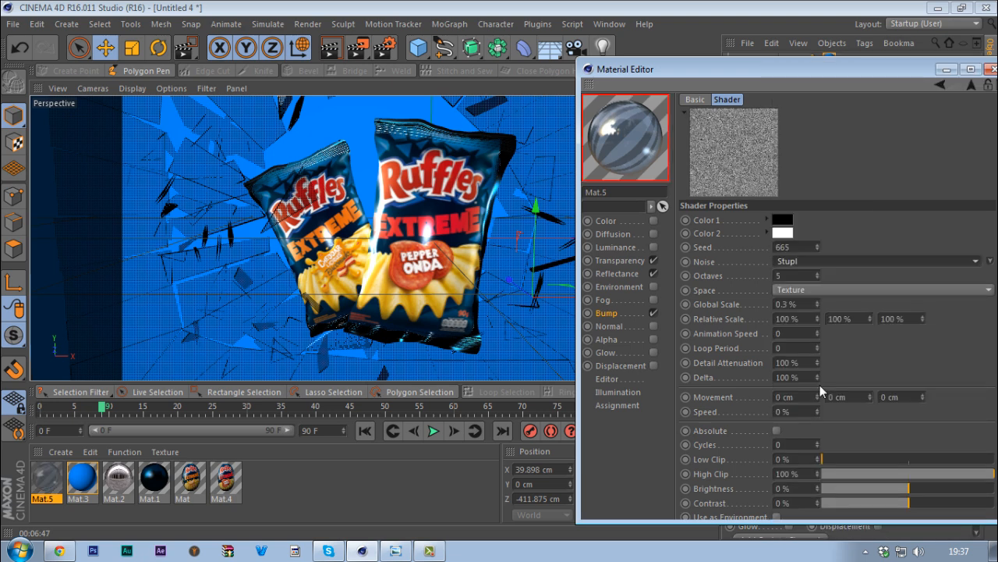
{"action": "left_click", "coordinate": [833, 262]}
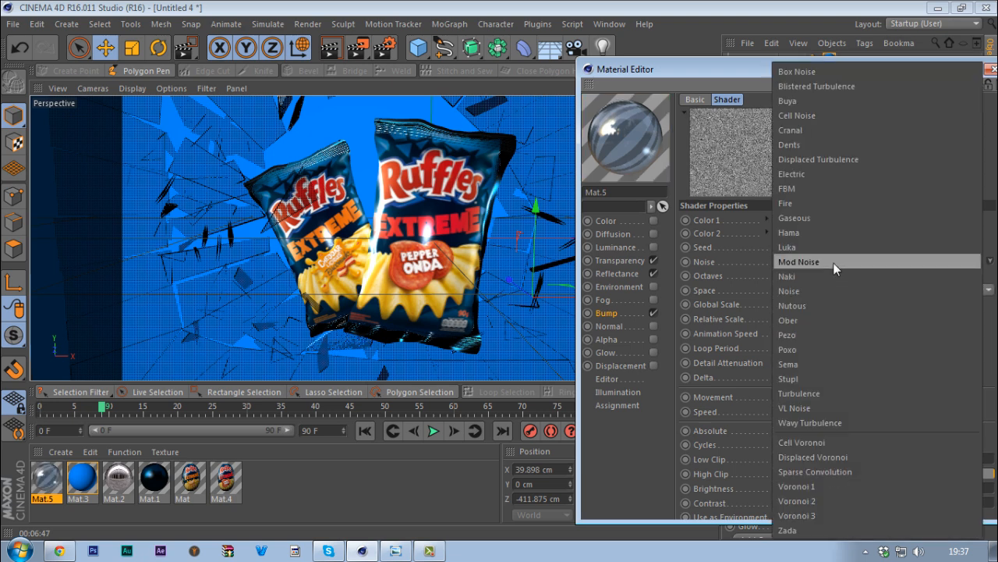
{"action": "left_click", "coordinate": [821, 393]}
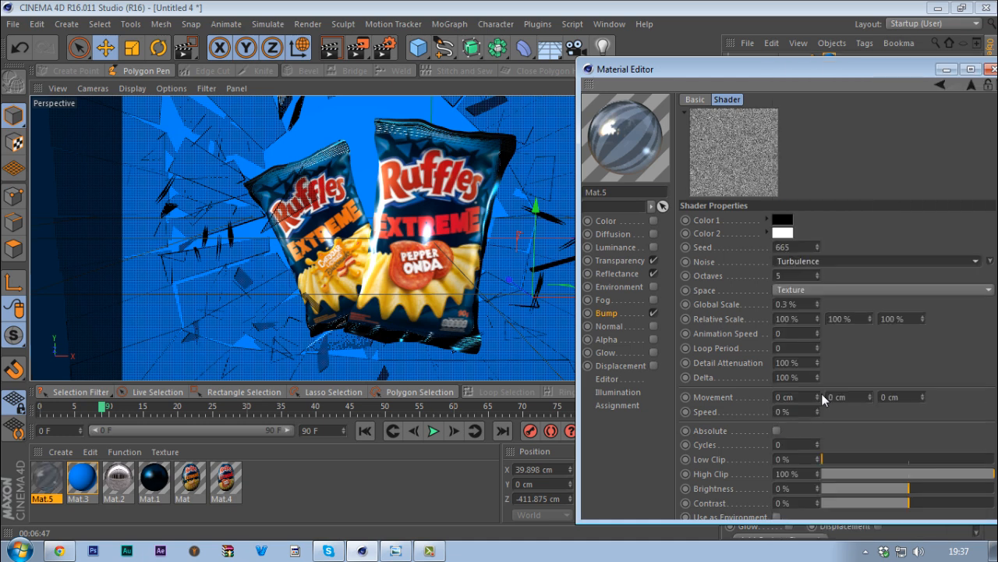
{"action": "left_click", "coordinate": [792, 304]}
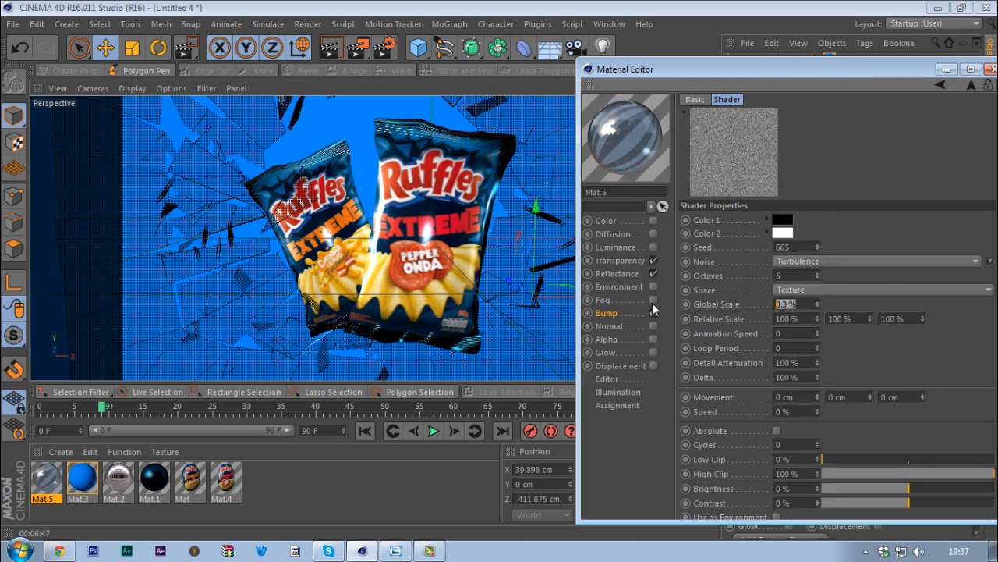
{"action": "left_click", "coordinate": [651, 312]}
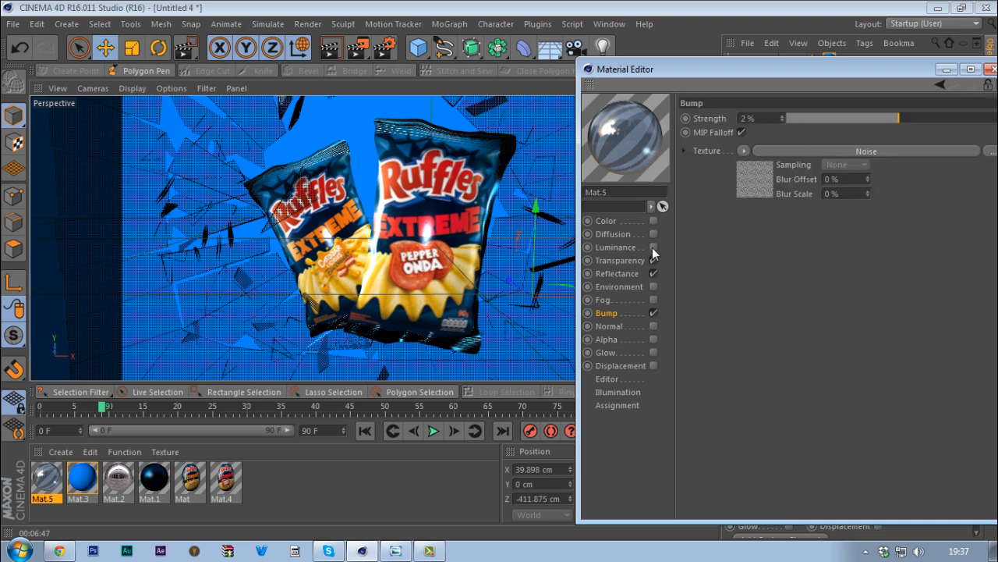
Examine Mat.5's reflectance layers, the available layer types and the Transparency channel settings, and close the material.
{"action": "left_click_drag", "start_coordinate": [699, 76], "coordinate": [632, 69]}
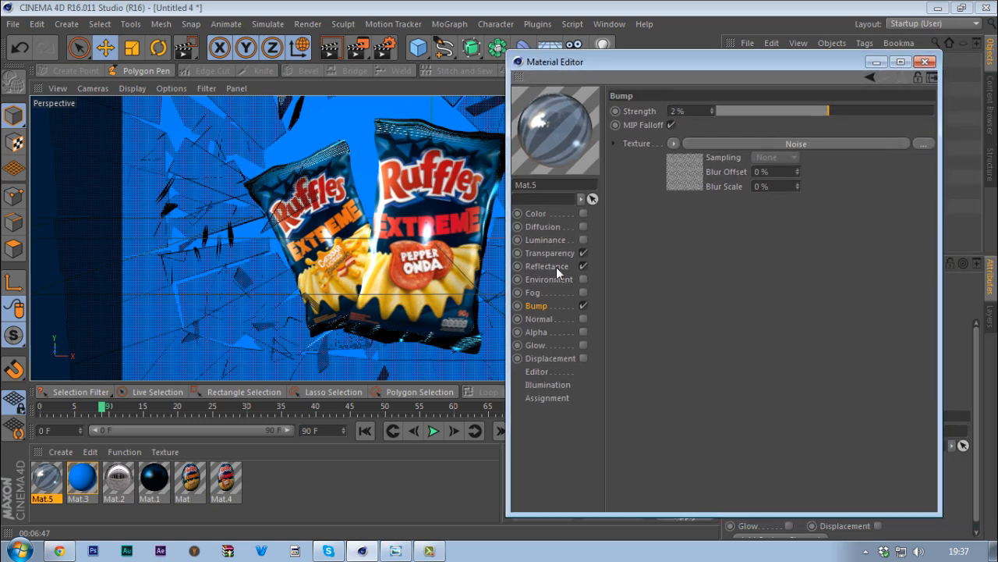
{"action": "left_click", "coordinate": [555, 269]}
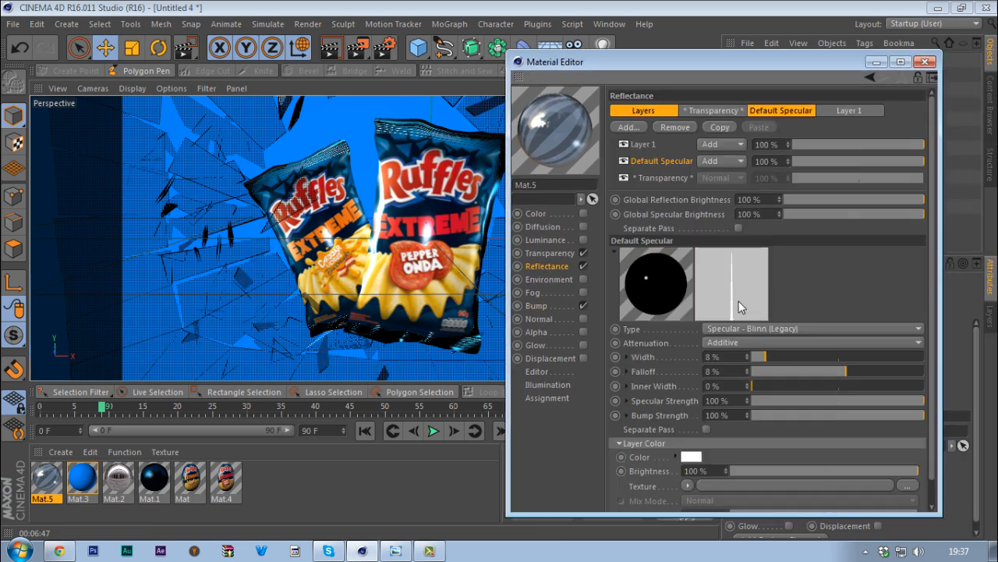
{"action": "left_click", "coordinate": [662, 160]}
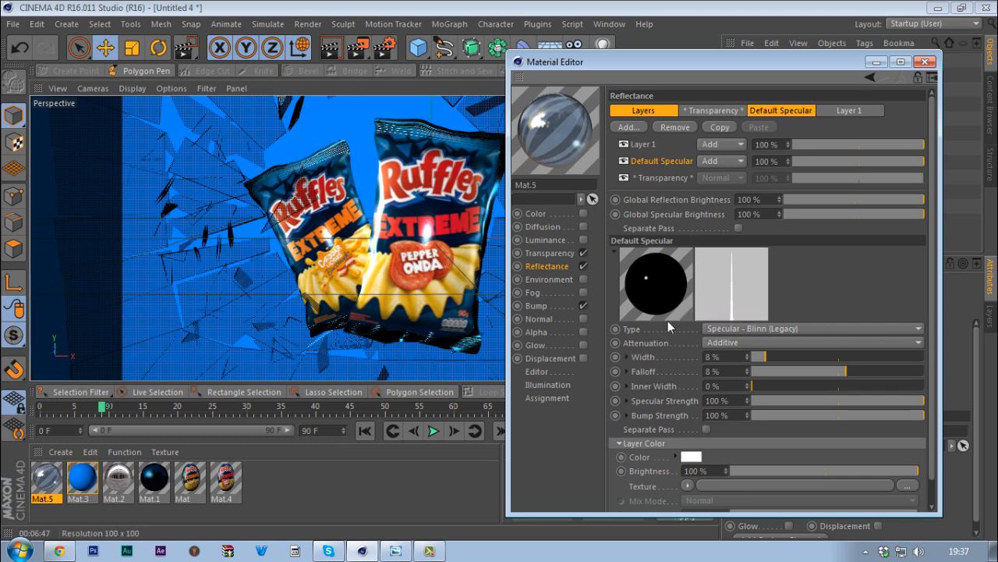
{"action": "left_click", "coordinate": [661, 176]}
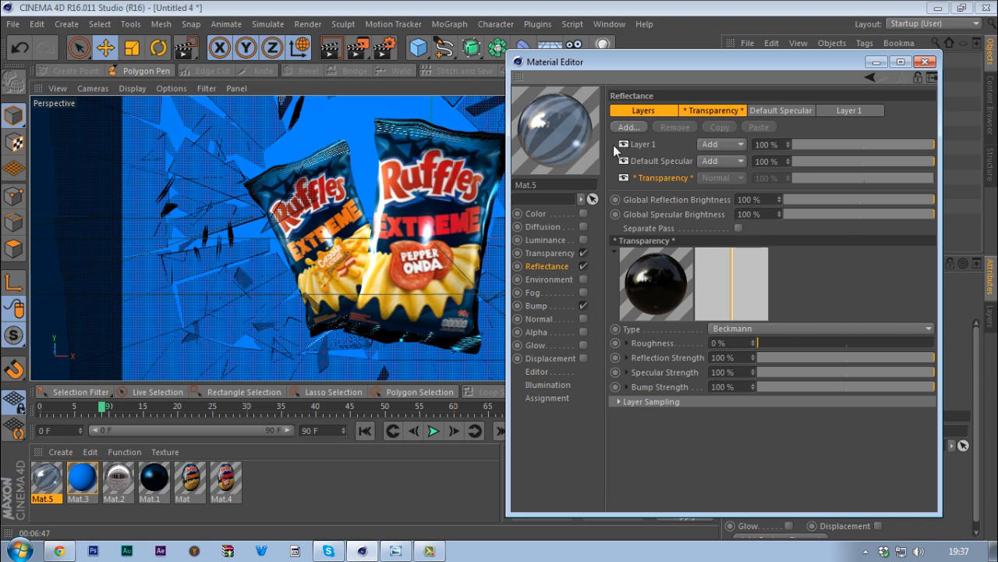
{"action": "left_click", "coordinate": [649, 144]}
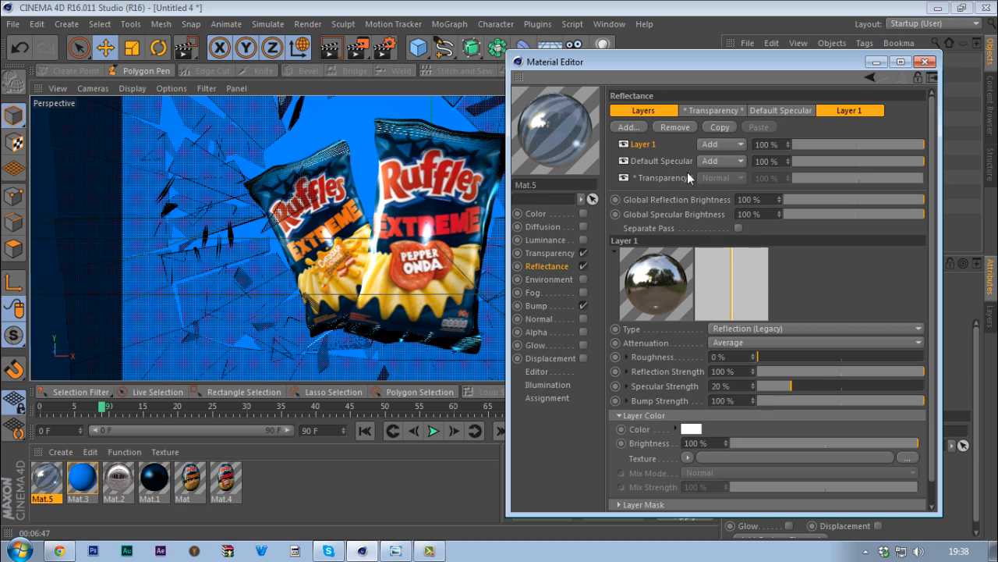
{"action": "left_click", "coordinate": [615, 128]}
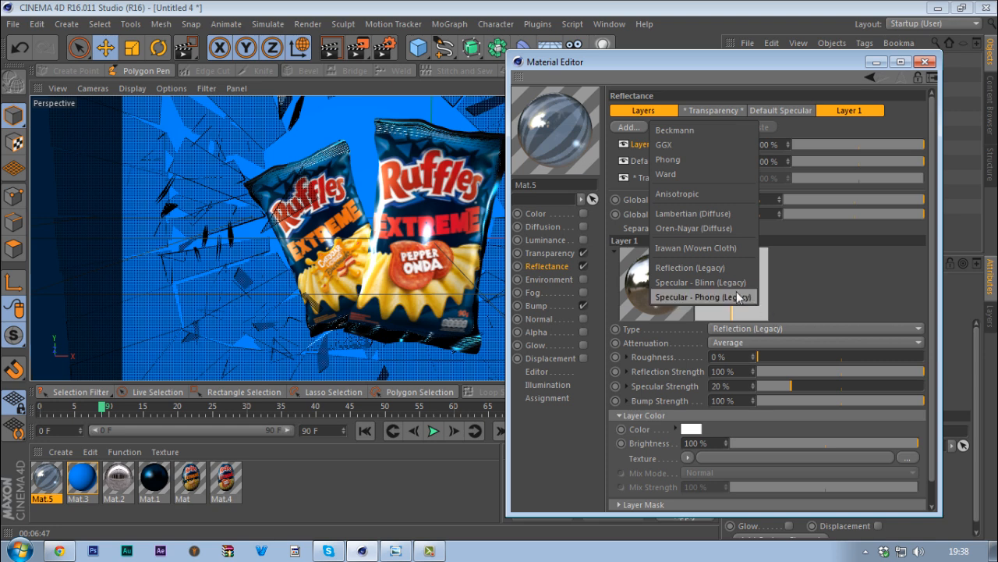
{"action": "left_click", "coordinate": [810, 273]}
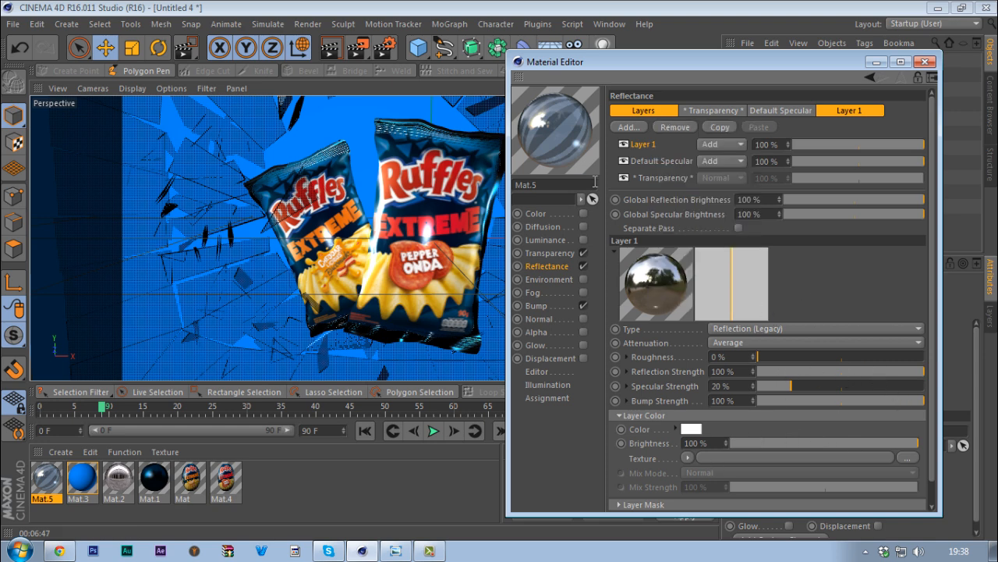
{"action": "left_click", "coordinate": [550, 253]}
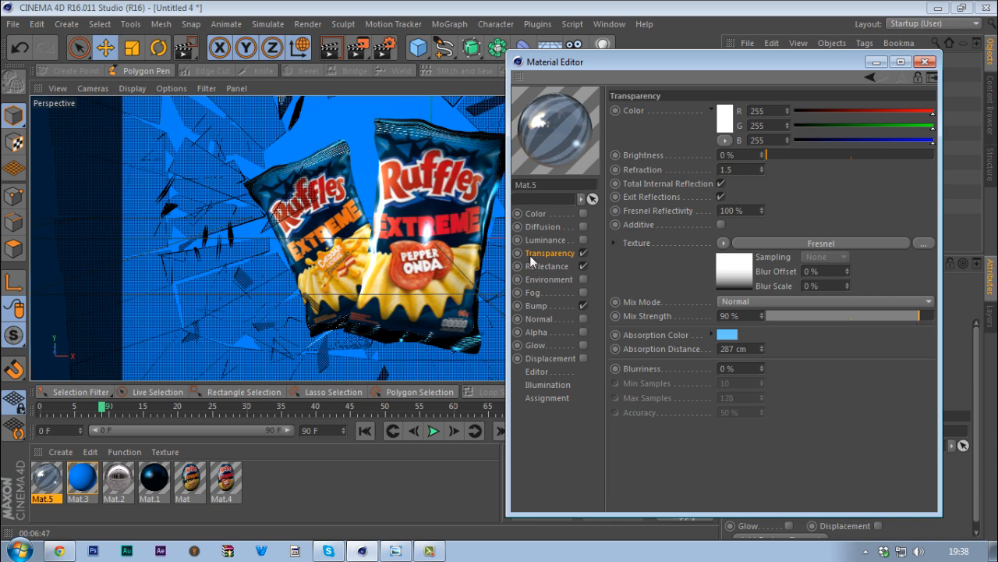
{"action": "left_click", "coordinate": [925, 62]}
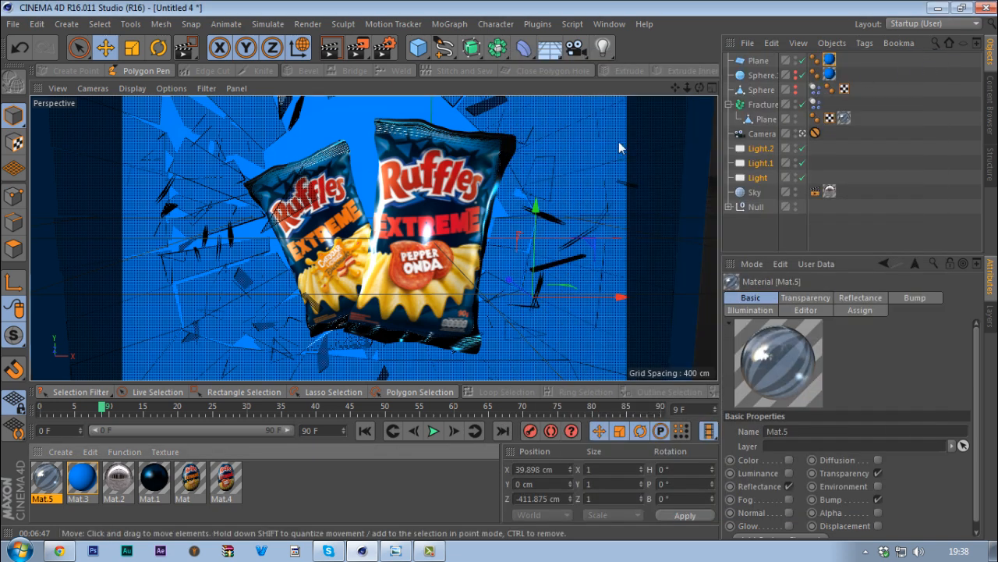
Add the Ambient Occlusion effect to the render settings and set its maximum samples to 150.
{"action": "left_click", "coordinate": [384, 47]}
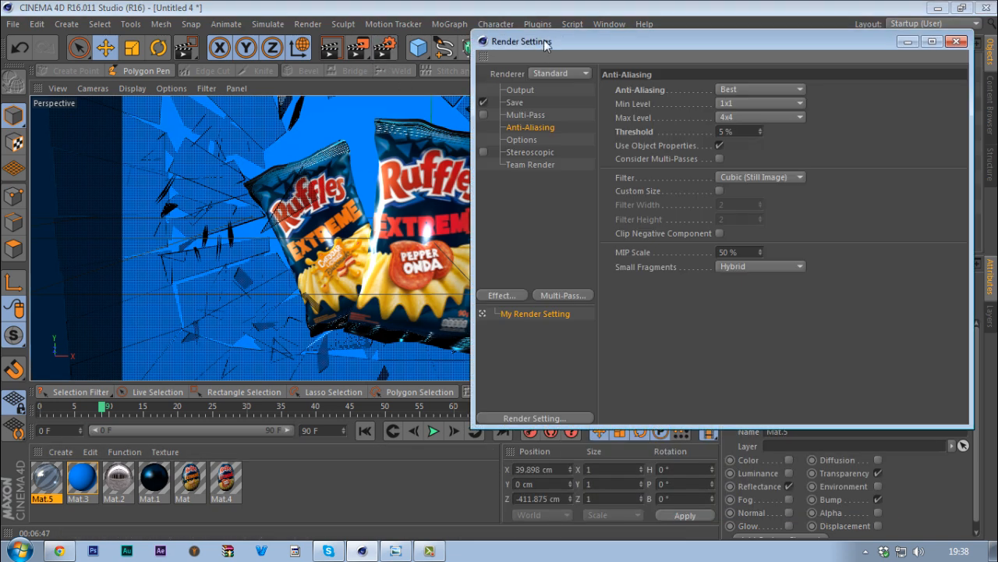
{"action": "left_click_drag", "start_coordinate": [546, 44], "coordinate": [702, 63]}
{"action": "left_click", "coordinate": [599, 300]}
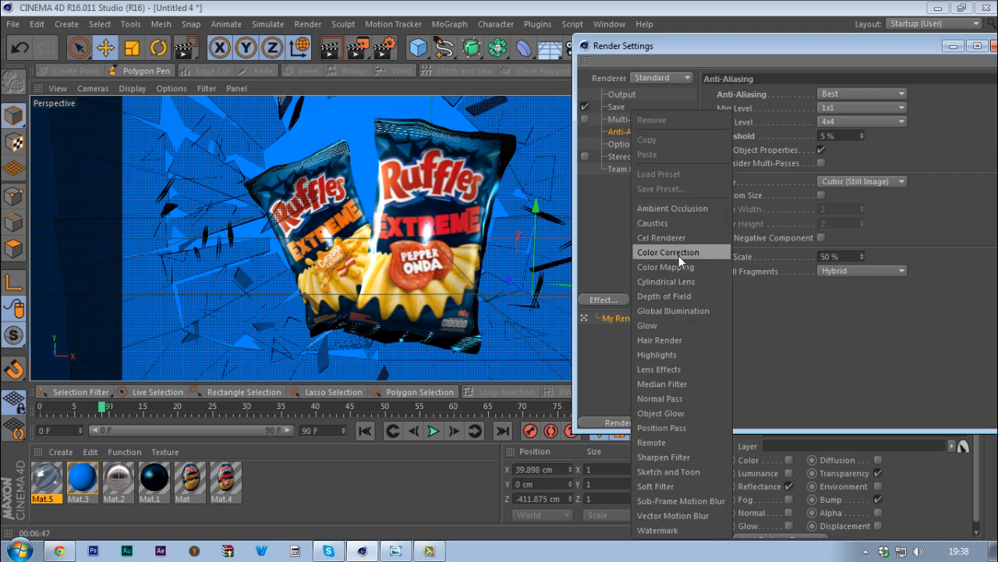
{"action": "left_click", "coordinate": [683, 209]}
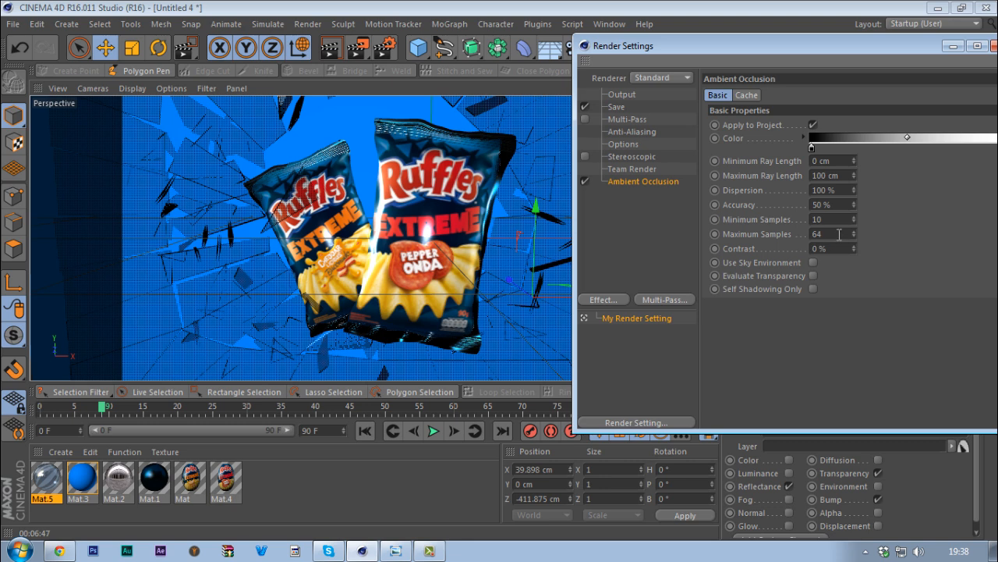
{"action": "left_click_drag", "start_coordinate": [838, 235], "coordinate": [724, 234]}
{"action": "type", "text": "150"}
{"action": "key", "text": "Return"}
{"action": "left_click_drag", "start_coordinate": [854, 191], "coordinate": [854, 186]}
{"action": "mouse_move", "coordinate": [854, 191]}
{"action": "left_mouse_down"}
{"action": "mouse_move", "coordinate": [854, 205]}
{"action": "mouse_move", "coordinate": [854, 190]}
{"action": "left_mouse_up"}
{"action": "left_click_drag", "start_coordinate": [813, 43], "coordinate": [724, 38]}
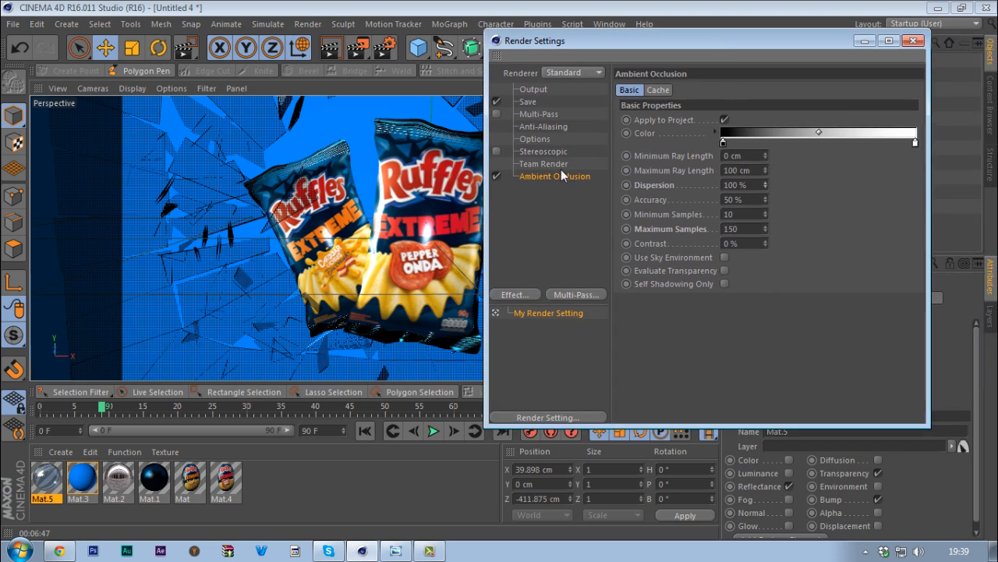
Review the render settings' anti-aliasing options, including the threshold, and close the render settings.
{"action": "left_click", "coordinate": [542, 127]}
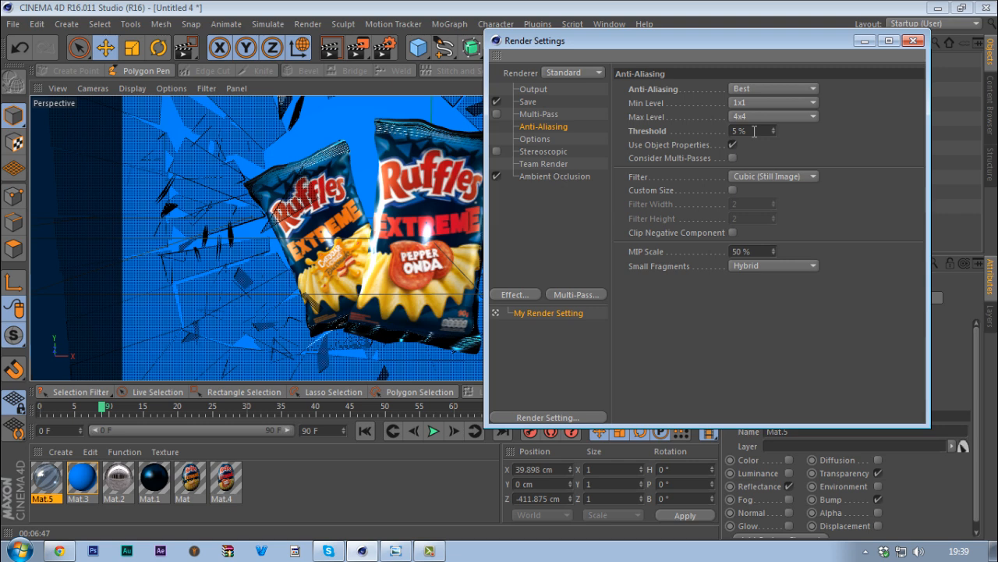
{"action": "double_click", "coordinate": [754, 132]}
{"action": "left_click_drag", "start_coordinate": [722, 41], "coordinate": [703, 60]}
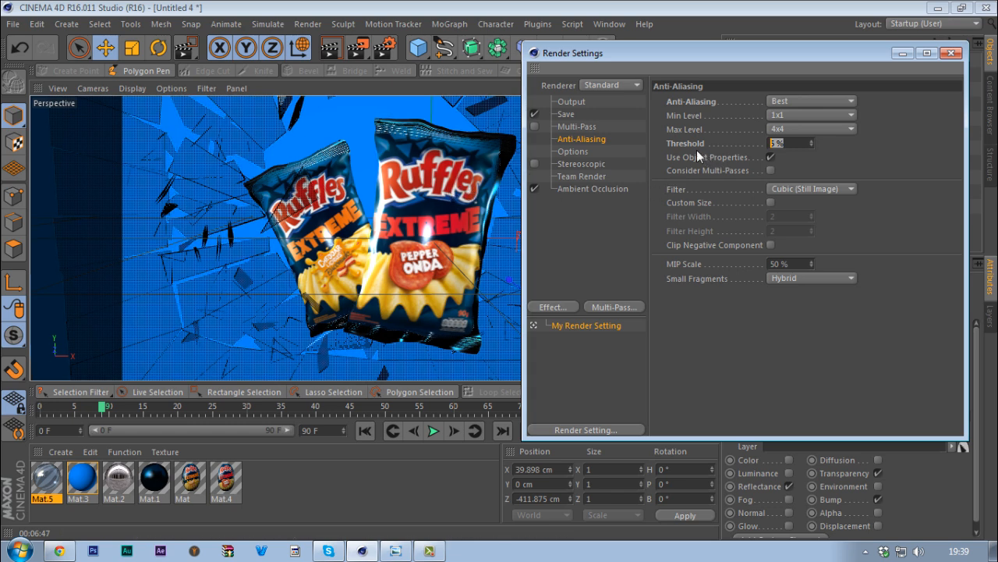
{"action": "left_click_drag", "start_coordinate": [721, 54], "coordinate": [716, 54]}
{"action": "left_click_drag", "start_coordinate": [679, 51], "coordinate": [713, 71]}
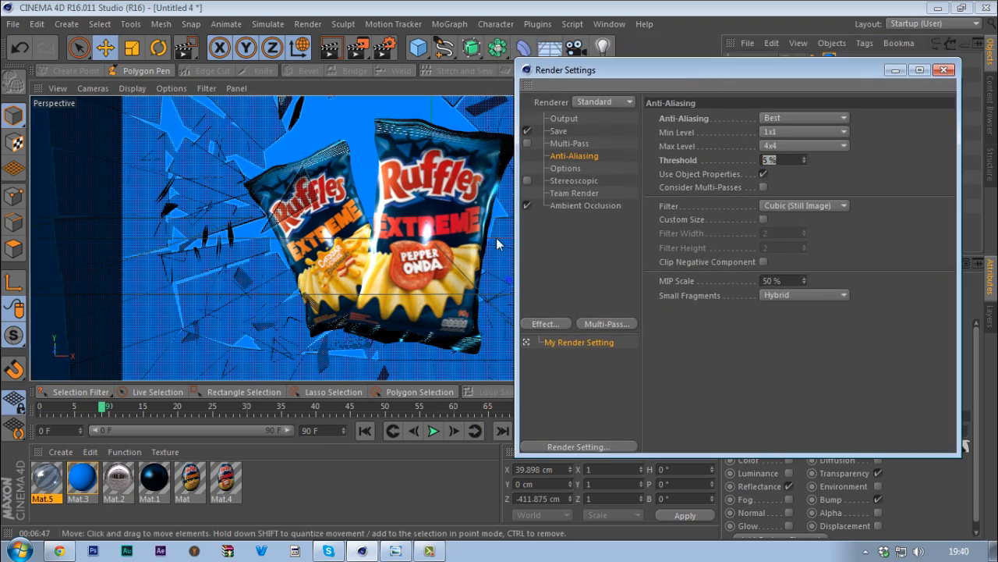
{"action": "left_click", "coordinate": [943, 70]}
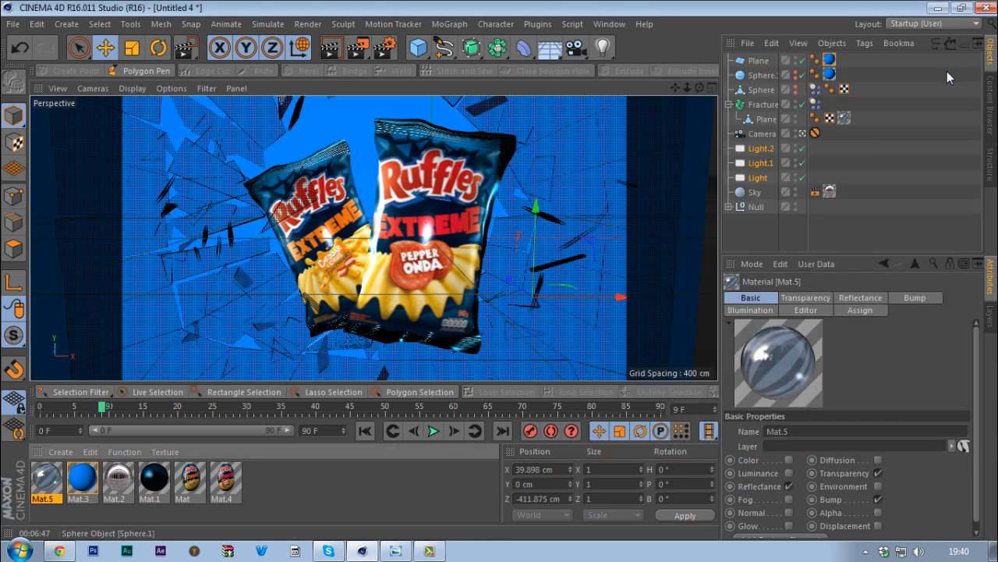
Try 4 sampling subdivisions on Layer 1 of Mat.1's reflectance, restore 6, and close the material.
{"action": "double_click", "coordinate": [153, 477]}
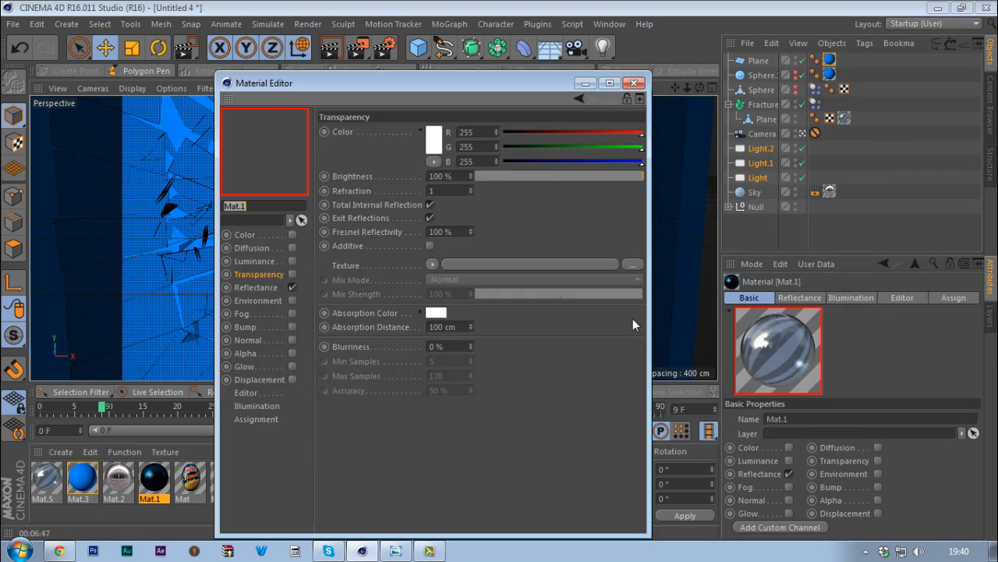
{"action": "left_click_drag", "start_coordinate": [538, 86], "coordinate": [818, 43]}
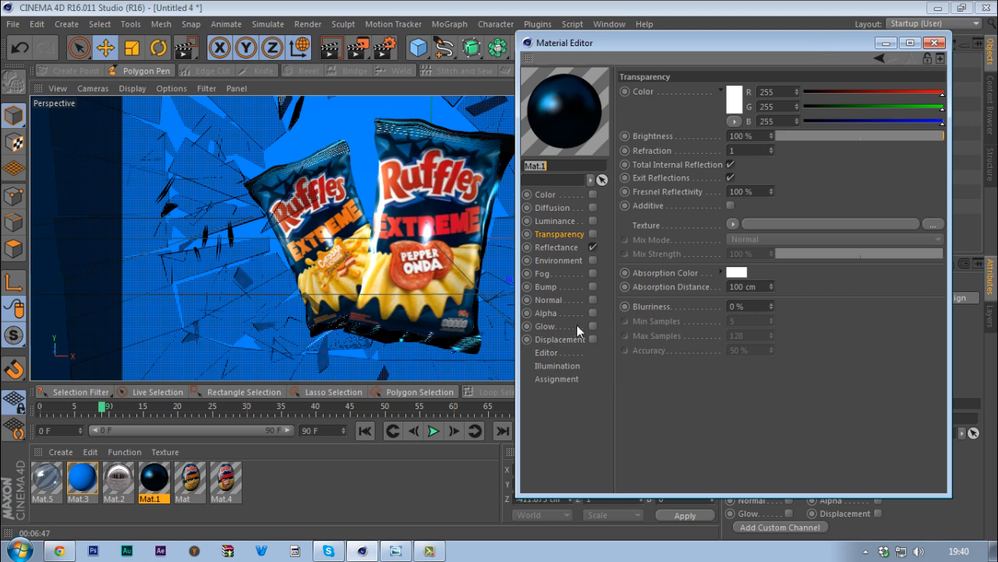
{"action": "left_click", "coordinate": [565, 247]}
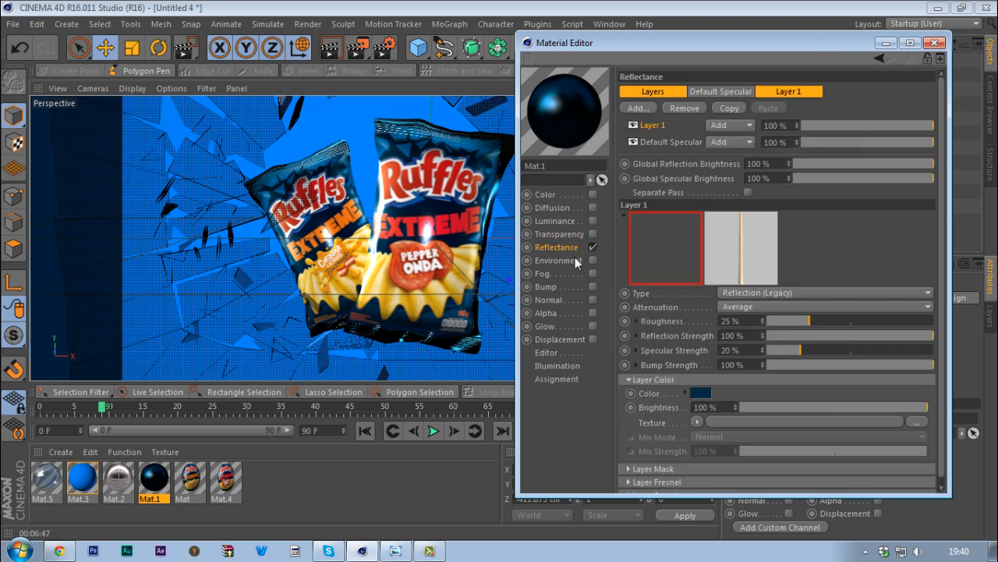
{"action": "left_click", "coordinate": [628, 380]}
{"action": "left_click", "coordinate": [629, 419]}
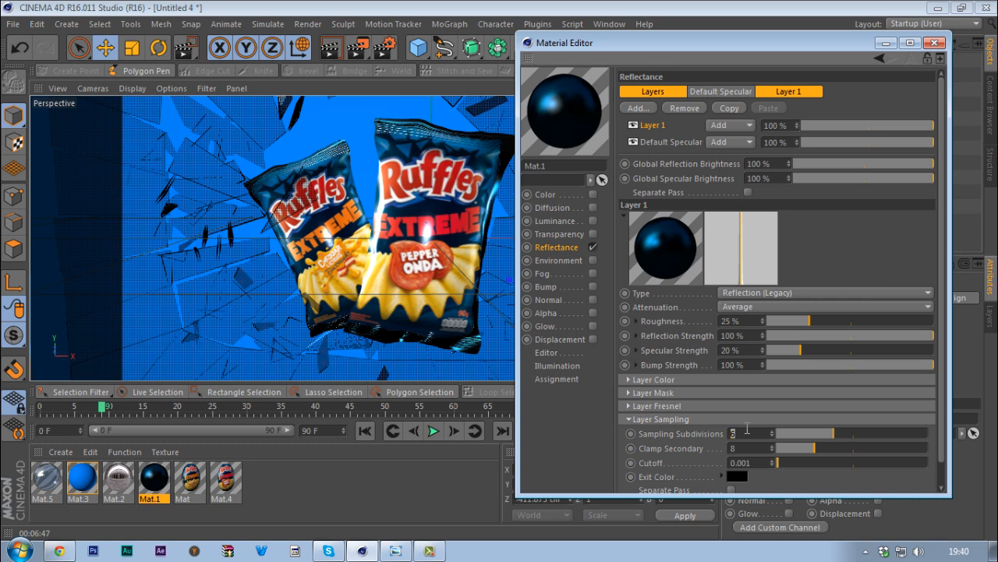
{"action": "left_click", "coordinate": [706, 435]}
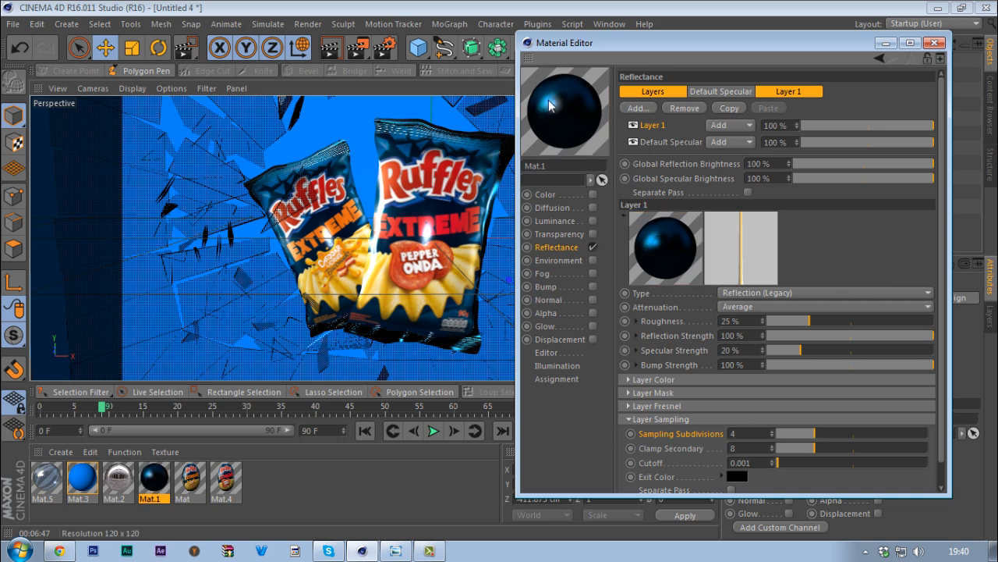
{"action": "left_click_drag", "start_coordinate": [747, 437], "coordinate": [701, 433]}
{"action": "type", "text": "6"}
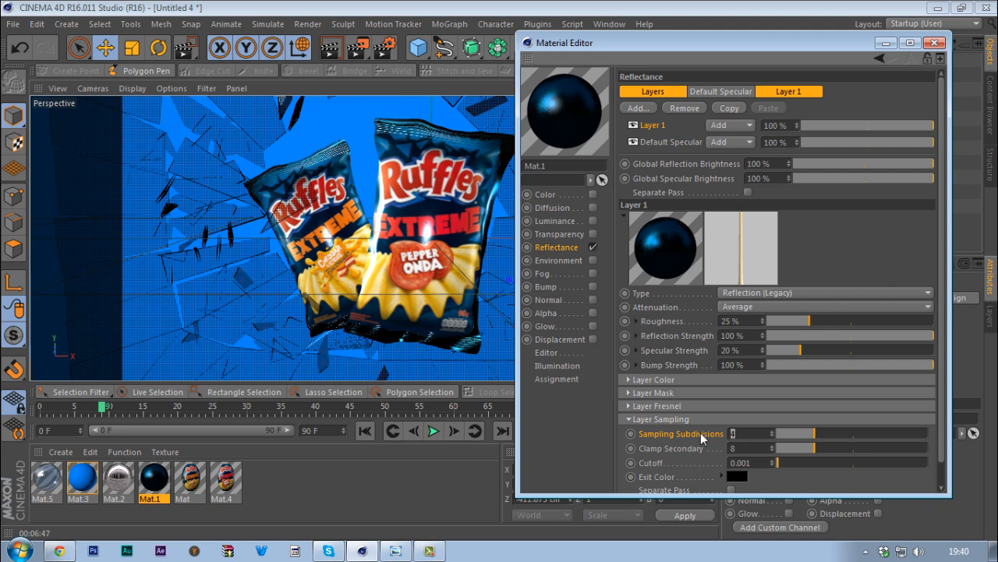
{"action": "key", "text": "Return"}
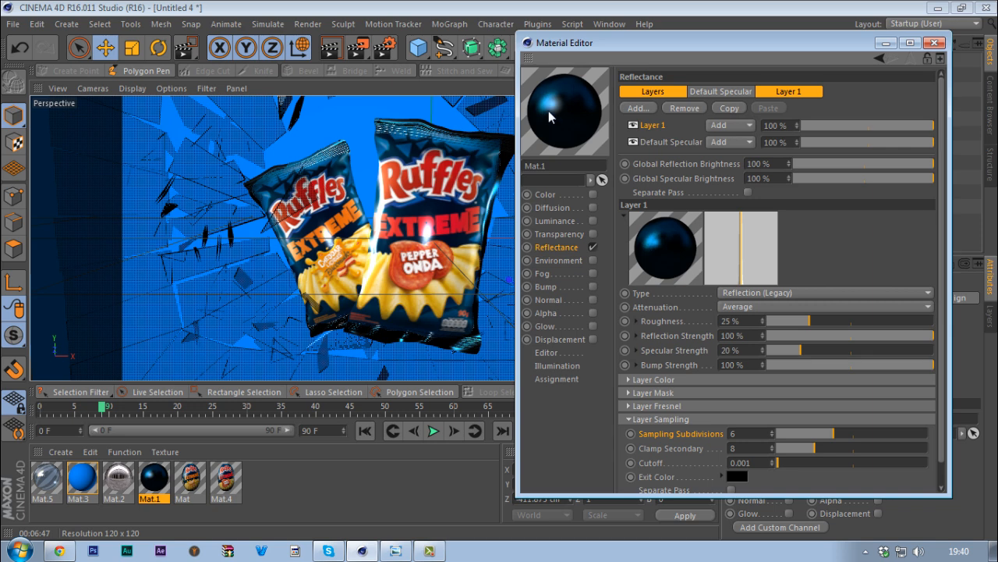
{"action": "left_click", "coordinate": [934, 44]}
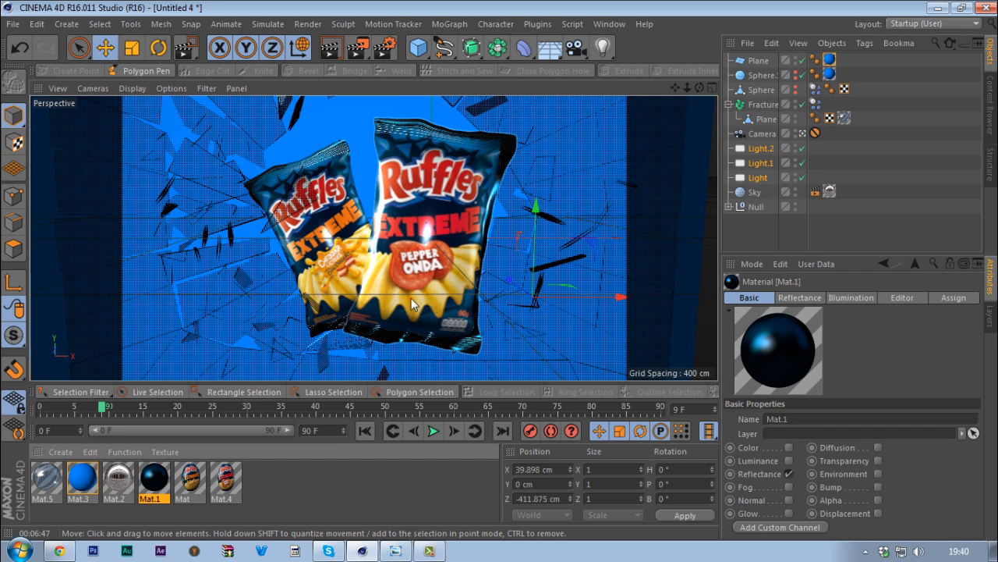
Check the light layout around the shards and chip bags from above, and view the reference image of the packs.
{"action": "middle_click", "coordinate": [608, 163]}
{"action": "middle_click", "coordinate": [526, 175]}
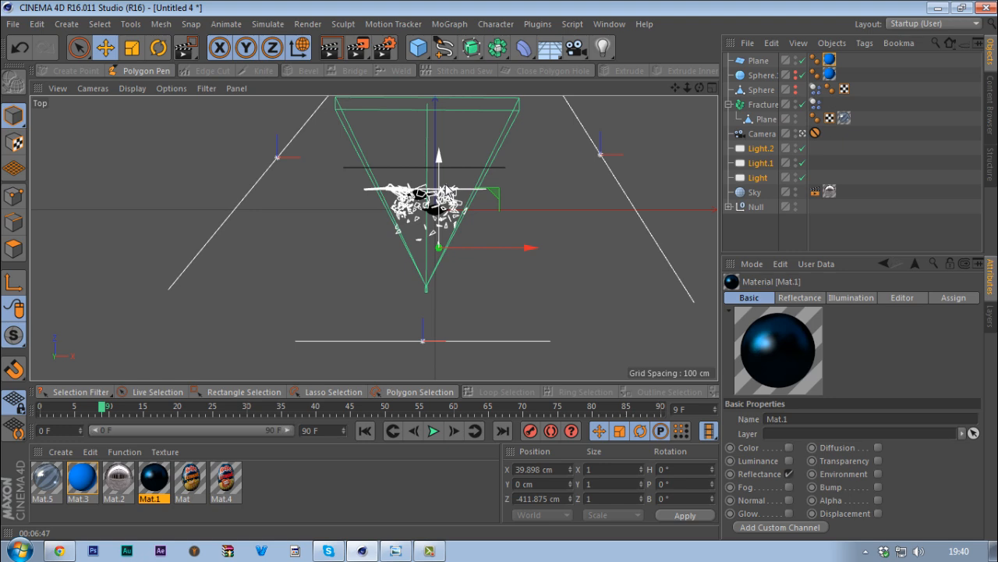
{"action": "middle_click", "coordinate": [441, 184]}
{"action": "middle_click", "coordinate": [325, 166]}
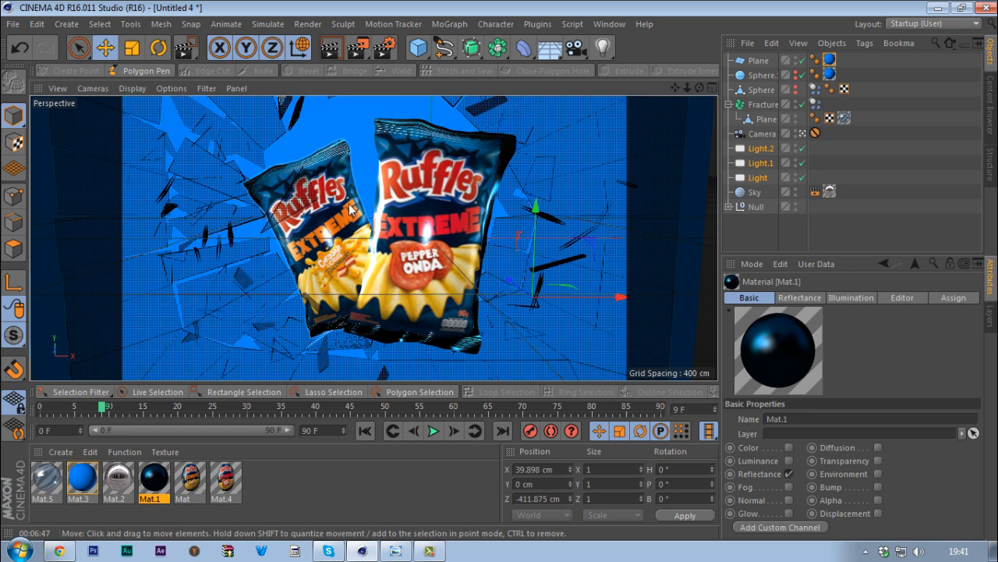
{"action": "left_click", "coordinate": [401, 554]}
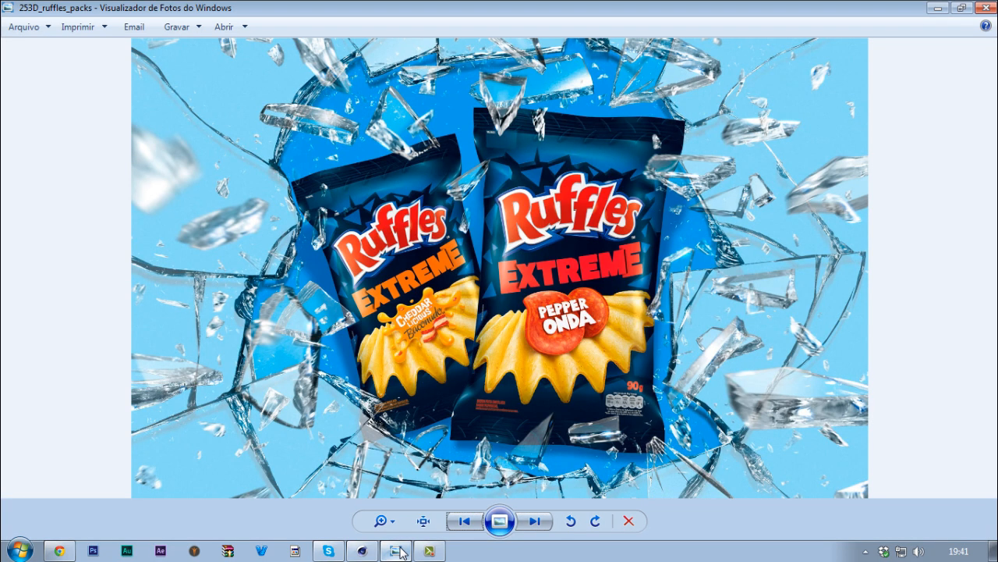
{"action": "left_click", "coordinate": [398, 552]}
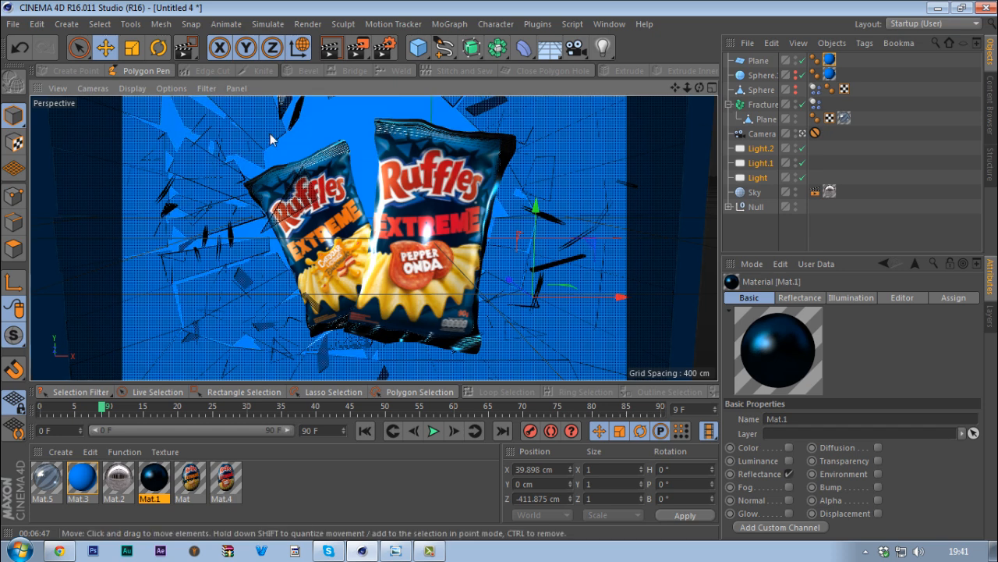
Review the dynamics body tags on the Sphere and Fracture objects and the simulation tags available for the Sphere.
{"action": "left_click", "coordinate": [816, 90]}
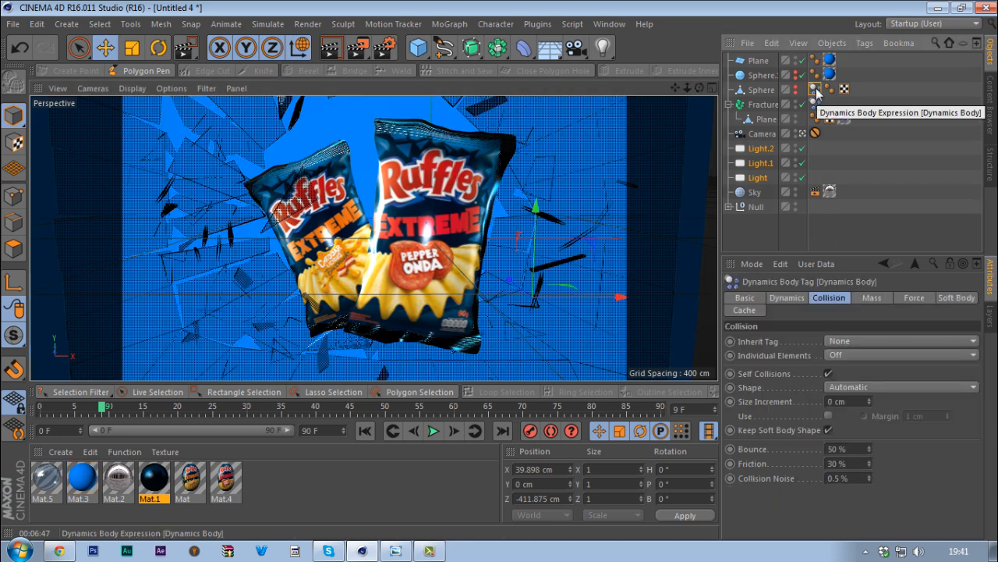
{"action": "right_click", "coordinate": [816, 91]}
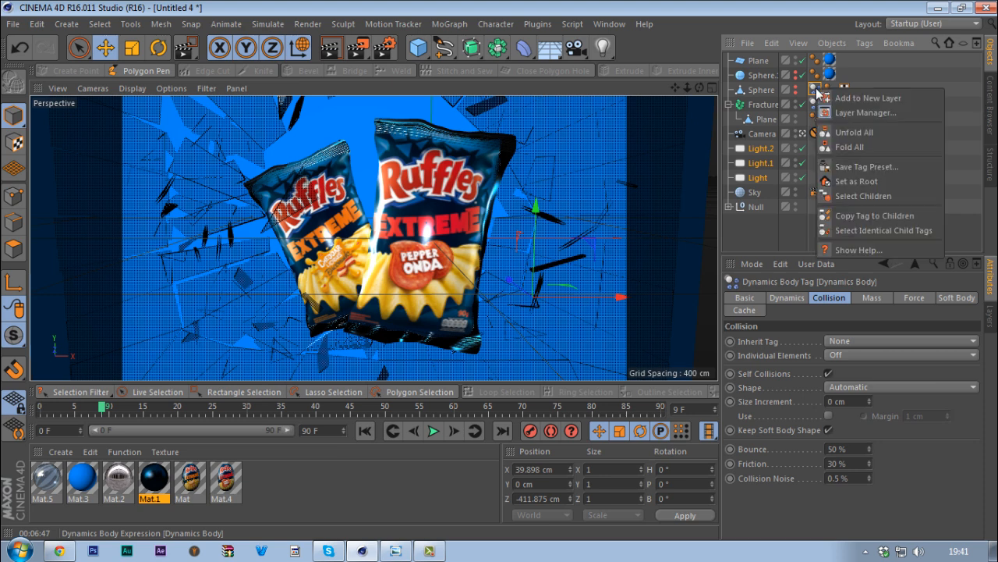
{"action": "left_click", "coordinate": [813, 94]}
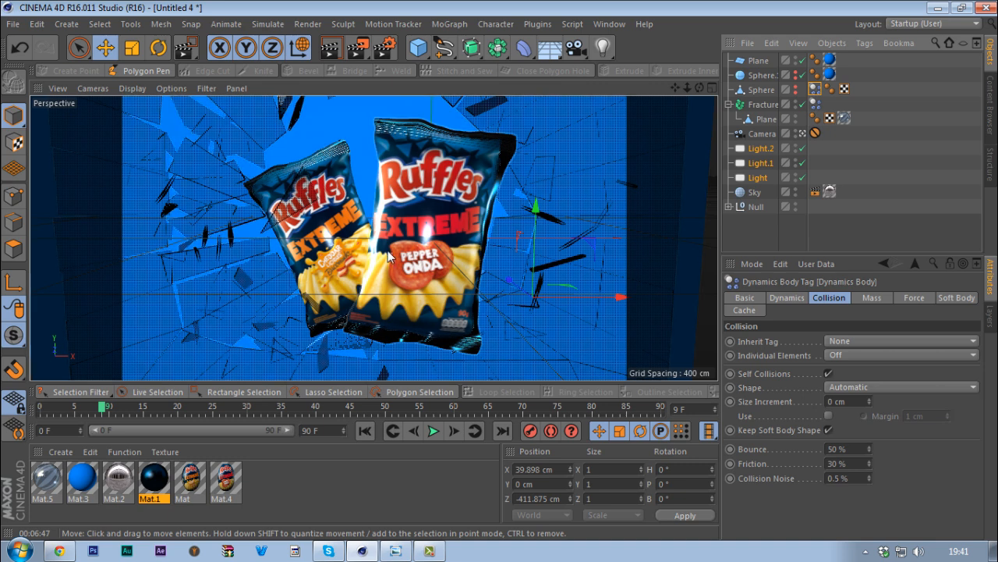
{"action": "right_click", "coordinate": [814, 104]}
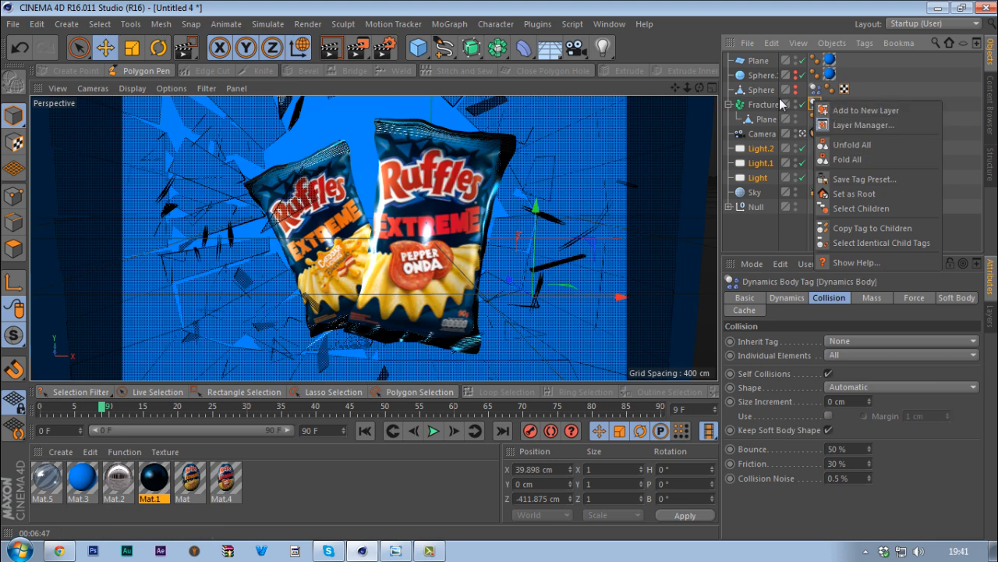
{"action": "left_click", "coordinate": [761, 90]}
{"action": "right_click", "coordinate": [761, 90]}
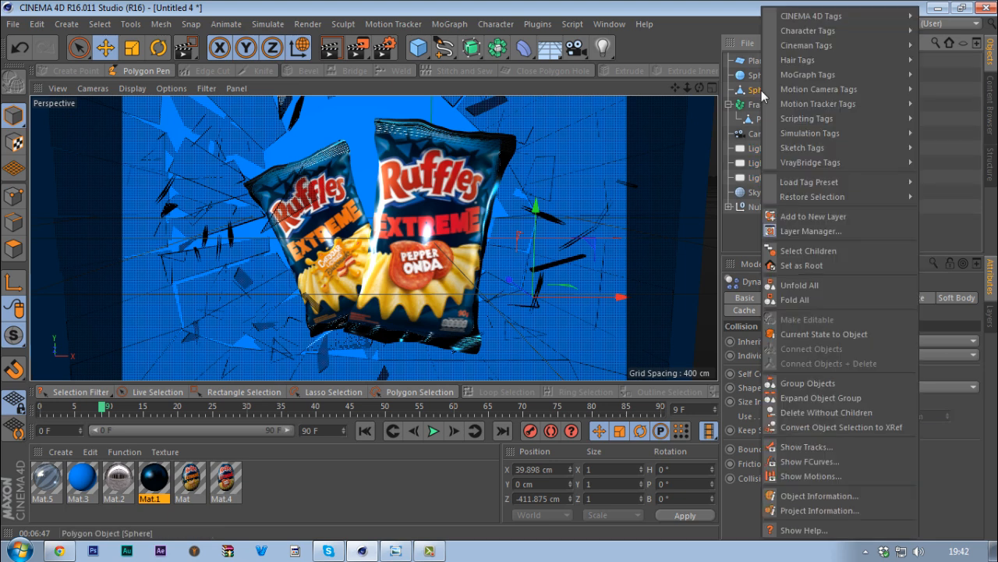
{"action": "mouse_move", "coordinate": [814, 131]}
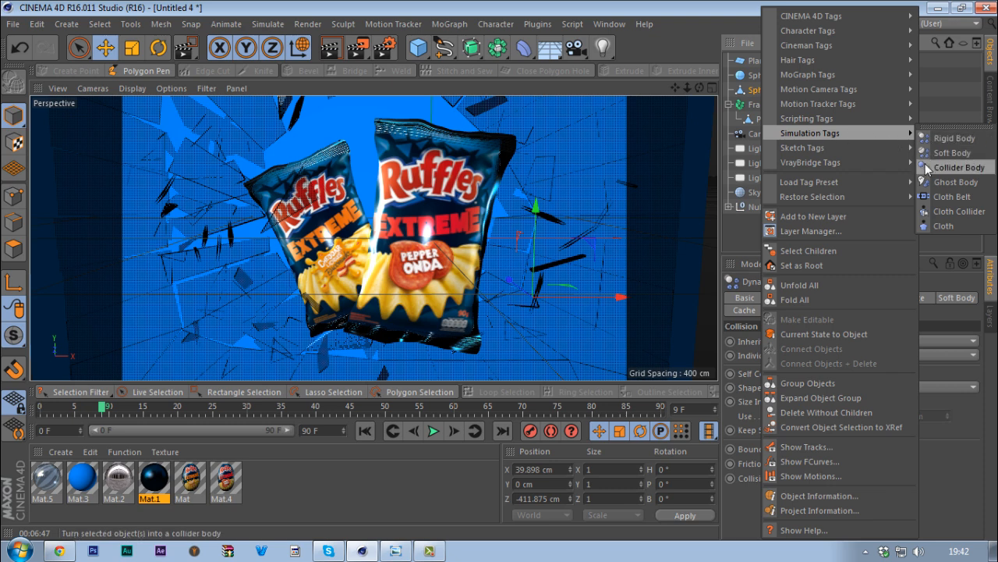
{"action": "left_click", "coordinate": [661, 49]}
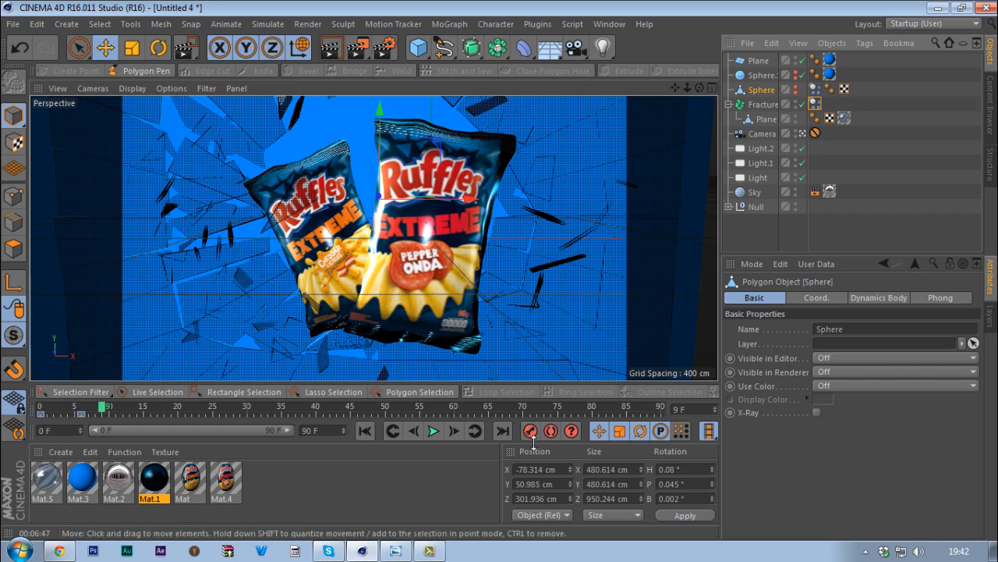
{"action": "left_click", "coordinate": [430, 550]}
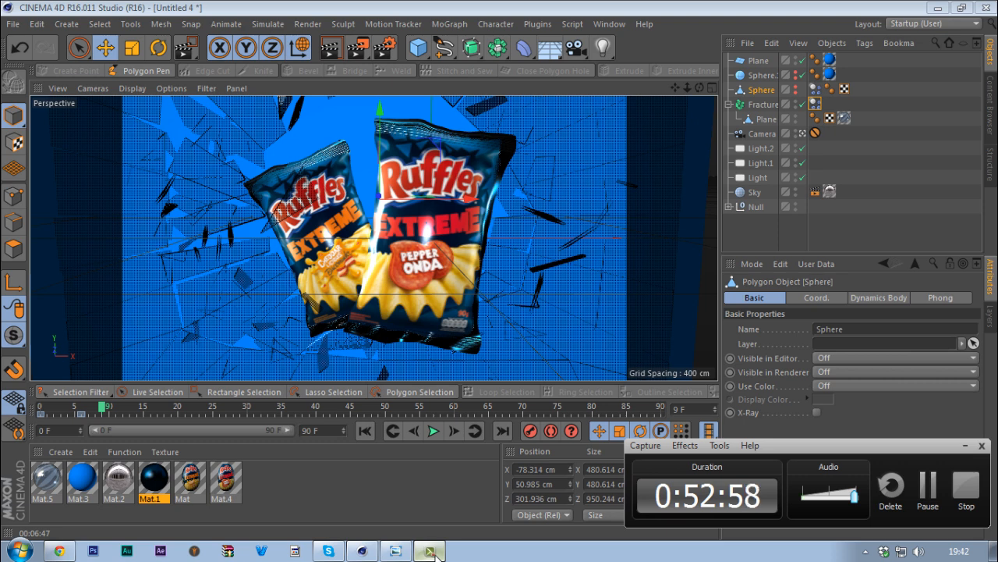
{"action": "left_click", "coordinate": [431, 551]}
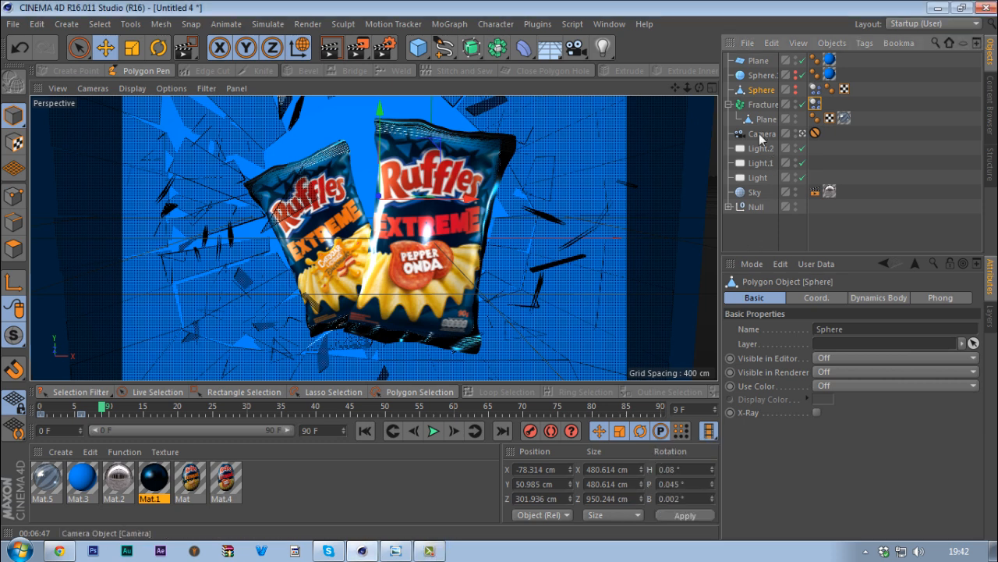
Add the Depth of Field effect to the render settings and enable DOF Map Rear Blur on the camera.
{"action": "left_click", "coordinate": [384, 47]}
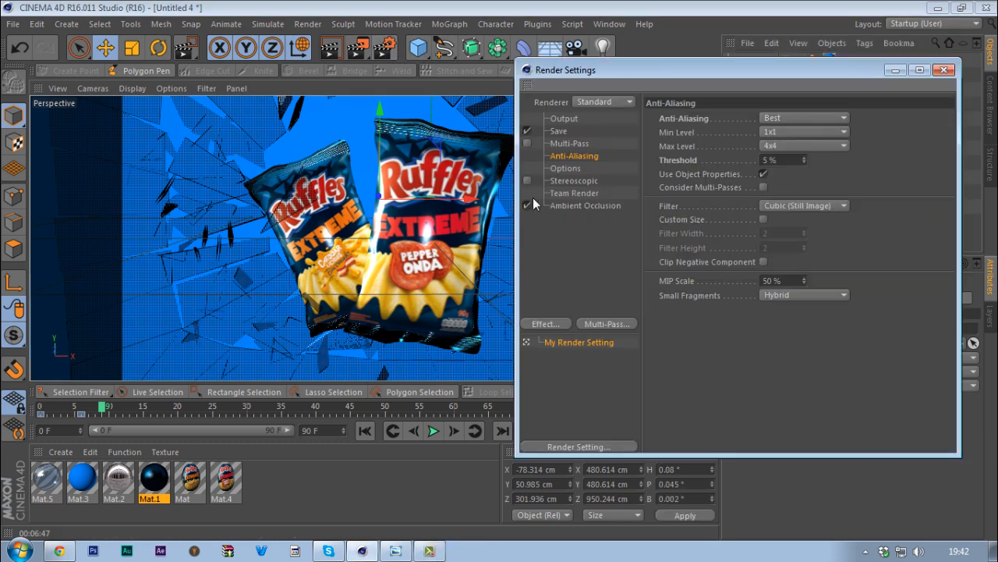
{"action": "left_click", "coordinate": [549, 327]}
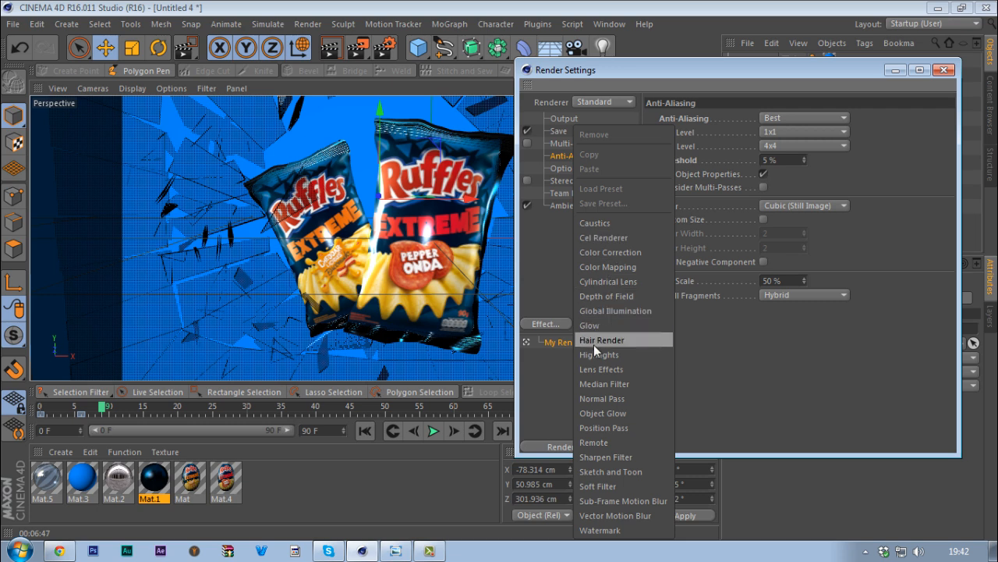
{"action": "left_click", "coordinate": [608, 297]}
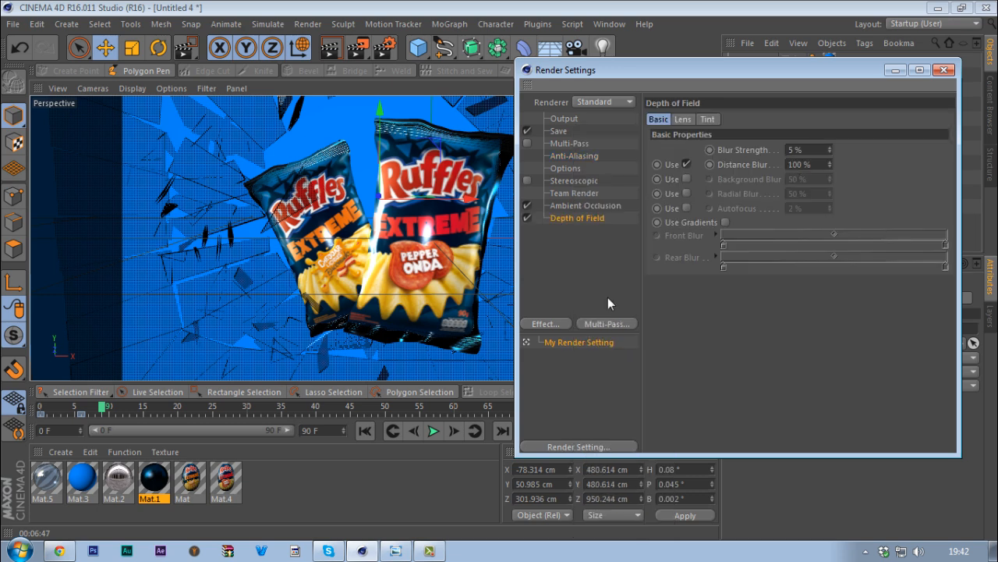
{"action": "left_click", "coordinate": [944, 70]}
{"action": "left_click", "coordinate": [762, 134]}
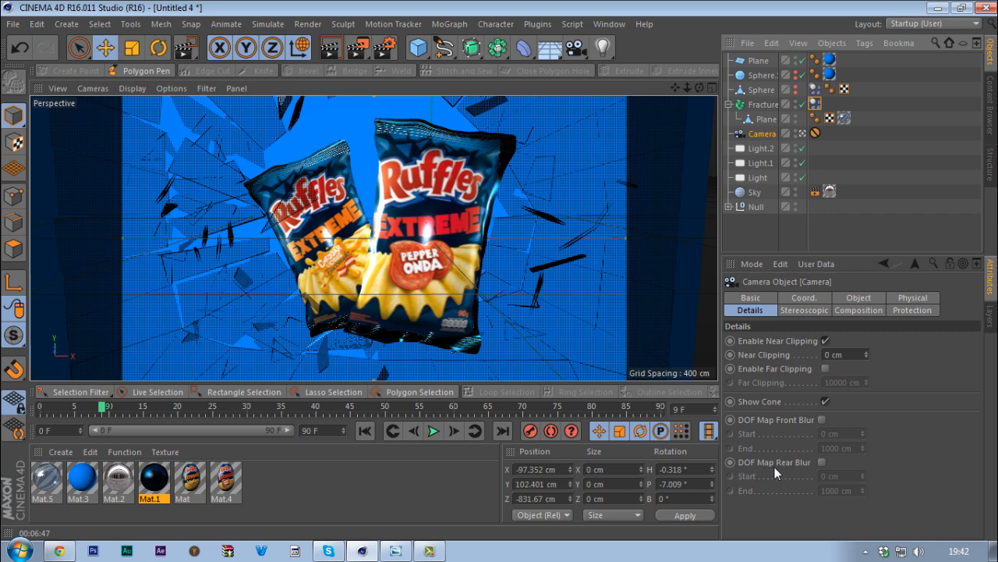
{"action": "left_click", "coordinate": [822, 462]}
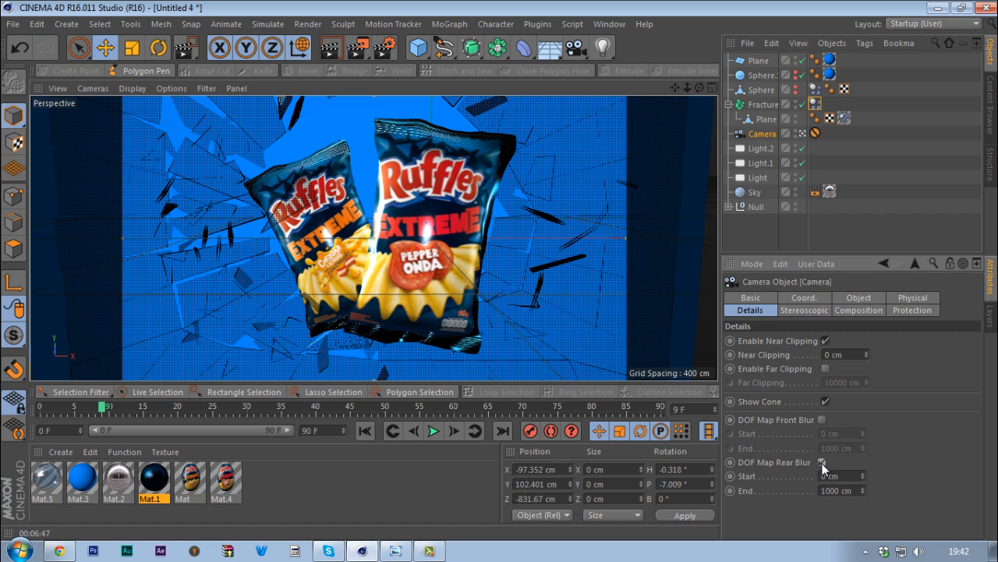
Working in the side view, move the camera's focus plane to the front chip bag and set the rear blur's end to about 154 cm.
{"action": "left_click", "coordinate": [801, 134]}
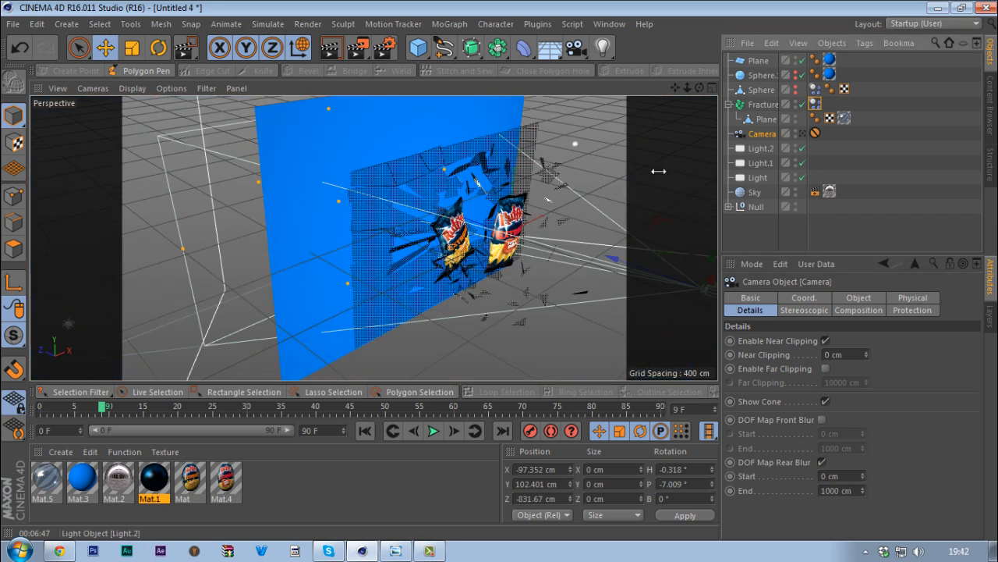
{"action": "left_click_drag", "start_coordinate": [338, 205], "coordinate": [481, 283]}
{"action": "middle_click", "coordinate": [458, 263]}
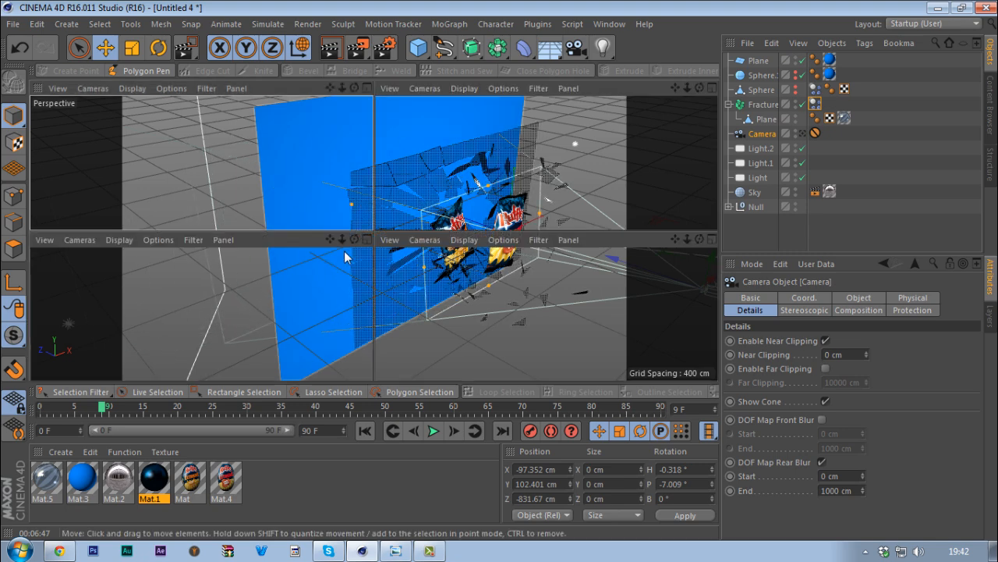
{"action": "middle_click", "coordinate": [280, 269]}
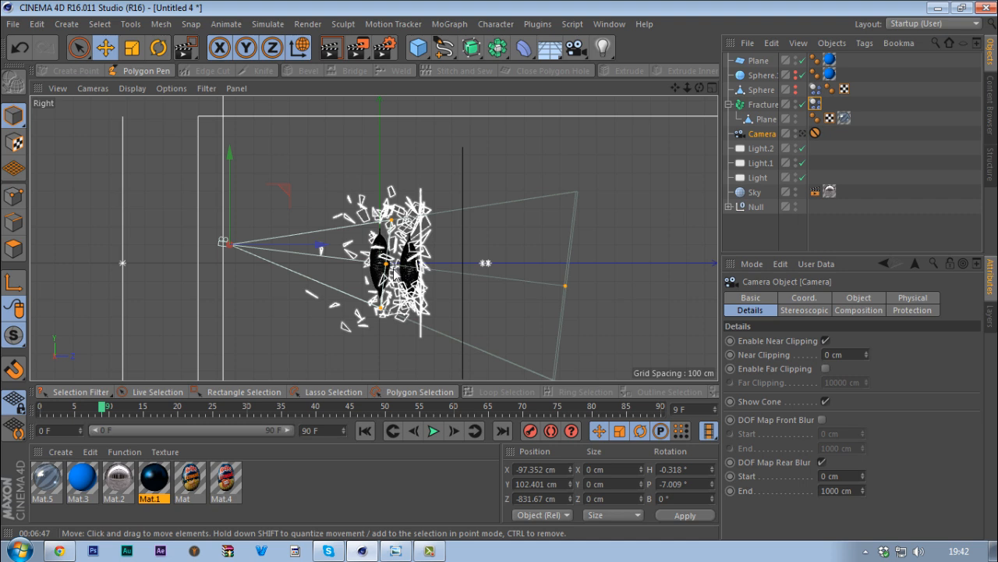
{"action": "mouse_move", "coordinate": [381, 264]}
{"action": "left_mouse_down"}
{"action": "mouse_move", "coordinate": [364, 263]}
{"action": "mouse_move", "coordinate": [374, 264]}
{"action": "left_mouse_up"}
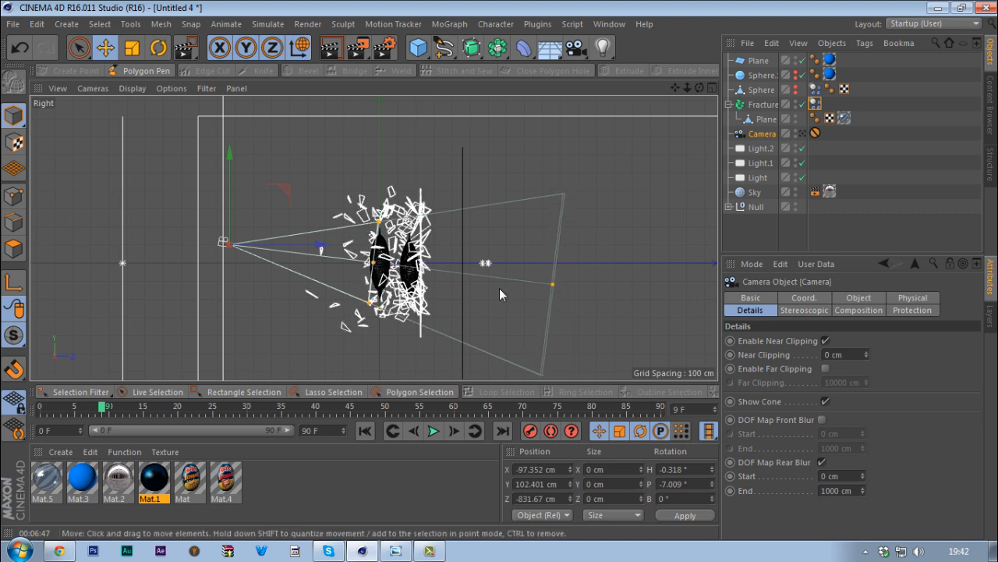
{"action": "left_click_drag", "start_coordinate": [553, 282], "coordinate": [402, 269]}
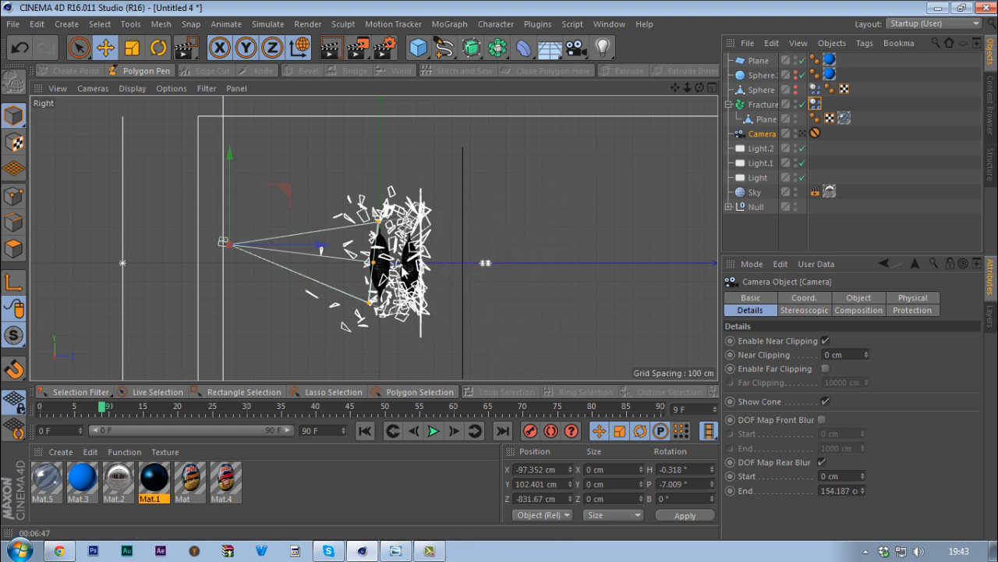
{"action": "left_click", "coordinate": [802, 135]}
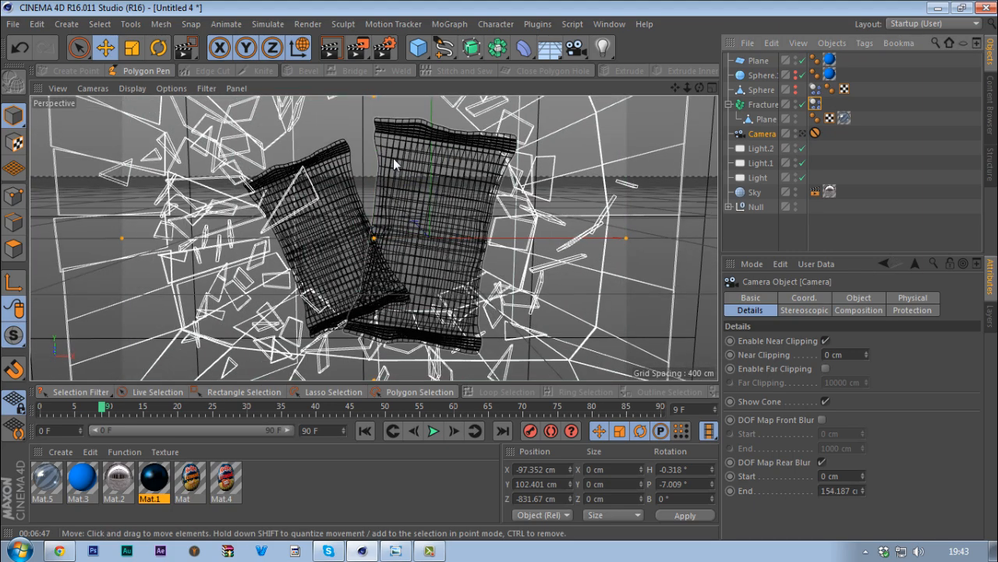
{"action": "middle_click", "coordinate": [447, 178]}
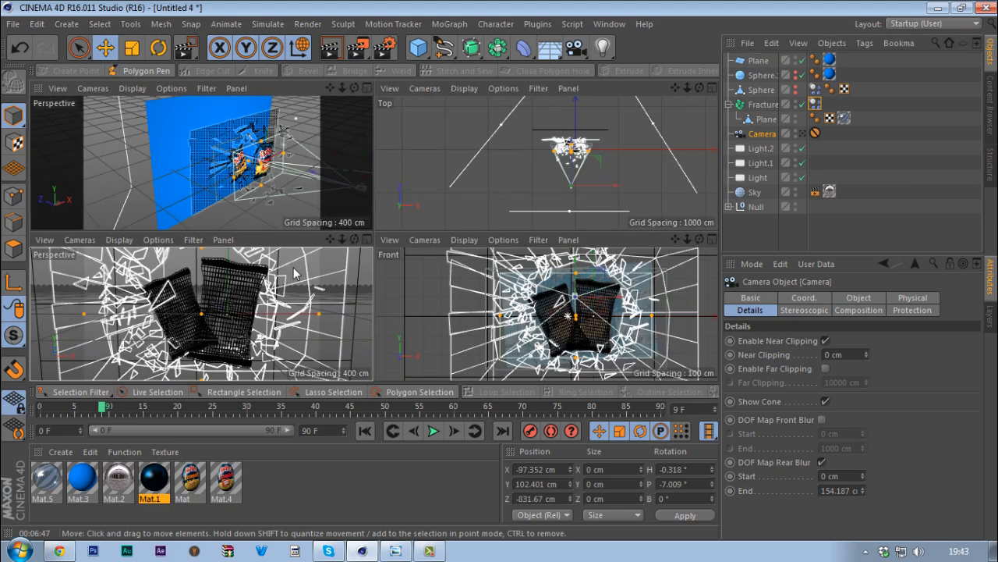
{"action": "middle_click", "coordinate": [287, 270]}
{"action": "left_click", "coordinate": [803, 134]}
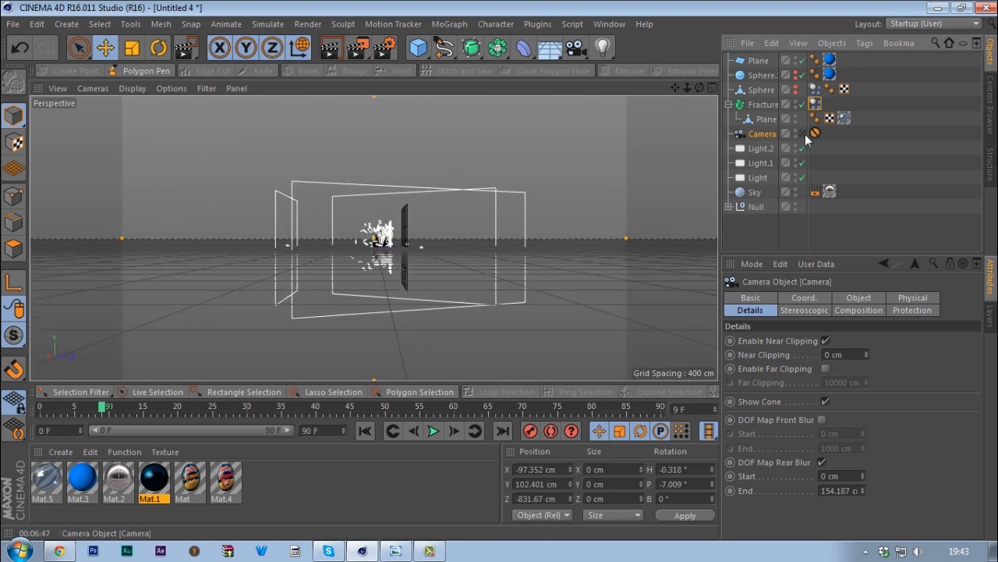
{"action": "middle_click", "coordinate": [290, 156]}
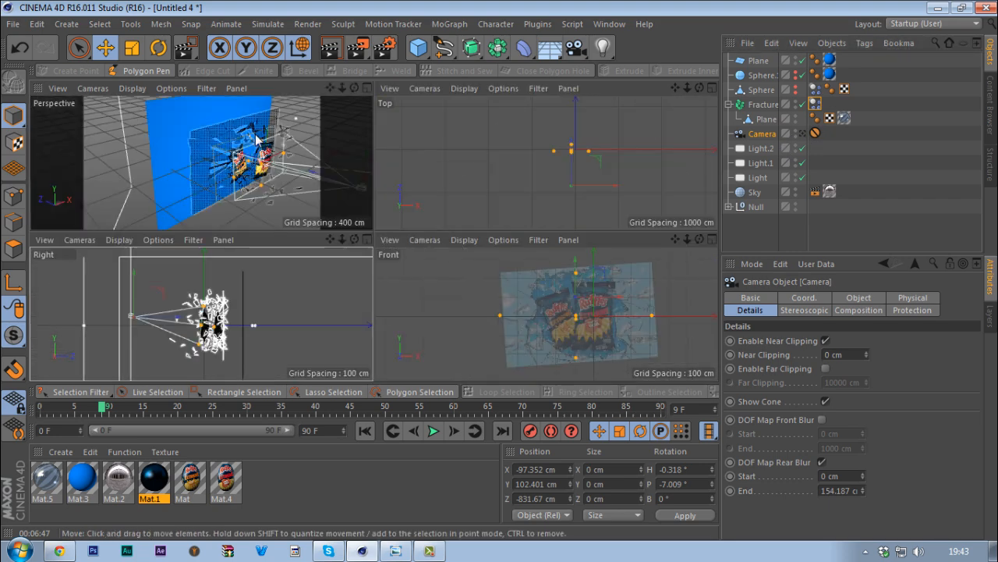
Render the view through the scene camera with Ambient Occlusion turned off and anti-aliasing set to Geometry.
{"action": "middle_click", "coordinate": [290, 139]}
{"action": "left_click", "coordinate": [804, 134]}
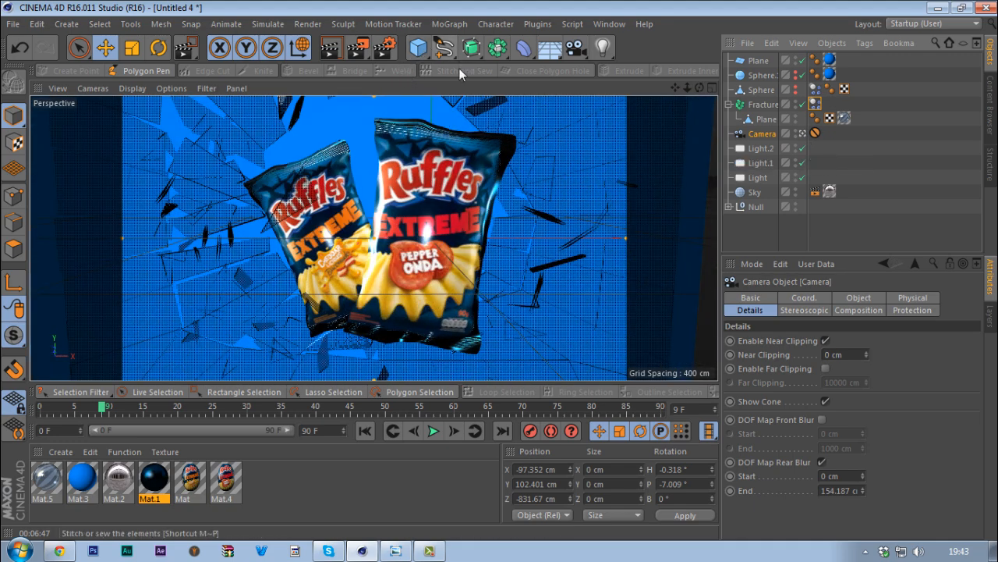
{"action": "left_click", "coordinate": [393, 58]}
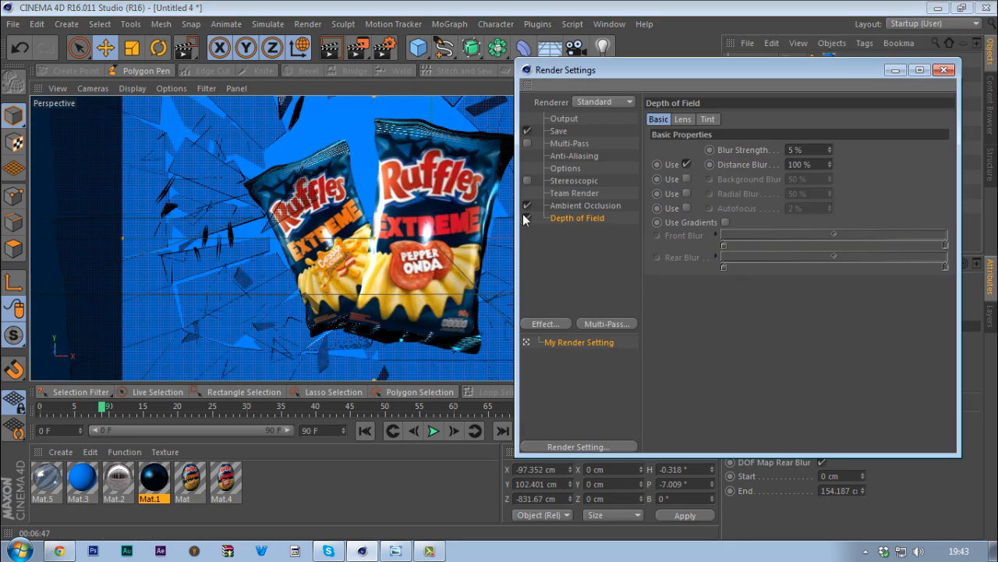
{"action": "left_click", "coordinate": [589, 156]}
{"action": "left_click", "coordinate": [815, 117]}
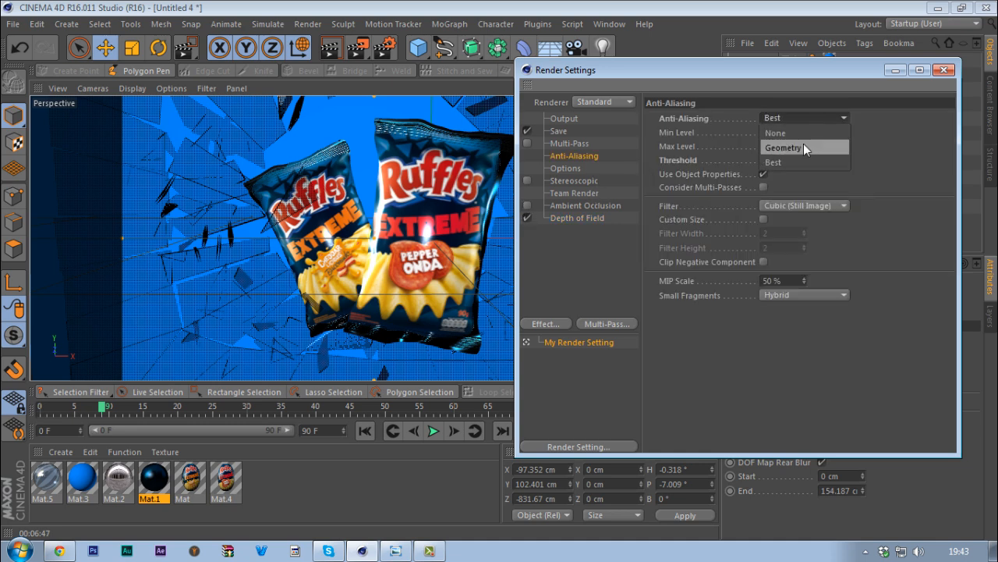
{"action": "left_click", "coordinate": [804, 147]}
{"action": "left_click", "coordinate": [803, 134]}
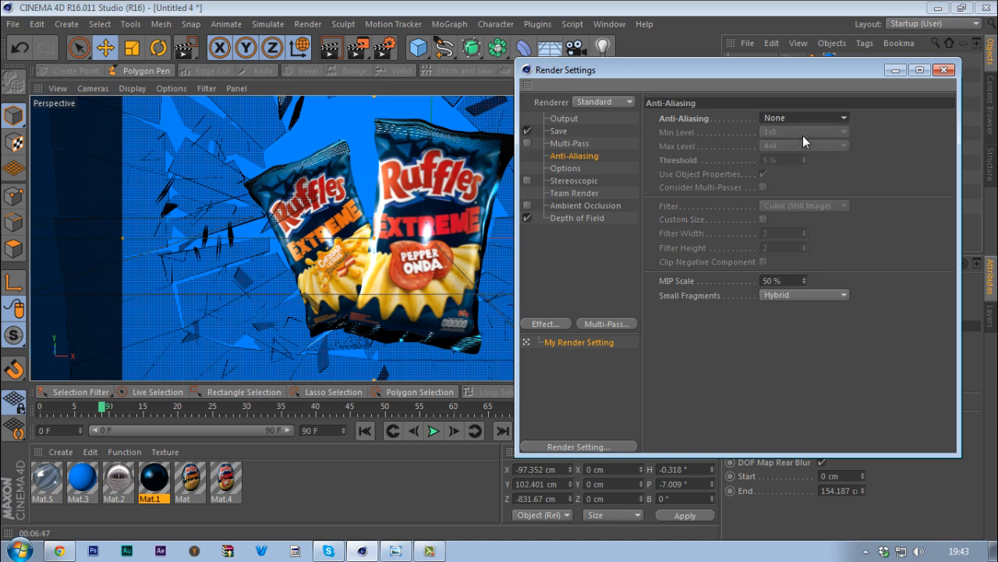
{"action": "left_click", "coordinate": [809, 118]}
{"action": "left_click", "coordinate": [801, 147]}
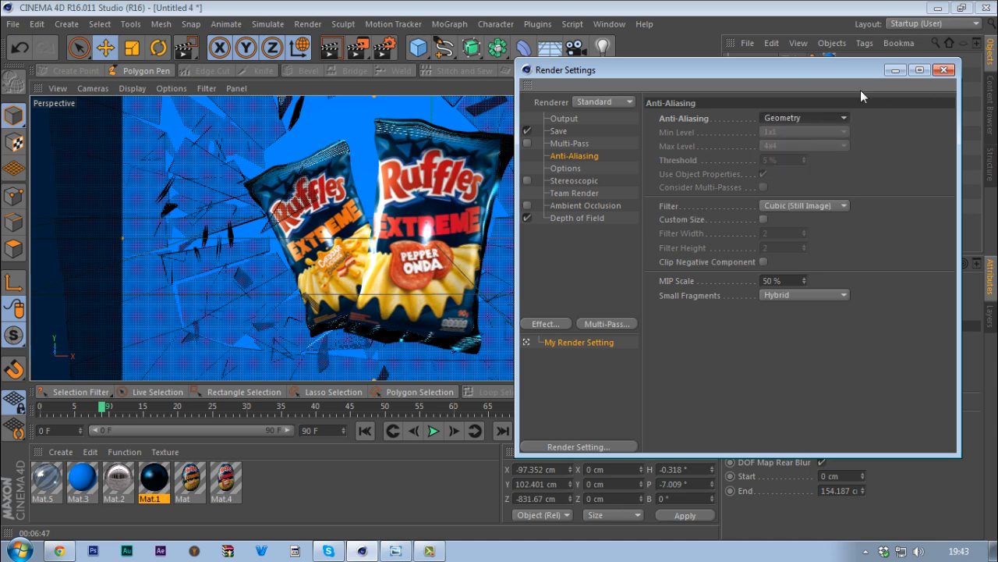
{"action": "left_click", "coordinate": [944, 69]}
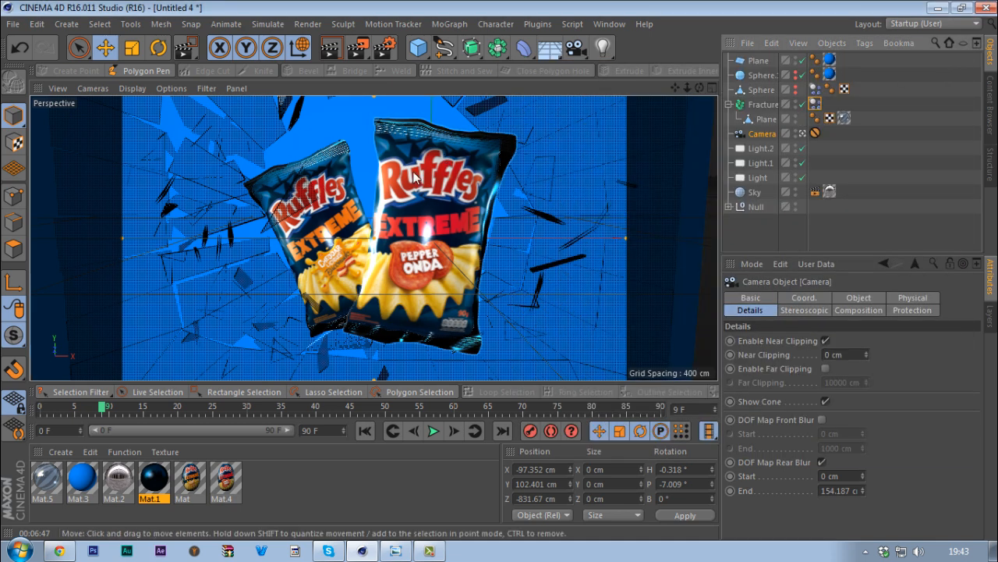
{"action": "left_click", "coordinate": [331, 50]}
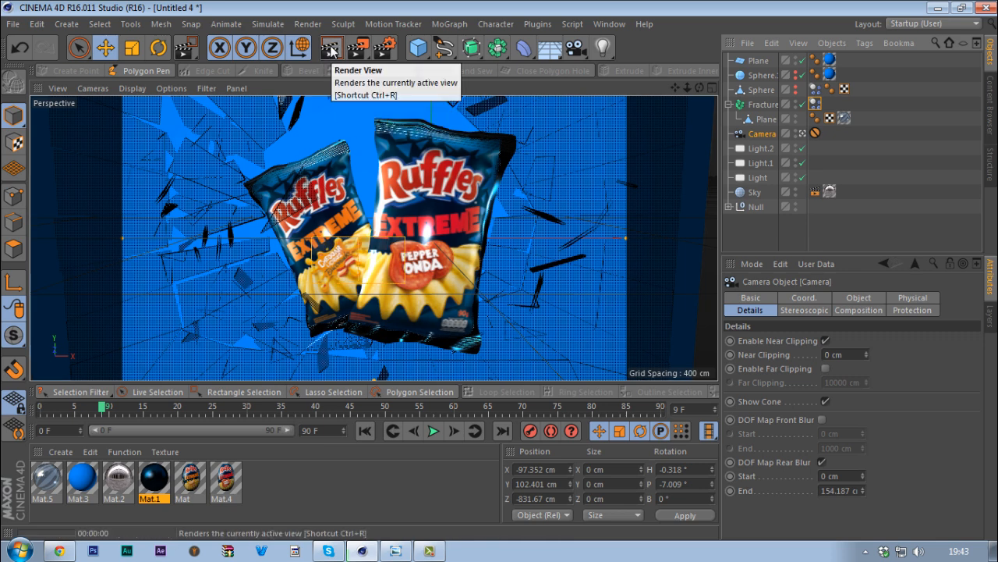
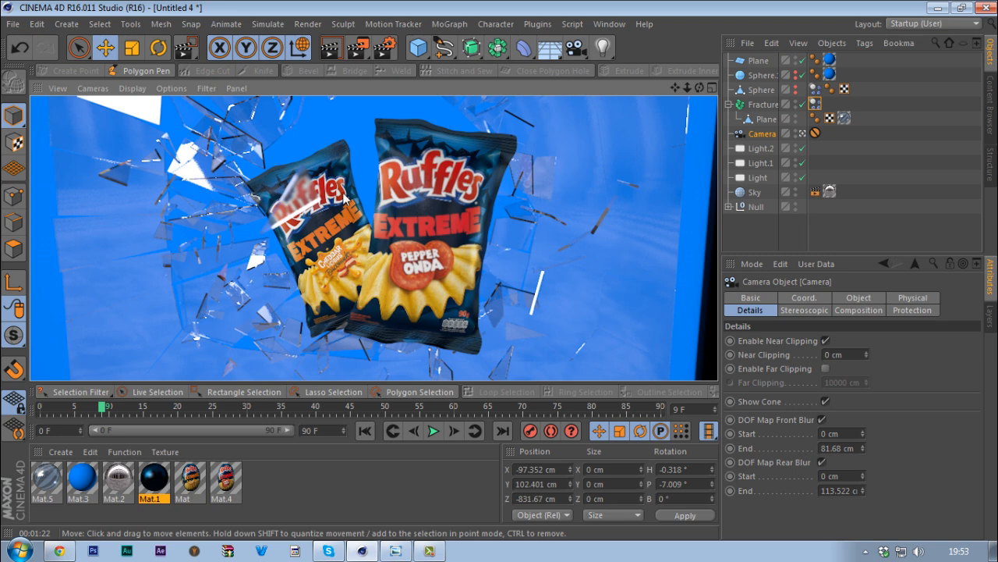
In the side view, adjust the camera's depth-of-field planes so front blur ends at about 76 cm and rear blur at about 149 cm.
{"action": "middle_click", "coordinate": [302, 269]}
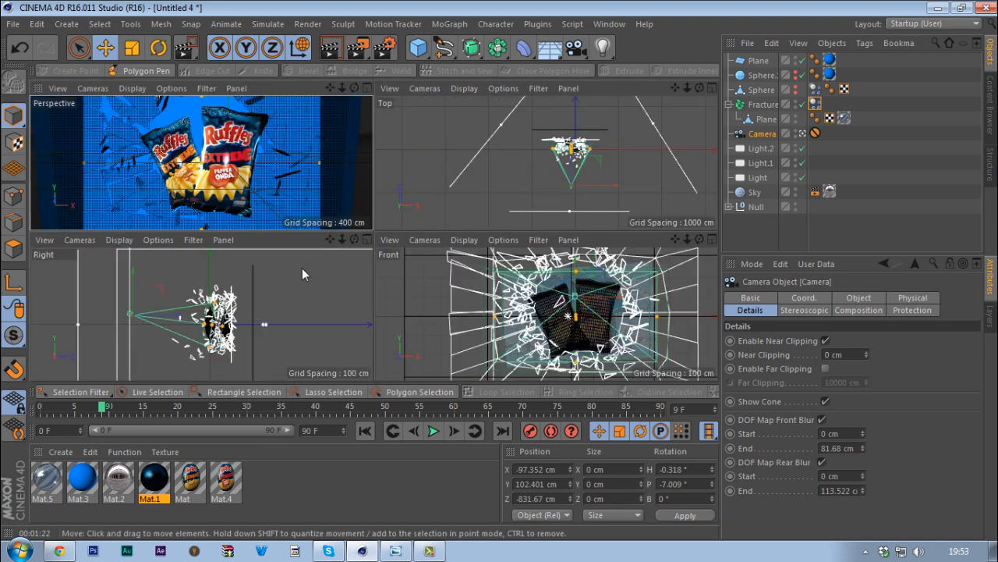
{"action": "middle_click", "coordinate": [301, 268]}
{"action": "scroll", "coordinate": [537, 234], "scroll_direction": "up", "scroll_amount": 3}
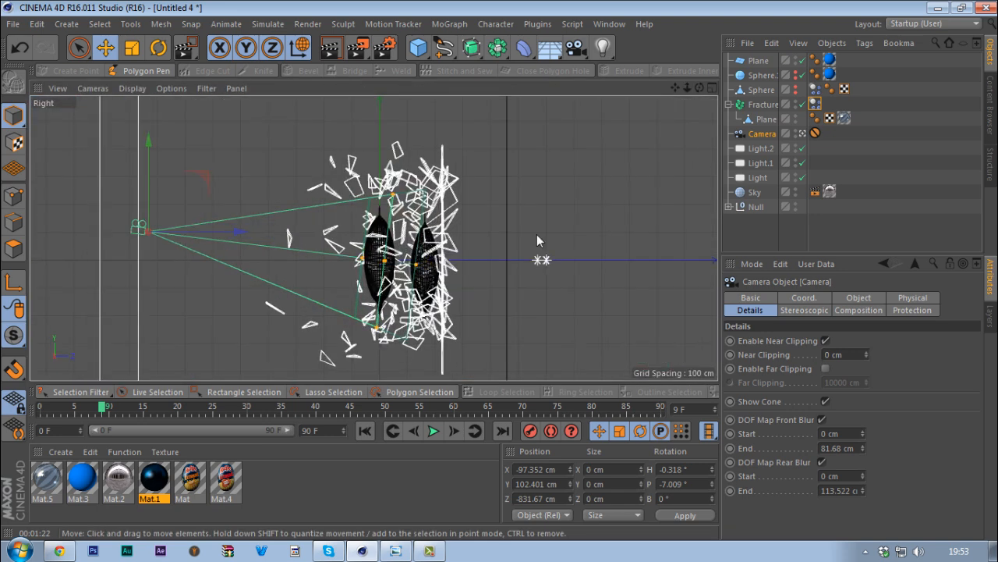
{"action": "left_click", "coordinate": [766, 118]}
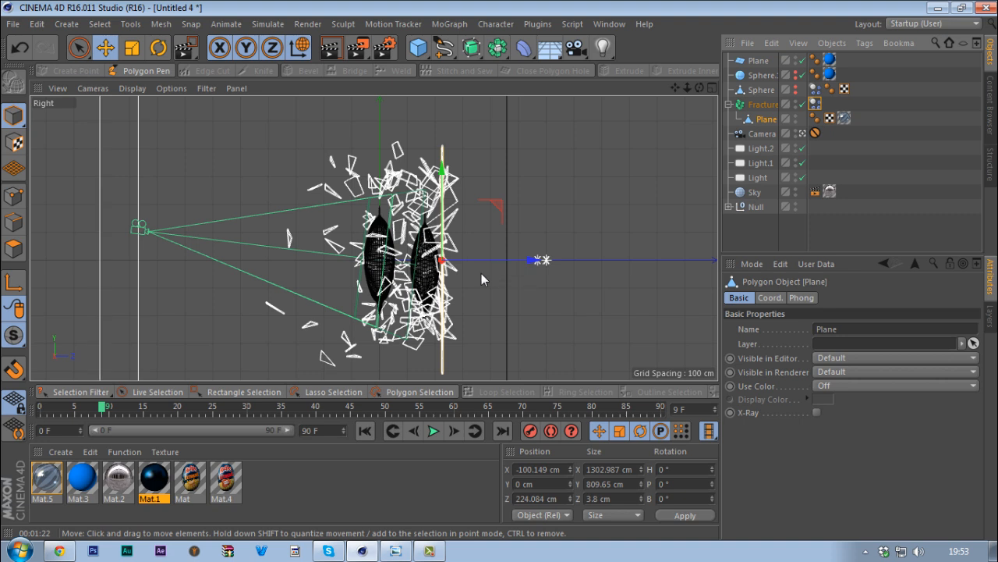
{"action": "left_click", "coordinate": [762, 135]}
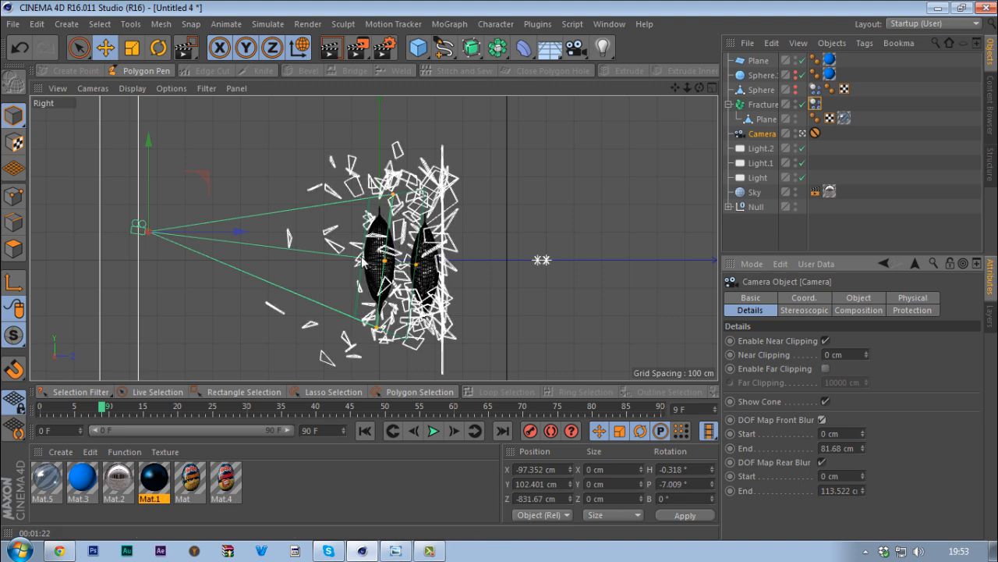
{"action": "mouse_move", "coordinate": [361, 260]}
{"action": "left_mouse_down"}
{"action": "mouse_move", "coordinate": [272, 245]}
{"action": "mouse_move", "coordinate": [361, 264]}
{"action": "left_mouse_up"}
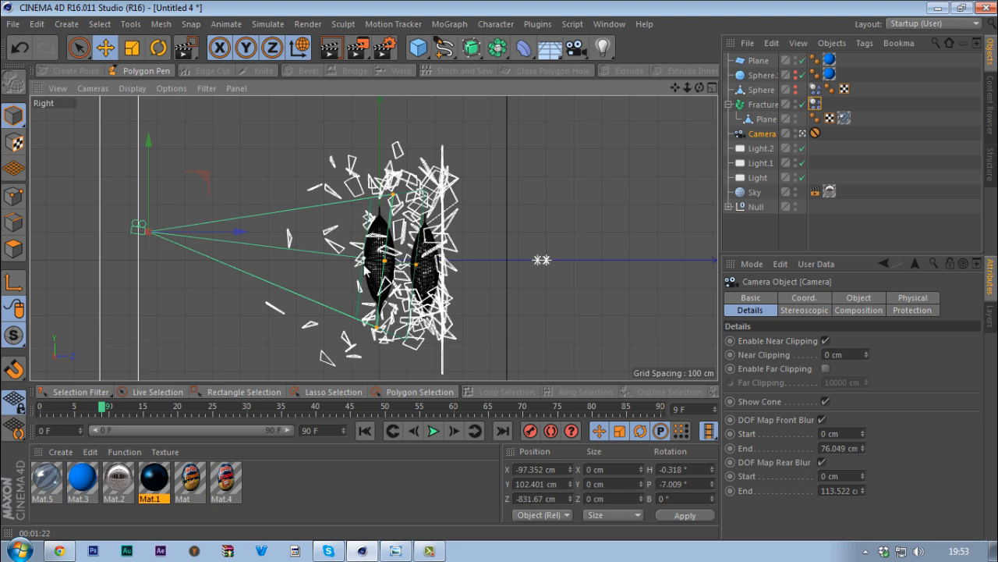
{"action": "mouse_move", "coordinate": [421, 269]}
{"action": "left_mouse_down"}
{"action": "mouse_move", "coordinate": [492, 284]}
{"action": "mouse_move", "coordinate": [428, 285]}
{"action": "left_mouse_up"}
{"action": "left_click_drag", "start_coordinate": [426, 267], "coordinate": [425, 271]}
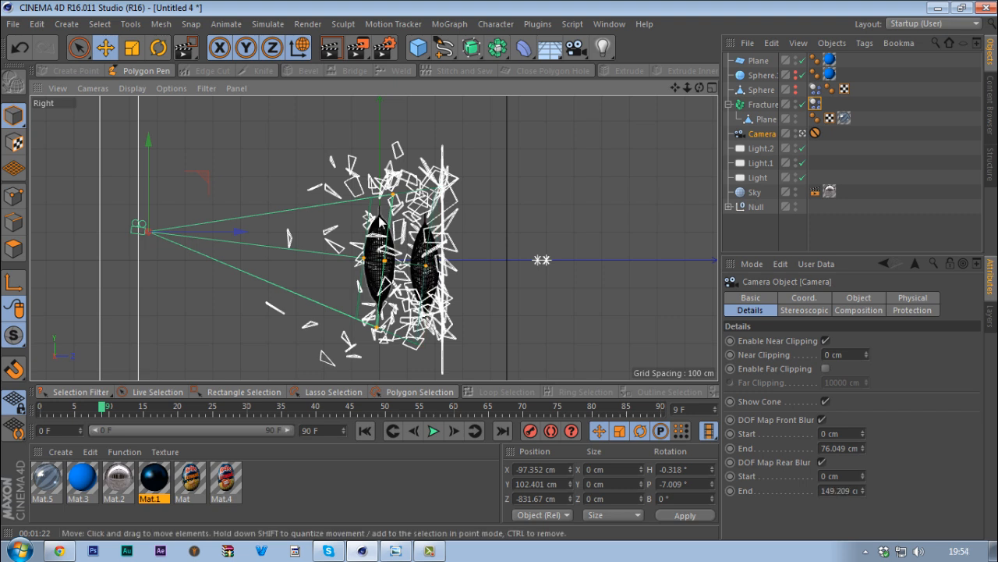
{"action": "left_click_drag", "start_coordinate": [365, 263], "coordinate": [366, 261]}
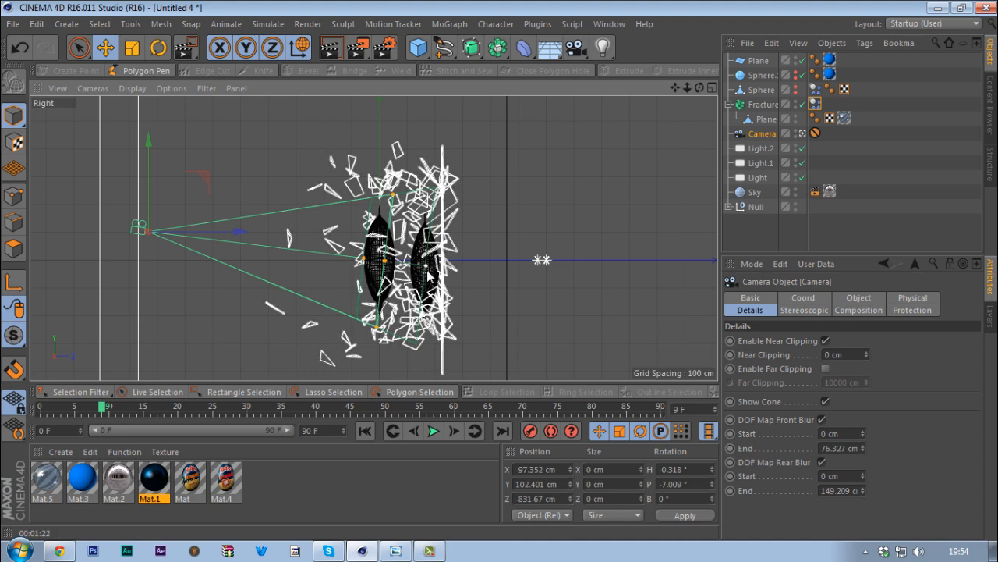
Return to the camera view and add Global Illumination to the render settings with the Object Visualization - Preview preset.
{"action": "middle_click", "coordinate": [444, 228]}
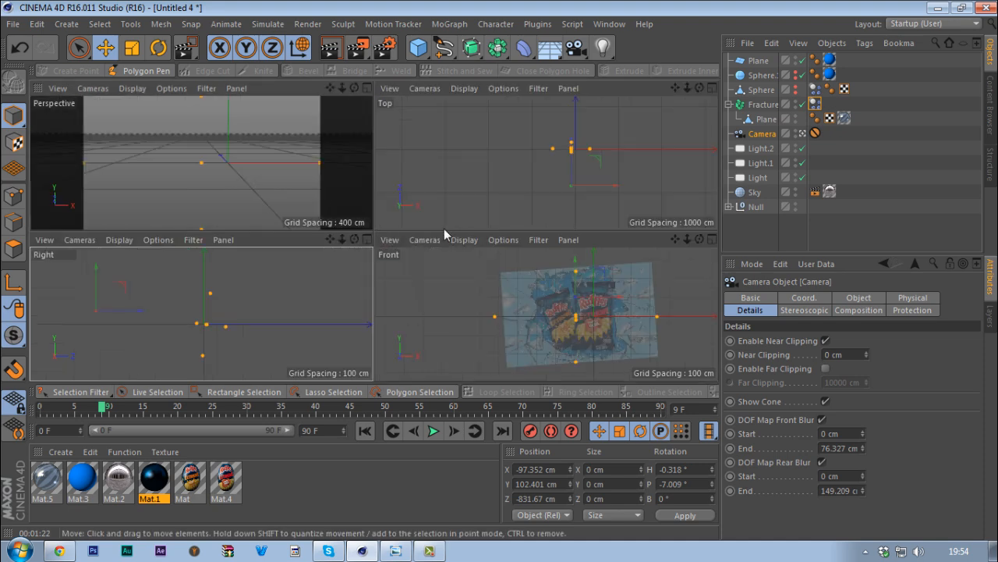
{"action": "middle_click", "coordinate": [284, 175]}
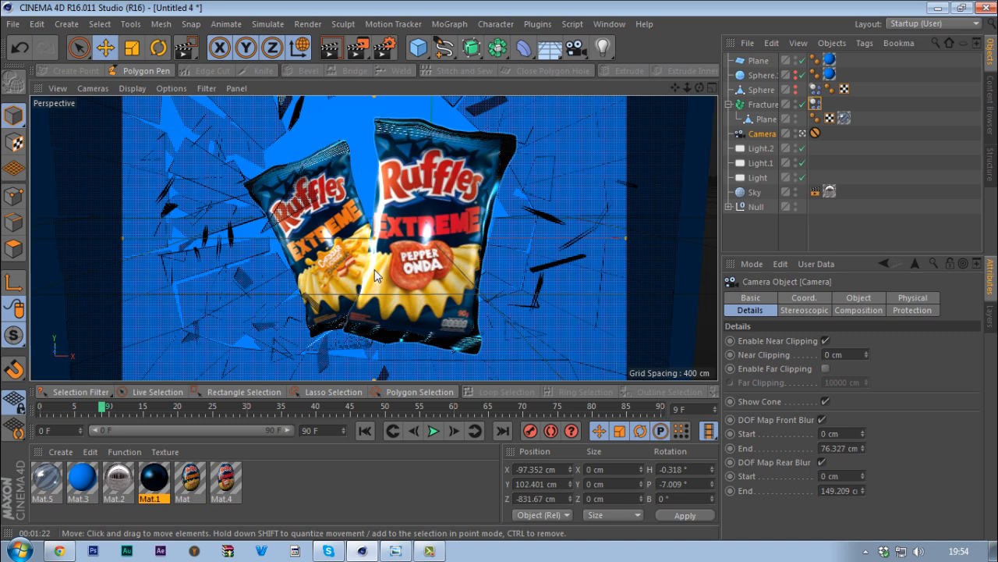
{"action": "left_click", "coordinate": [383, 50]}
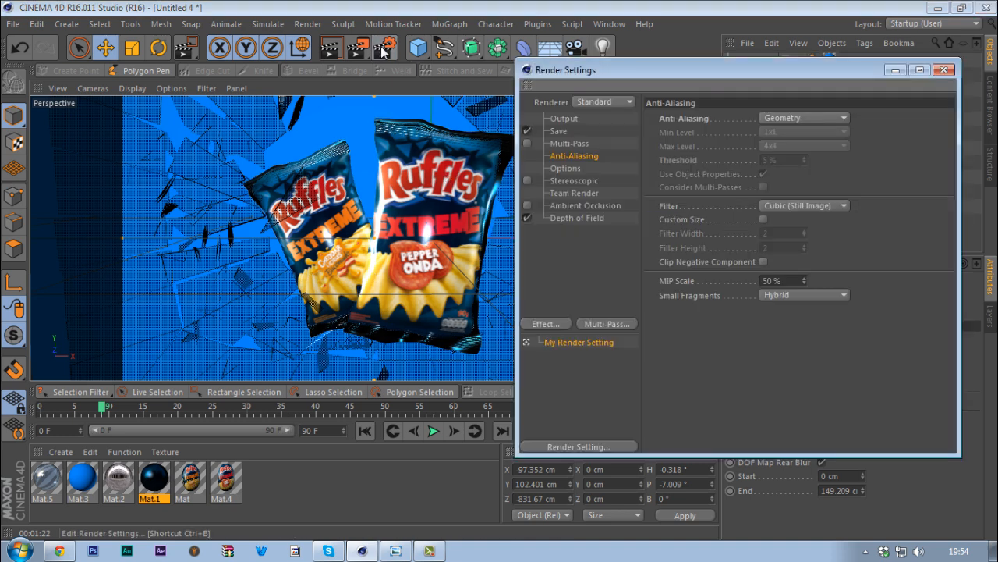
{"action": "left_click_drag", "start_coordinate": [644, 74], "coordinate": [632, 70]}
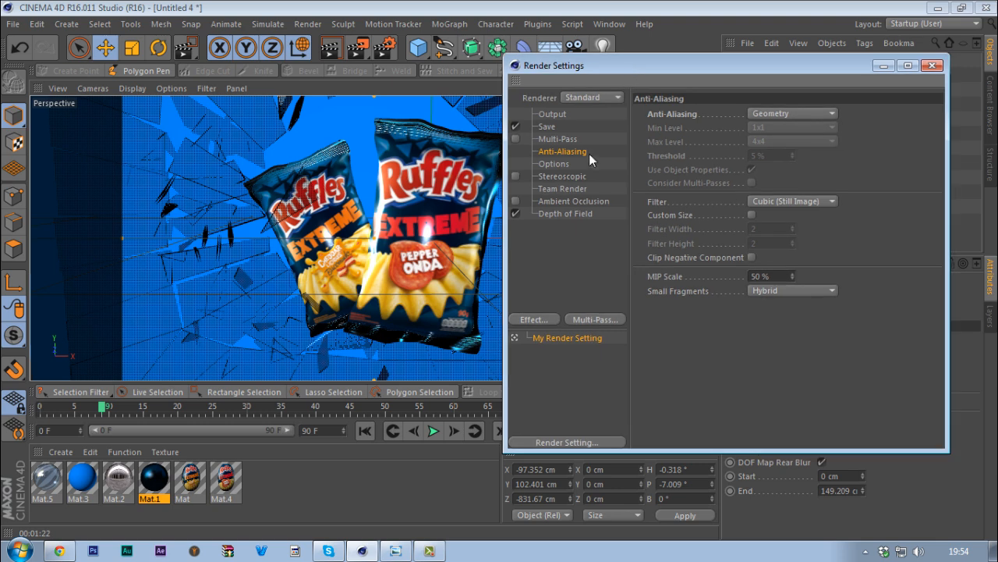
{"action": "left_click", "coordinate": [533, 319]}
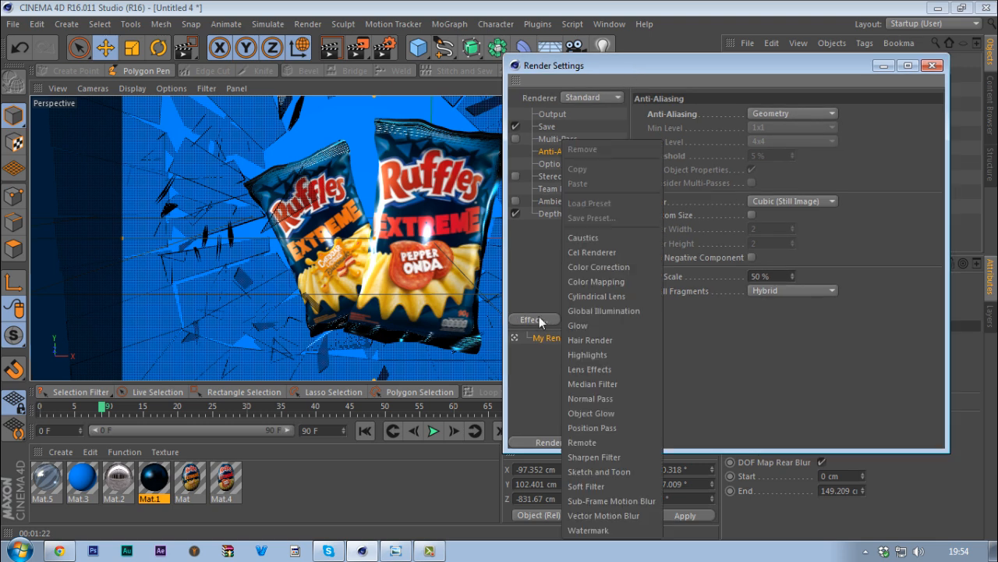
{"action": "left_click", "coordinate": [600, 309]}
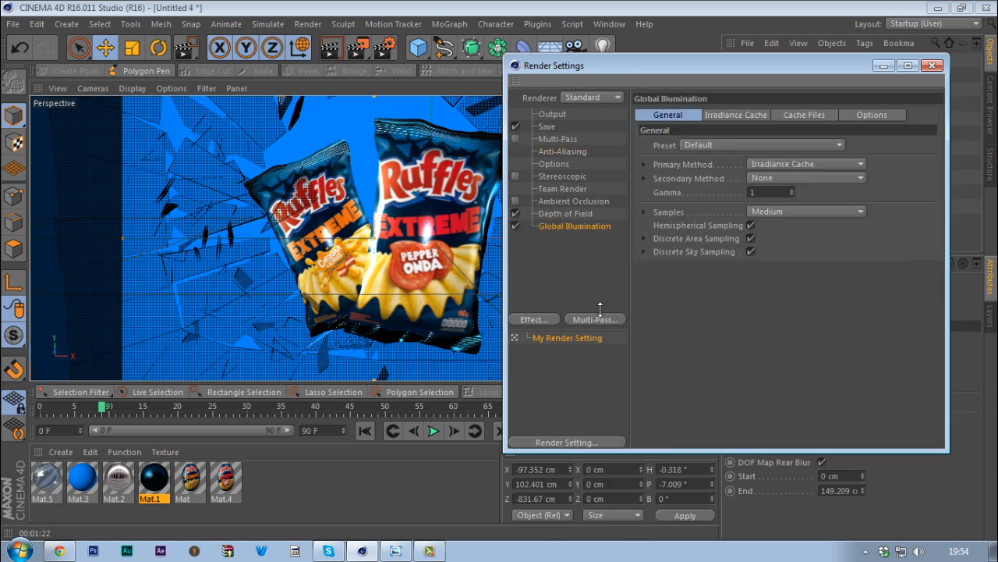
{"action": "left_click", "coordinate": [762, 145]}
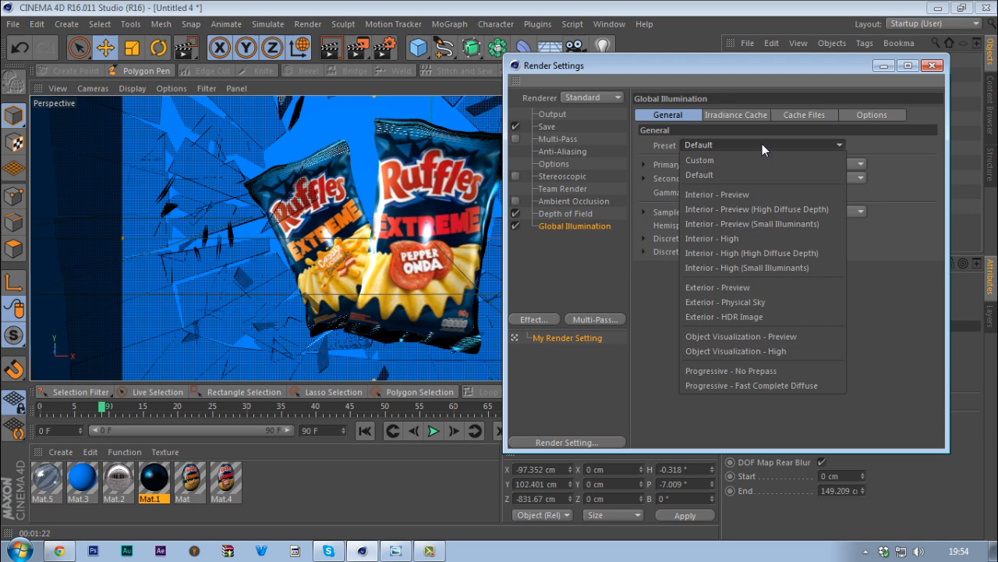
{"action": "left_click", "coordinate": [812, 335]}
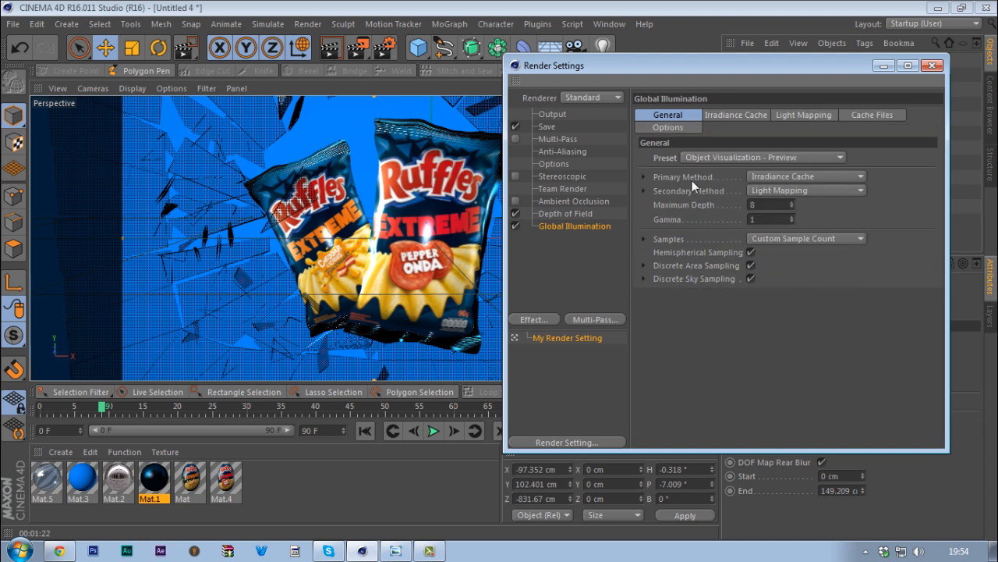
Review the Global Illumination cache file, light mapping and irradiance cache settings, and render the camera view.
{"action": "left_click", "coordinate": [875, 115]}
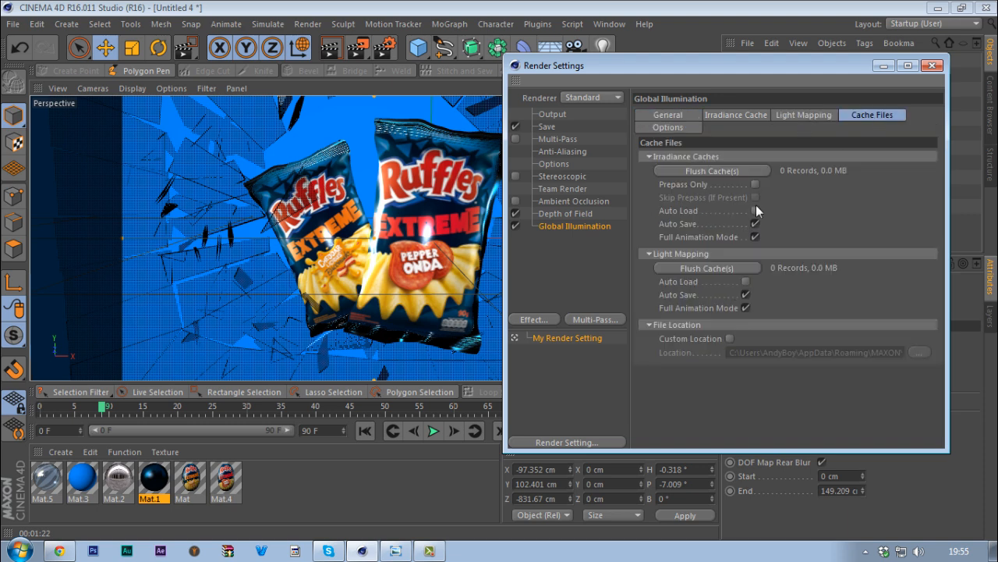
{"action": "left_click", "coordinate": [755, 237]}
{"action": "left_click", "coordinate": [756, 238]}
{"action": "left_click", "coordinate": [817, 114]}
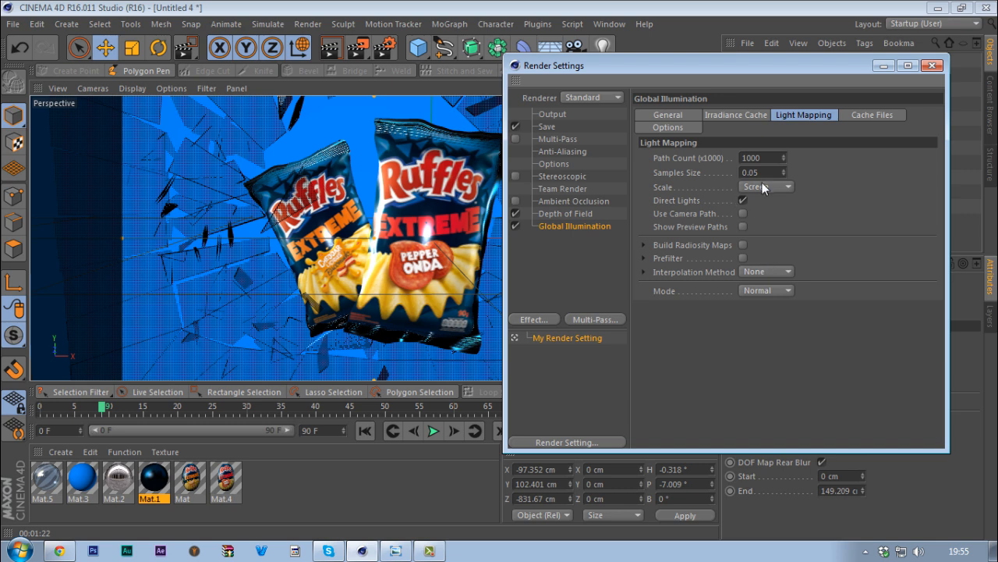
{"action": "left_click", "coordinate": [738, 116]}
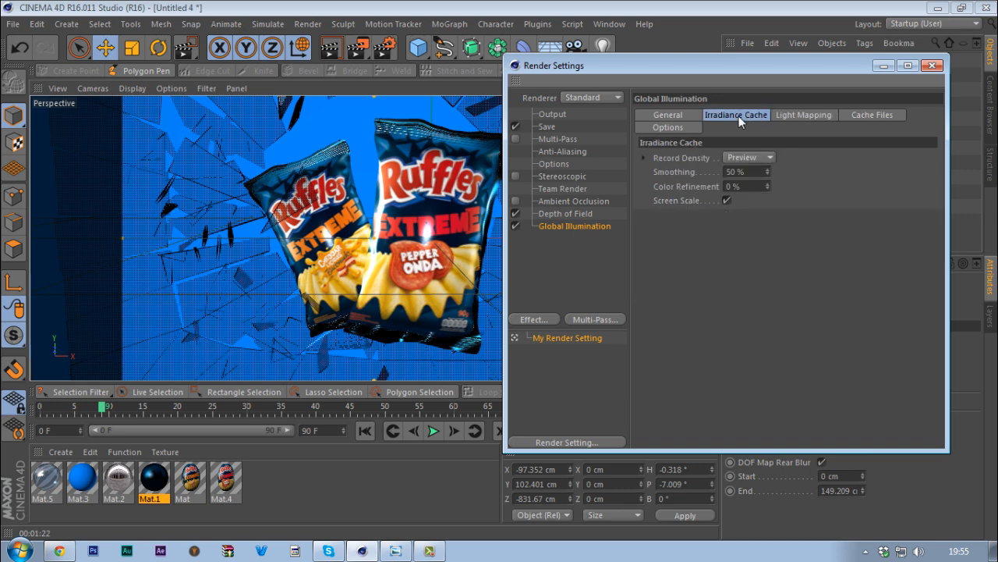
{"action": "left_click", "coordinate": [668, 117]}
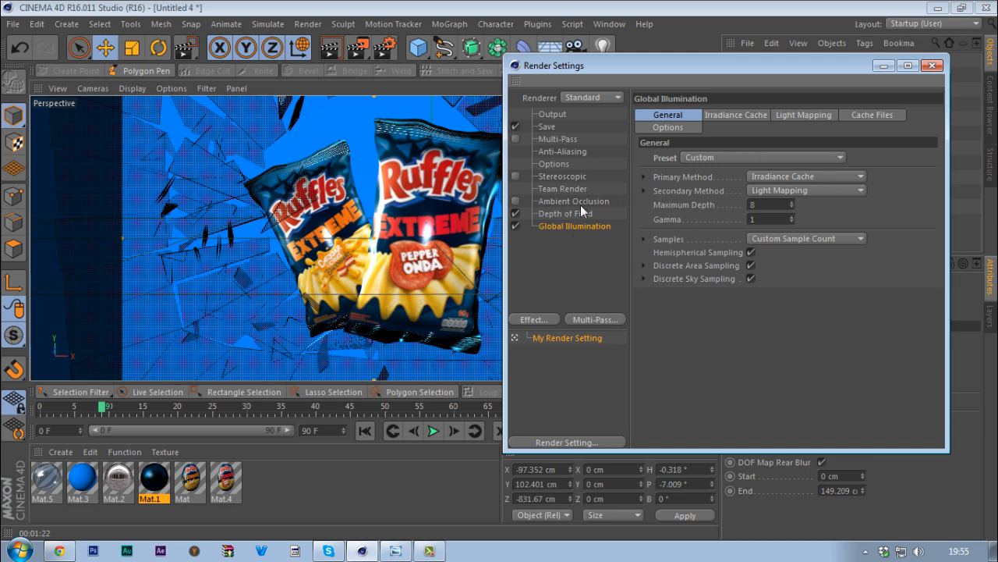
{"action": "left_click", "coordinate": [882, 66]}
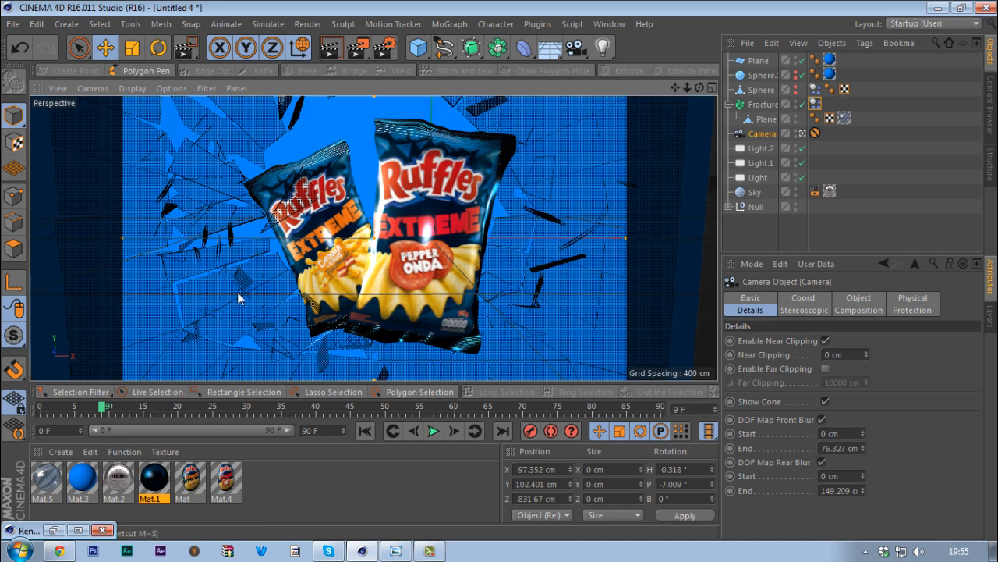
{"action": "left_click", "coordinate": [326, 54]}
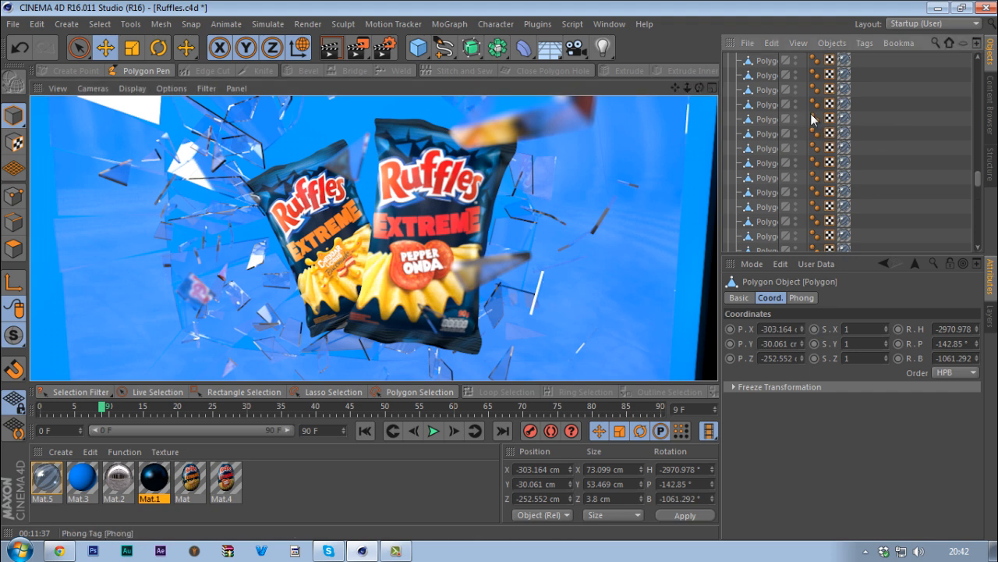
Examine the Current State to Object command for the Fracture object and the separate polygon shards inside the Fracture null.
{"action": "scroll", "coordinate": [813, 118], "scroll_direction": "up", "scroll_amount": 10}
{"action": "scroll", "coordinate": [811, 119], "scroll_direction": "up", "scroll_amount": 3}
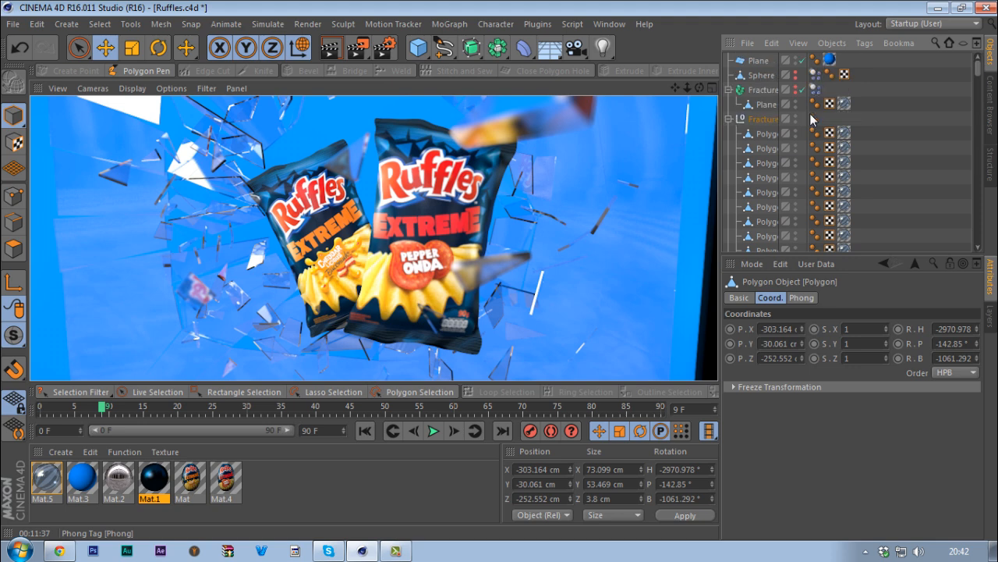
{"action": "left_click", "coordinate": [728, 118]}
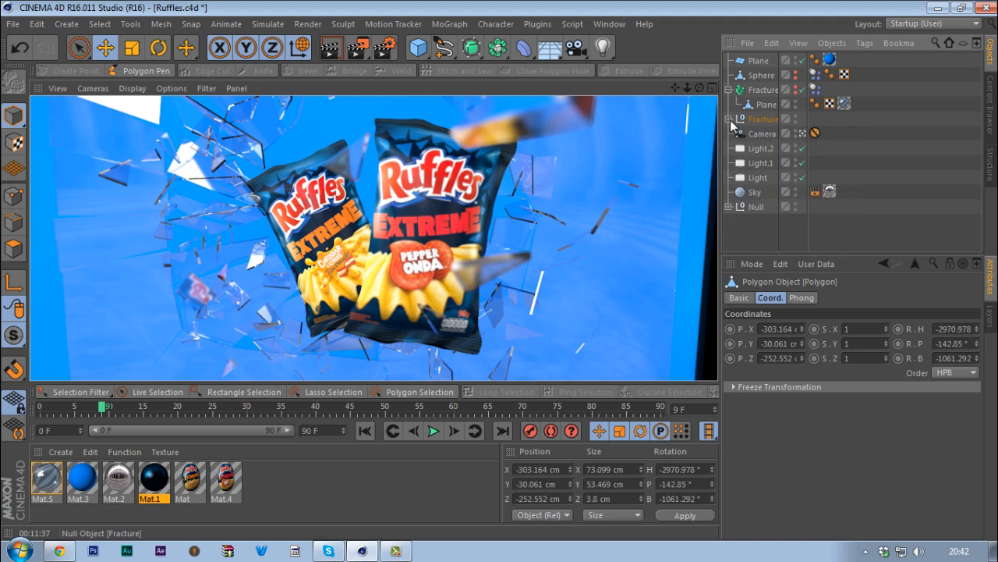
{"action": "left_click", "coordinate": [768, 92]}
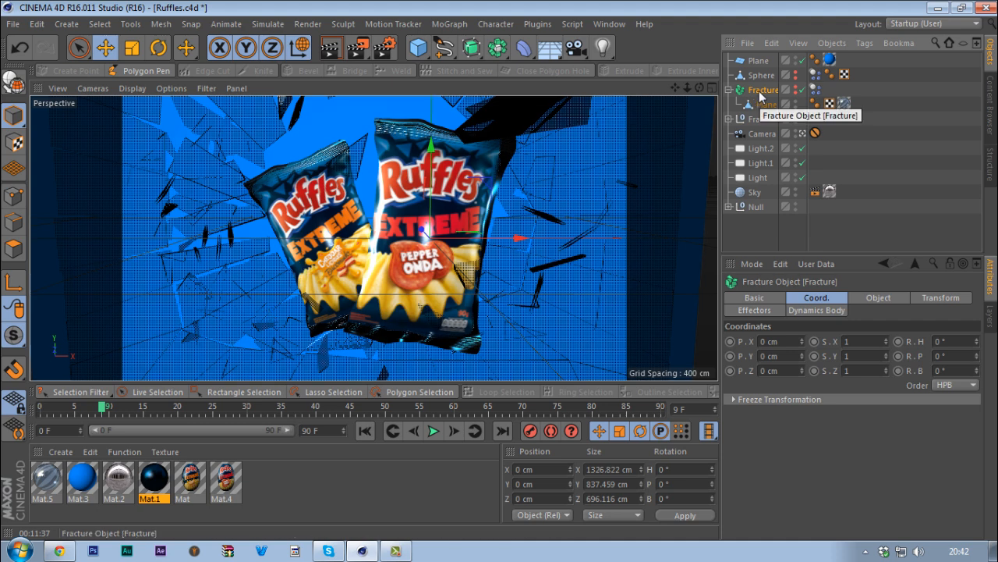
{"action": "right_click", "coordinate": [760, 97]}
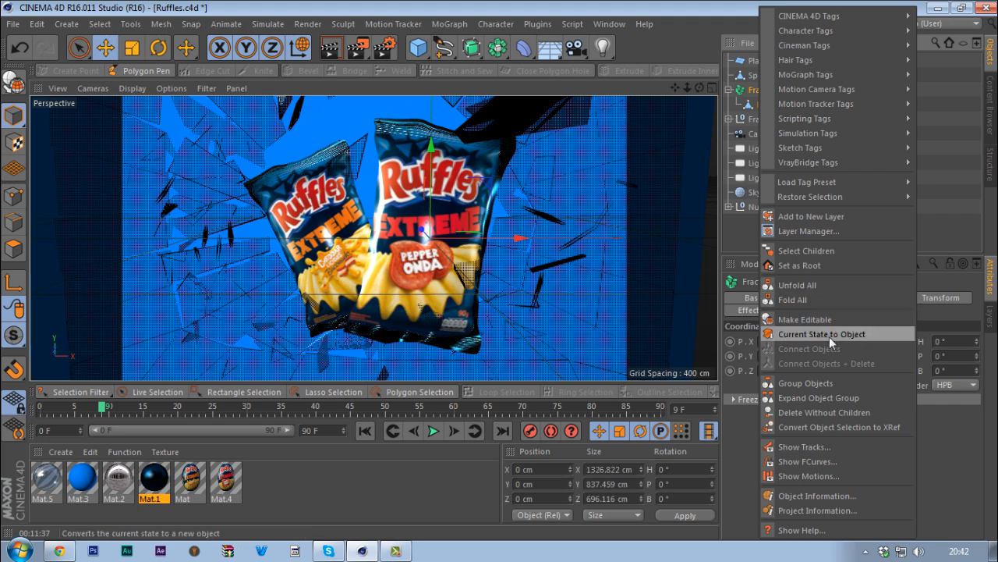
{"action": "left_click", "coordinate": [732, 125]}
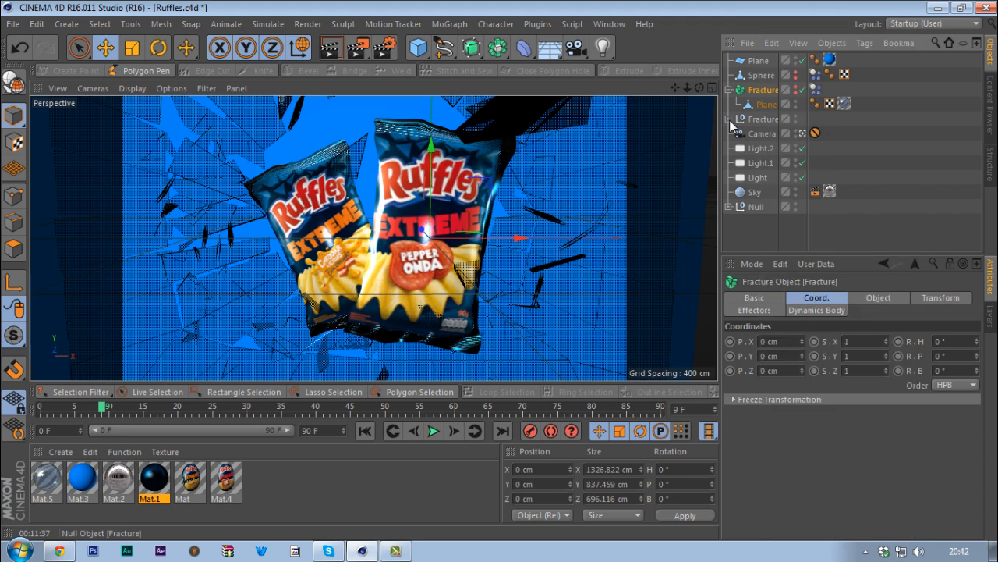
{"action": "left_click", "coordinate": [728, 118]}
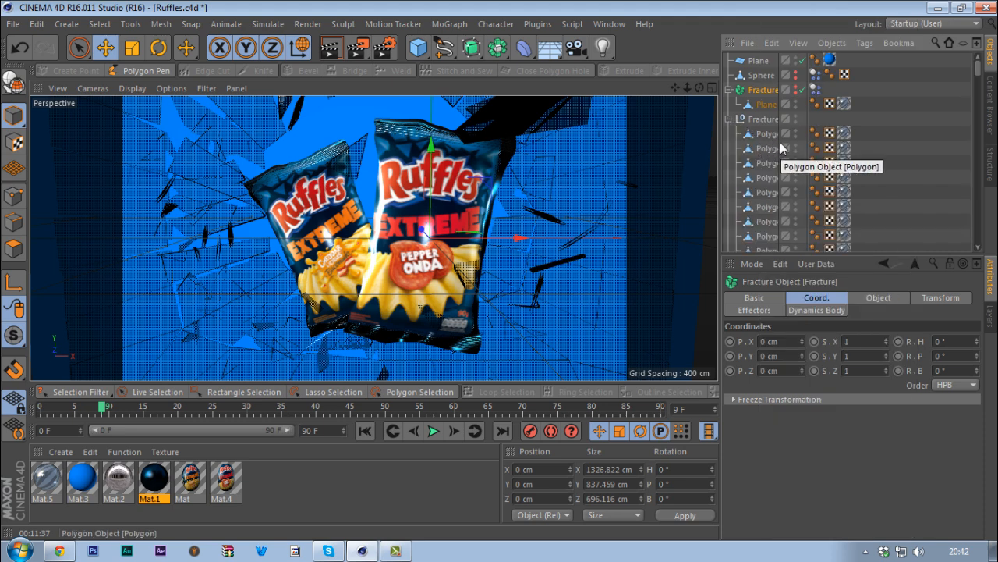
Examine the separate shards inside the Fracture null and how they spread between the camera and the chip bags in the side view.
{"action": "scroll", "coordinate": [765, 139], "scroll_direction": "down", "scroll_amount": 3}
{"action": "scroll", "coordinate": [764, 139], "scroll_direction": "down", "scroll_amount": 8}
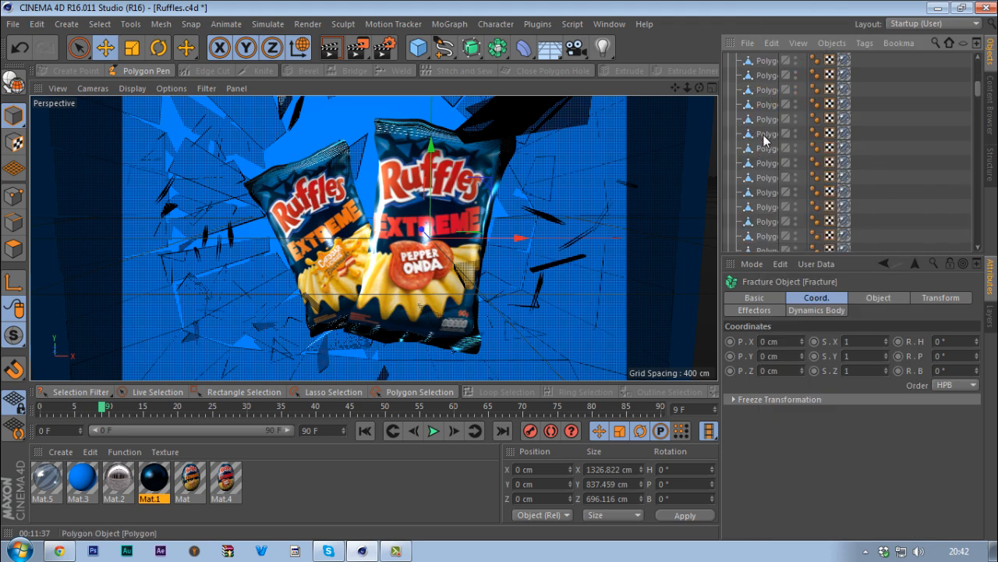
{"action": "scroll", "coordinate": [764, 139], "scroll_direction": "down", "scroll_amount": 10}
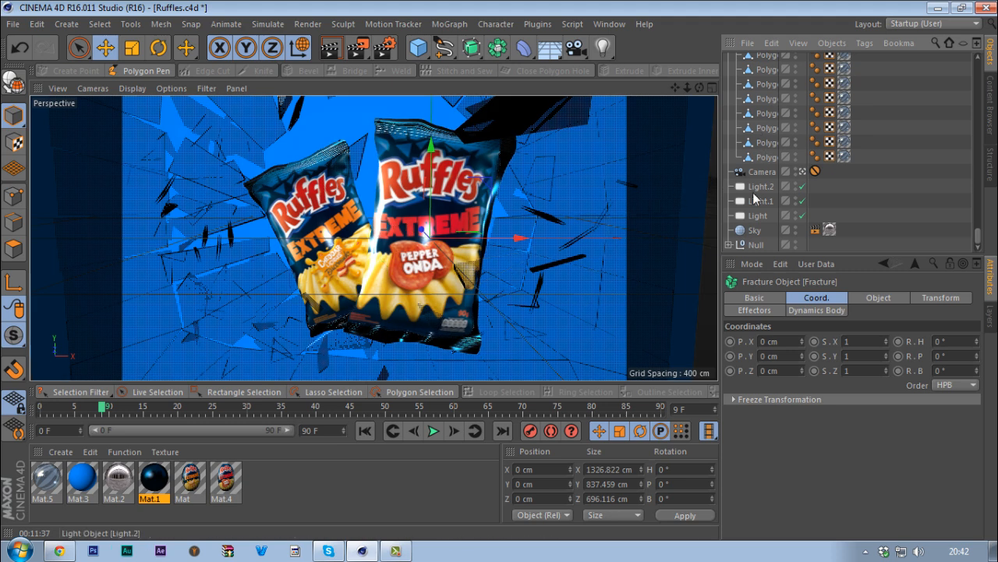
{"action": "scroll", "coordinate": [766, 168], "scroll_direction": "up", "scroll_amount": 3}
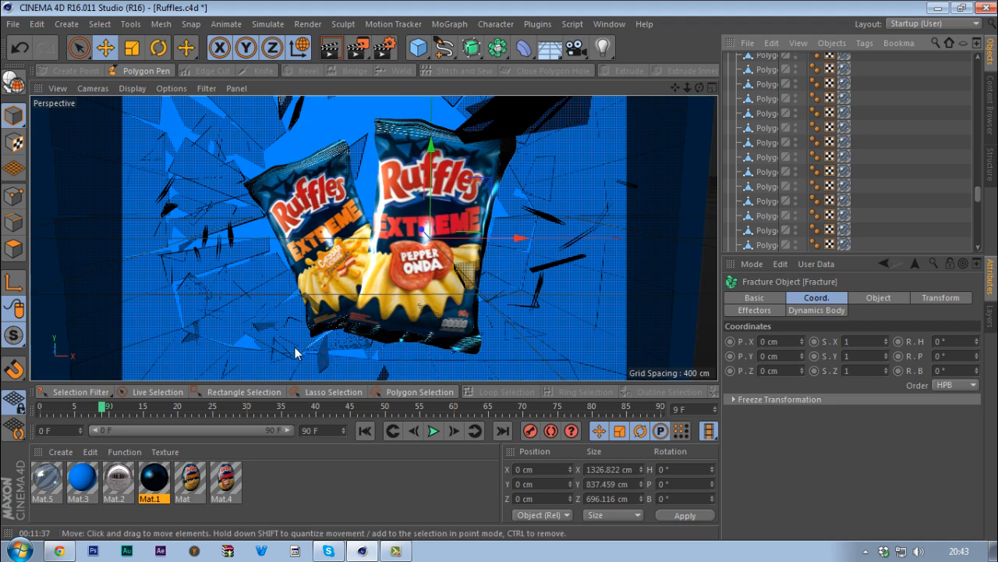
{"action": "middle_click", "coordinate": [402, 259]}
{"action": "middle_click", "coordinate": [314, 294]}
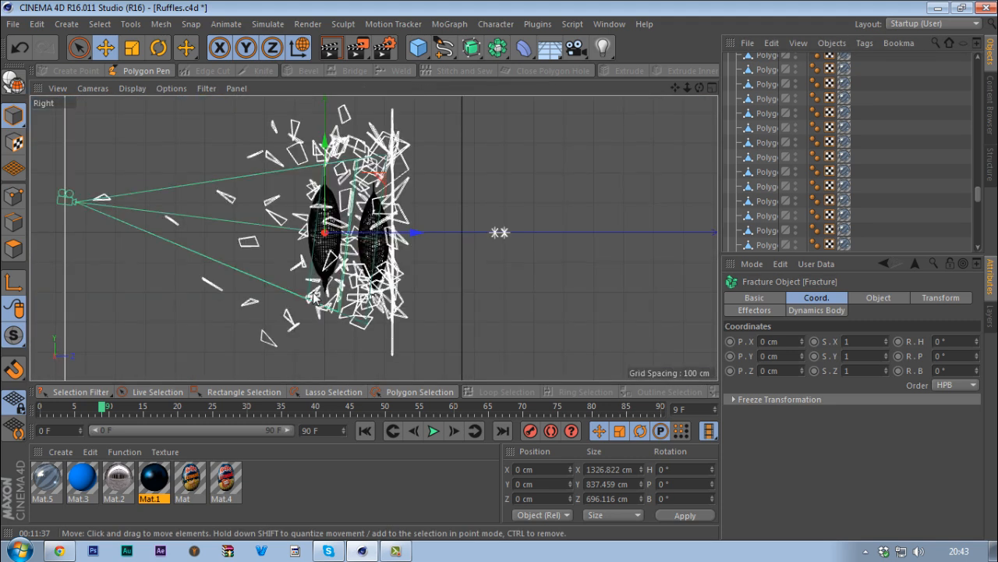
{"action": "middle_click", "coordinate": [100, 200]}
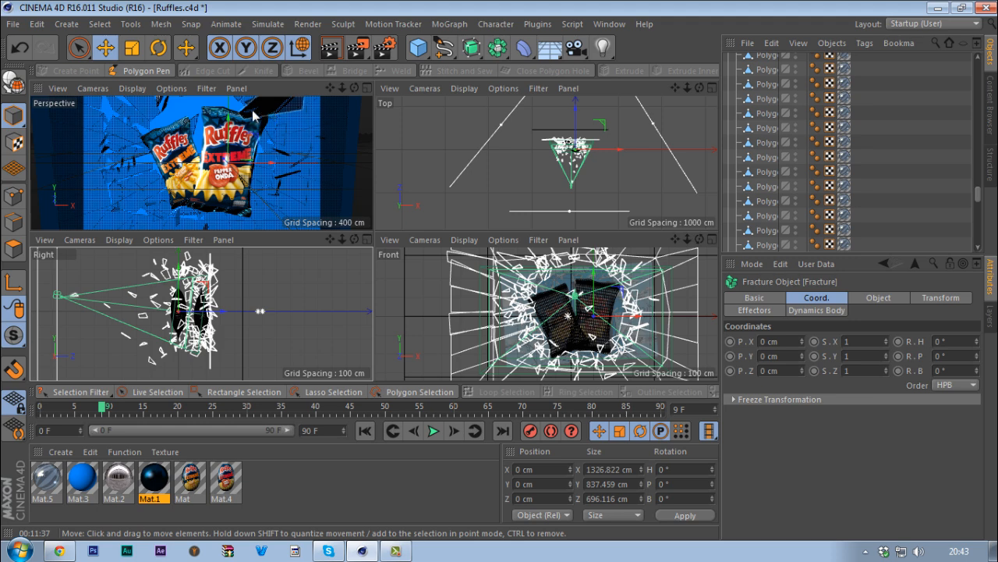
{"action": "middle_click", "coordinate": [220, 290]}
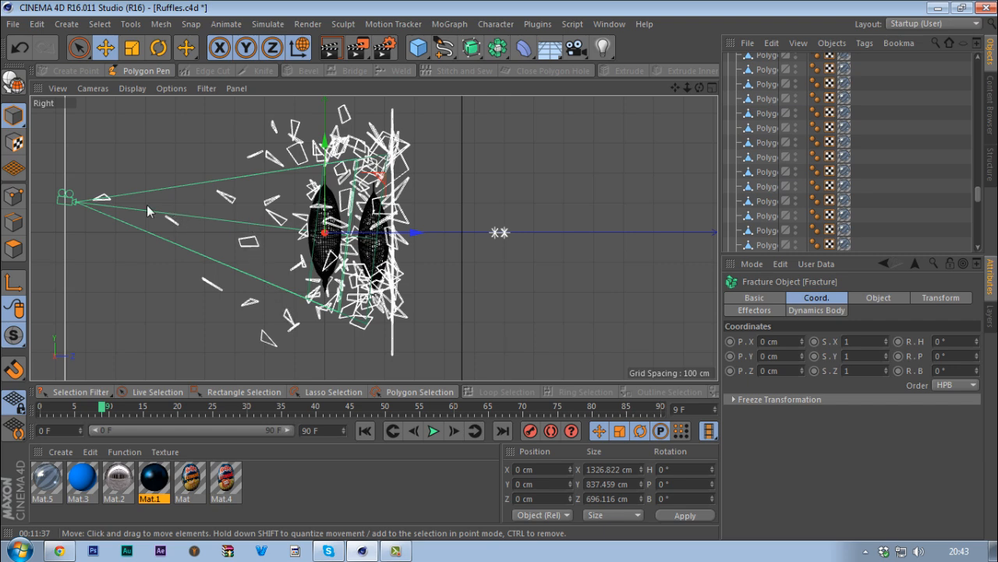
{"action": "middle_click", "coordinate": [297, 211]}
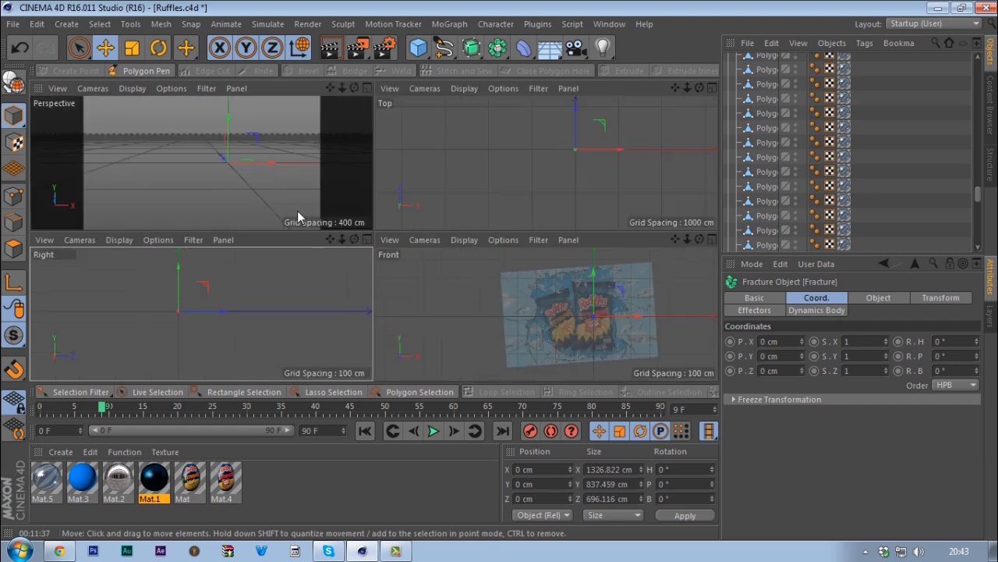
{"action": "middle_click", "coordinate": [293, 207]}
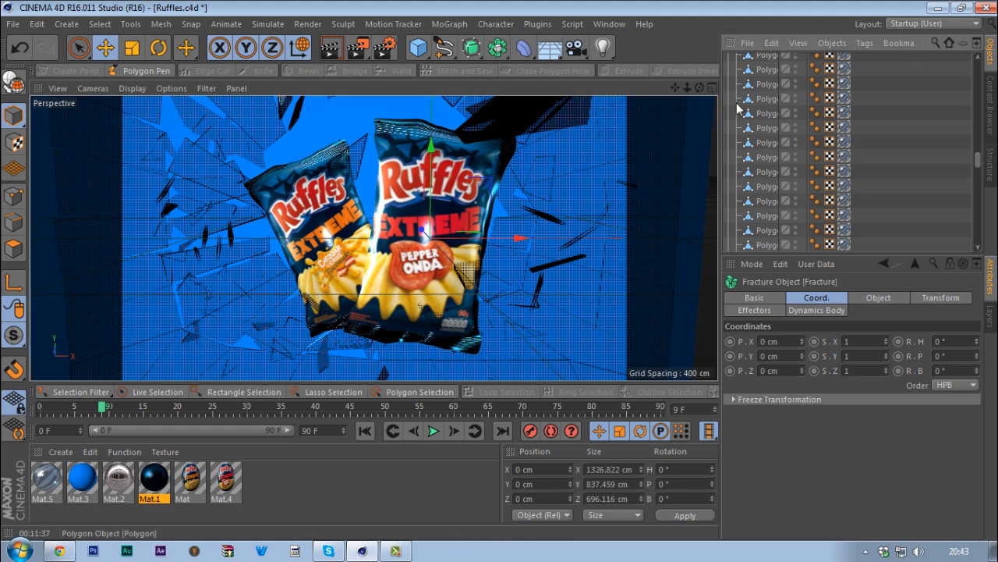
Collapse the Fracture null's list of shards and select the camera with the side view enlarged.
{"action": "scroll", "coordinate": [738, 109], "scroll_direction": "up", "scroll_amount": 10}
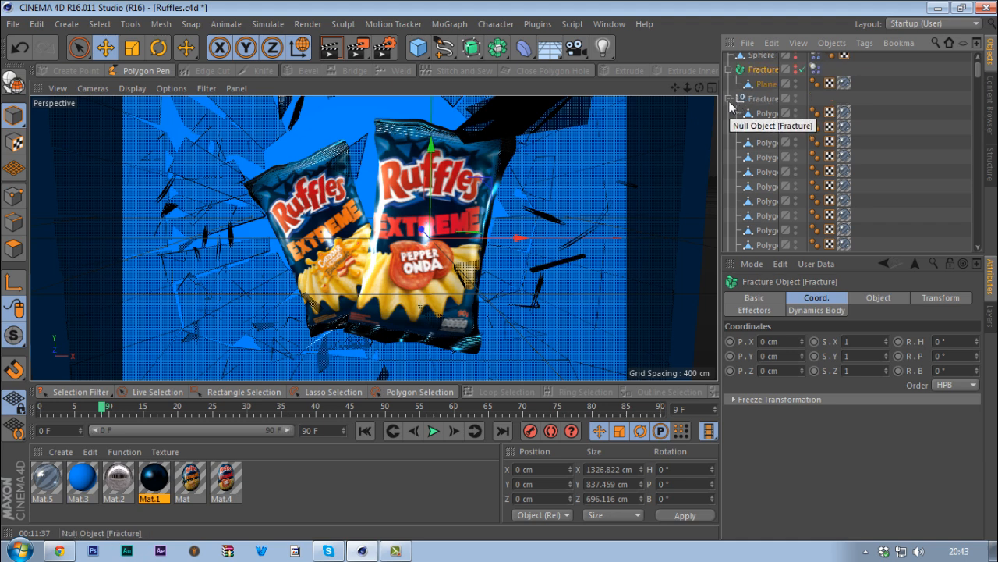
{"action": "left_click", "coordinate": [728, 99]}
{"action": "middle_click", "coordinate": [286, 289]}
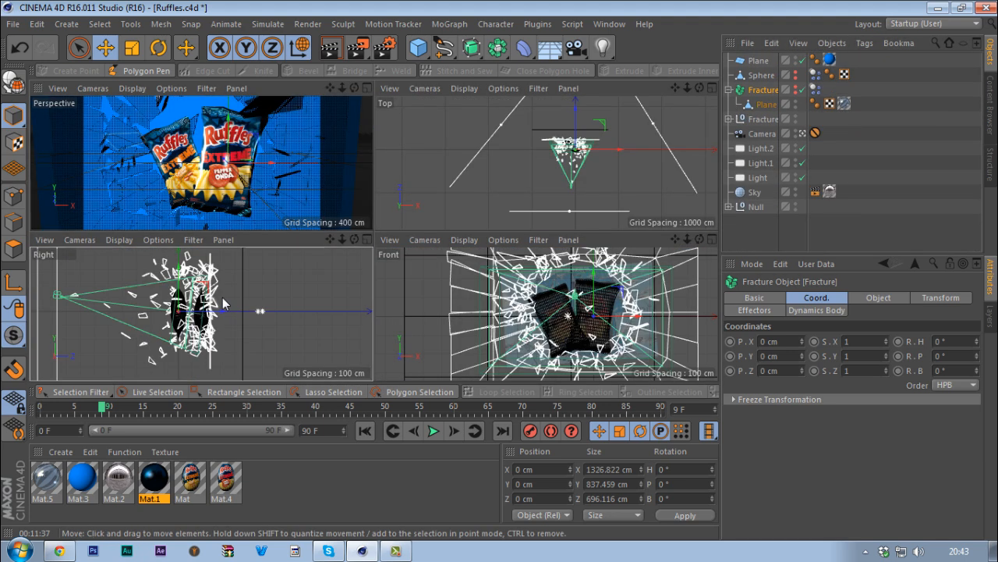
{"action": "middle_click", "coordinate": [223, 303]}
{"action": "left_click", "coordinate": [760, 133]}
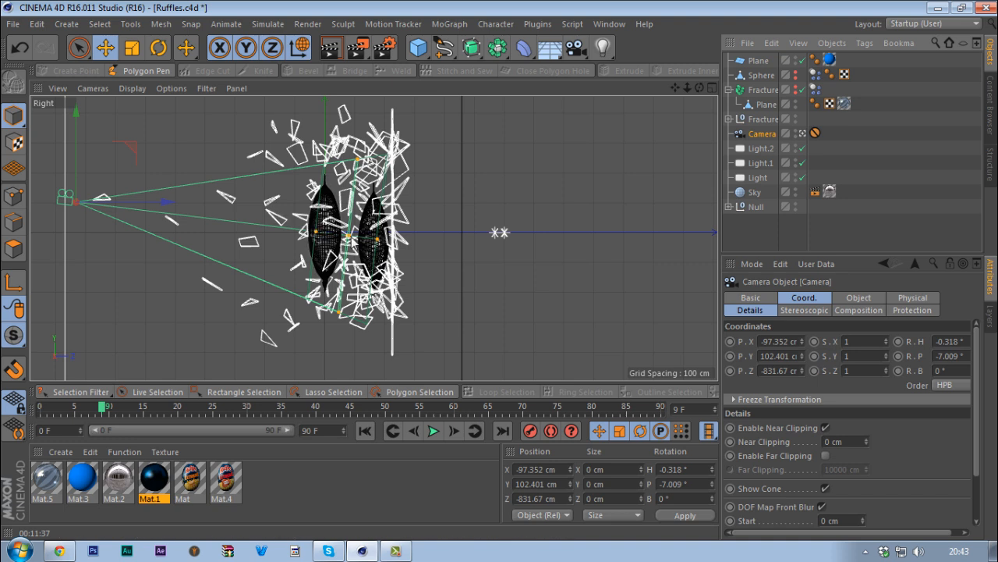
Return to the camera view, render it, and save the project.
{"action": "middle_click", "coordinate": [314, 228]}
{"action": "middle_click", "coordinate": [219, 134]}
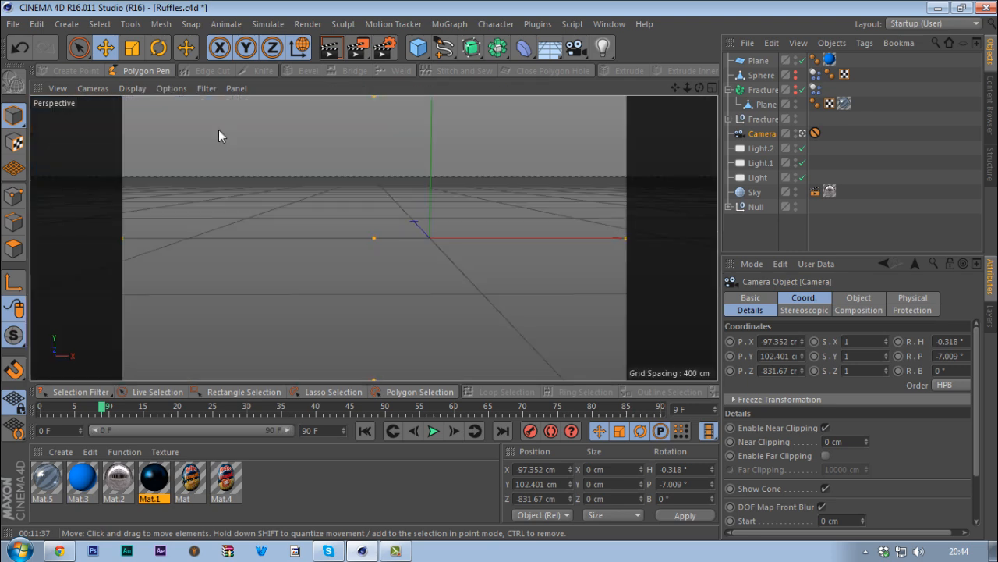
{"action": "key", "text": "ctrl+r"}
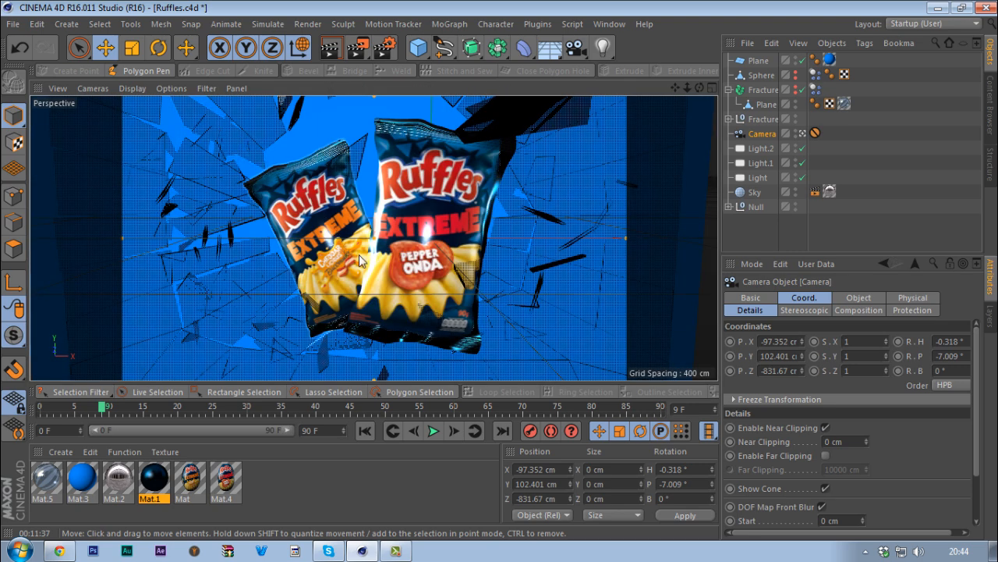
{"action": "key", "text": "ctrl+s"}
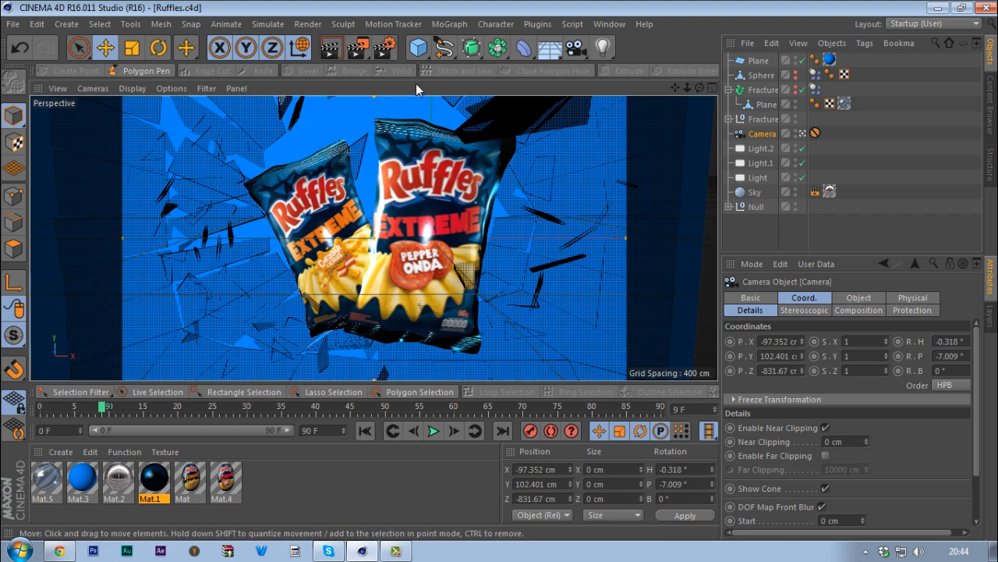
Set the renderer to Physical in the render settings and open its Physical options.
{"action": "left_click", "coordinate": [384, 48]}
{"action": "left_click_drag", "start_coordinate": [570, 73], "coordinate": [644, 66]}
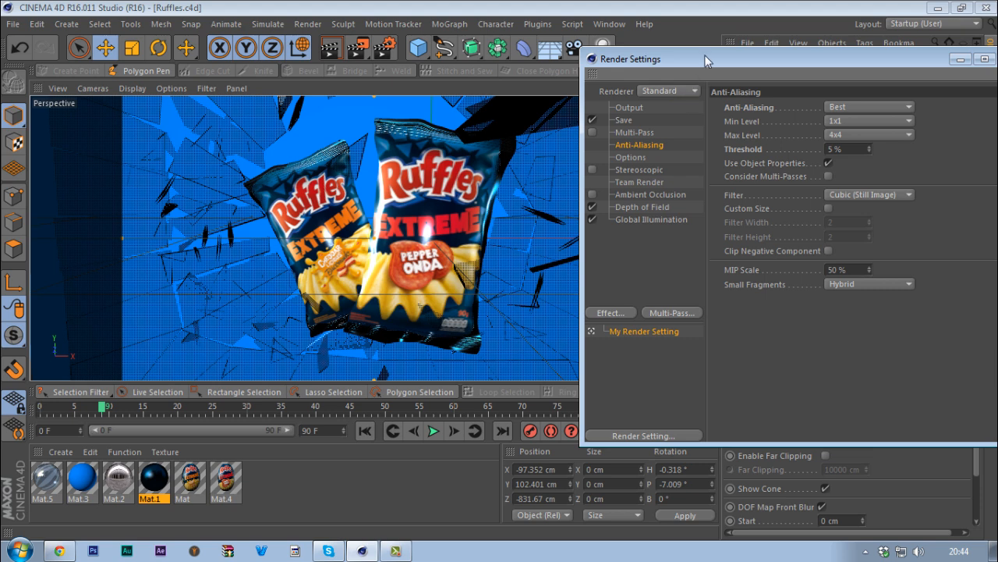
{"action": "left_click_drag", "start_coordinate": [704, 54], "coordinate": [589, 29]}
{"action": "left_click", "coordinate": [583, 66]}
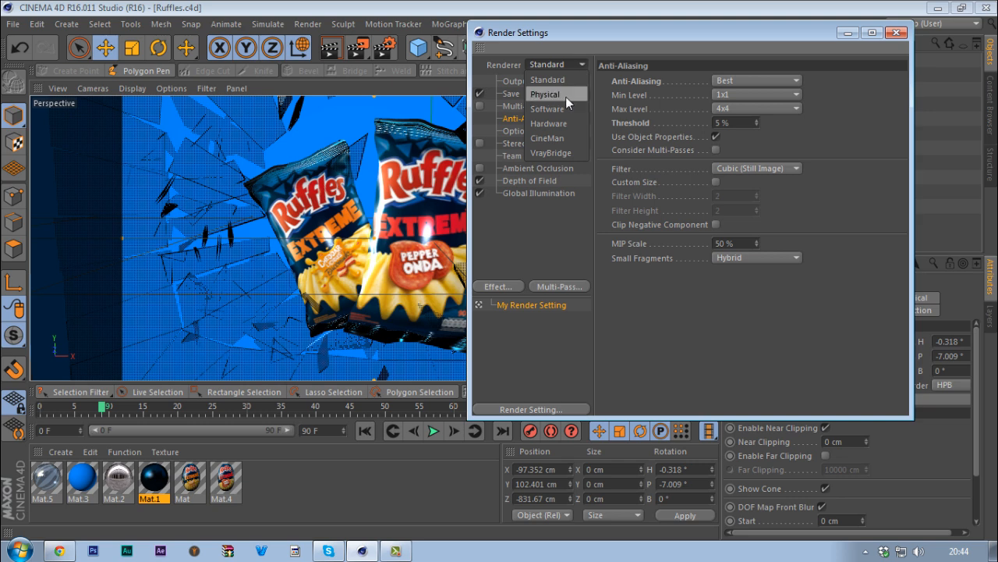
{"action": "left_click", "coordinate": [565, 97]}
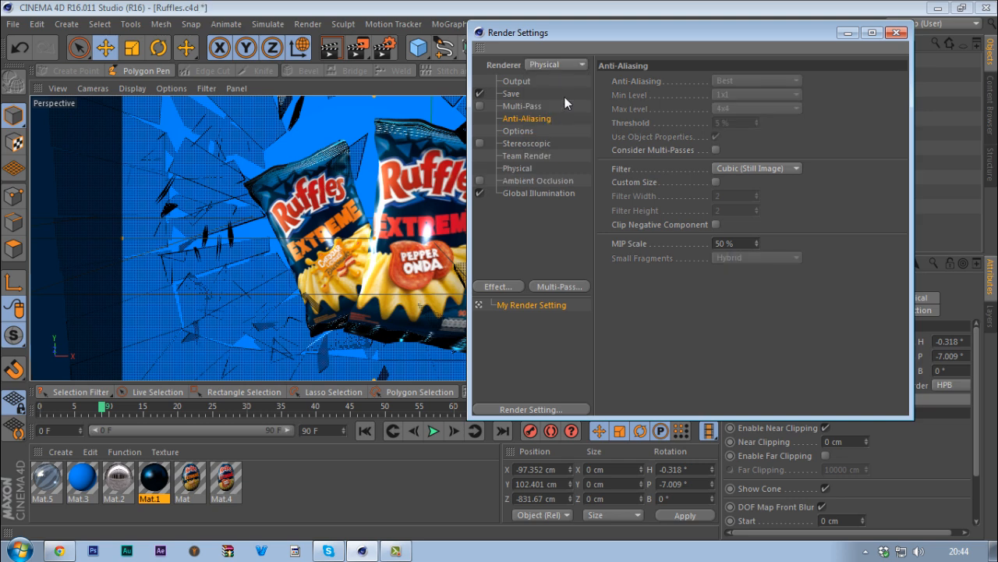
{"action": "left_click", "coordinate": [517, 168]}
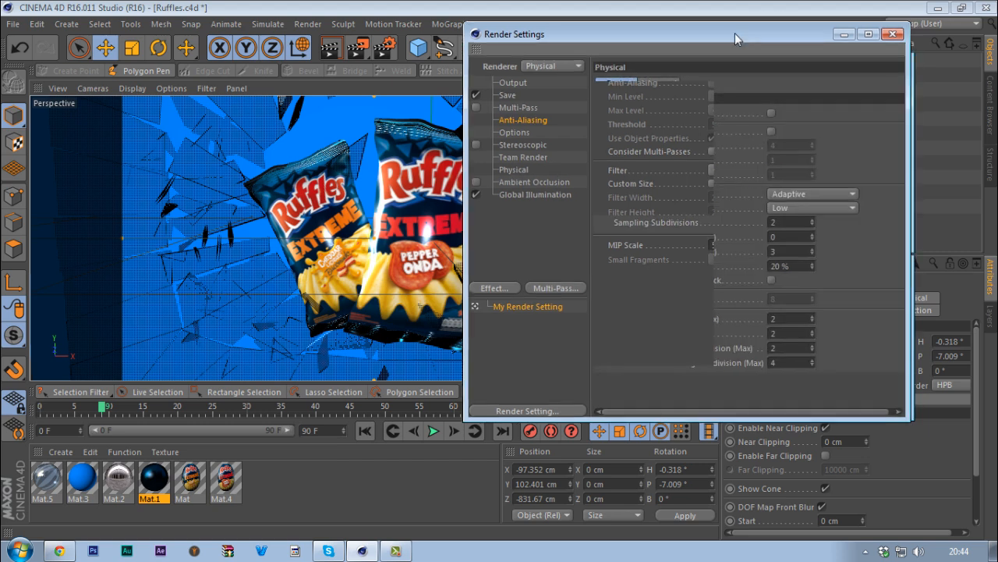
{"action": "left_click_drag", "start_coordinate": [735, 33], "coordinate": [650, 53]}
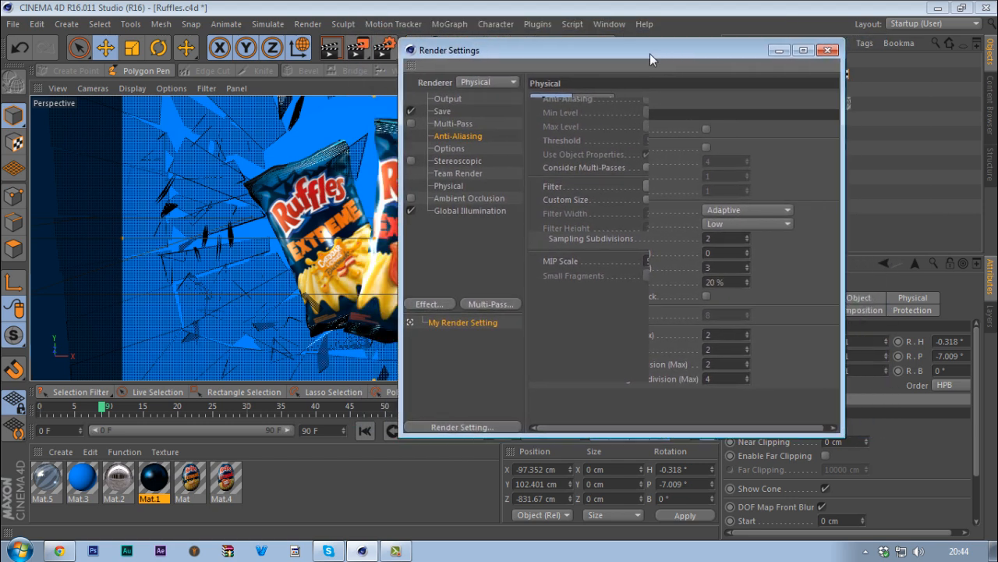
{"action": "left_click_drag", "start_coordinate": [650, 53], "coordinate": [647, 64]}
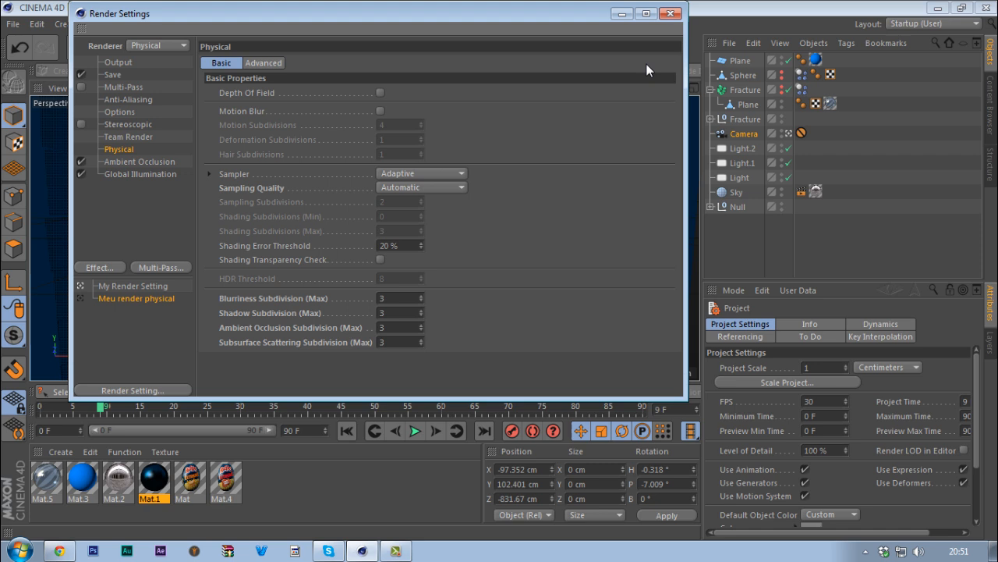
Review the general, irradiance cache, light mapping, cache file and additional Global Illumination options of the Meu render physical setting.
{"action": "left_click", "coordinate": [142, 174]}
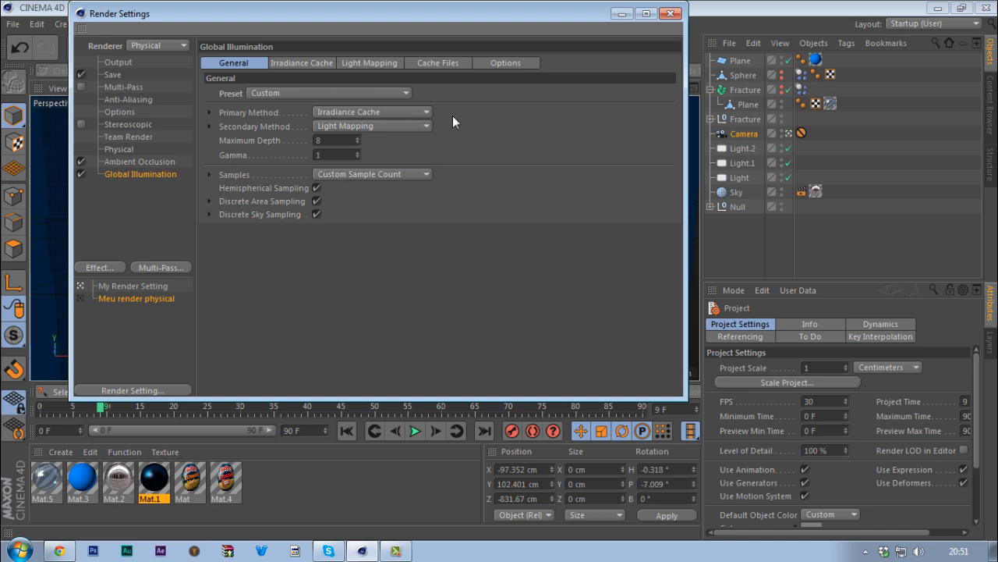
{"action": "left_click", "coordinate": [317, 63]}
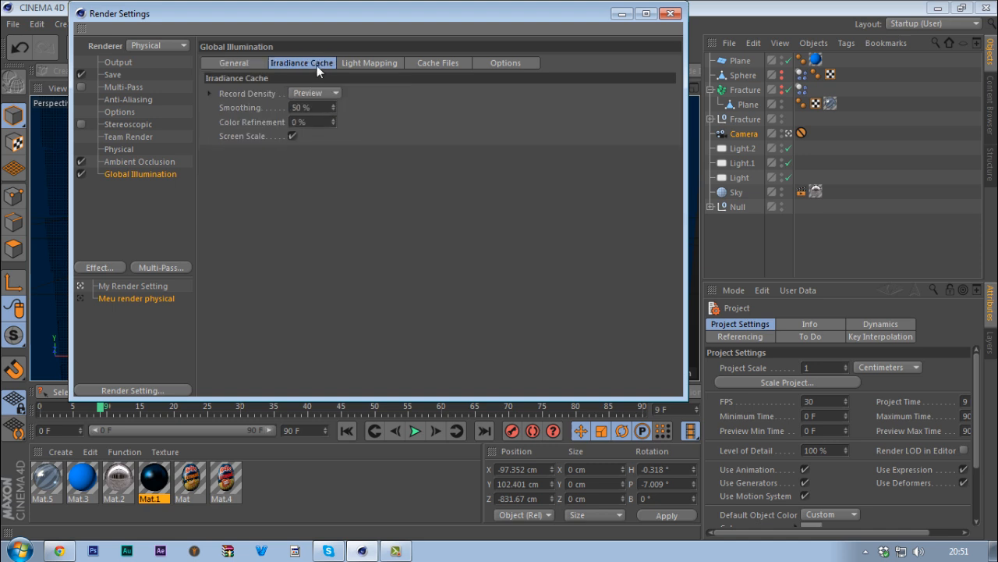
{"action": "left_click", "coordinate": [376, 62]}
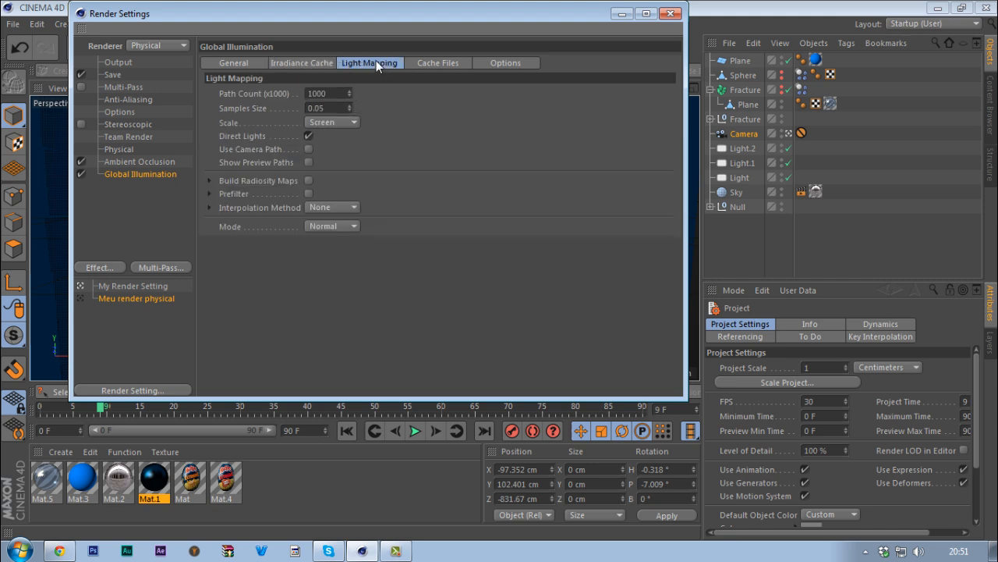
{"action": "left_click", "coordinate": [443, 65]}
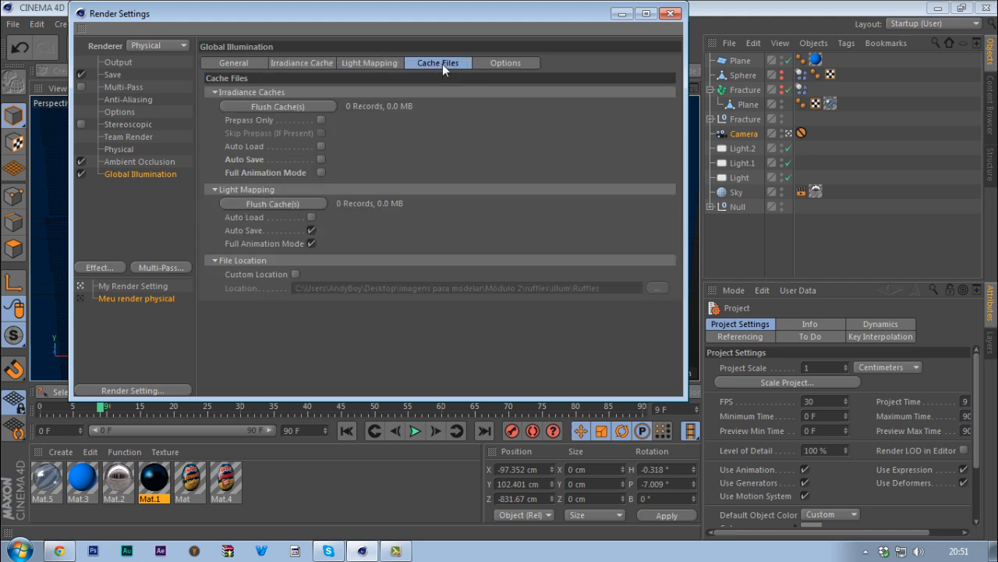
{"action": "left_click", "coordinate": [495, 66]}
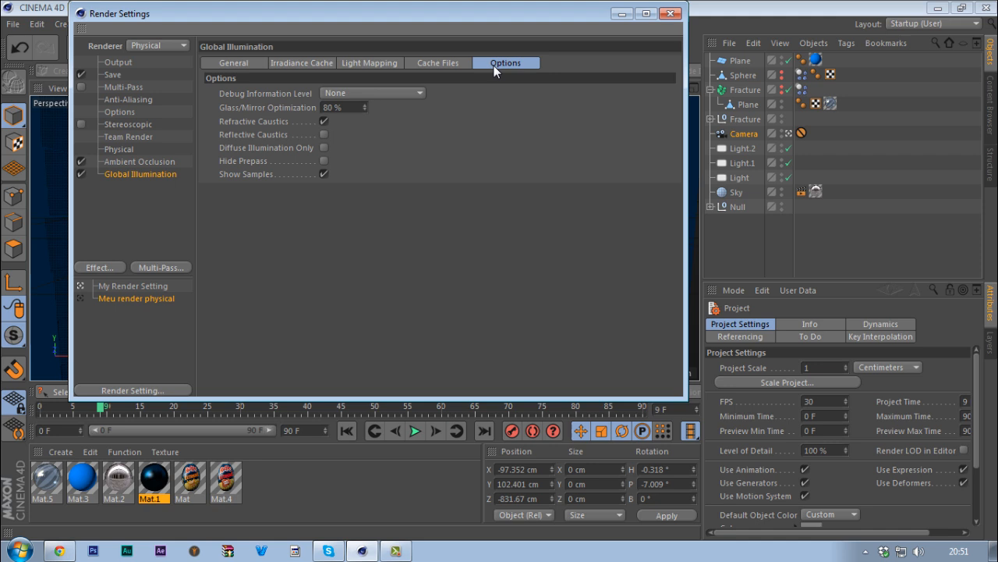
Review the Physical and Ambient Occlusion settings, close the render settings, and render the camera view.
{"action": "left_click", "coordinate": [119, 151]}
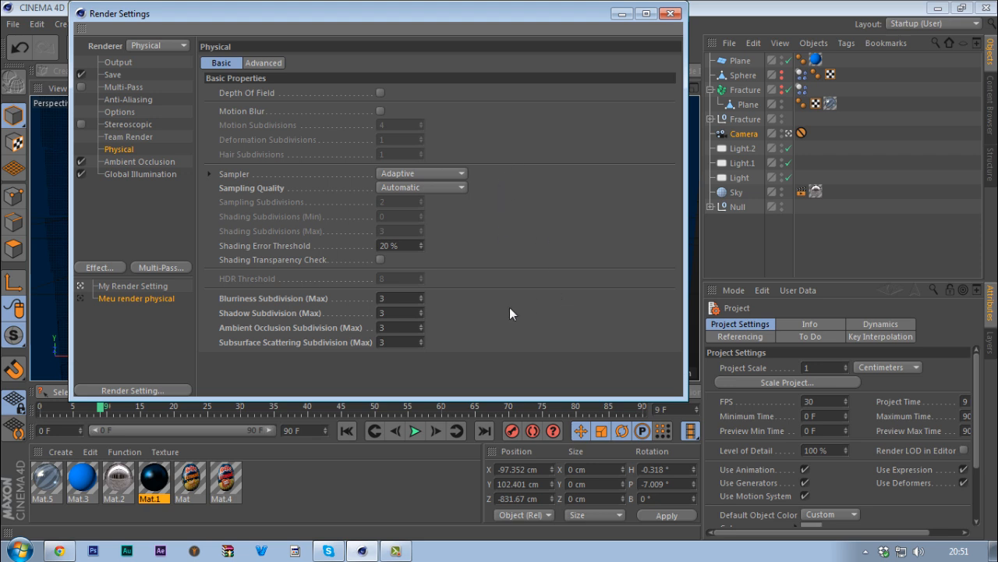
{"action": "left_click", "coordinate": [144, 160]}
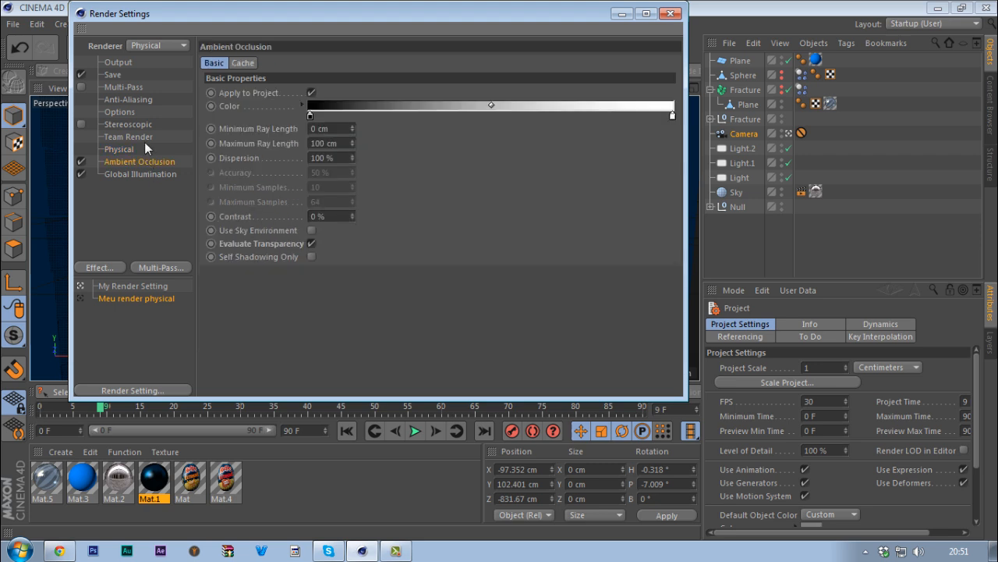
{"action": "left_click", "coordinate": [671, 13]}
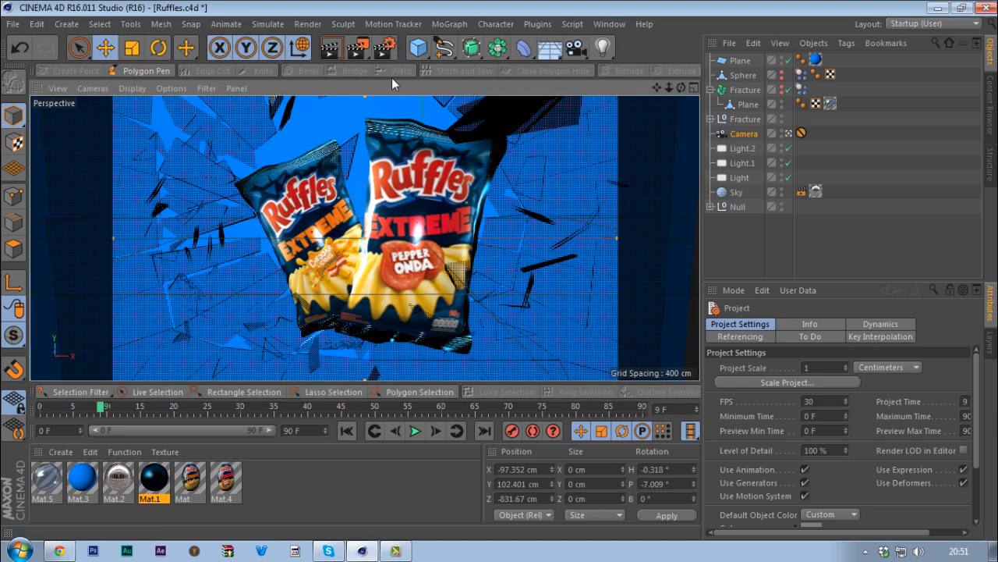
{"action": "left_click", "coordinate": [331, 49]}
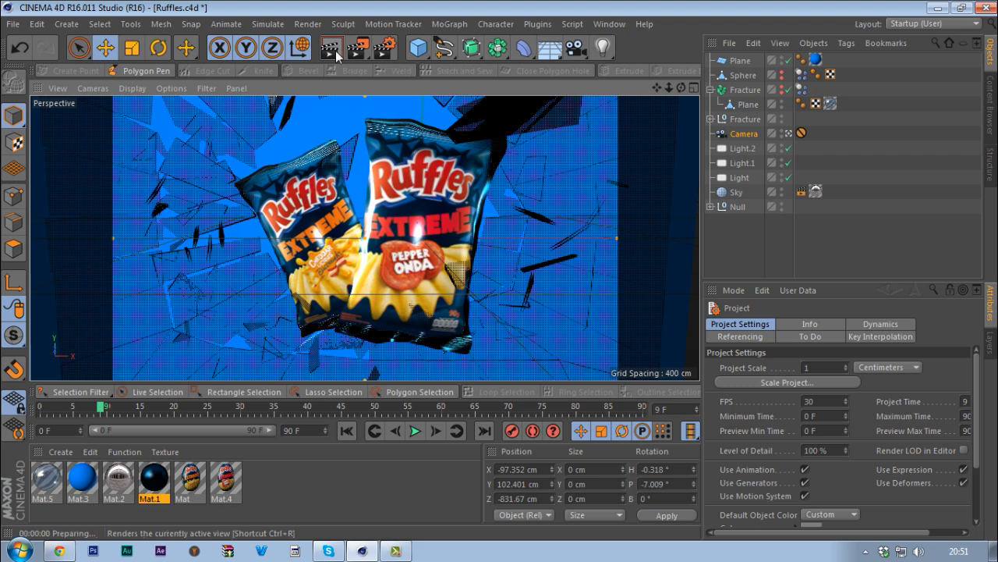